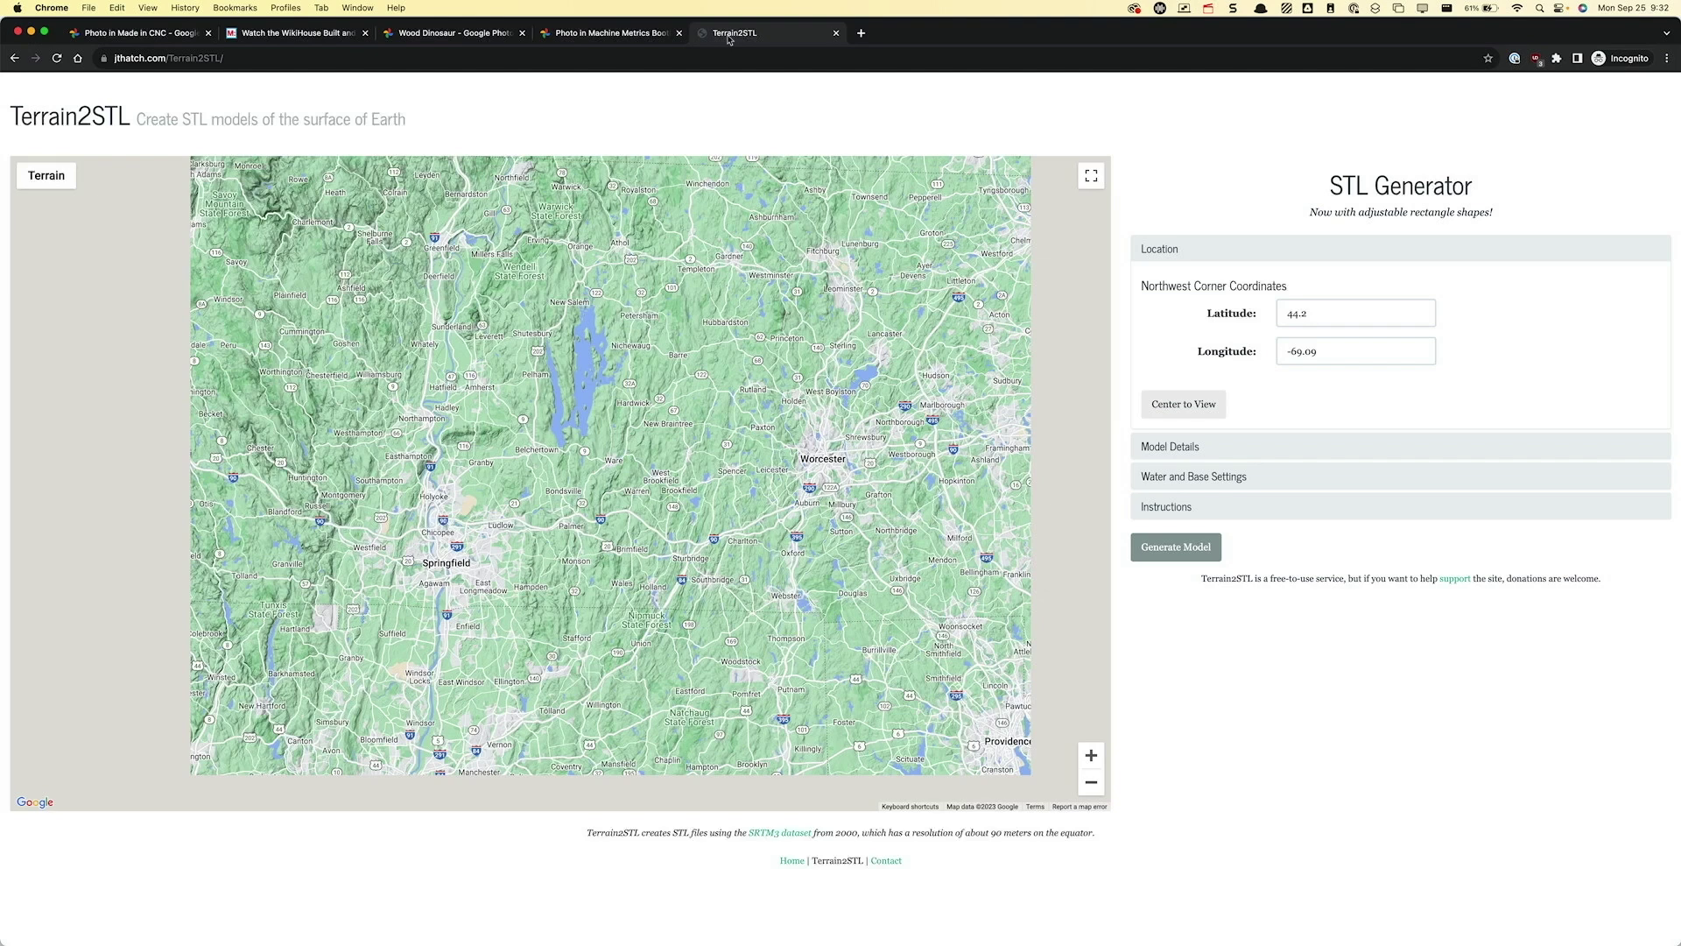
# Step: Center the STL selection box on the southern end of the Quabbin Reservoir in the terrain map
pyautogui.scroll(2, 578, 414)
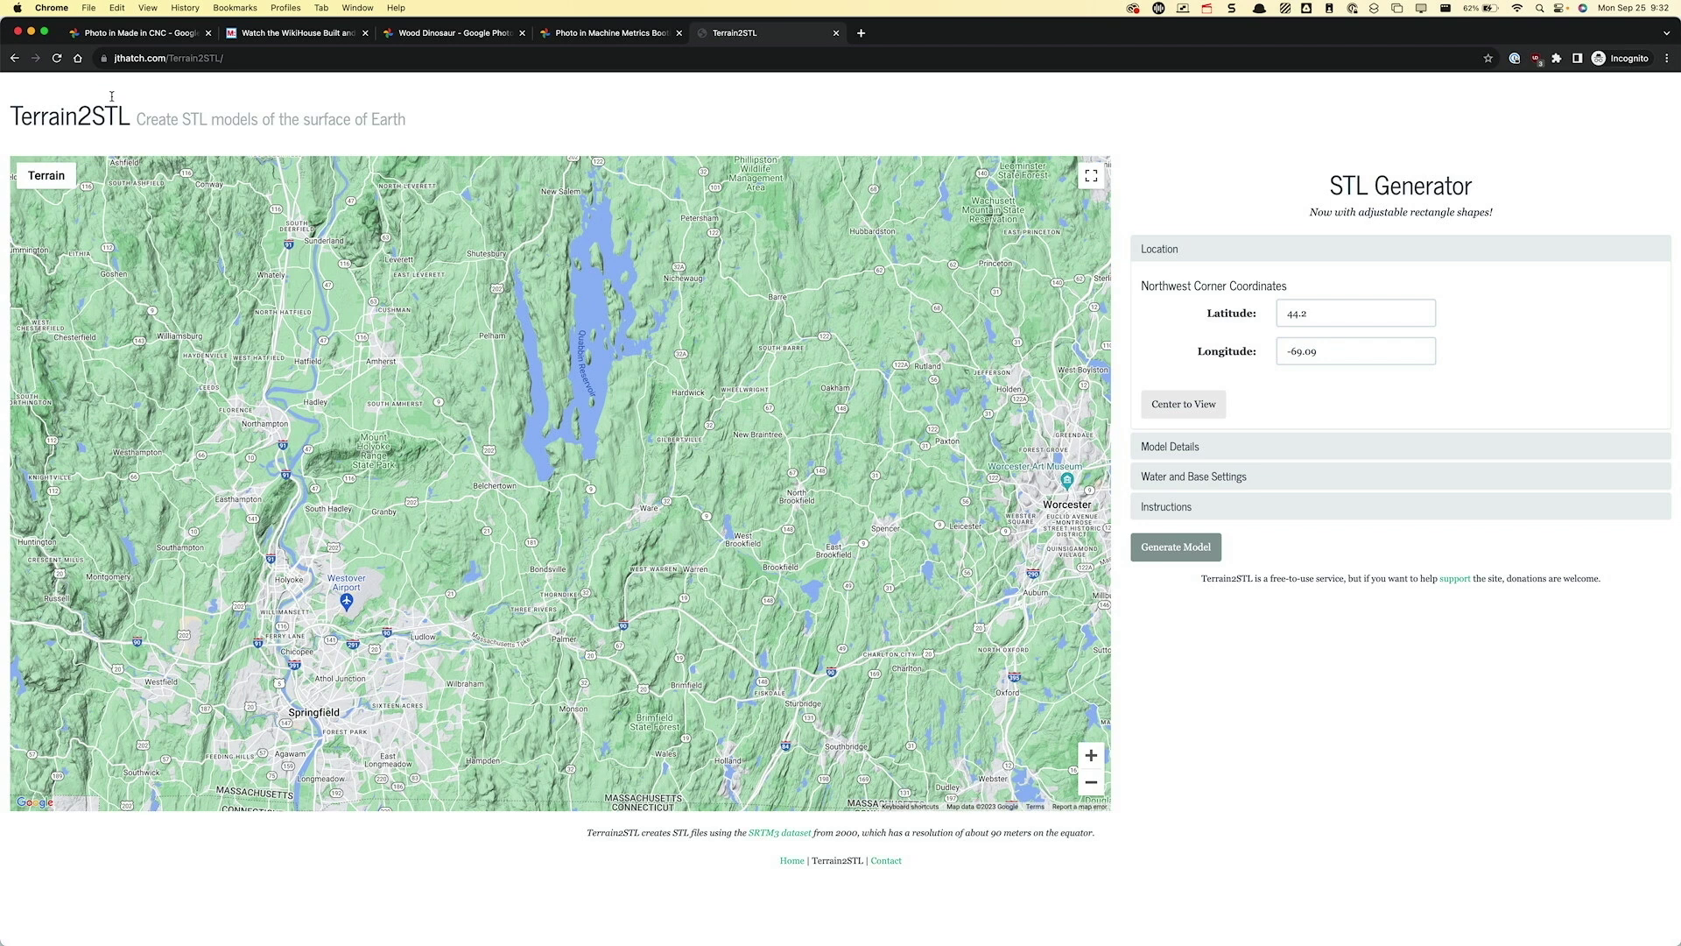
pyautogui.moveTo(12, 114); pyautogui.dragTo(136, 115)
pyautogui.click(134, 58)
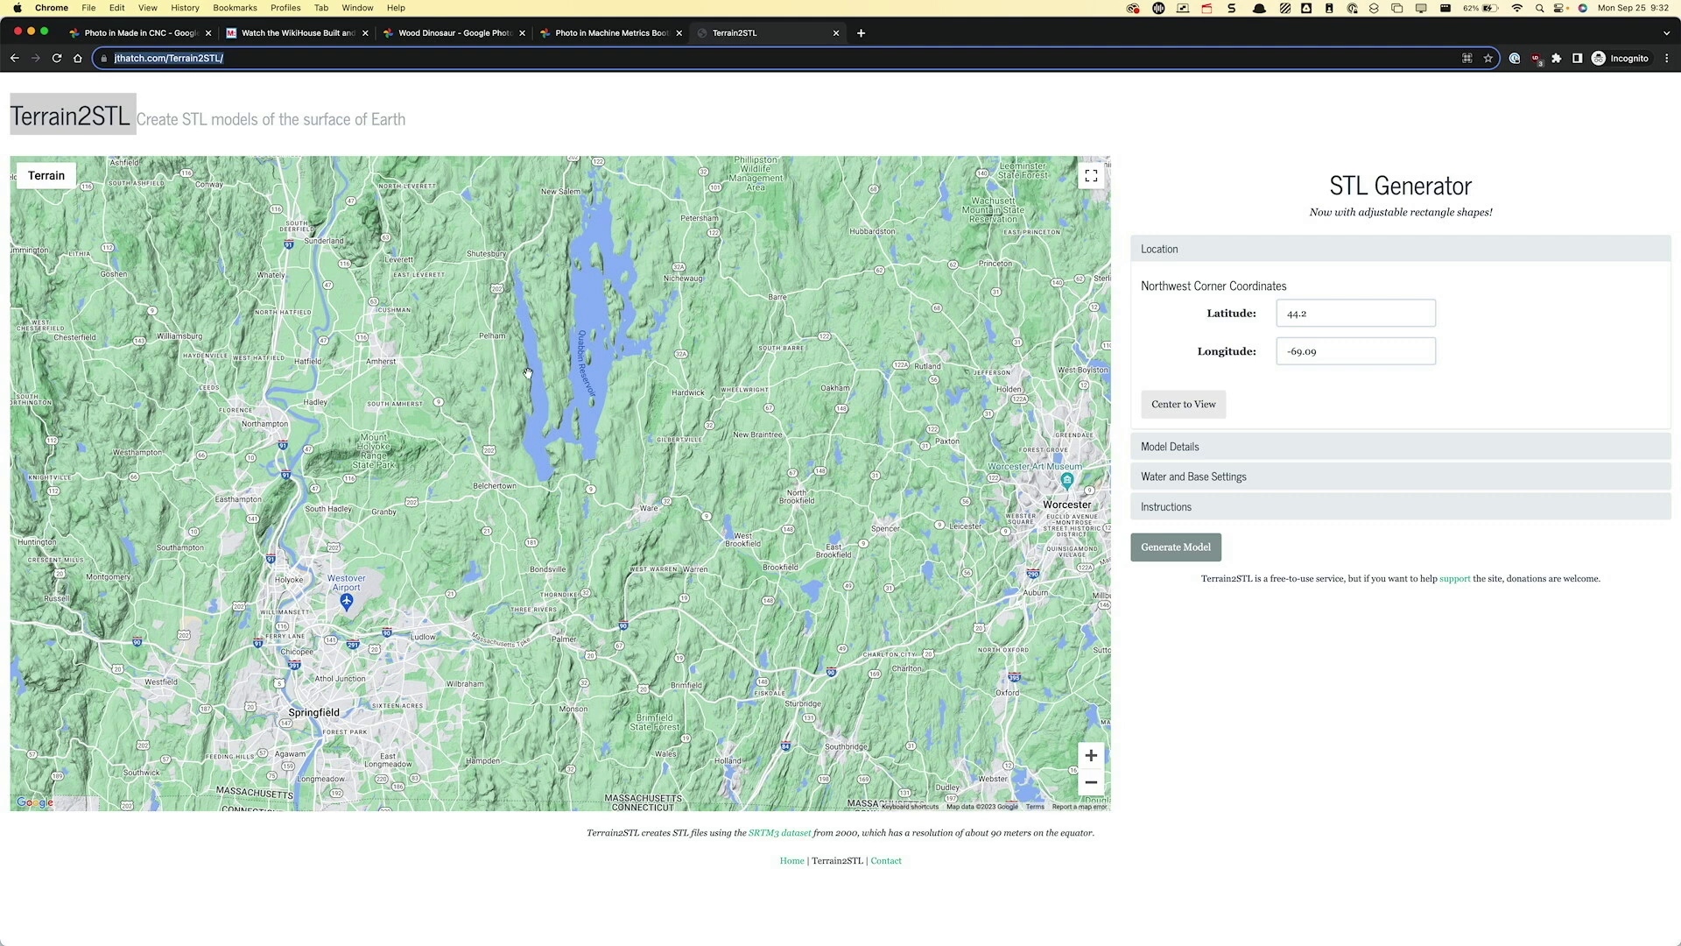
pyautogui.scroll(2, 550, 438)
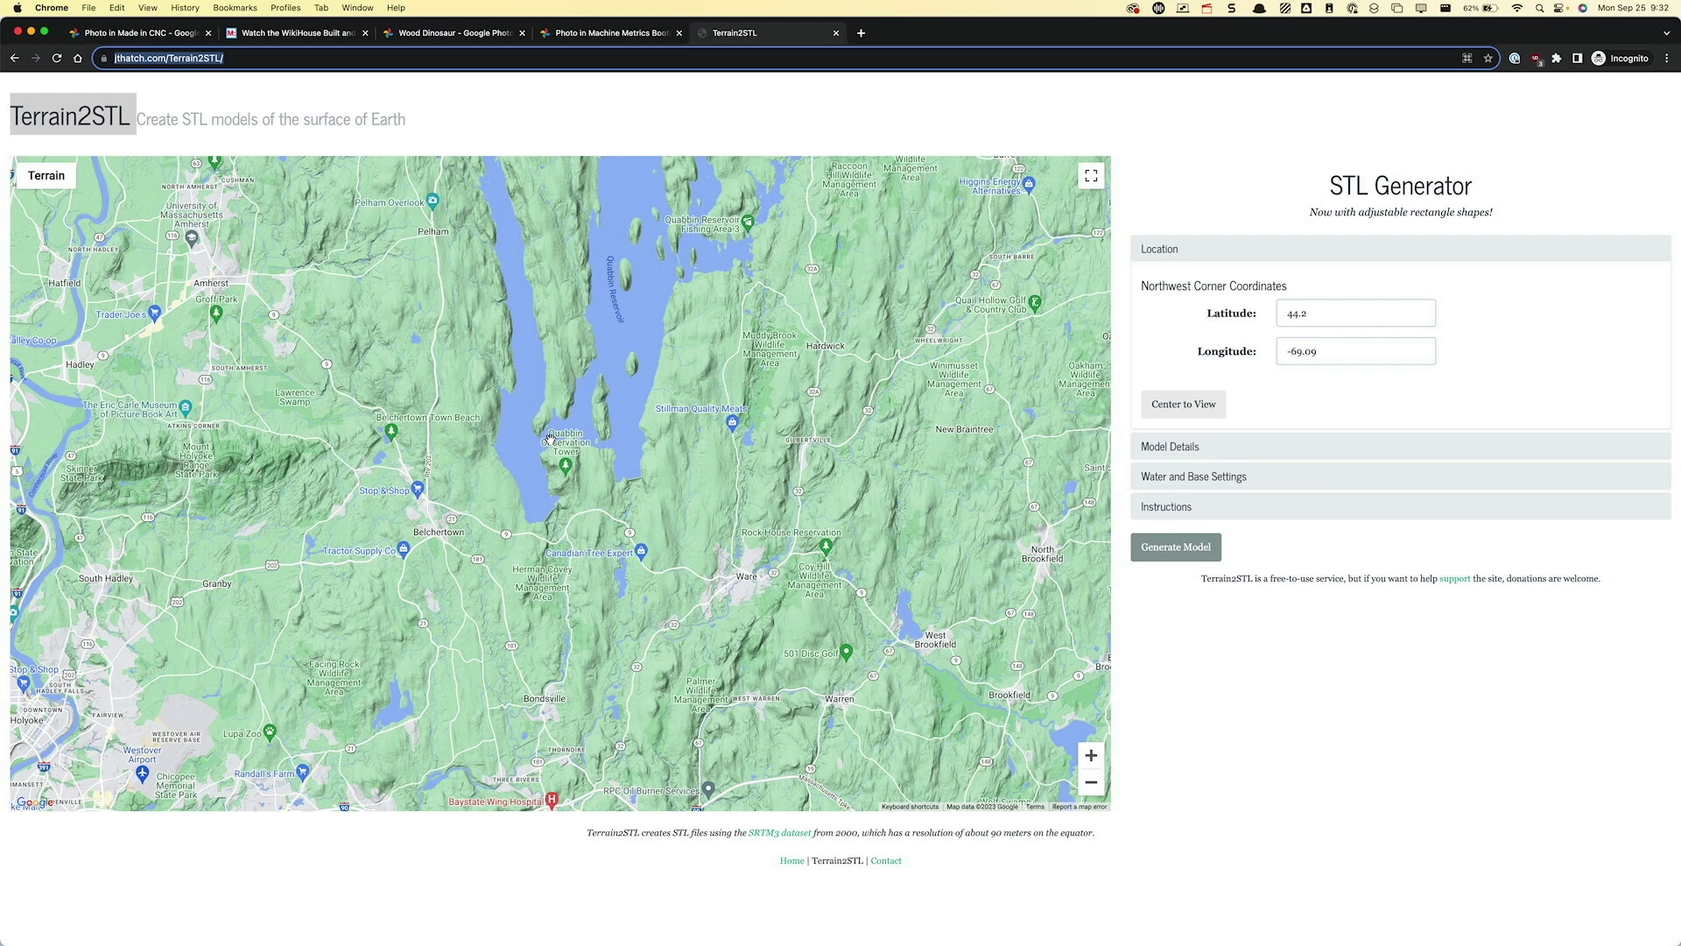
pyautogui.scroll(1, 527, 424)
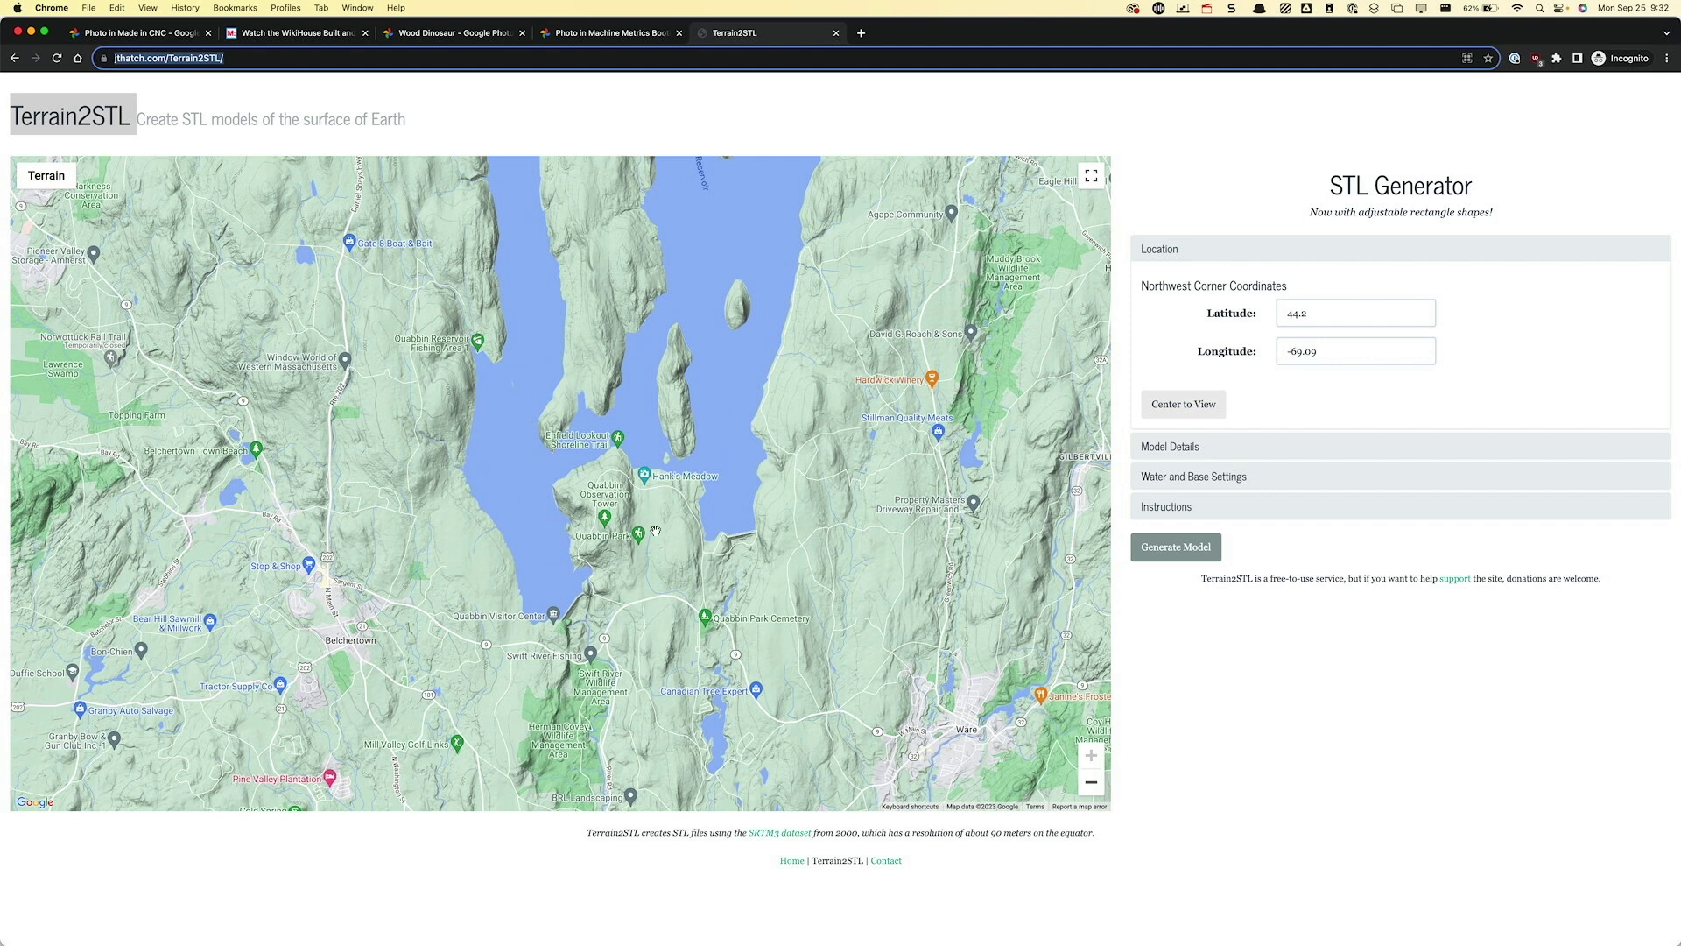
pyautogui.click(1225, 413)
# Step: Enlarge the selection box, setting its width to 0.07°, and place it over the reservoir's southern peninsulas and long island
pyautogui.click(1169, 446)
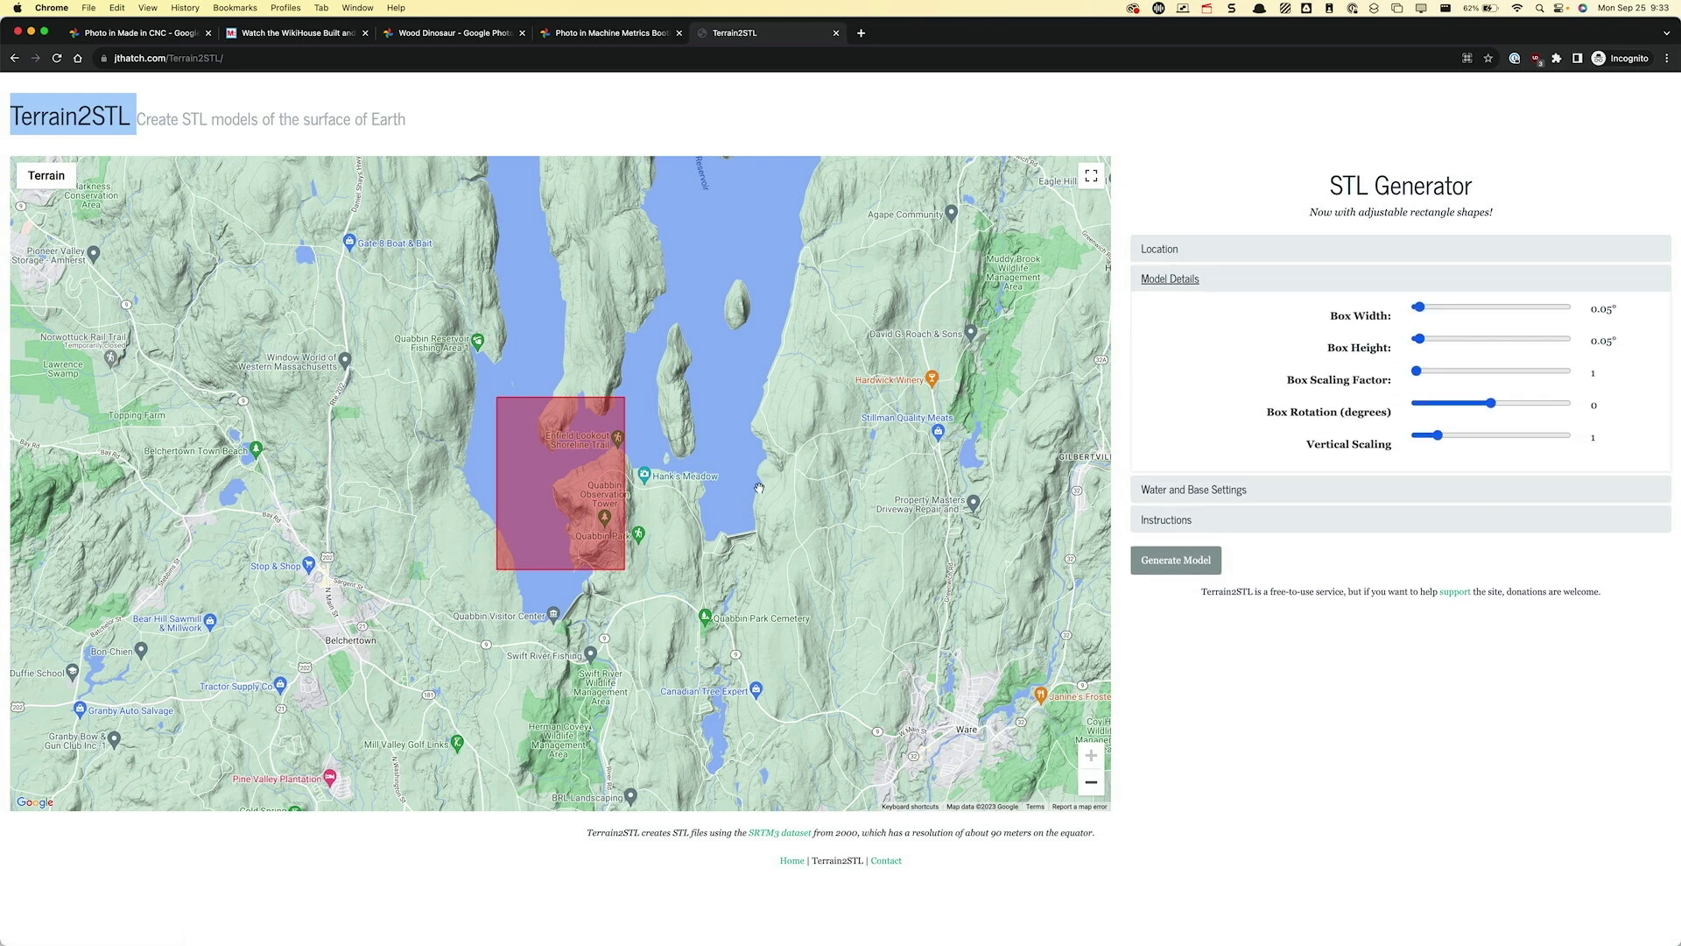
pyautogui.moveTo(623, 480); pyautogui.dragTo(659, 440)
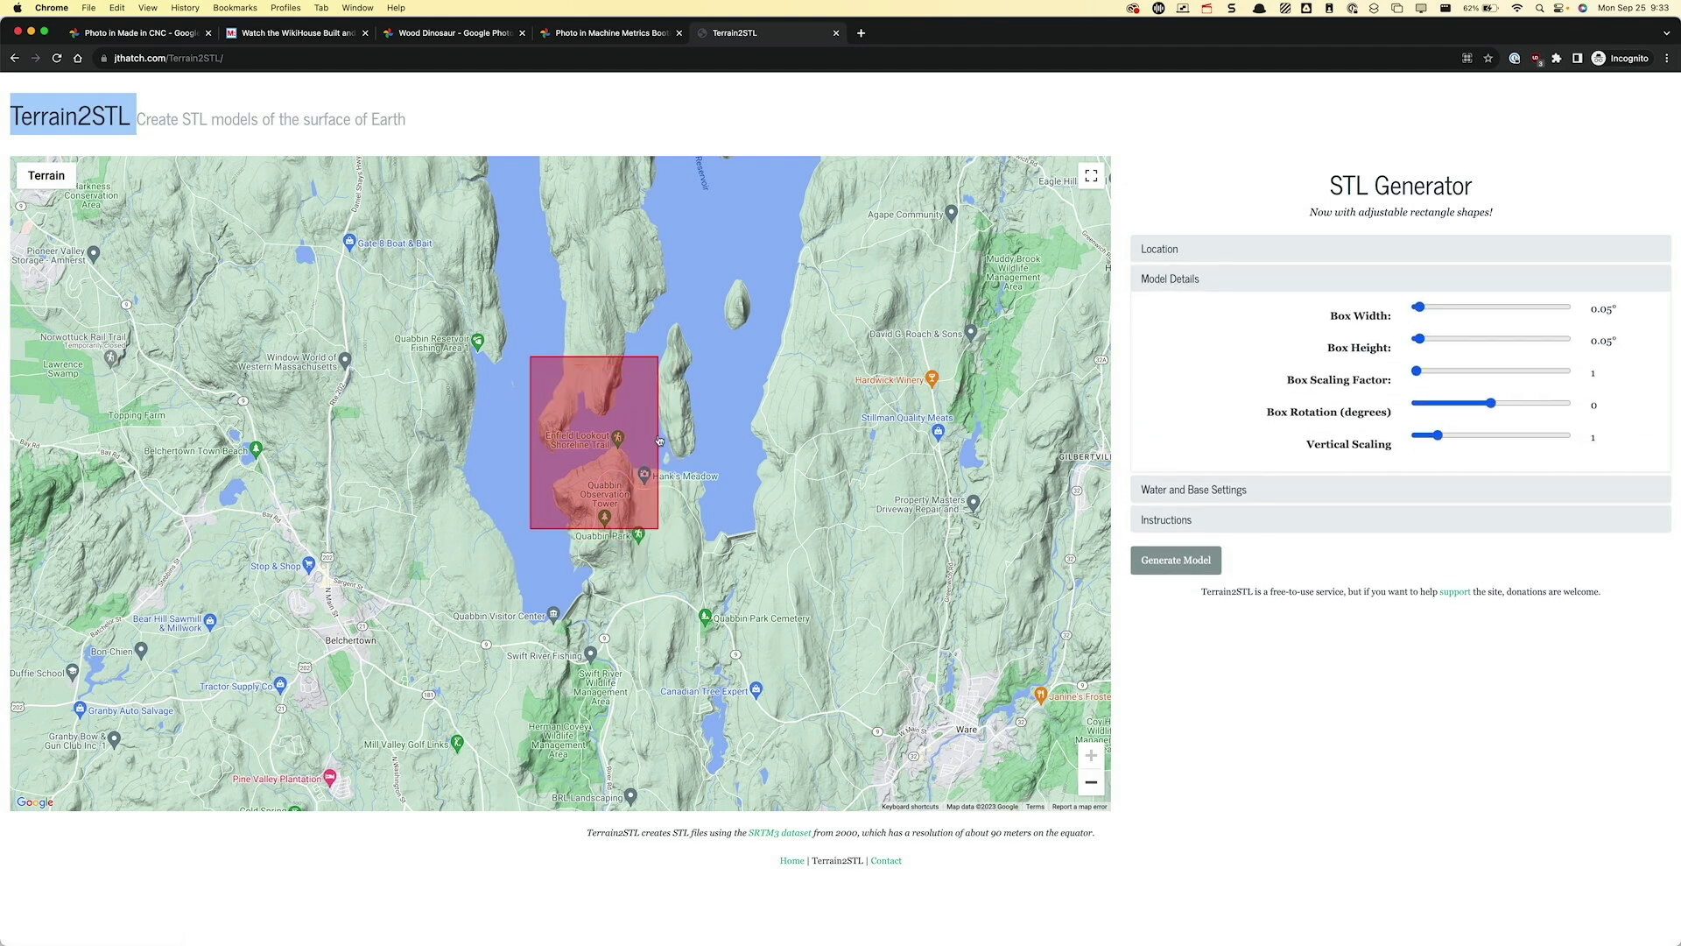
pyautogui.moveTo(1419, 308)
pyautogui.mouseDown()
pyautogui.moveTo(1422, 340)
pyautogui.moveTo(1428, 308)
pyautogui.mouseUp()
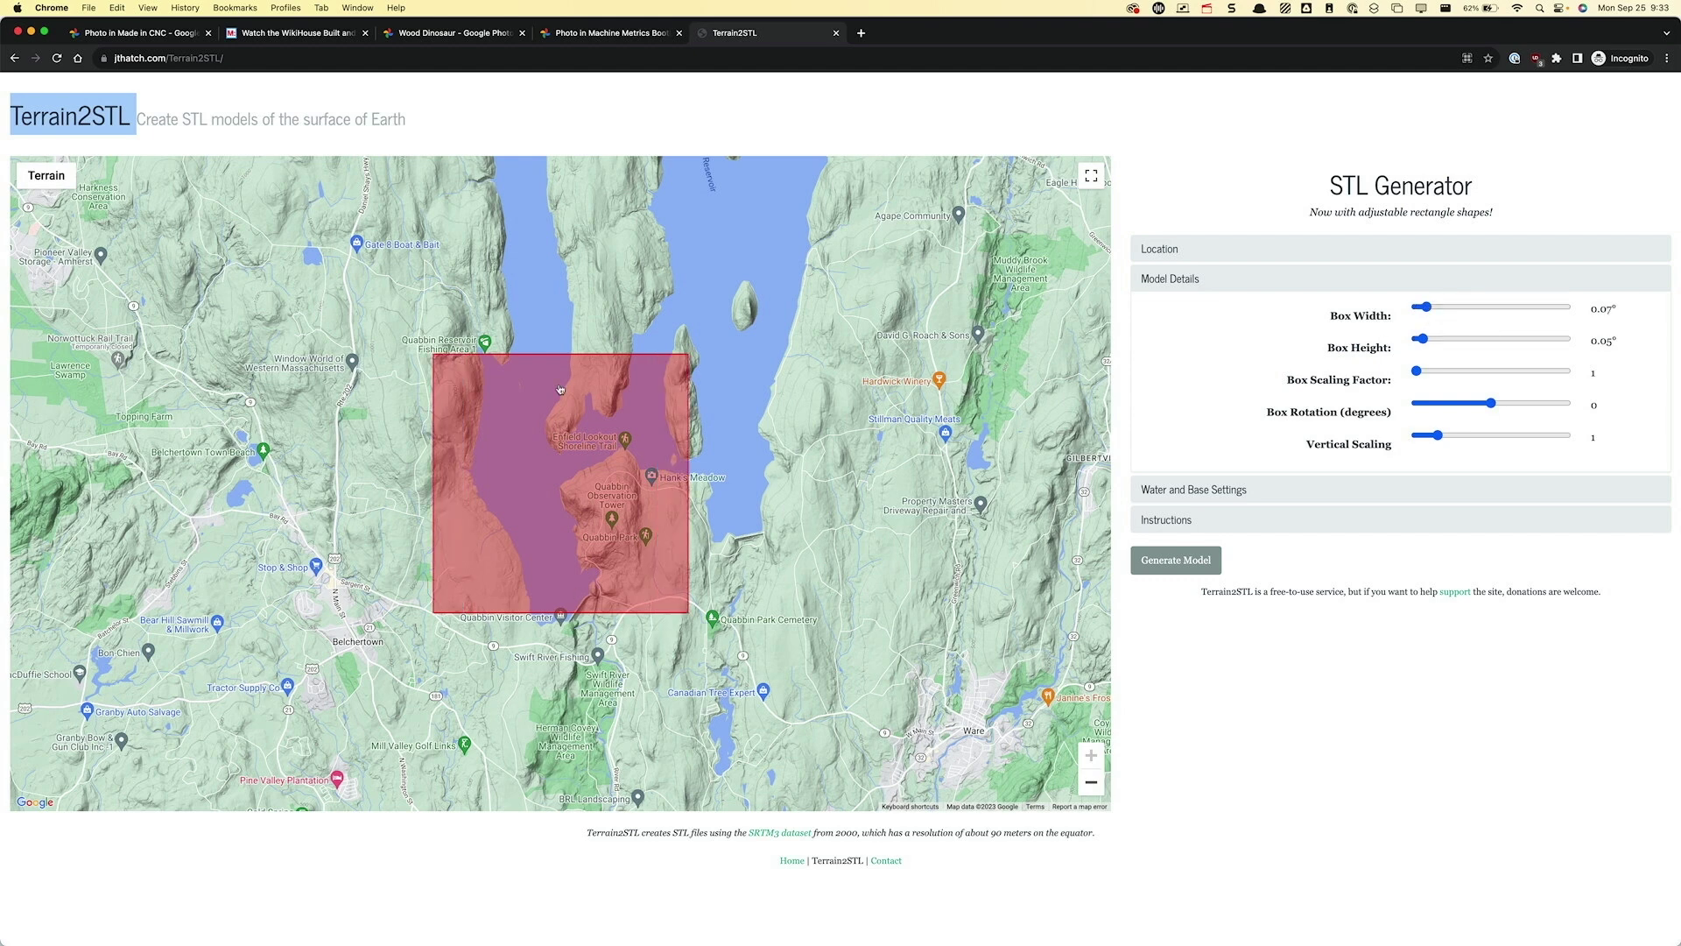
pyautogui.moveTo(613, 499); pyautogui.dragTo(677, 471)
# Step: Set the terrain model's vertical scaling to 1.8 and close the laser photo window
pyautogui.click(1204, 489)
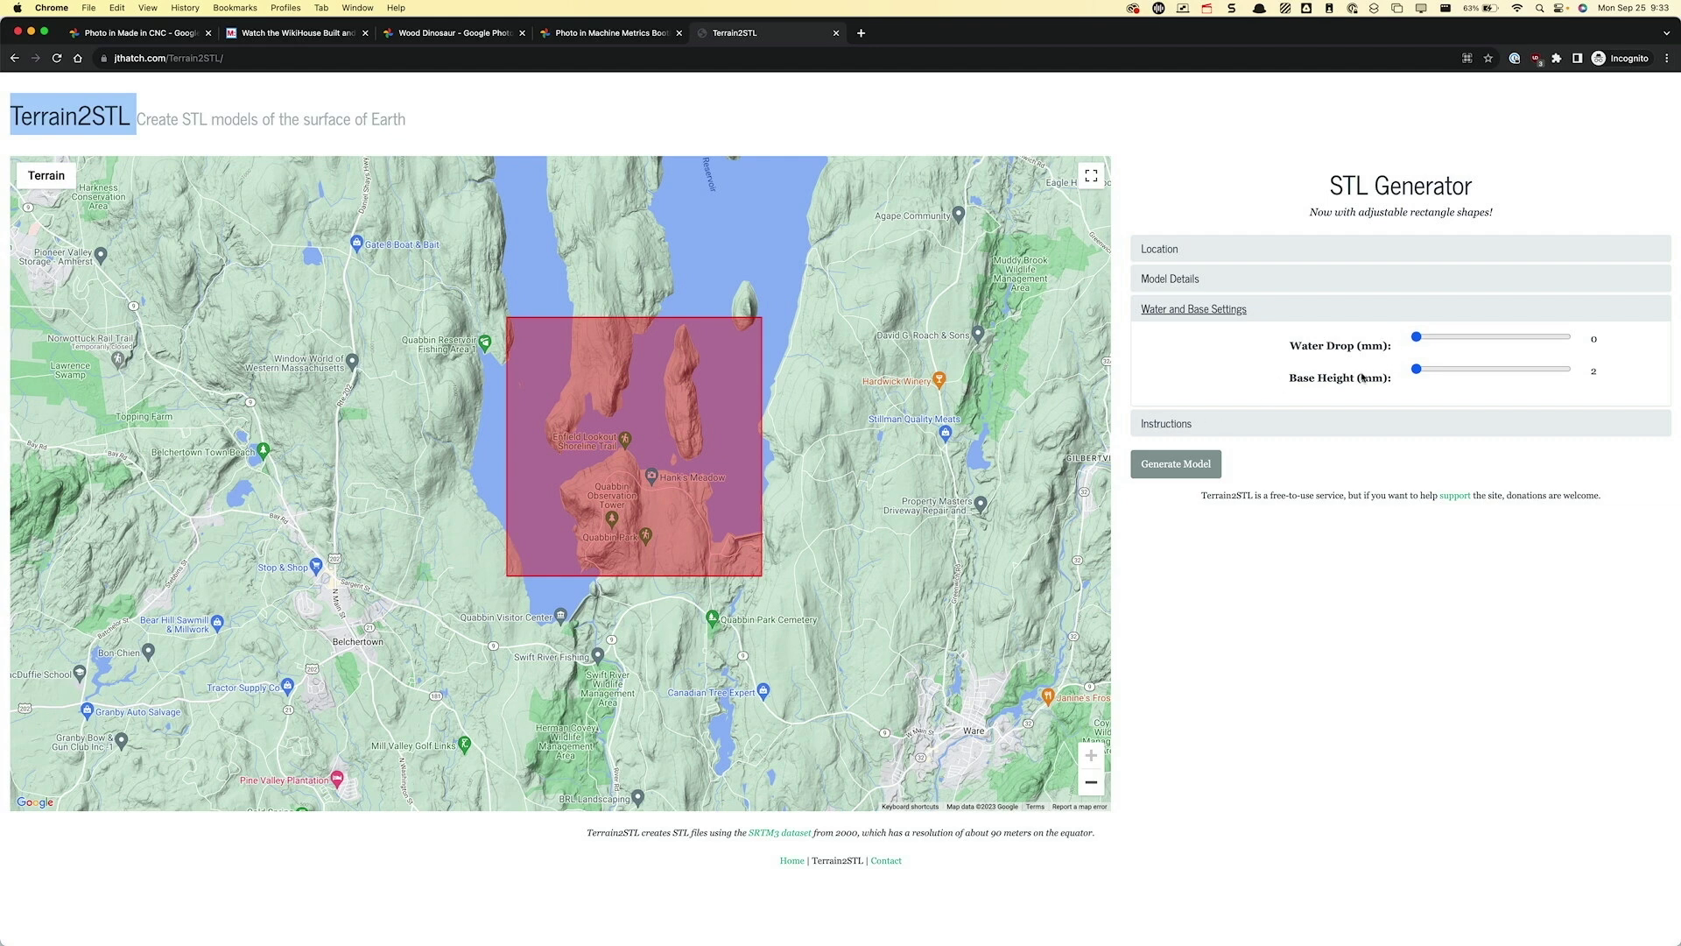
pyautogui.click(1184, 279)
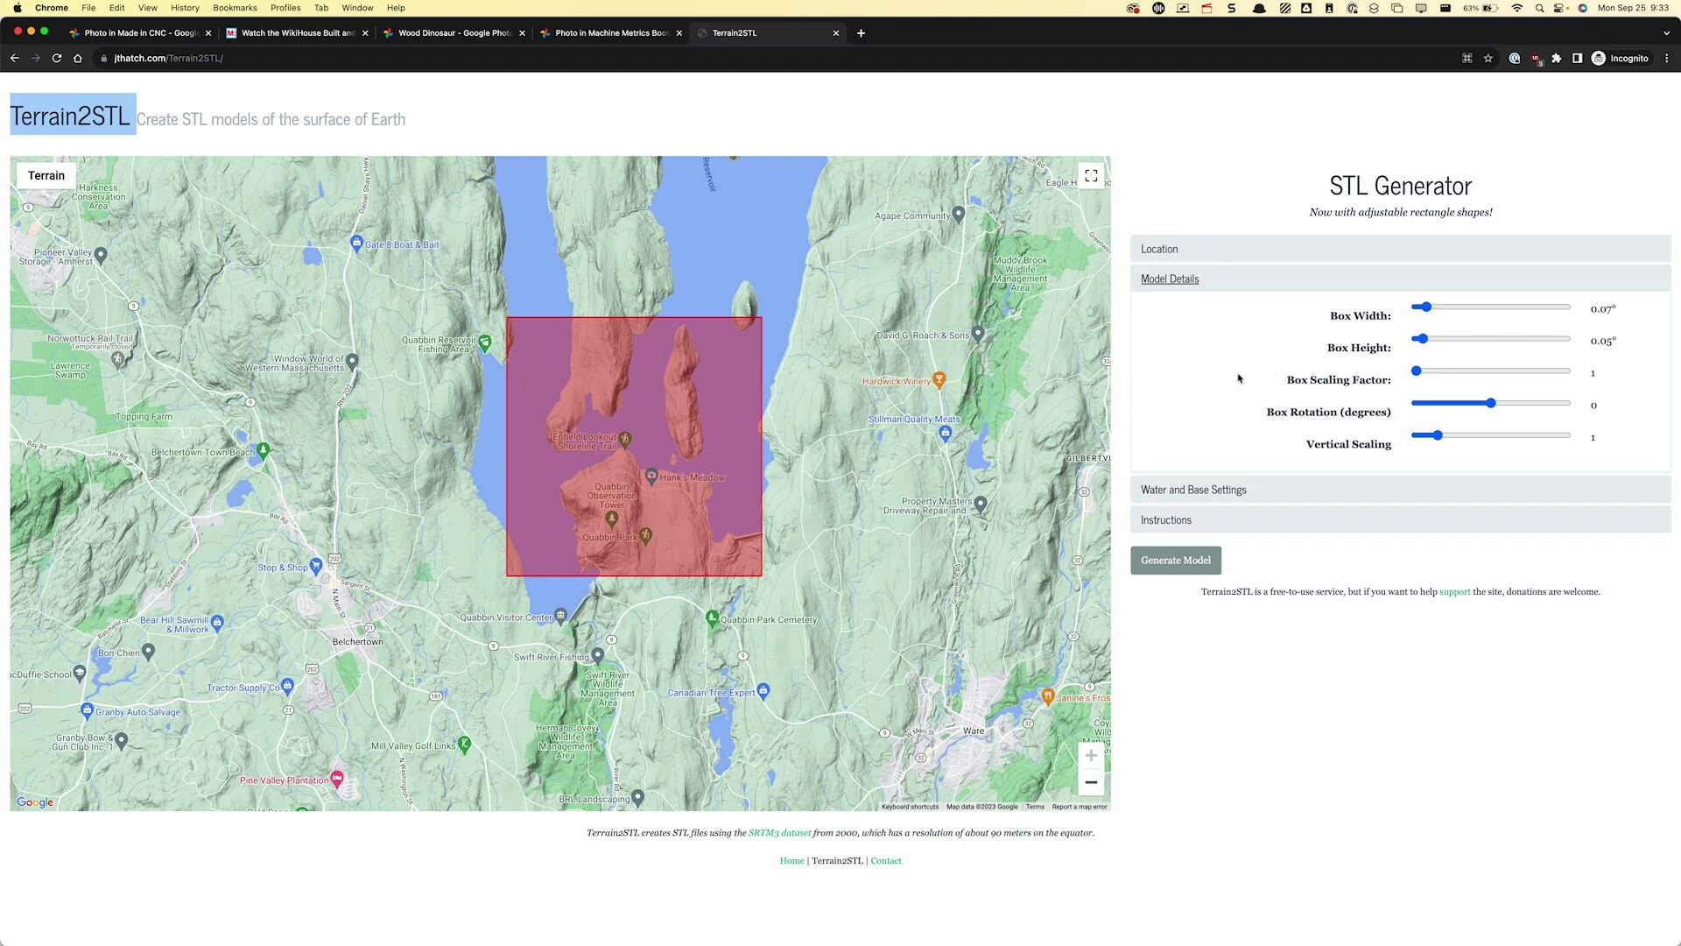
pyautogui.moveTo(1438, 435); pyautogui.dragTo(1473, 439)
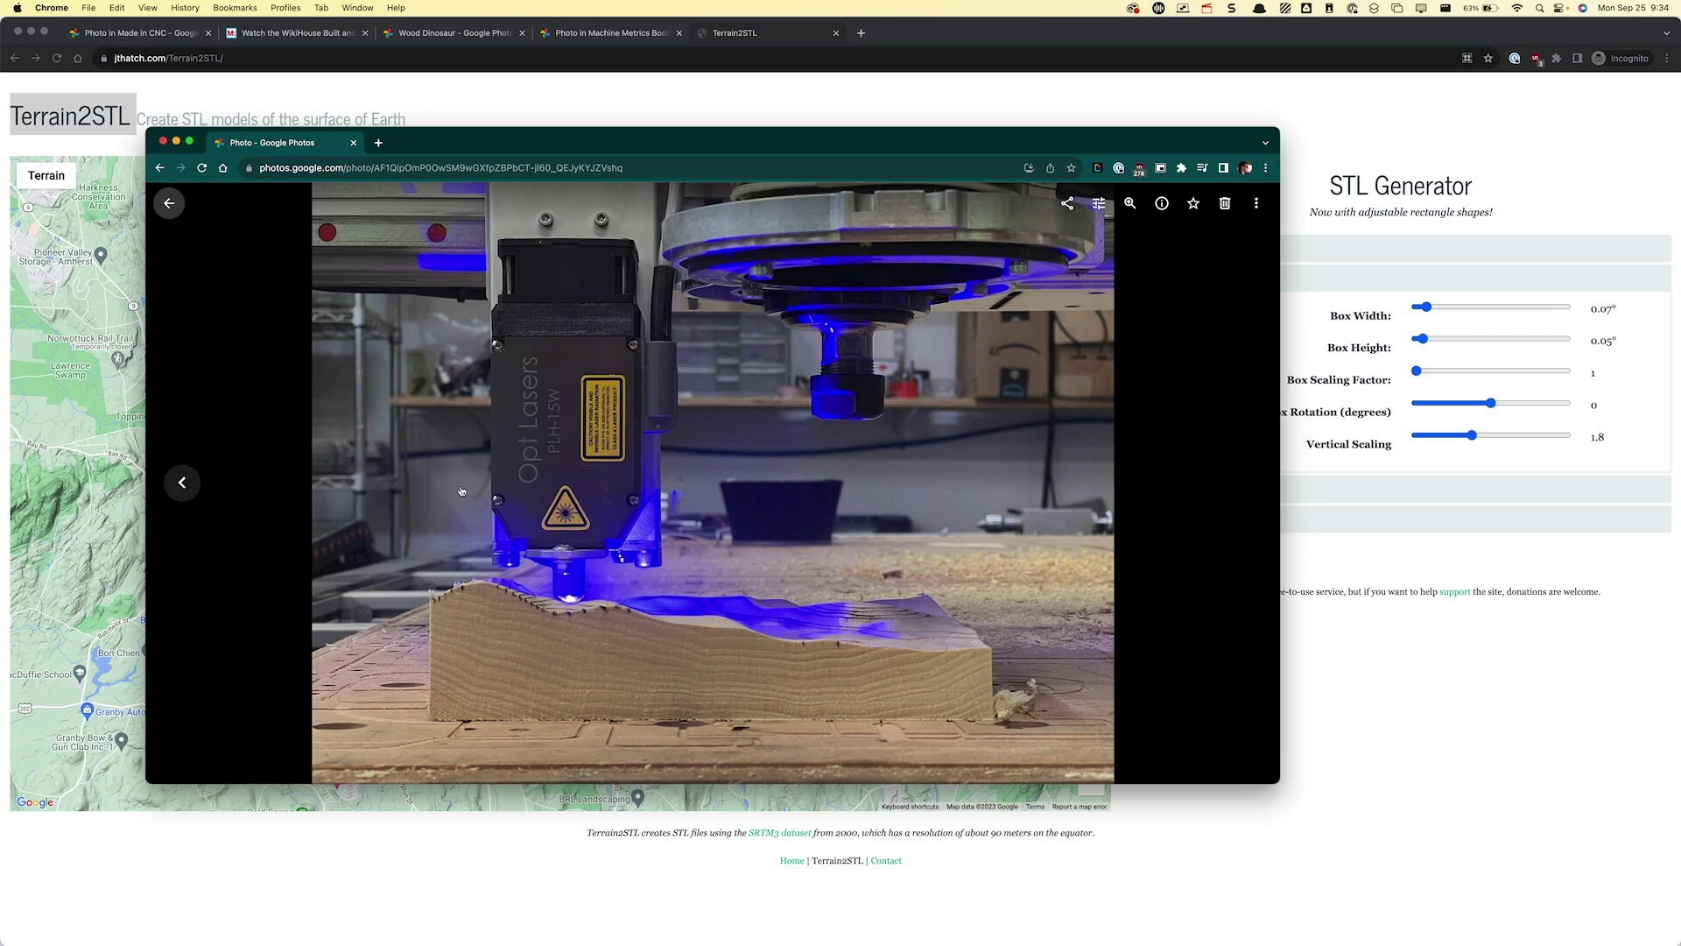
pyautogui.click(163, 141)
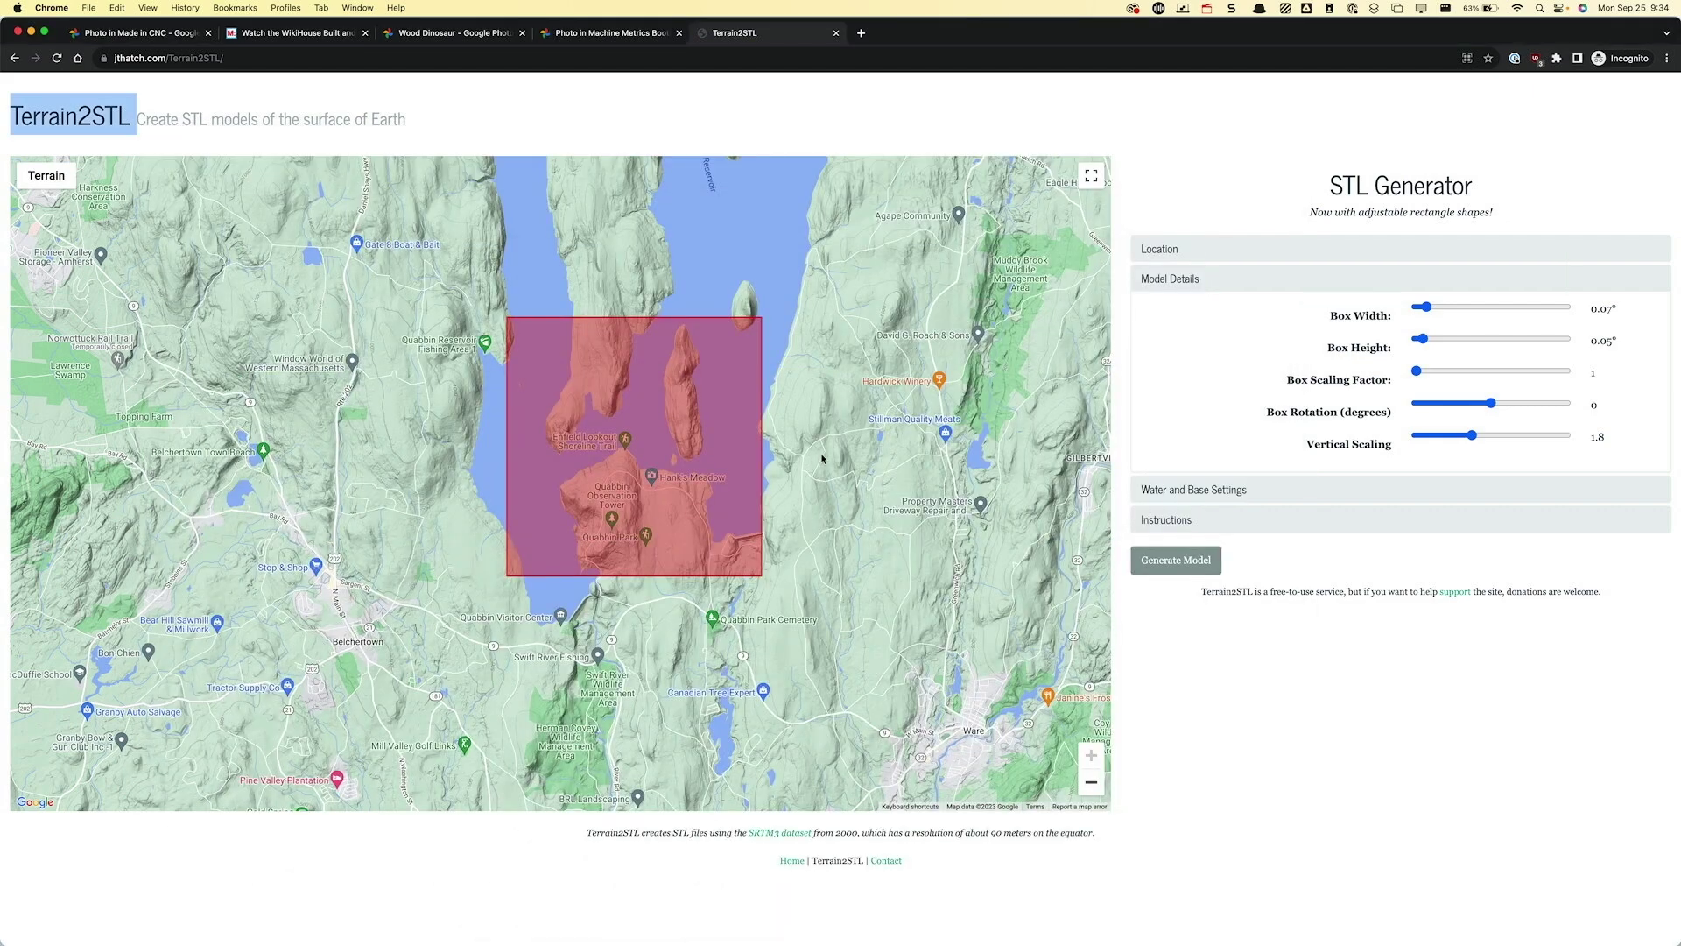
# Step: Generate the terrain model and save it as terrain-236849 in the Downloads folder
pyautogui.click(1168, 561)
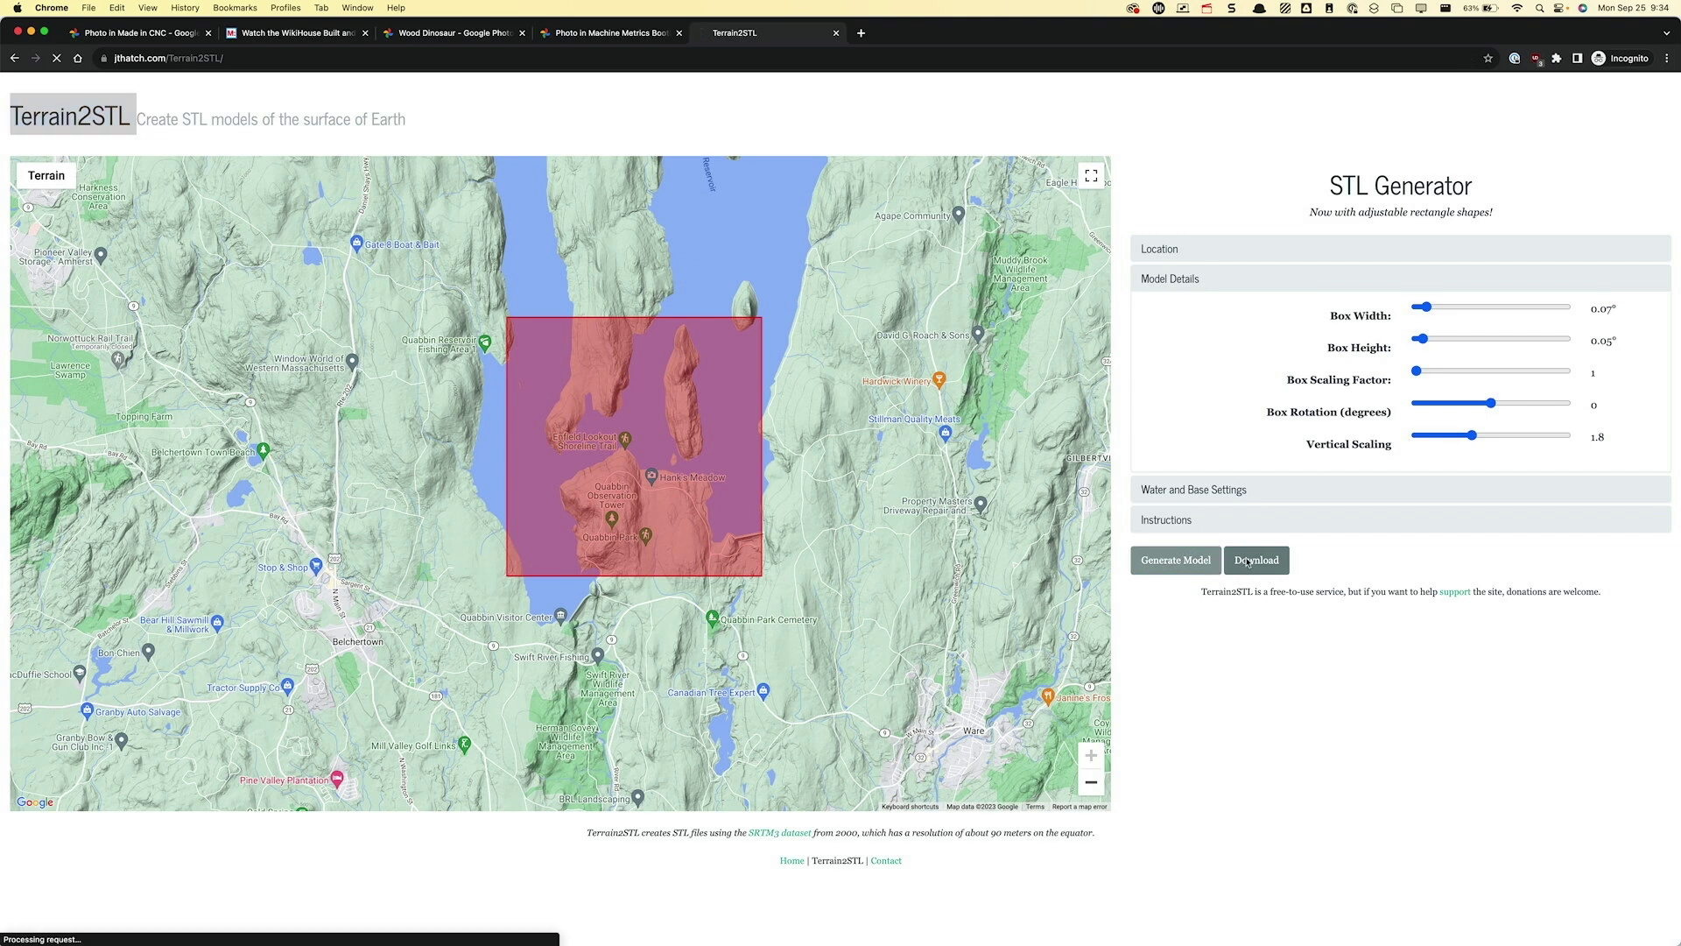
pyautogui.click(1248, 562)
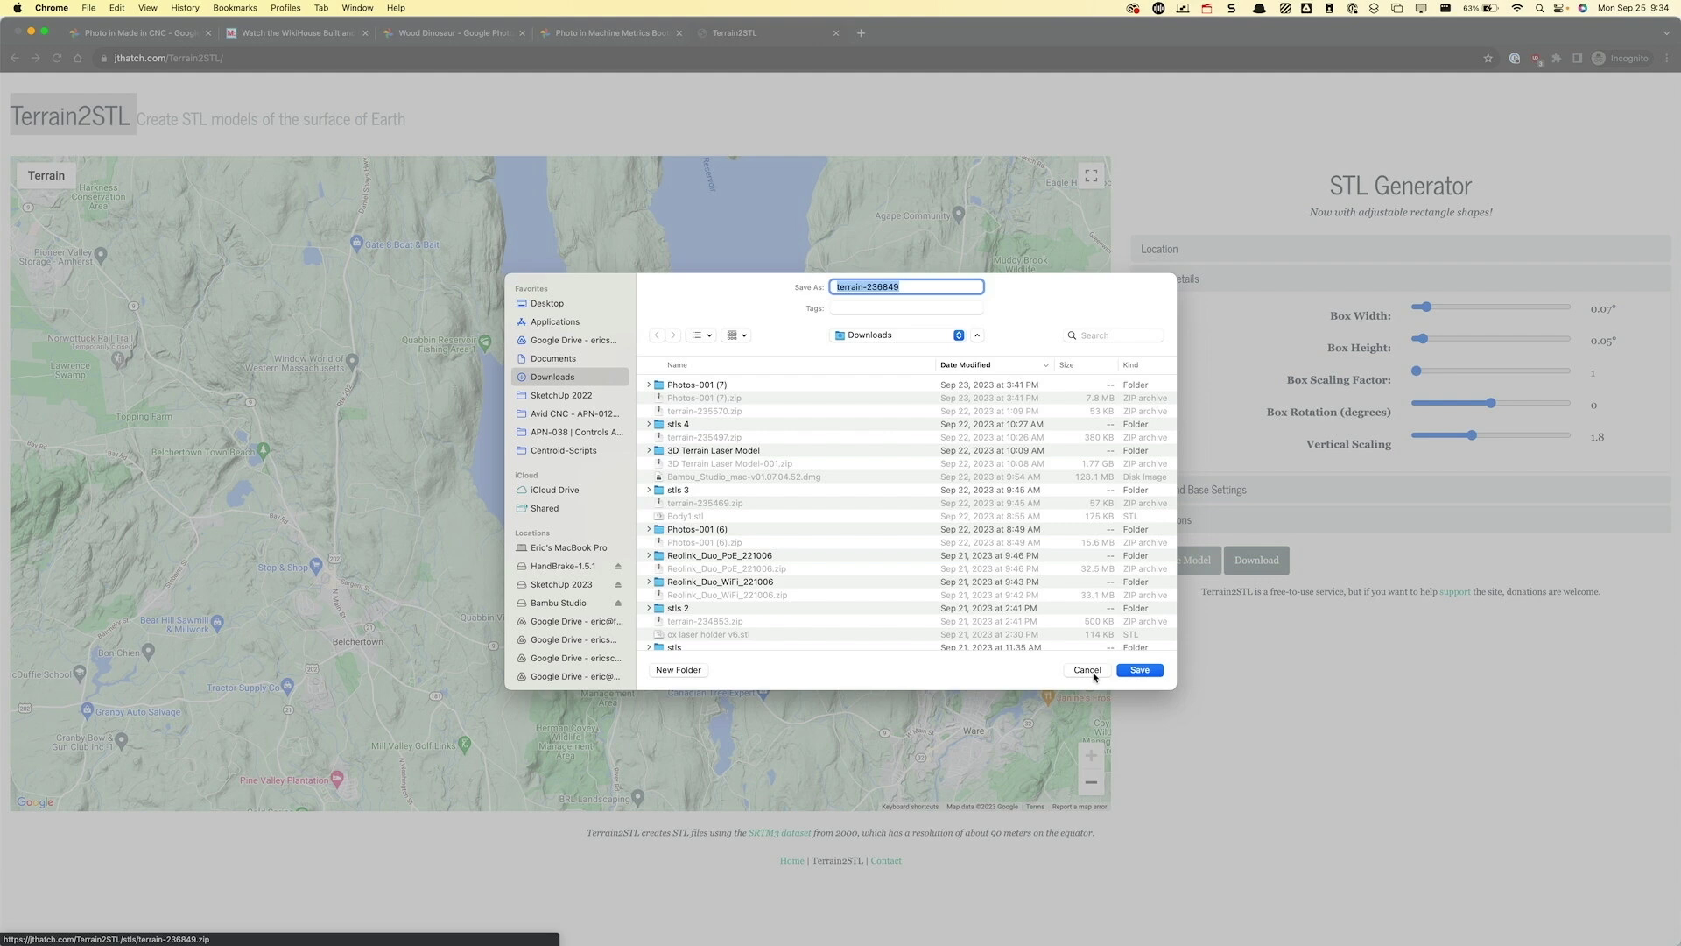
pyautogui.click(1139, 670)
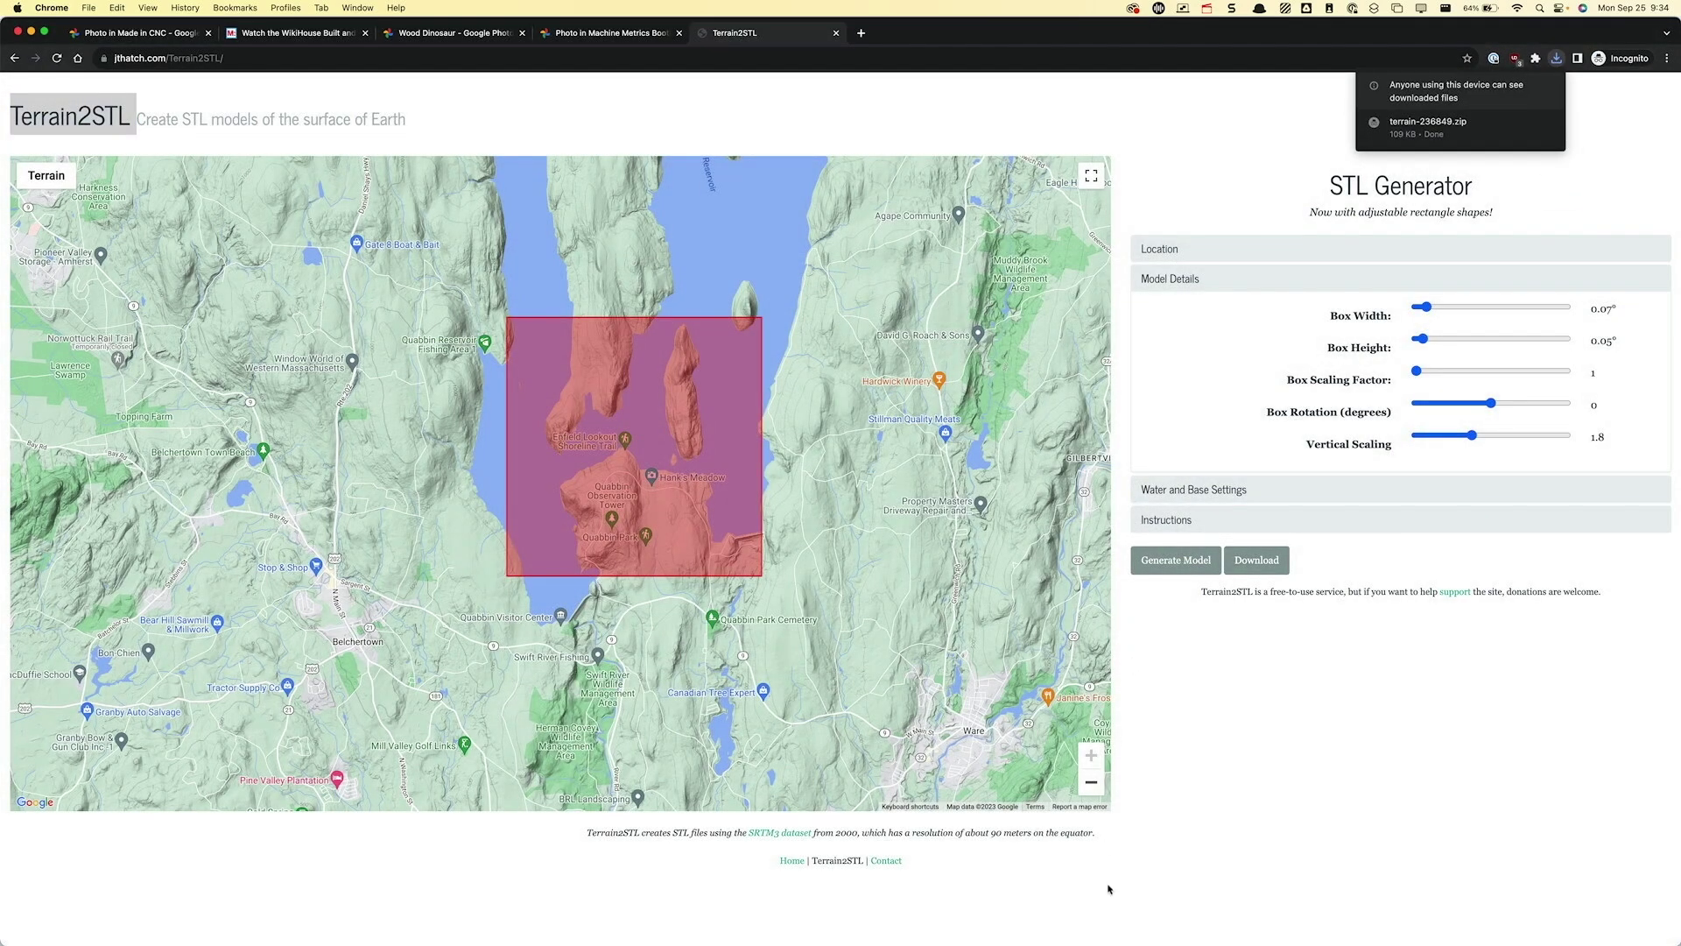
# Step: Switch to Aspire and set the new job's size to 8 inches wide and 2 inches thick
pyautogui.press('super+Tab')
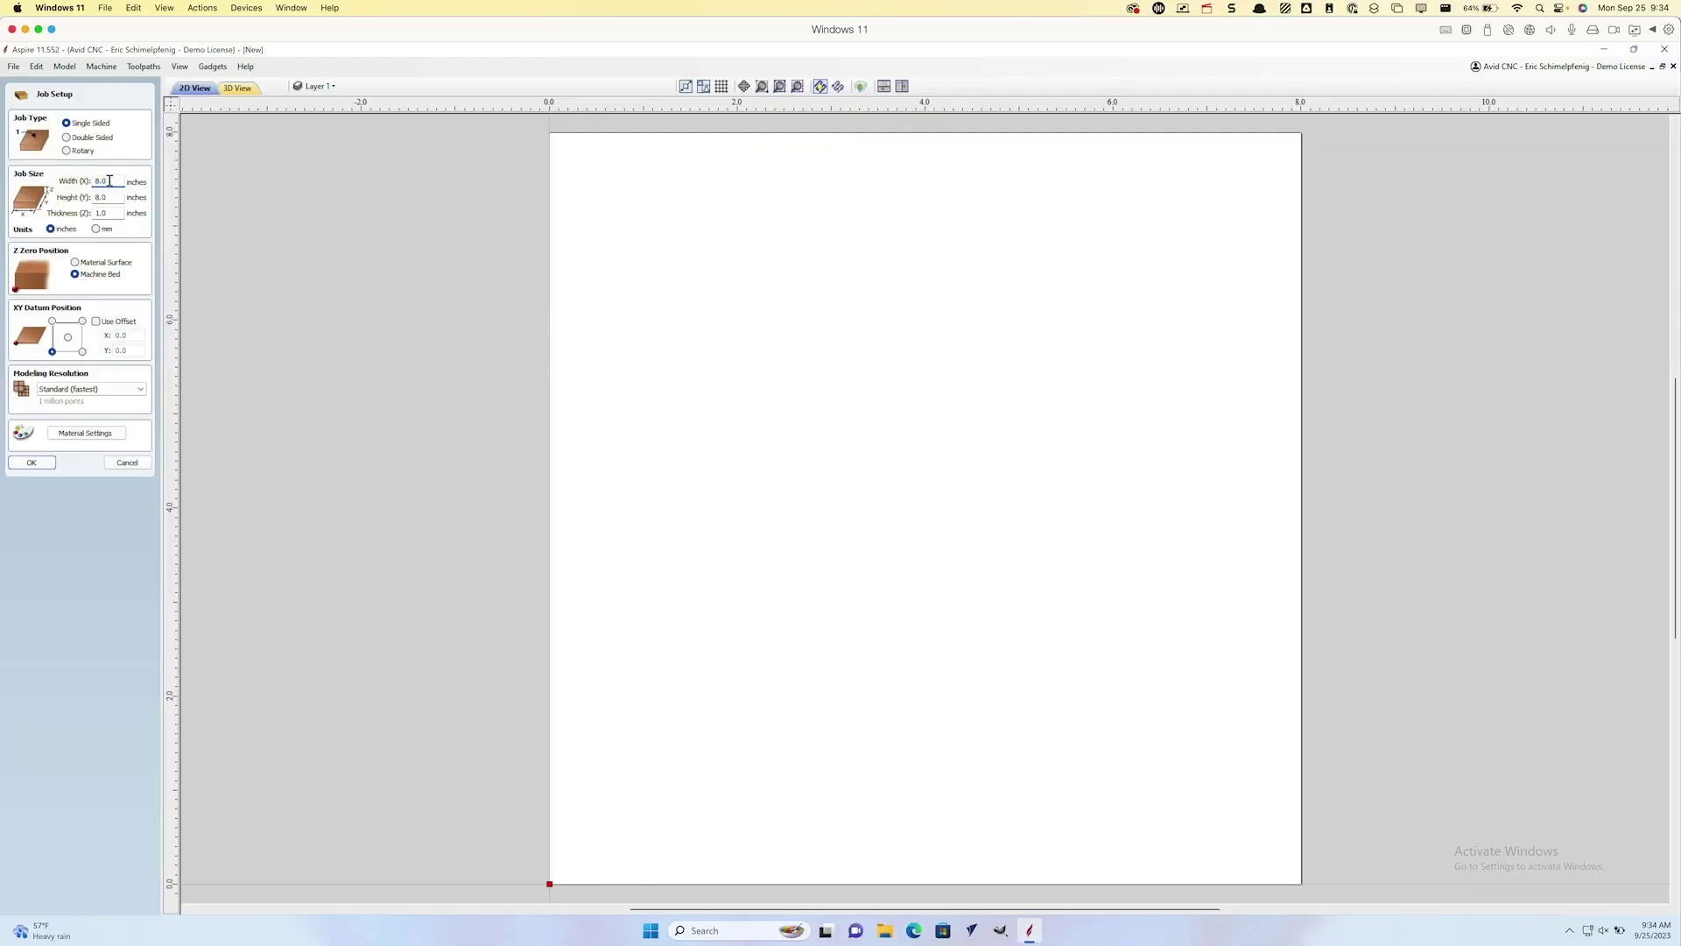
pyautogui.write('8')
pyautogui.press('Tab')
pyautogui.press('Tab')
pyautogui.write('2')
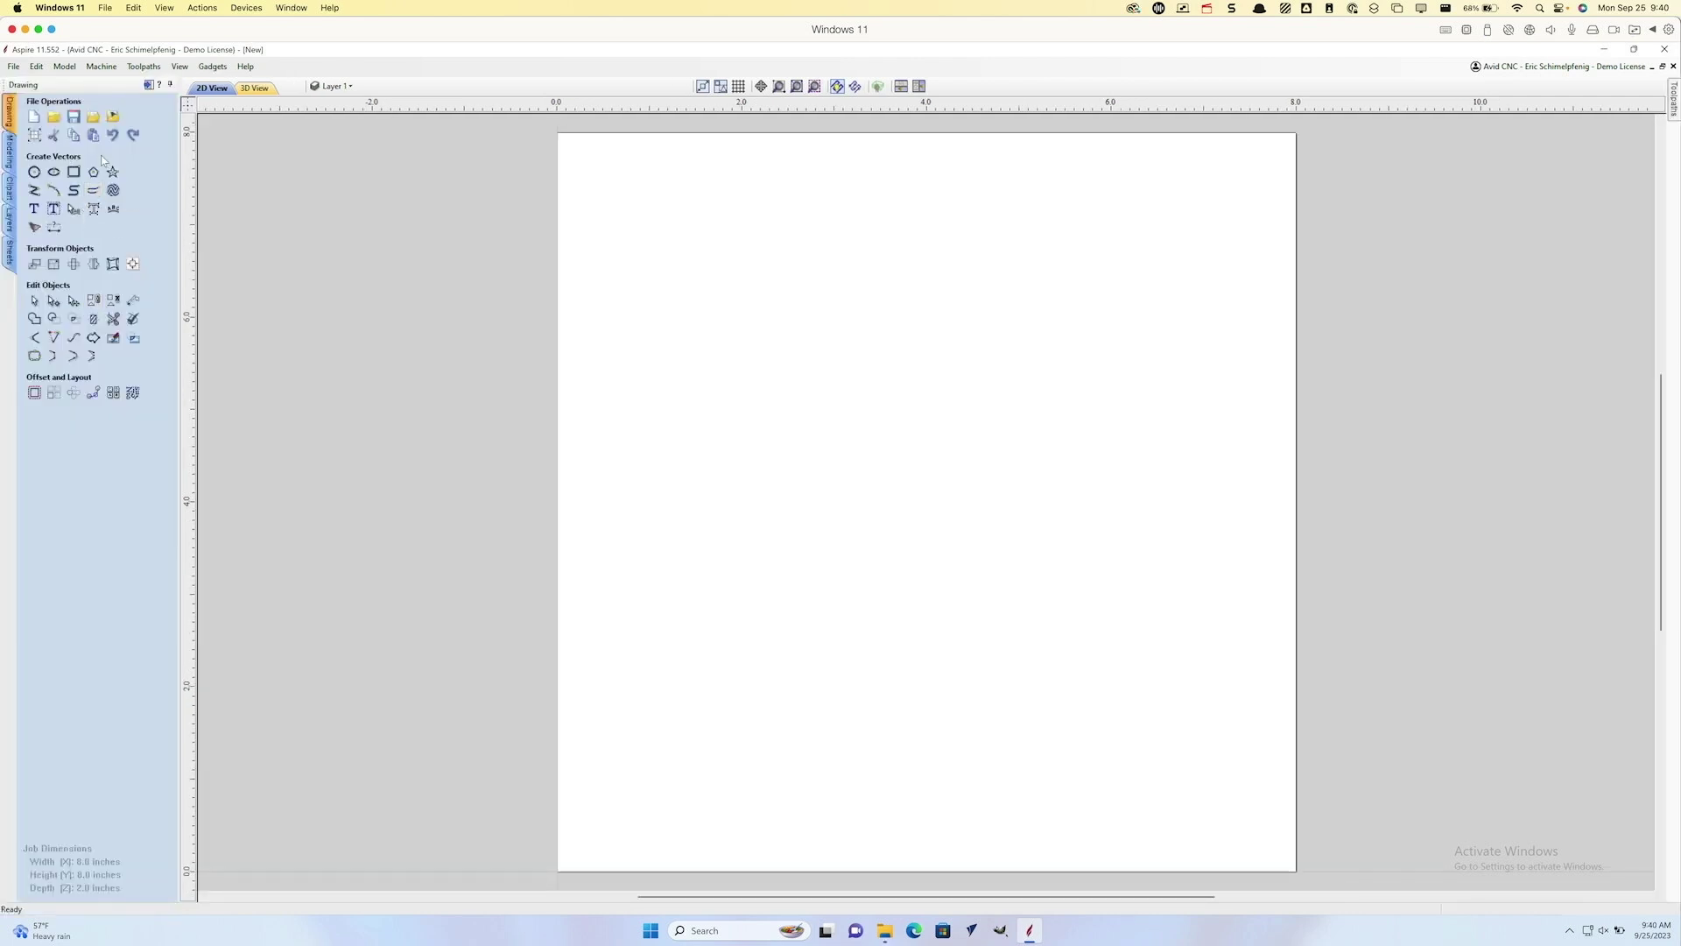
# Step: Import the 3D model rawmodel-236849 from the stls folder inside terrain-236849
pyautogui.click(13, 66)
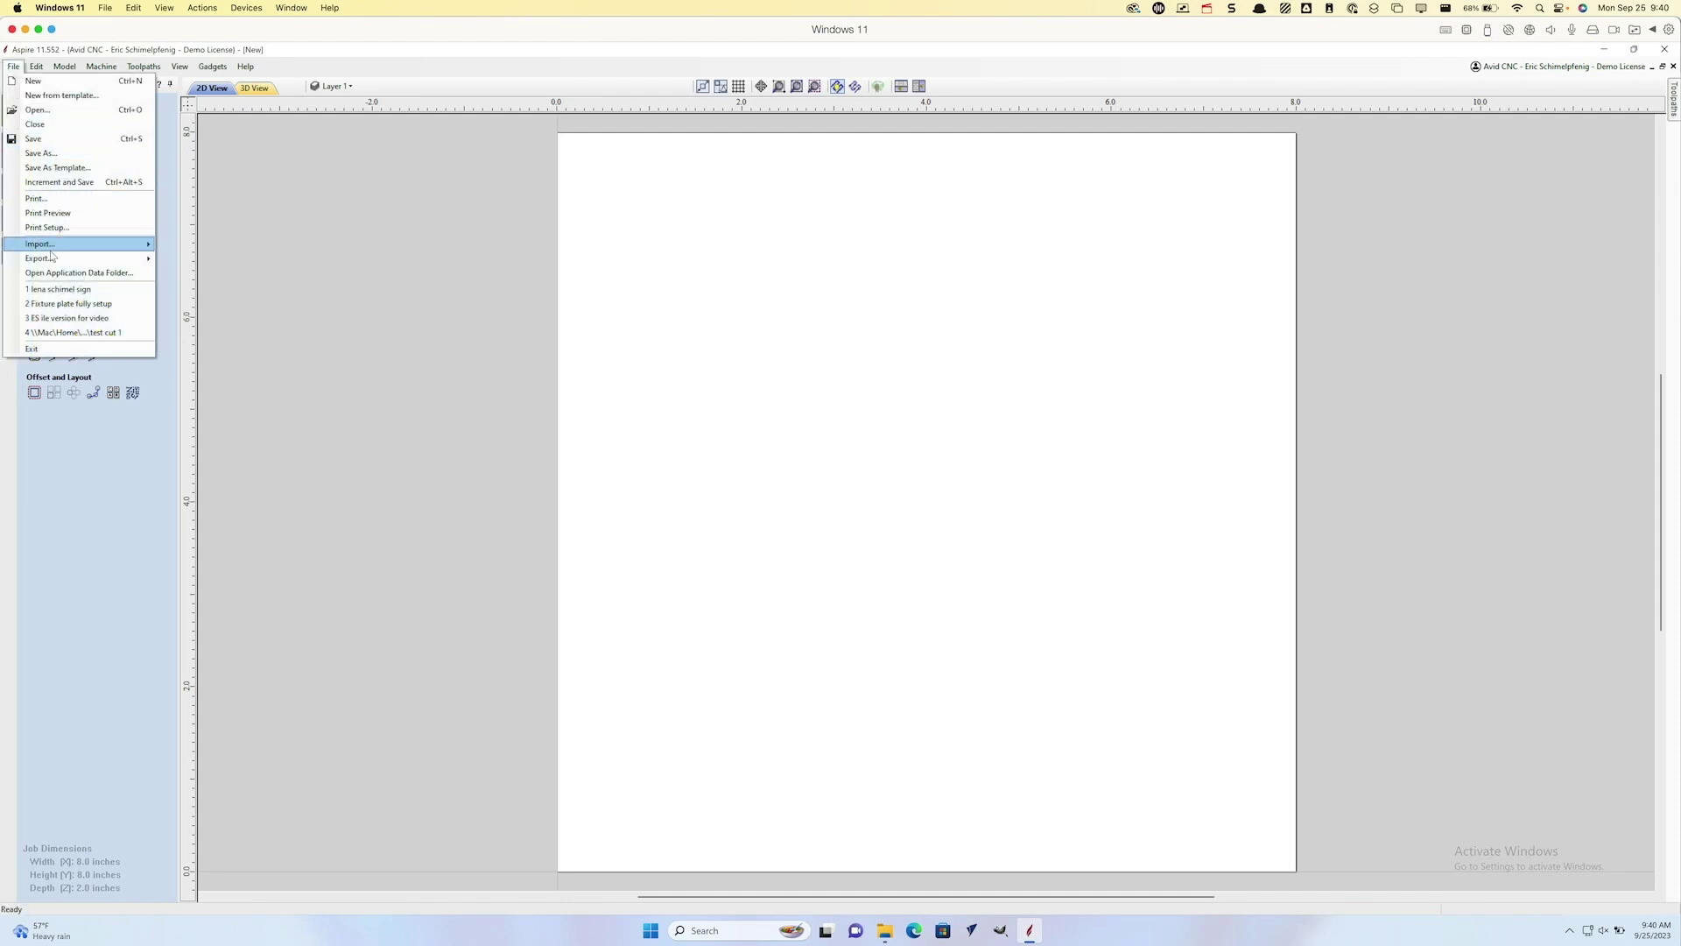
pyautogui.moveTo(52, 247)
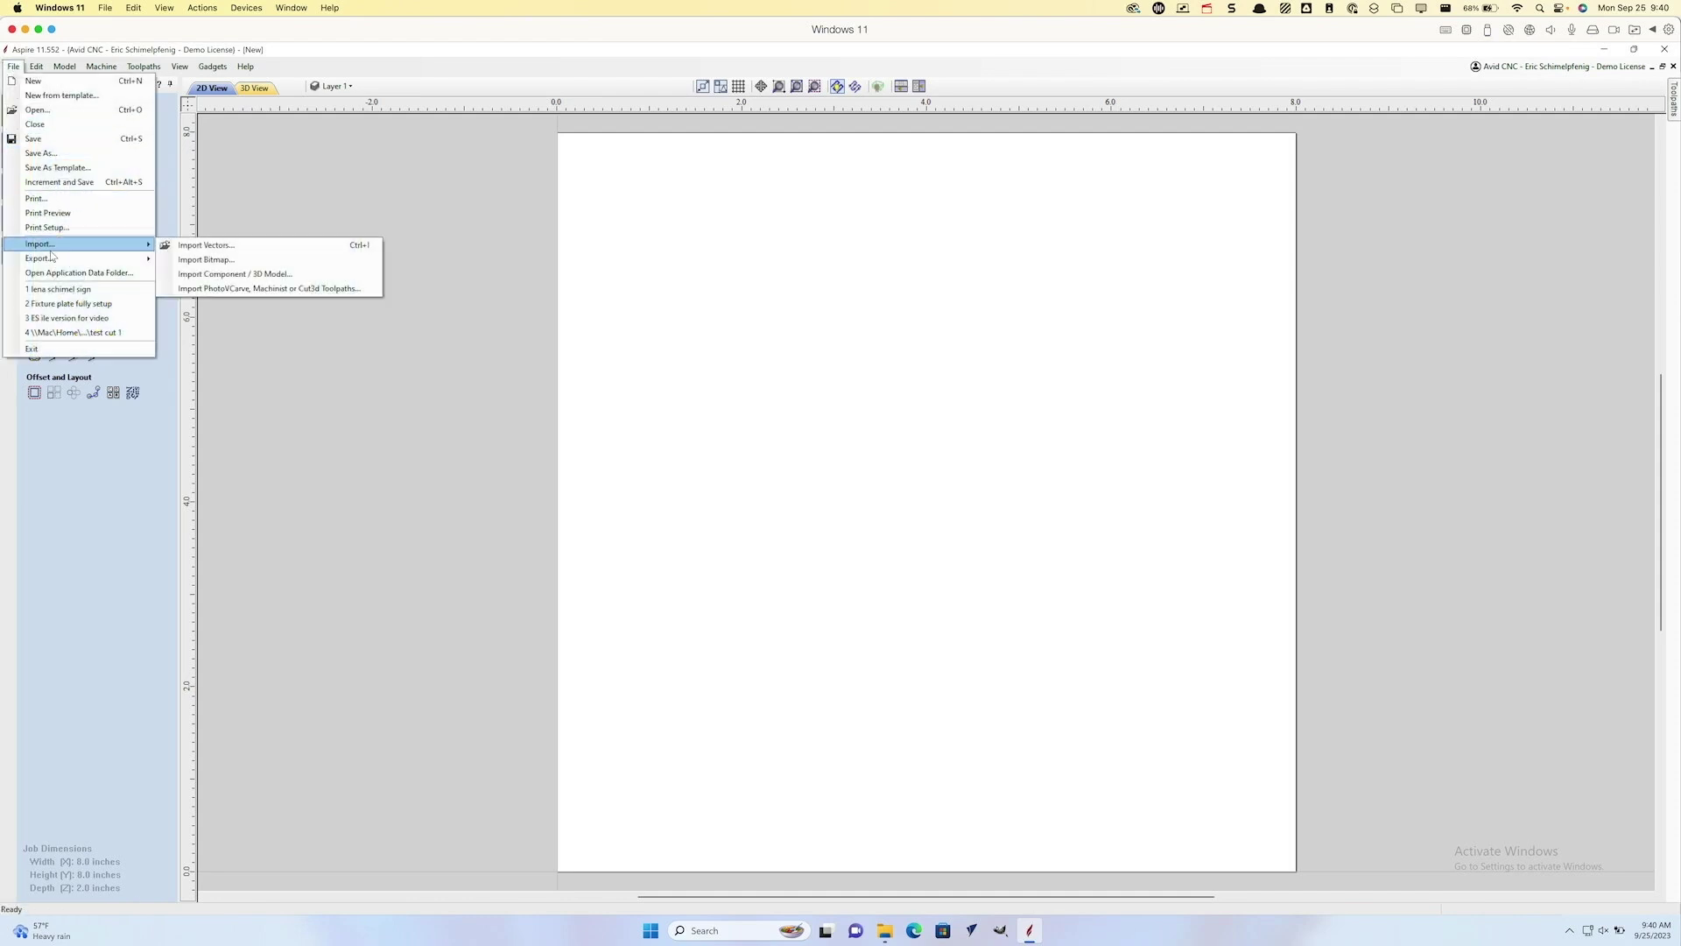
pyautogui.click(281, 275)
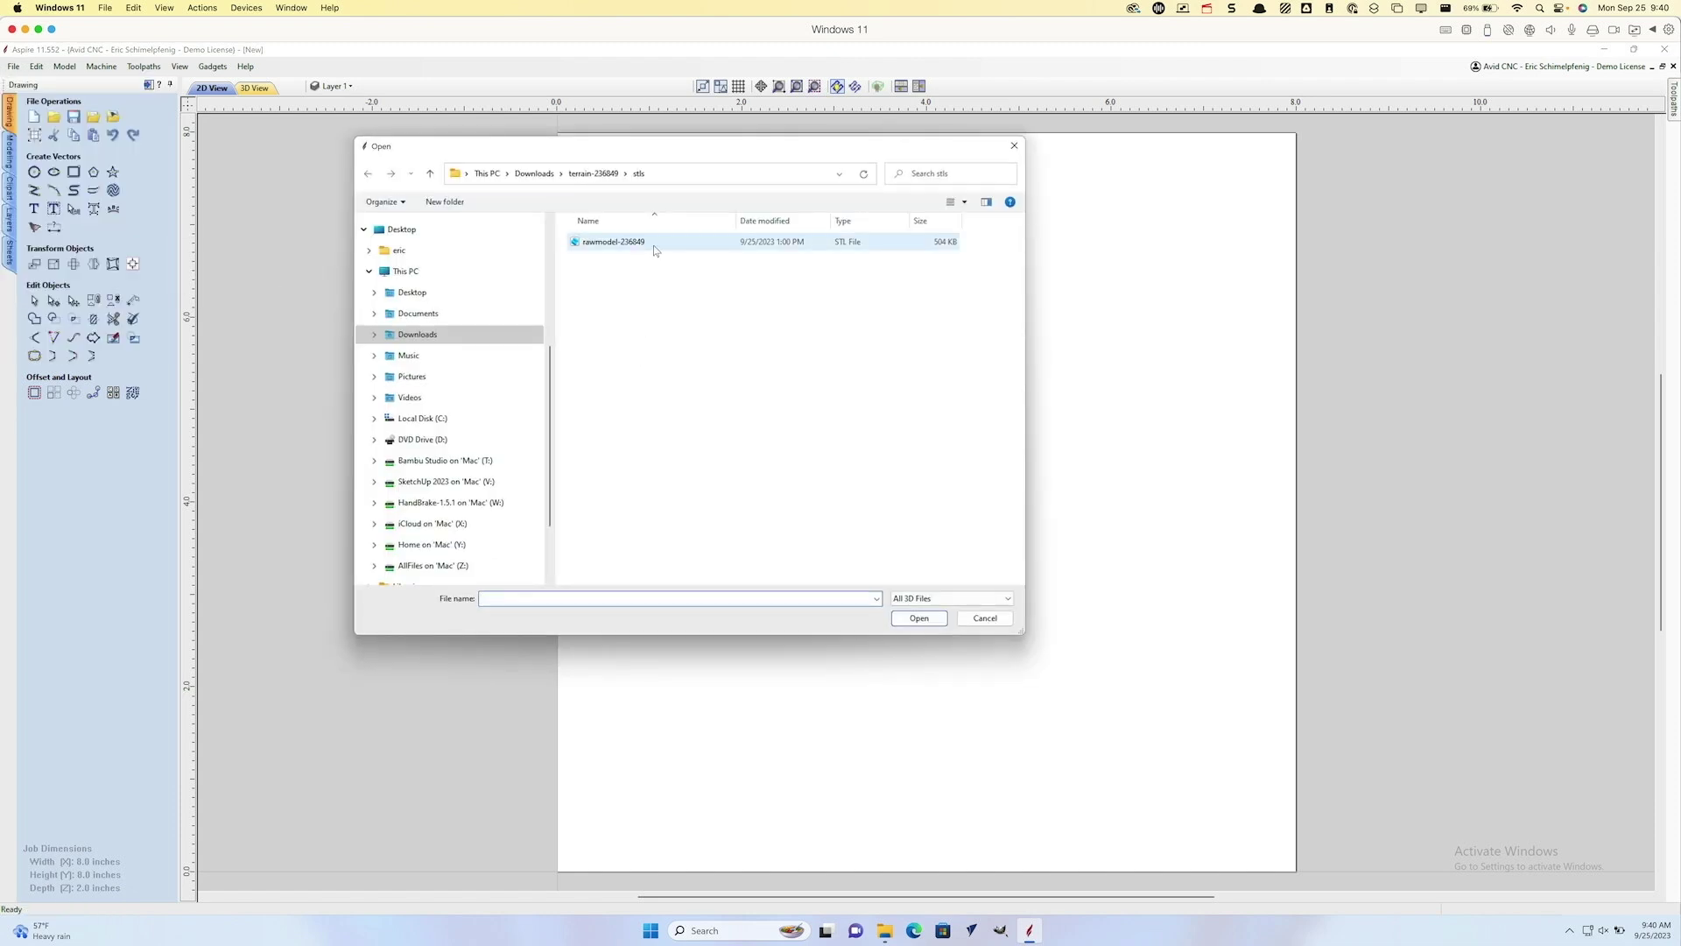
pyautogui.click(655, 243)
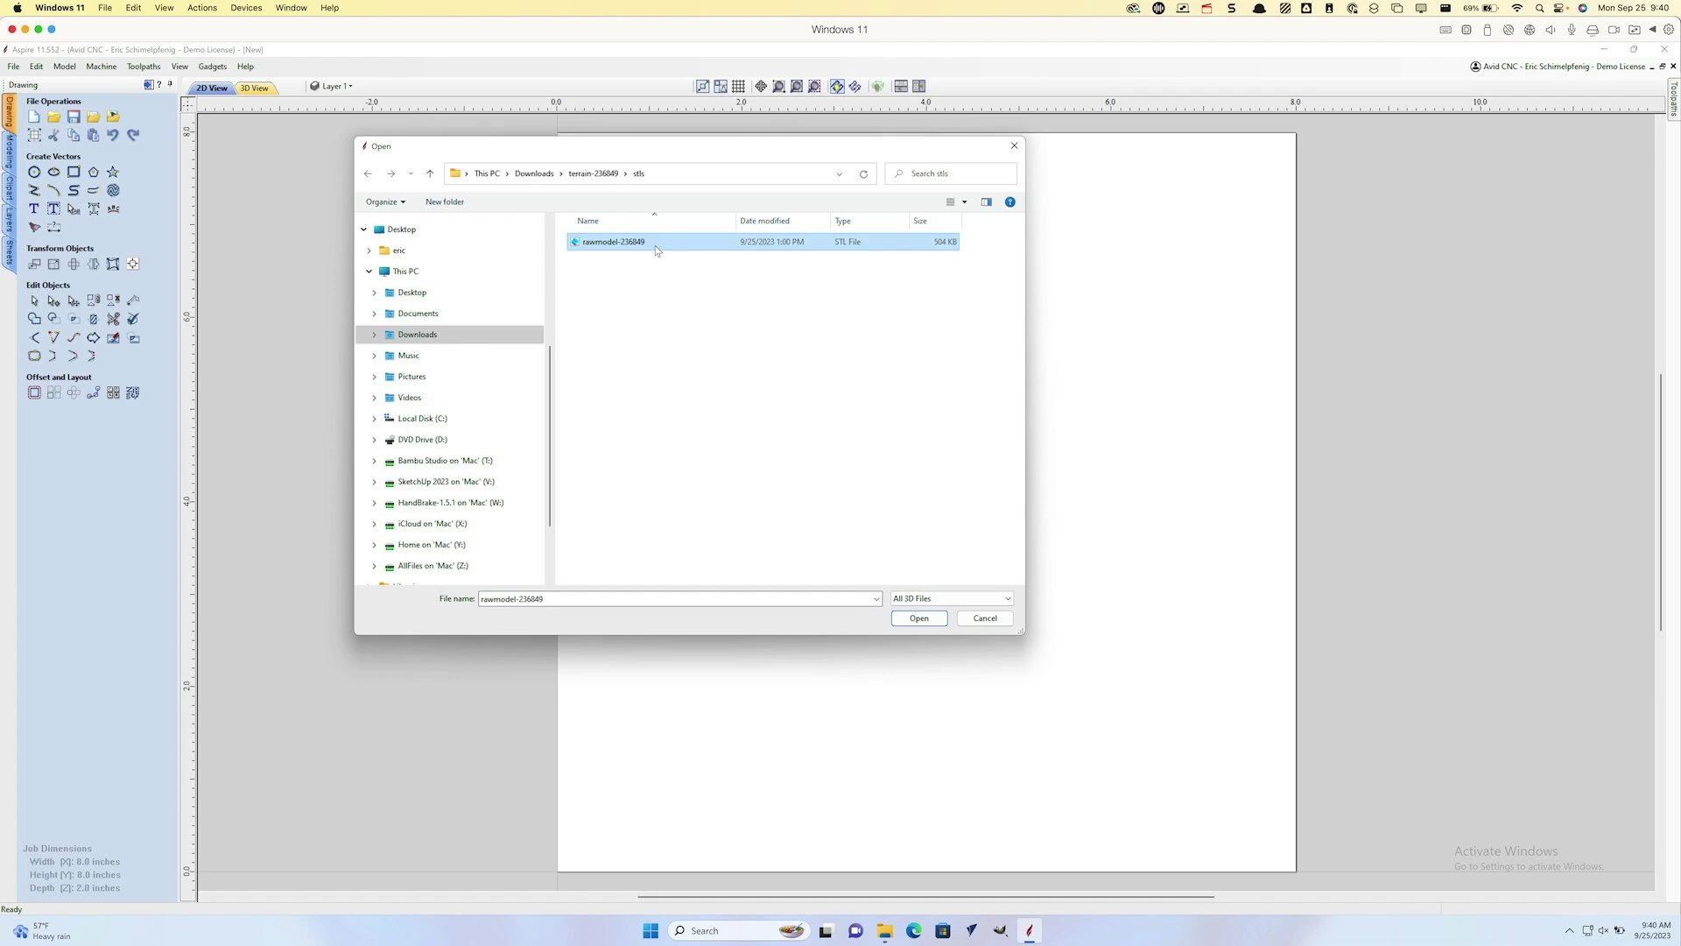
pyautogui.click(915, 619)
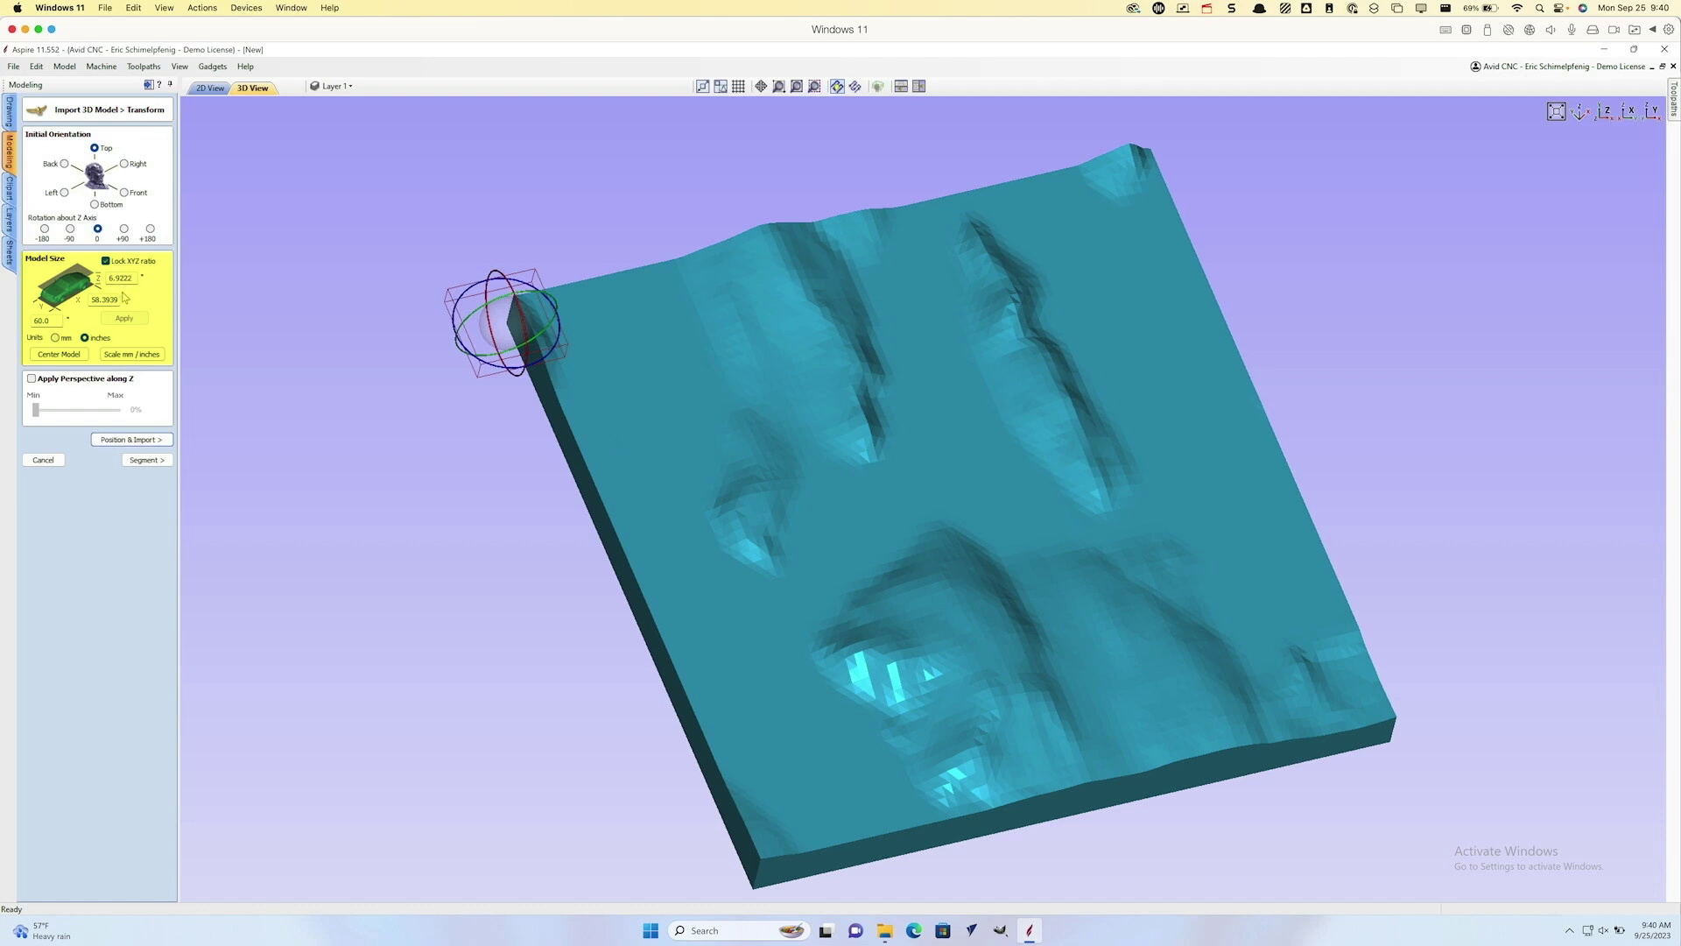
# Step: Scale the terrain model to 8.125 inches in X with the XYZ ratio locked, and center it in the job
pyautogui.doubleClick(116, 299)
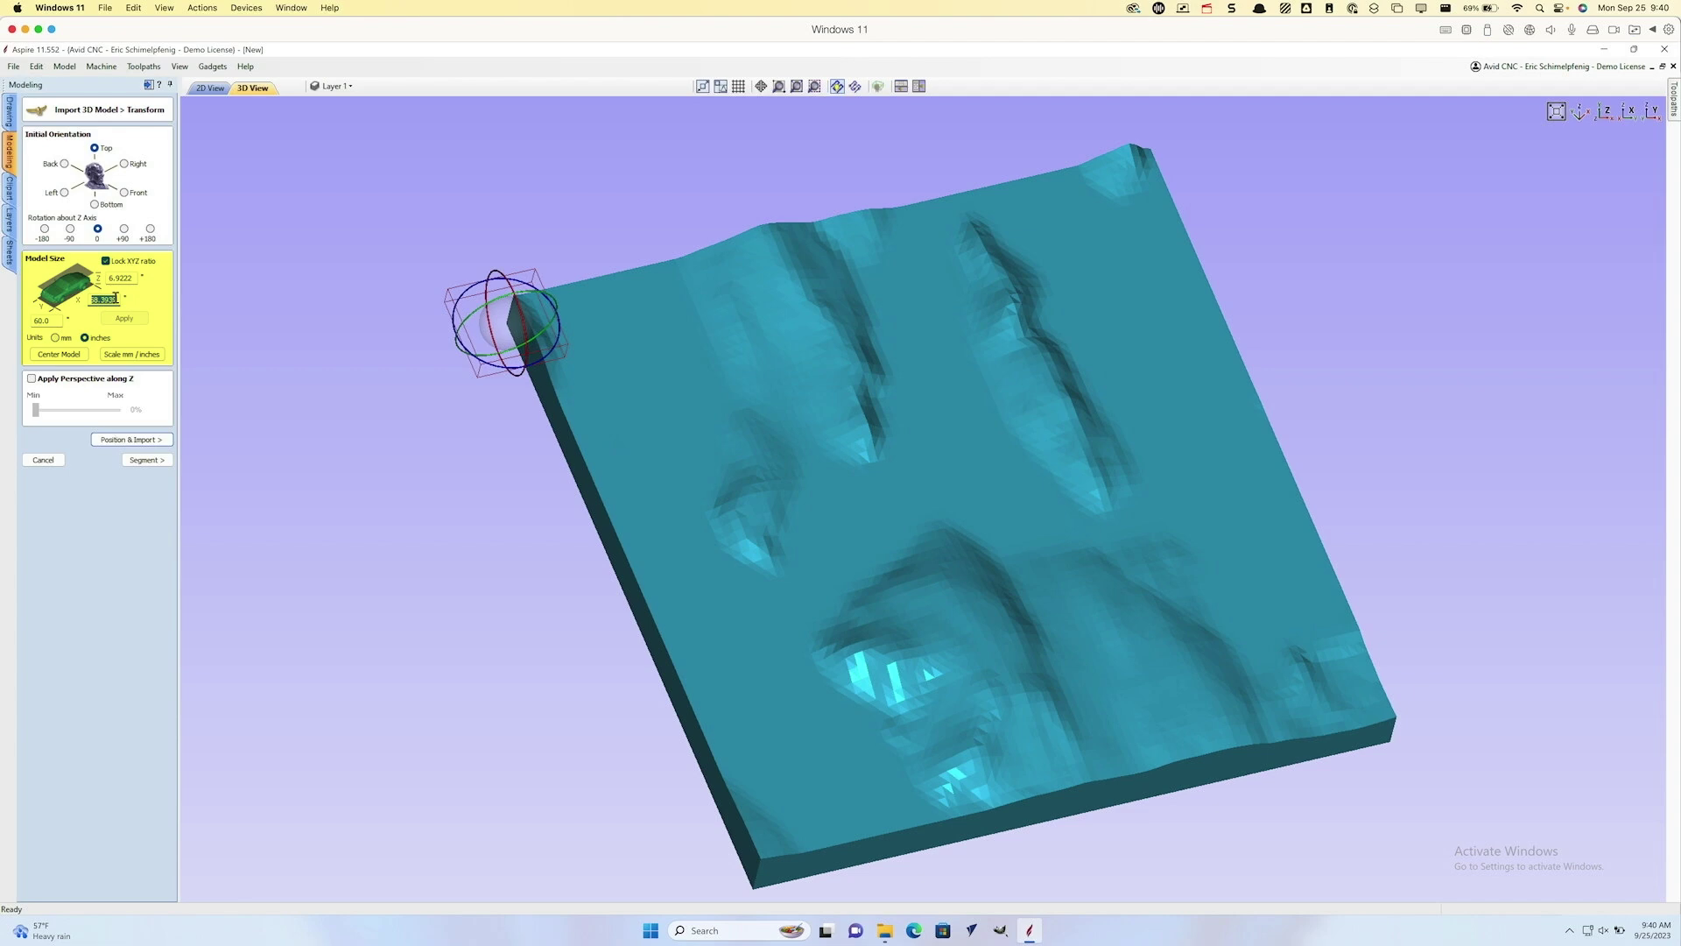
pyautogui.write('8')
pyautogui.doubleClick(46, 321)
pyautogui.click(113, 300)
pyautogui.write('.125')
pyautogui.click(124, 317)
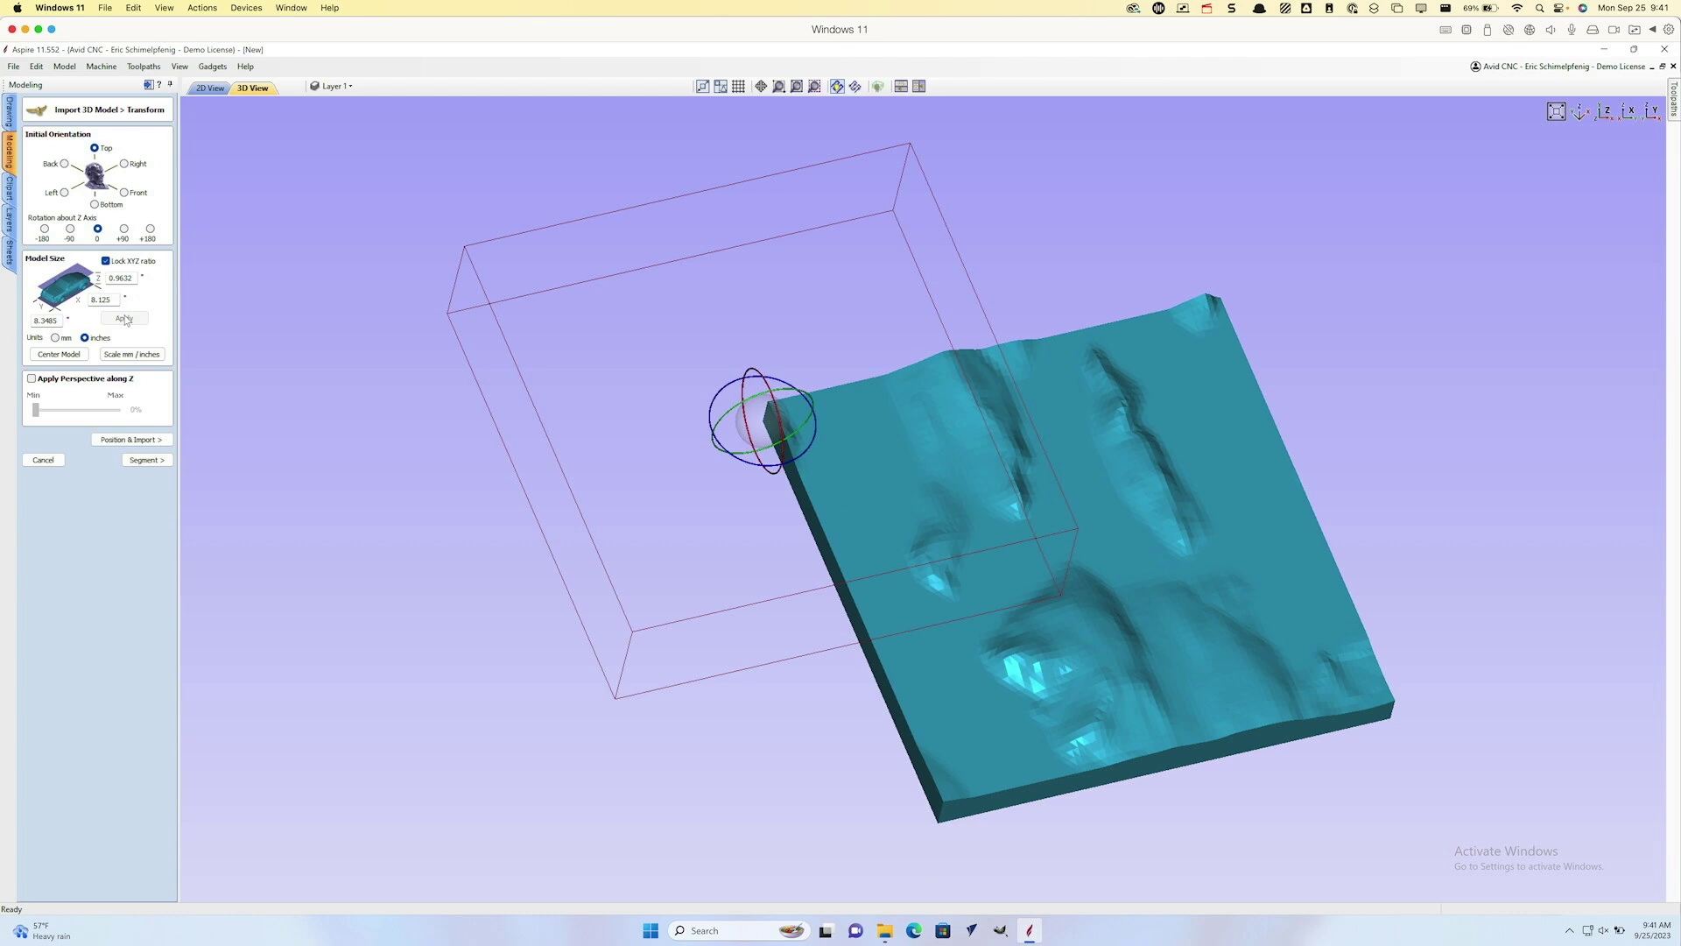
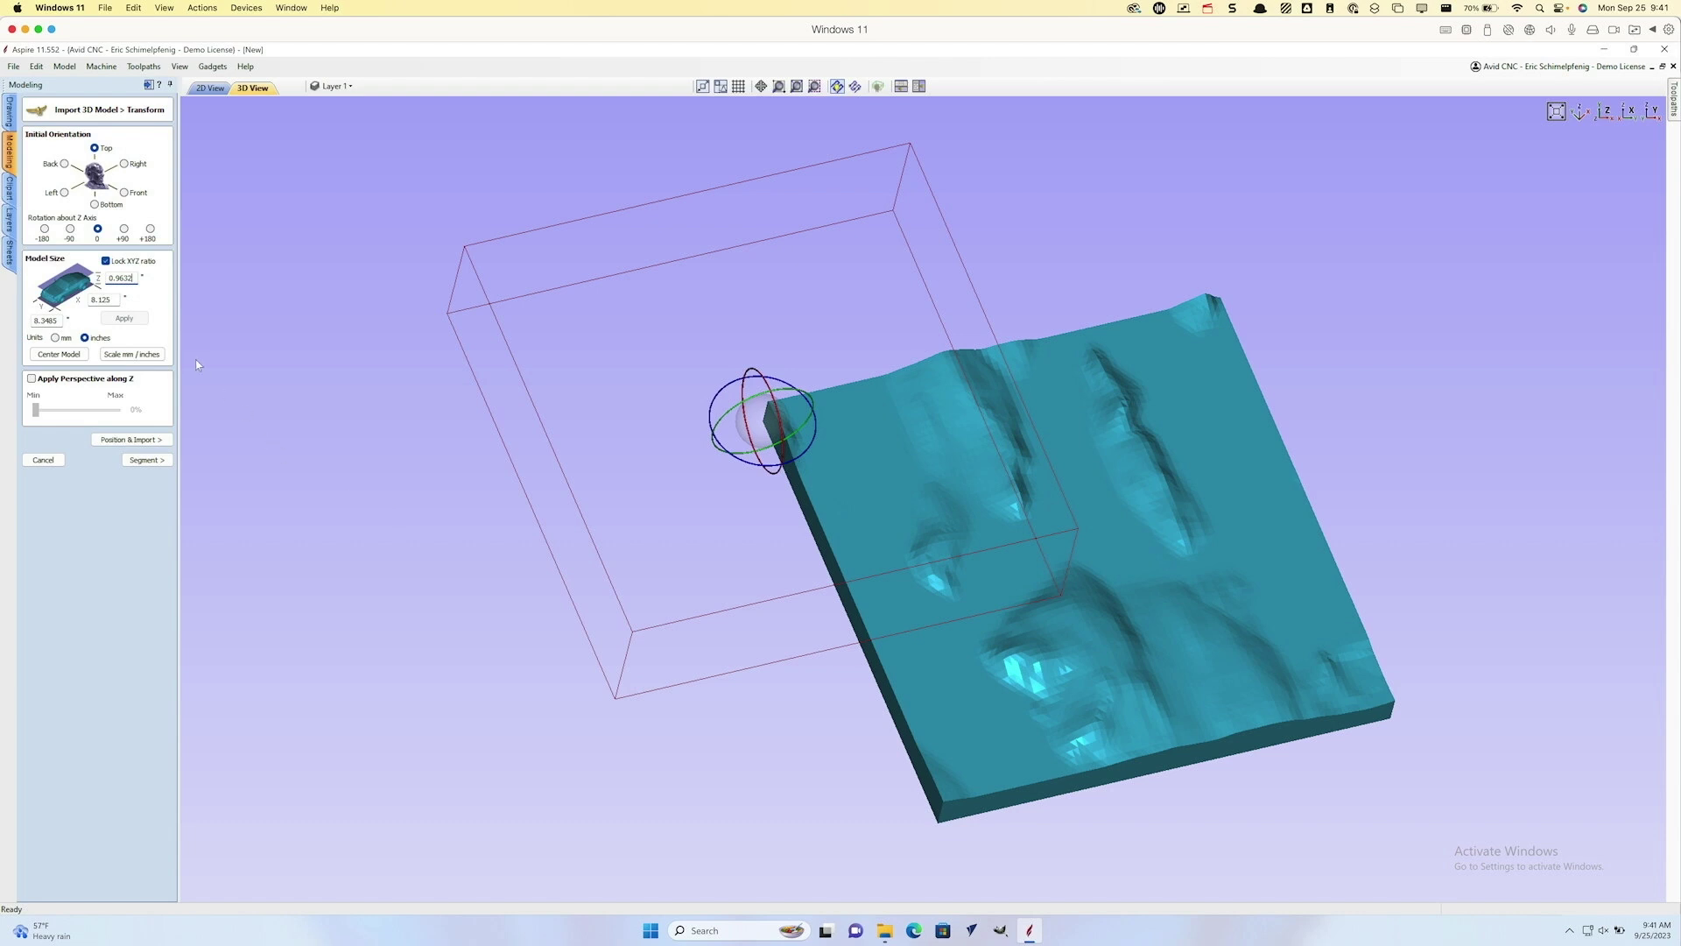
pyautogui.click(72, 354)
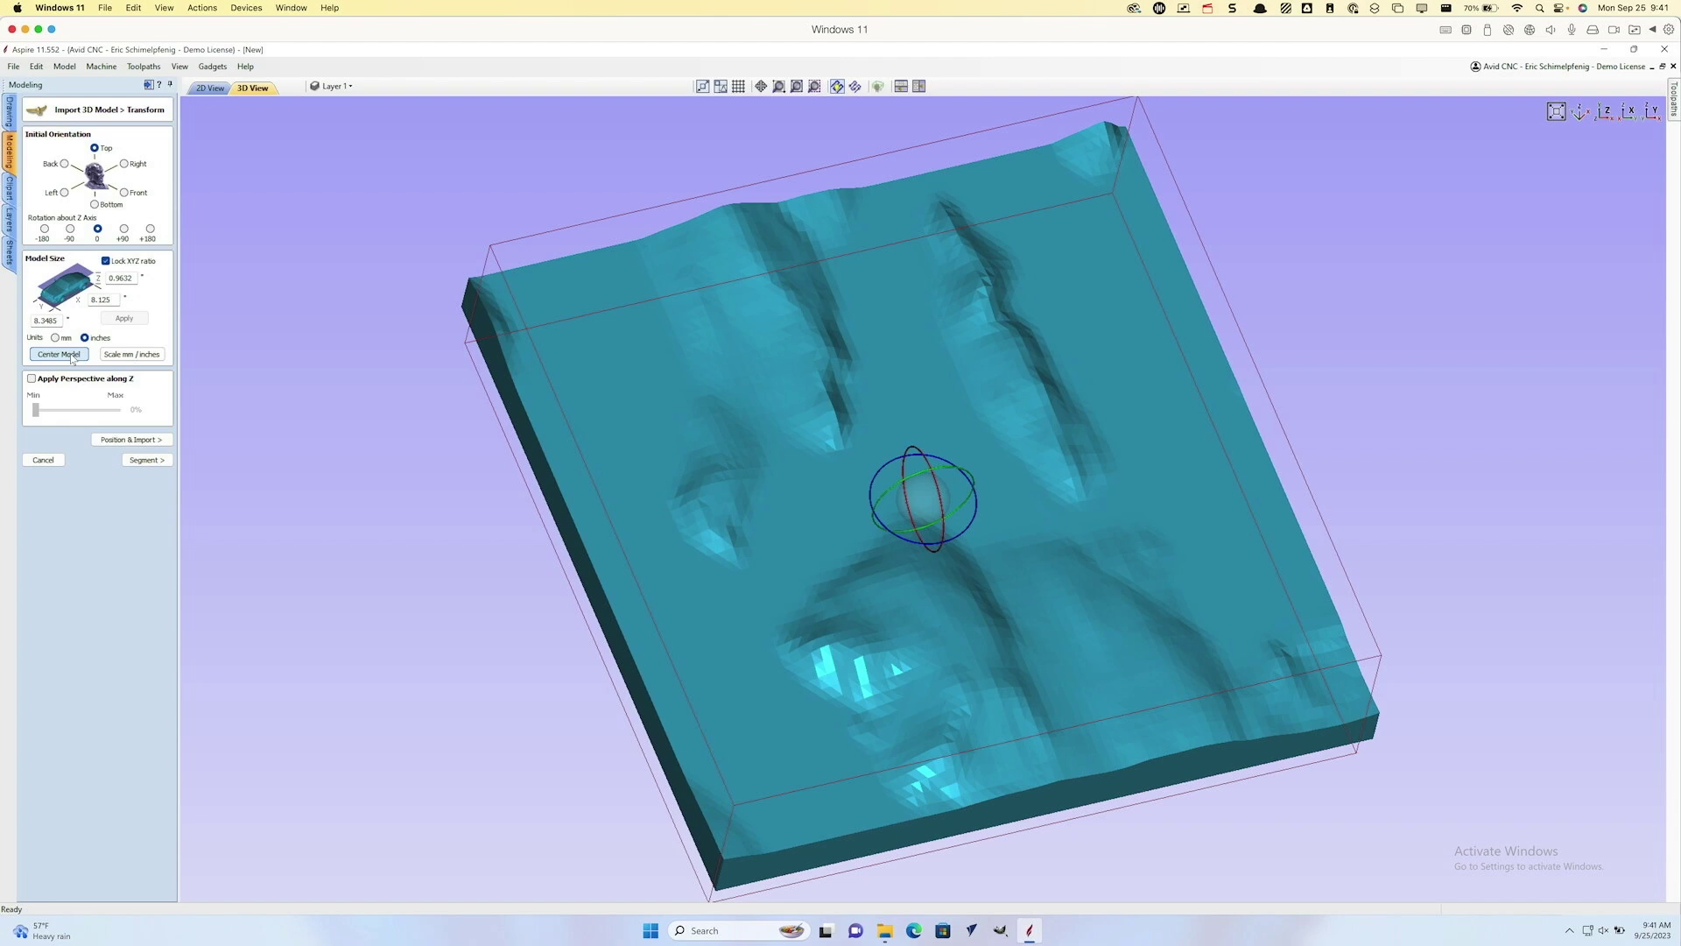
# Step: Position the model entirely above the modeling plane with a depth below top of 0.9632 inches, and import it
pyautogui.click(131, 440)
pyautogui.moveTo(427, 621); pyautogui.dragTo(988, 589)
pyautogui.moveTo(1386, 592); pyautogui.dragTo(1402, 335)
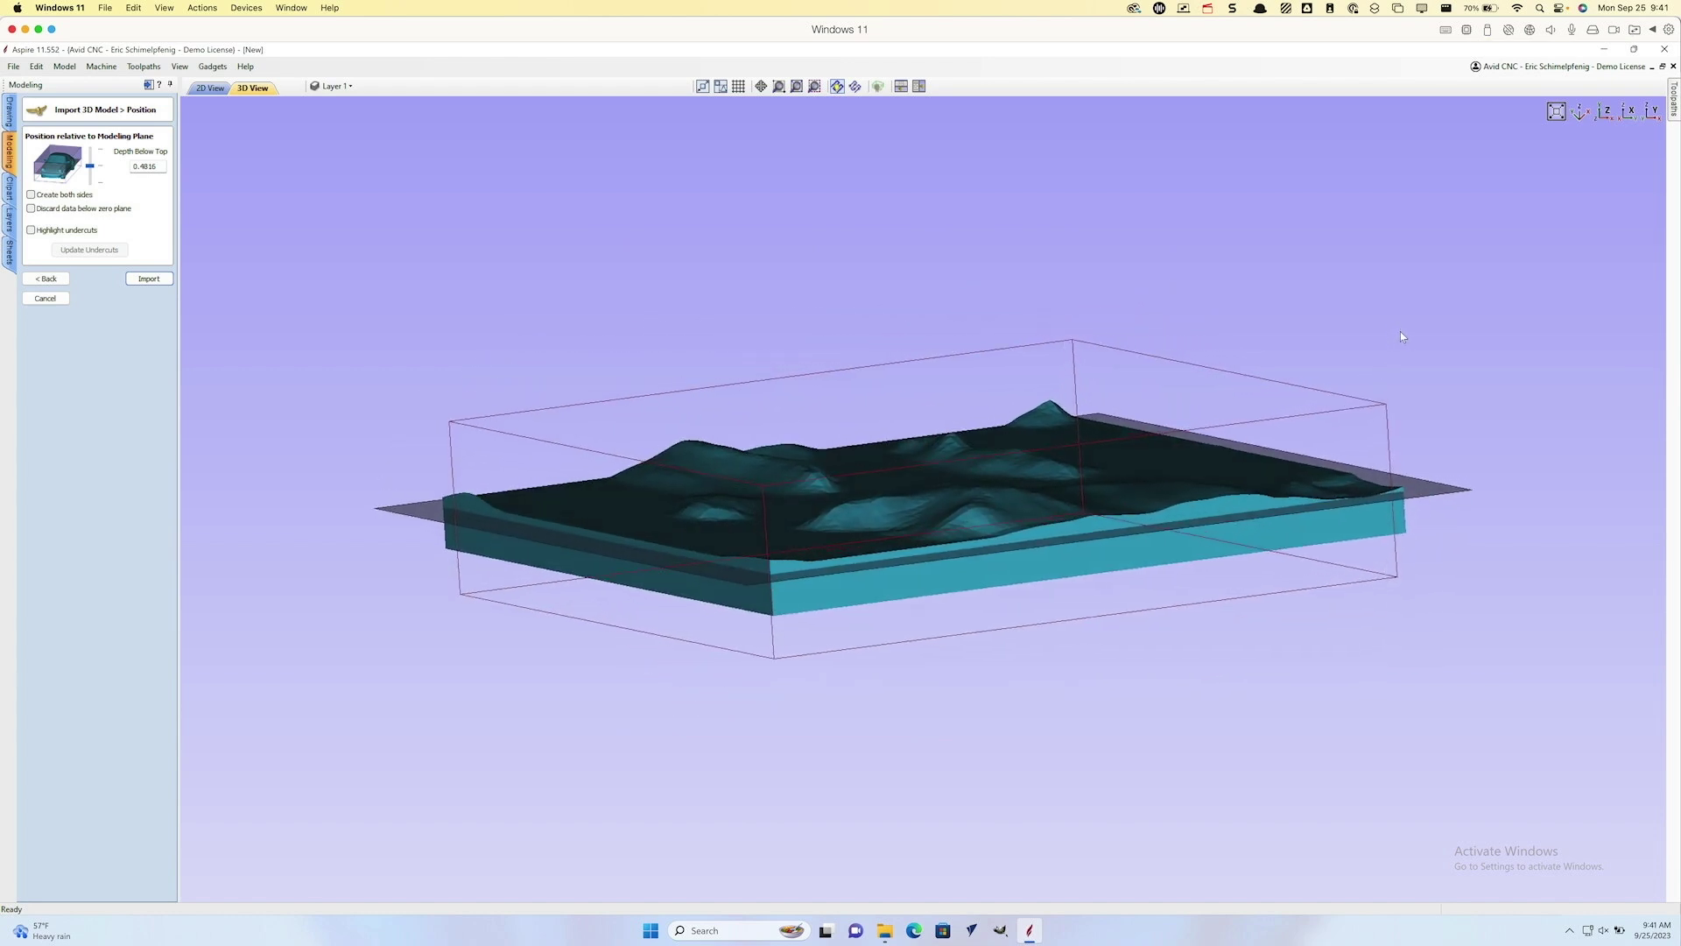
pyautogui.moveTo(95, 167); pyautogui.dragTo(96, 180)
pyautogui.moveTo(203, 469); pyautogui.dragTo(289, 385)
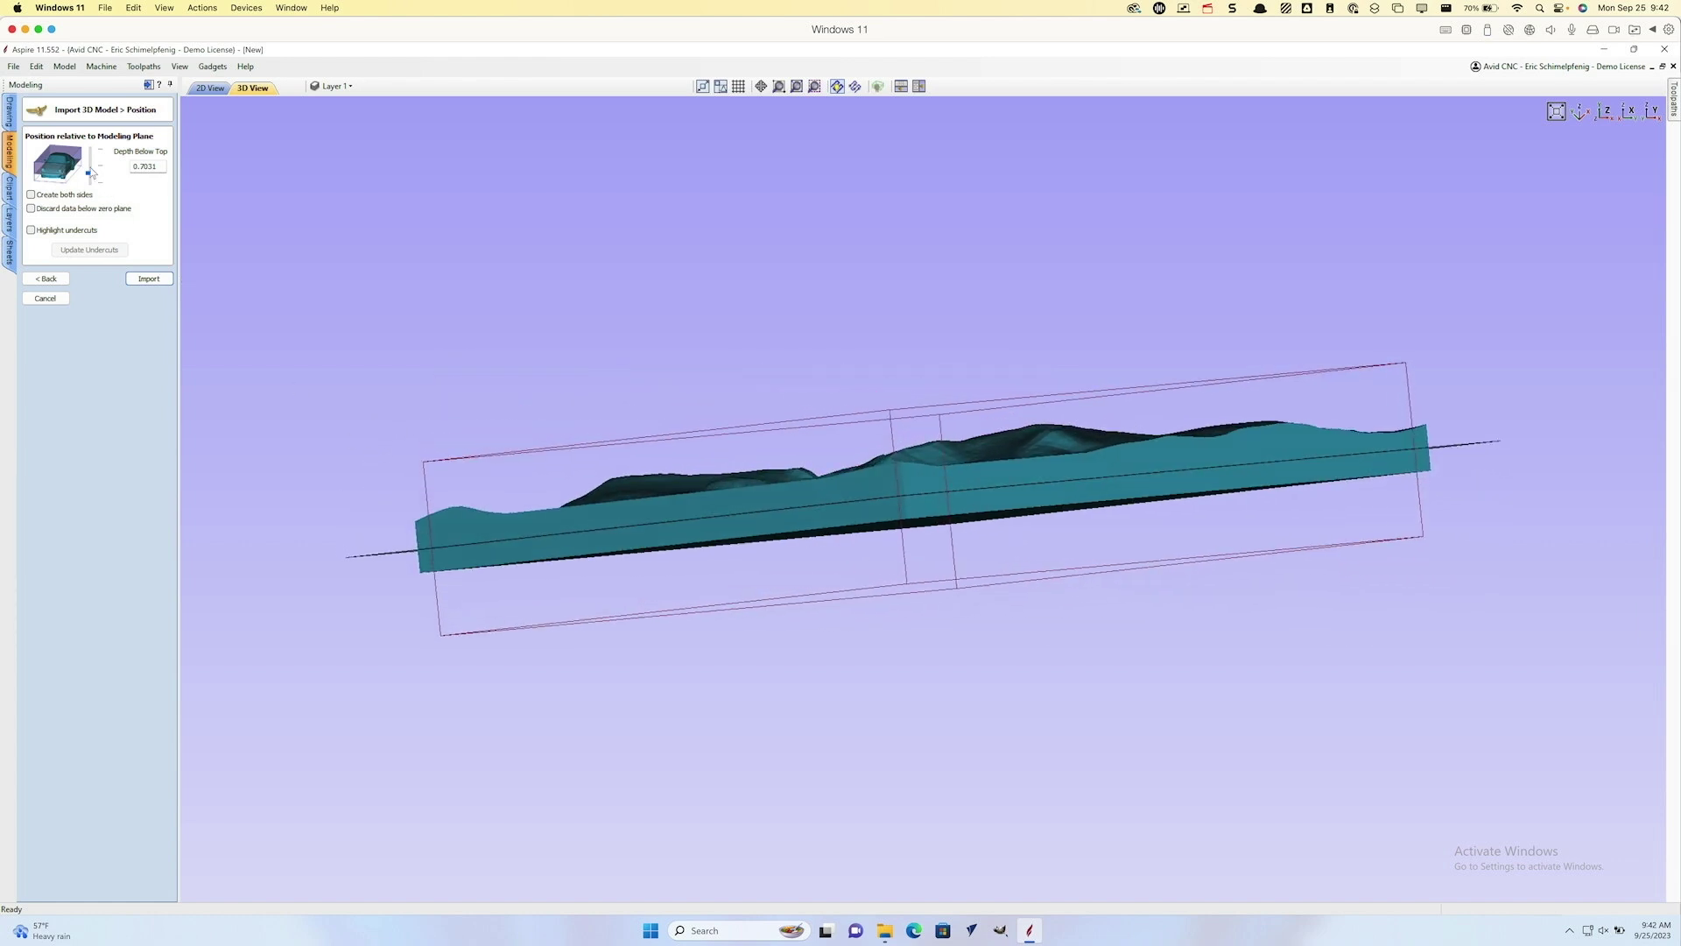
pyautogui.moveTo(93, 174); pyautogui.dragTo(90, 183)
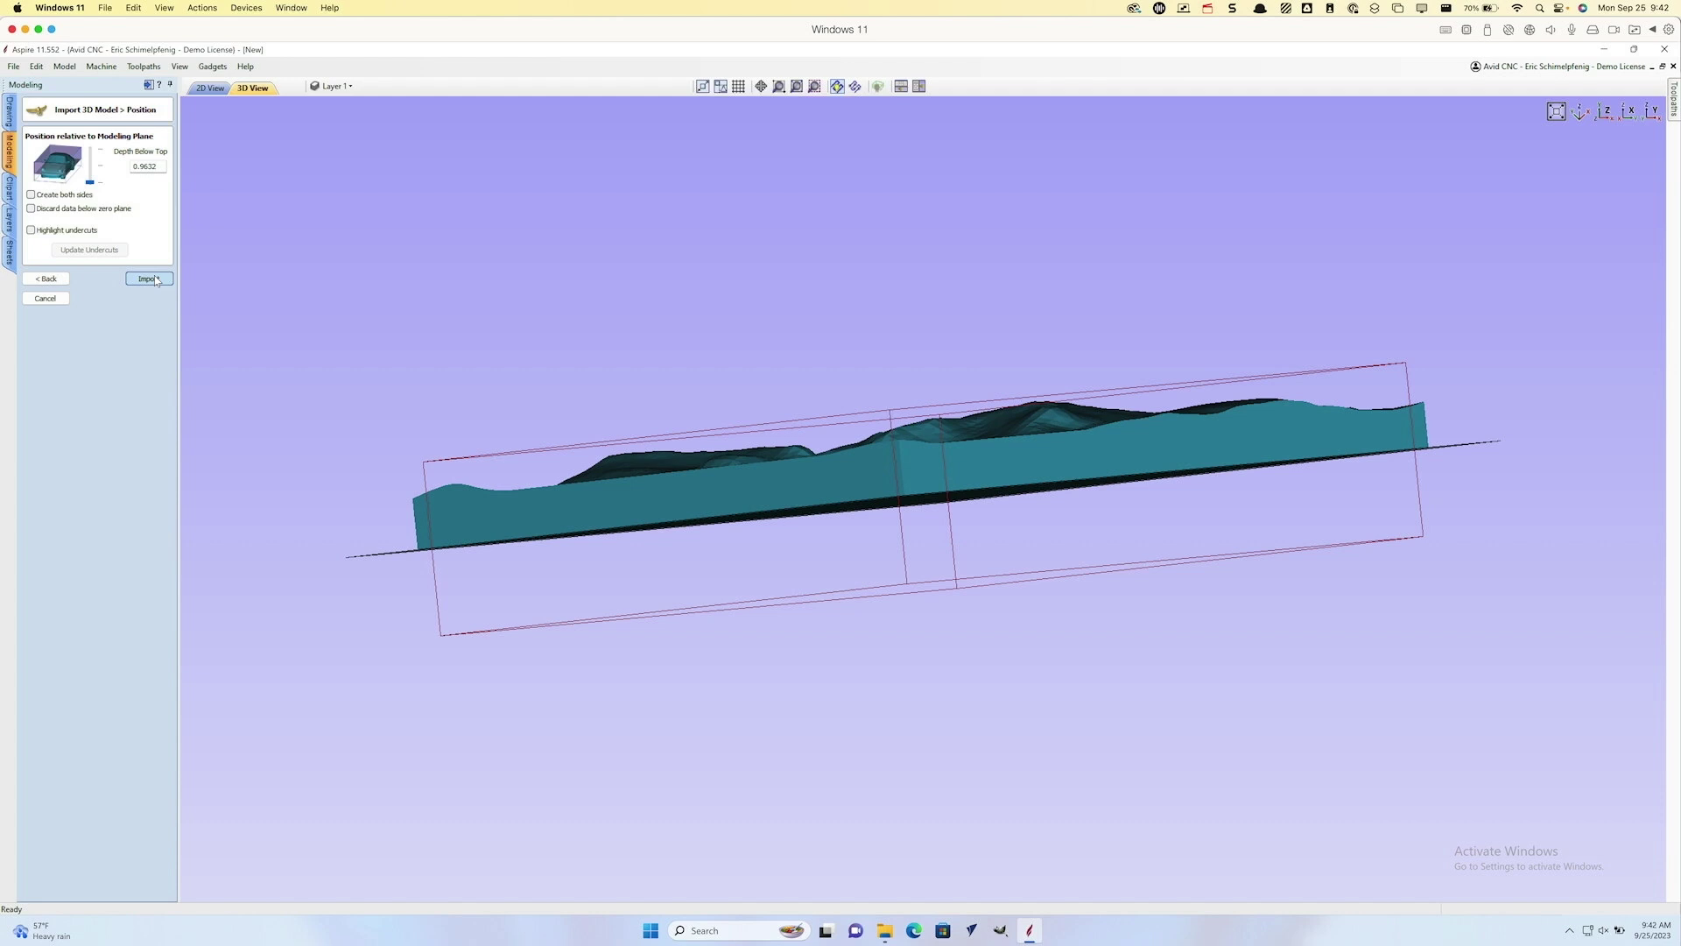
pyautogui.click(155, 278)
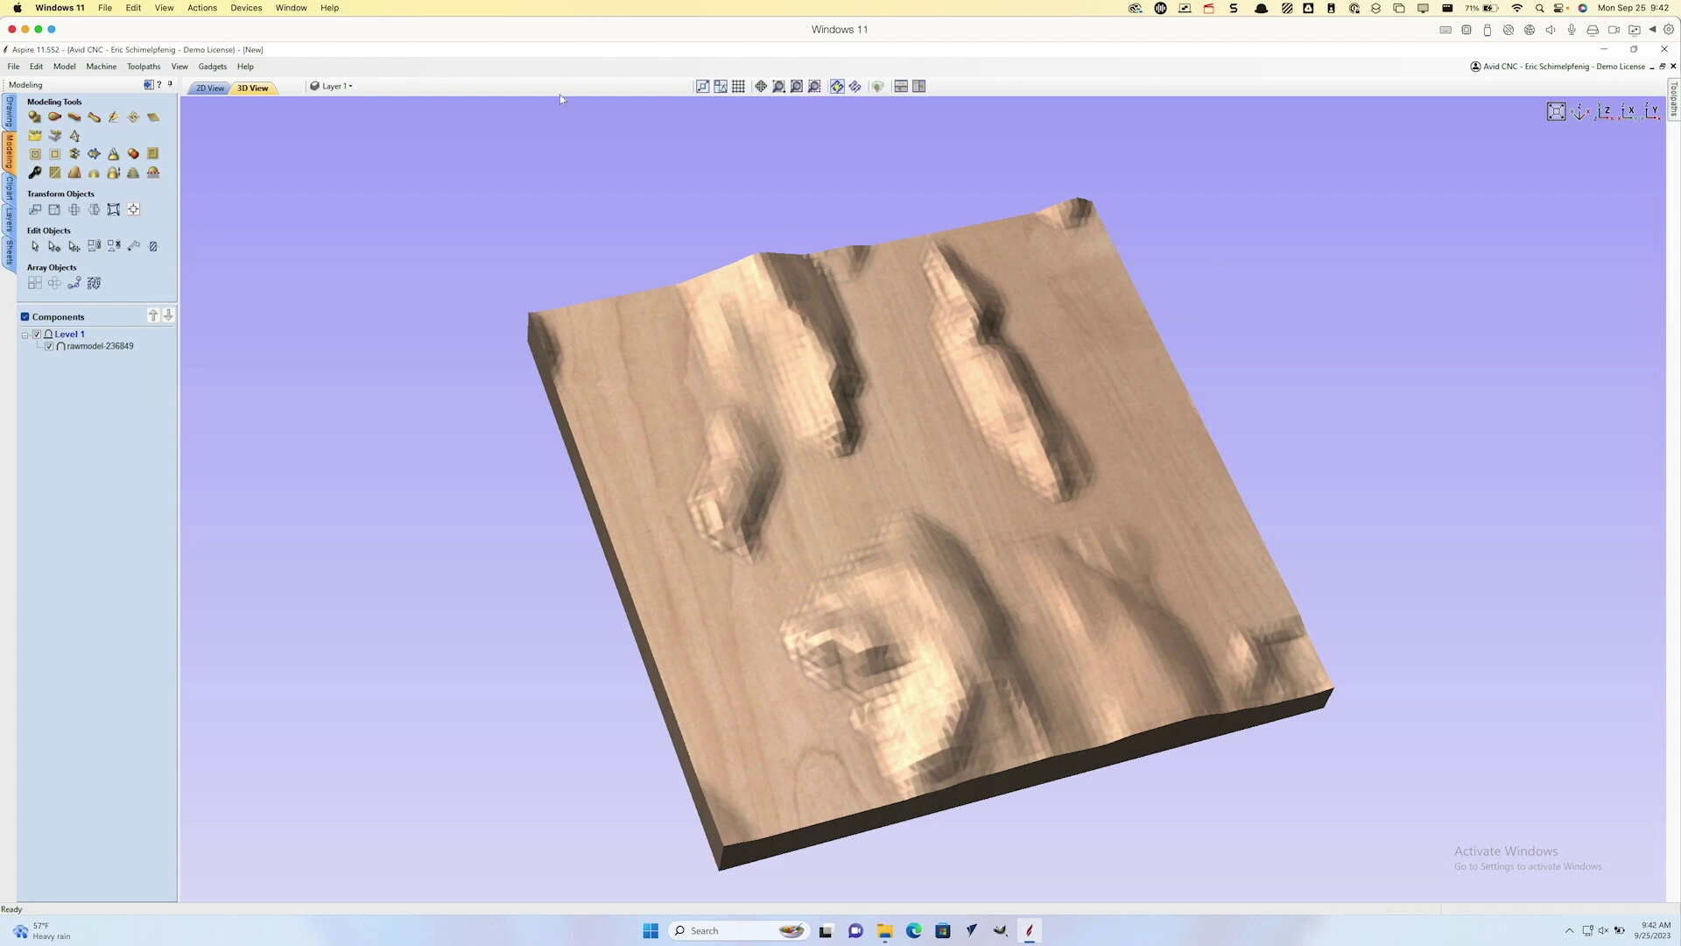
# Step: Examine the imported terrain in the 2D and 3D views, checking how it covers the job area
pyautogui.click(211, 88)
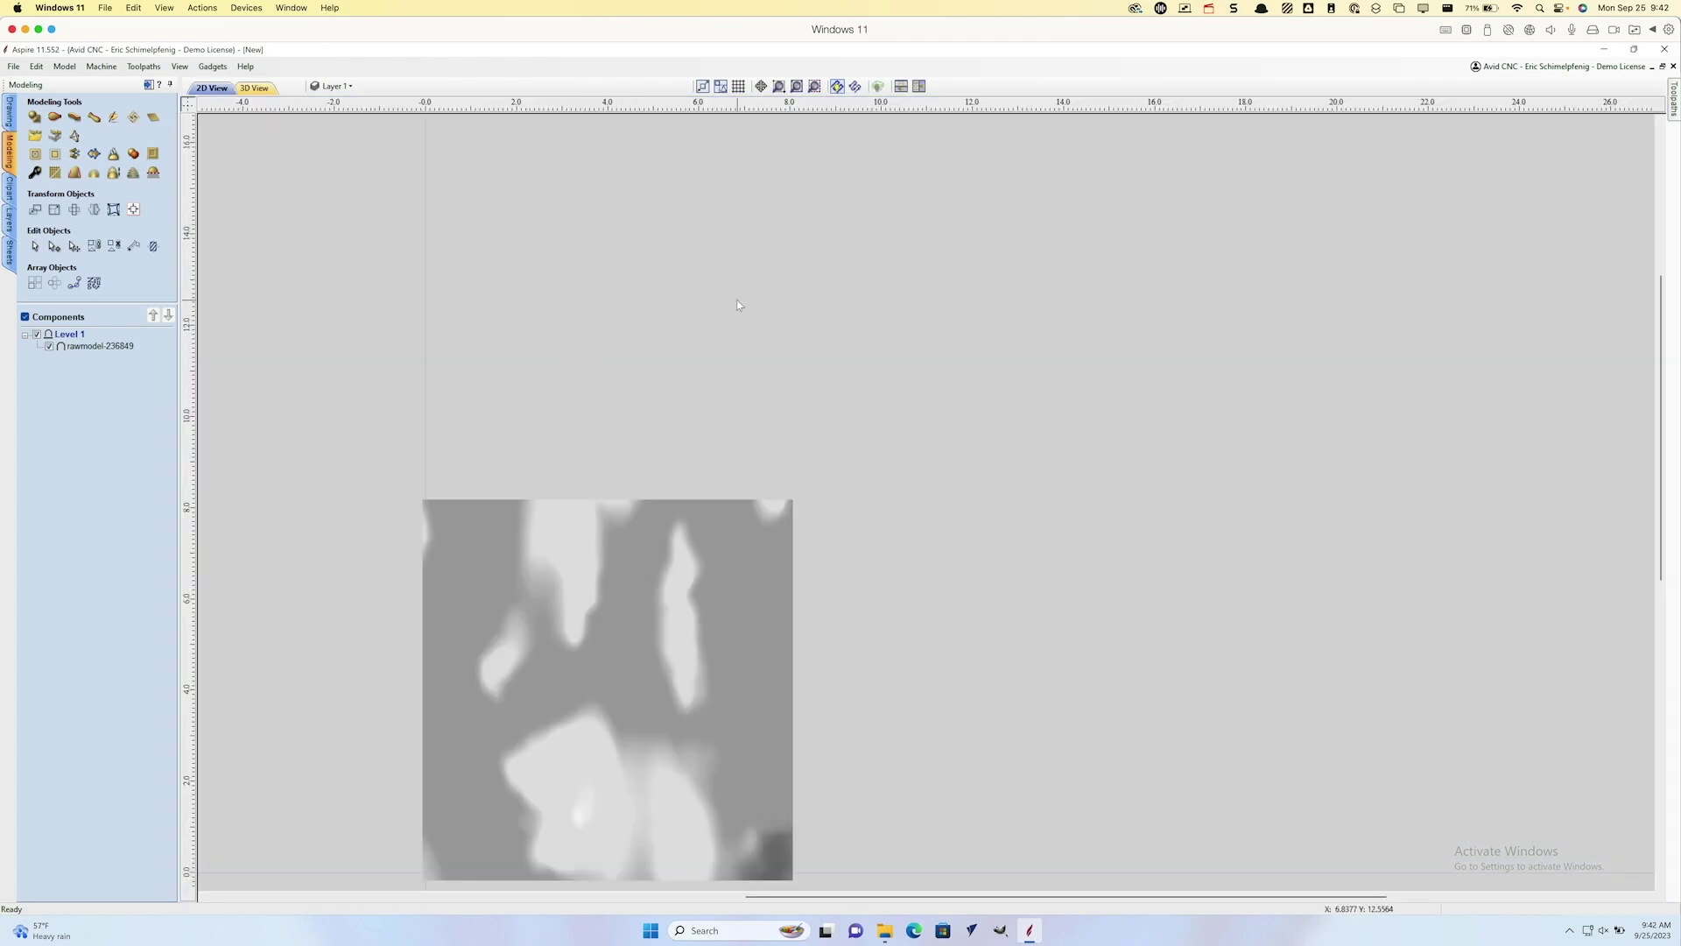
pyautogui.scroll(2, 465, 616)
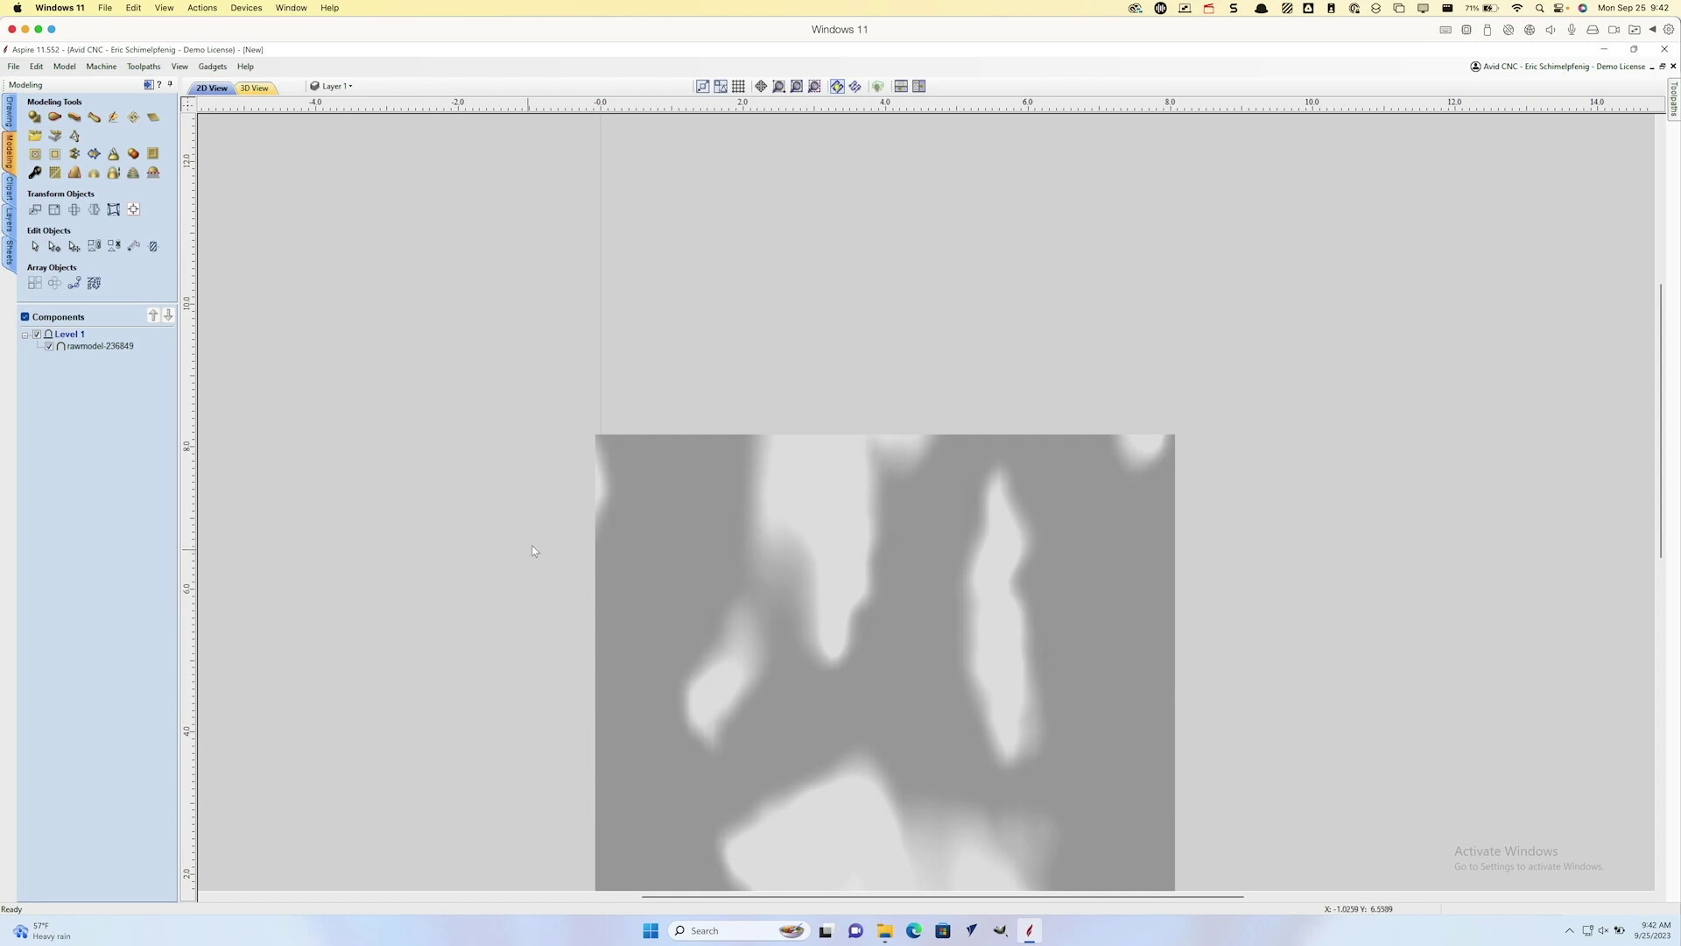
pyautogui.press('F4')
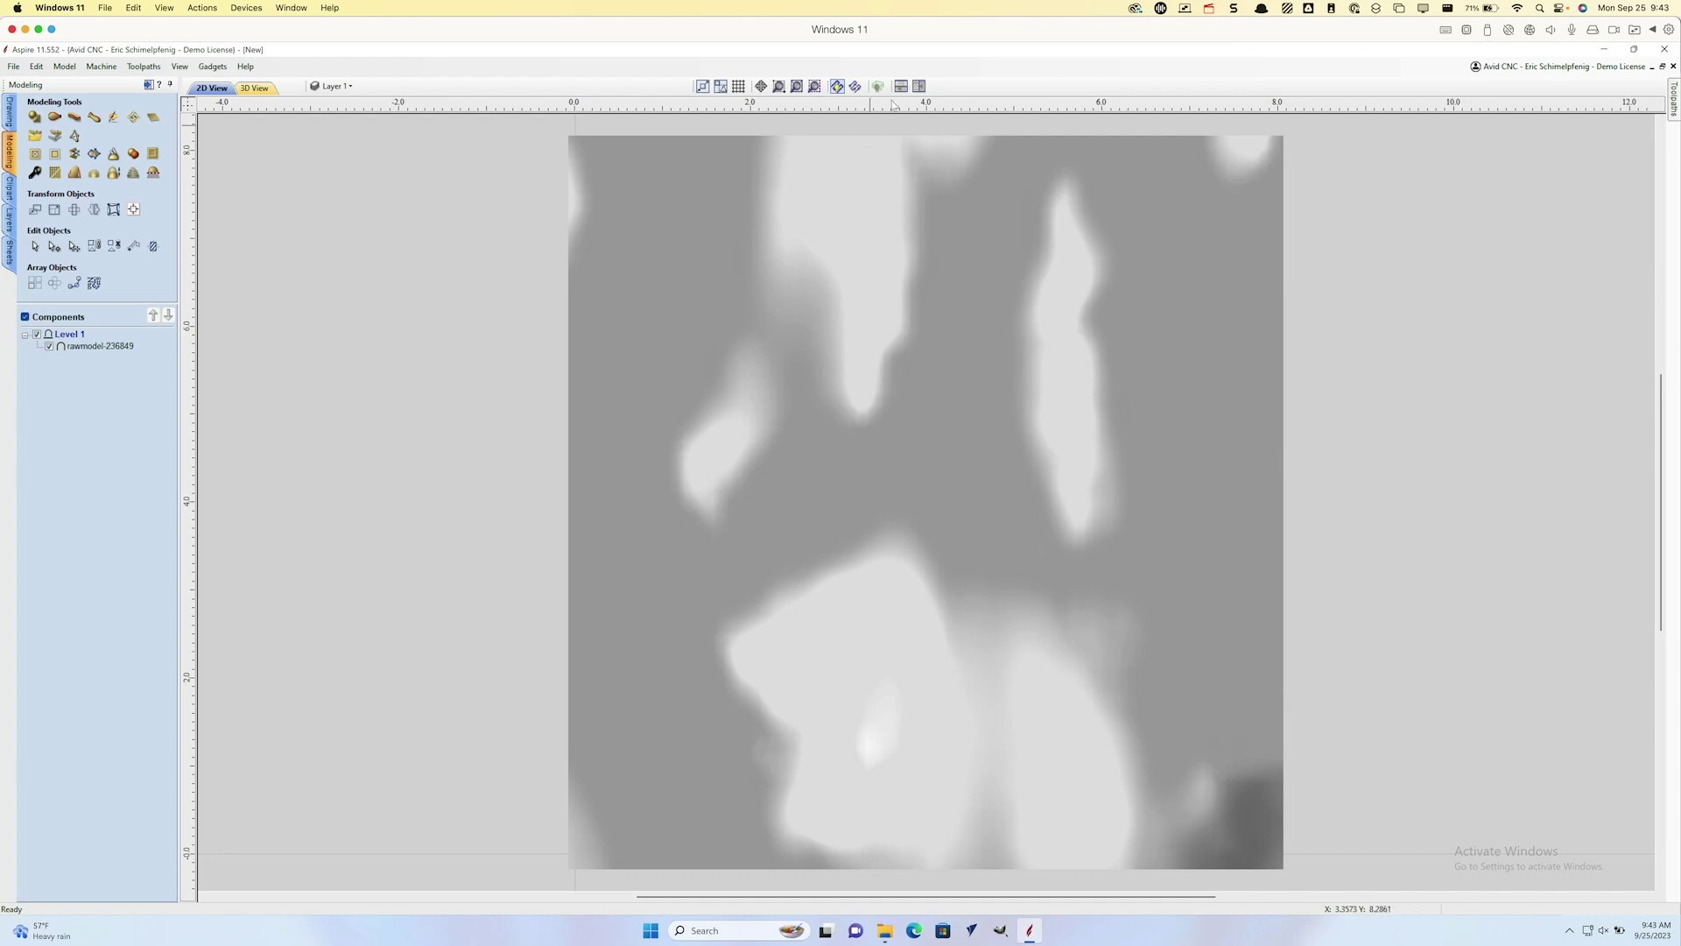
pyautogui.click(253, 87)
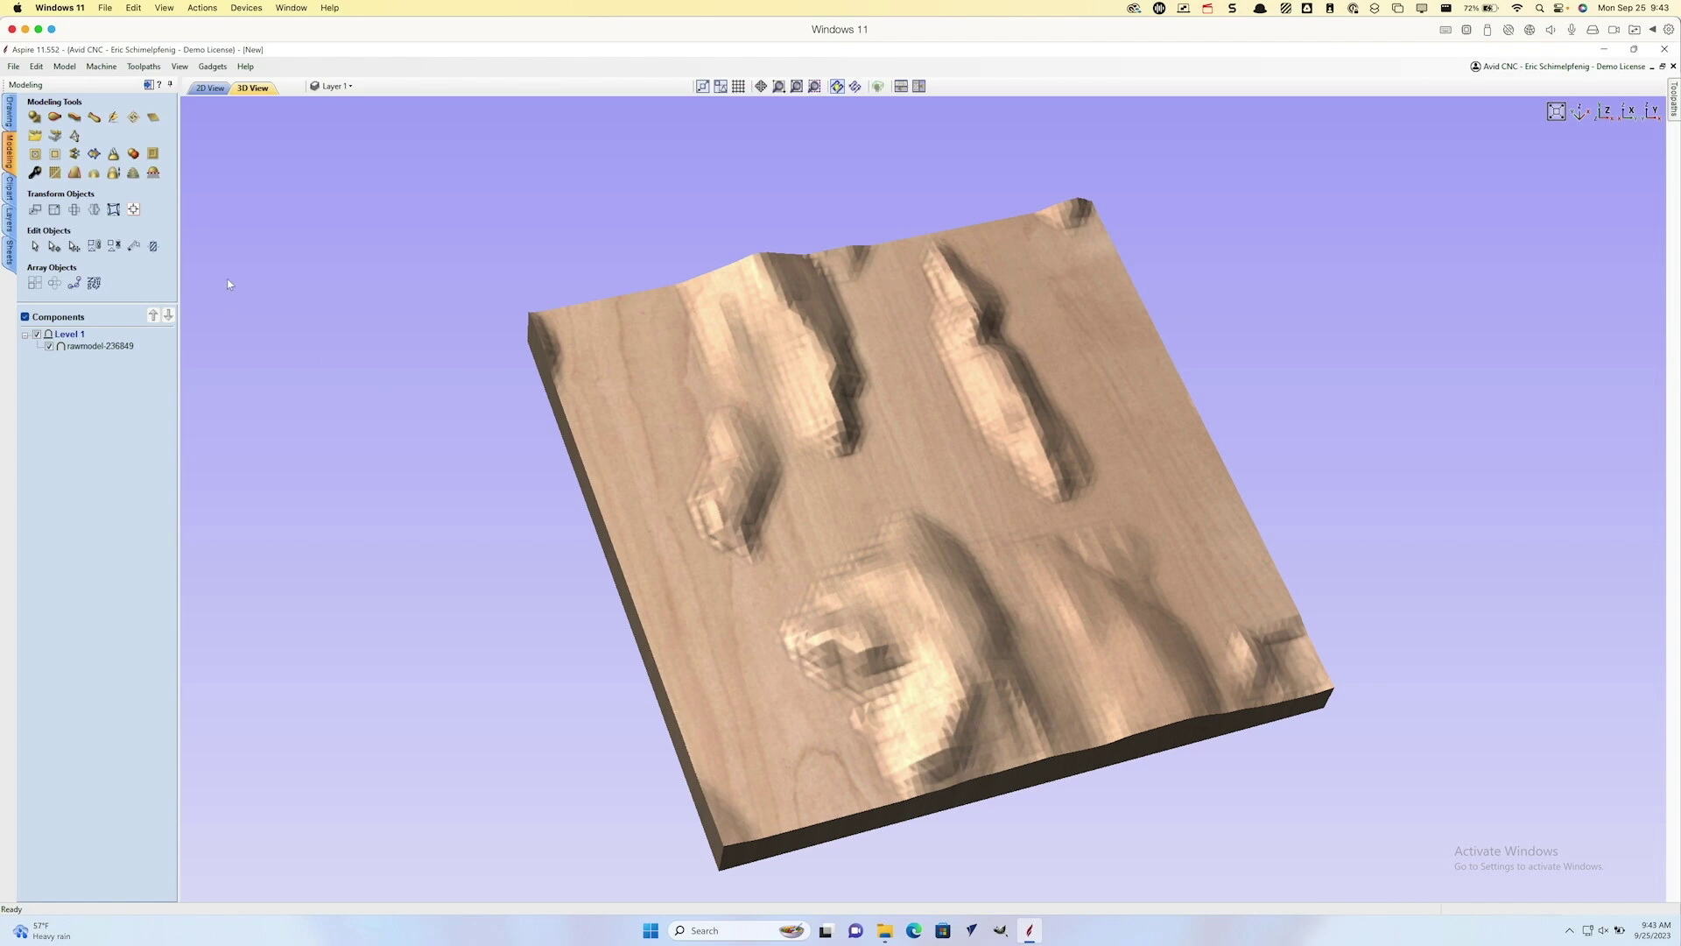
pyautogui.click(11, 114)
pyautogui.click(9, 150)
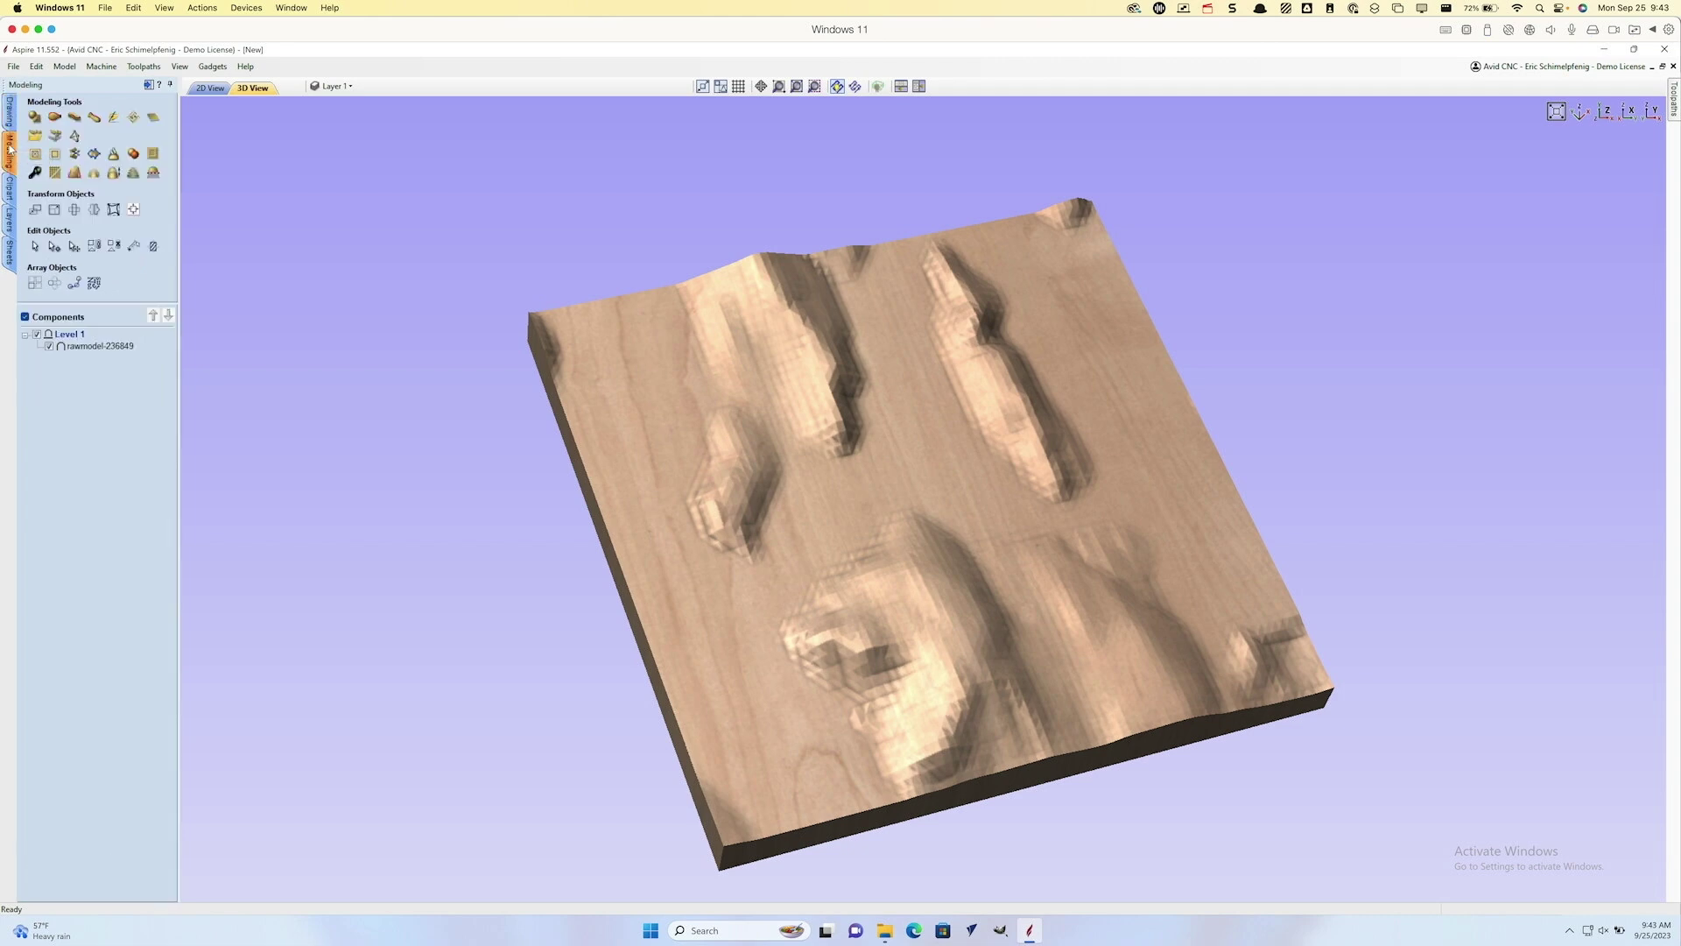
pyautogui.moveTo(788, 455); pyautogui.dragTo(1232, 440)
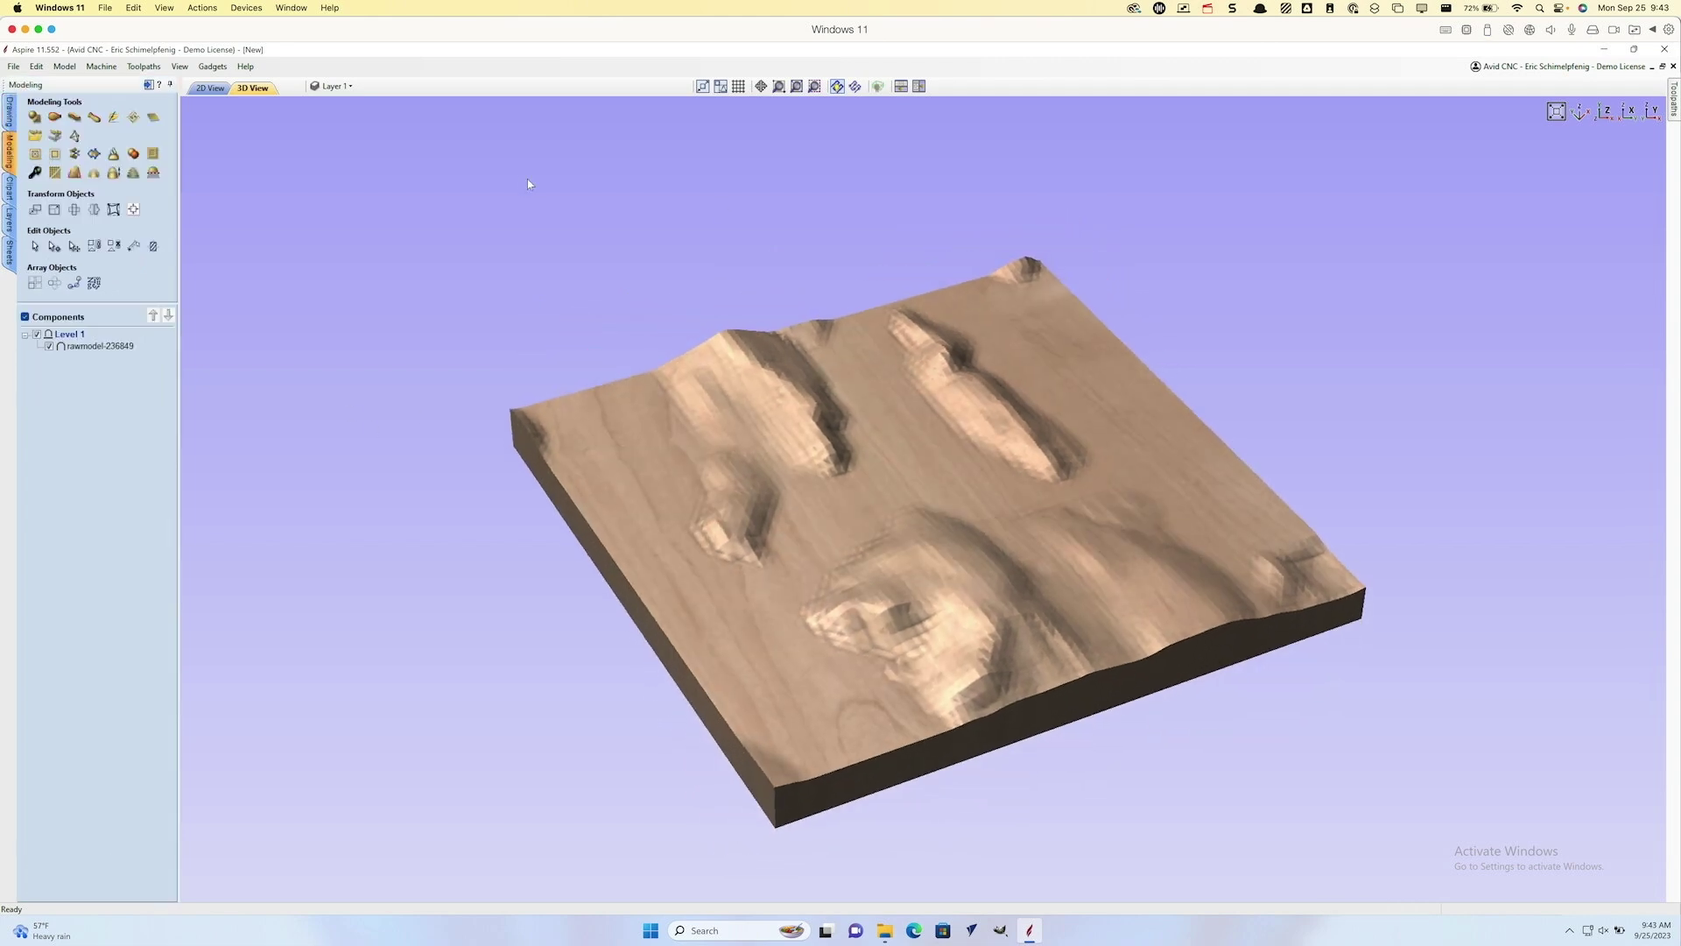
# Step: Start slicing the terrain model and divide it into 2 slices by number of slices
pyautogui.click(210, 87)
pyautogui.click(252, 88)
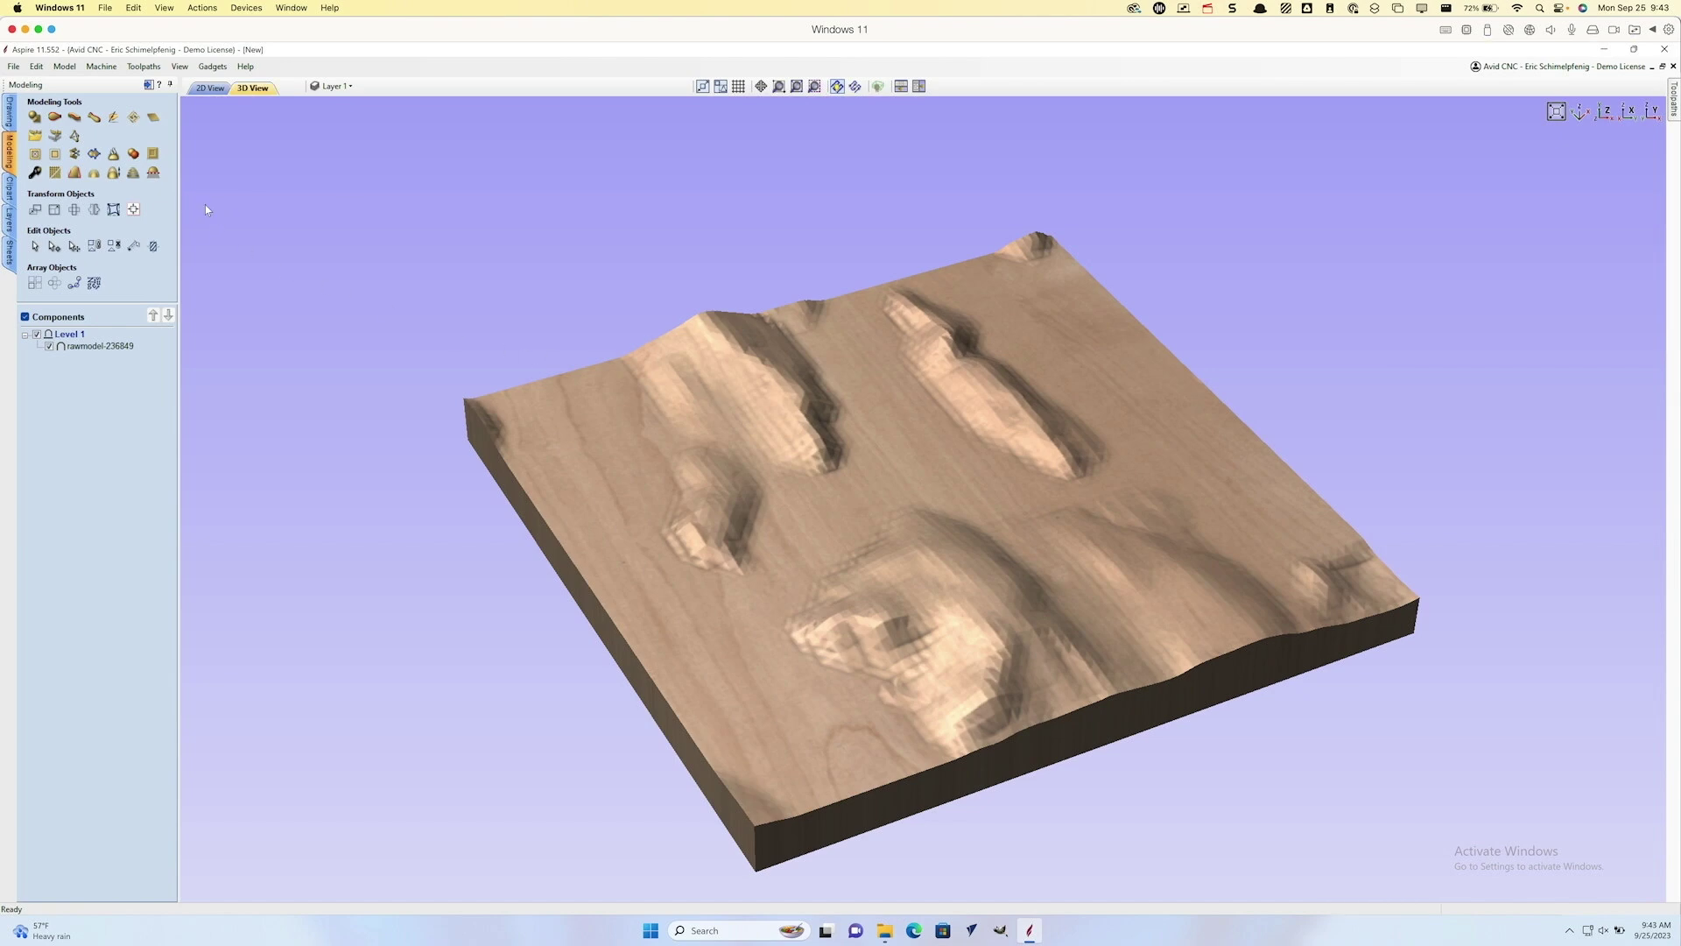
pyautogui.click(133, 173)
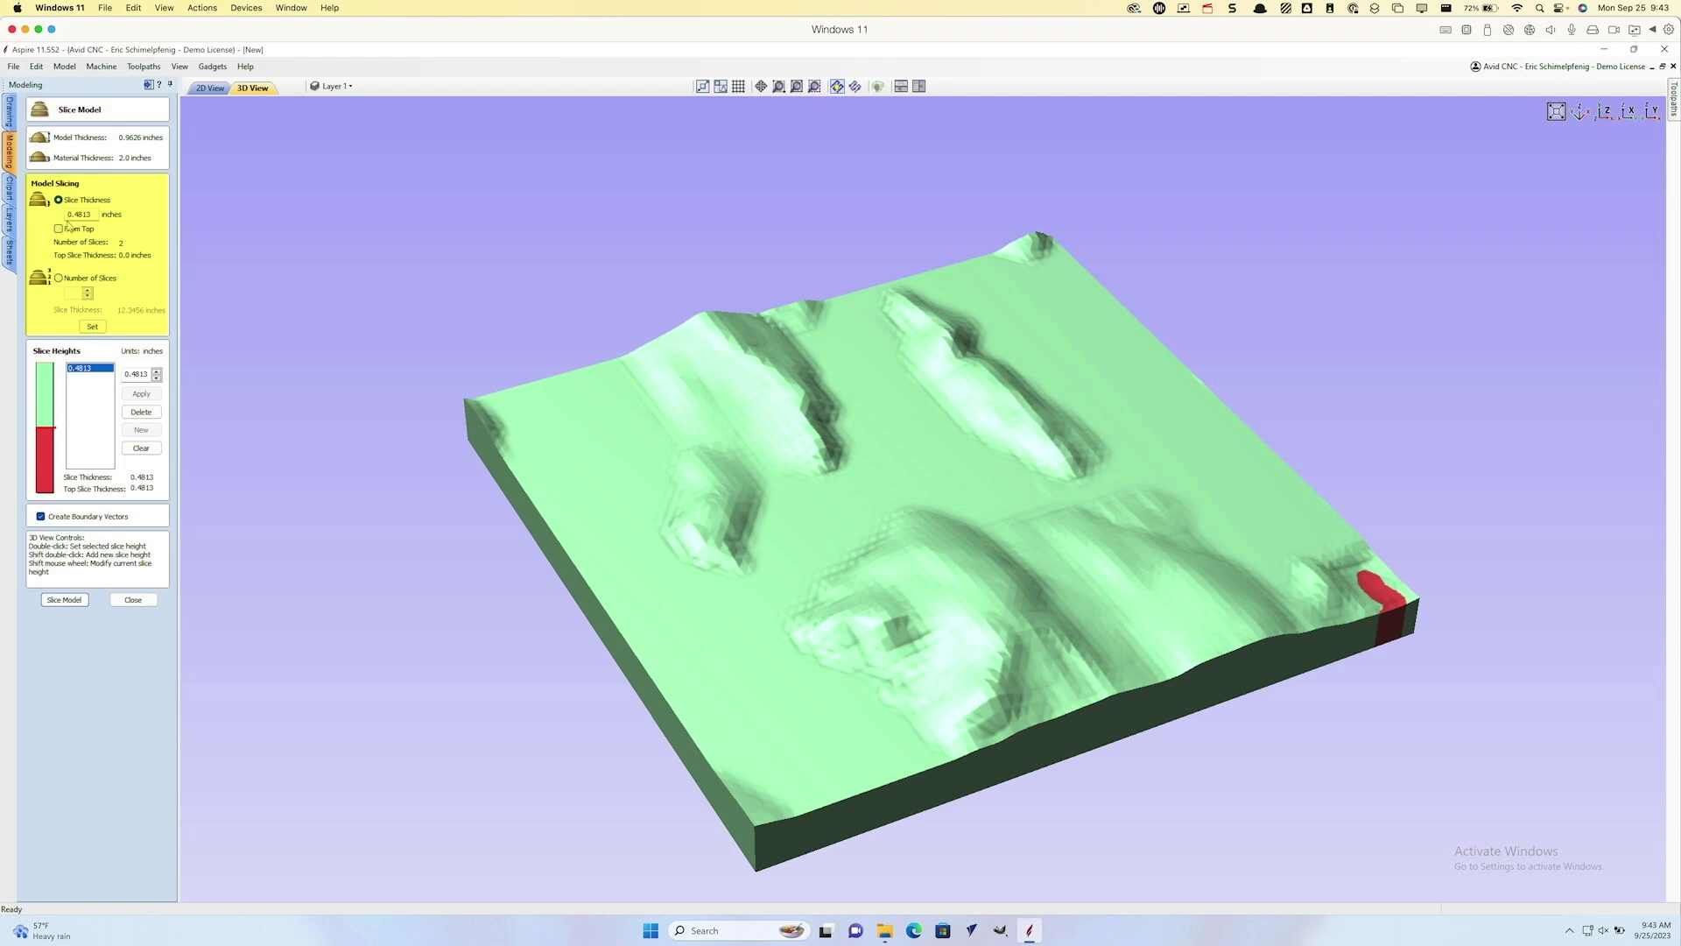
pyautogui.click(80, 278)
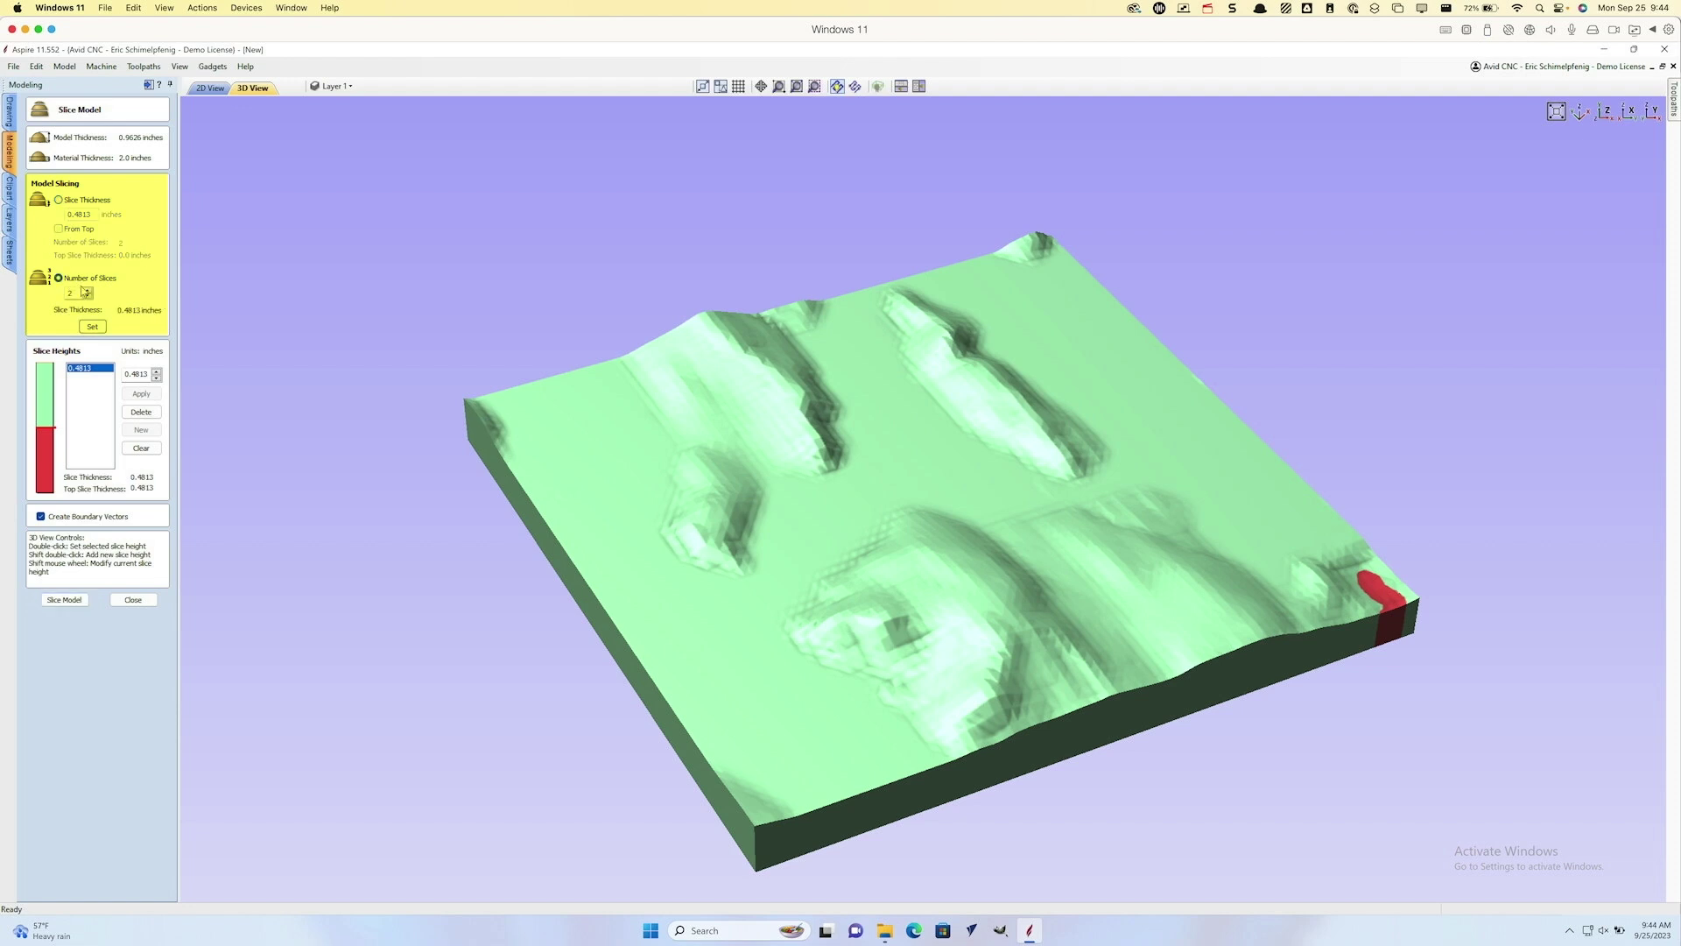
pyautogui.click(89, 325)
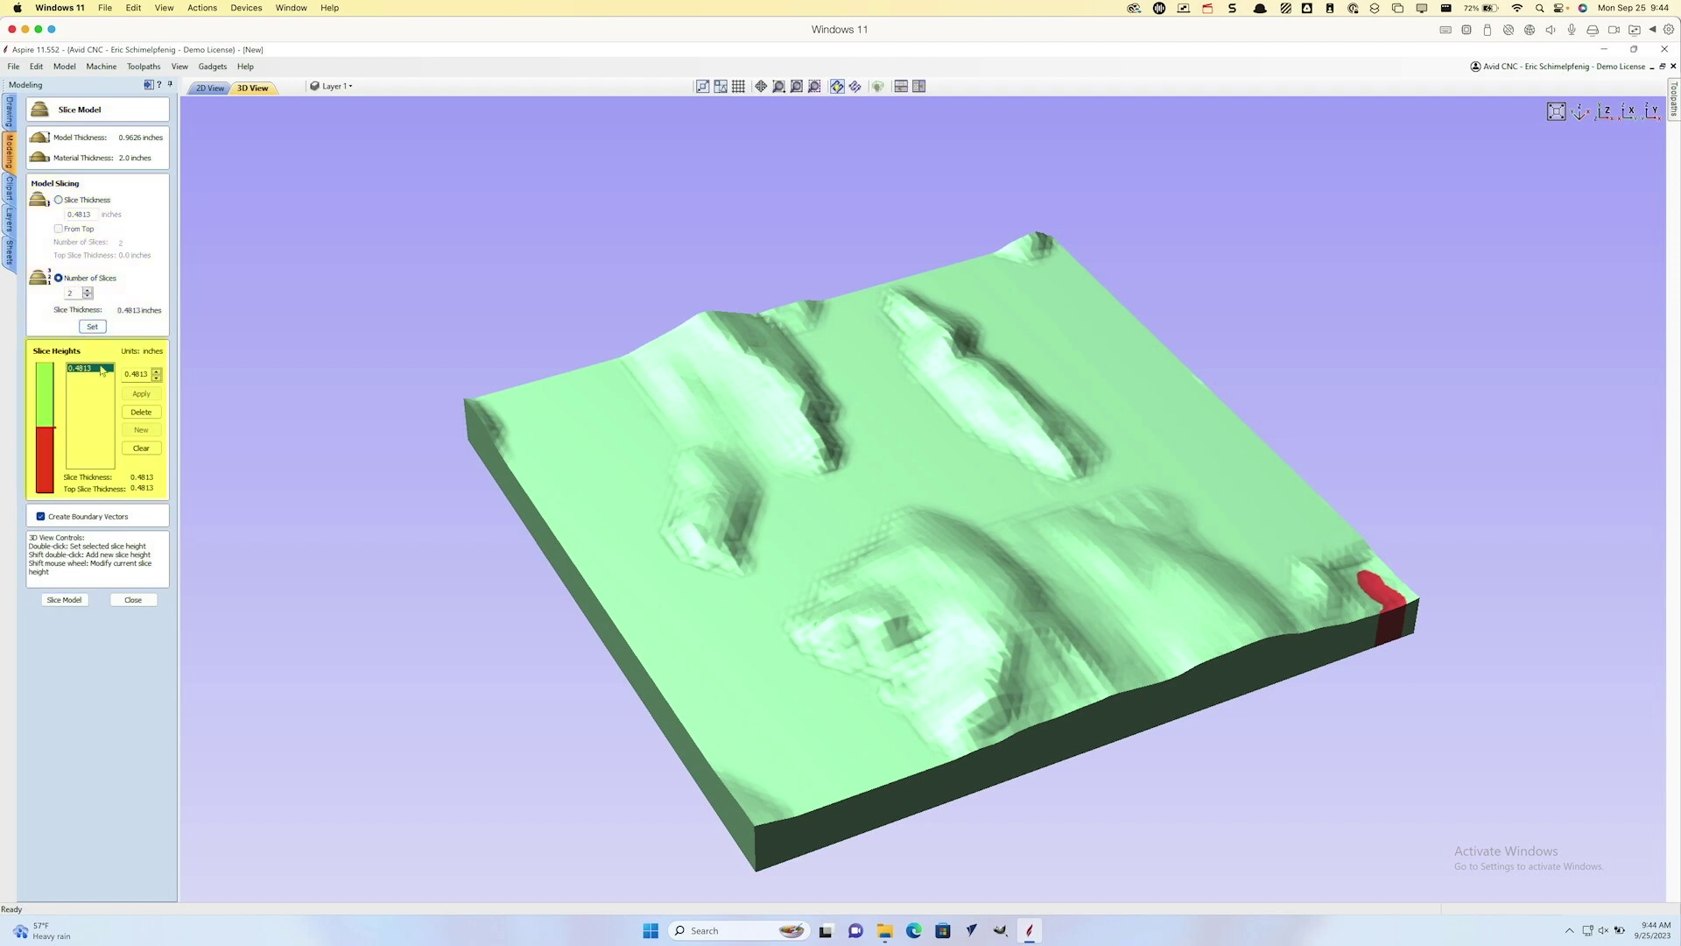
pyautogui.click(103, 369)
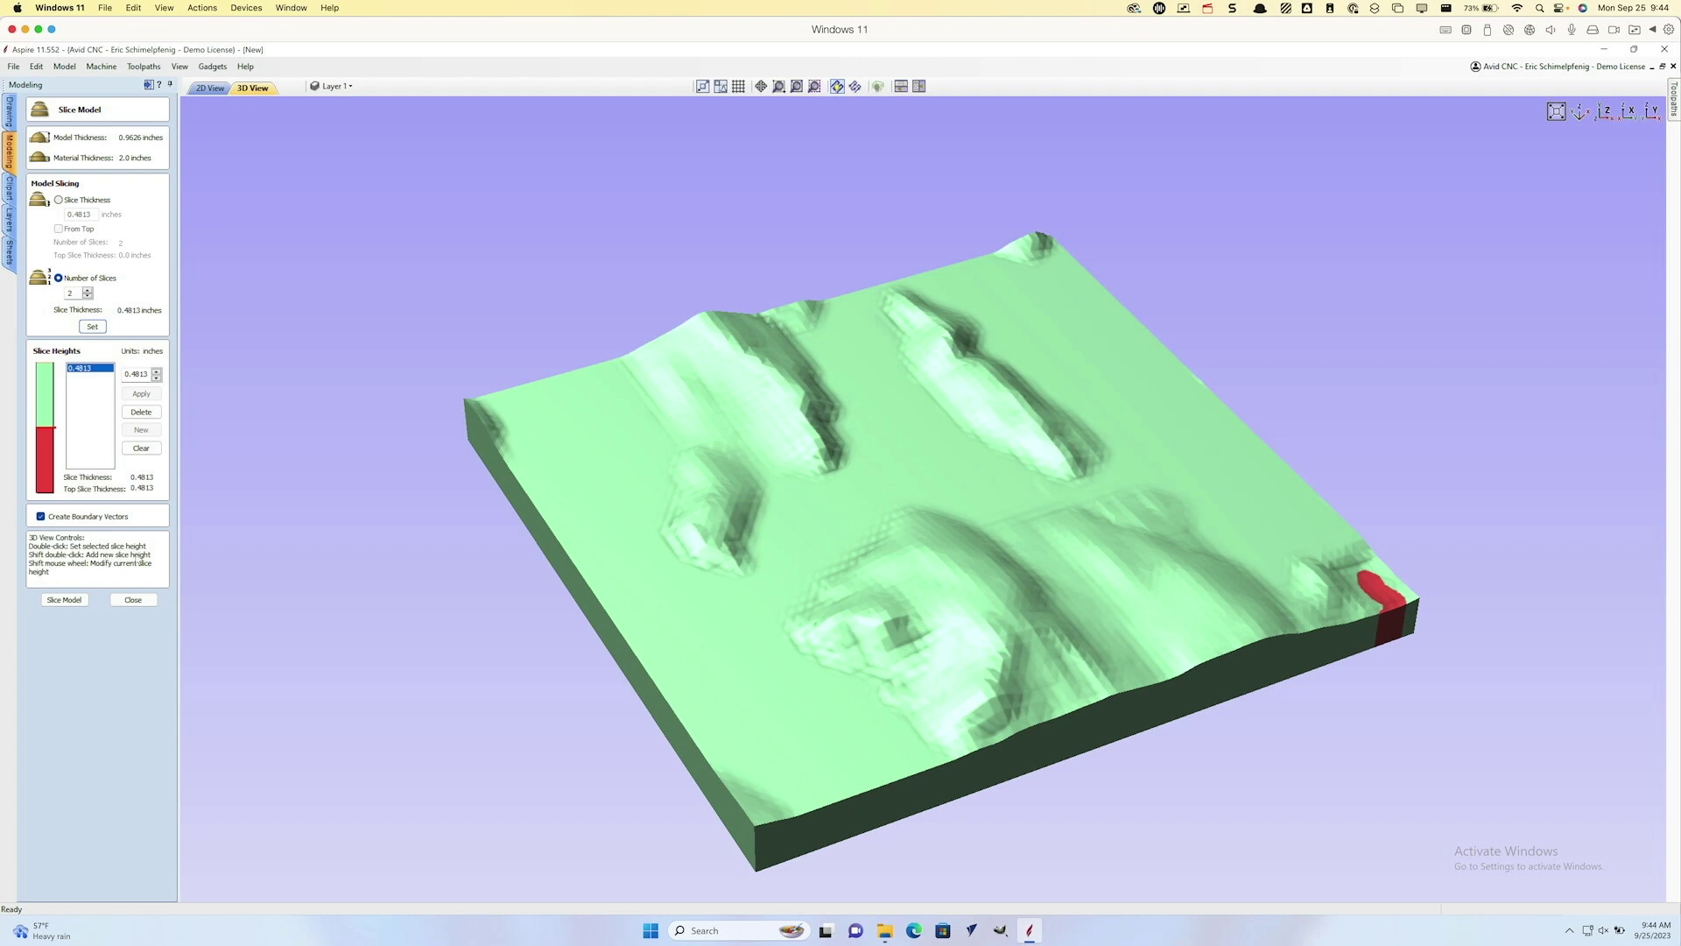
# Step: Set the slice height to the flat water surface at 0.566 inches
pyautogui.doubleClick(602, 477)
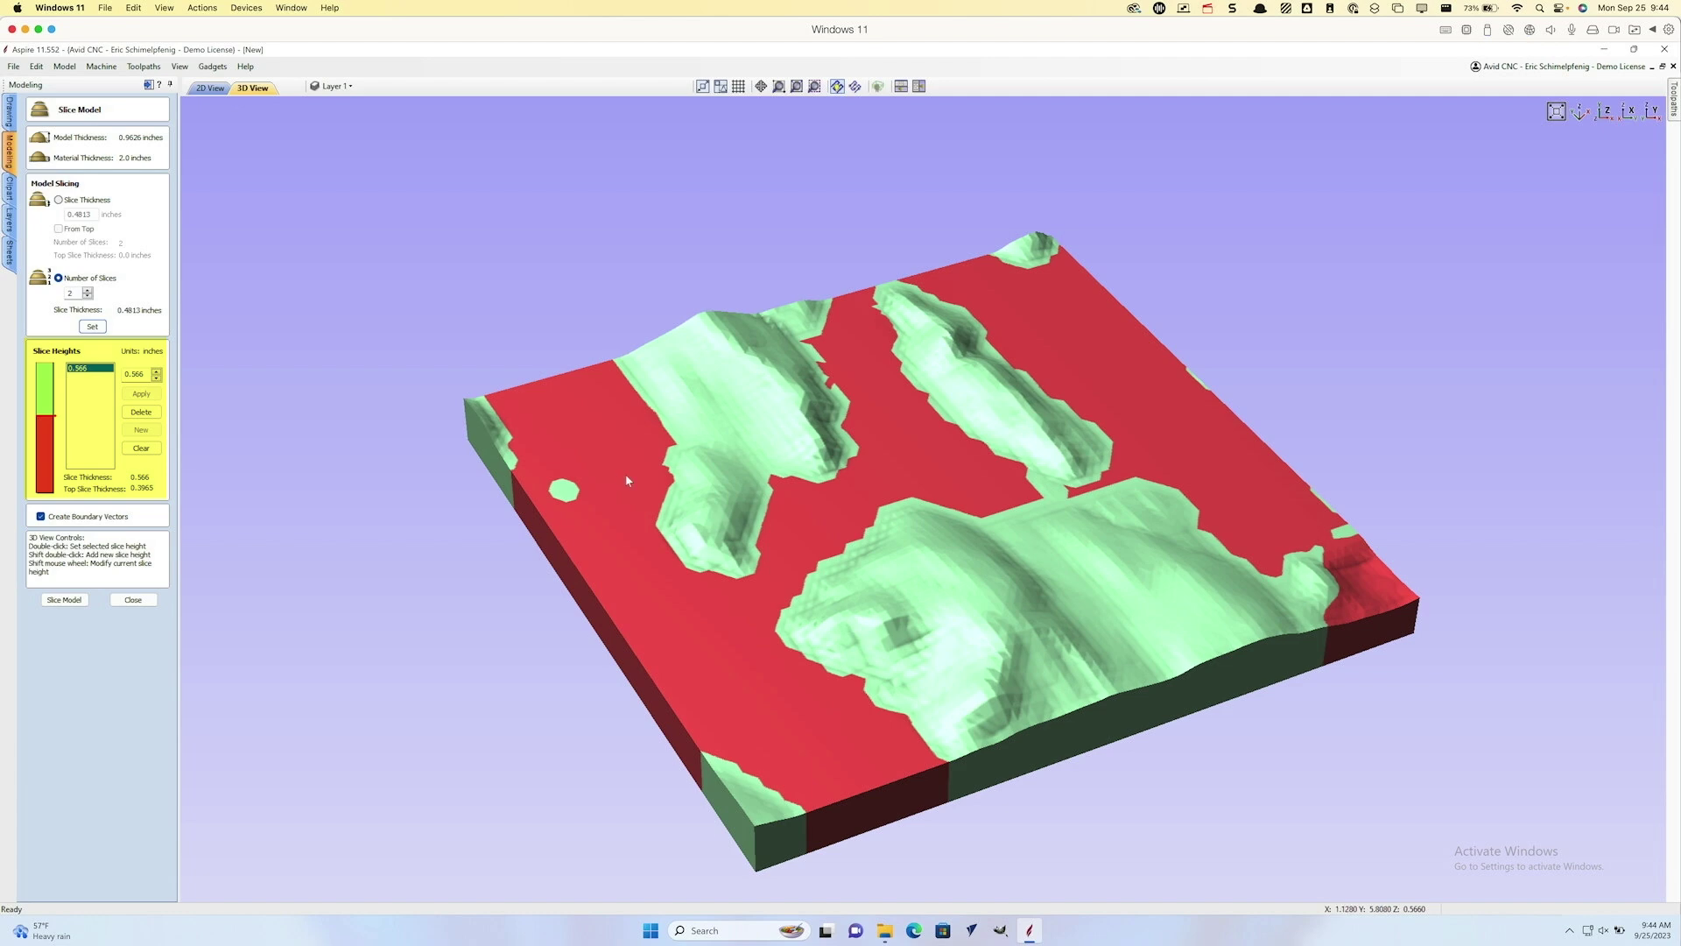
pyautogui.scroll(-5, 627, 480)
pyautogui.scroll(6, 627, 480)
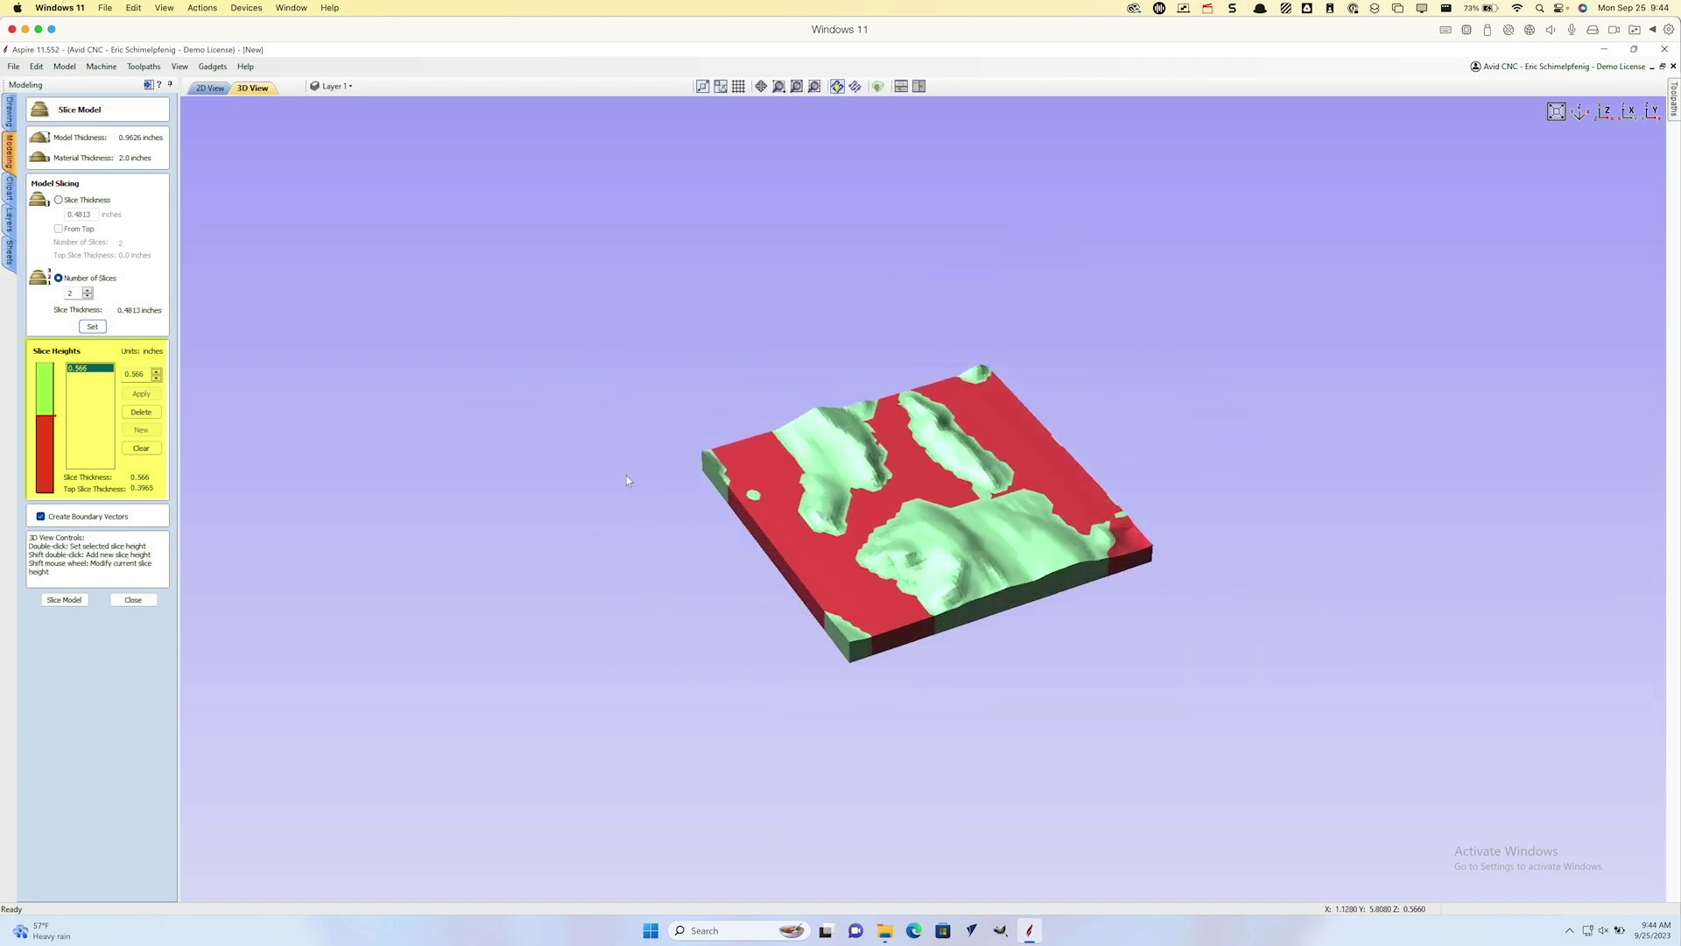
pyautogui.scroll(2, 627, 480)
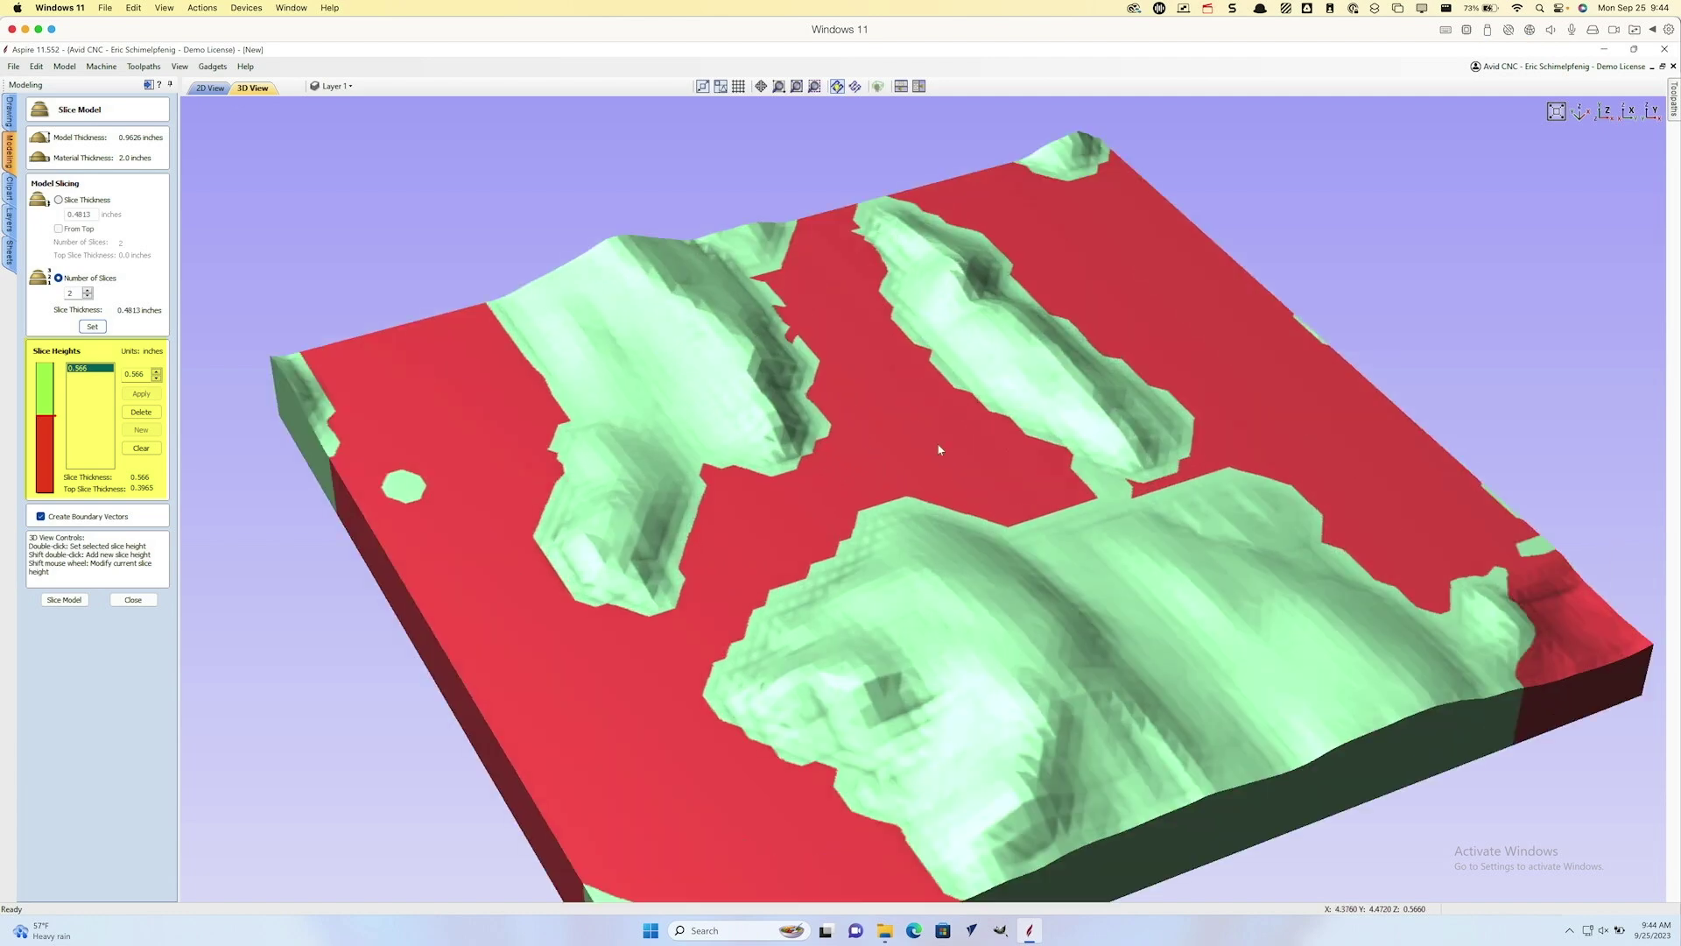
# Step: Try slice heights above the water surface and settle on 0.5757 inches for the shoreline
pyautogui.keyDown('shift'); pyautogui.scroll(5, 939, 449); pyautogui.keyUp('shift')
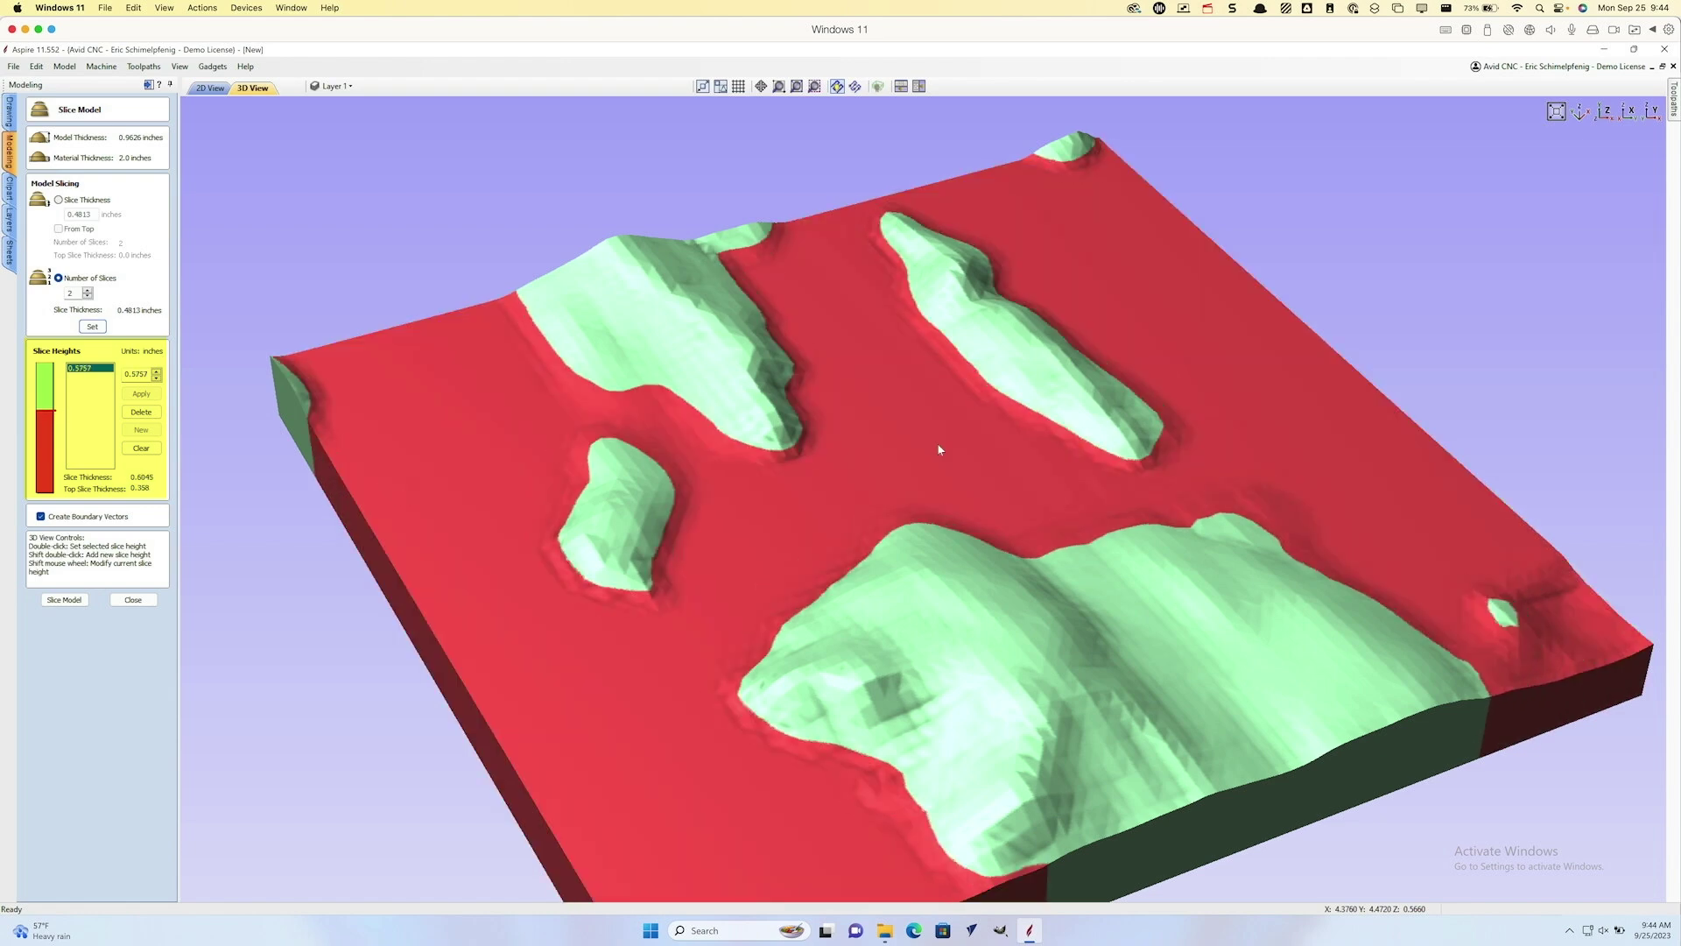
pyautogui.keyDown('shift'); pyautogui.scroll(-6, 939, 449); pyautogui.keyUp('shift')
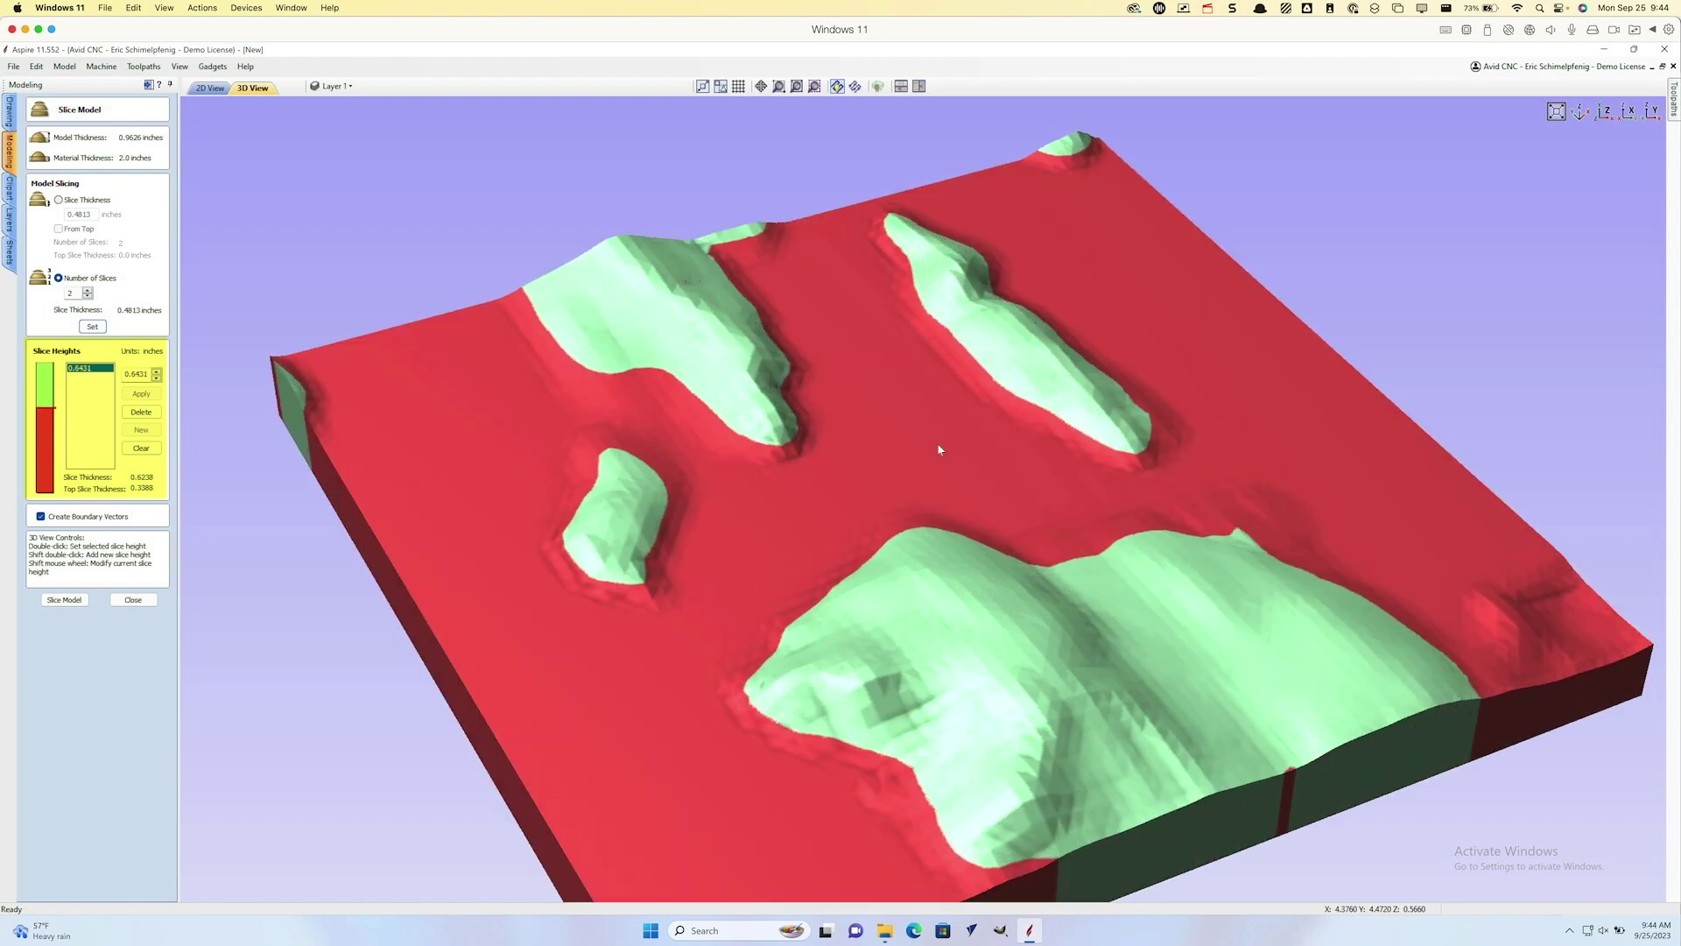
pyautogui.keyDown('shift'); pyautogui.scroll(3, 939, 449); pyautogui.keyUp('shift')
pyautogui.keyDown('shift'); pyautogui.scroll(-1, 939, 450); pyautogui.keyUp('shift')
pyautogui.keyDown('shift'); pyautogui.scroll(-2, 939, 449); pyautogui.keyUp('shift')
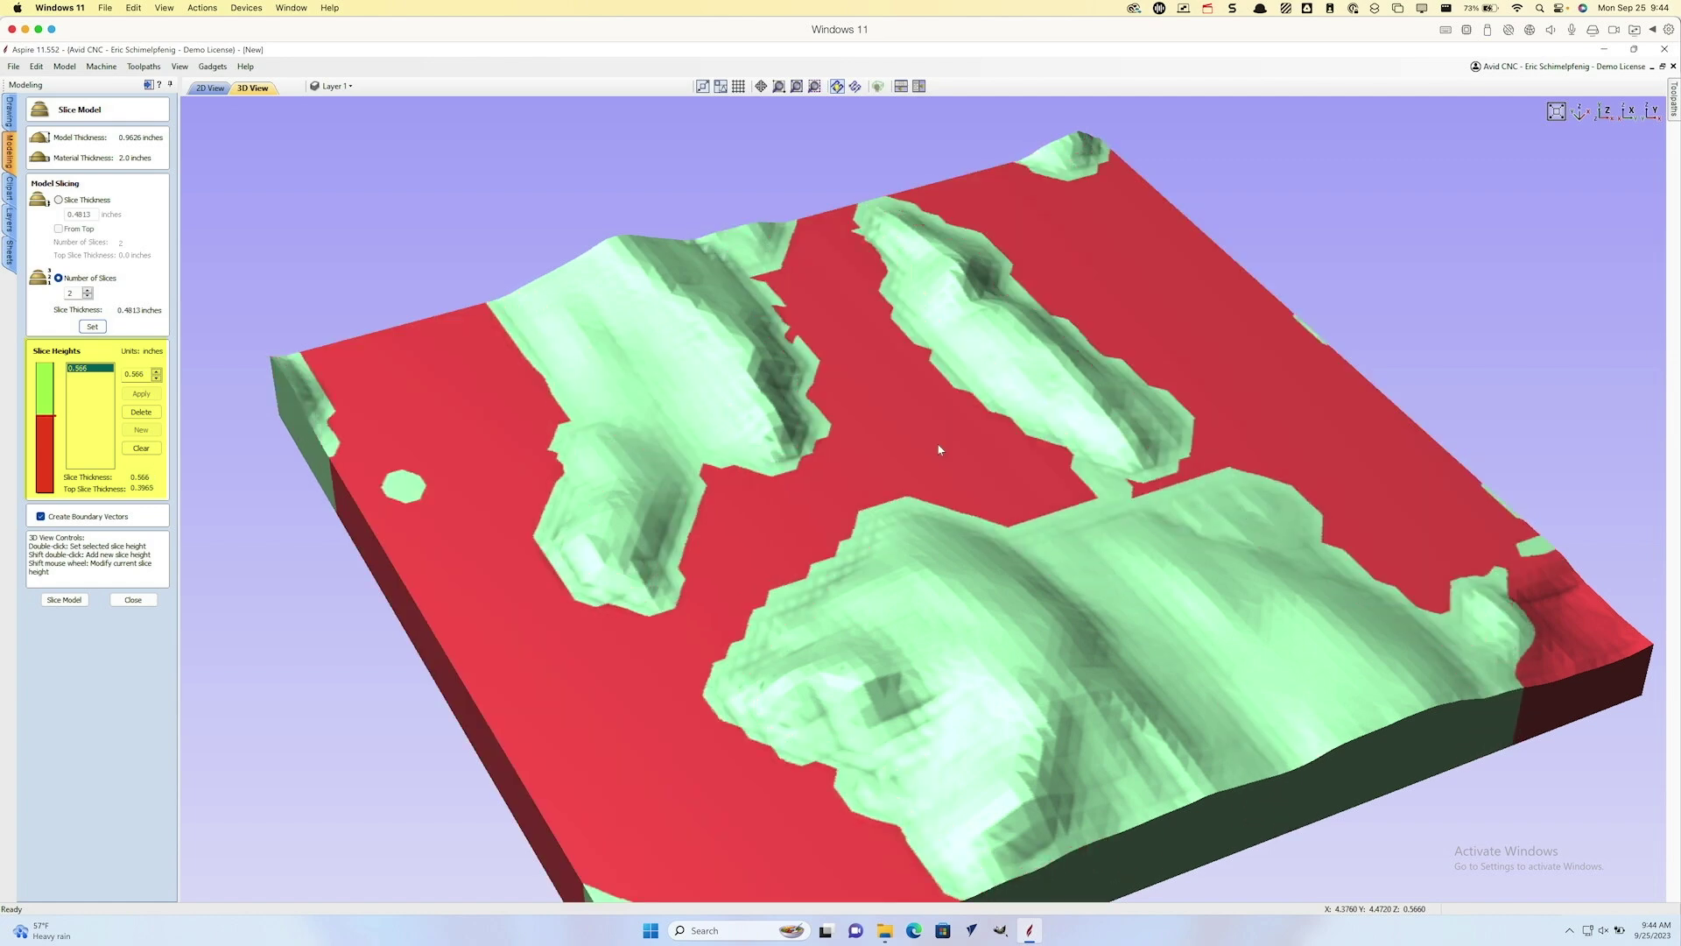
pyautogui.keyDown('shift'); pyautogui.scroll(1, 938, 449); pyautogui.keyUp('shift')
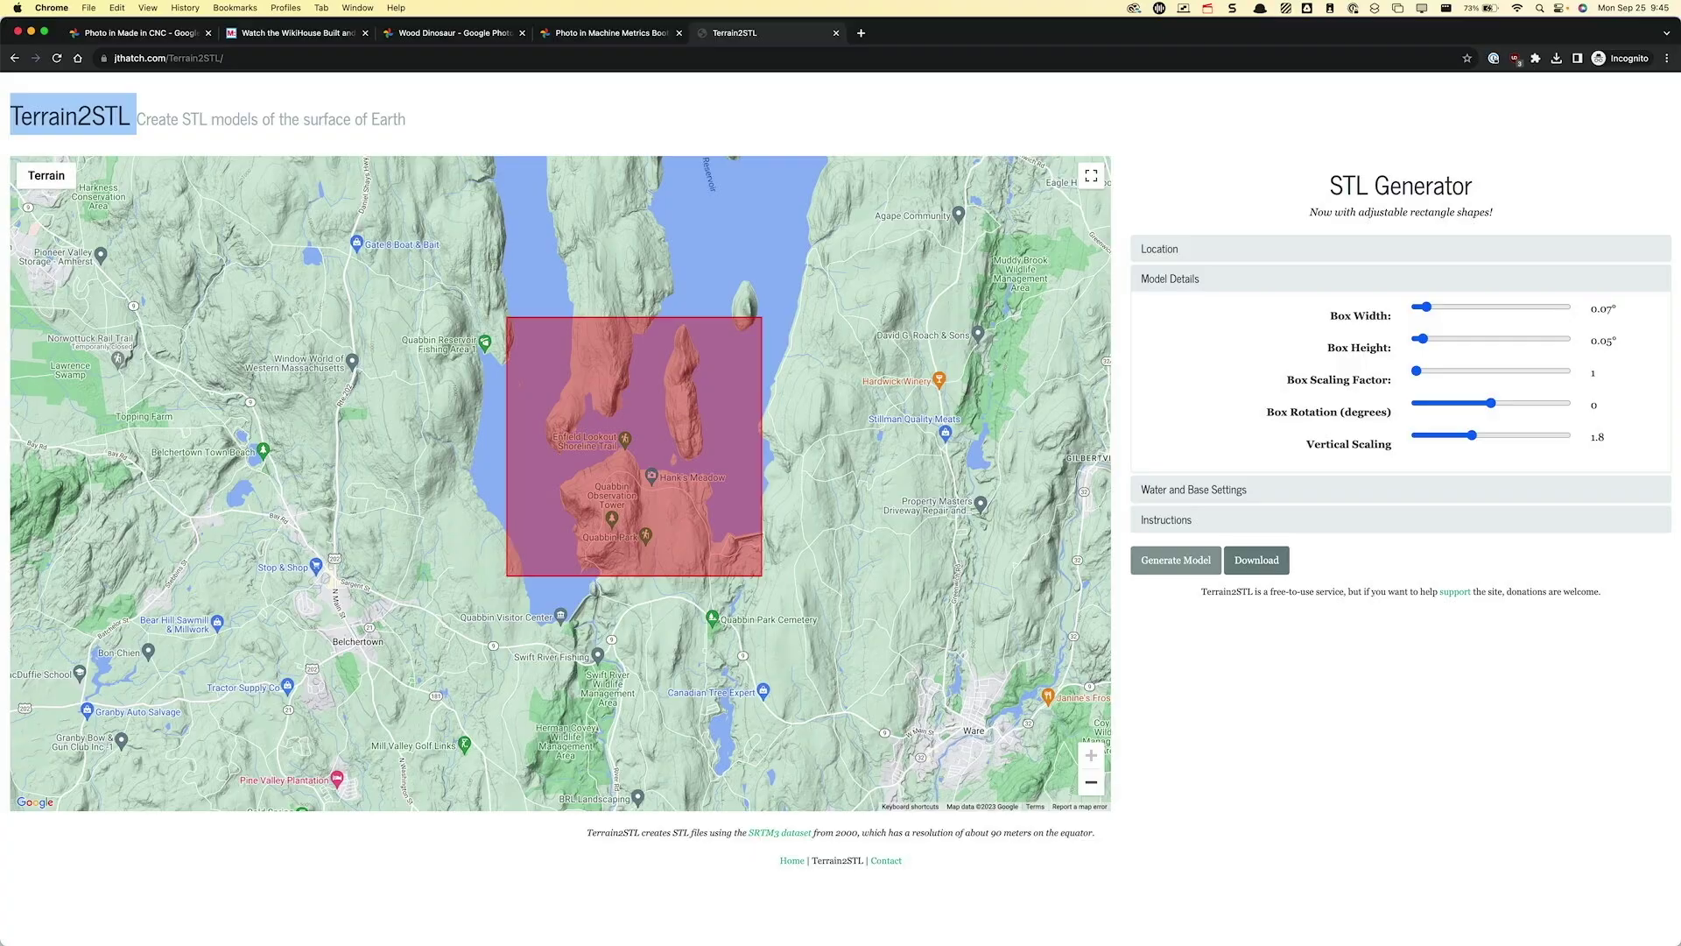
# Step: Switch back to Aspire, pick the slice height from the water surface again and raise it to 0.5757 inches
pyautogui.press('super+Tab')
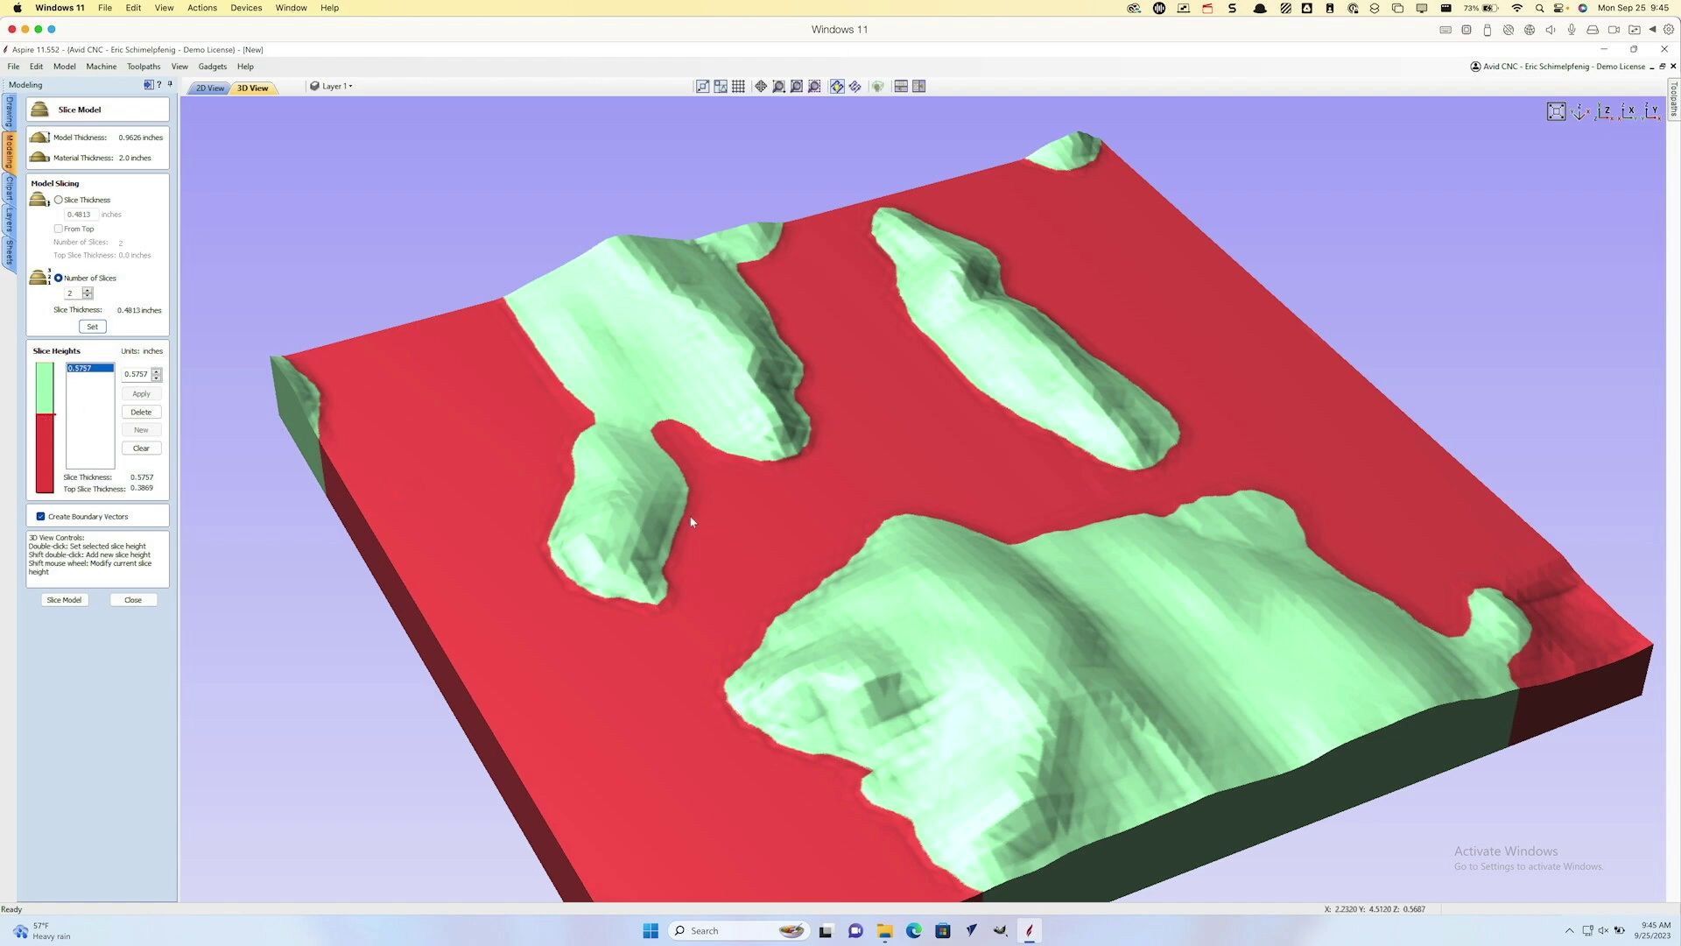
pyautogui.keyDown('shift'); pyautogui.scroll(-3, 735, 523); pyautogui.keyUp('shift')
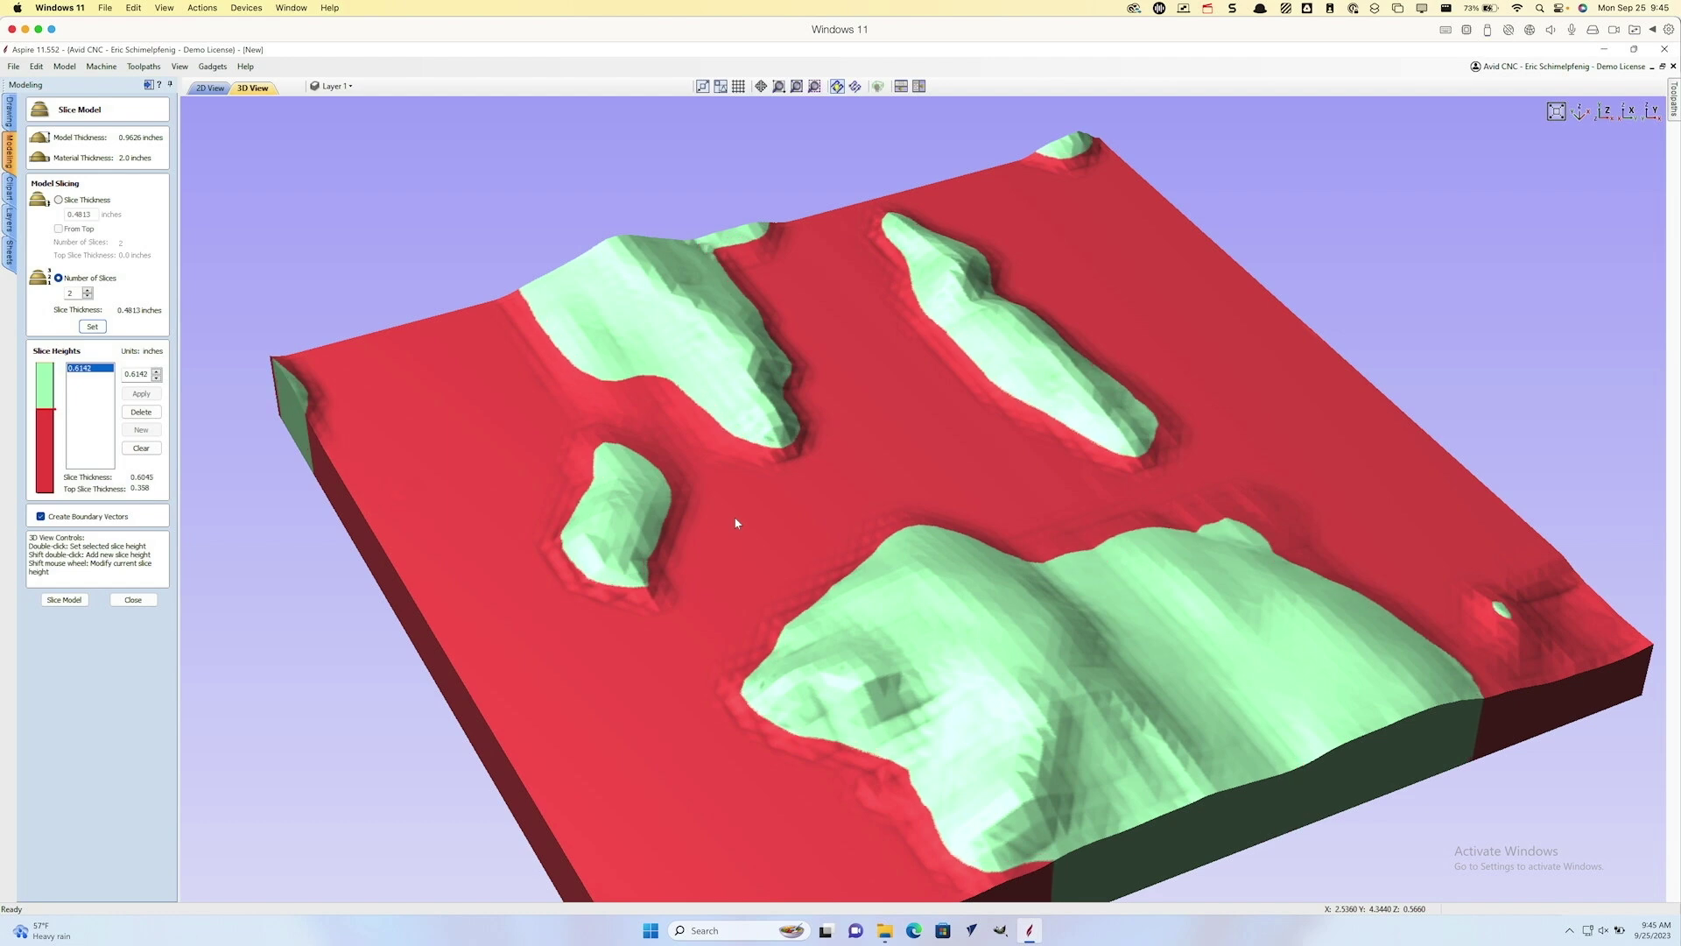
pyautogui.doubleClick(736, 523)
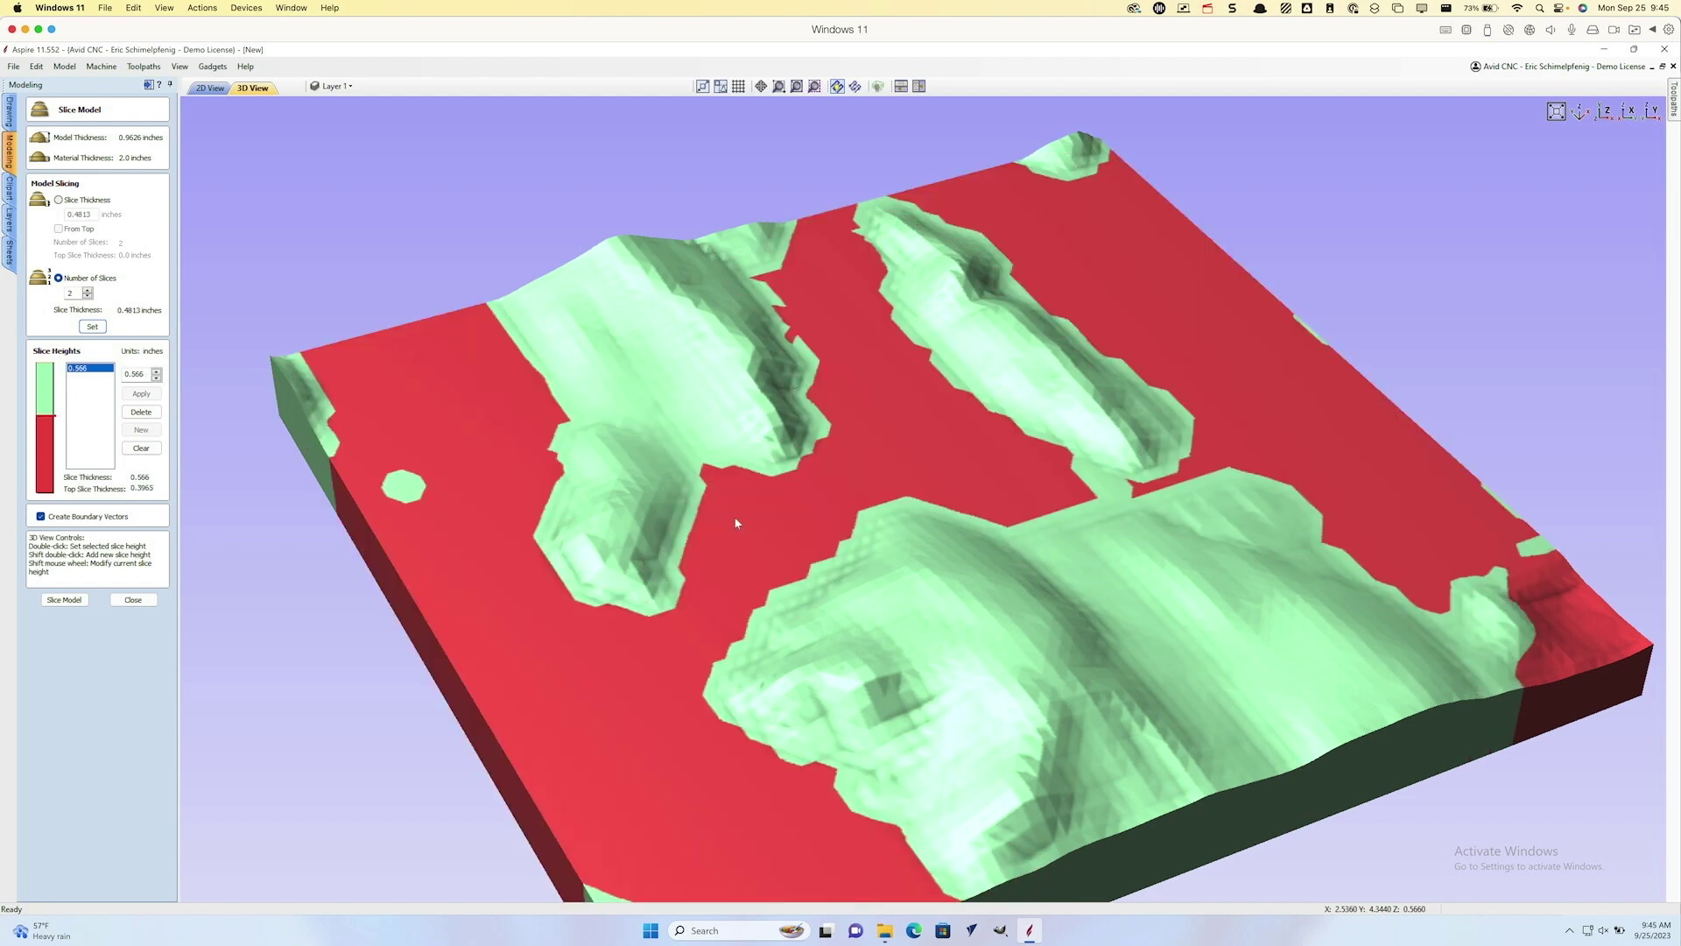
pyautogui.keyDown('shift'); pyautogui.scroll(1, 736, 522); pyautogui.keyUp('shift')
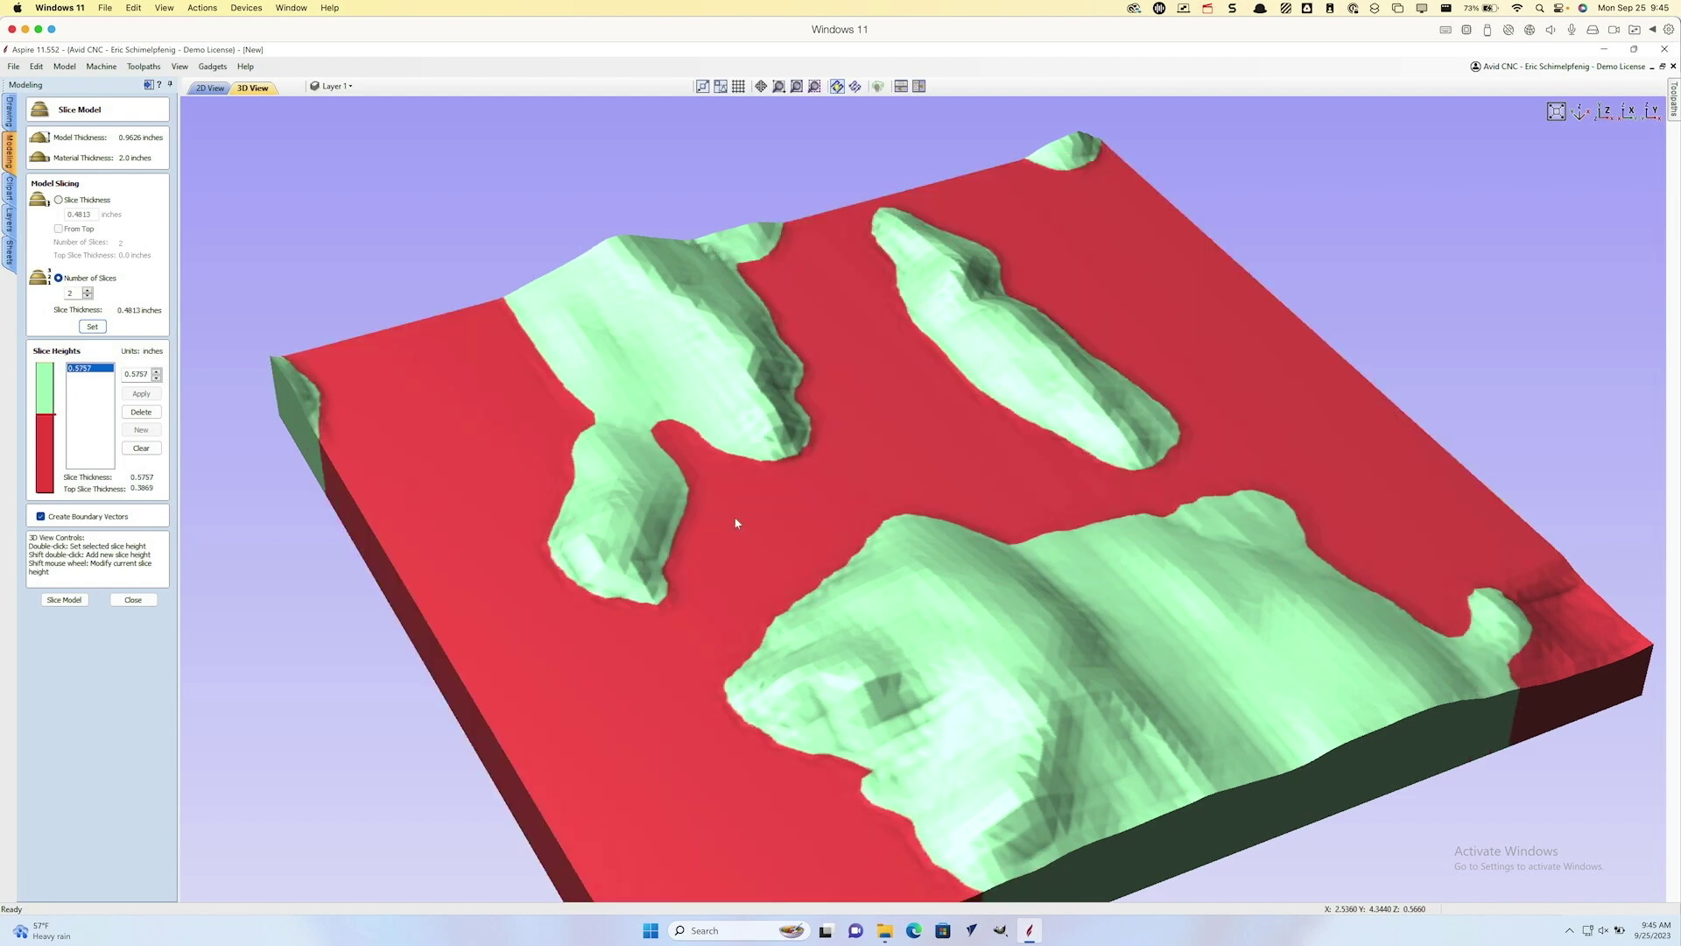
# Step: Add five slice heights up the hillsides at 0.648, 0.6948, 0.747, 0.851 and 0.9331 inches
pyautogui.keyDown('shift'); pyautogui.doubleClick(747, 433); pyautogui.keyUp('shift')
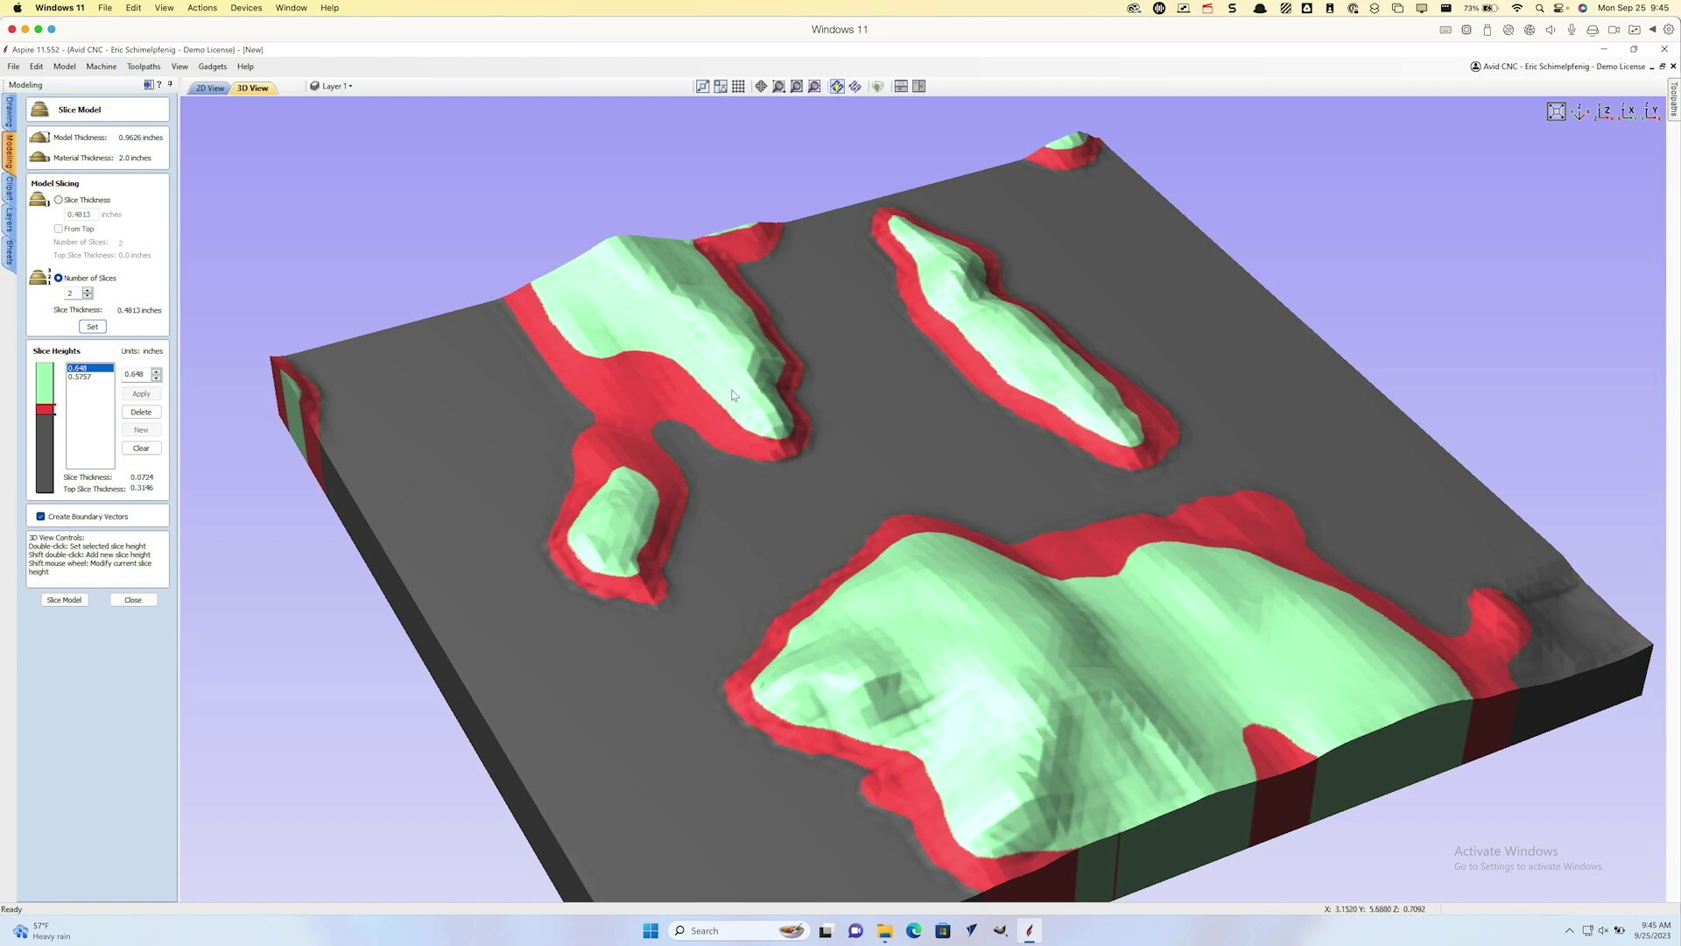
pyautogui.keyDown('shift'); pyautogui.doubleClick(682, 347); pyautogui.keyUp('shift')
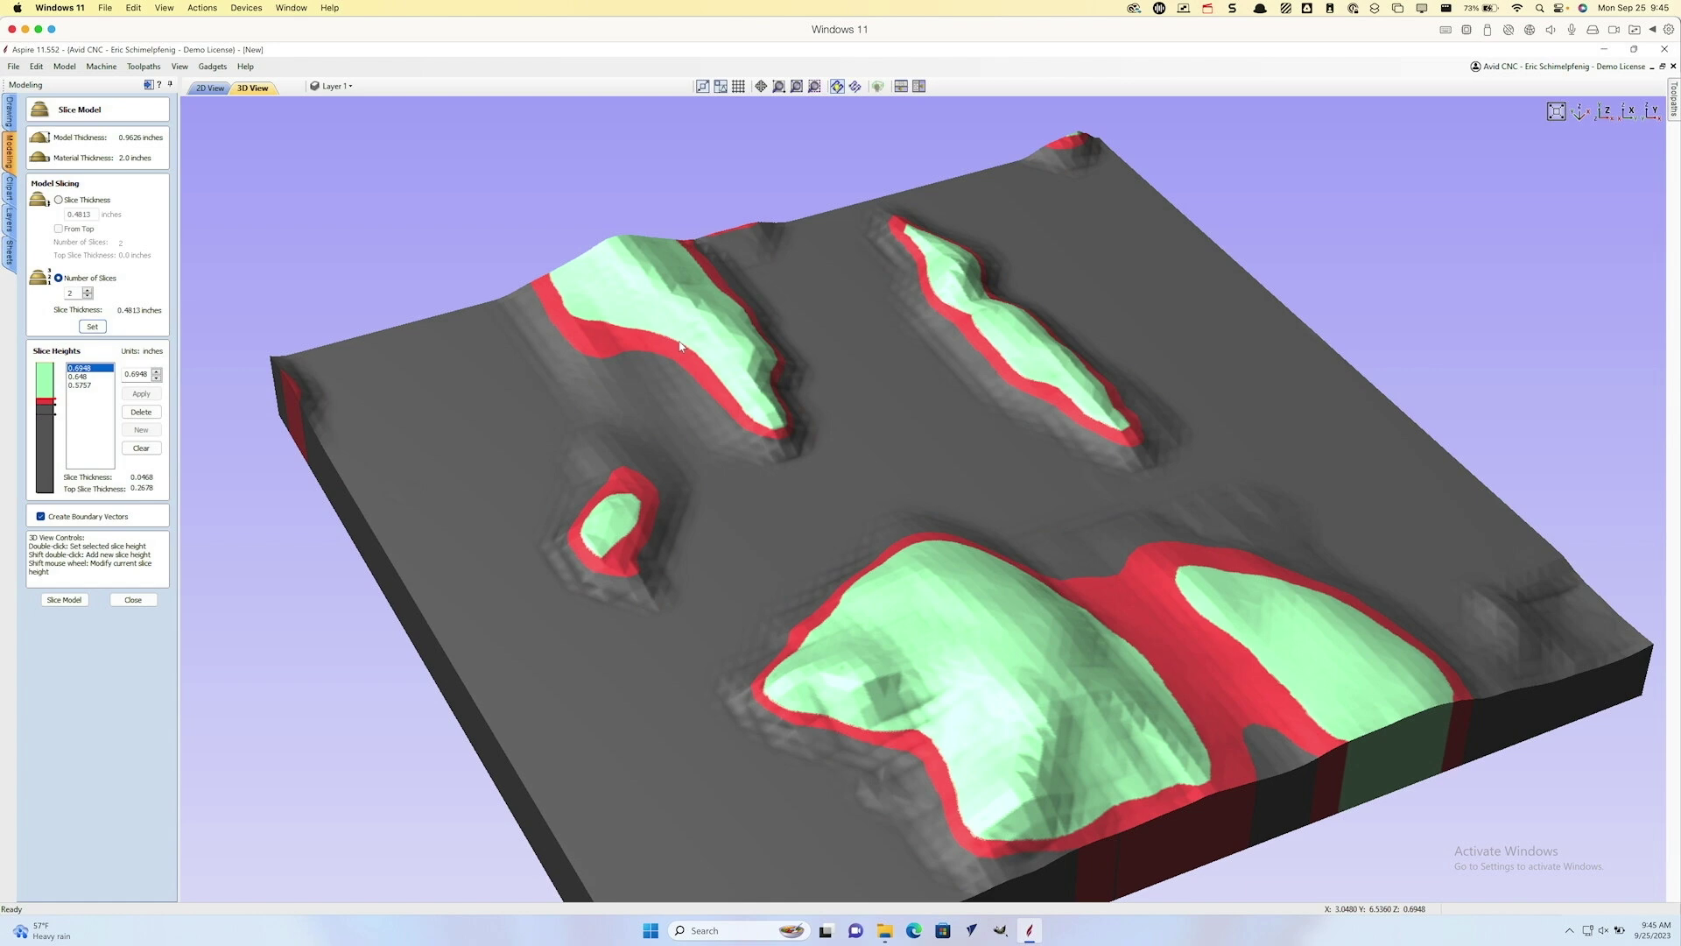
pyautogui.keyDown('shift'); pyautogui.doubleClick(613, 282); pyautogui.keyUp('shift')
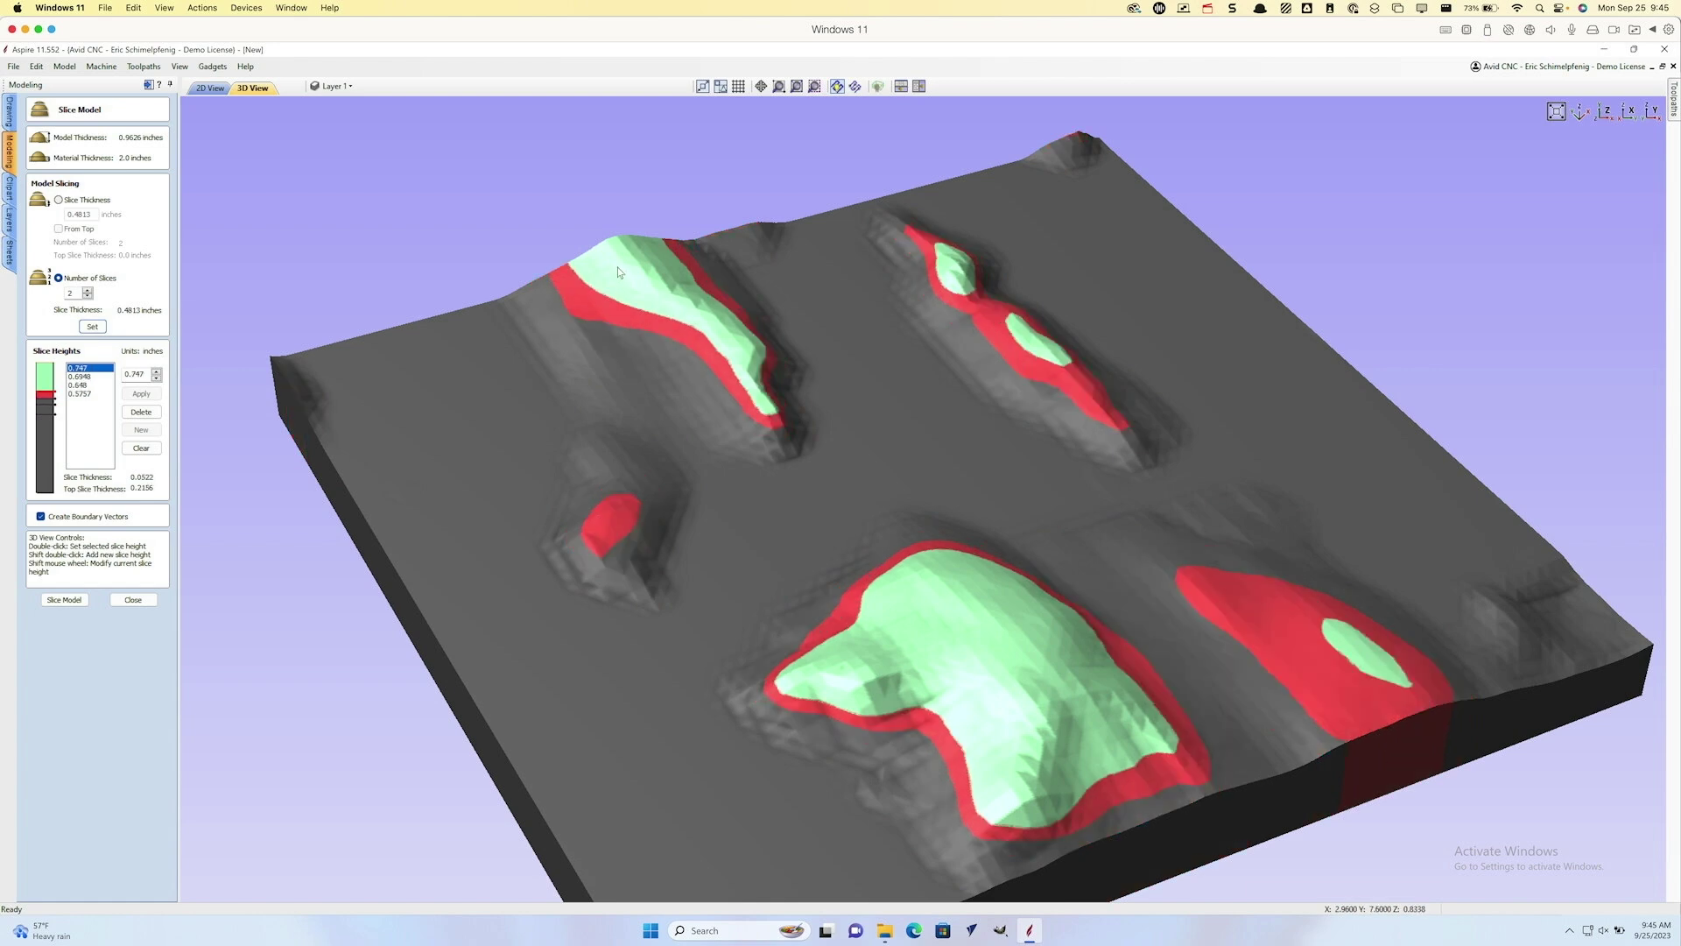
pyautogui.keyDown('shift'); pyautogui.doubleClick(617, 263); pyautogui.keyUp('shift')
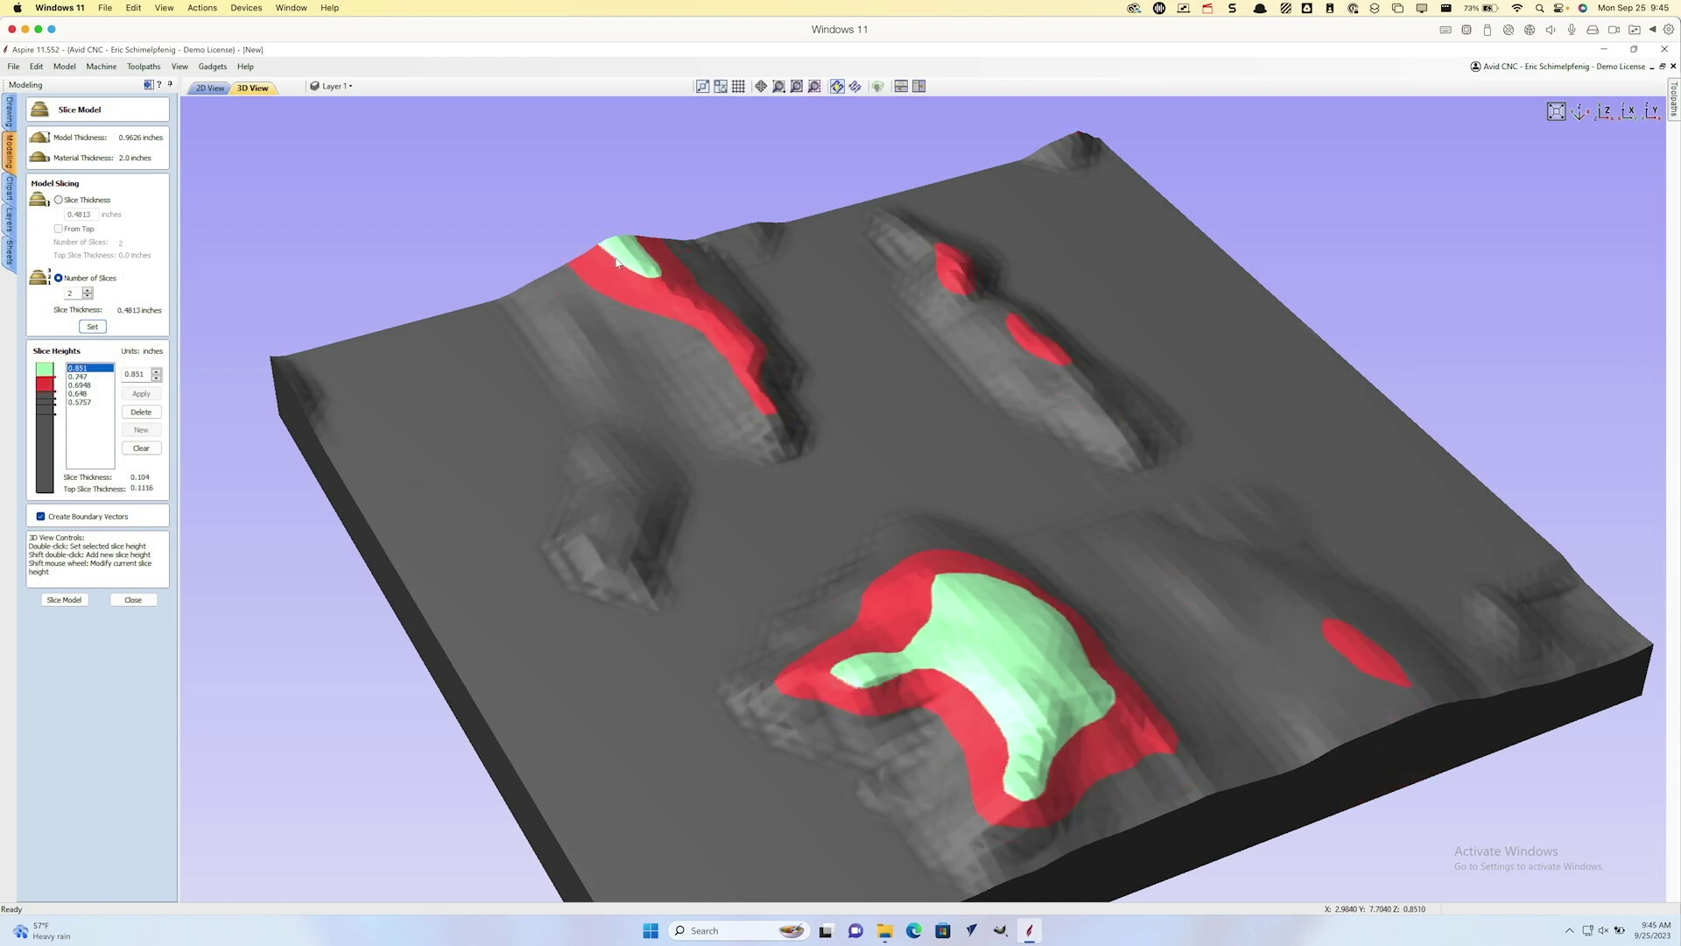
pyautogui.keyDown('shift'); pyautogui.doubleClick(1003, 658); pyautogui.keyUp('shift')
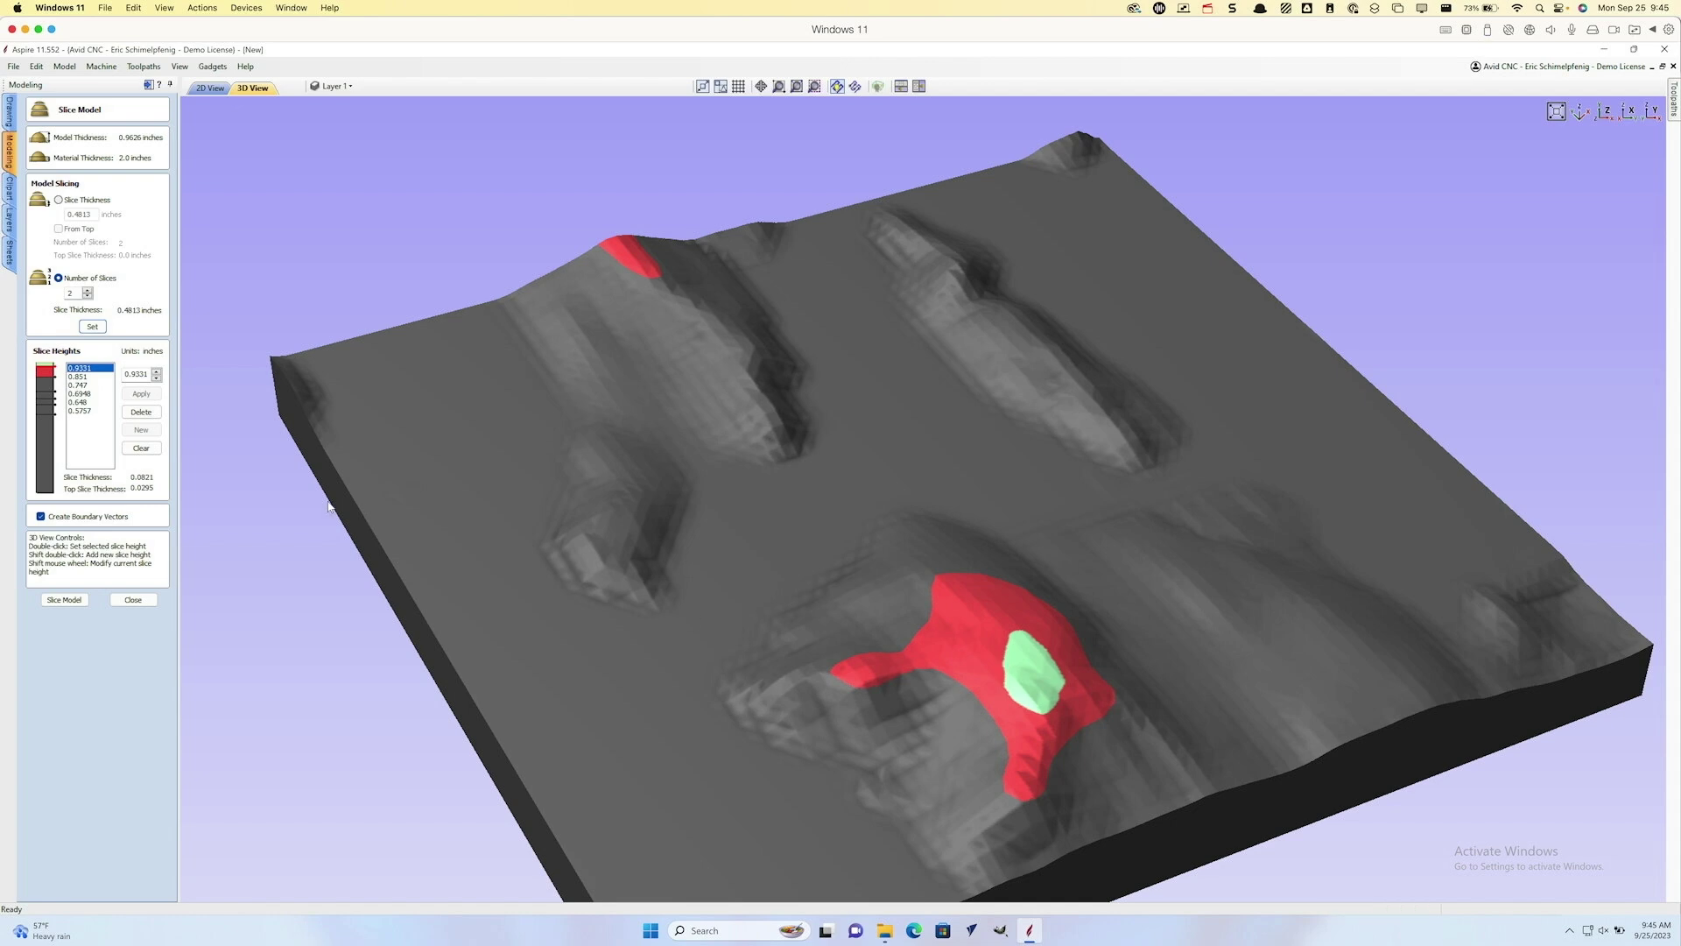
# Step: Review the individual slice heights on the terrain and slice the model with boundary vectors created
pyautogui.click(82, 377)
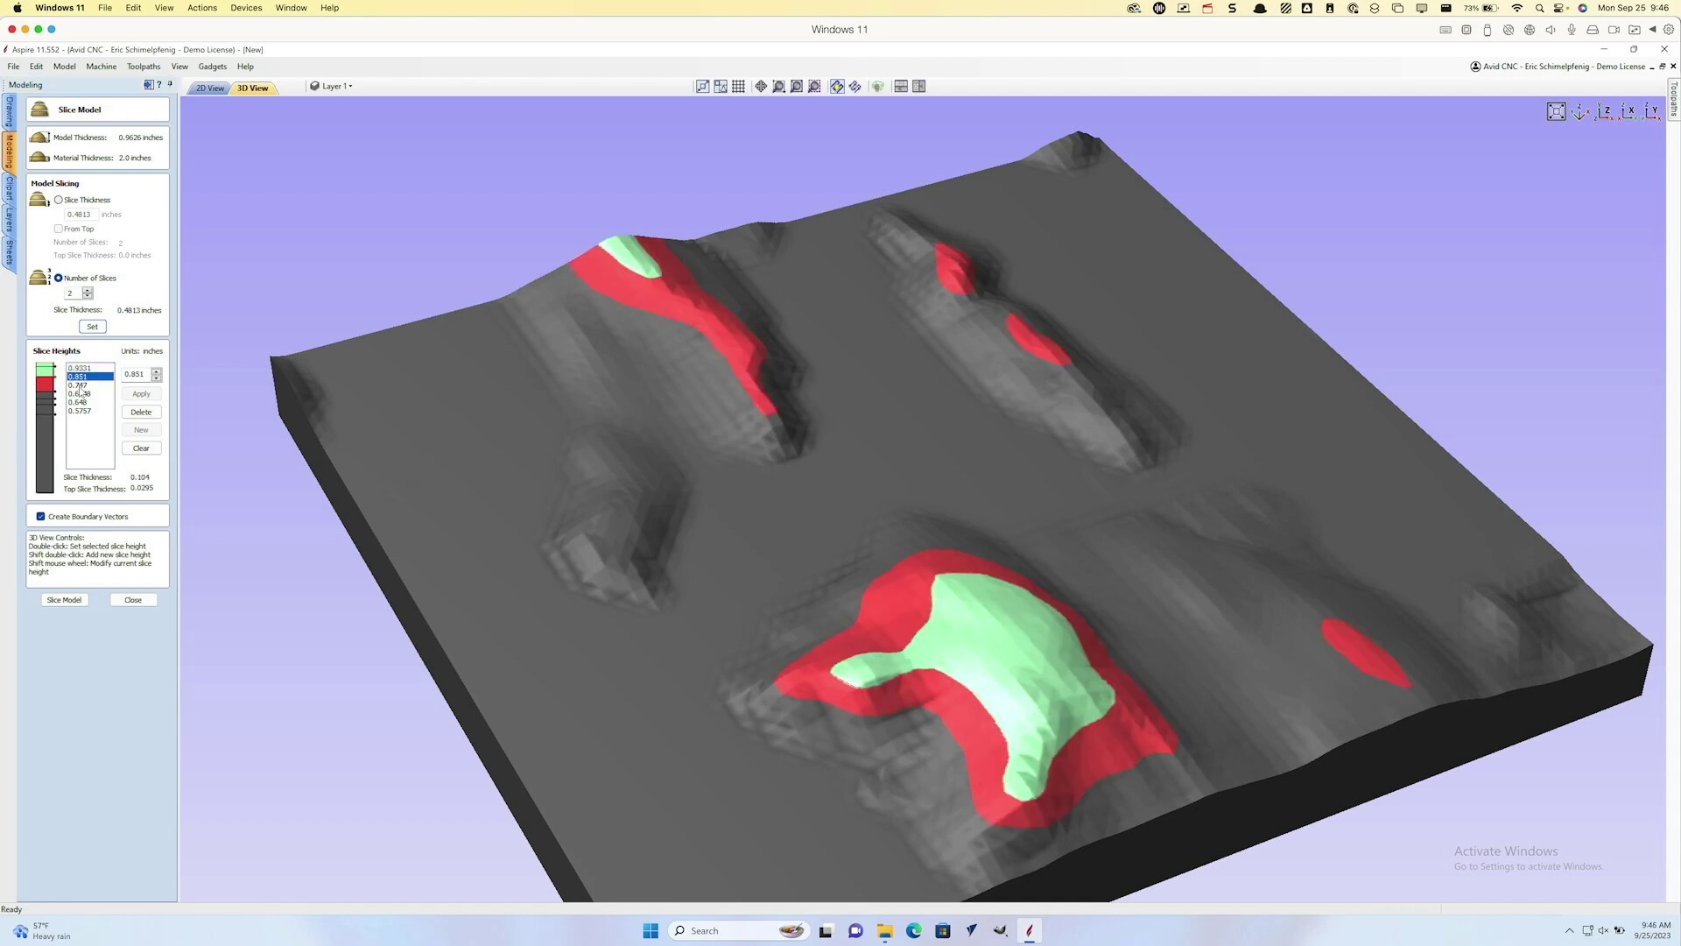
pyautogui.click(80, 394)
pyautogui.click(81, 402)
pyautogui.click(83, 410)
pyautogui.click(80, 402)
pyautogui.click(81, 394)
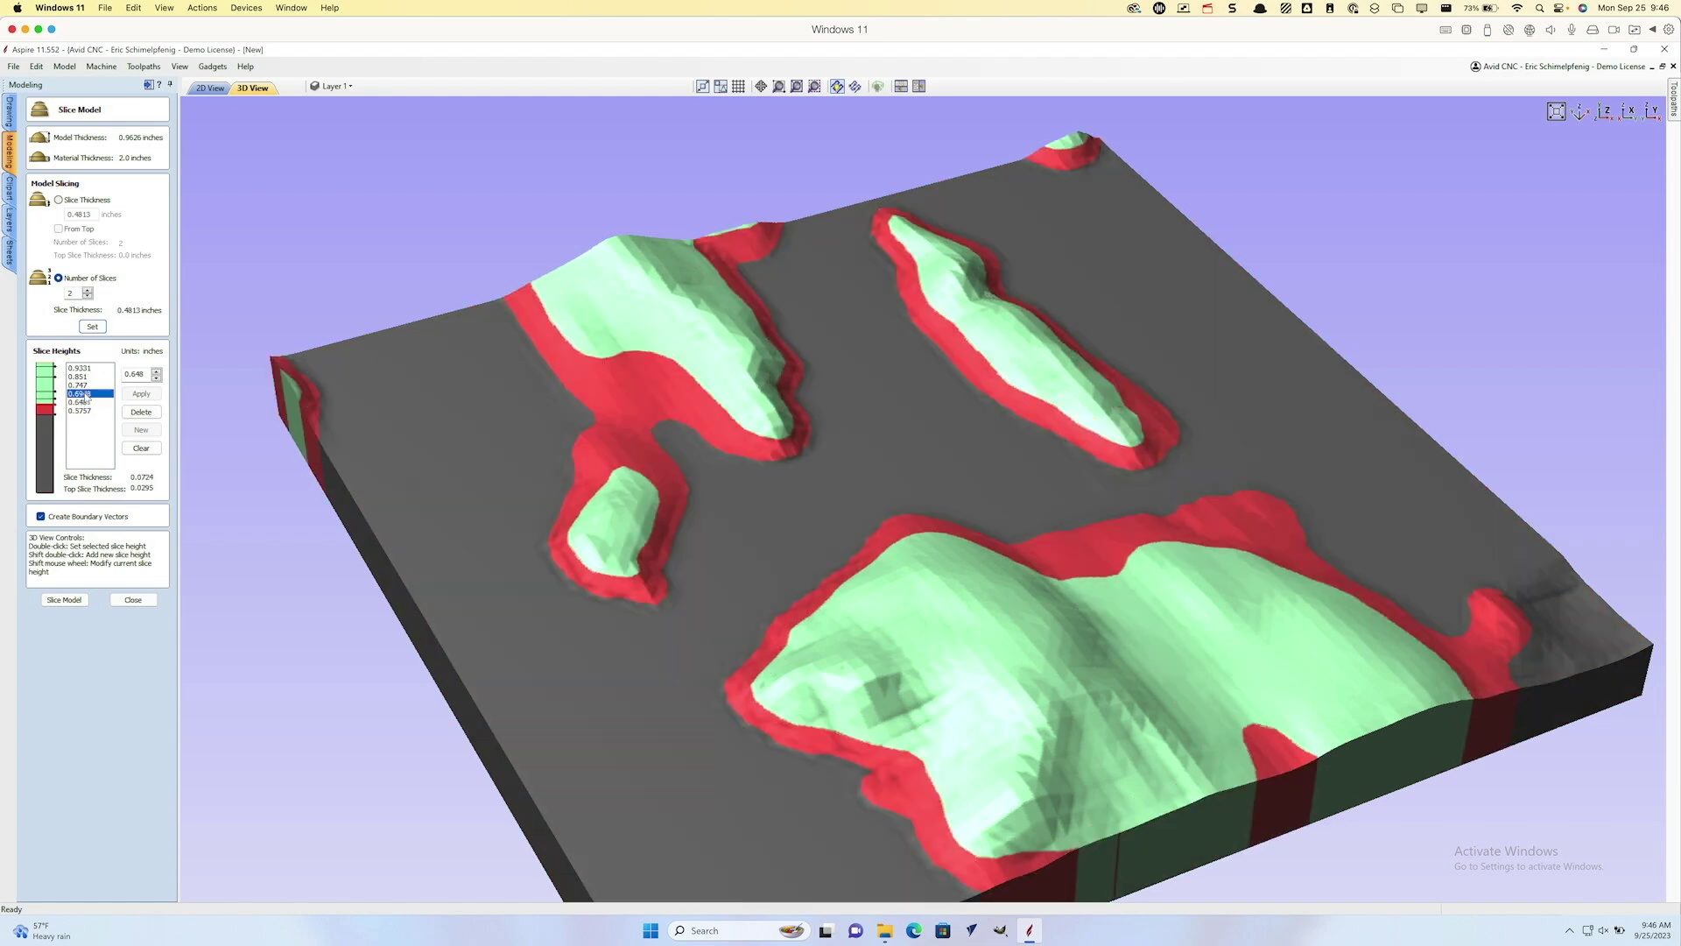
pyautogui.press('Up')
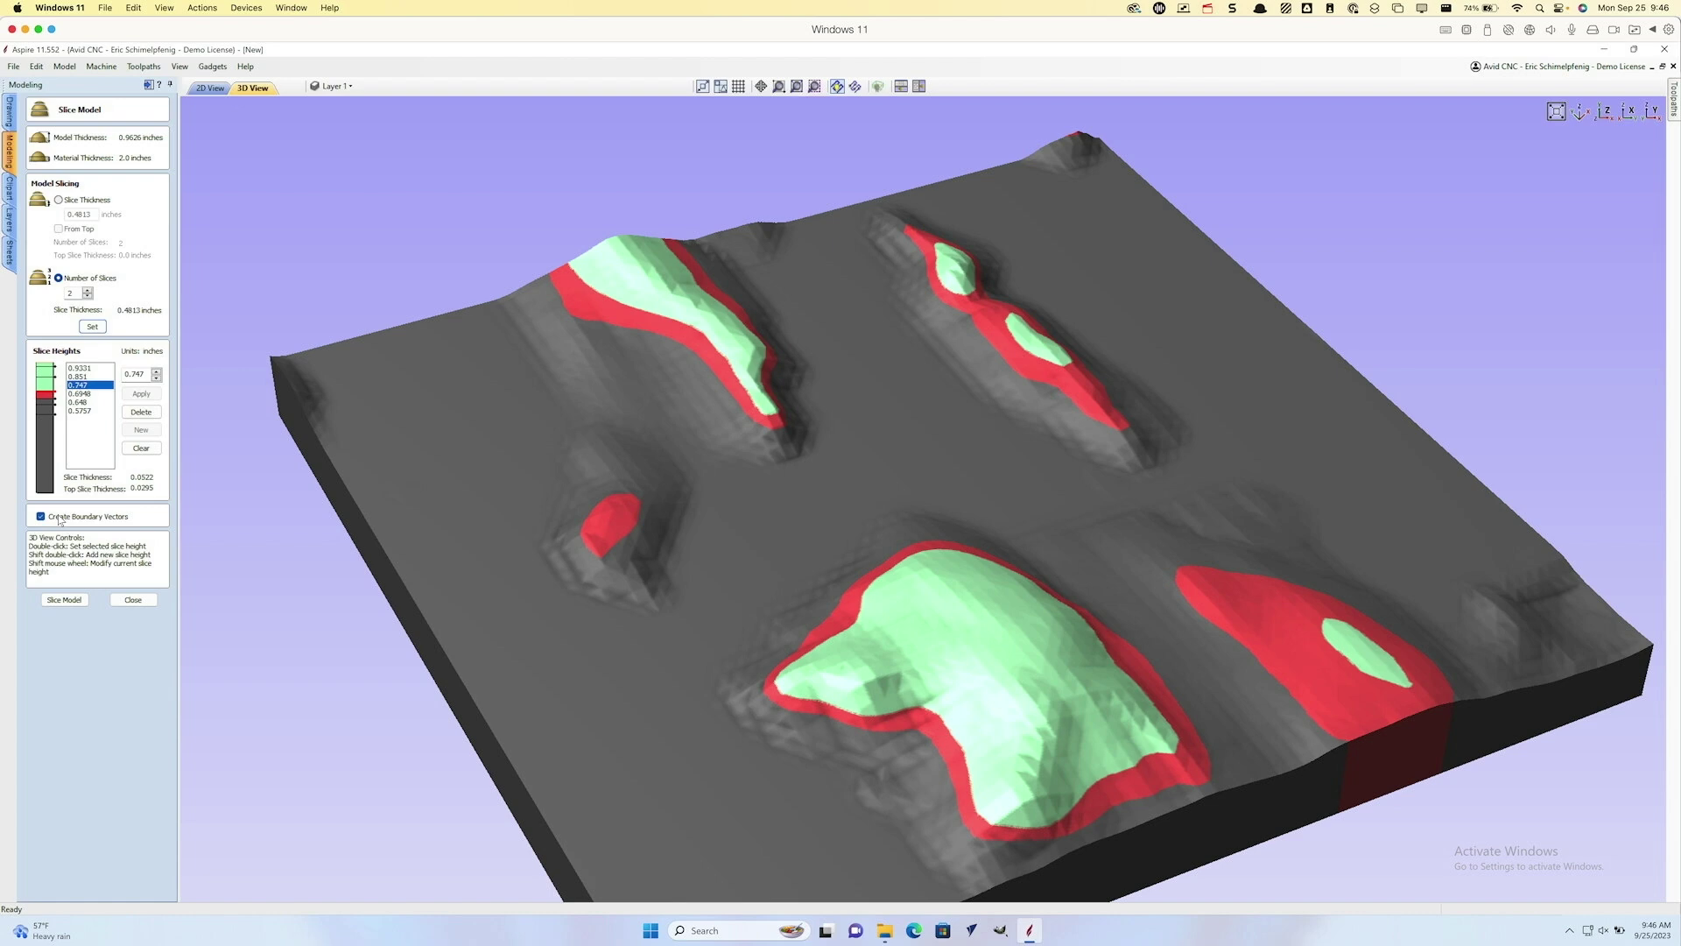
pyautogui.click(51, 603)
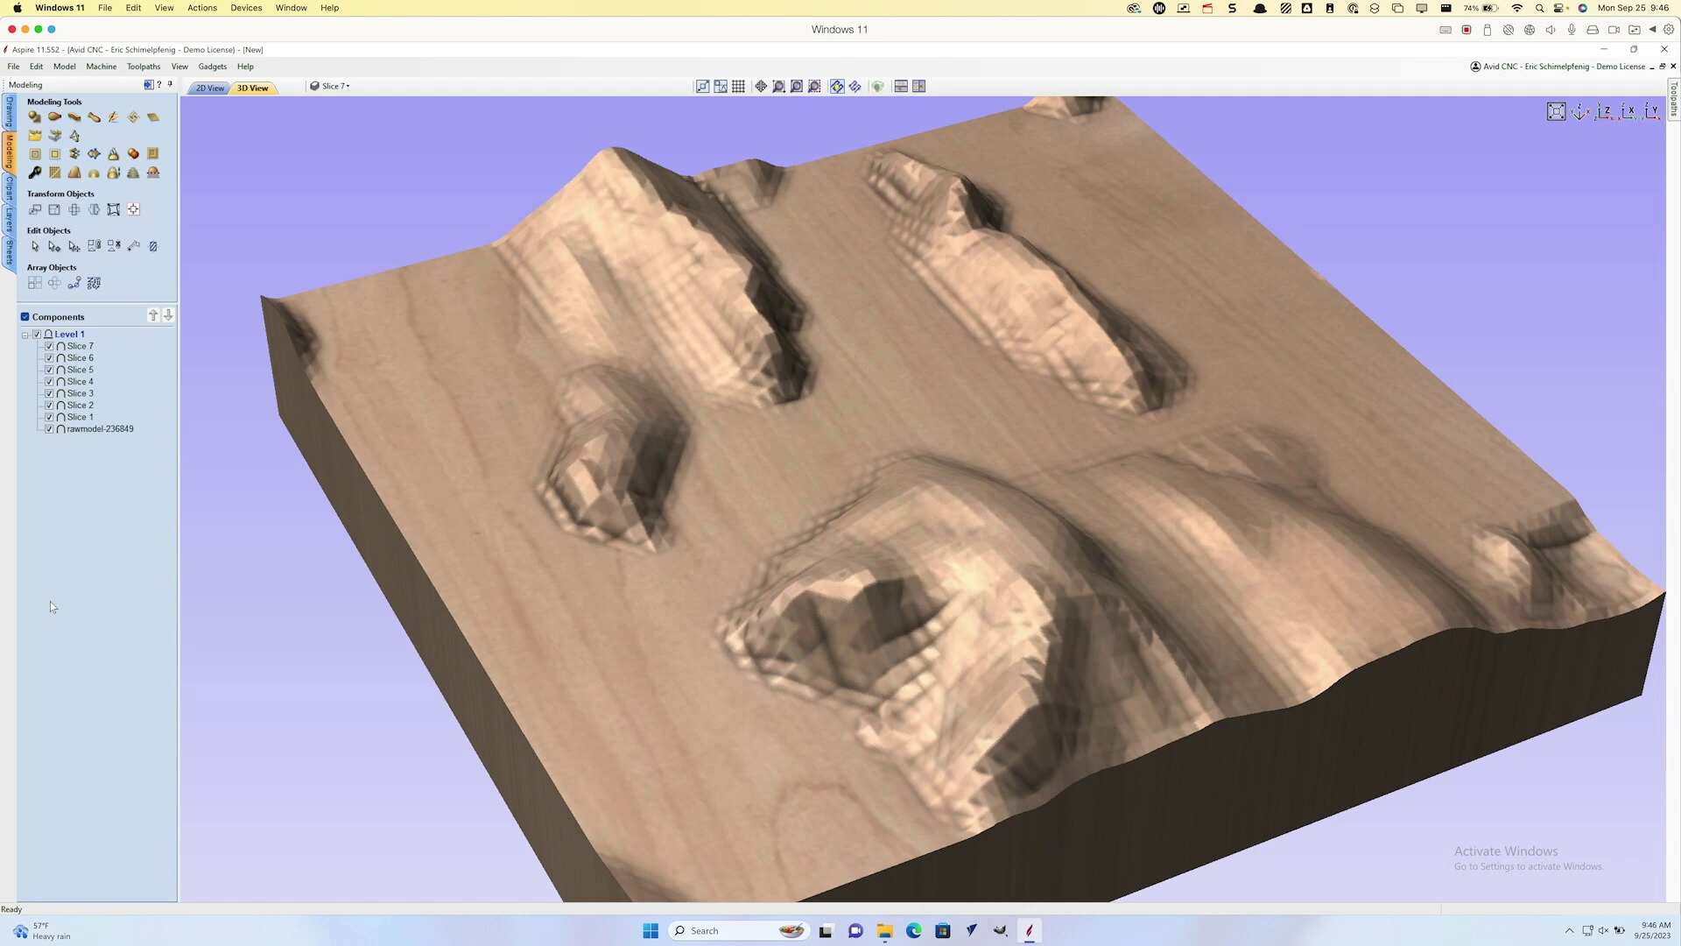
# Step: Hide the components Slice 1 through Slice 7 and the original rawmodel-236849 component
pyautogui.click(88, 429)
pyautogui.click(50, 347)
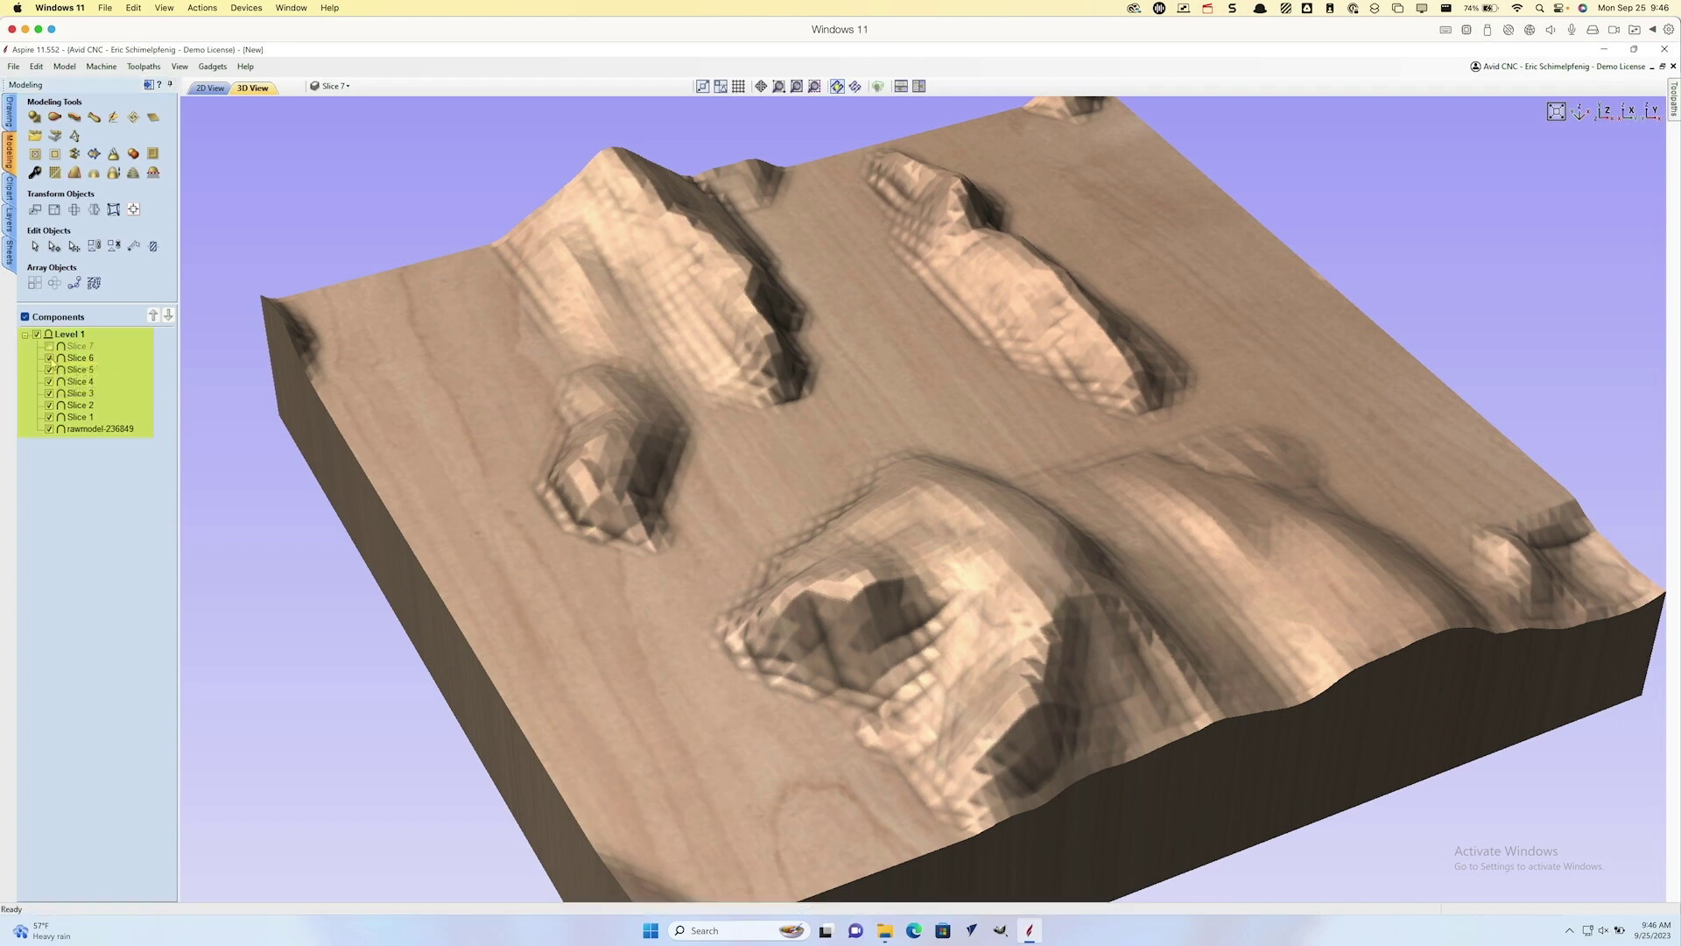
pyautogui.click(49, 358)
pyautogui.click(49, 370)
pyautogui.click(49, 382)
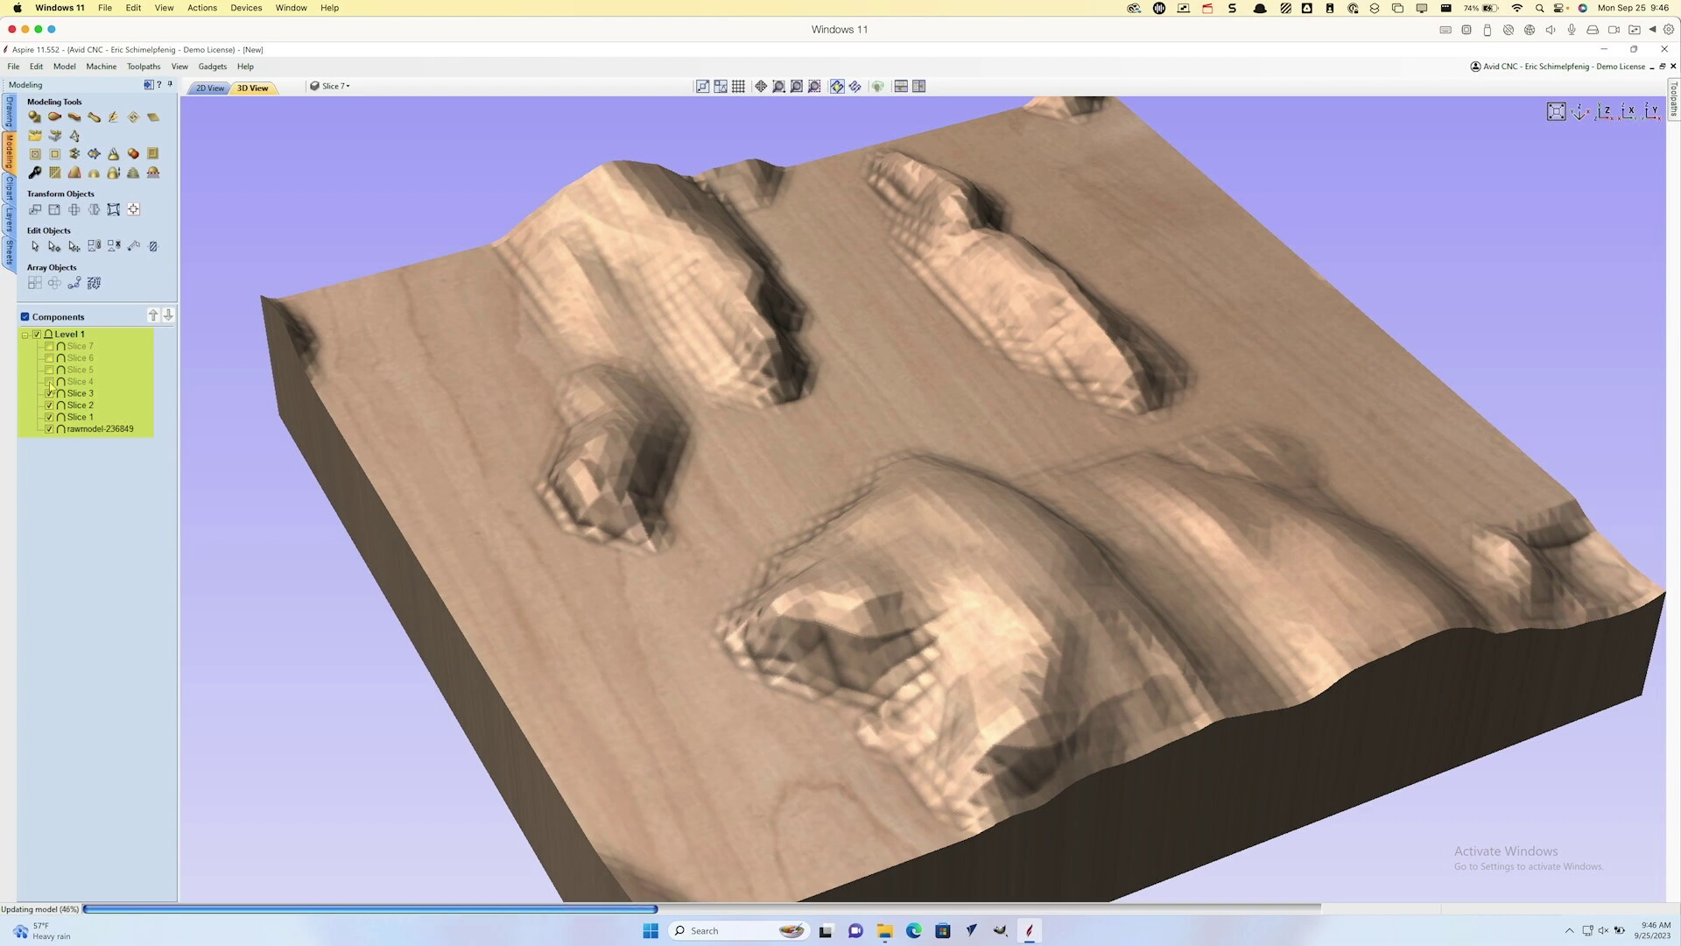
pyautogui.click(49, 429)
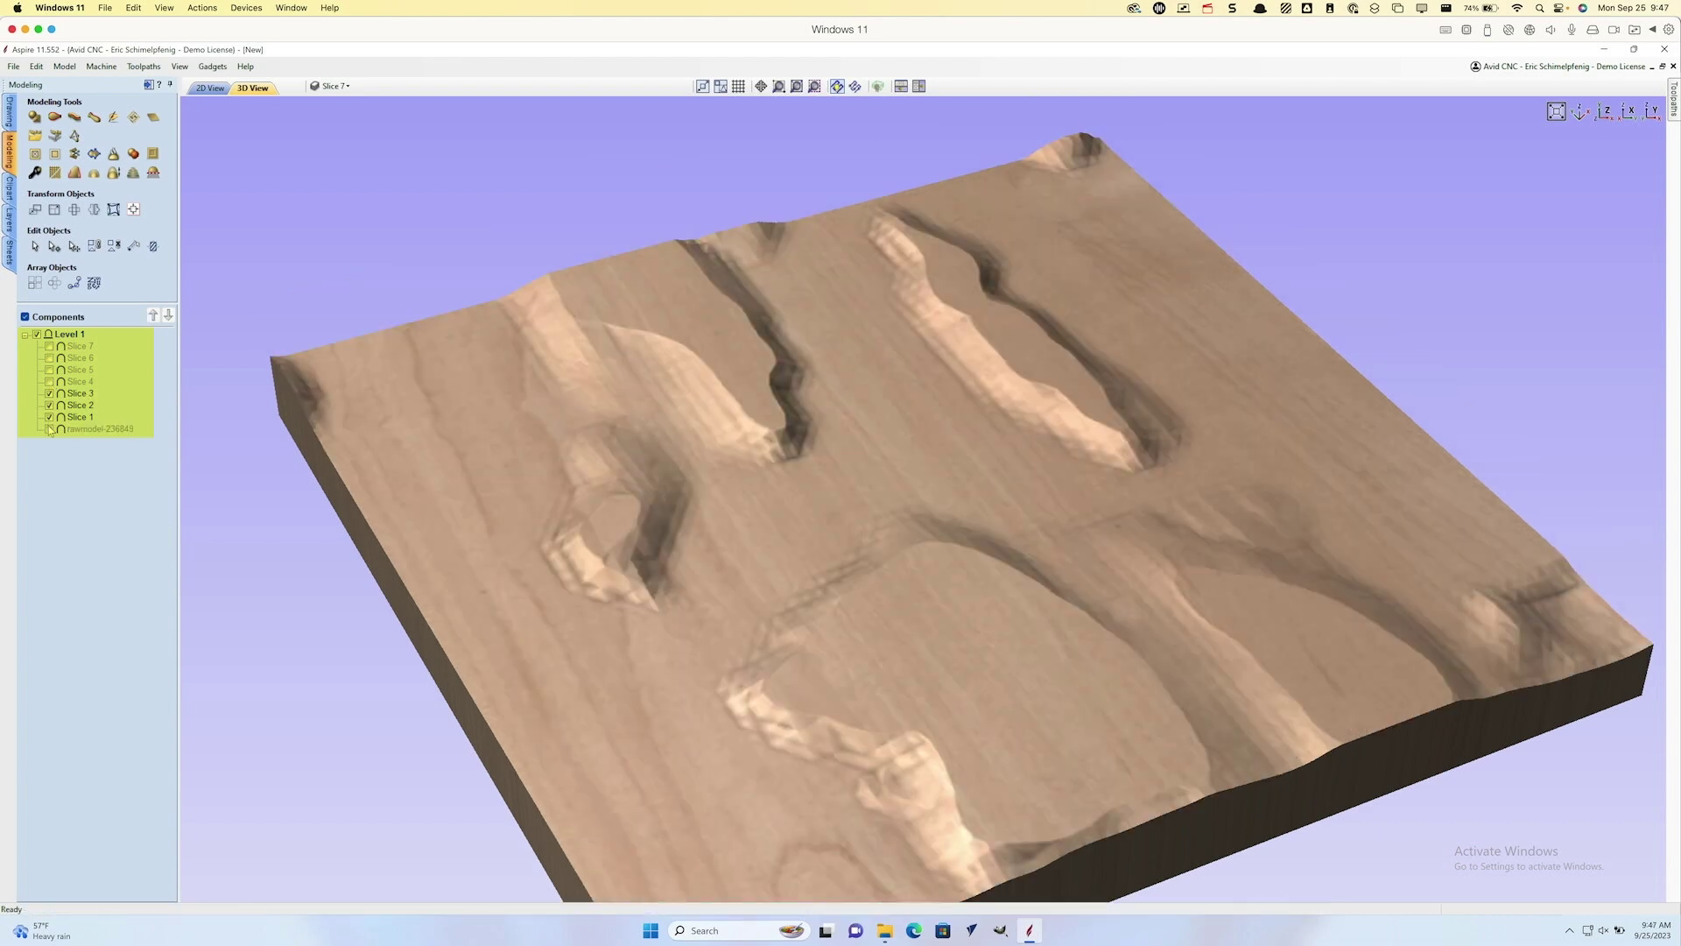
pyautogui.click(50, 393)
pyautogui.click(49, 406)
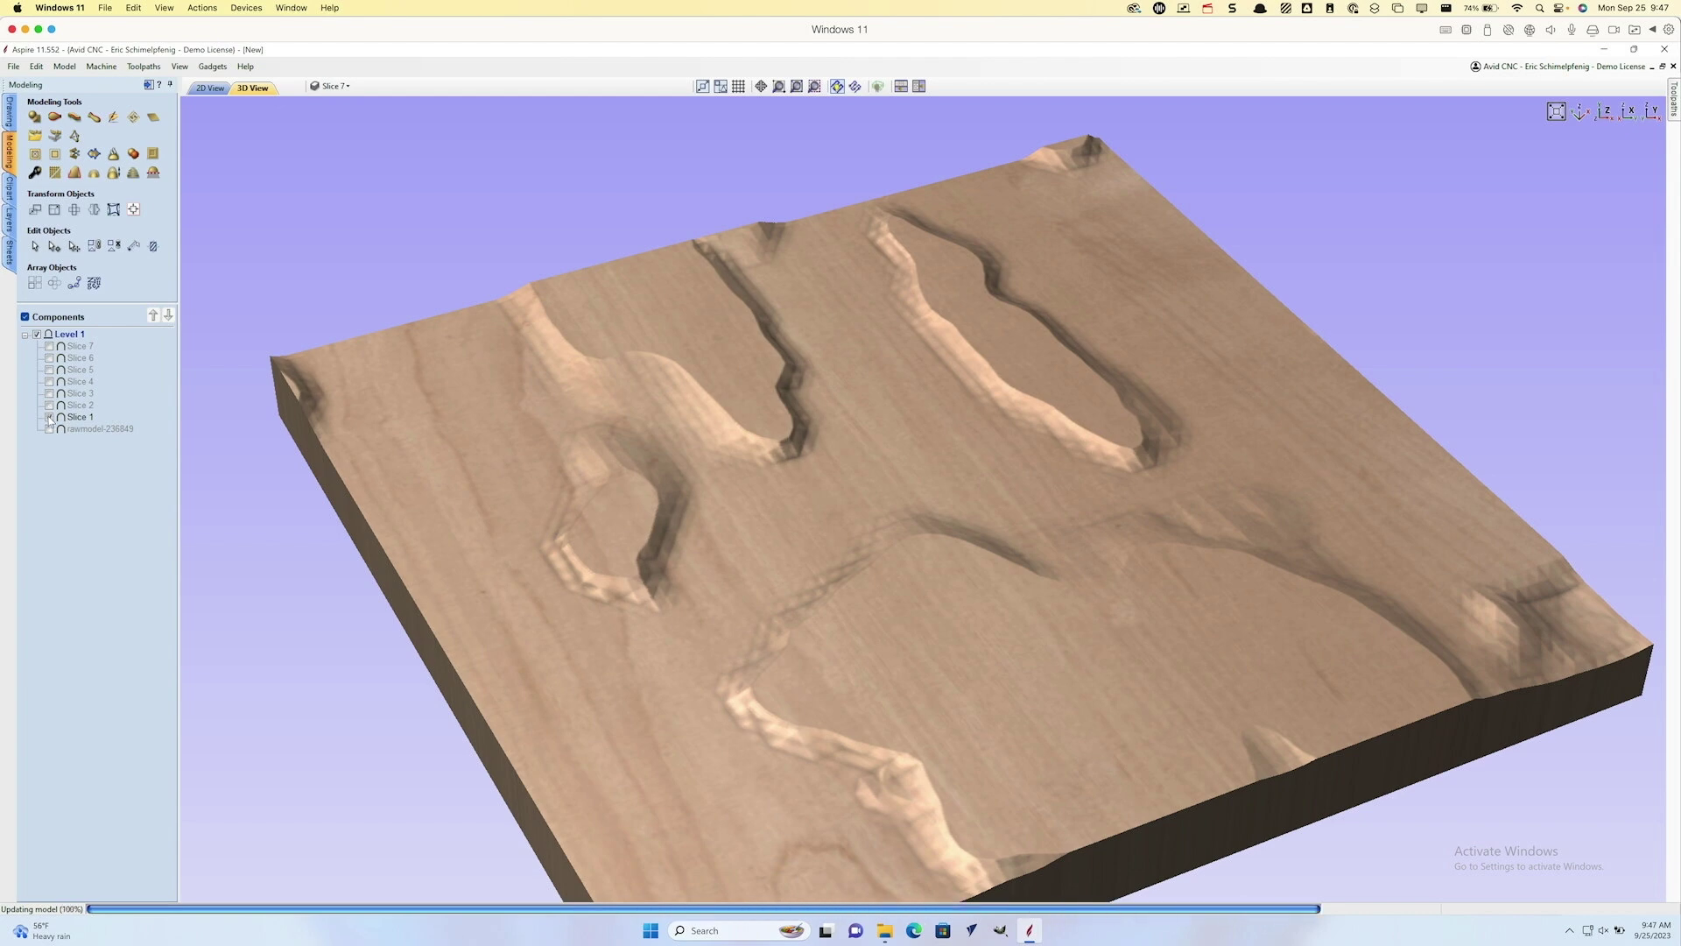
pyautogui.click(49, 418)
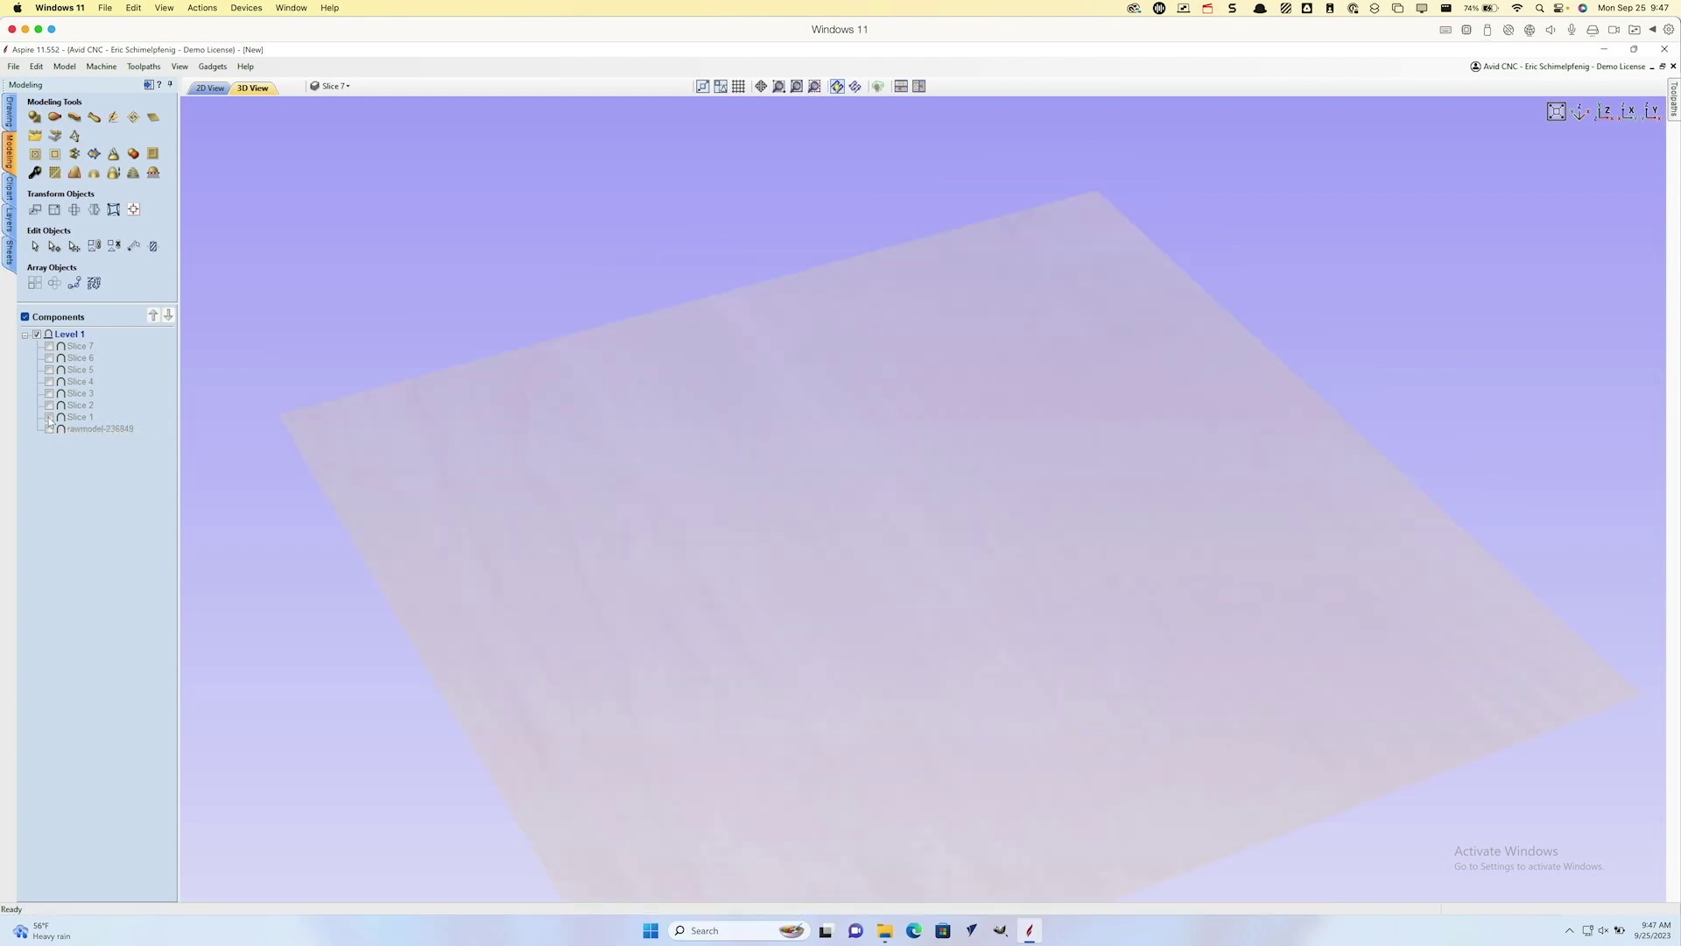
# Step: Ungroup the slice boundary vectors in the 2D view and remove the duplicate outlines running alongside the contours
pyautogui.click(210, 87)
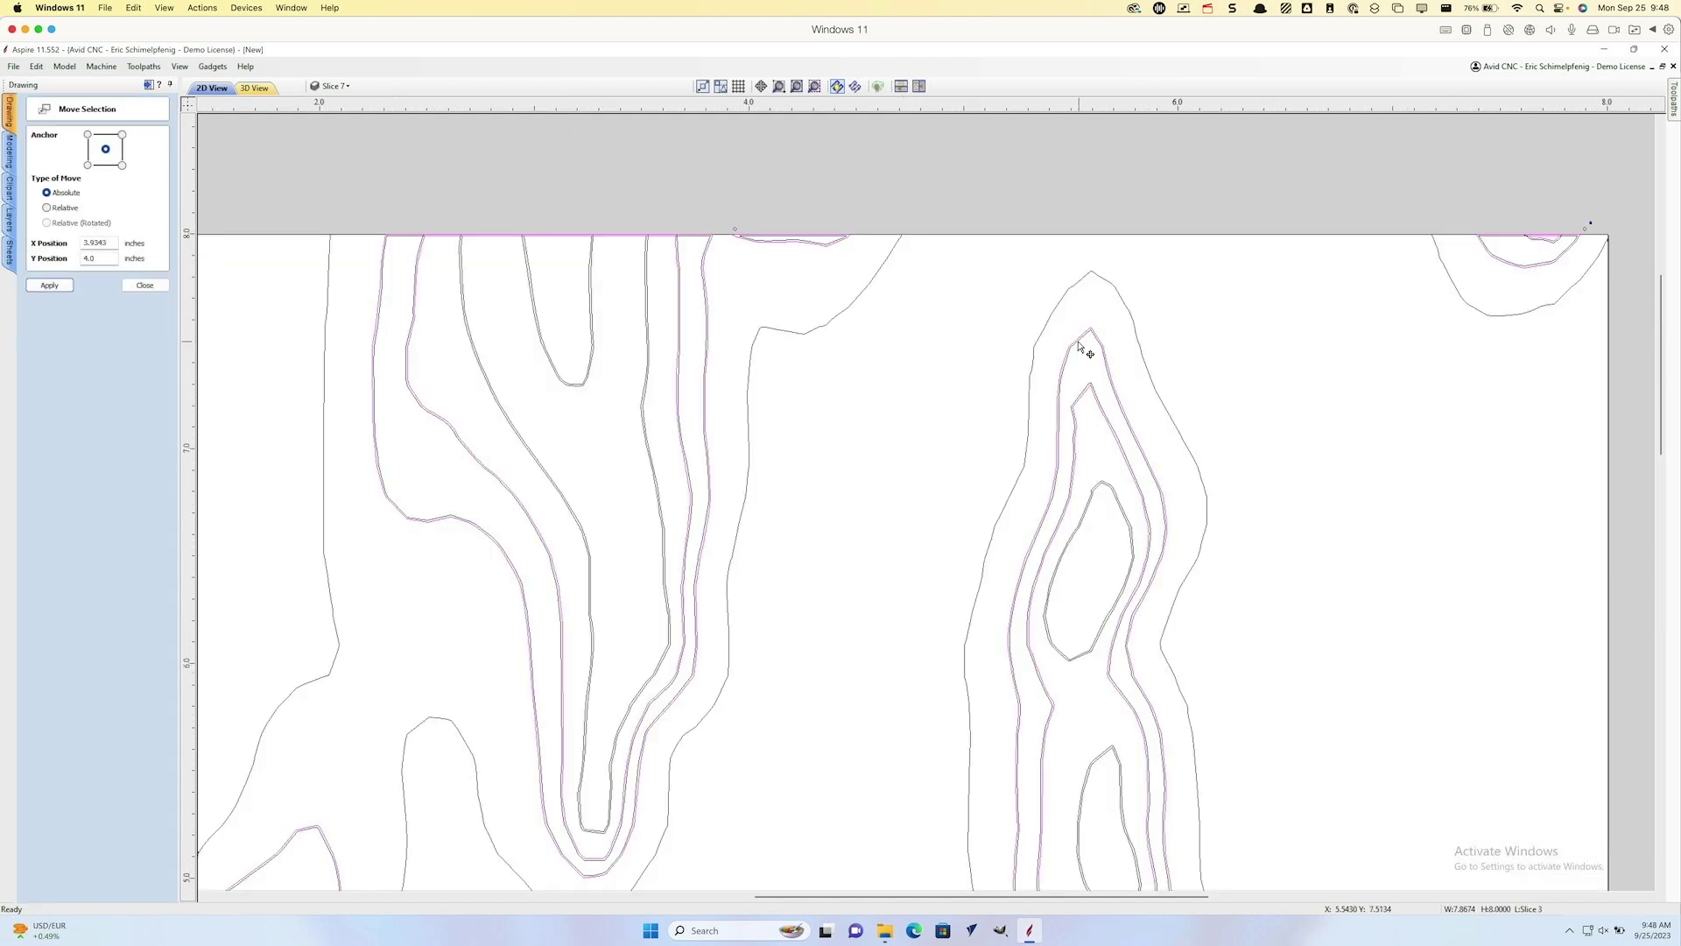
pyautogui.rightClick(1077, 375)
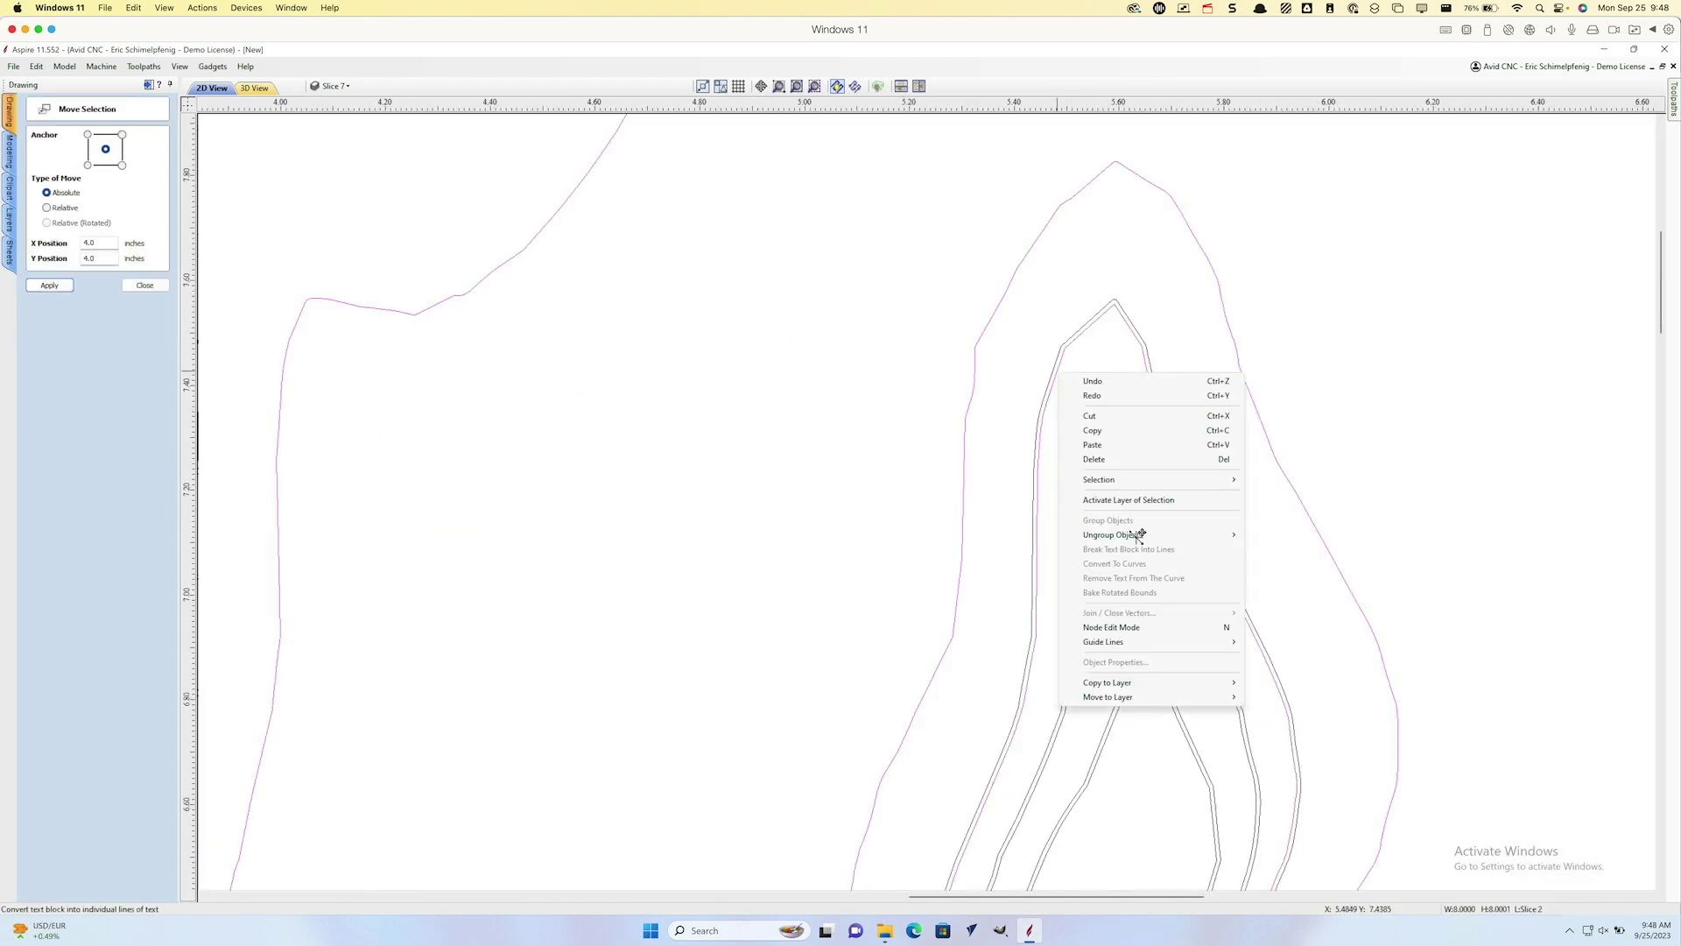
pyautogui.scroll(-2, 1039, 464)
pyautogui.scroll(3, 963, 490)
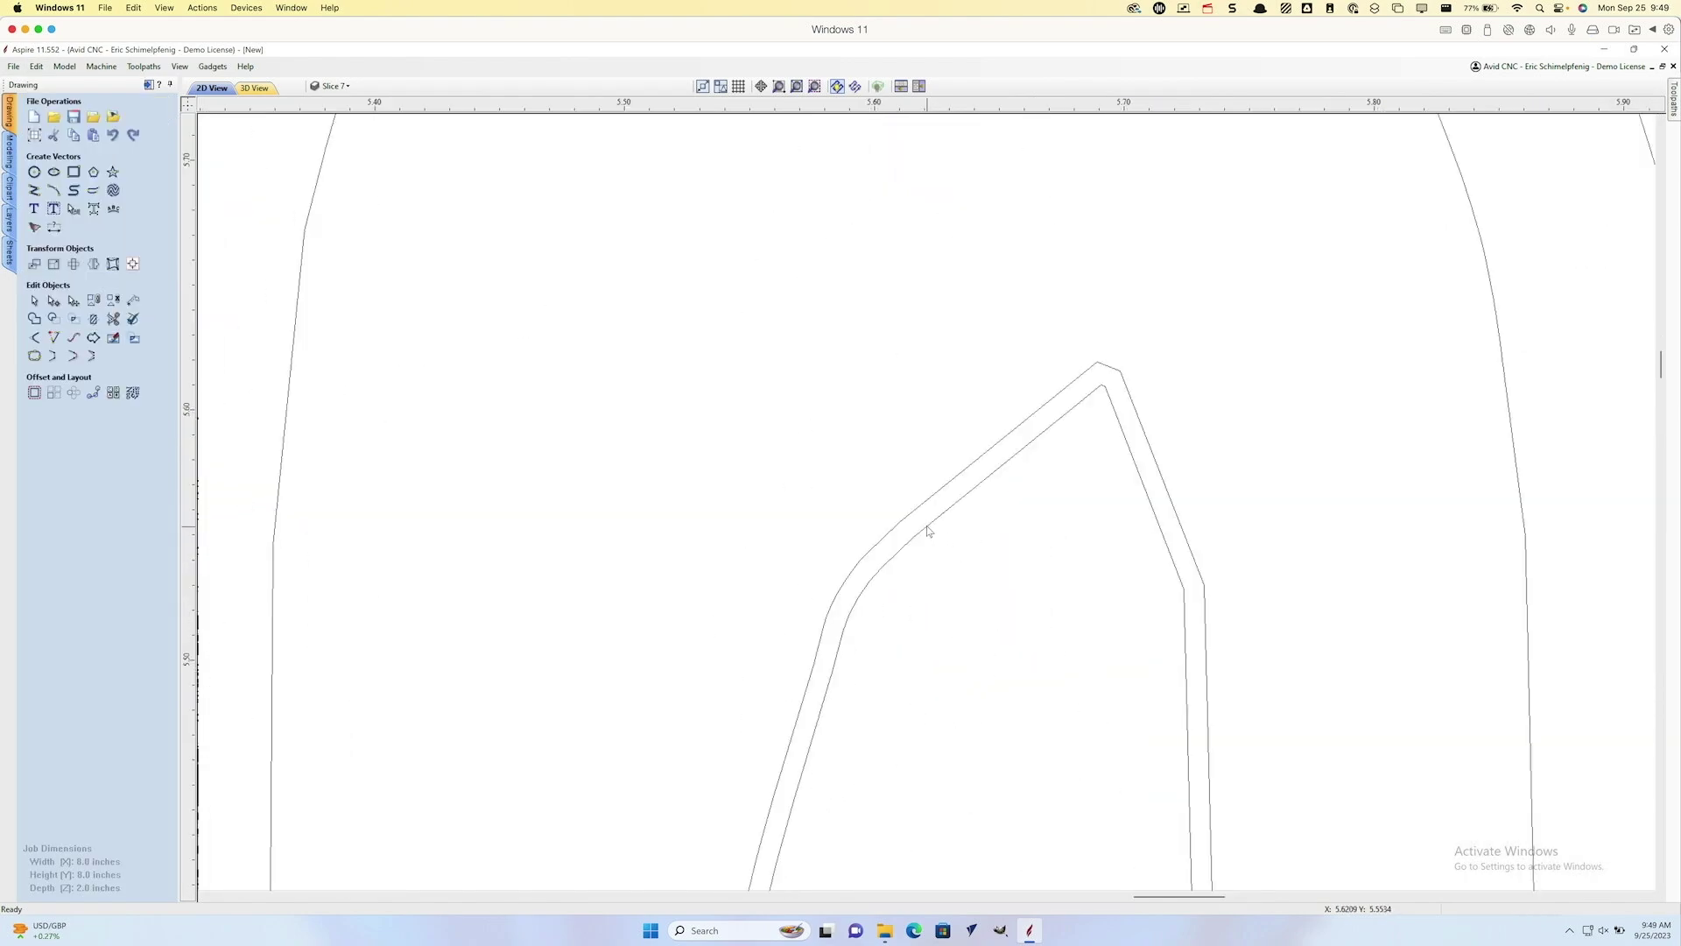
pyautogui.scroll(-3, 732, 552)
pyautogui.scroll(2, 762, 392)
pyautogui.scroll(-3, 762, 391)
pyautogui.scroll(3, 675, 687)
pyautogui.scroll(-3, 919, 274)
pyautogui.scroll(1, 819, 262)
pyautogui.scroll(-3, 820, 263)
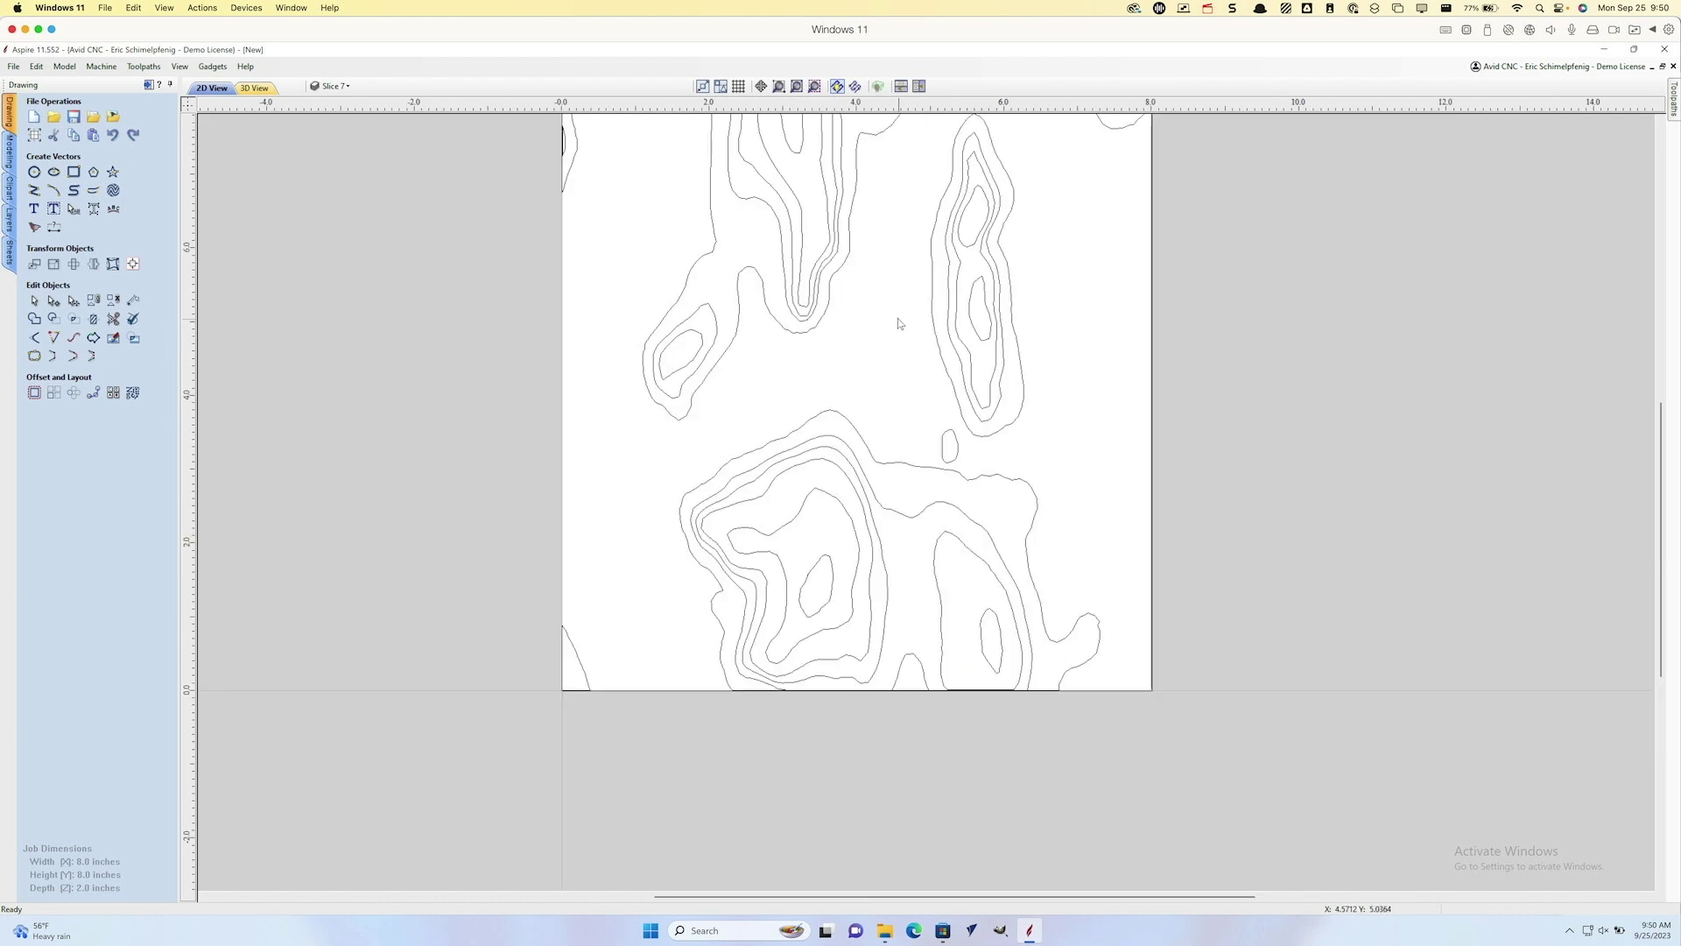
pyautogui.moveTo(897, 323); pyautogui.dragTo(890, 440, button='middle')
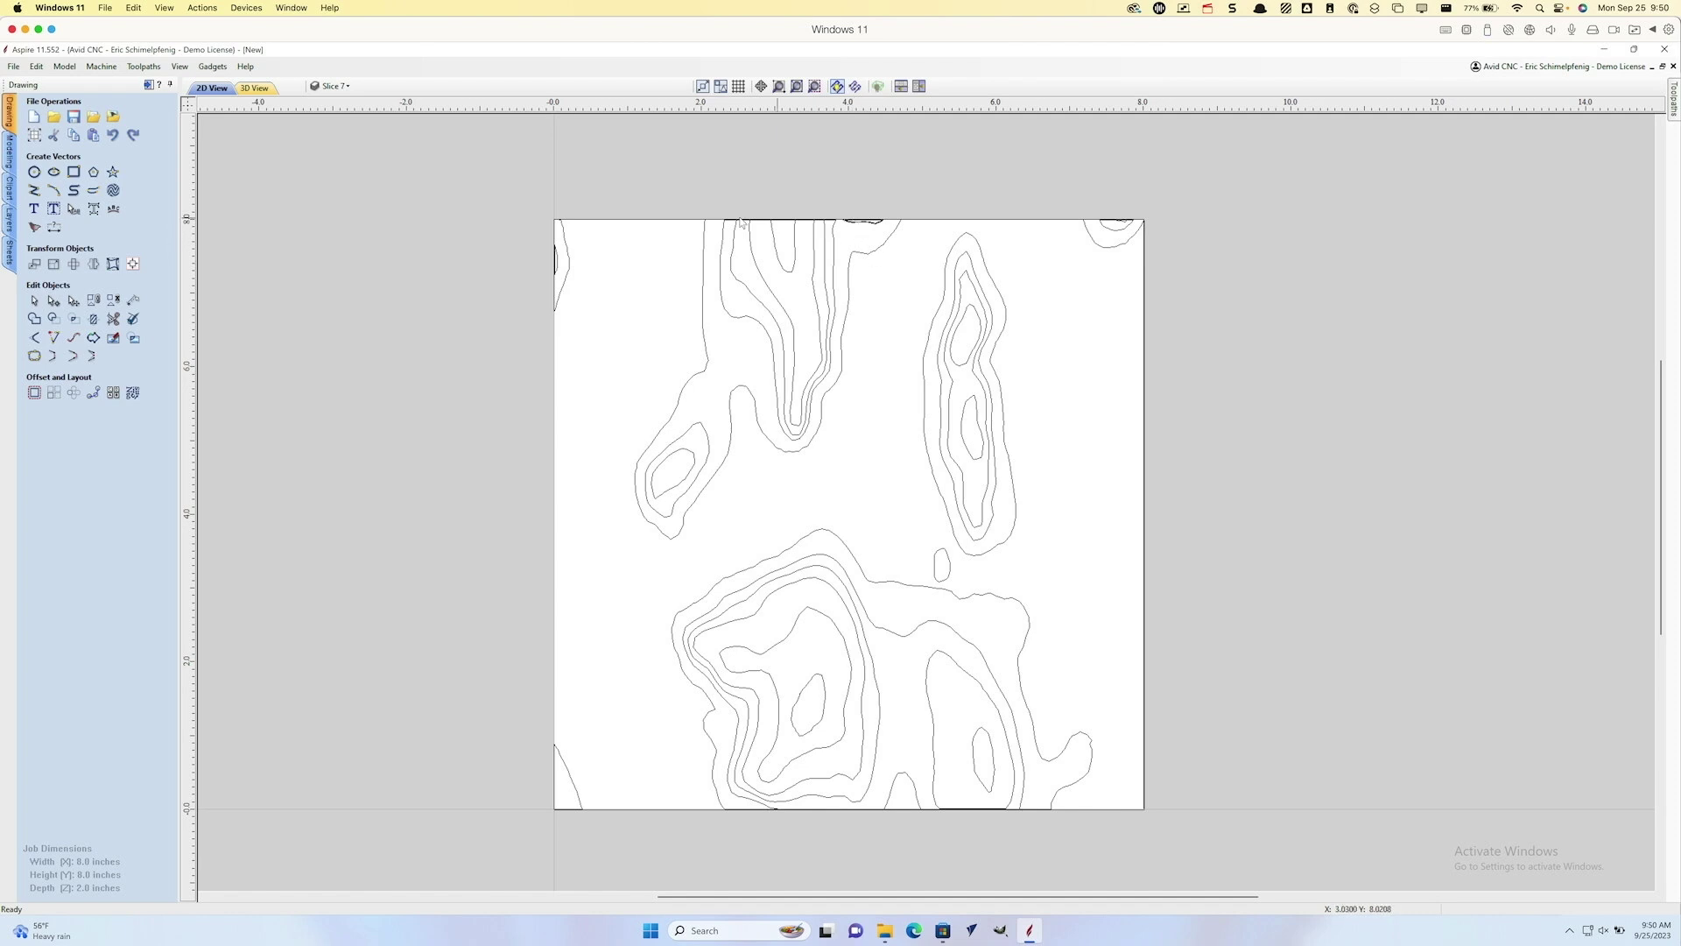
# Step: Remove the small duplicate outline nested in the sliver contour on the job's upper edge, around X 4.2
pyautogui.click(703, 293)
pyautogui.click(570, 261)
pyautogui.click(595, 378)
pyautogui.scroll(2, 718, 219)
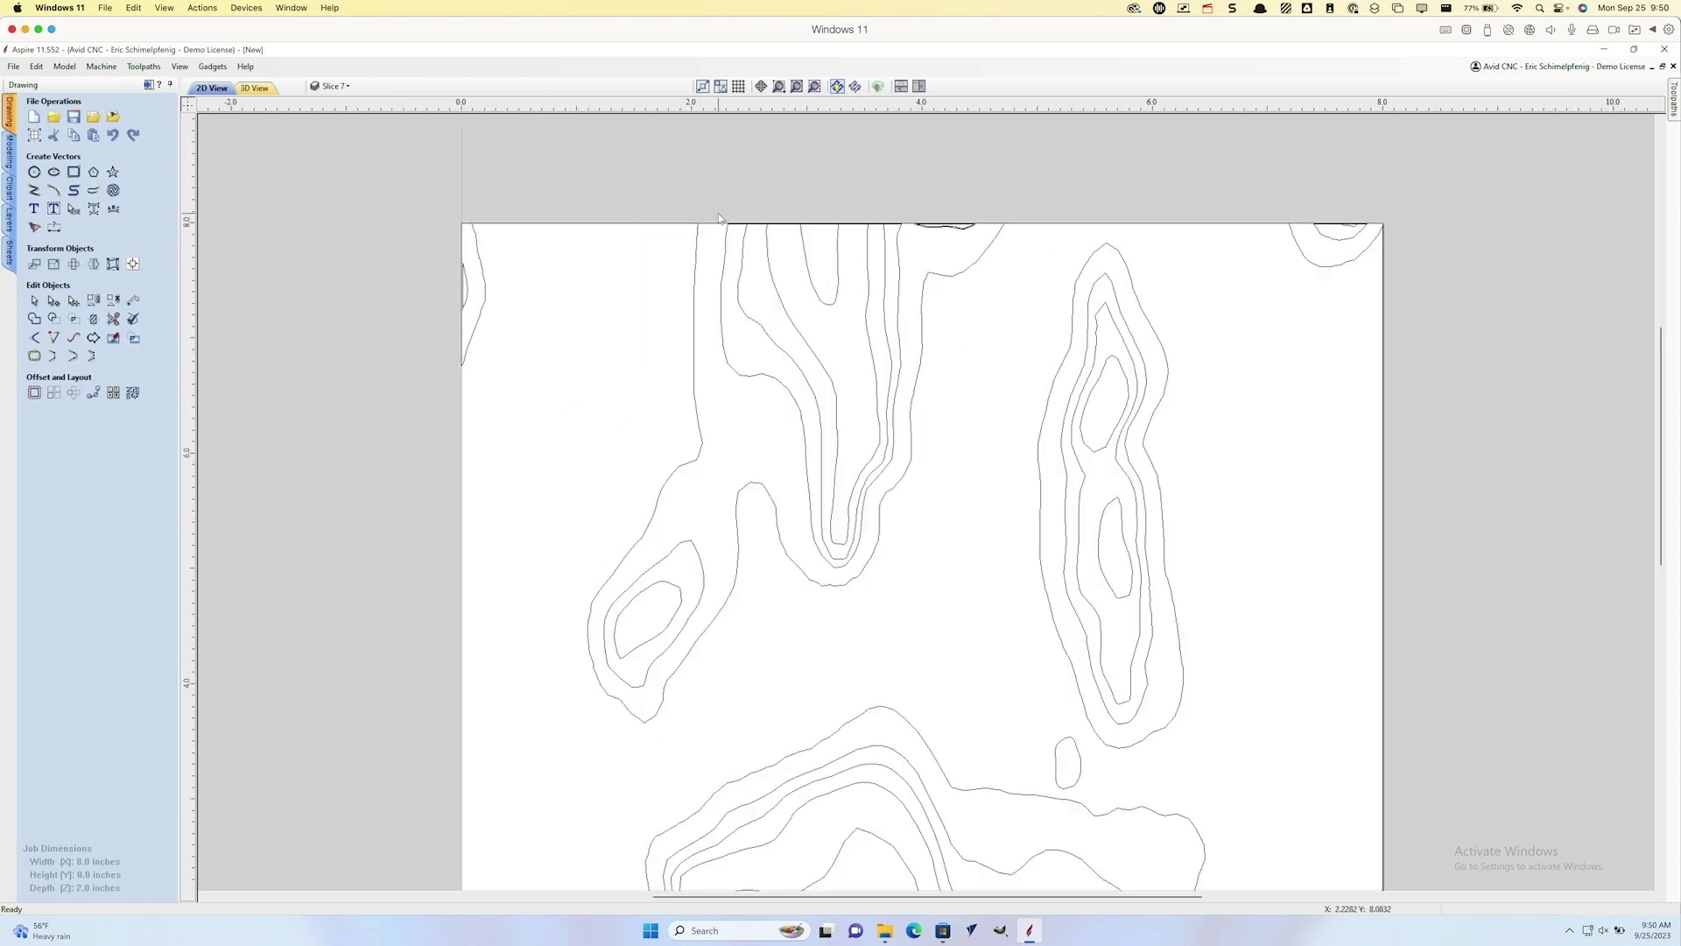
pyautogui.scroll(5, 718, 219)
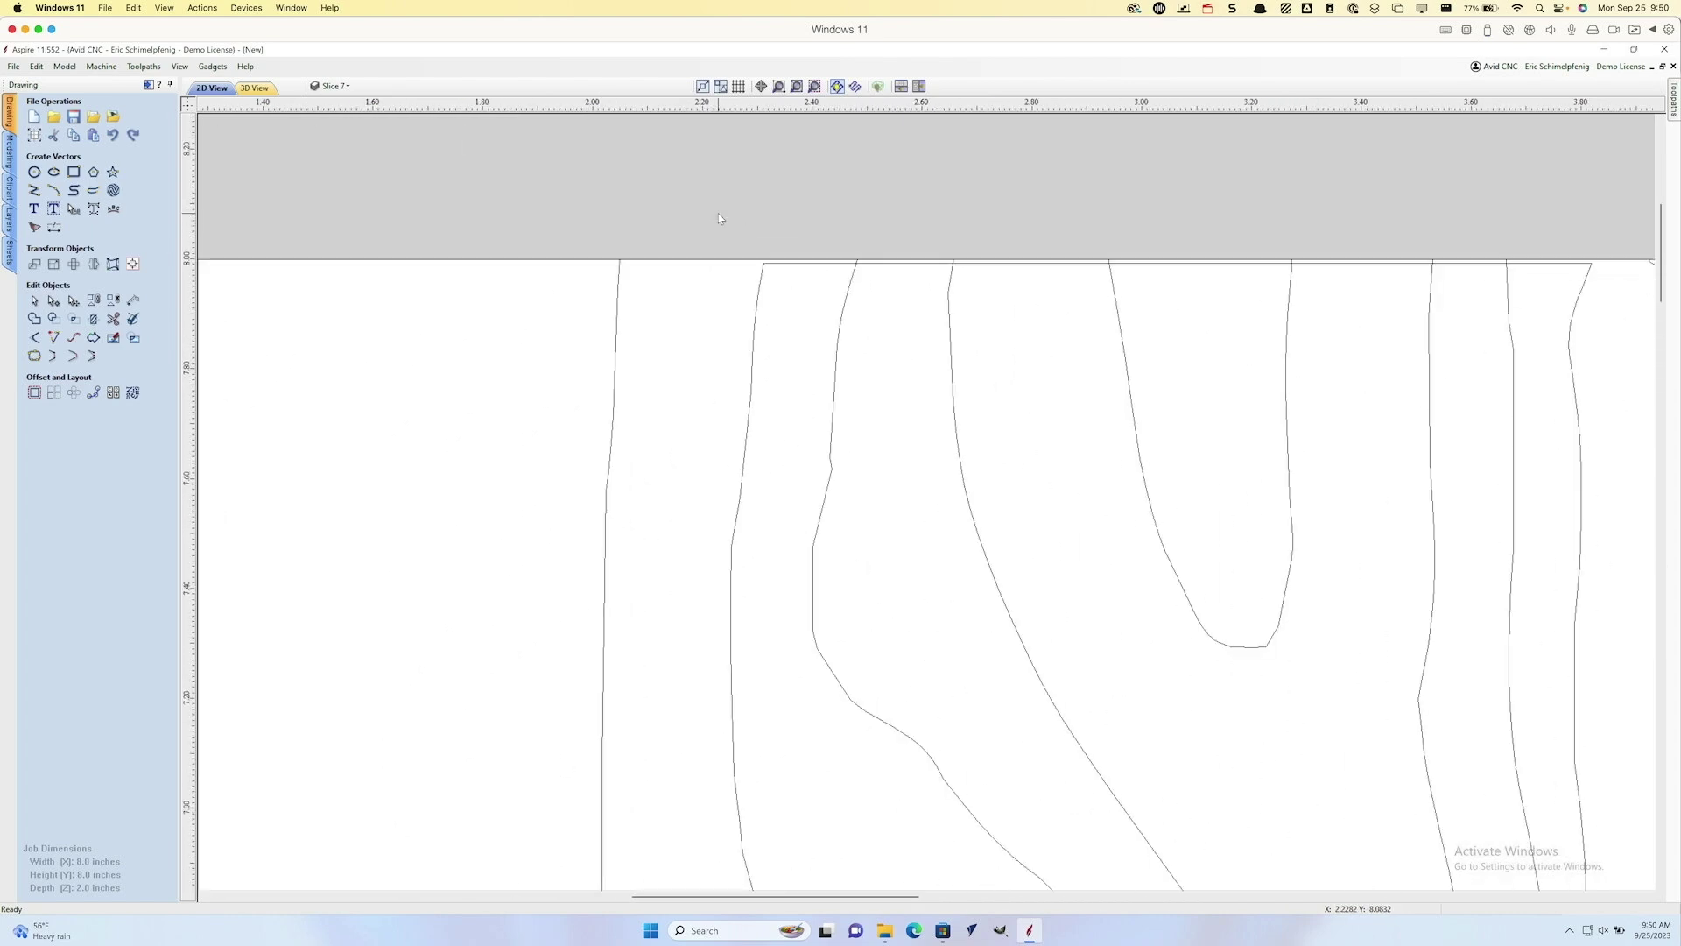
pyautogui.click(824, 265)
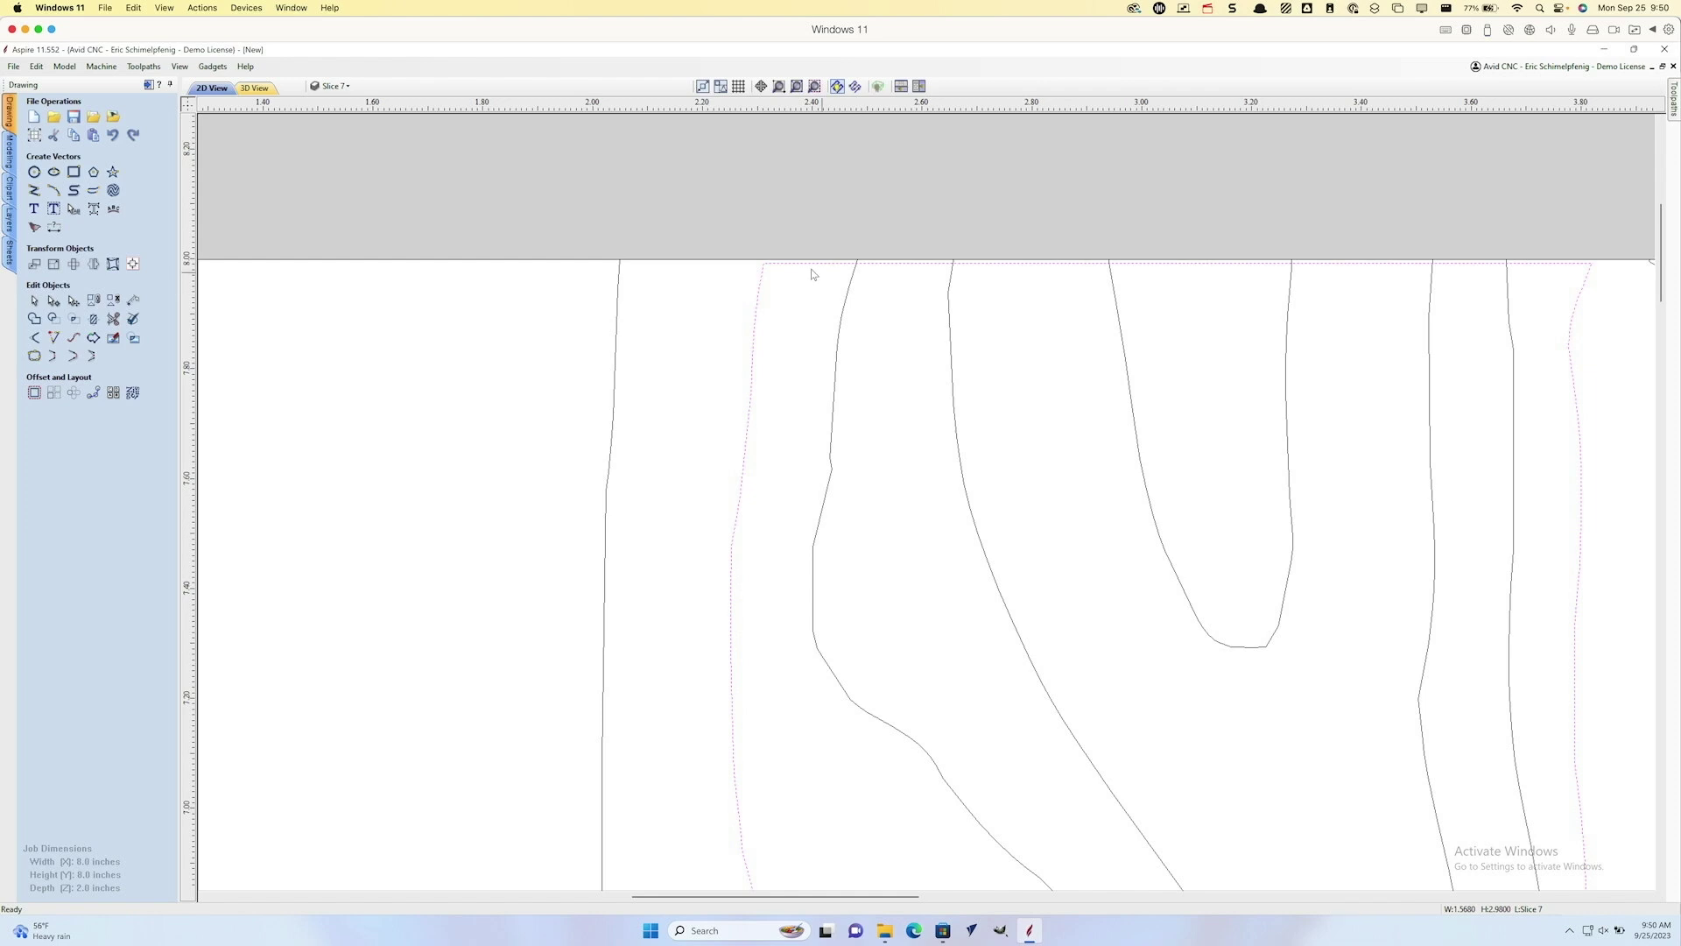
pyautogui.hscroll(10, 1143, 366)
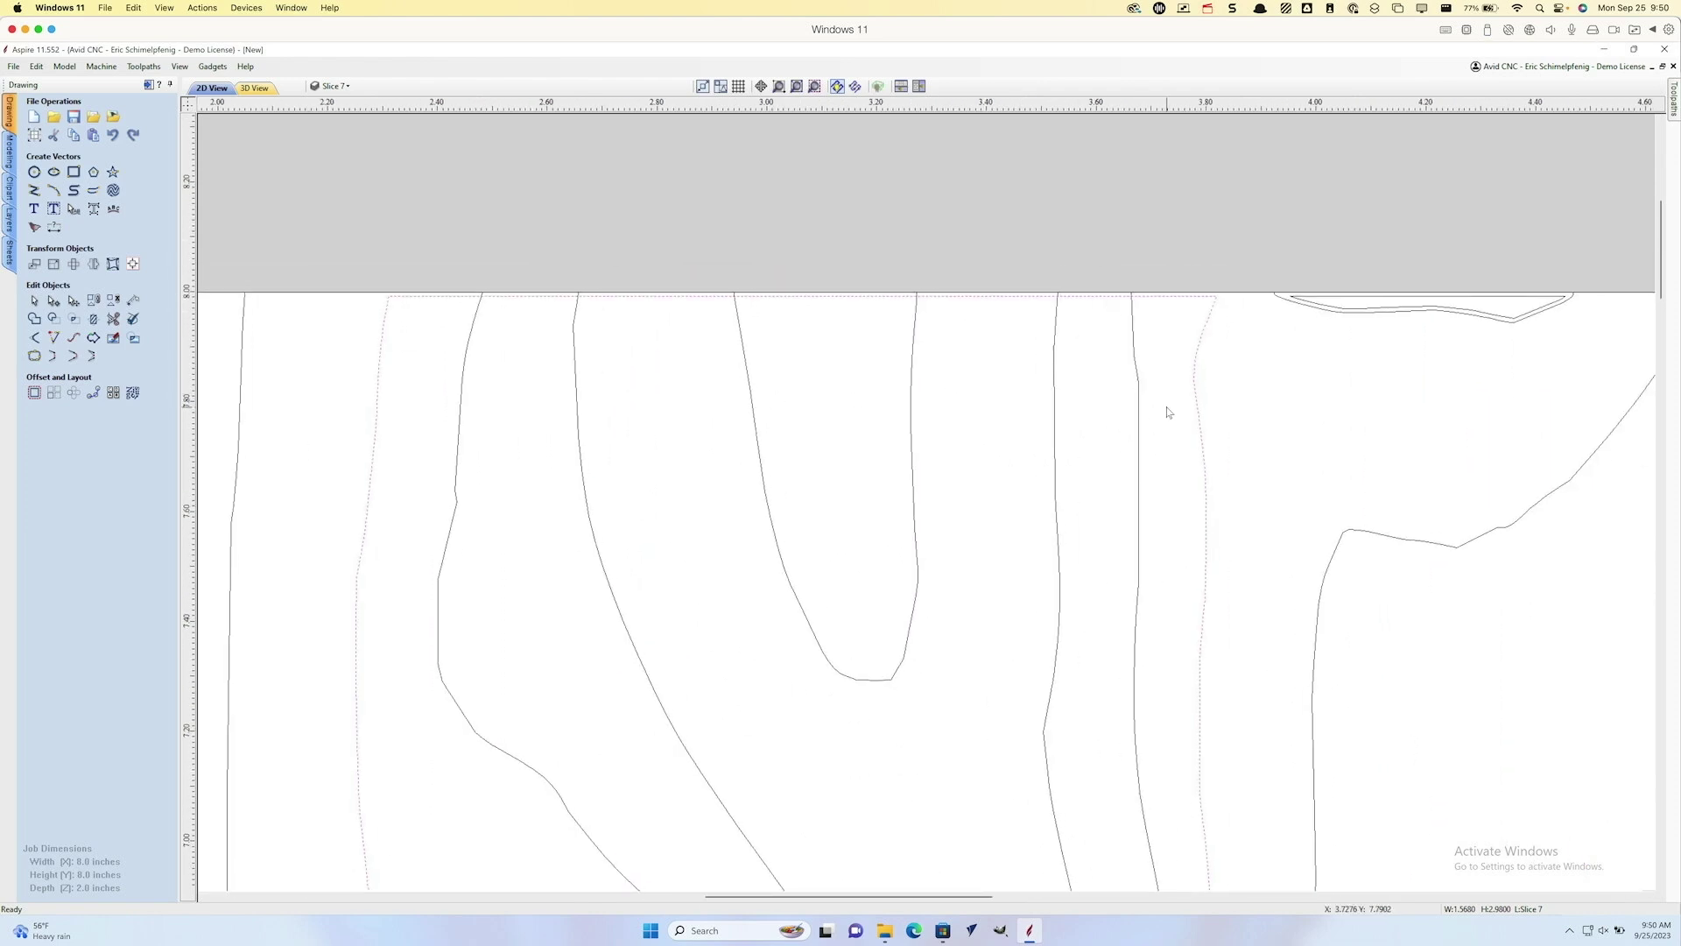
pyautogui.click(1074, 300)
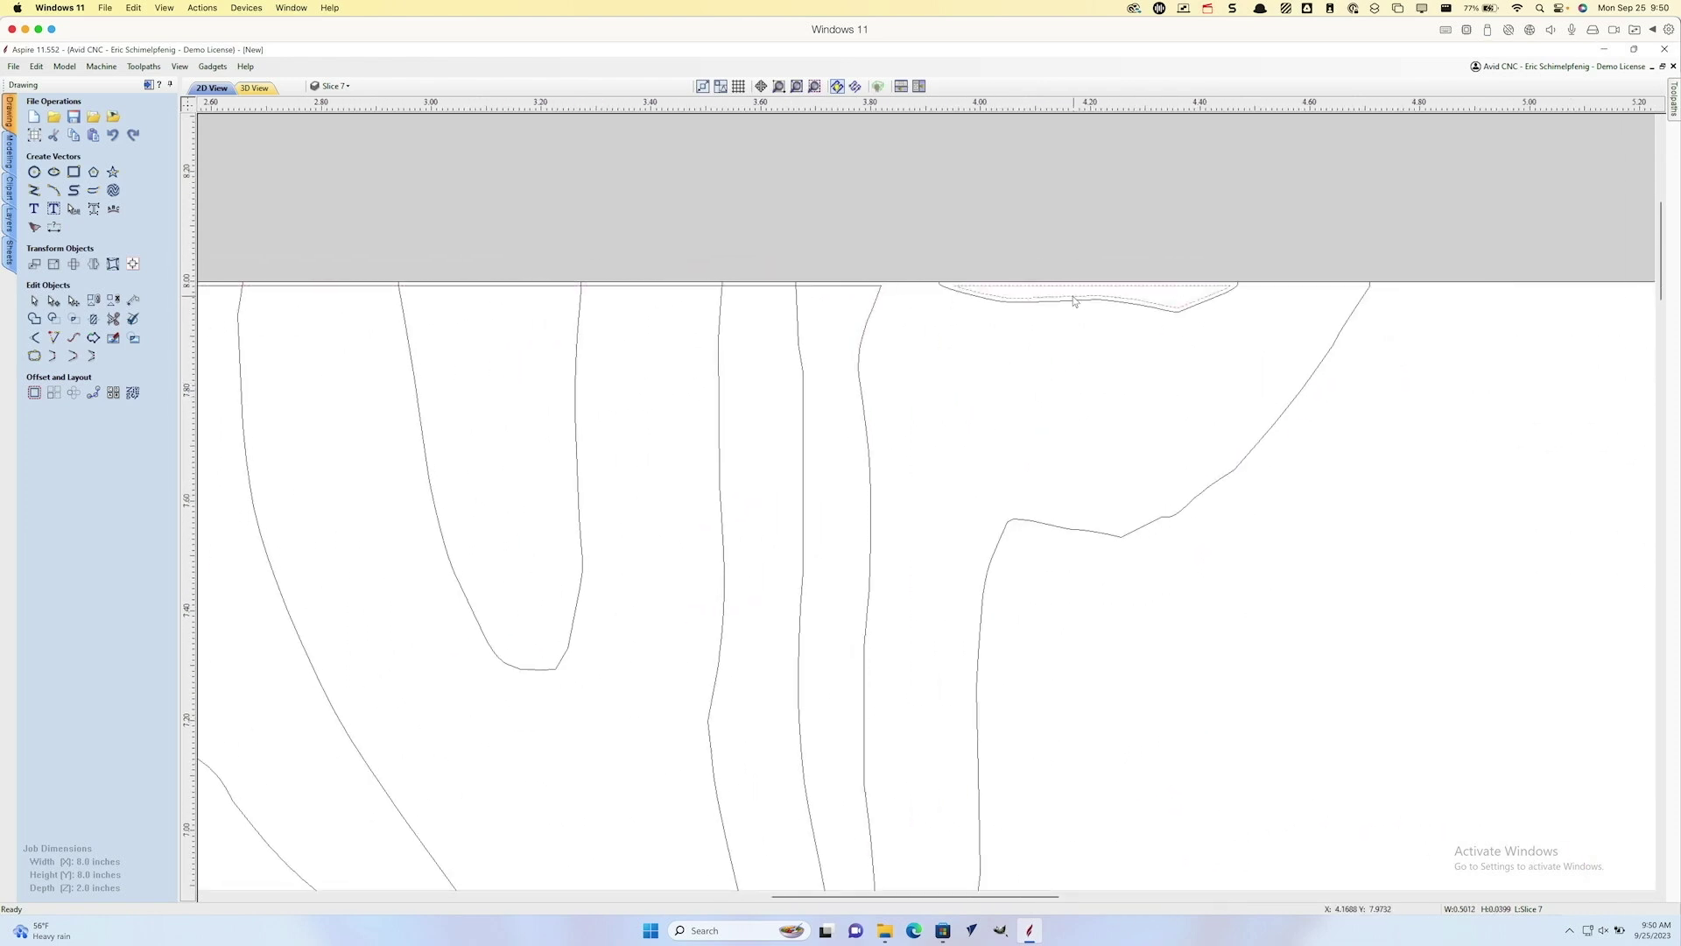
pyautogui.click(1074, 300)
pyautogui.hscroll(15, 1115, 357)
pyautogui.scroll(-3, 1115, 356)
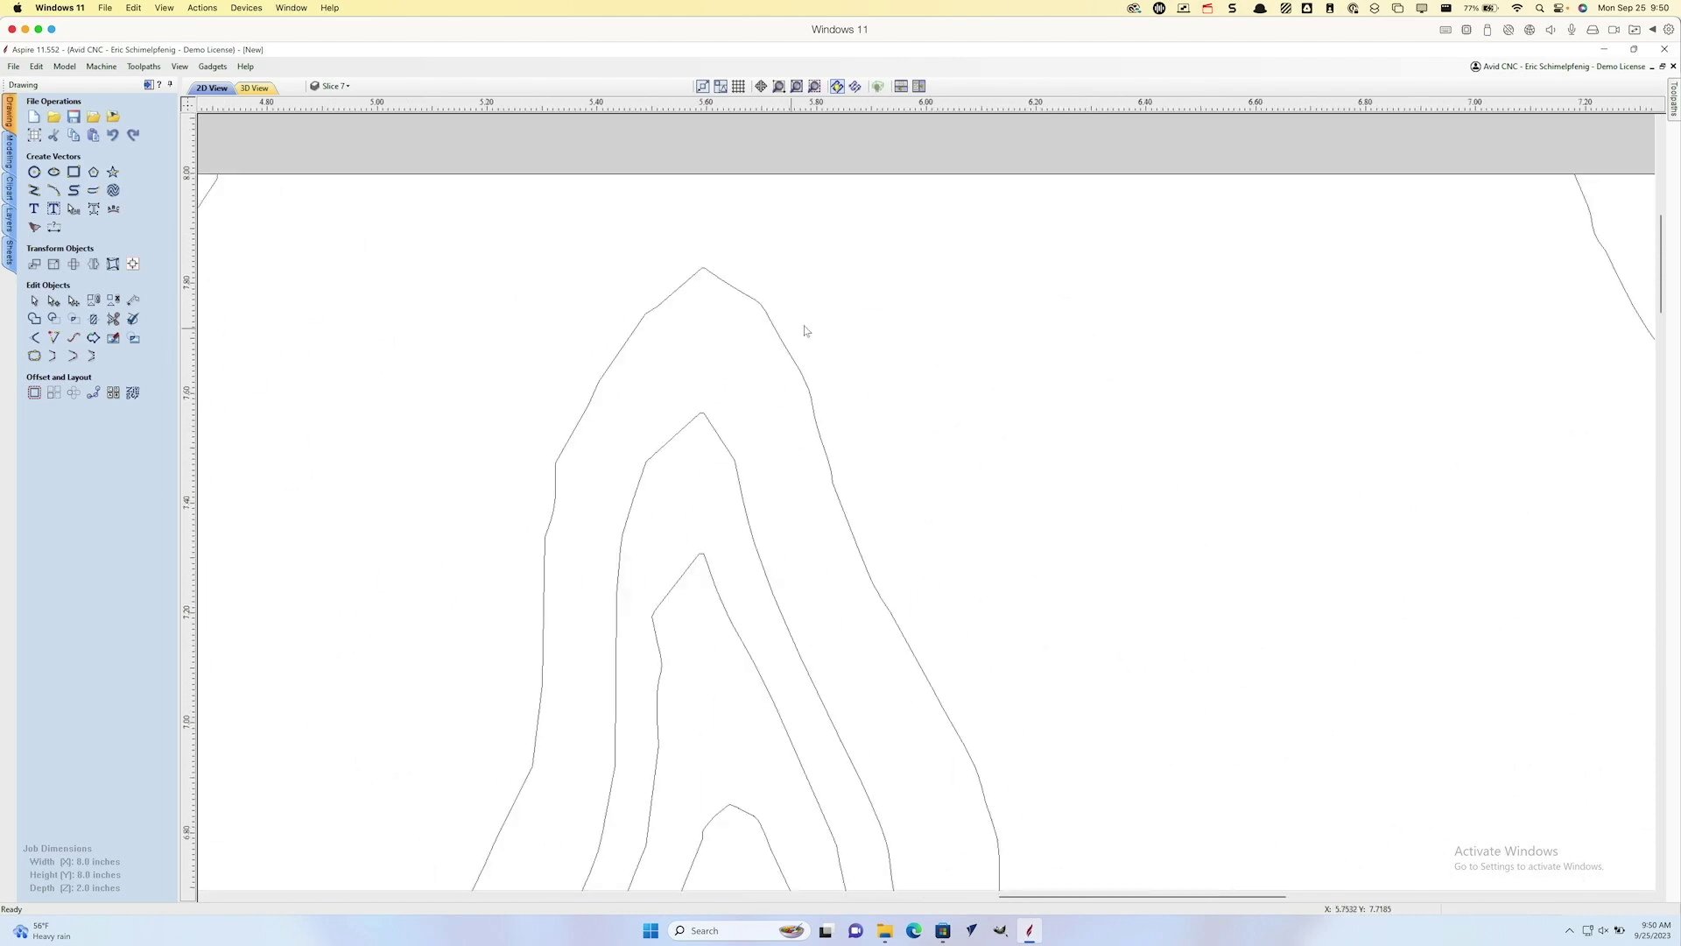
# Step: Node-edit the wide contour at the upper edge, moving both of its top corner nodes up to the job boundary at Y 8.0
pyautogui.hscroll(-13, 1007, 375)
pyautogui.scroll(2, 1007, 375)
pyautogui.hscroll(-6, 726, 356)
pyautogui.scroll(1, 727, 357)
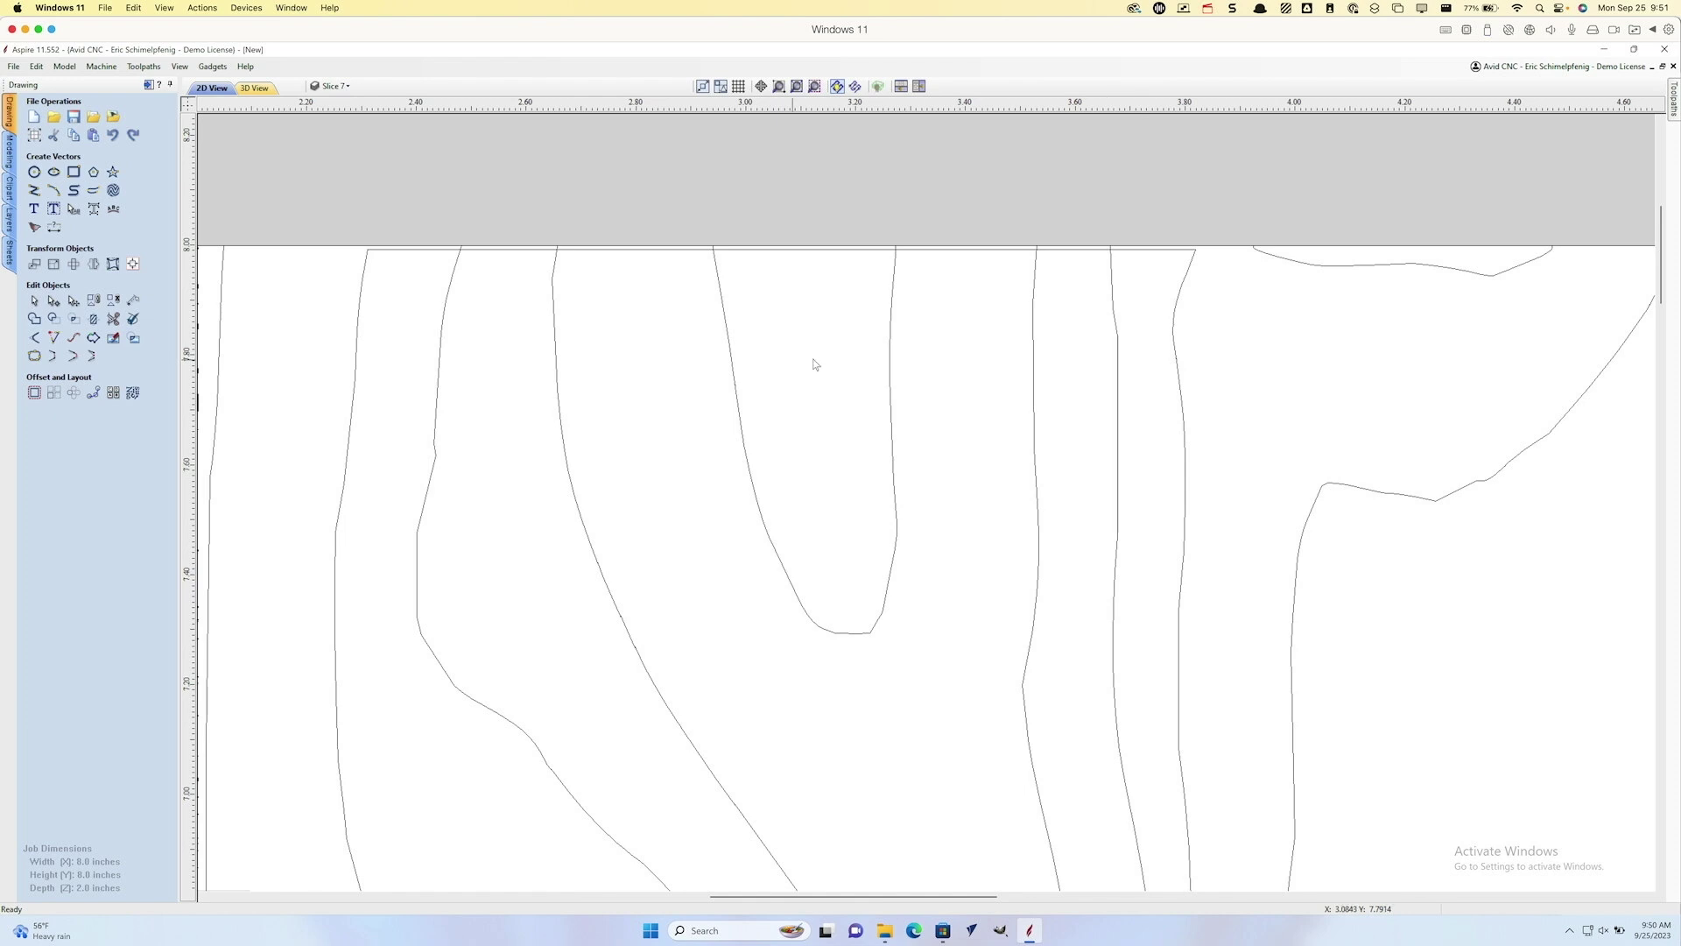
pyautogui.click(783, 261)
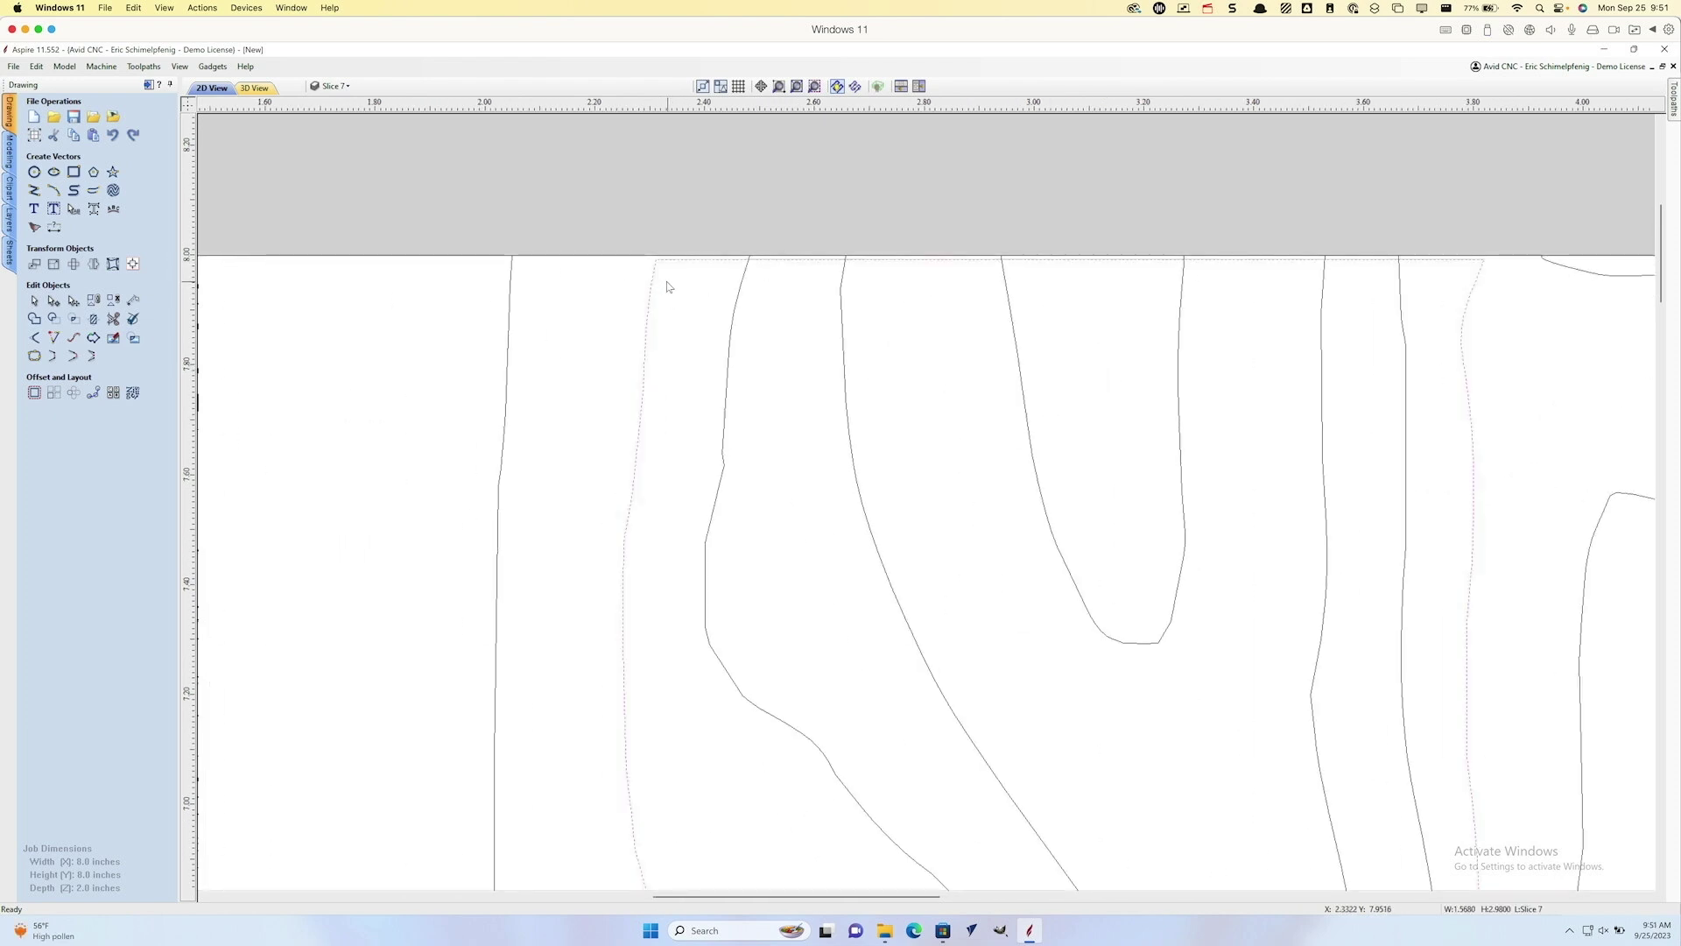
pyautogui.press('n')
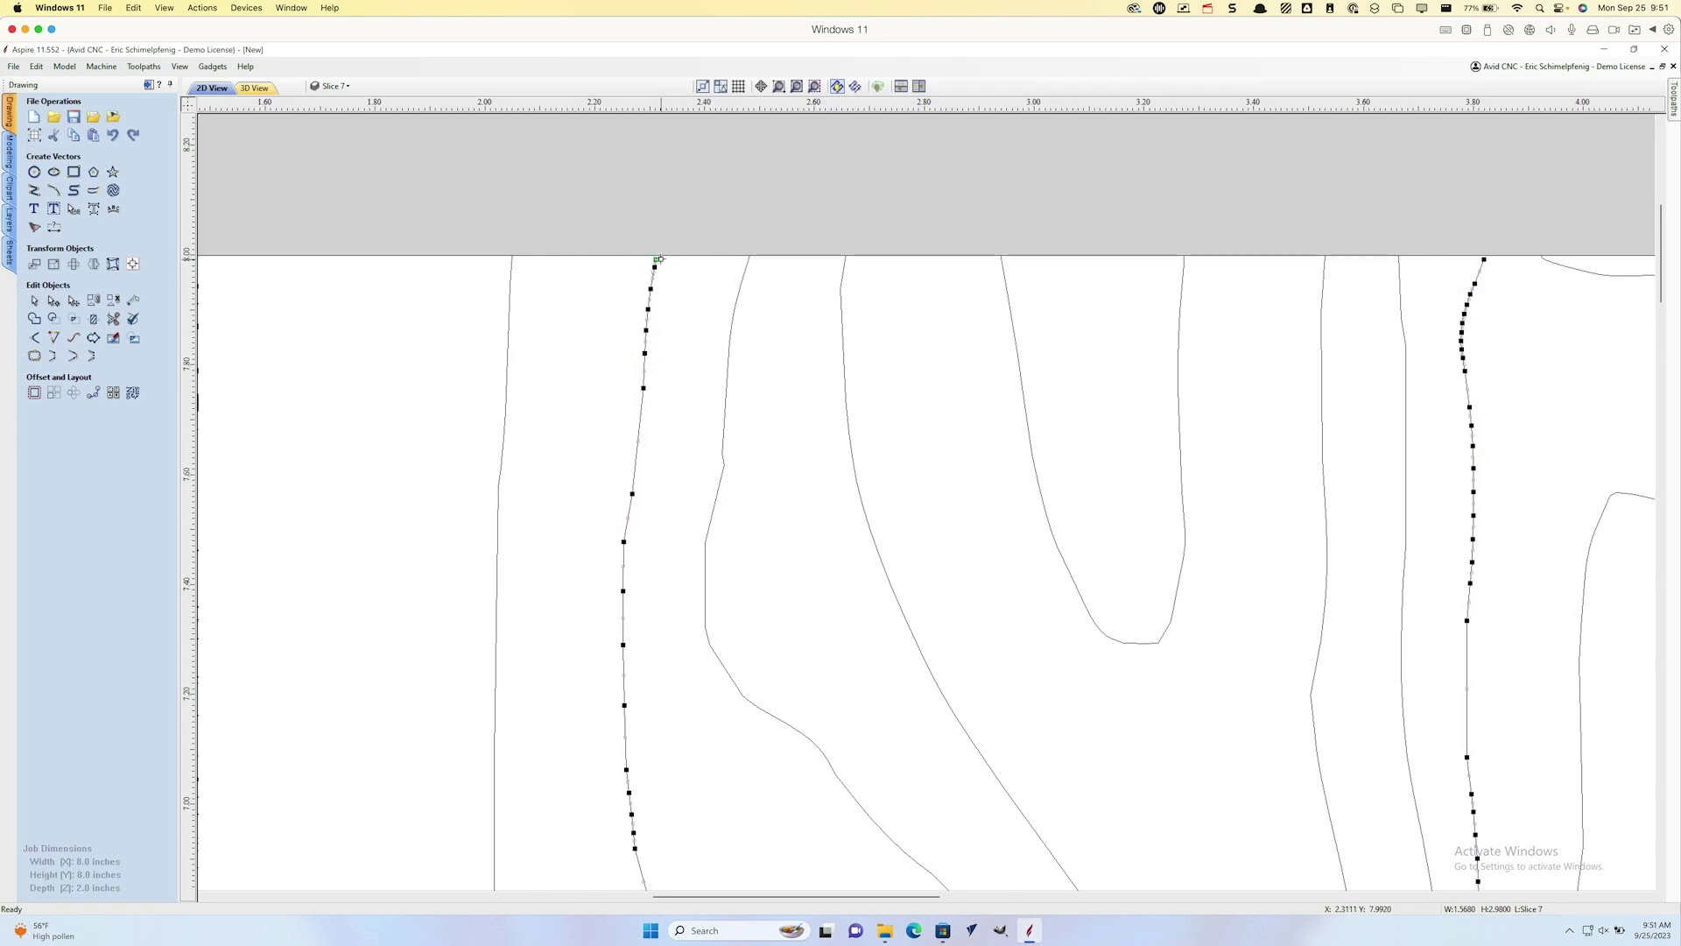
pyautogui.scroll(4, 659, 259)
pyautogui.moveTo(641, 260); pyautogui.dragTo(644, 244)
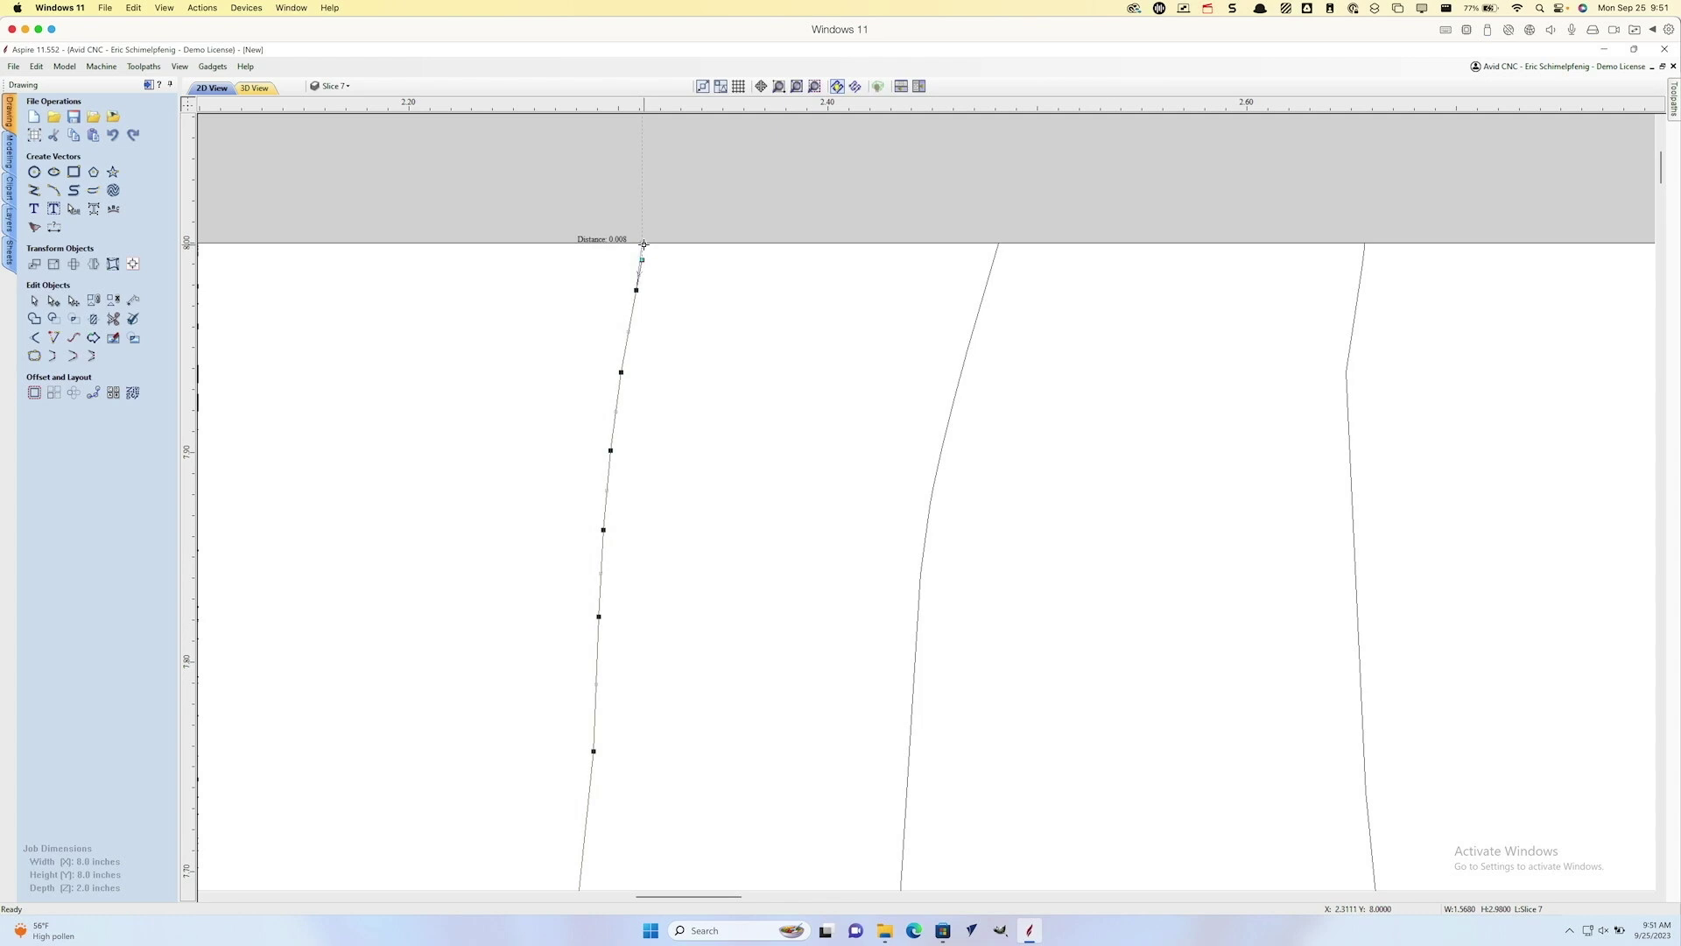
pyautogui.click(660, 266)
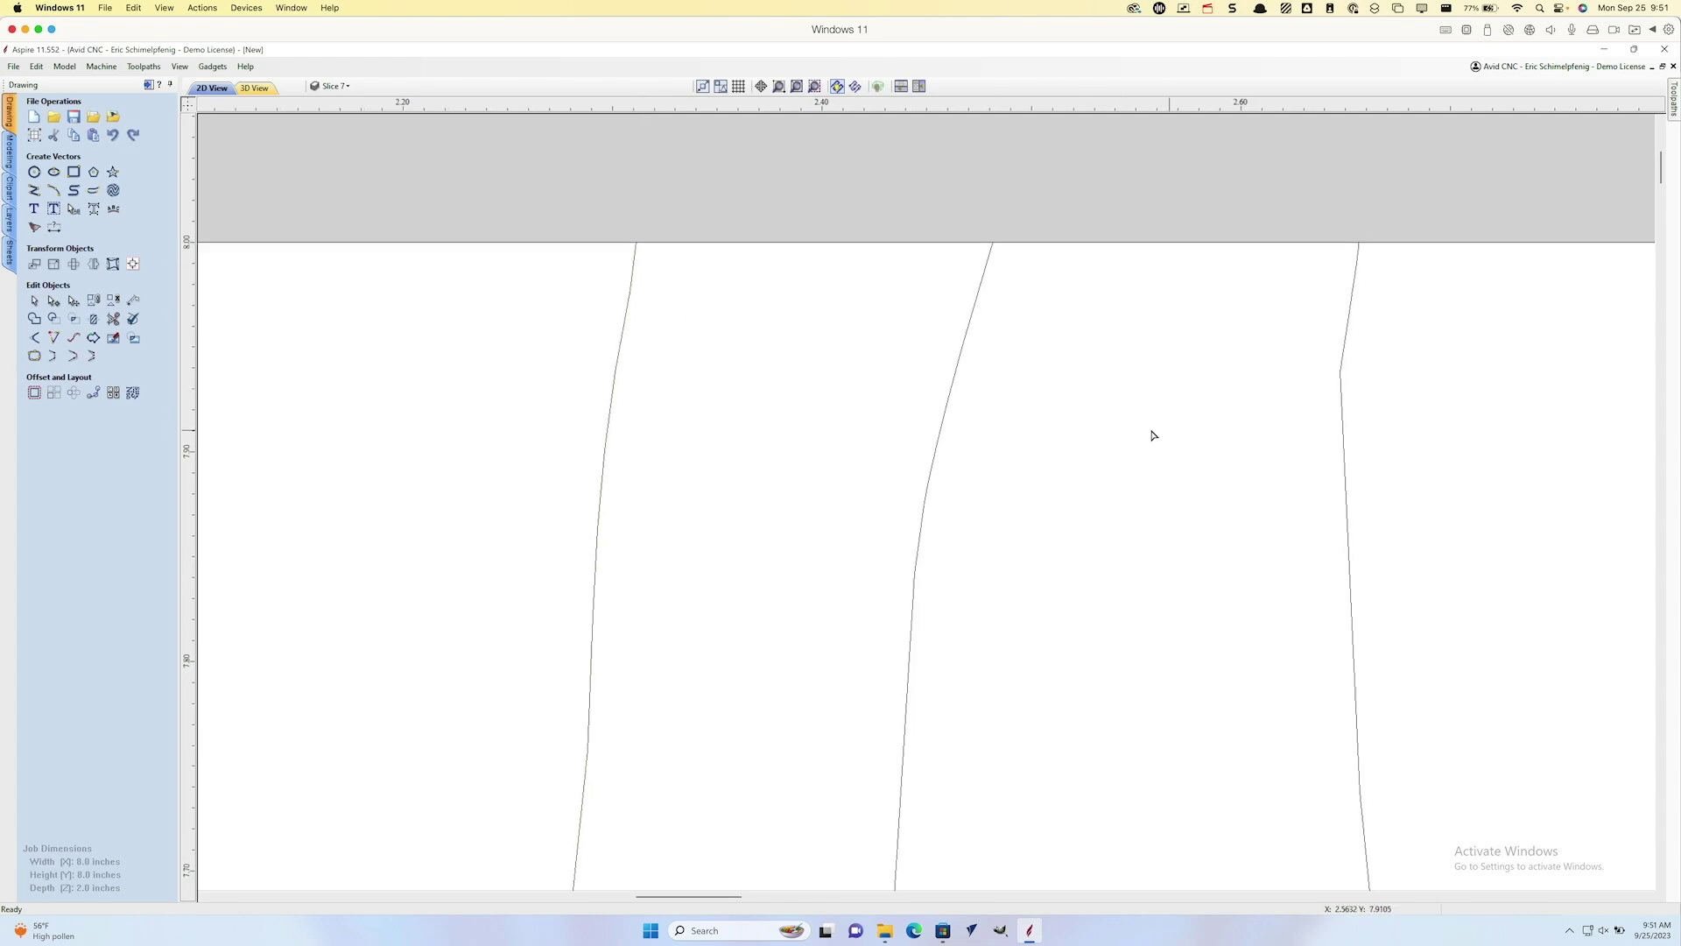
pyautogui.hscroll(15, 1152, 435)
pyautogui.hscroll(3, 705, 358)
pyautogui.click(1075, 221)
pyautogui.moveTo(1075, 215); pyautogui.dragTo(1075, 198)
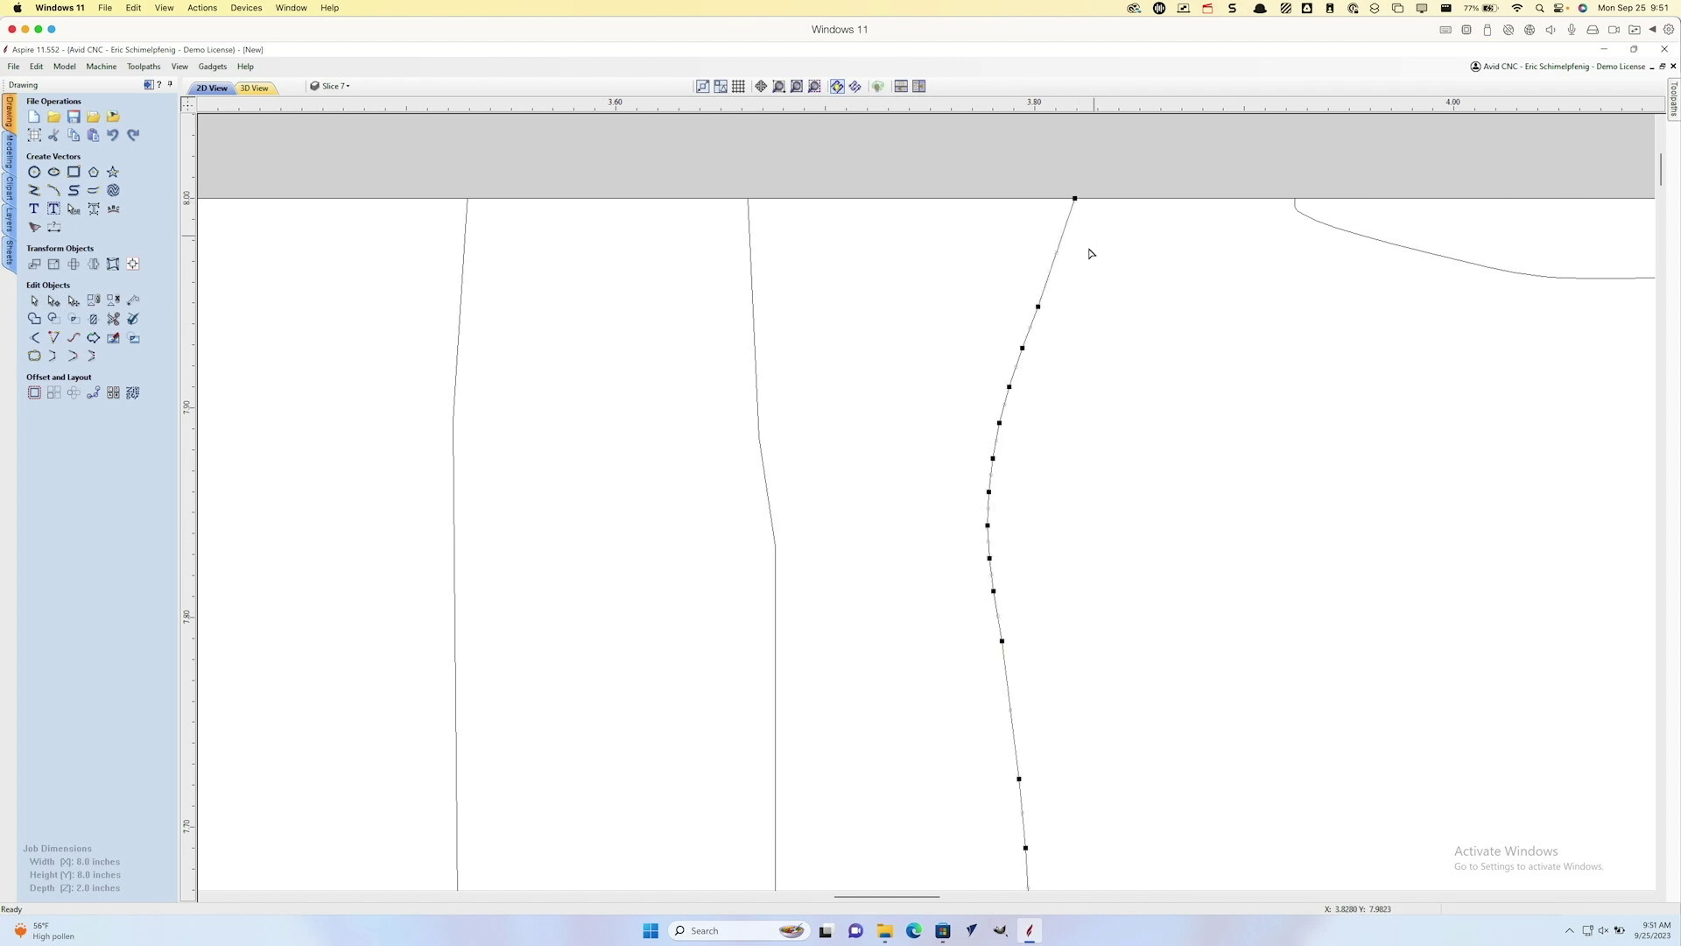
# Step: Move the end nodes of the two small nested contours near the upper-right corner onto the job's upper boundary
pyautogui.scroll(-5, 1092, 254)
pyautogui.hscroll(15, 1059, 327)
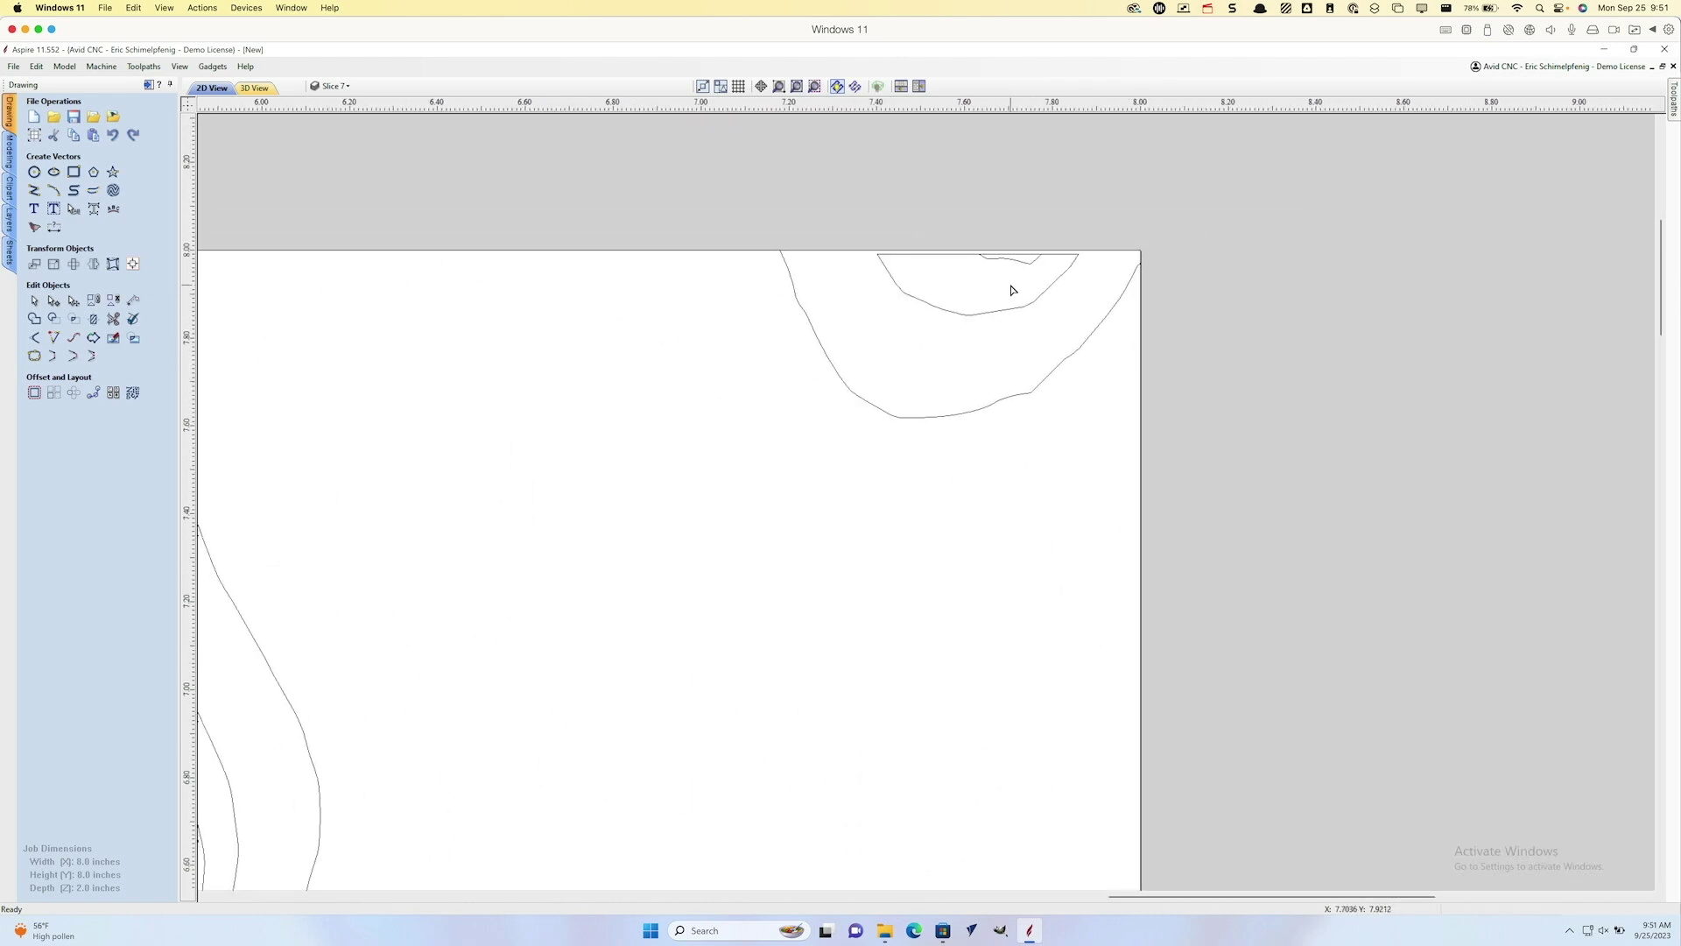
pyautogui.scroll(3, 1011, 290)
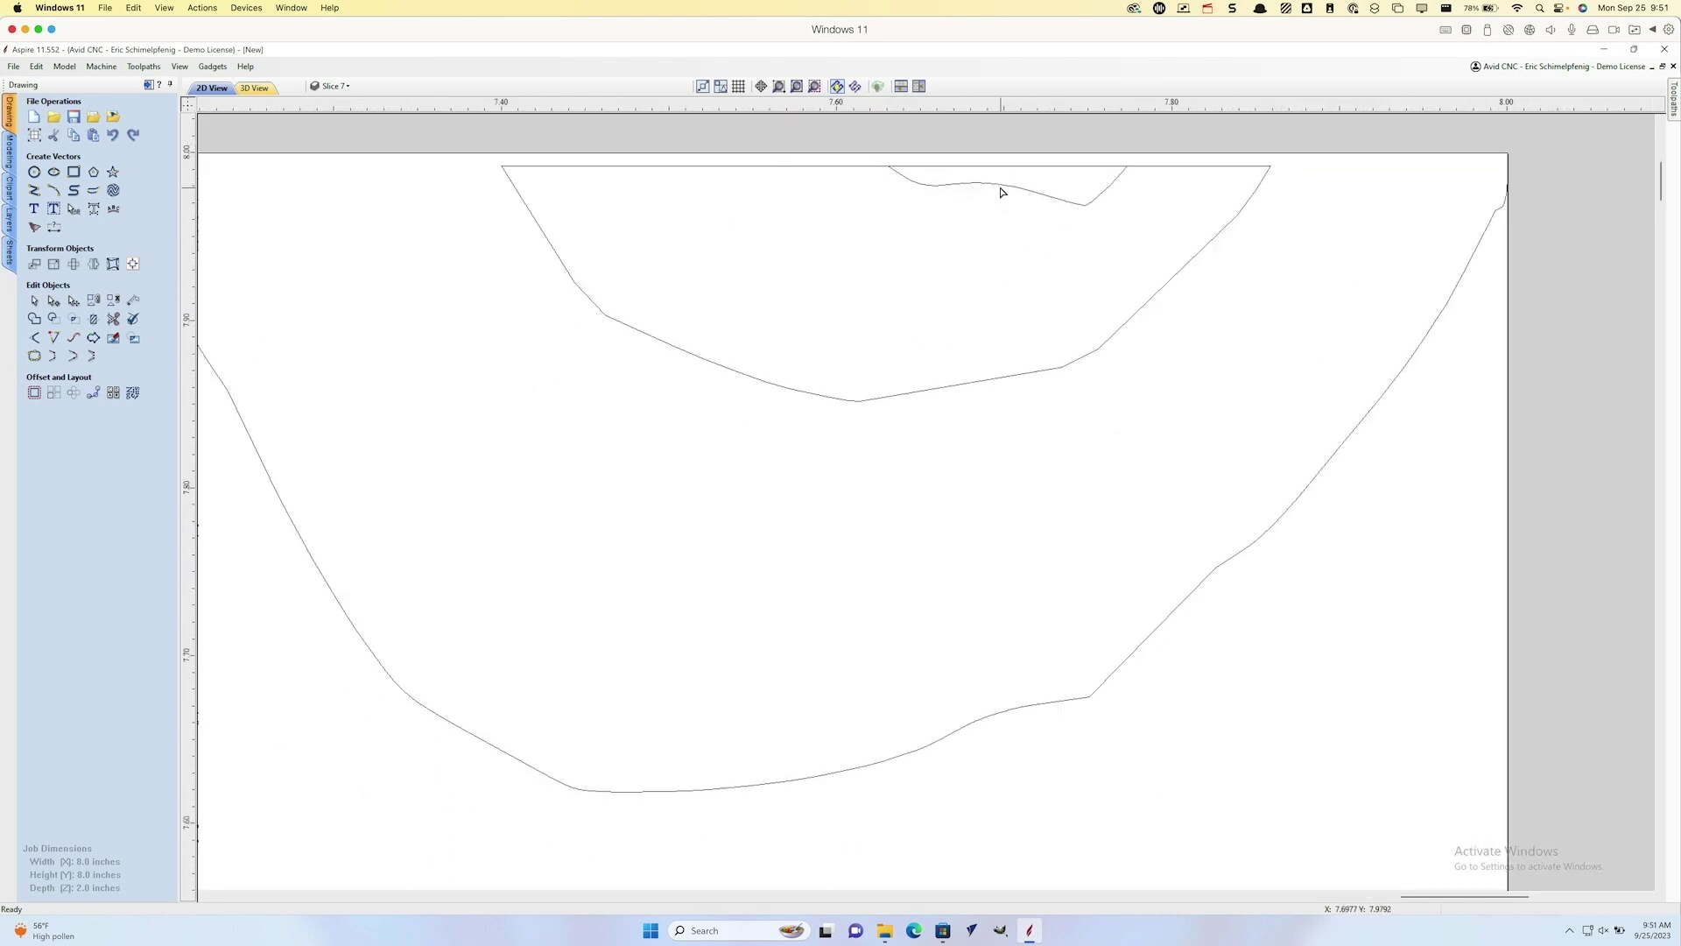
pyautogui.click(857, 168)
pyautogui.press('d')
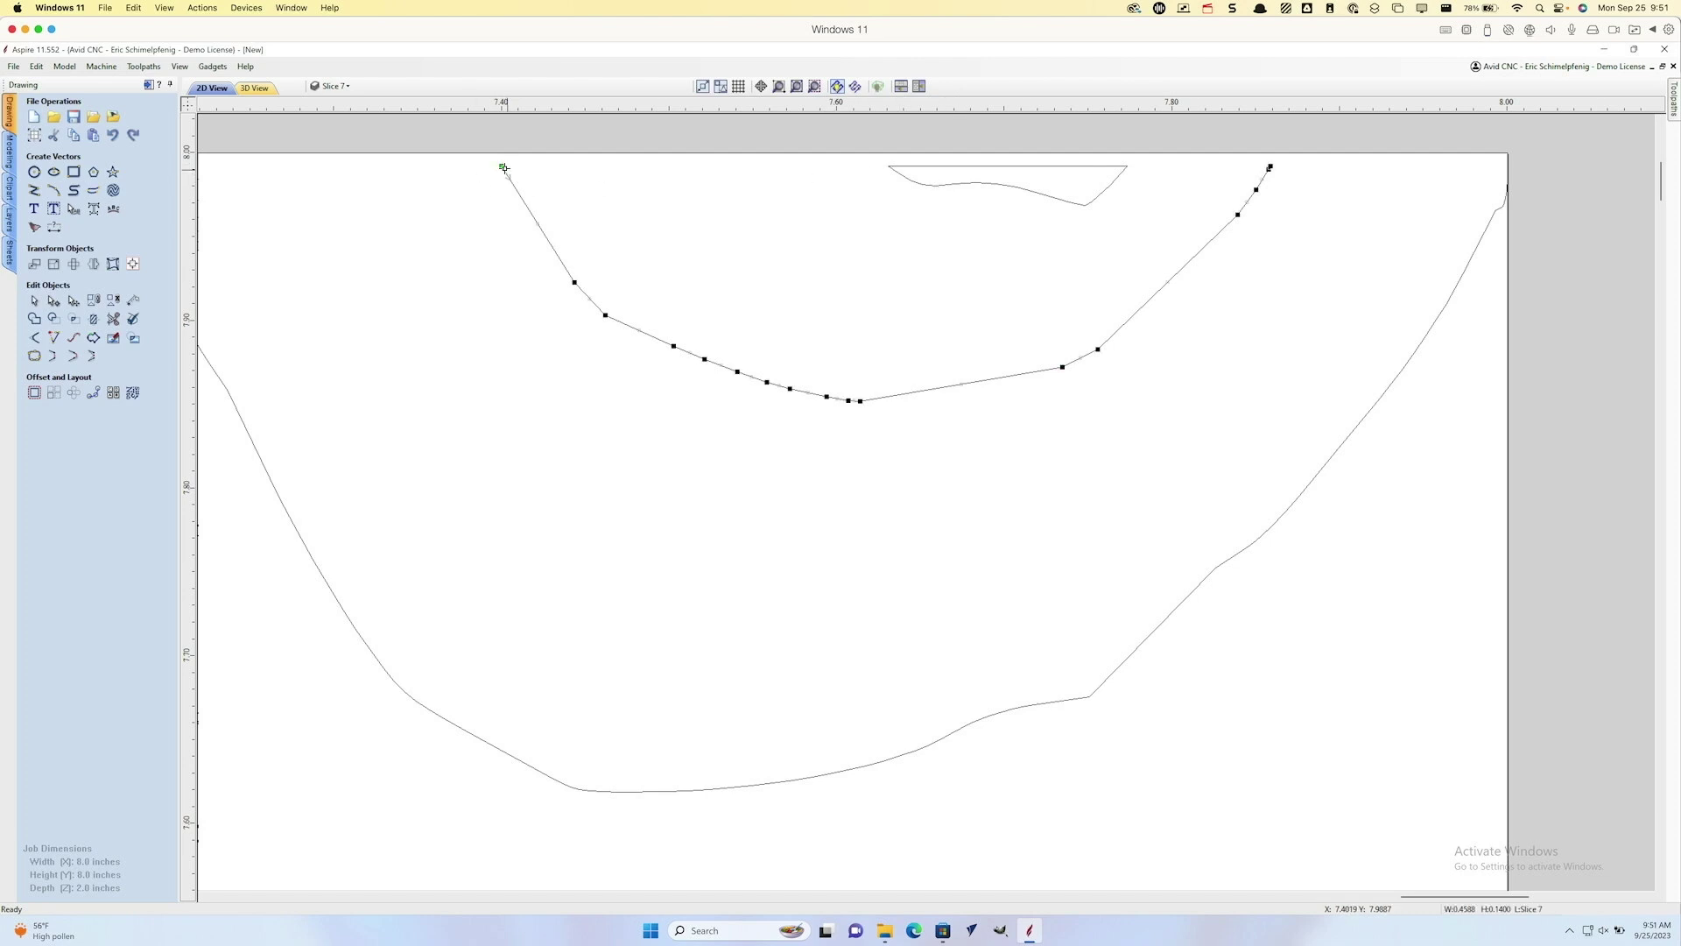
pyautogui.moveTo(500, 166); pyautogui.dragTo(501, 153)
pyautogui.moveTo(1270, 166); pyautogui.dragTo(1277, 153)
pyautogui.click(1082, 169)
pyautogui.press('Delete')
pyautogui.moveTo(1125, 165); pyautogui.dragTo(1136, 153)
pyautogui.moveTo(889, 168); pyautogui.dragTo(879, 153)
pyautogui.click(901, 215)
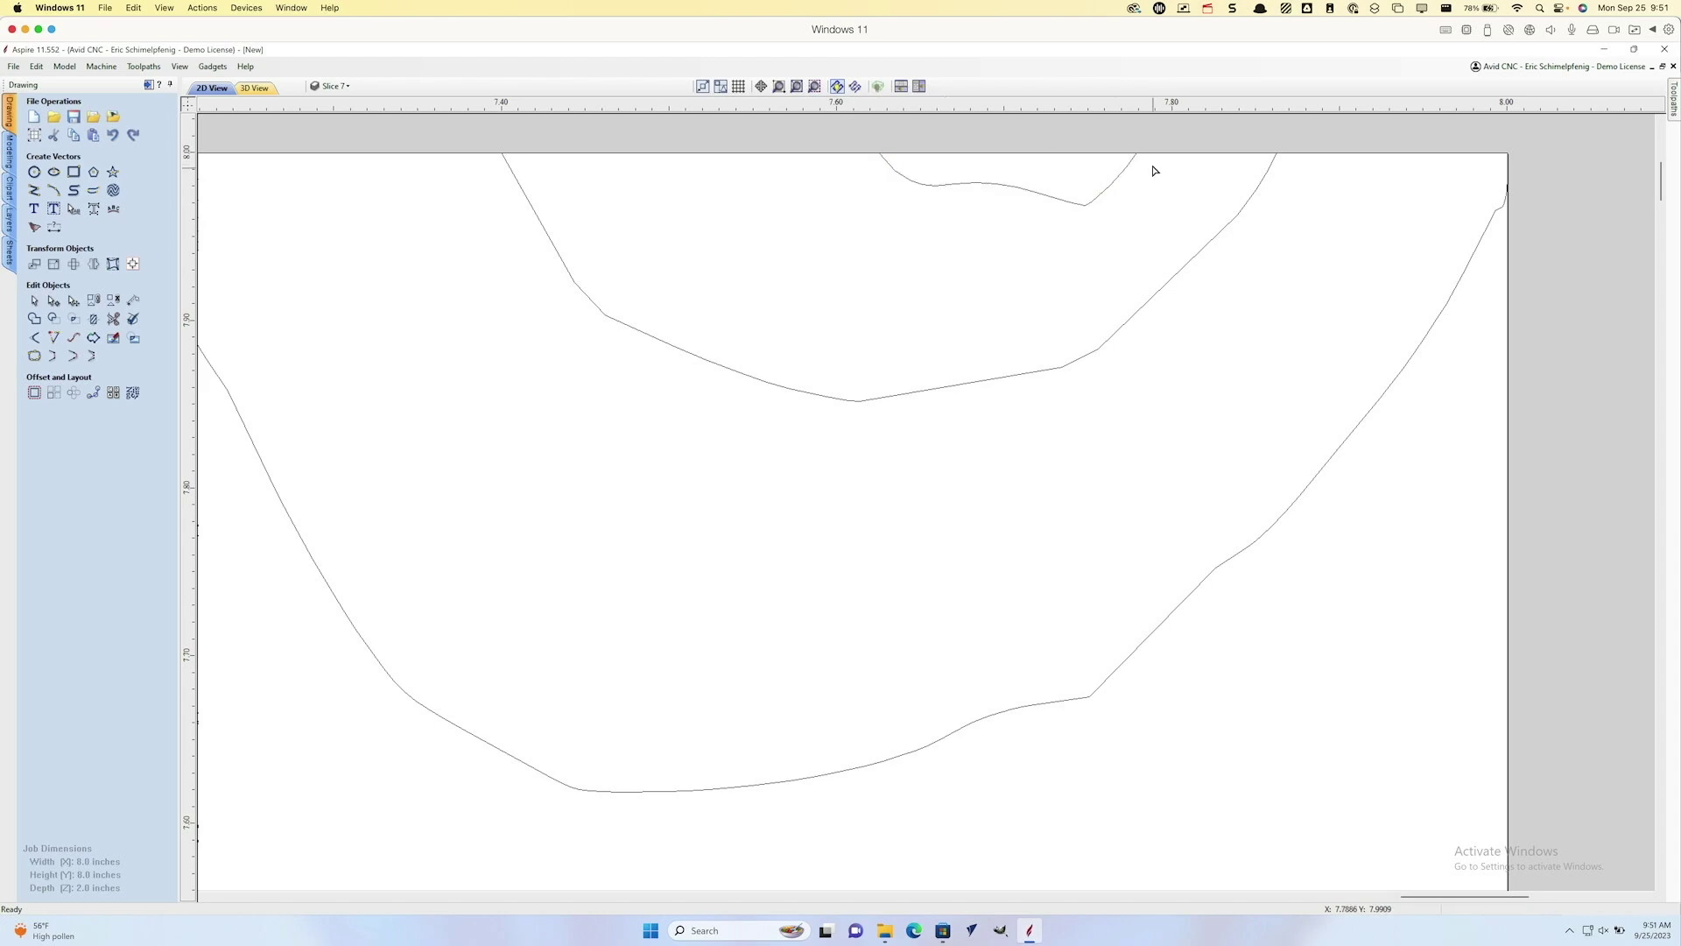
# Step: Move both bottom corner nodes of the tall hill contour around X 5.4 to 6.1 down onto the job's lower boundary
pyautogui.scroll(-5, 1045, 240)
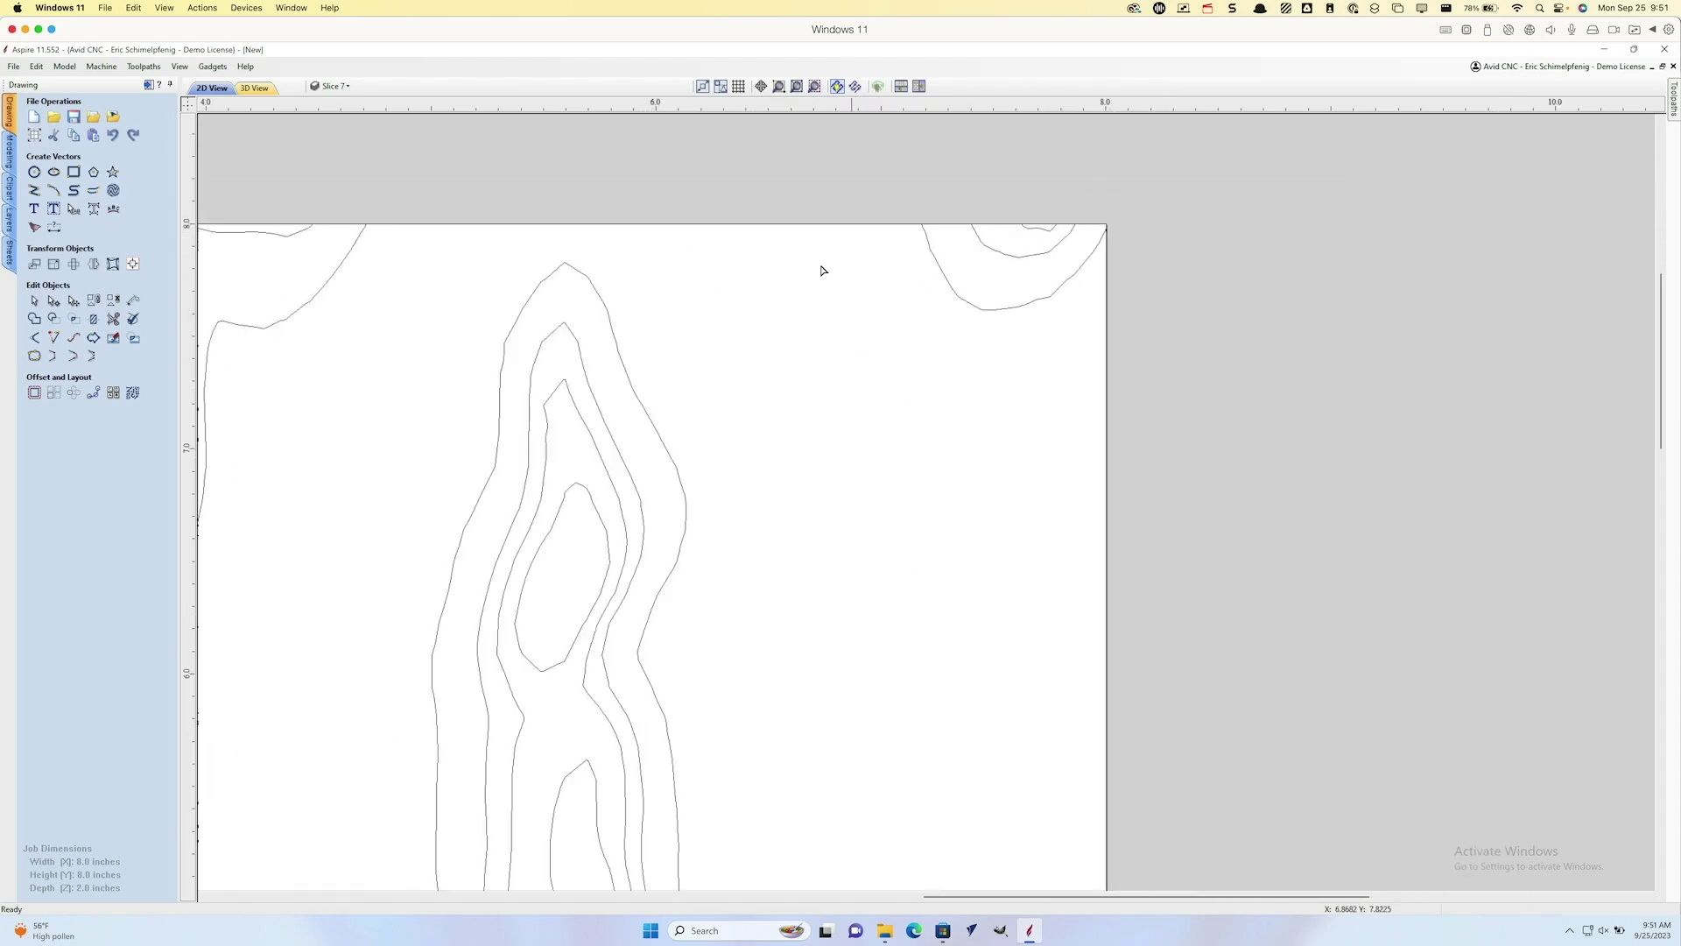
pyautogui.scroll(-10, 1041, 602)
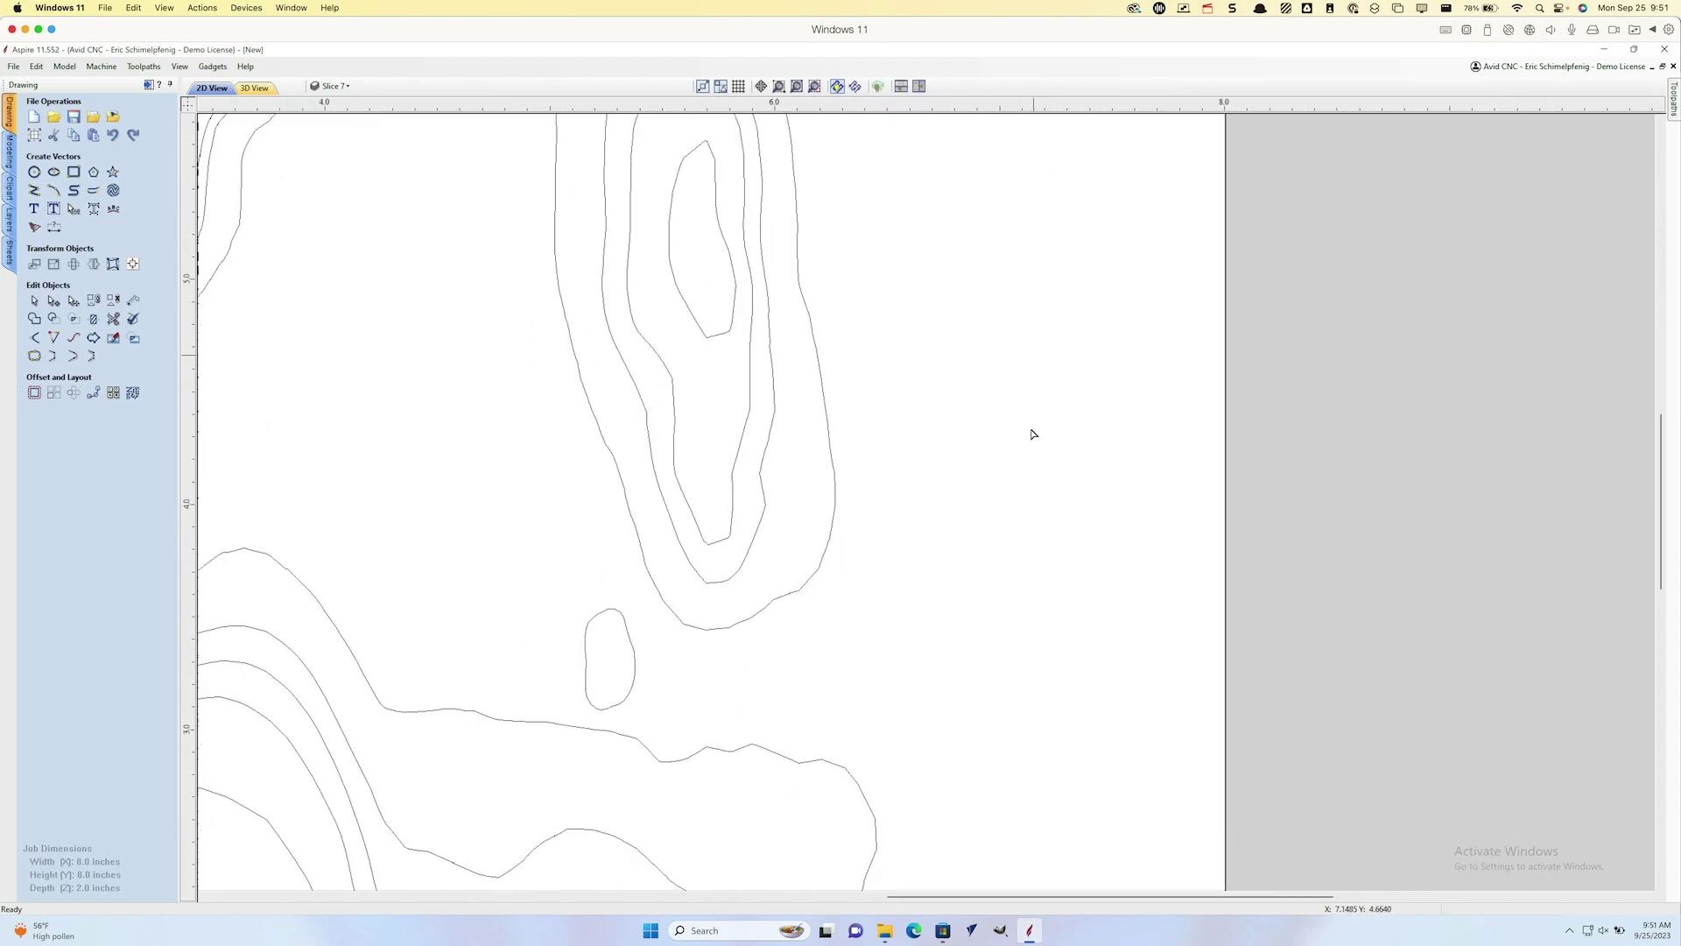
pyautogui.scroll(-5, 1028, 561)
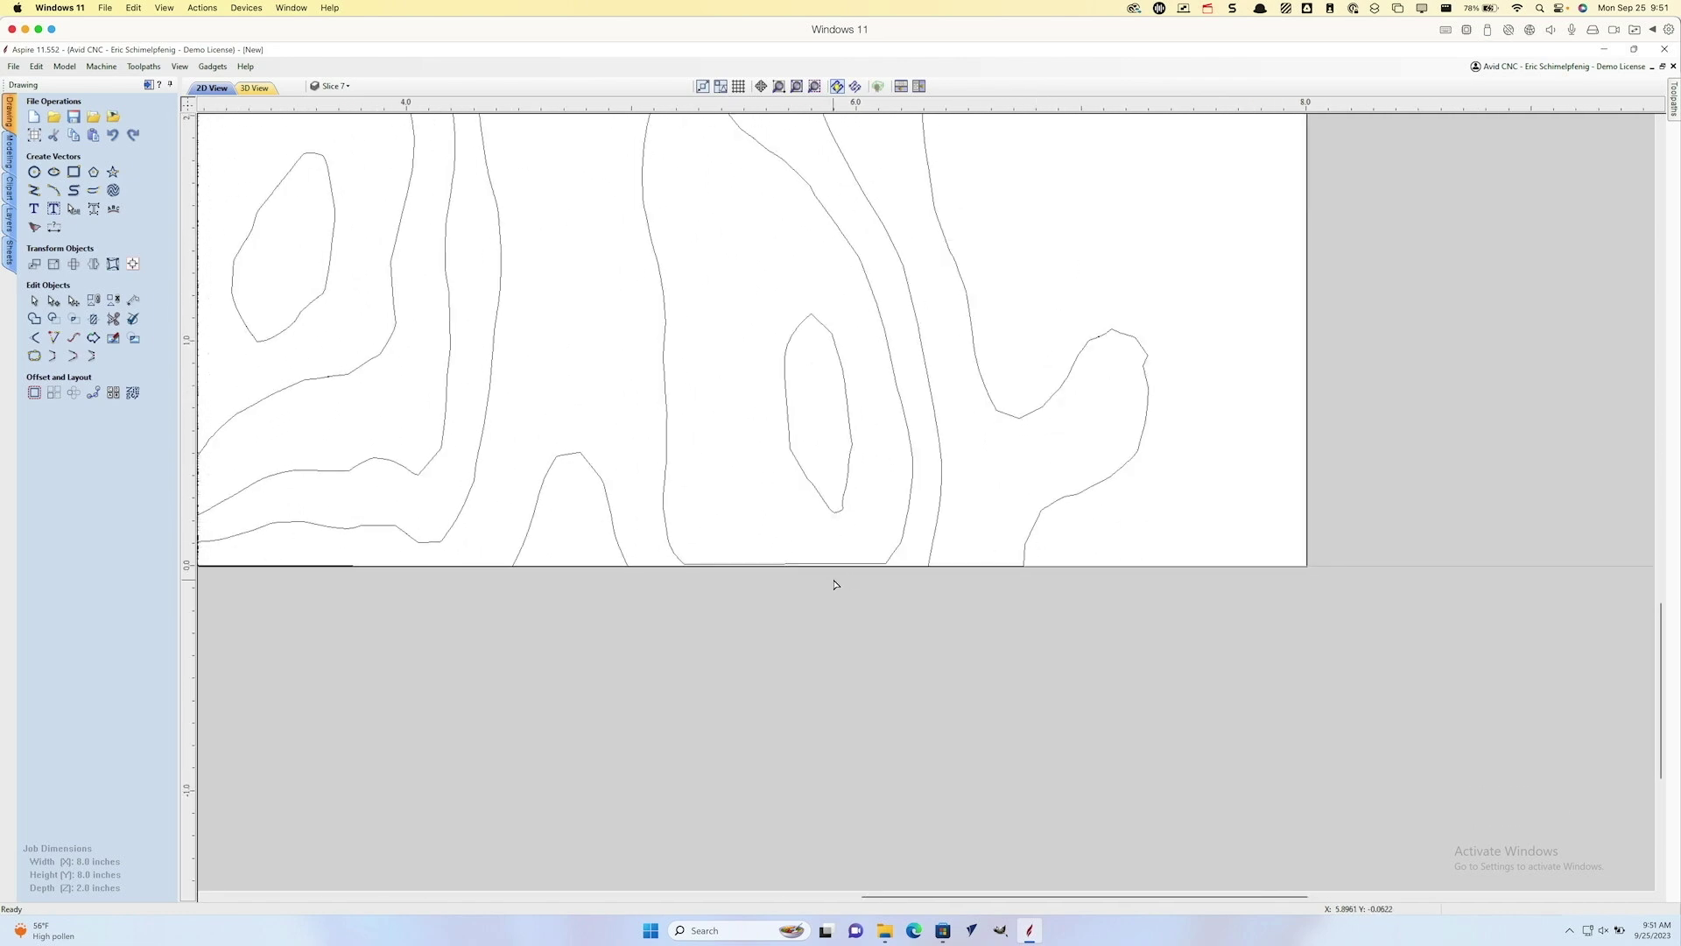
pyautogui.scroll(3, 832, 582)
pyautogui.click(861, 556)
pyautogui.scroll(5, 863, 559)
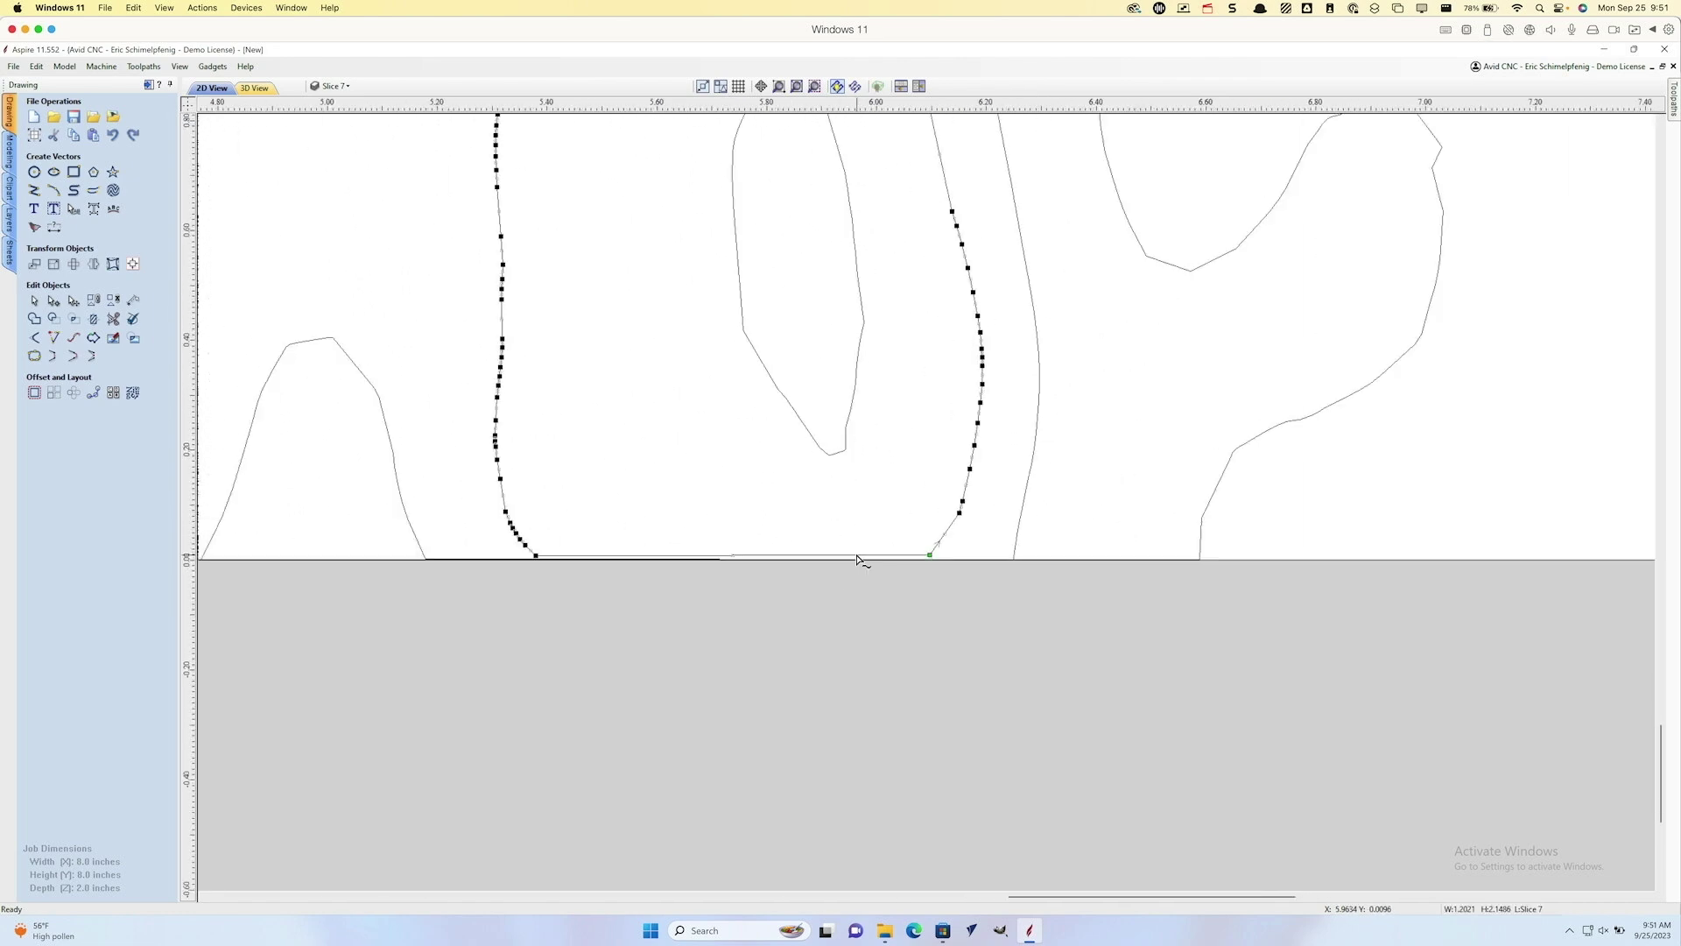
pyautogui.moveTo(1205, 554); pyautogui.dragTo(1198, 574)
pyautogui.hscroll(-10, 1099, 657)
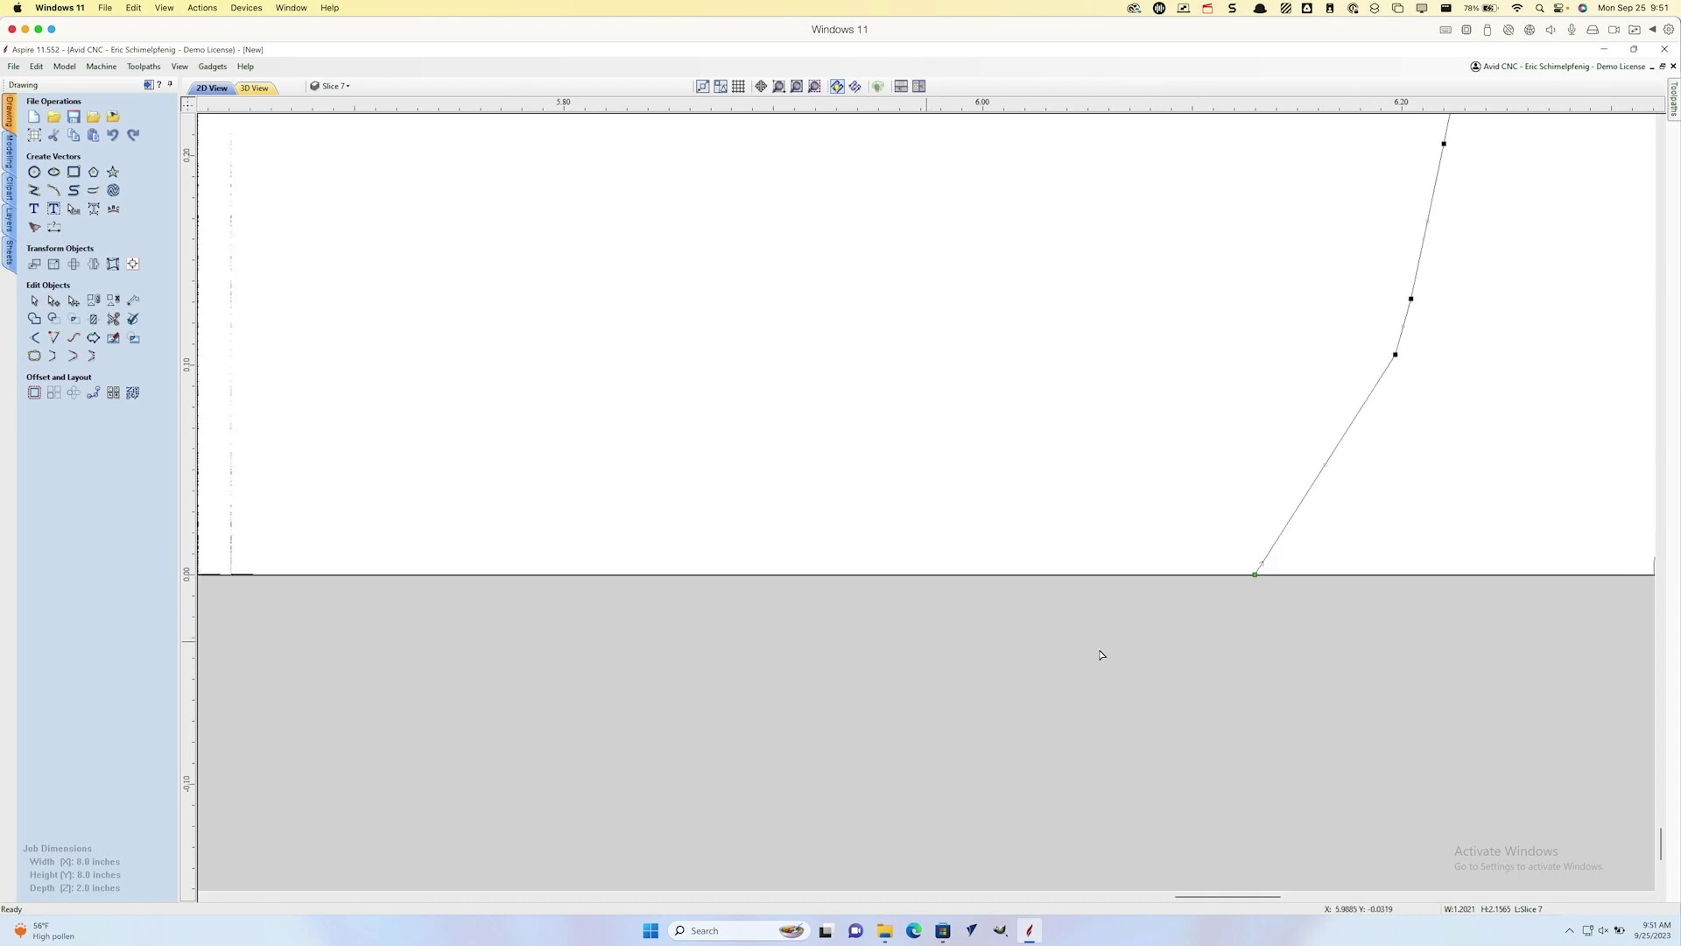
pyautogui.hscroll(1, 799, 510)
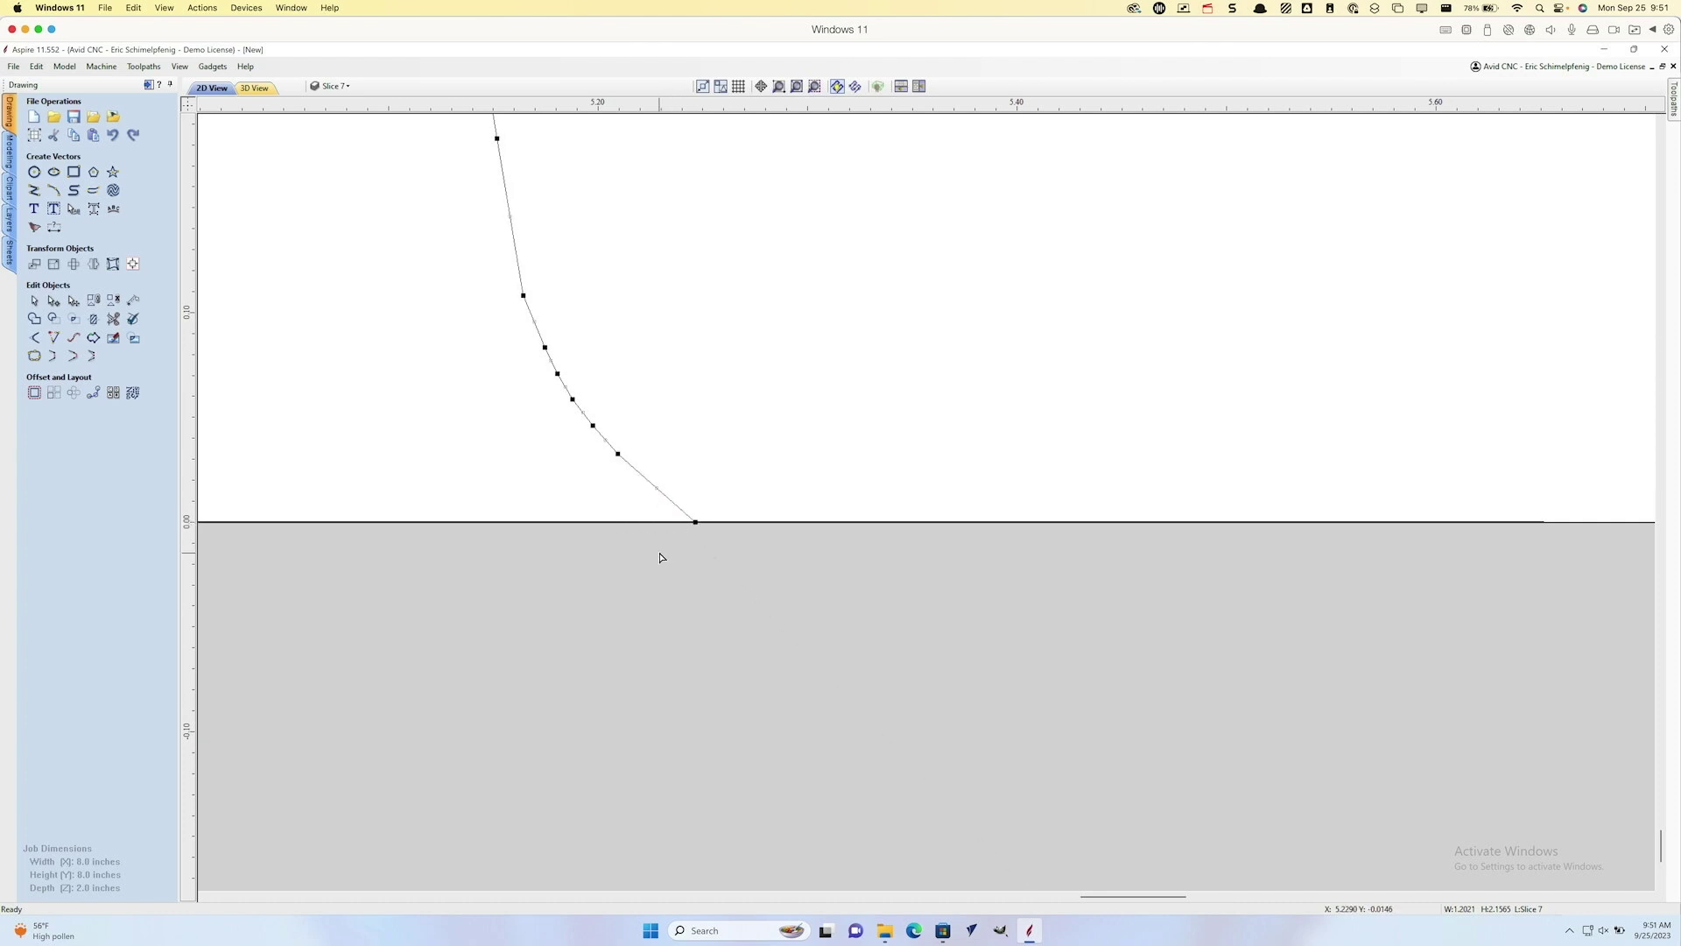
pyautogui.scroll(-4, 661, 556)
# Step: Inspect the contours along the lower edge and select those reaching the upper edge to examine how their outlines connect
pyautogui.hscroll(-10, 552, 546)
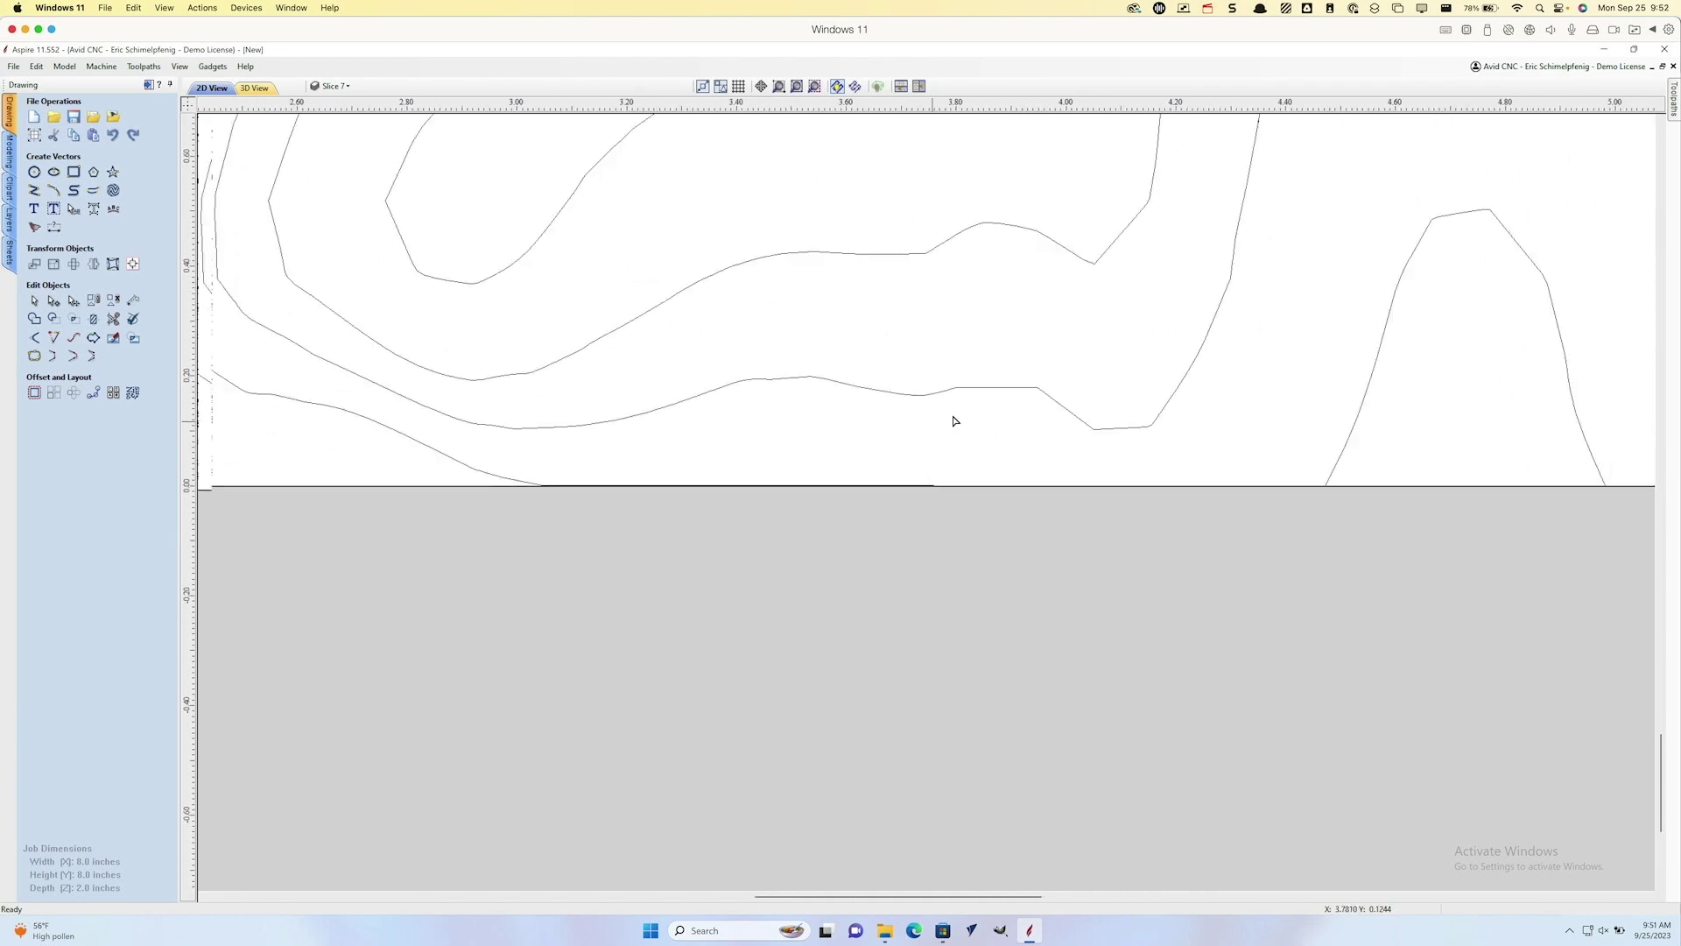
pyautogui.hscroll(-8, 676, 454)
pyautogui.scroll(2, 676, 453)
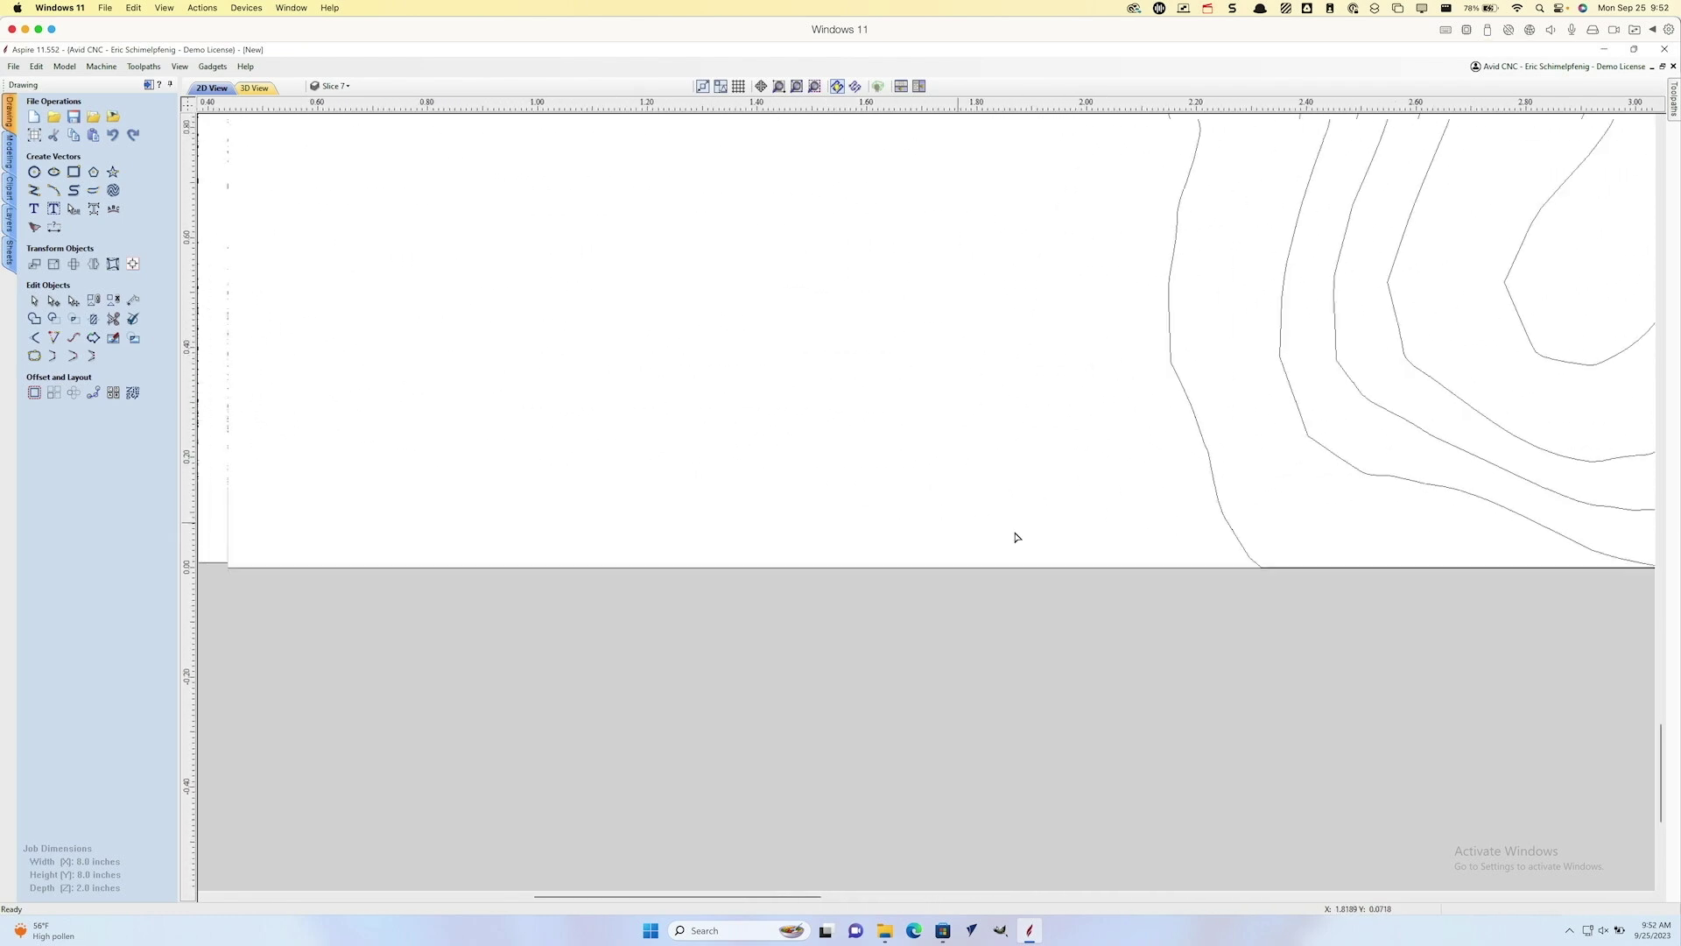
pyautogui.scroll(-5, 870, 473)
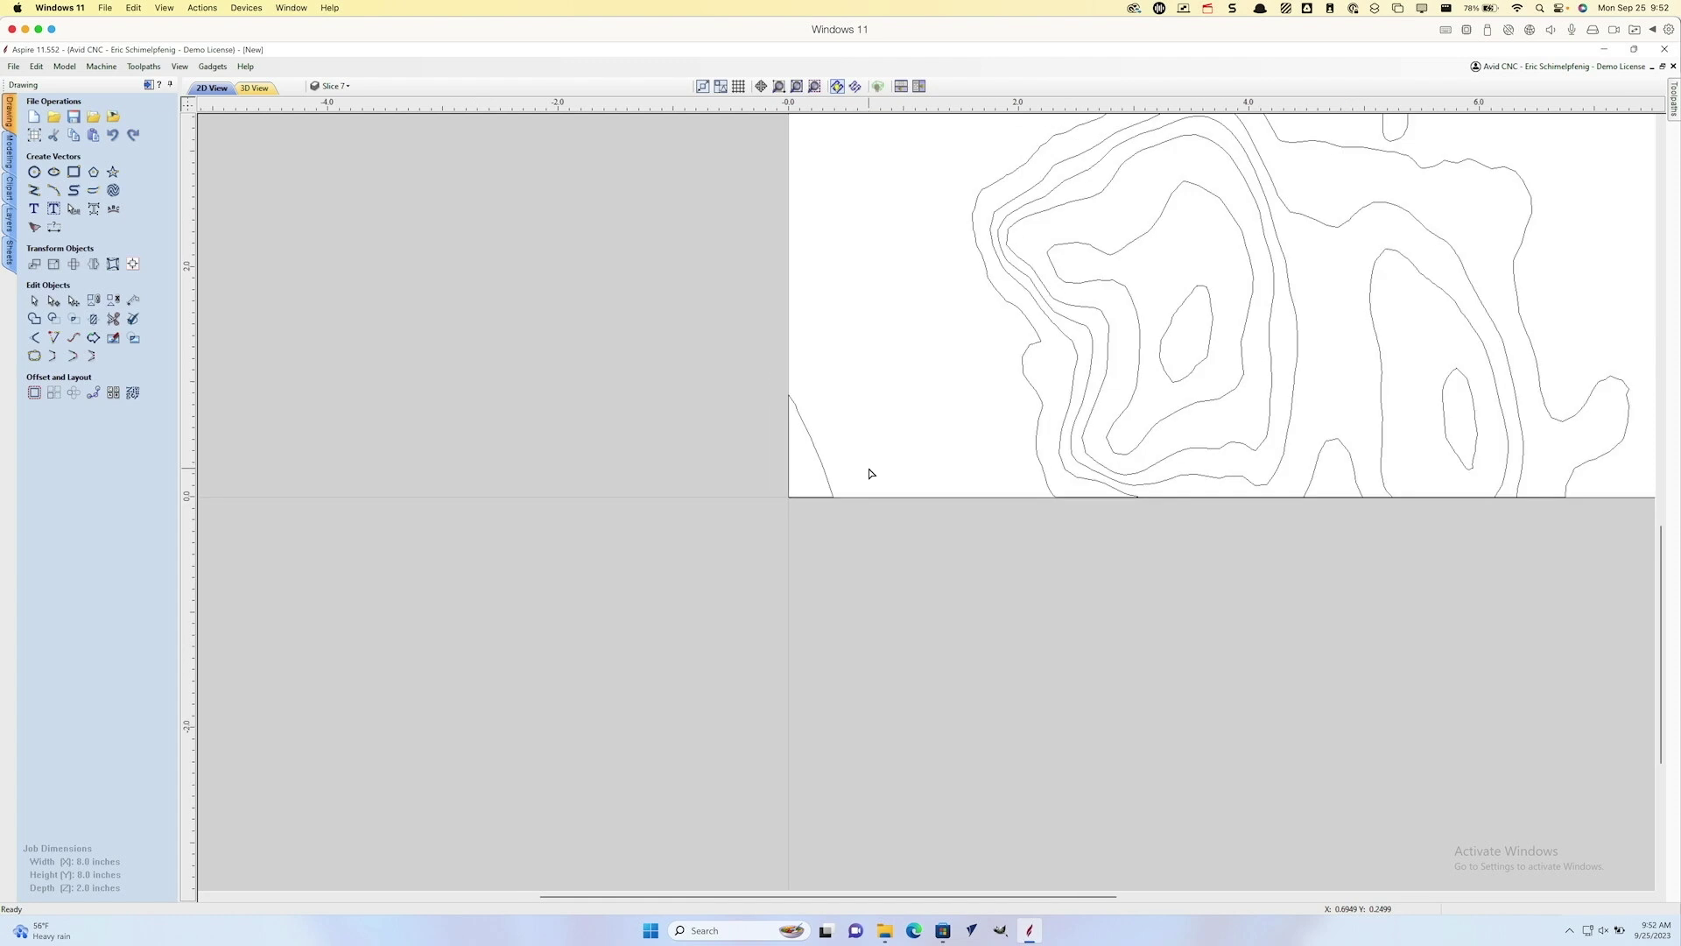
pyautogui.hscroll(4, 840, 479)
pyautogui.scroll(2, 812, 486)
pyautogui.scroll(3, 813, 486)
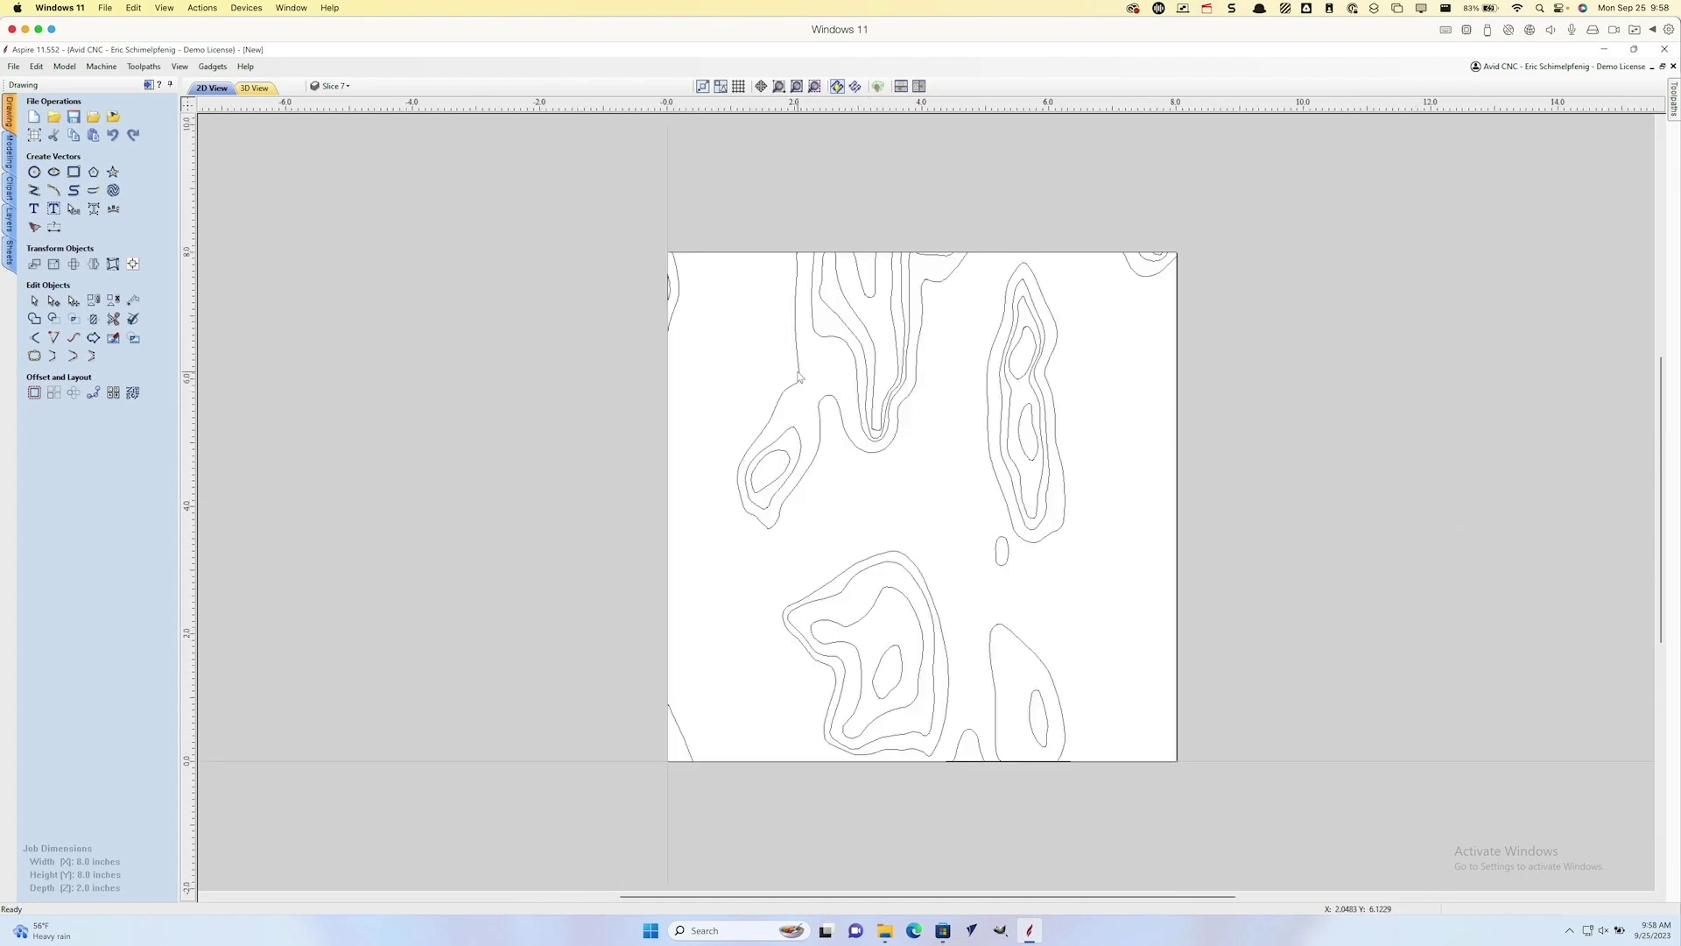
pyautogui.click(683, 296)
pyautogui.click(1048, 296)
pyautogui.click(795, 324)
pyautogui.click(684, 290)
pyautogui.click(731, 260)
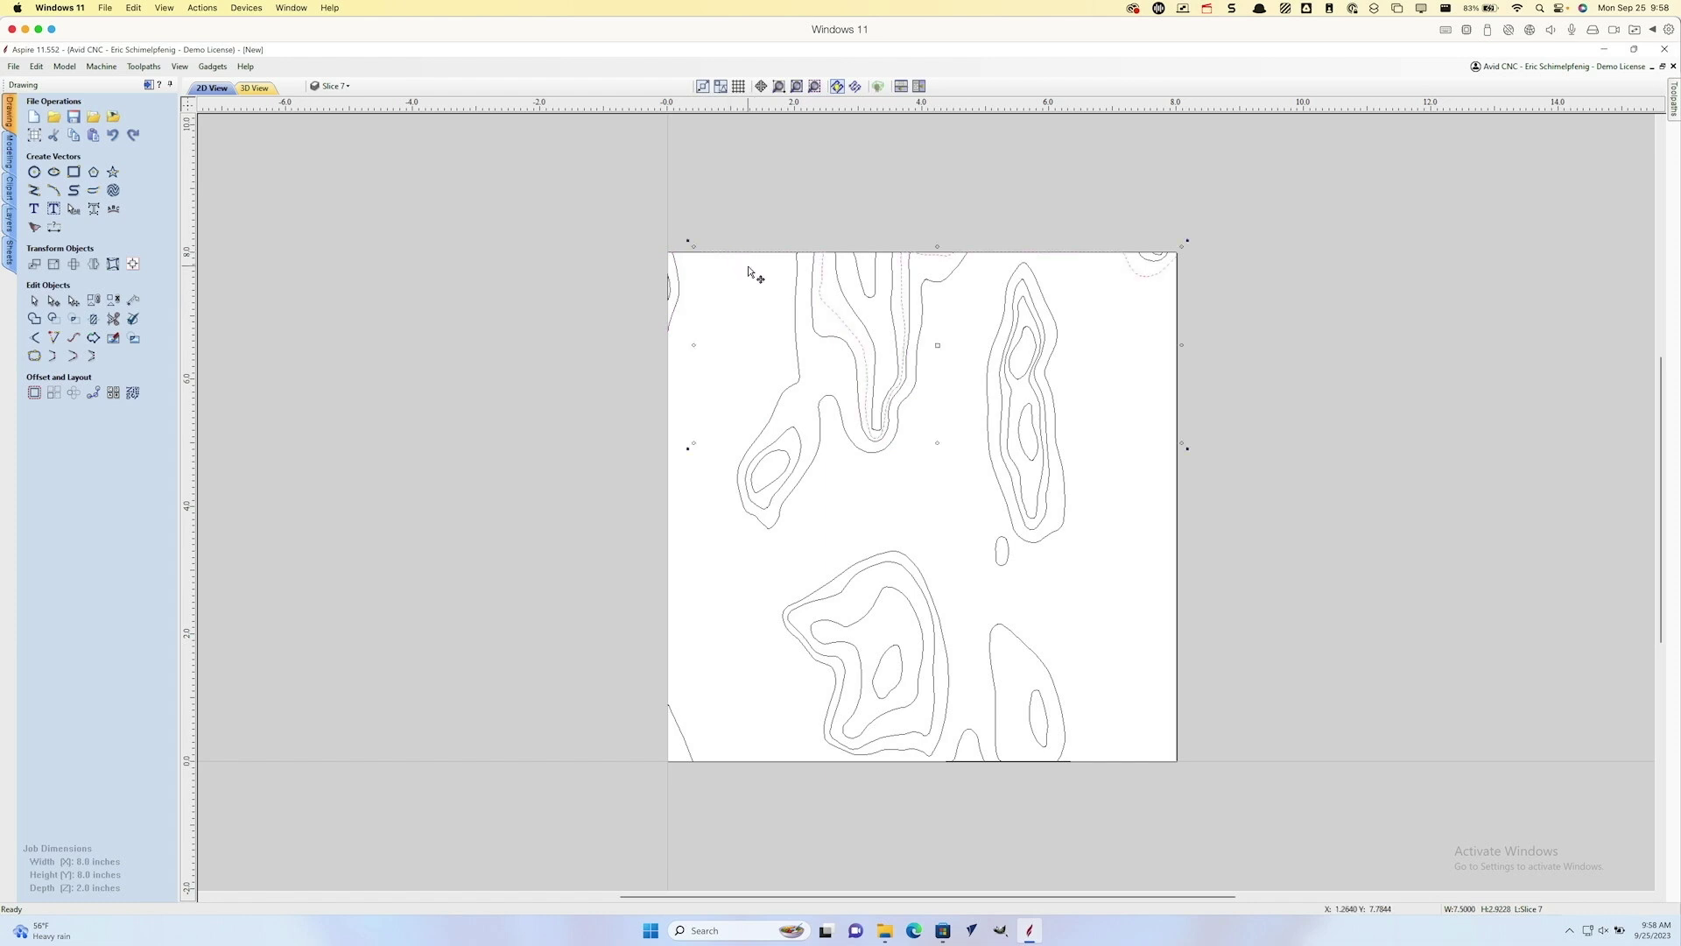
pyautogui.click(764, 257)
pyautogui.click(814, 314)
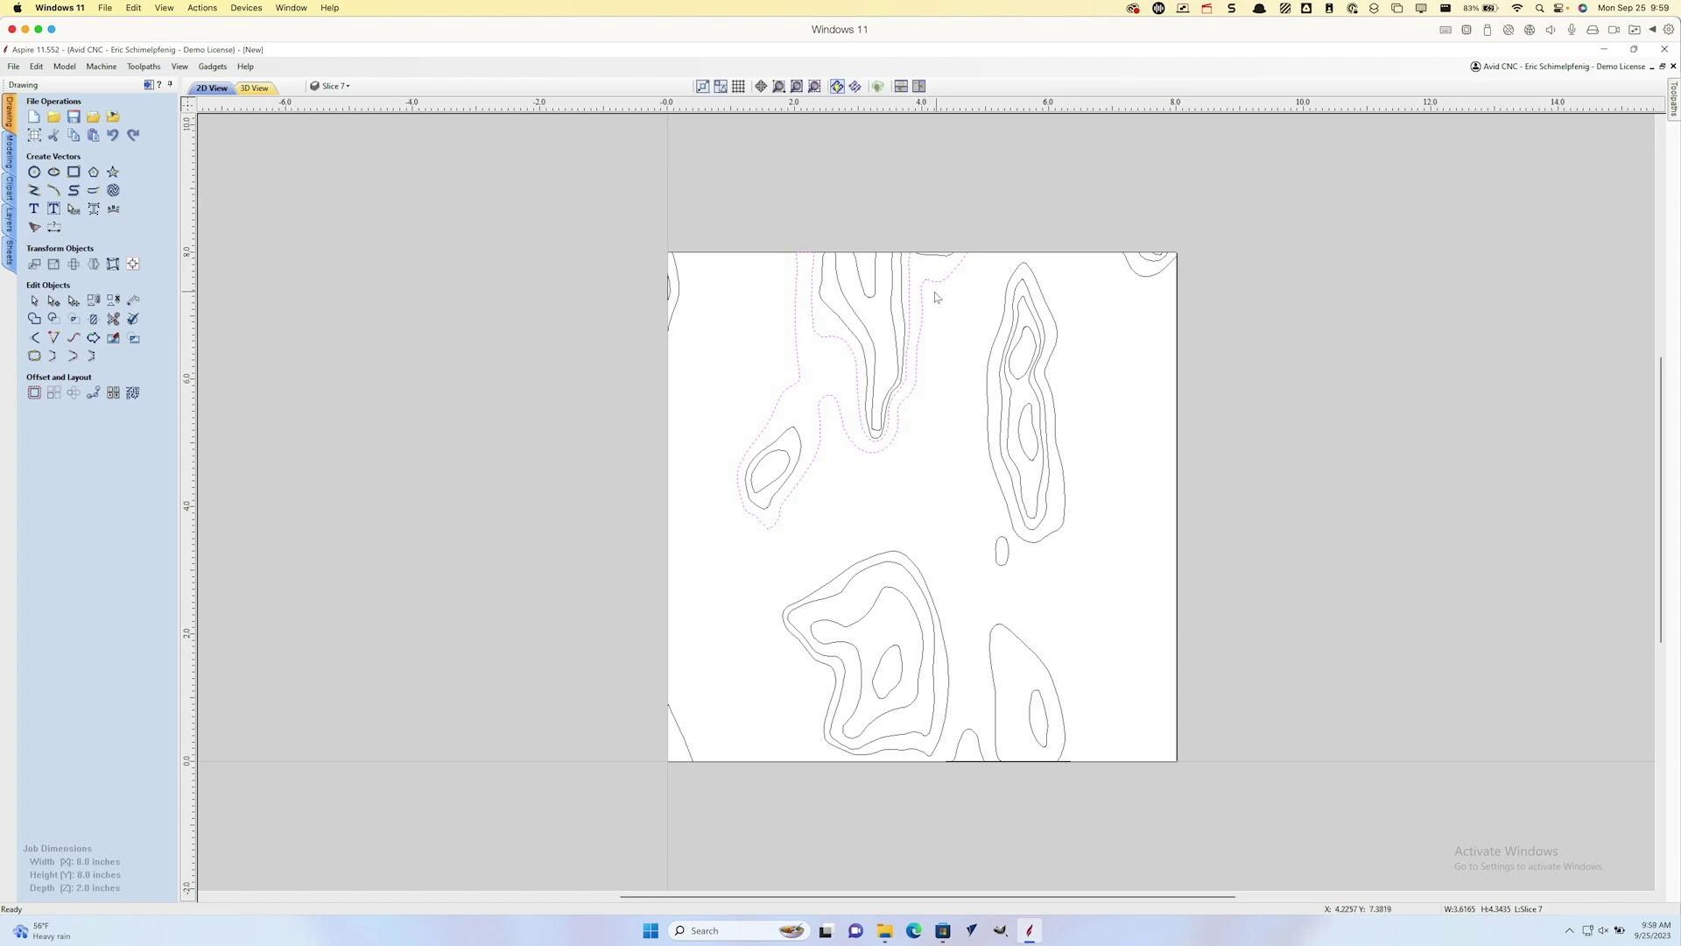
pyautogui.click(943, 318)
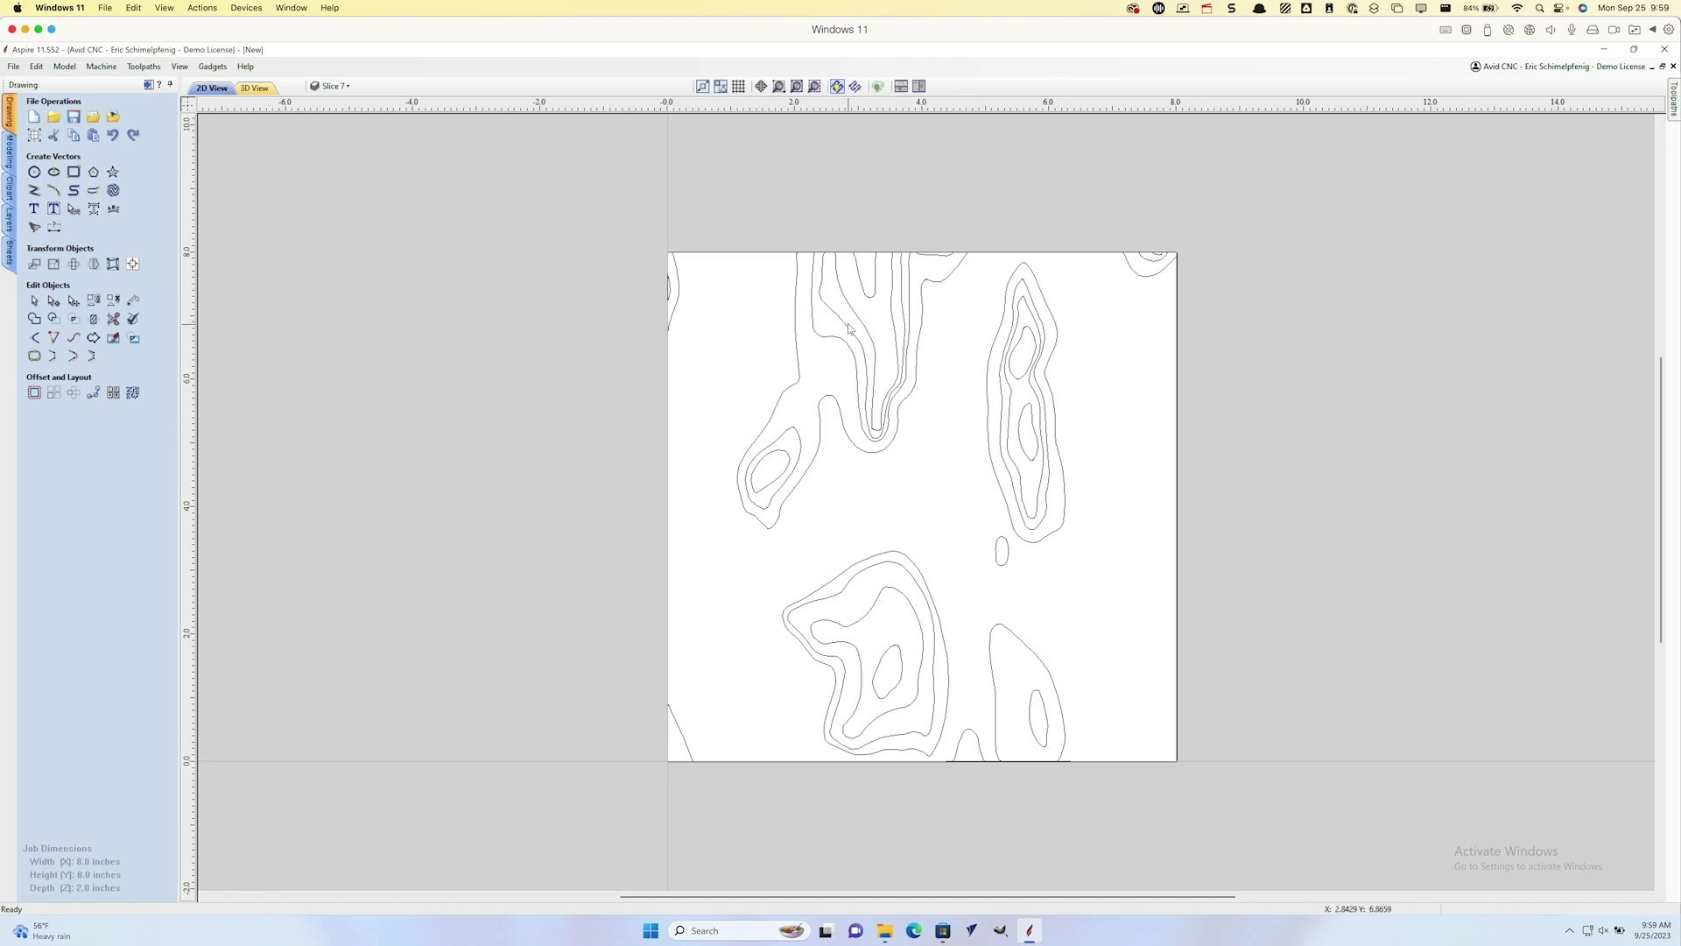
# Step: Scale all contour vectors together to 9 inches wide with X and Y linked, and select the contour spanning the upper edge
pyautogui.moveTo(616, 238); pyautogui.dragTo(1273, 803)
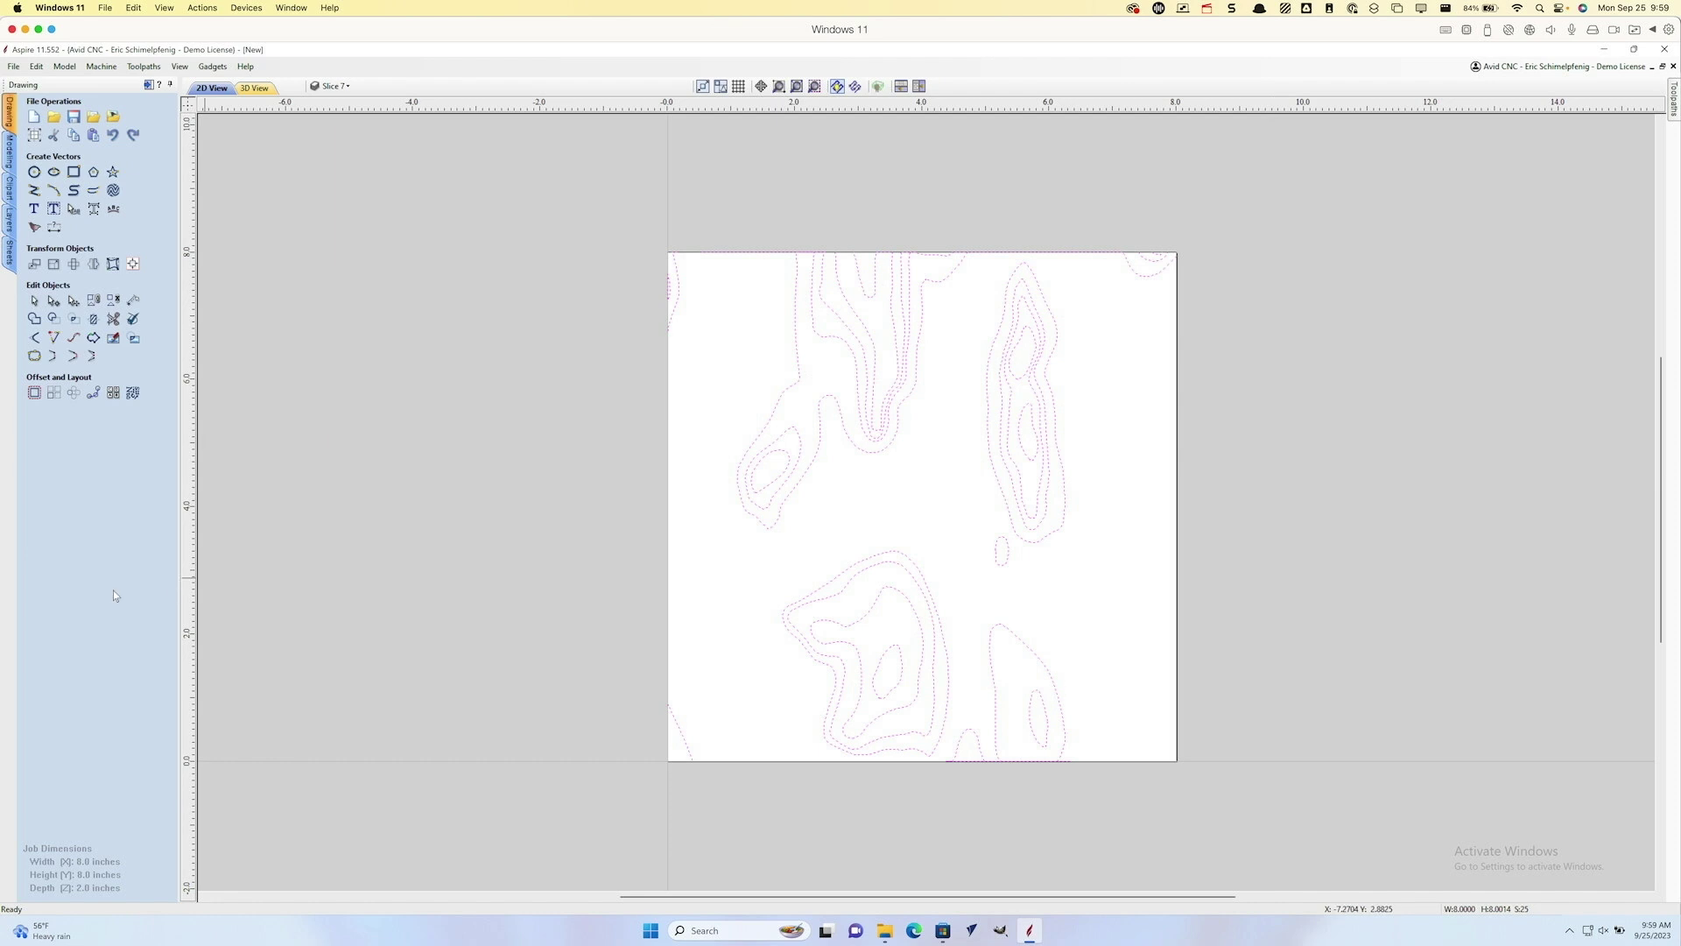
pyautogui.click(53, 264)
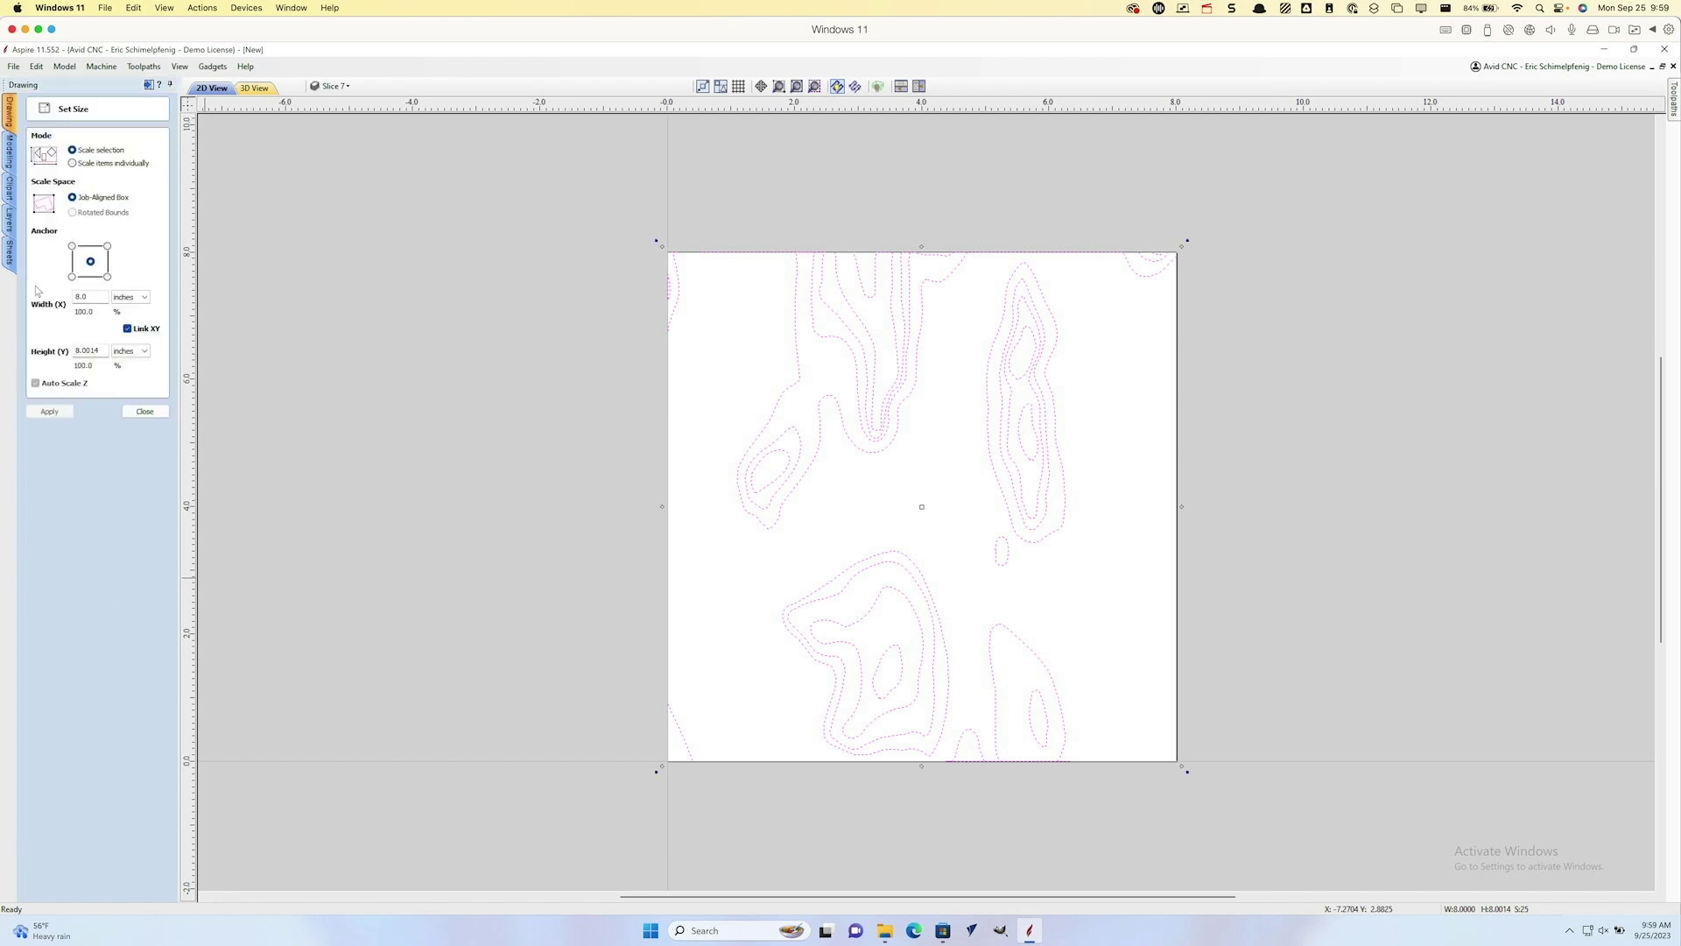
pyautogui.moveTo(96, 302); pyautogui.dragTo(56, 305)
pyautogui.write('9')
pyautogui.click(49, 411)
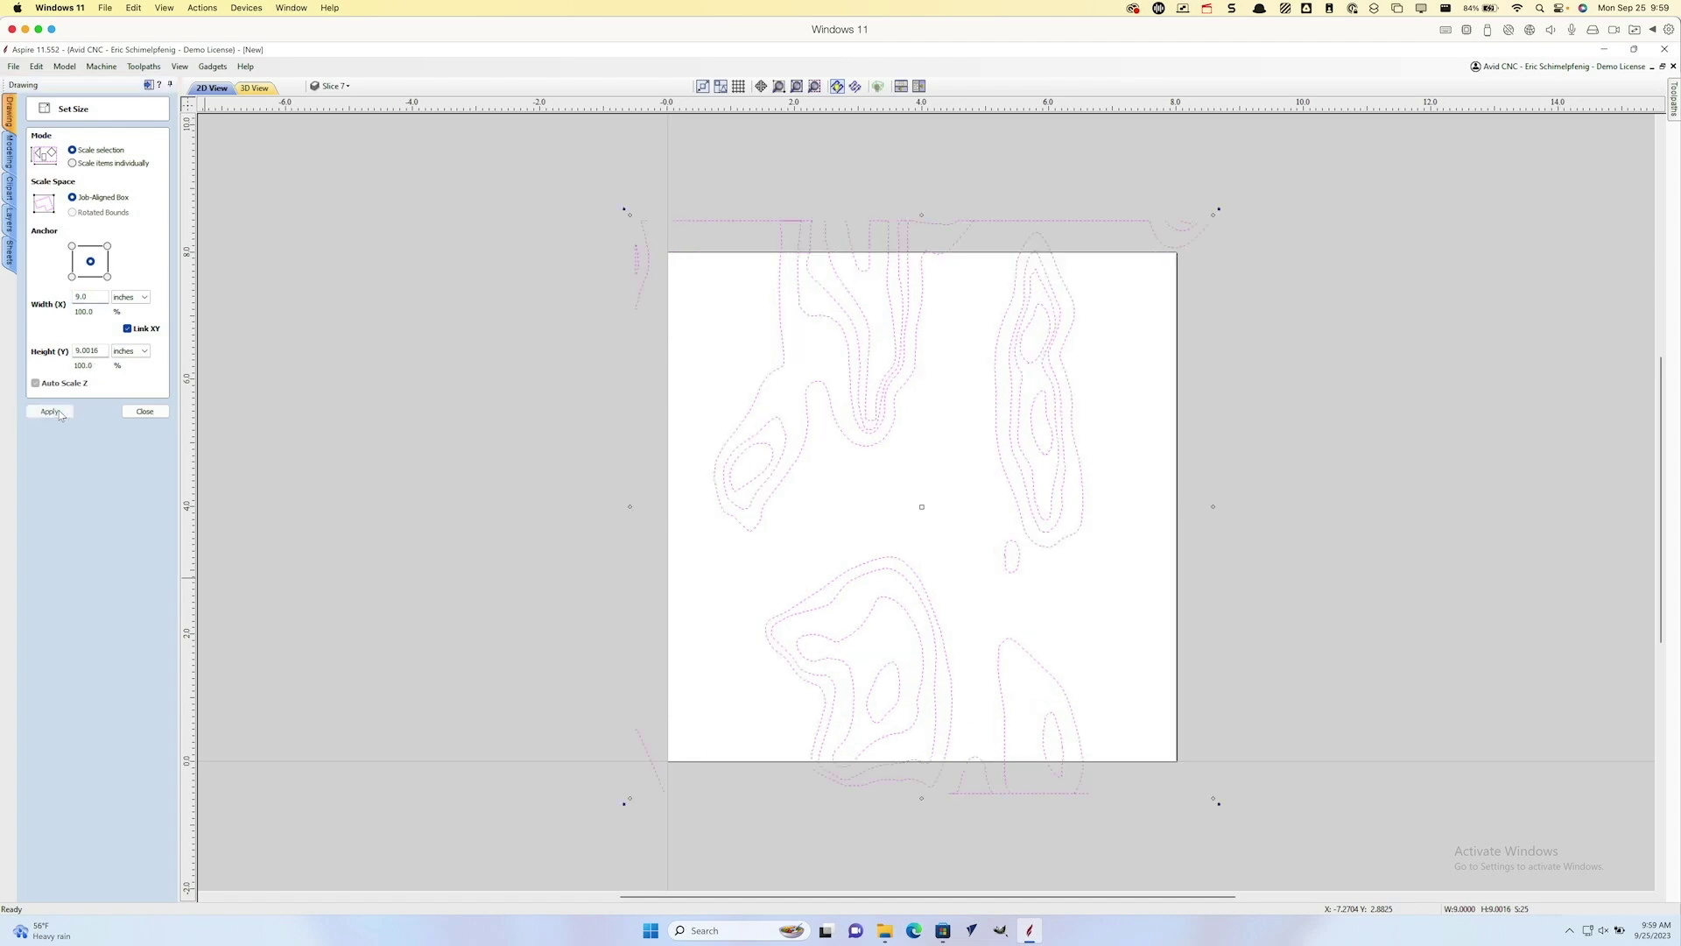
pyautogui.click(790, 224)
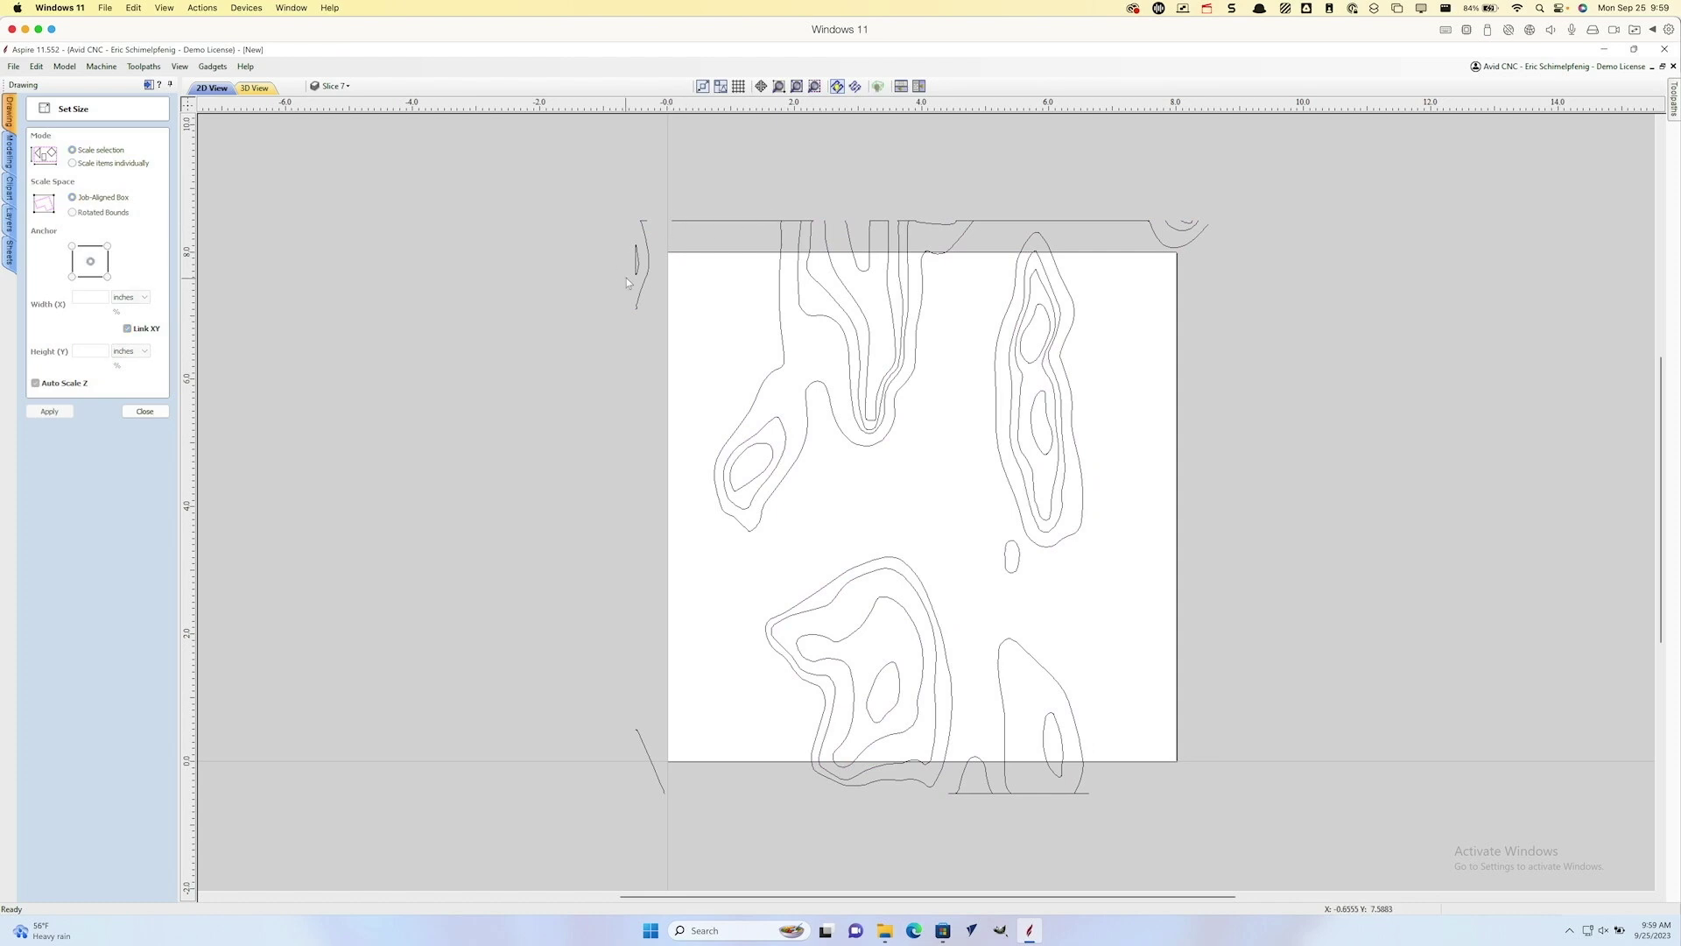
pyautogui.click(744, 220)
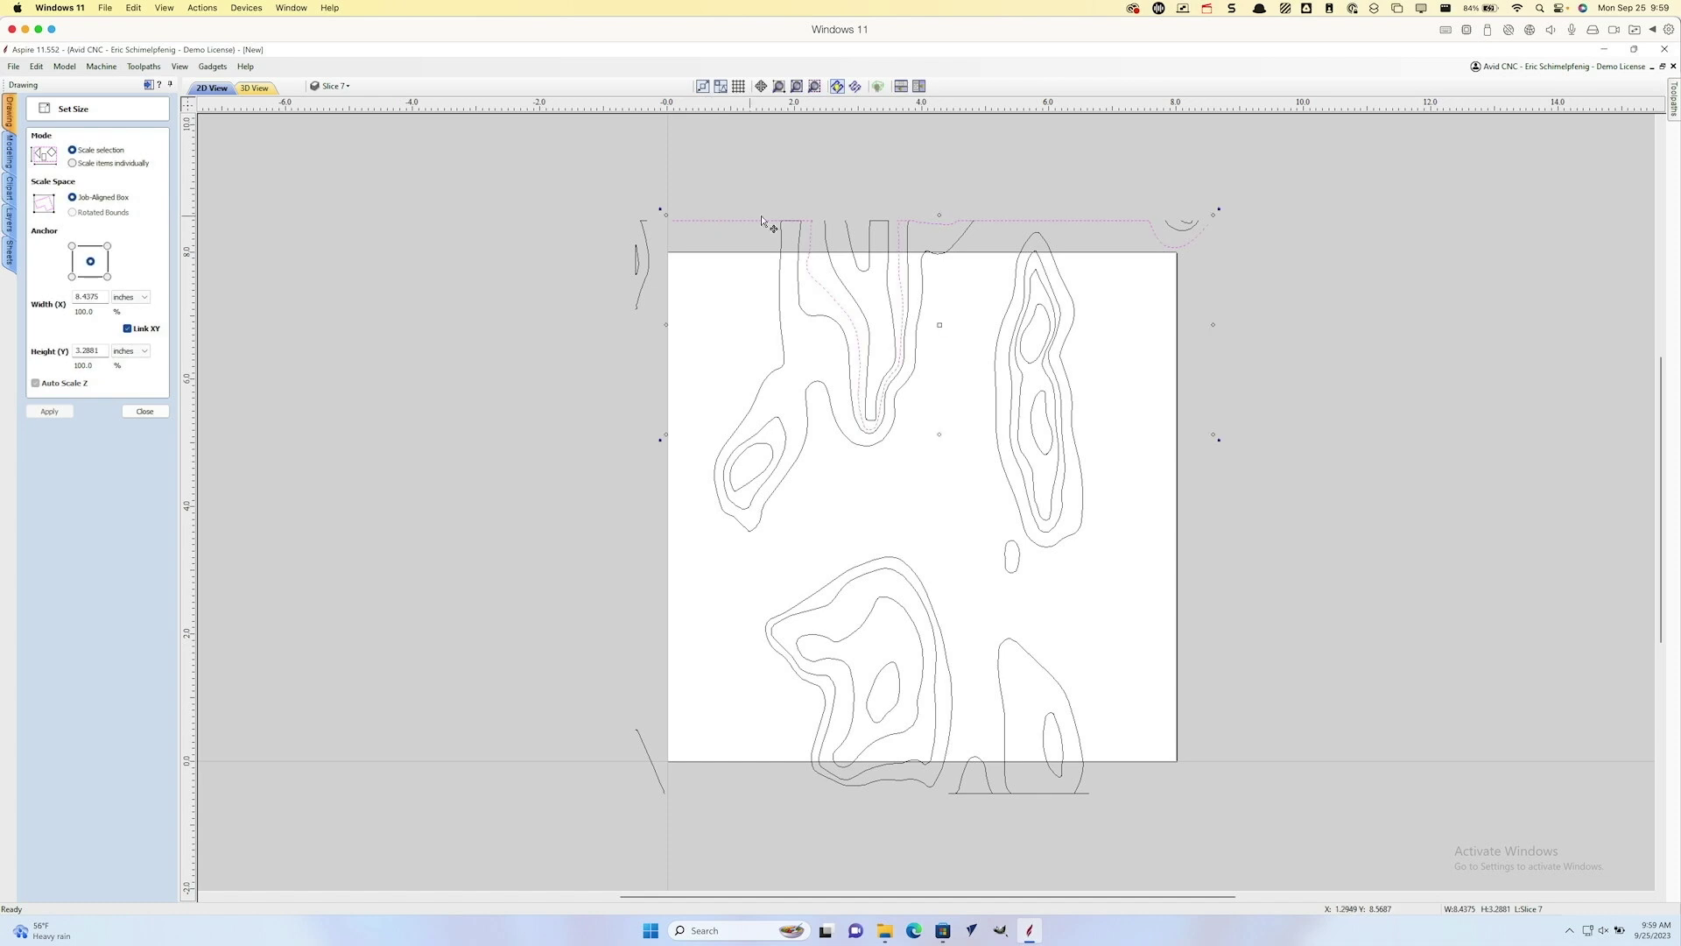
pyautogui.click(145, 412)
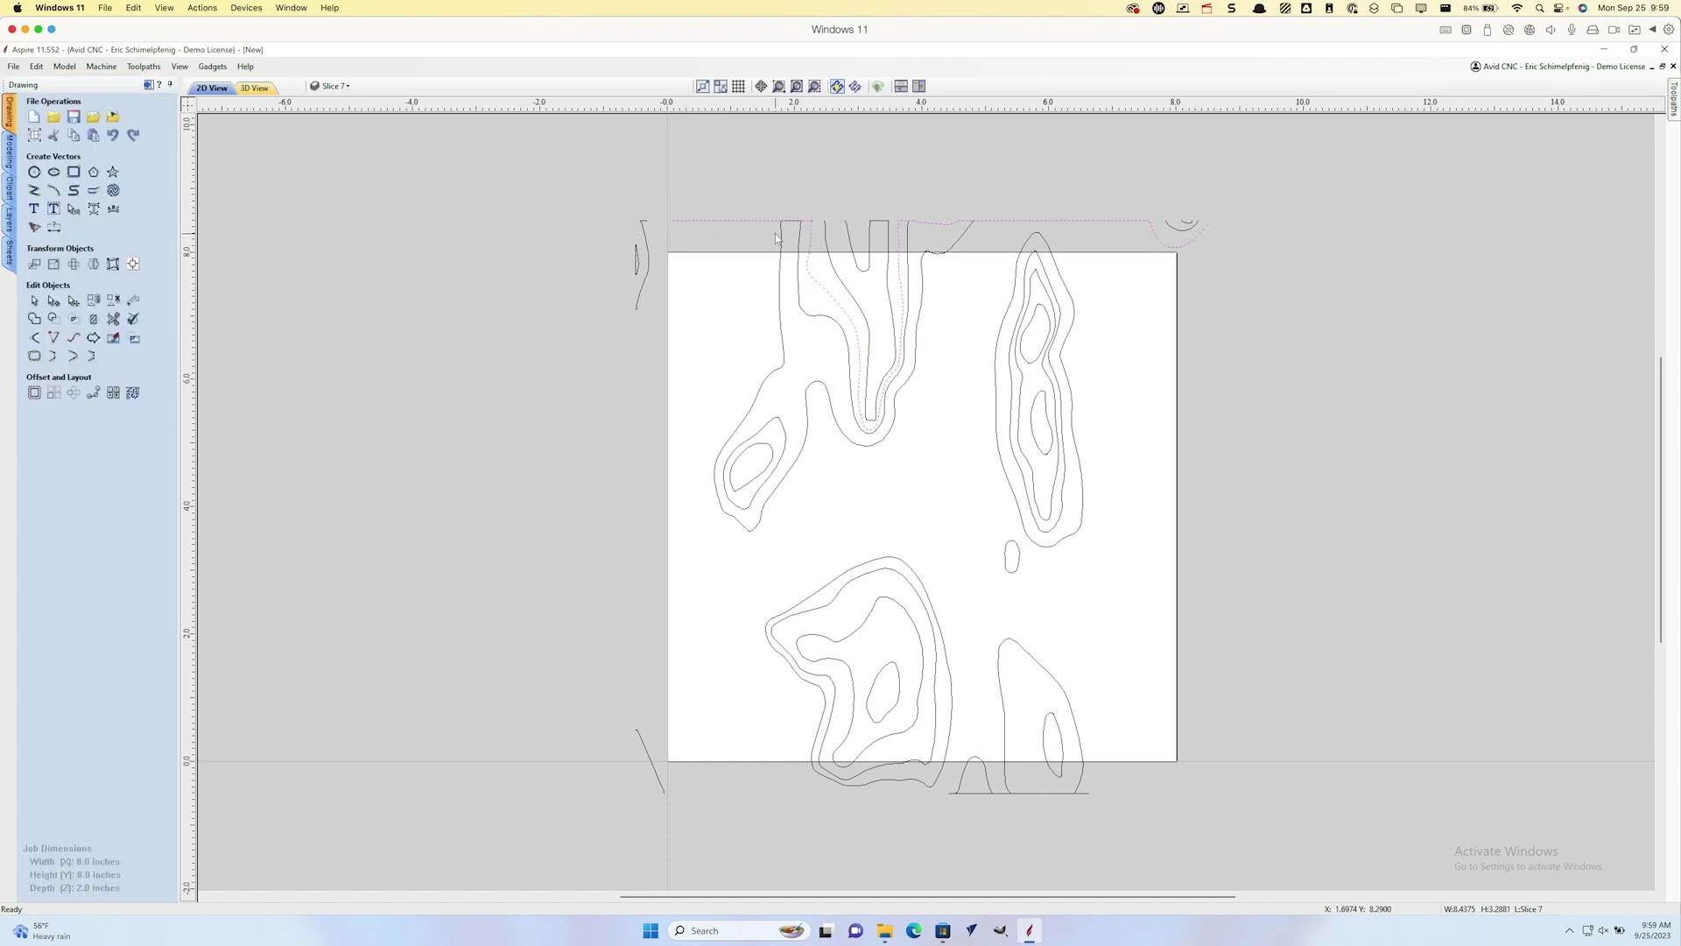
# Step: Delete the straight spans of the outer contour running along the upper edge above the job, leaving its curved sections open
pyautogui.scroll(3, 776, 237)
pyautogui.click(764, 201)
pyautogui.press('Delete')
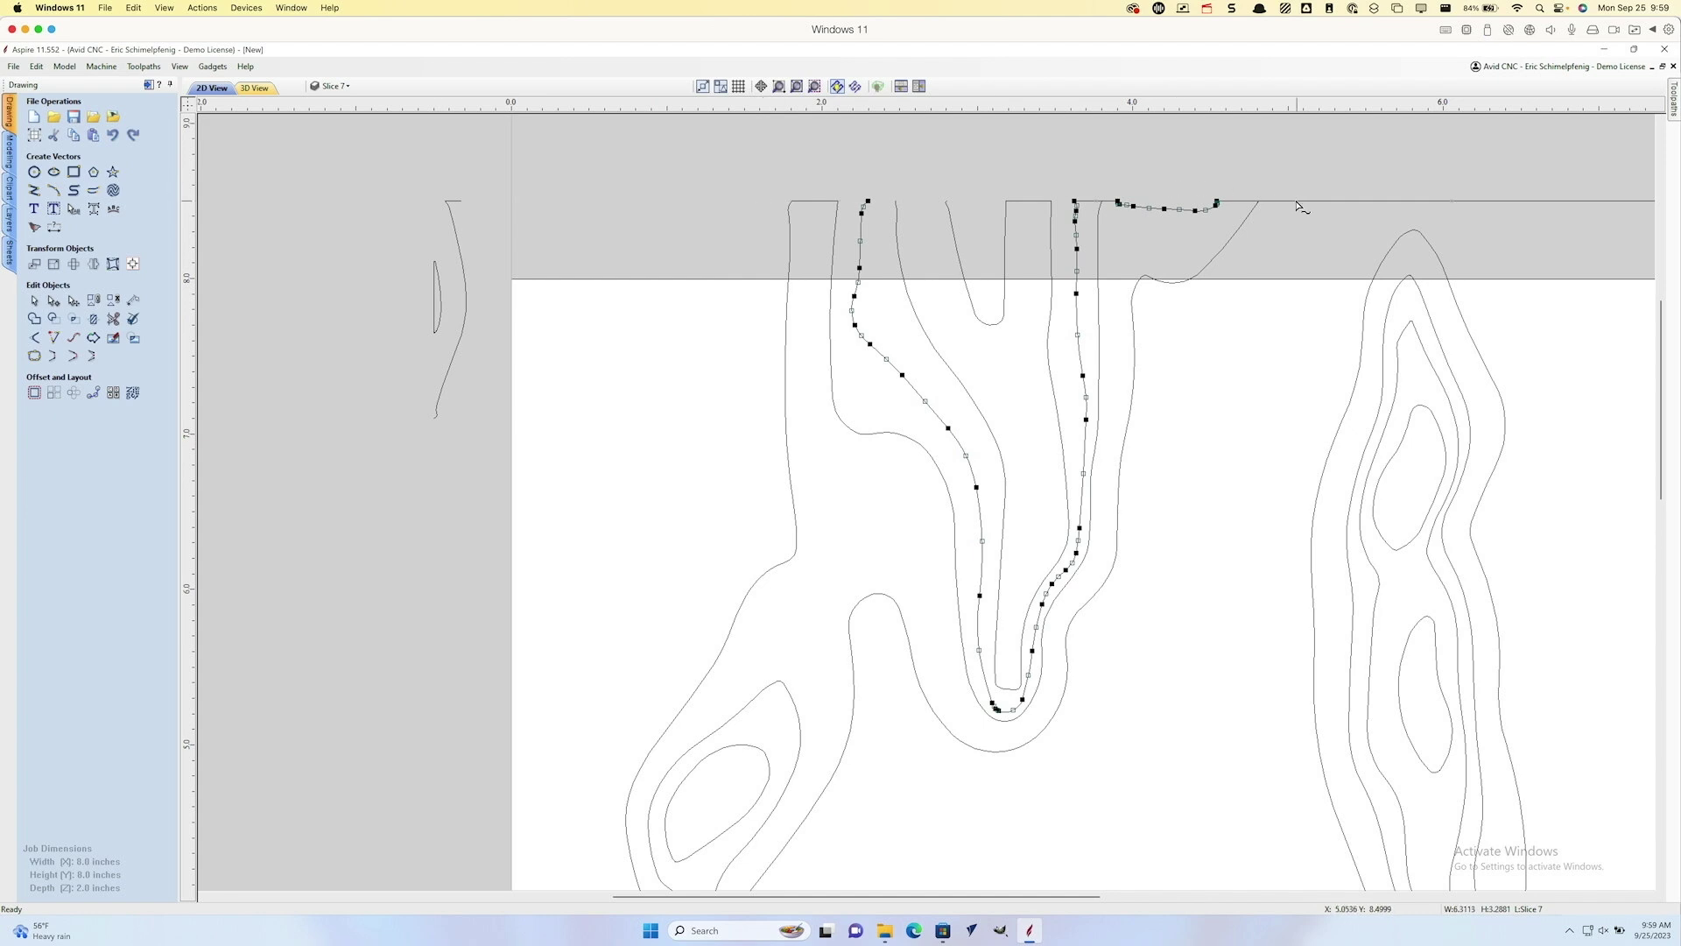
pyautogui.press('d')
# Step: Delete the straight spans of the contour below the job's lower edge, between the two hill outlines around X 4.5 to 6.5
pyautogui.hscroll(7, 919, 338)
pyautogui.scroll(-6, 1137, 221)
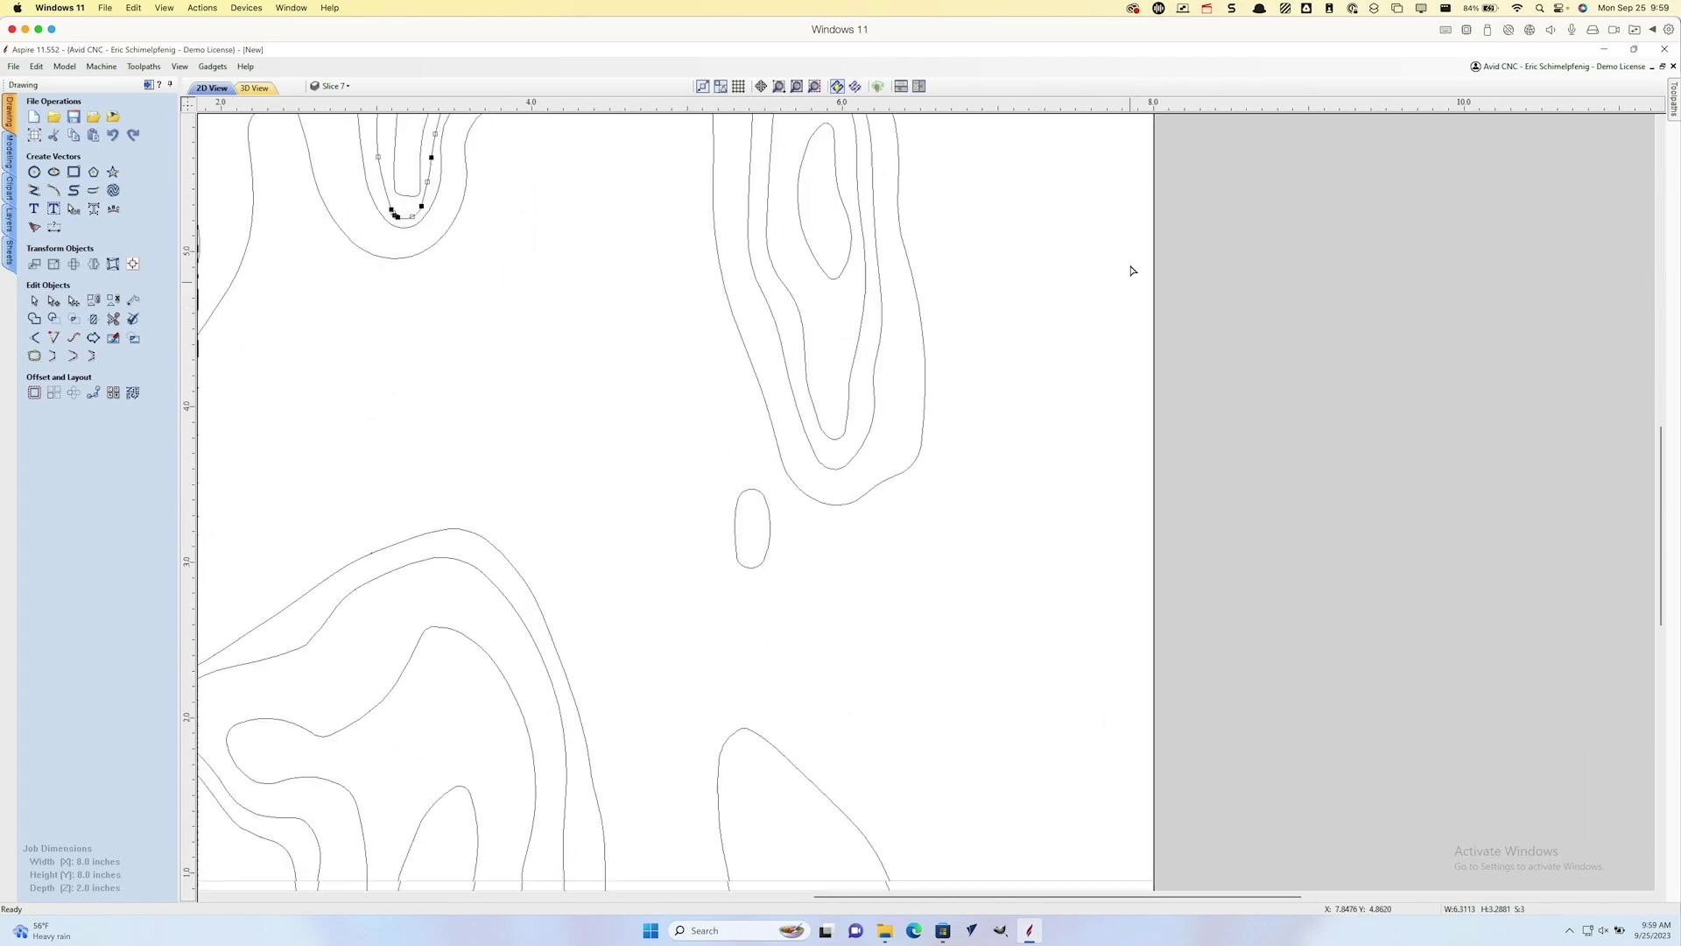
pyautogui.scroll(-10, 1131, 270)
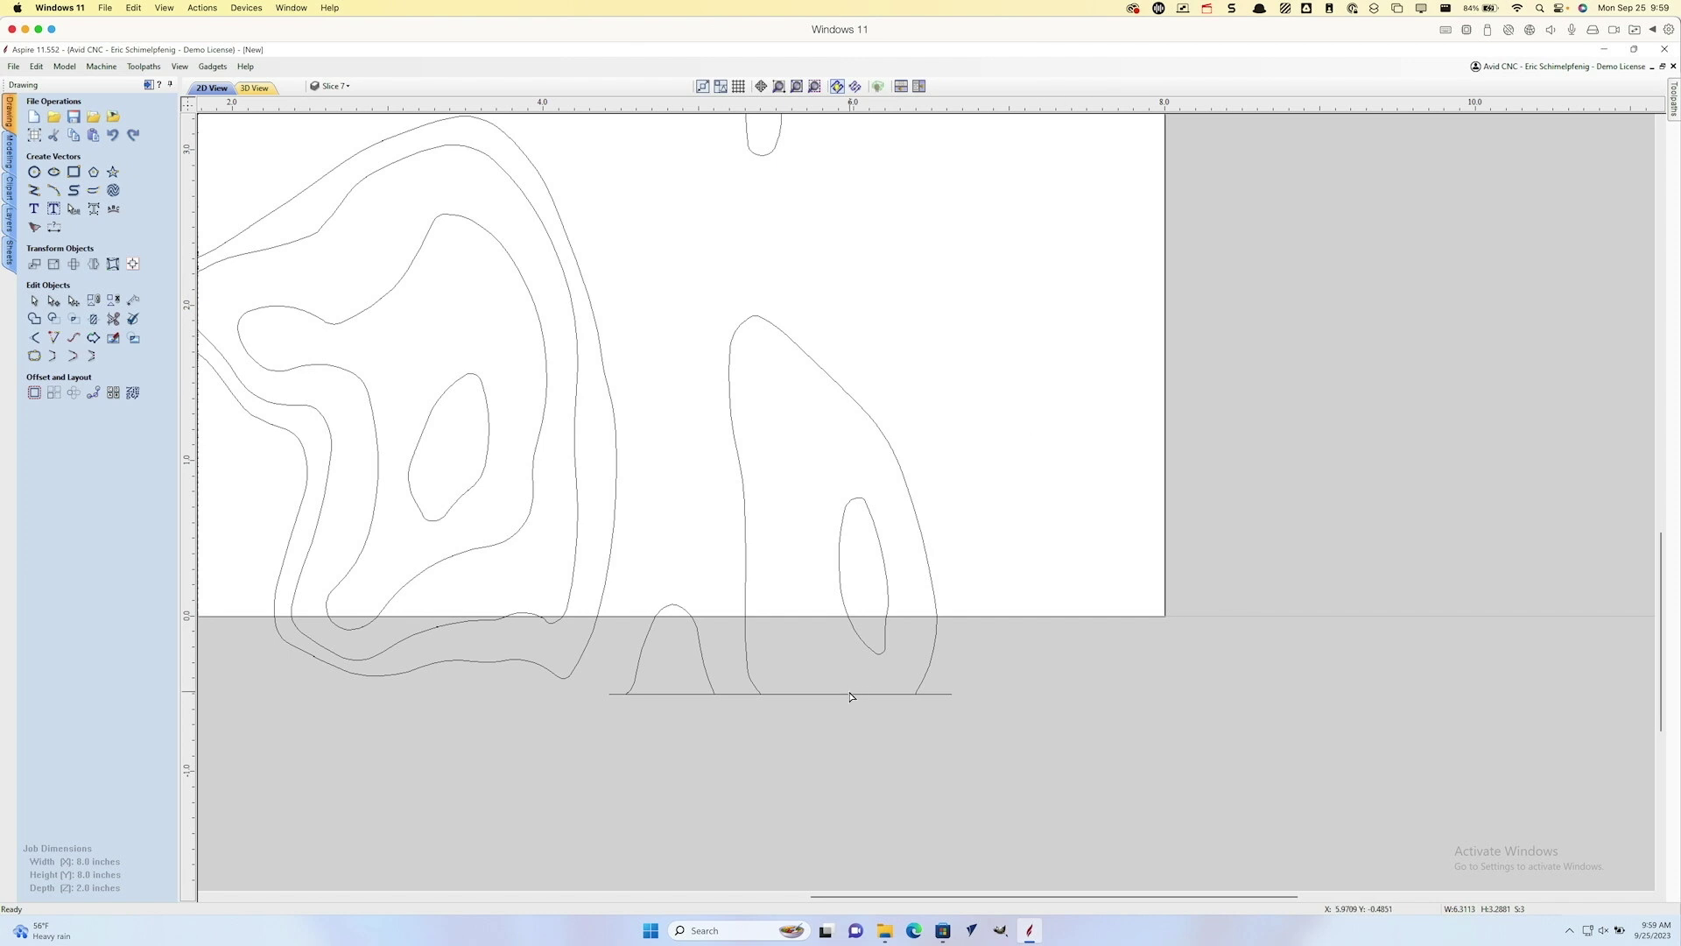
pyautogui.click(843, 695)
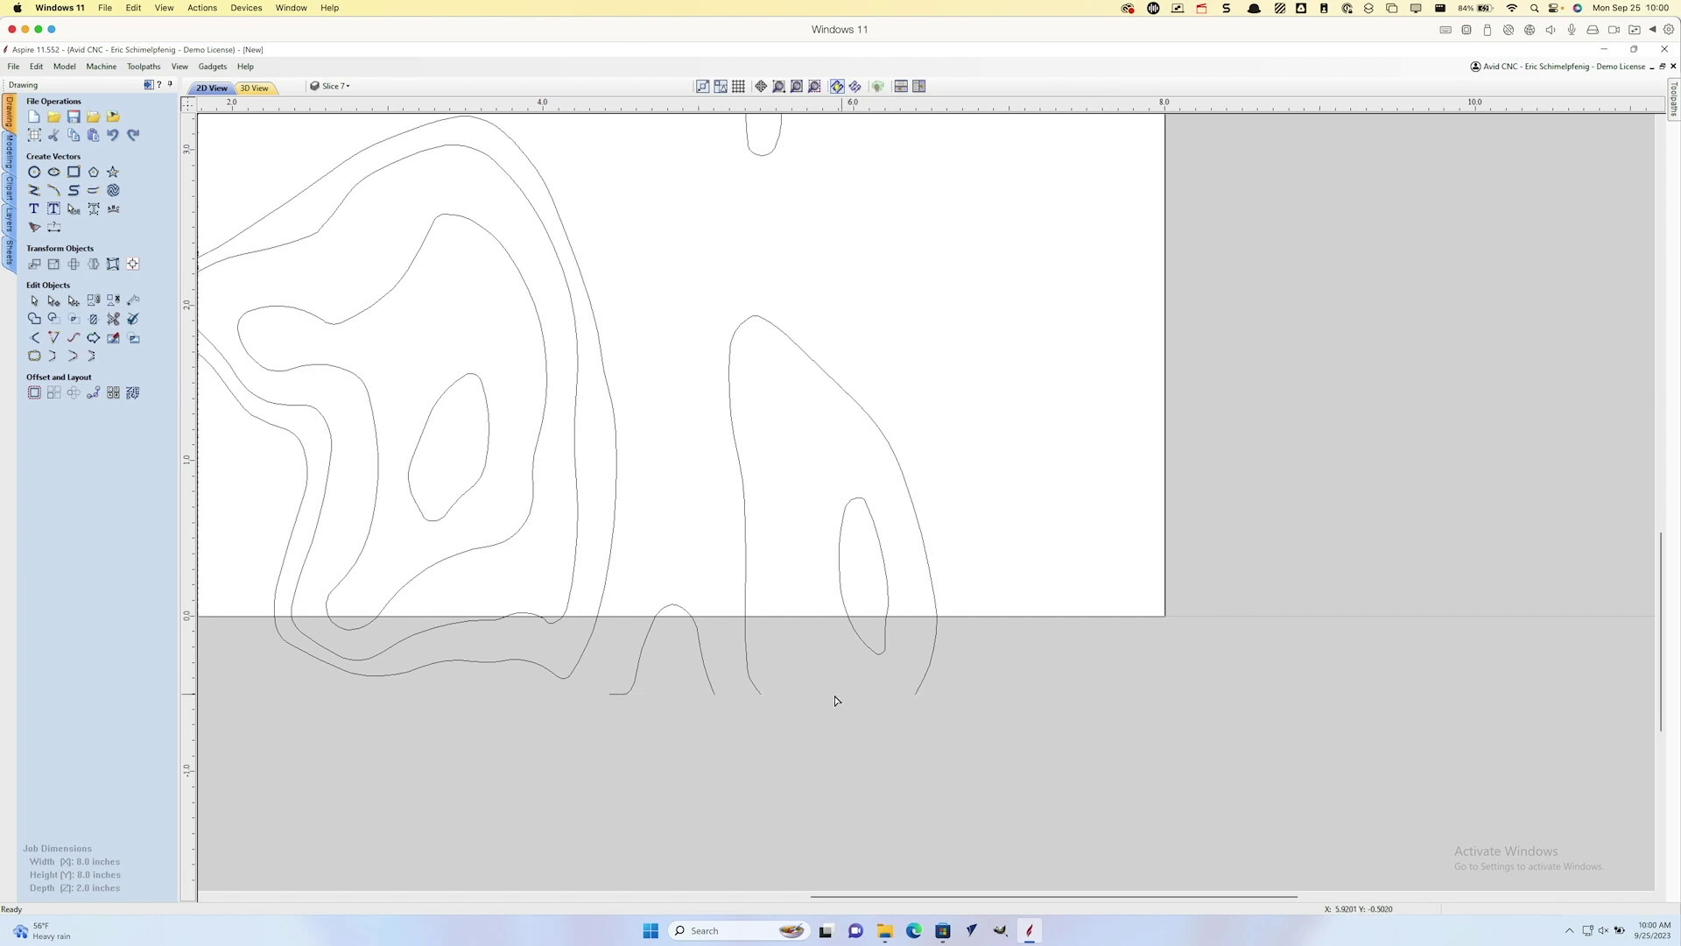
pyautogui.scroll(-5, 604, 722)
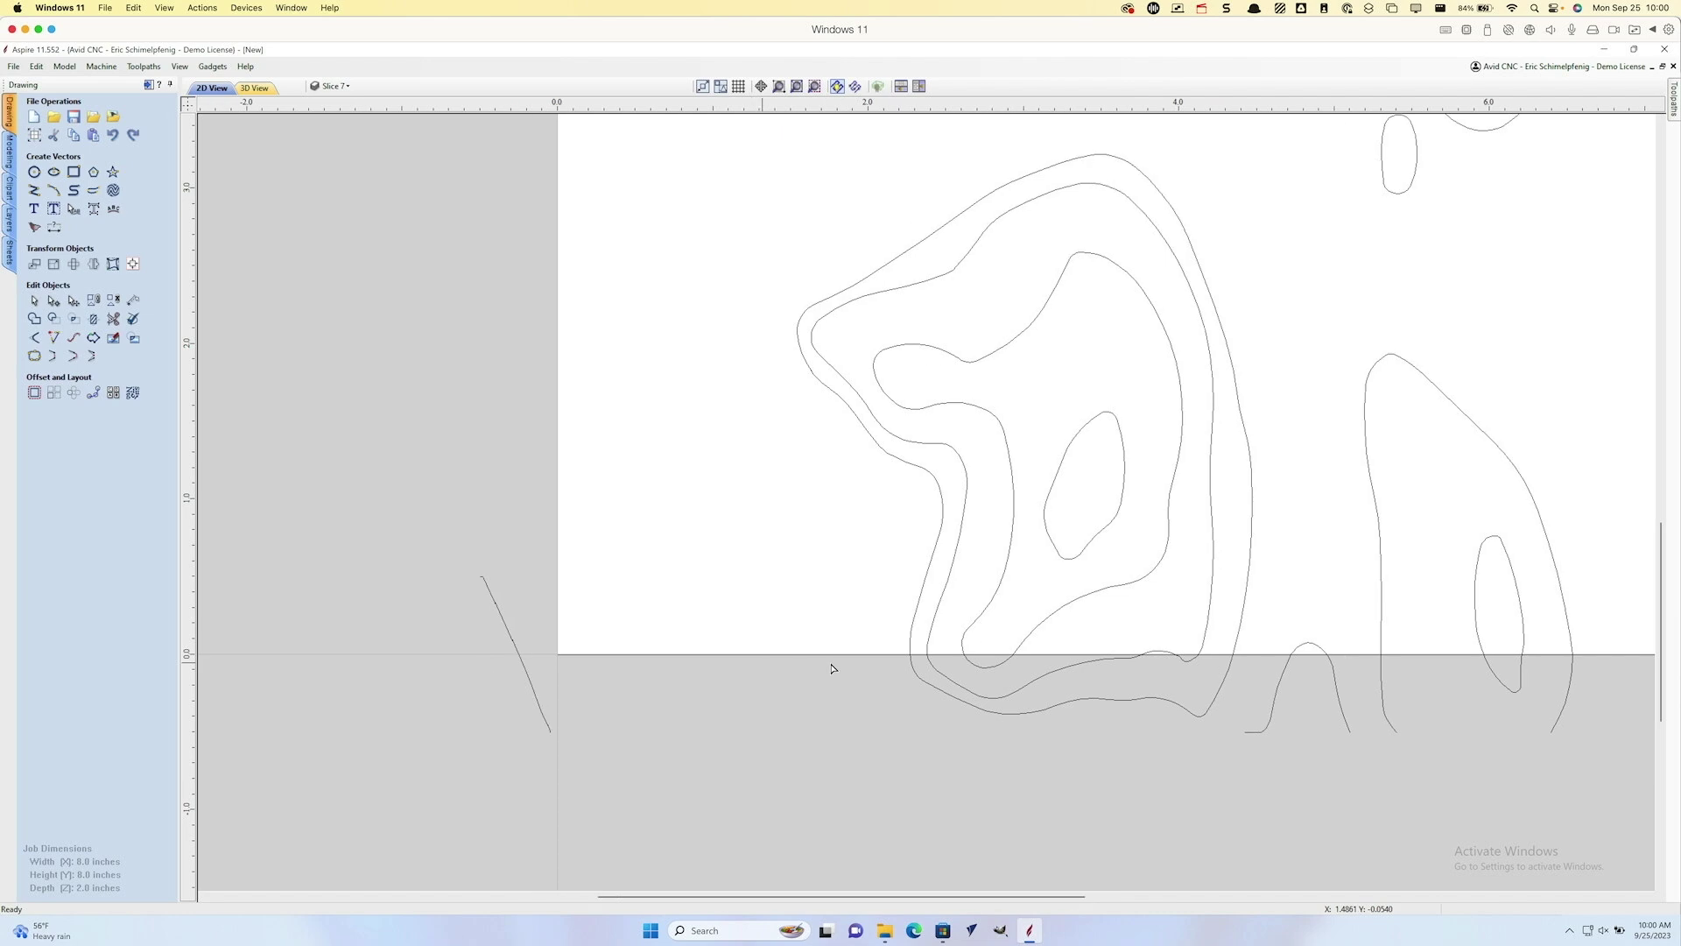
# Step: Delete the two remaining short straight spans connecting contours along the upper edge, near X 3.3 and X 2.0
pyautogui.scroll(-4, 798, 655)
pyautogui.scroll(3, 826, 593)
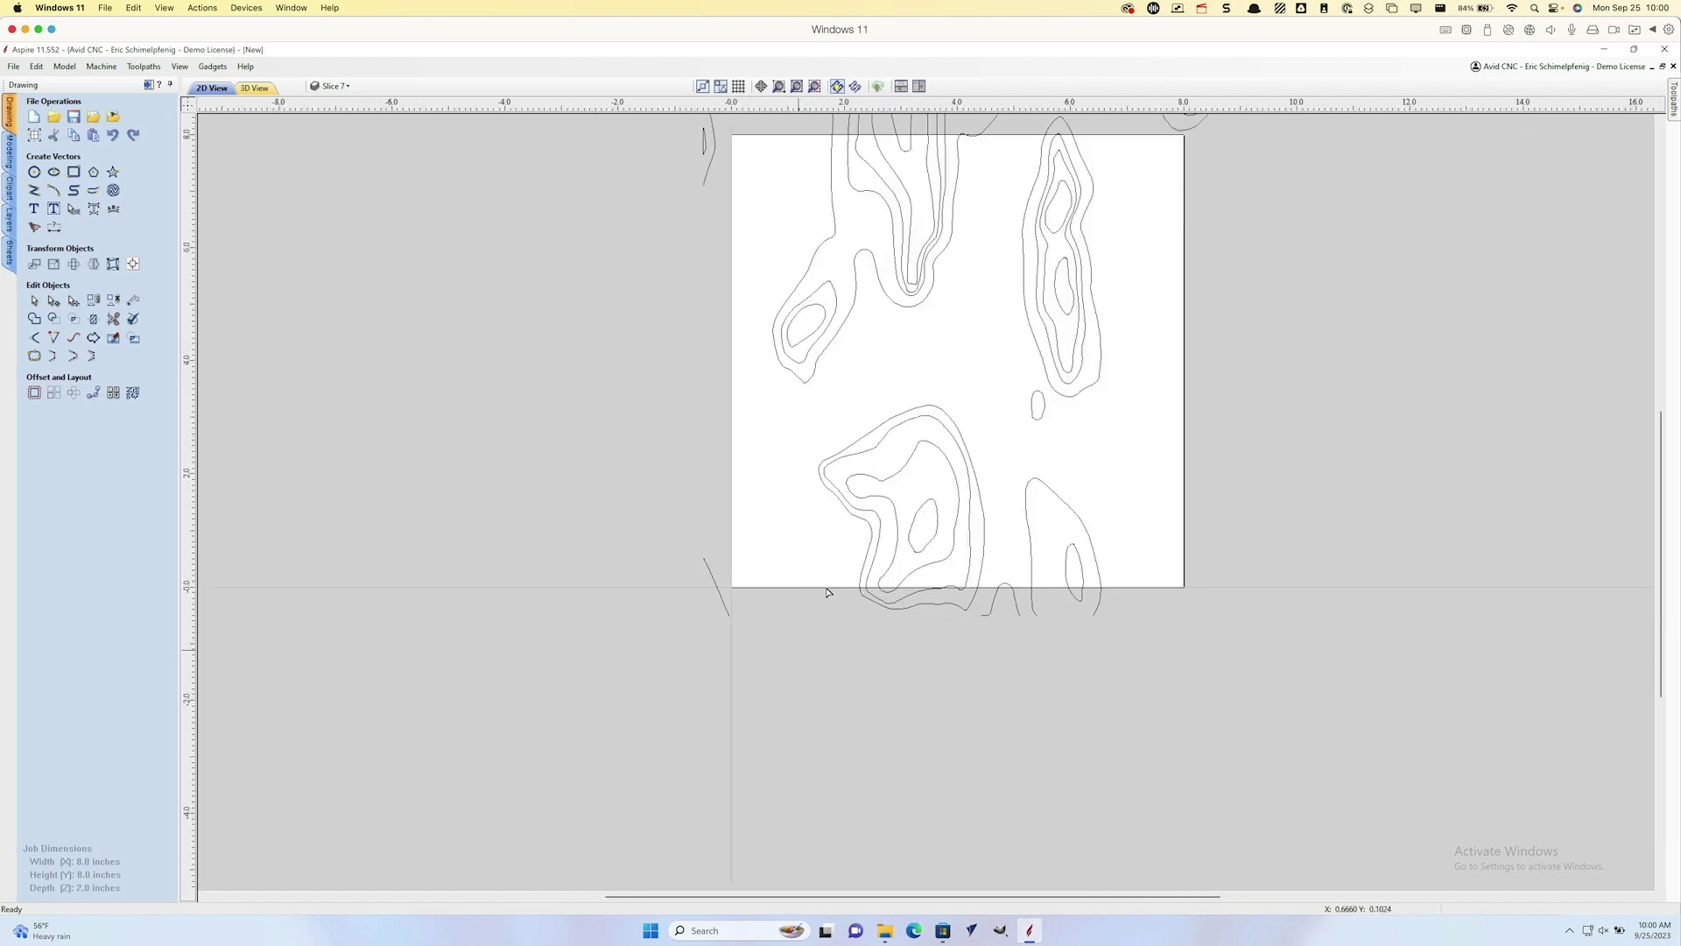
pyautogui.moveTo(833, 397); pyautogui.dragTo(826, 524, button='middle')
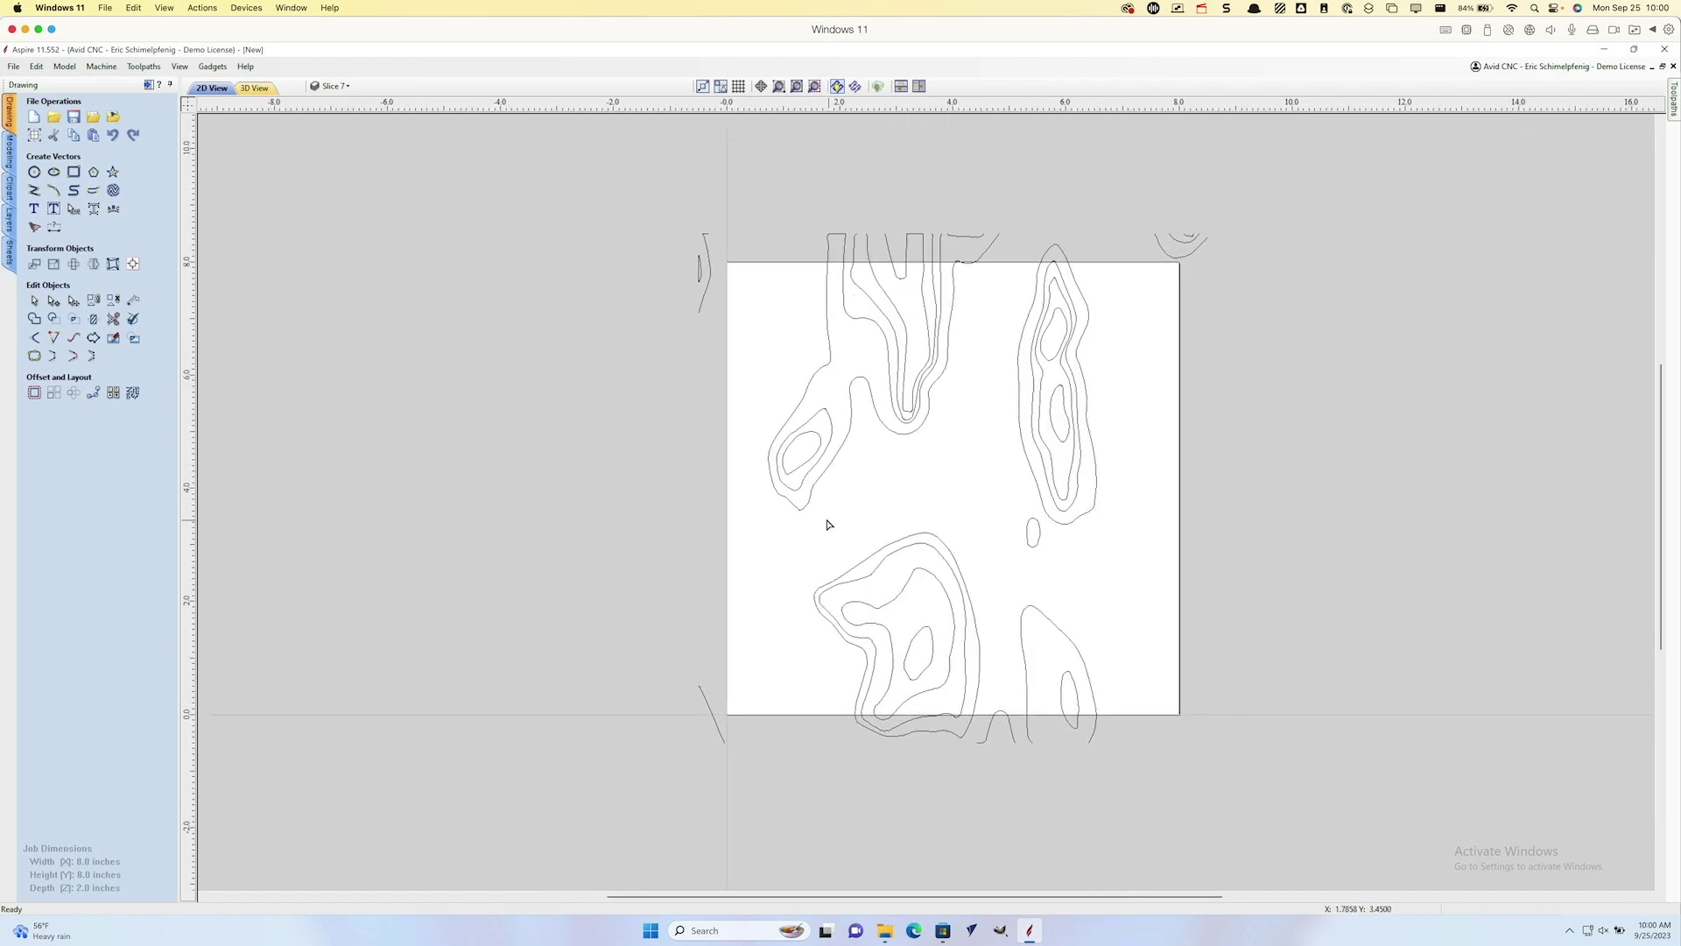
pyautogui.click(917, 236)
pyautogui.scroll(10, 916, 236)
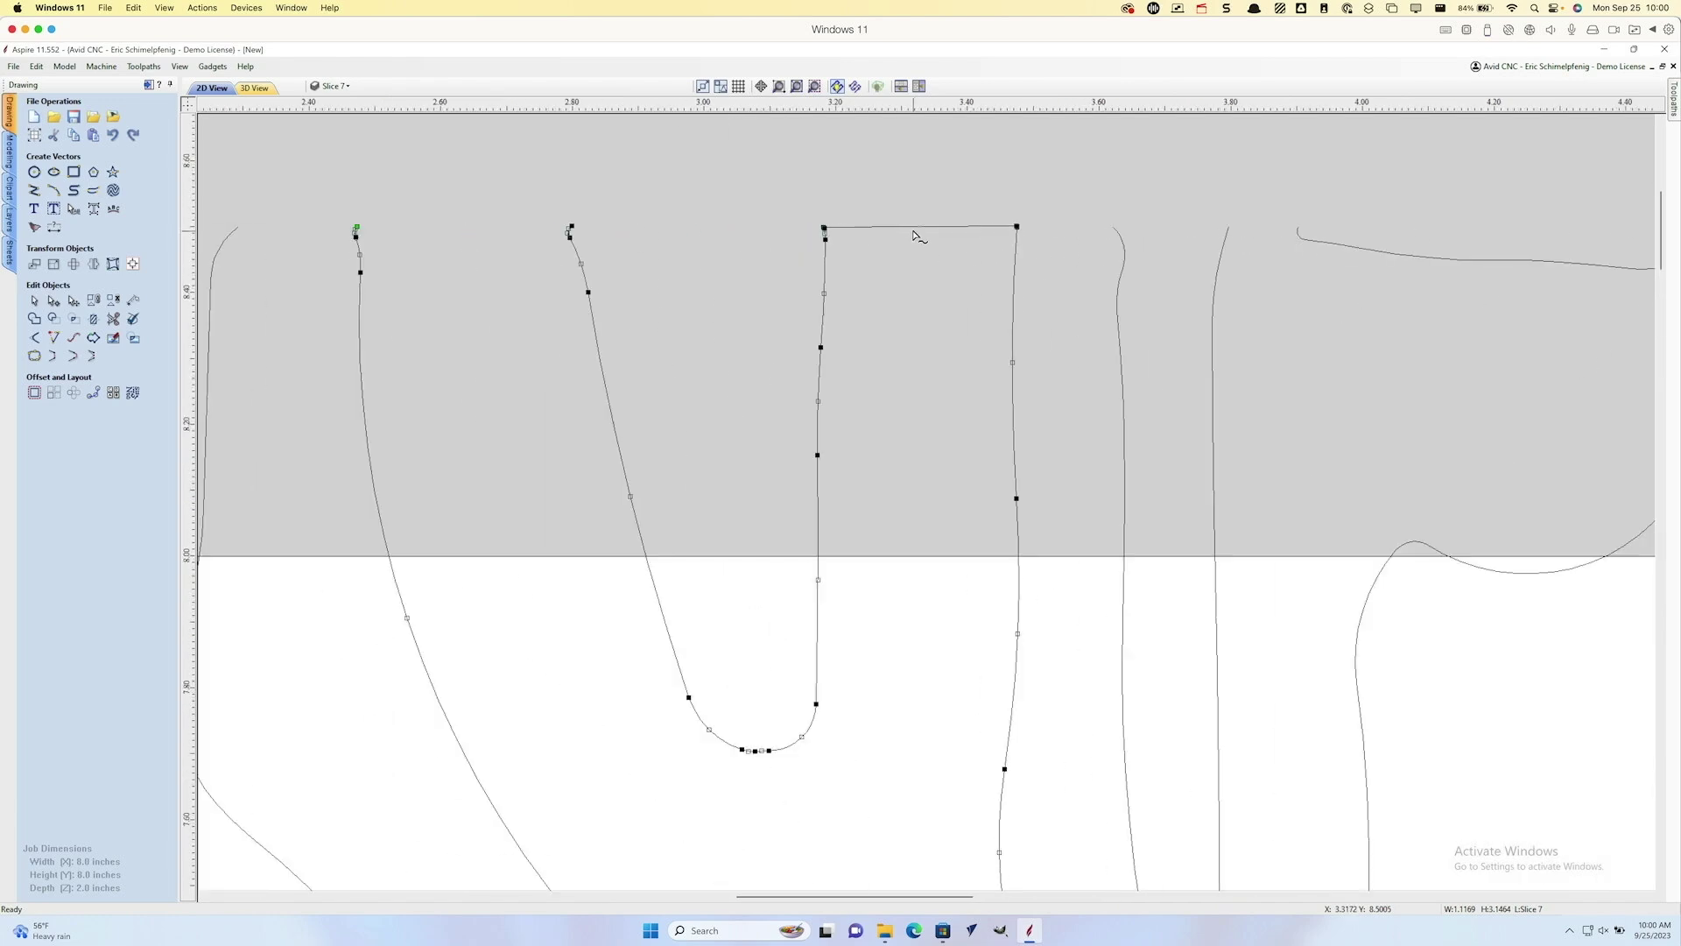
pyautogui.click(912, 230)
pyautogui.scroll(-10, 913, 255)
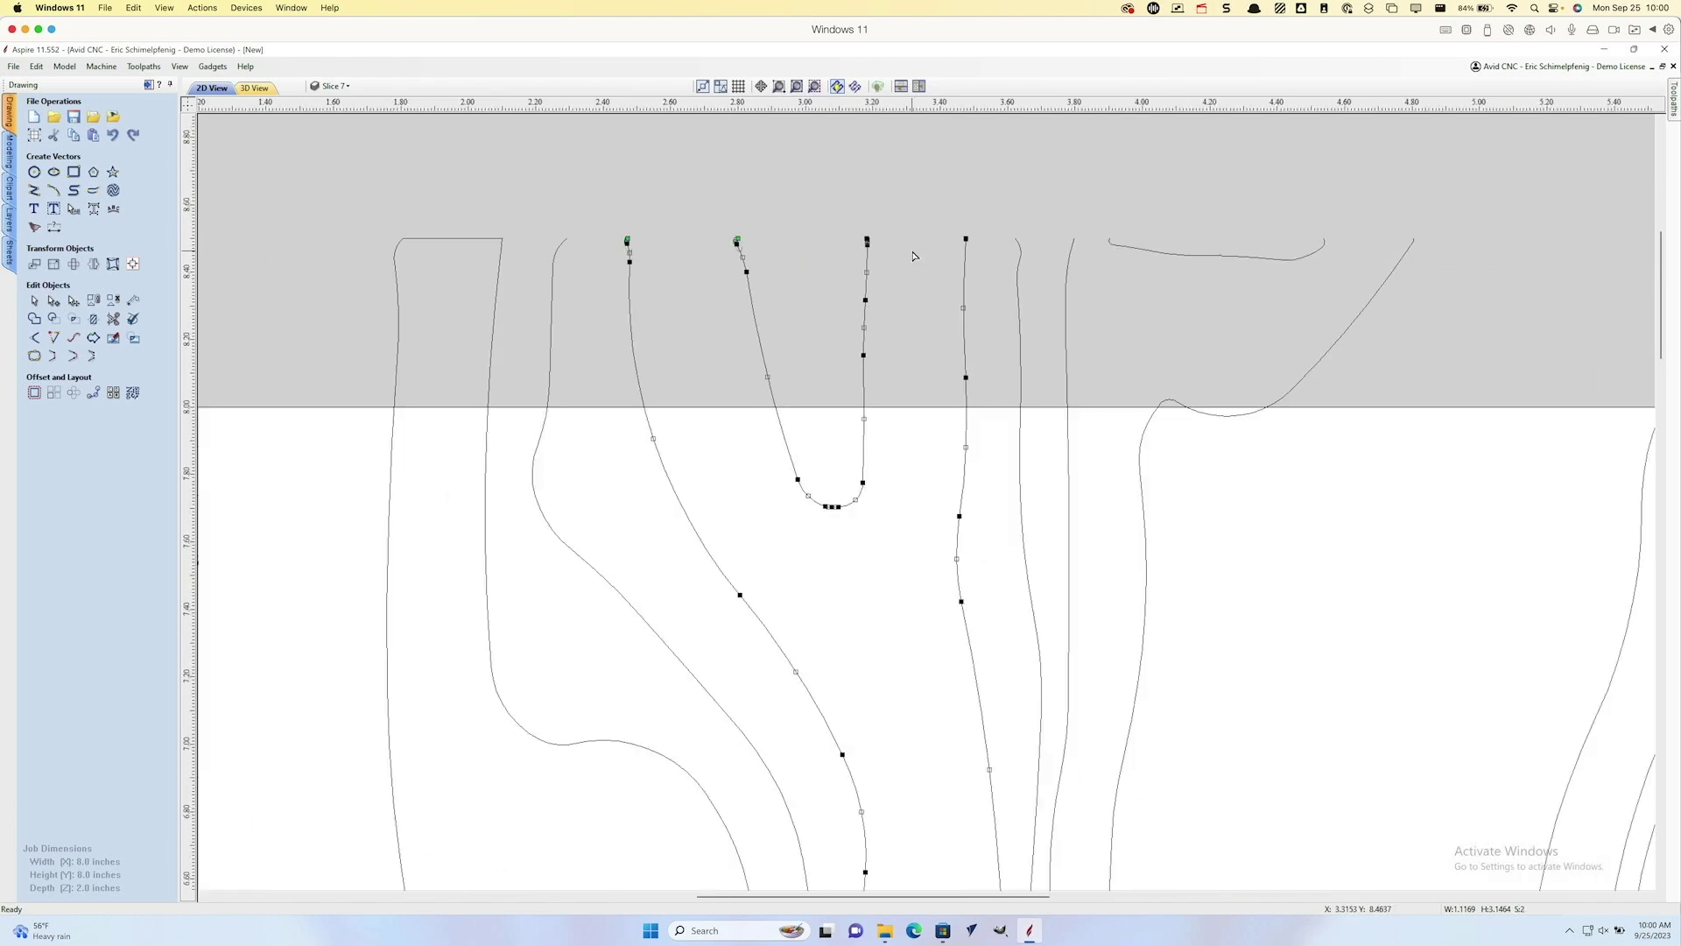
pyautogui.click(796, 252)
pyautogui.scroll(10, 797, 252)
pyautogui.click(814, 253)
pyautogui.scroll(-10, 759, 307)
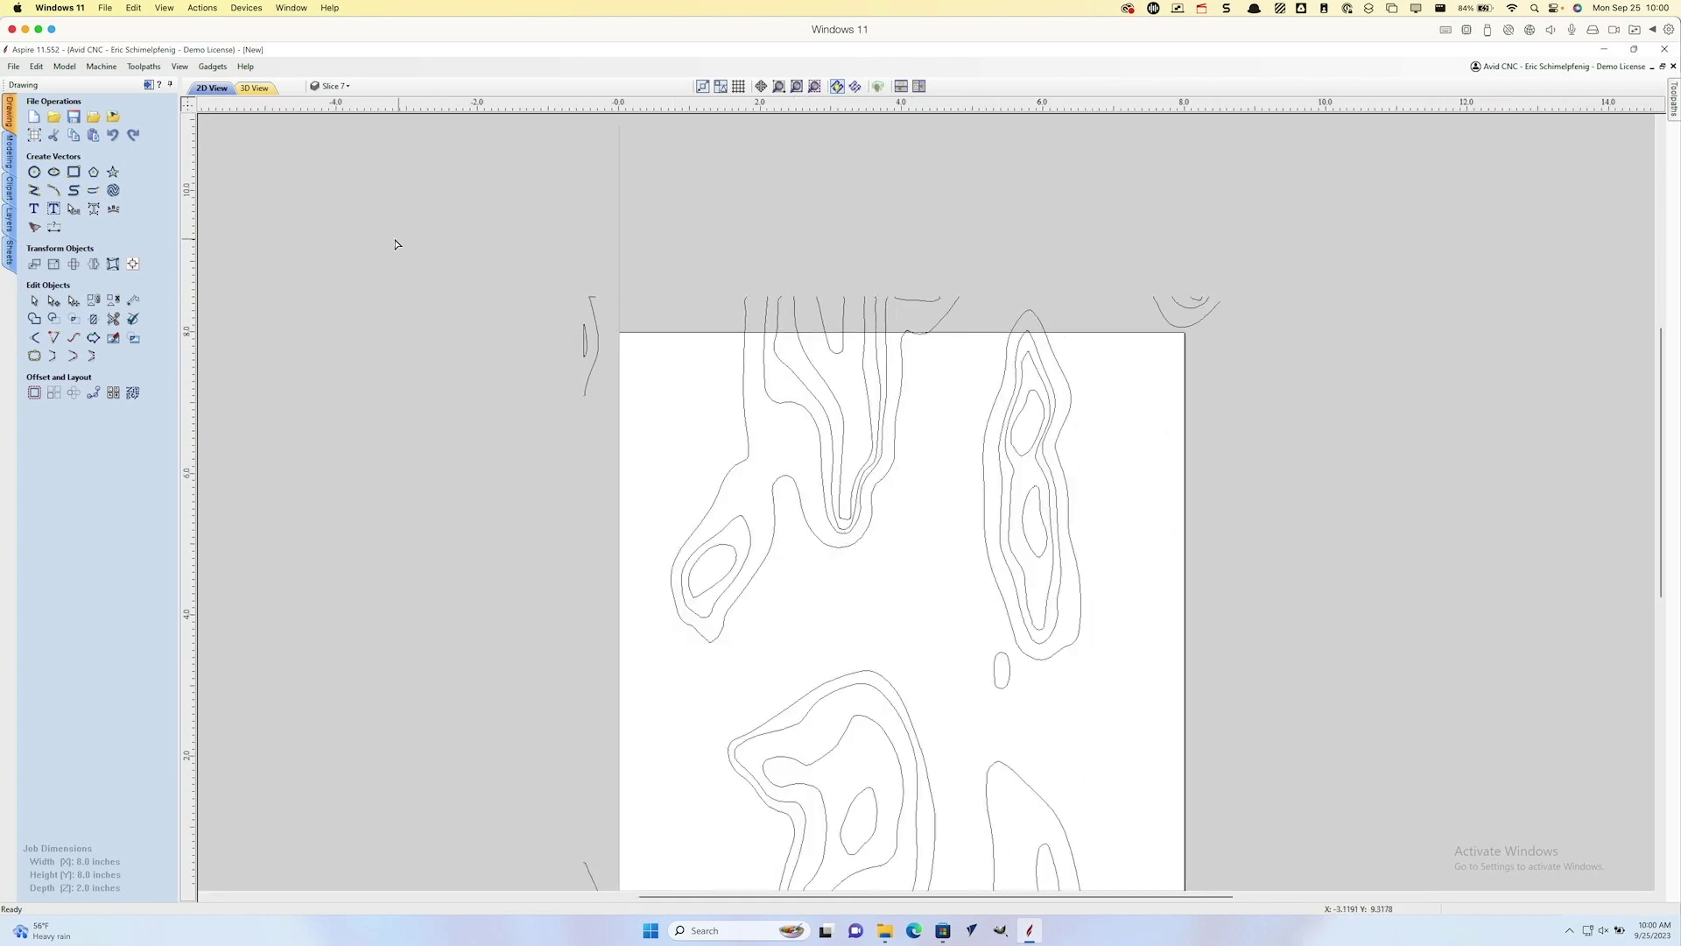
# Step: Draw polylines joining the open contour ends along the upper-left edge at Y 8.5 and down the left side of the job
pyautogui.click(34, 190)
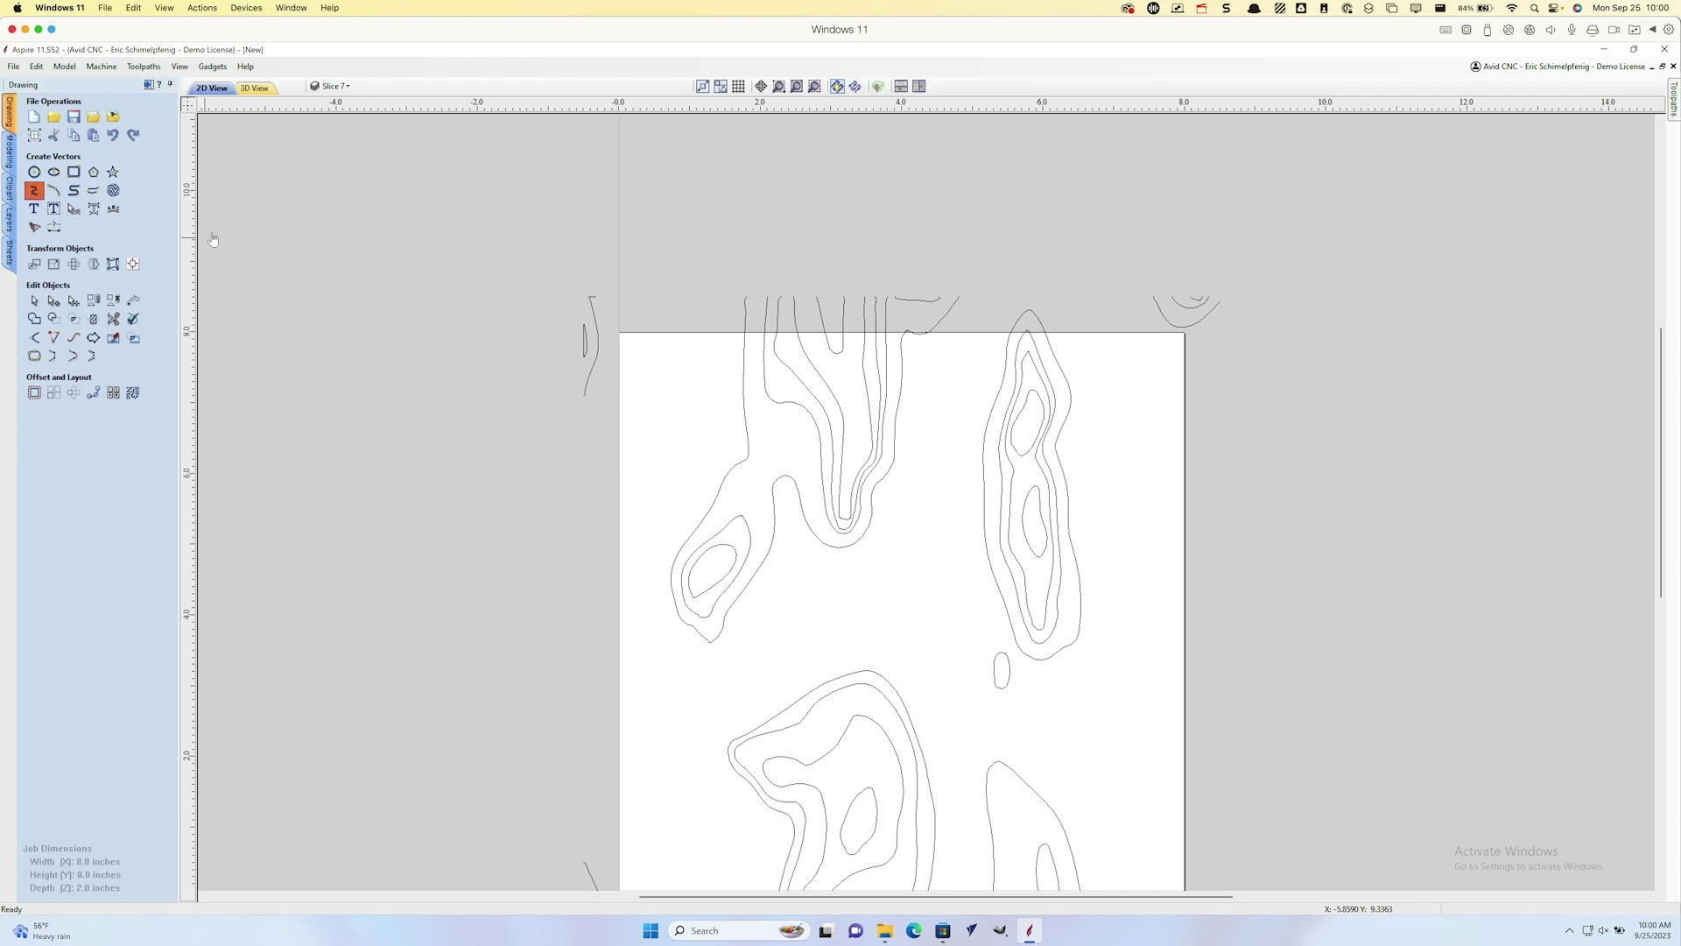
pyautogui.click(747, 295)
pyautogui.click(593, 297)
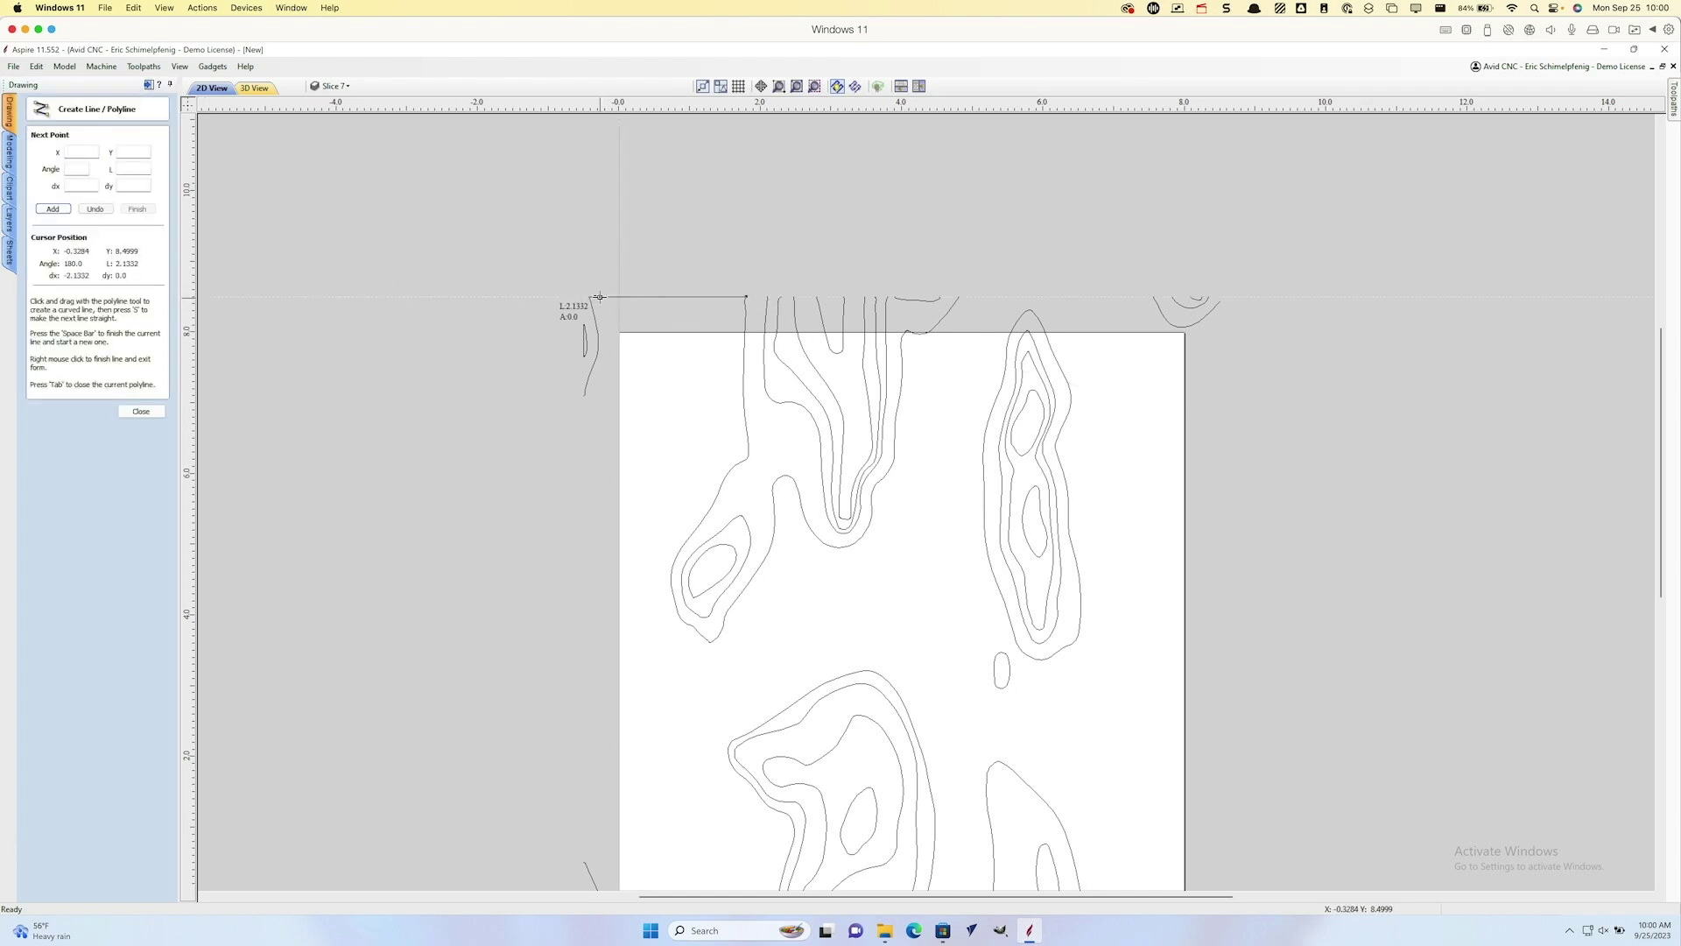
pyautogui.press('space')
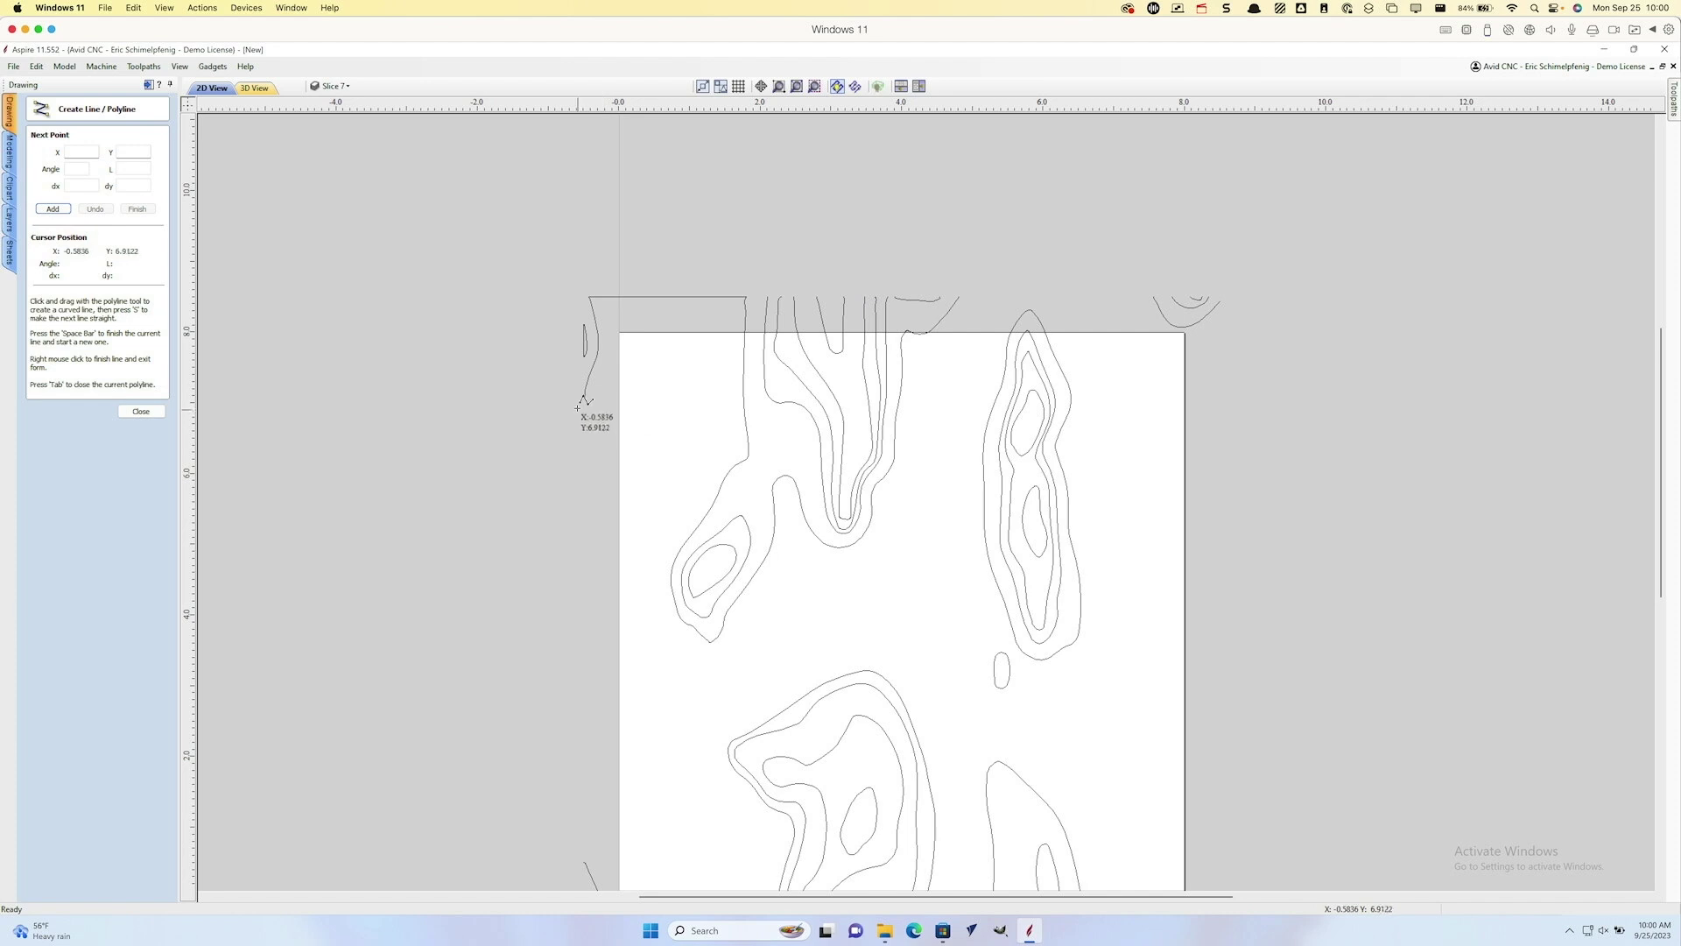
pyautogui.click(584, 394)
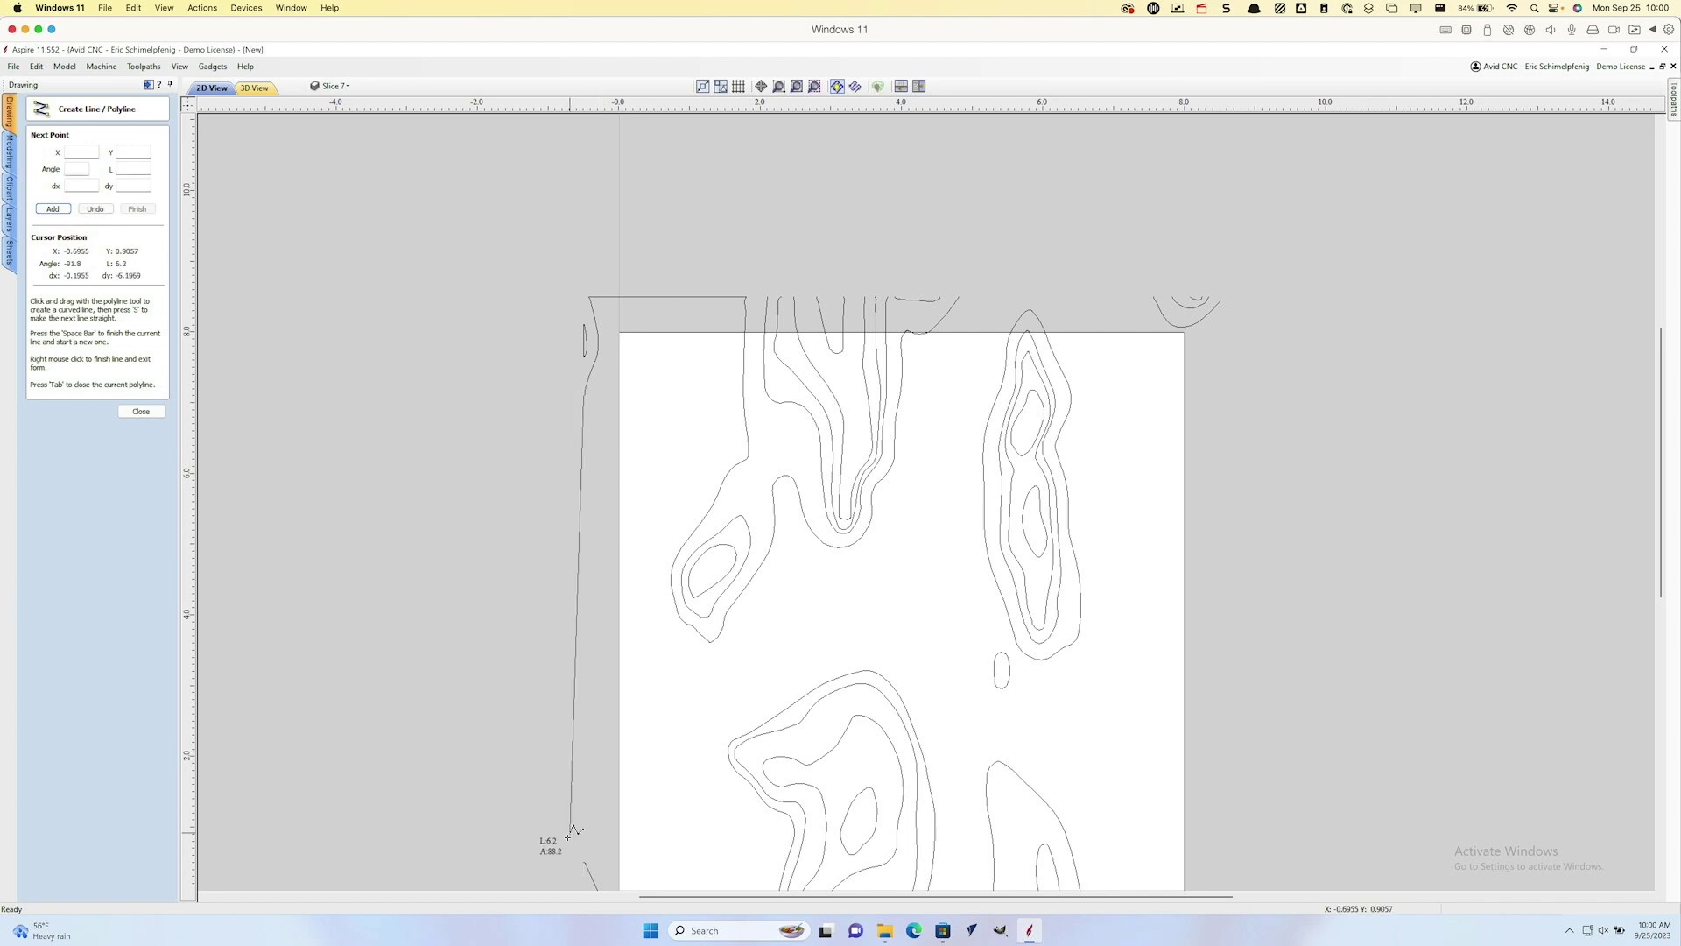
pyautogui.click(581, 863)
pyautogui.press('space')
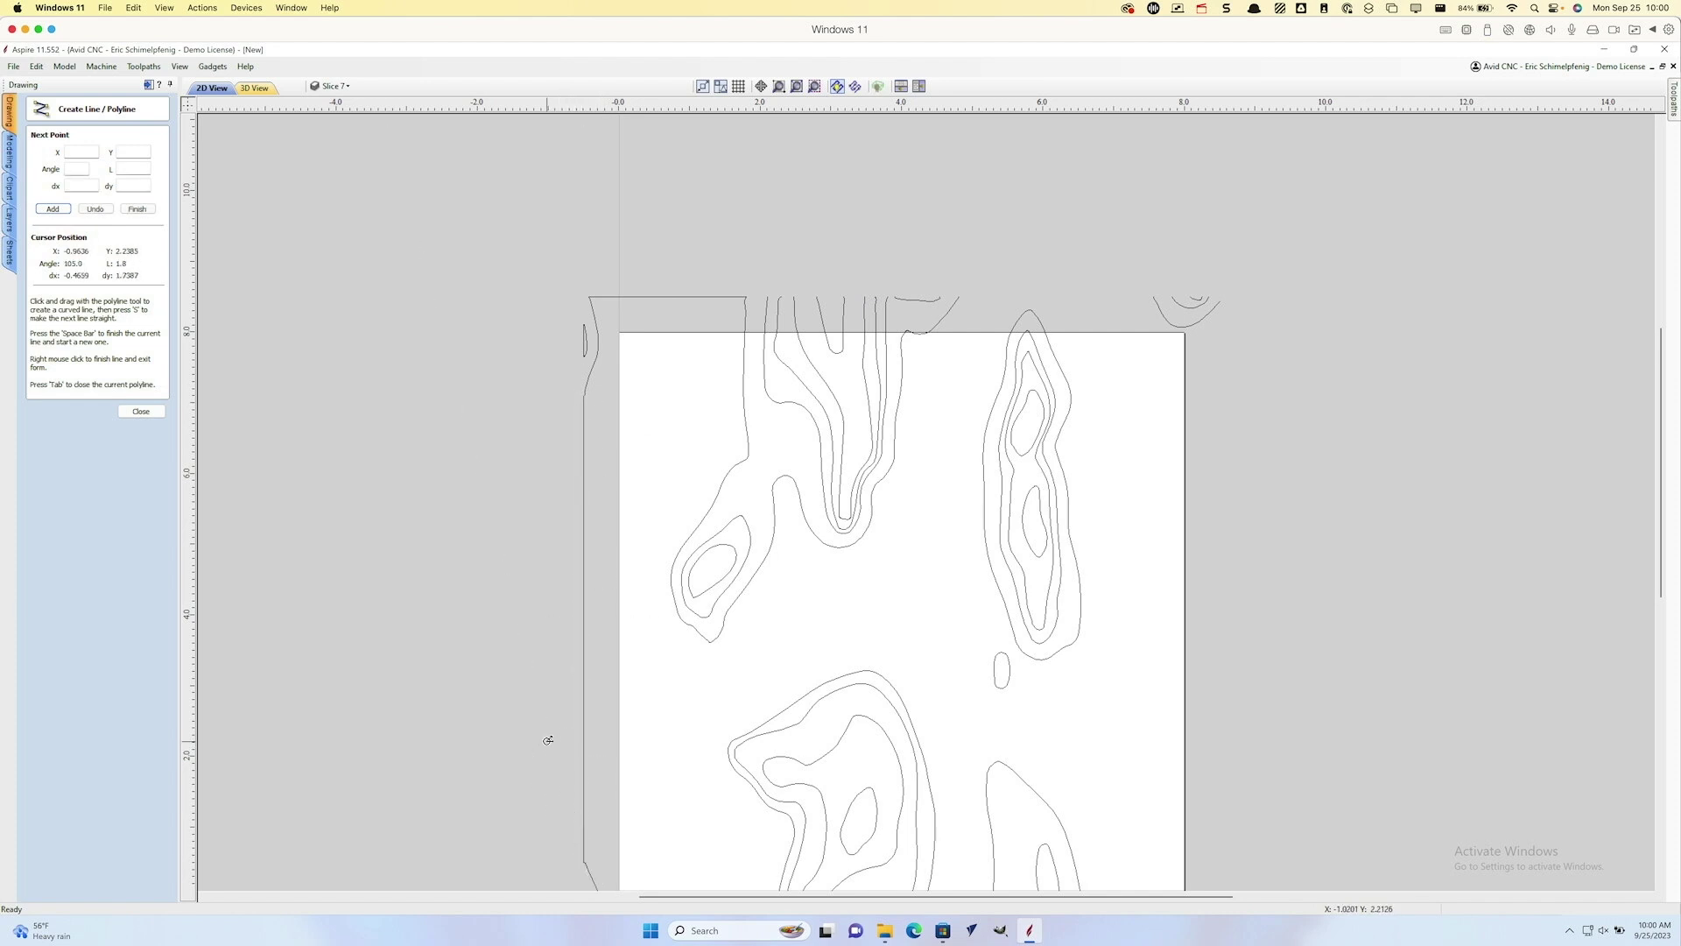
# Step: Draw polylines along Y -0.5 bridging the gaps between the lower contour ends and extending past the job's right side
pyautogui.scroll(-5, 600, 664)
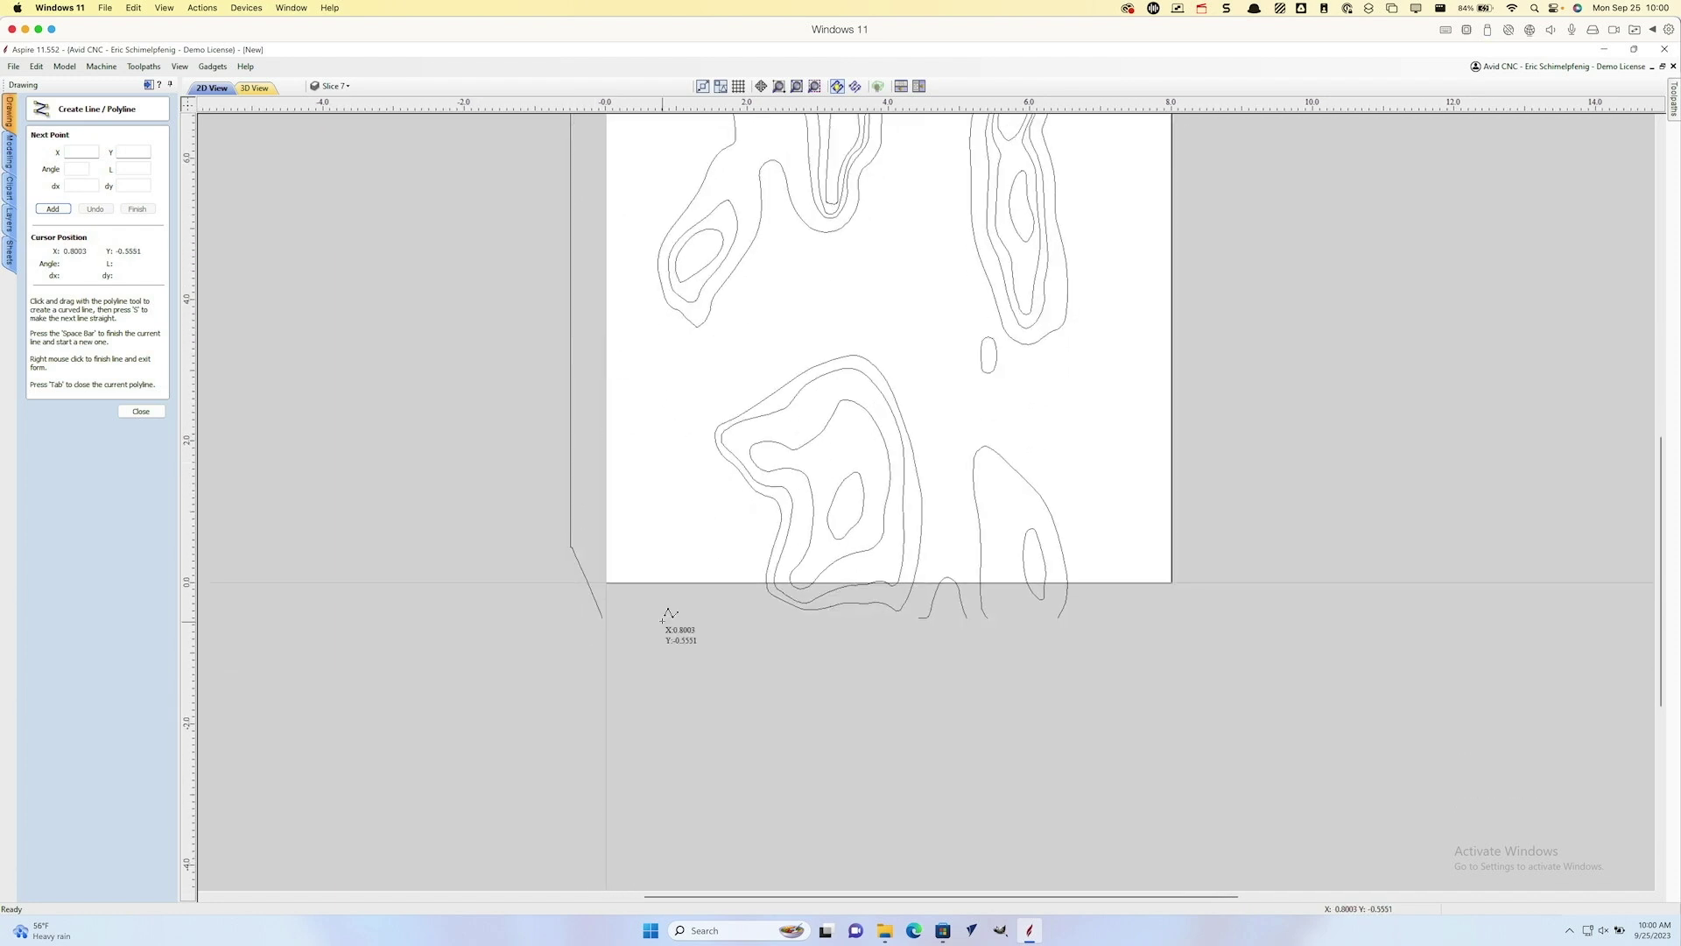
pyautogui.click(600, 617)
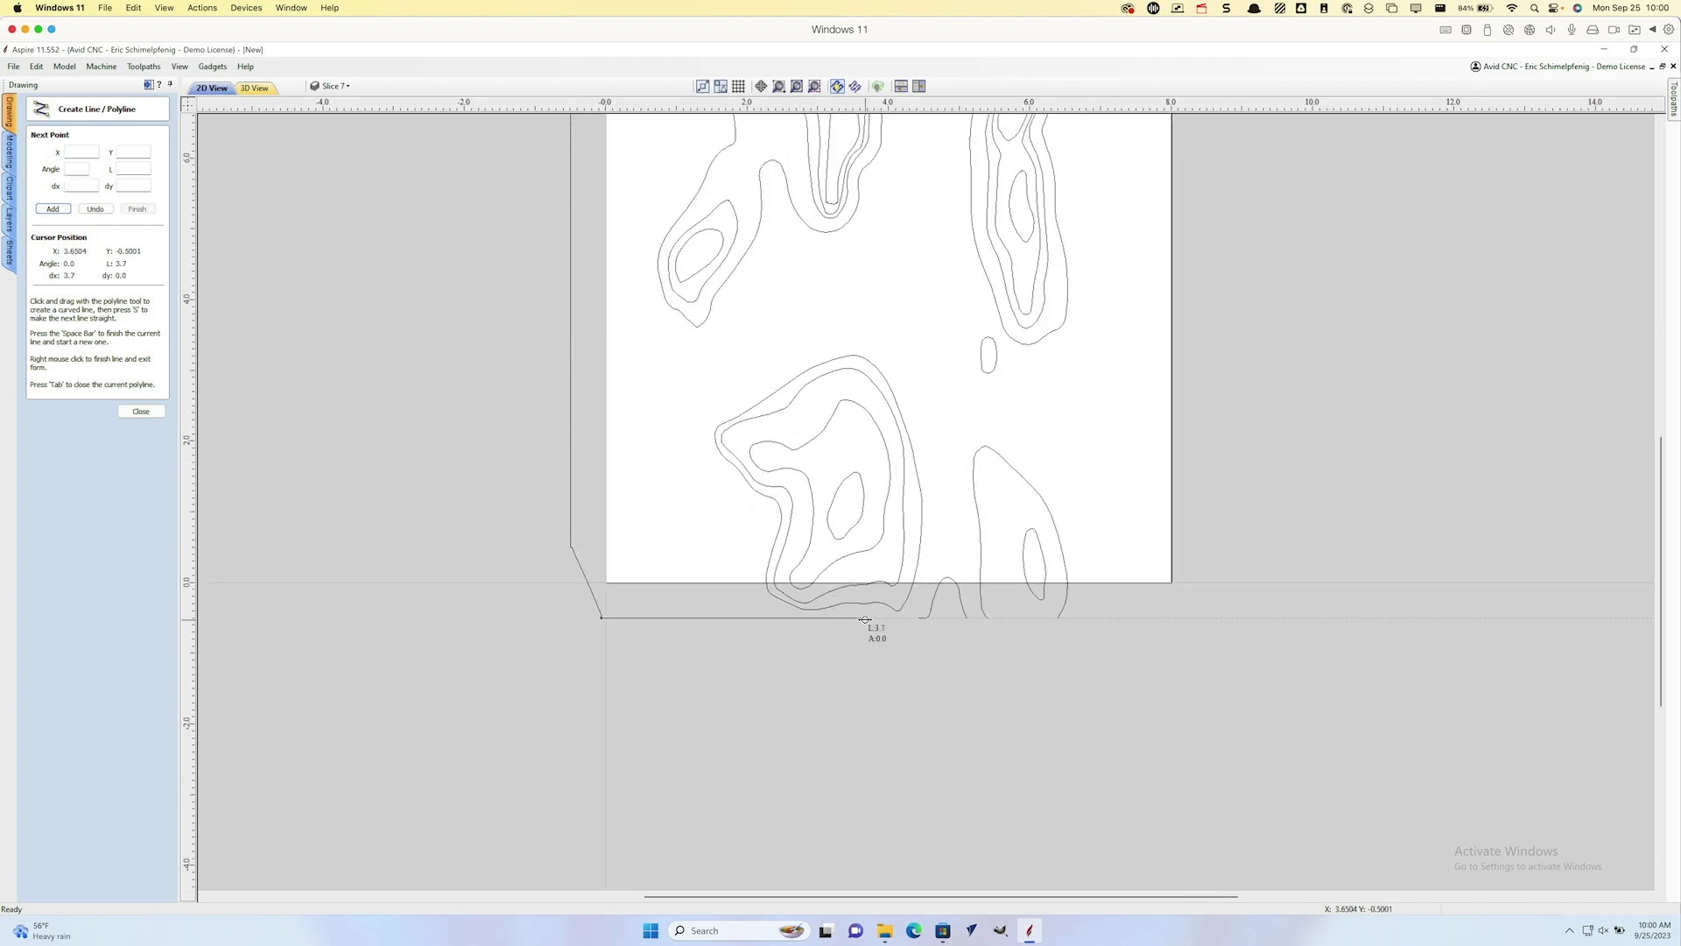
pyautogui.click(930, 617)
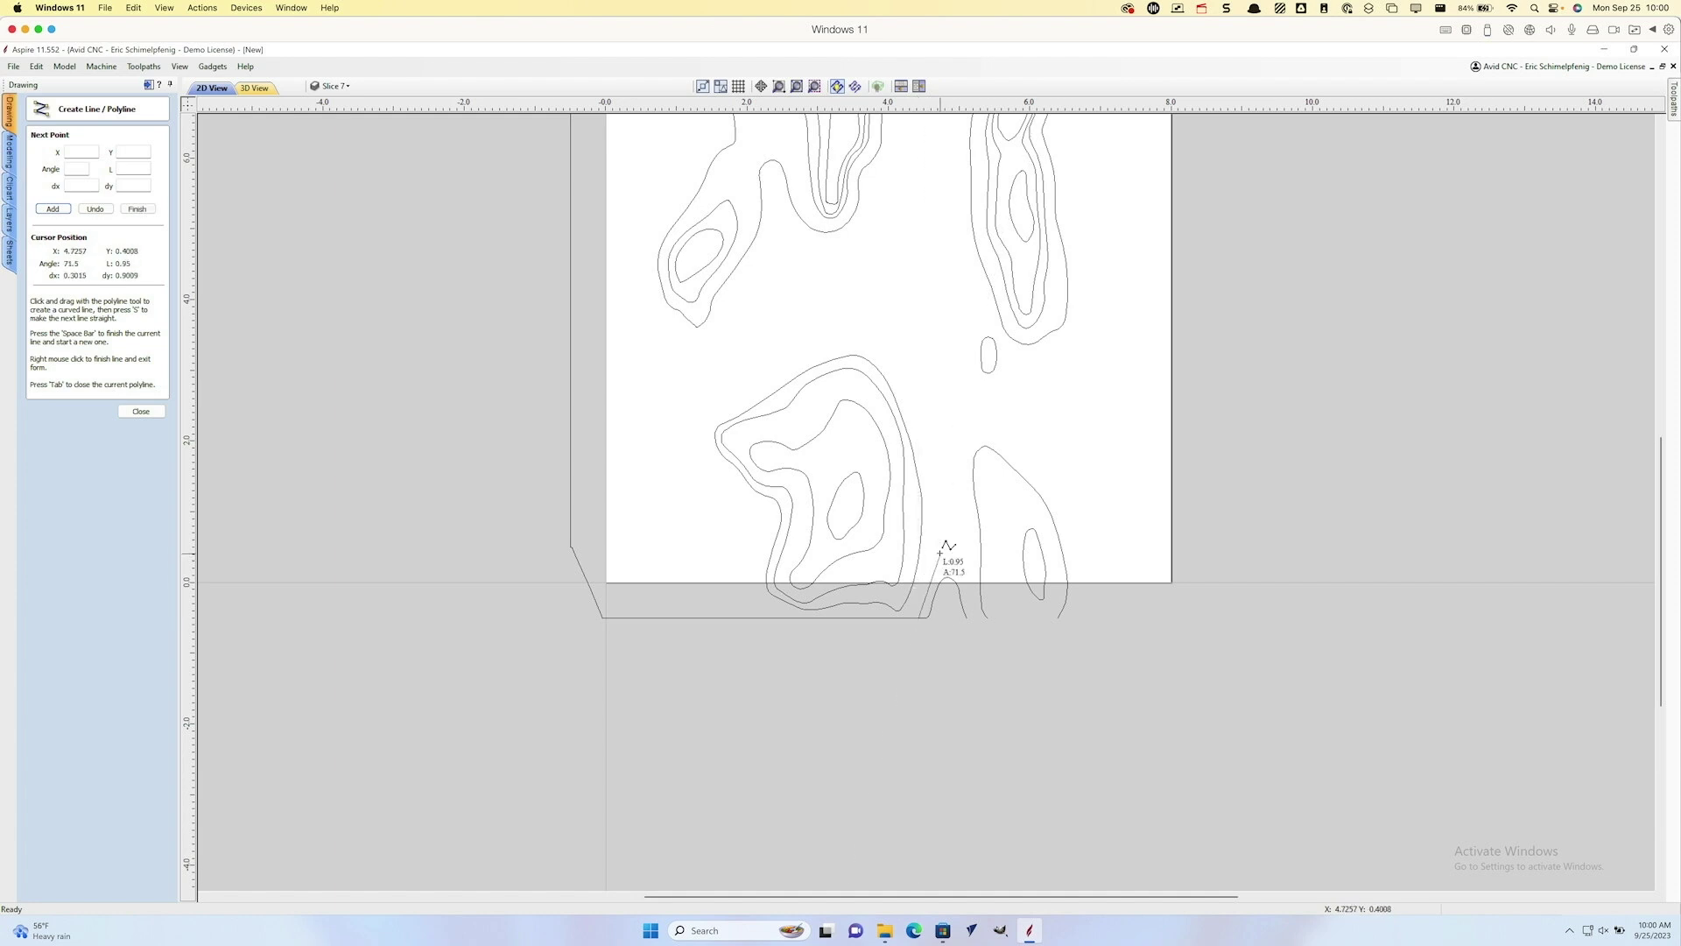
pyautogui.click(965, 617)
pyautogui.click(985, 618)
pyautogui.click(1057, 617)
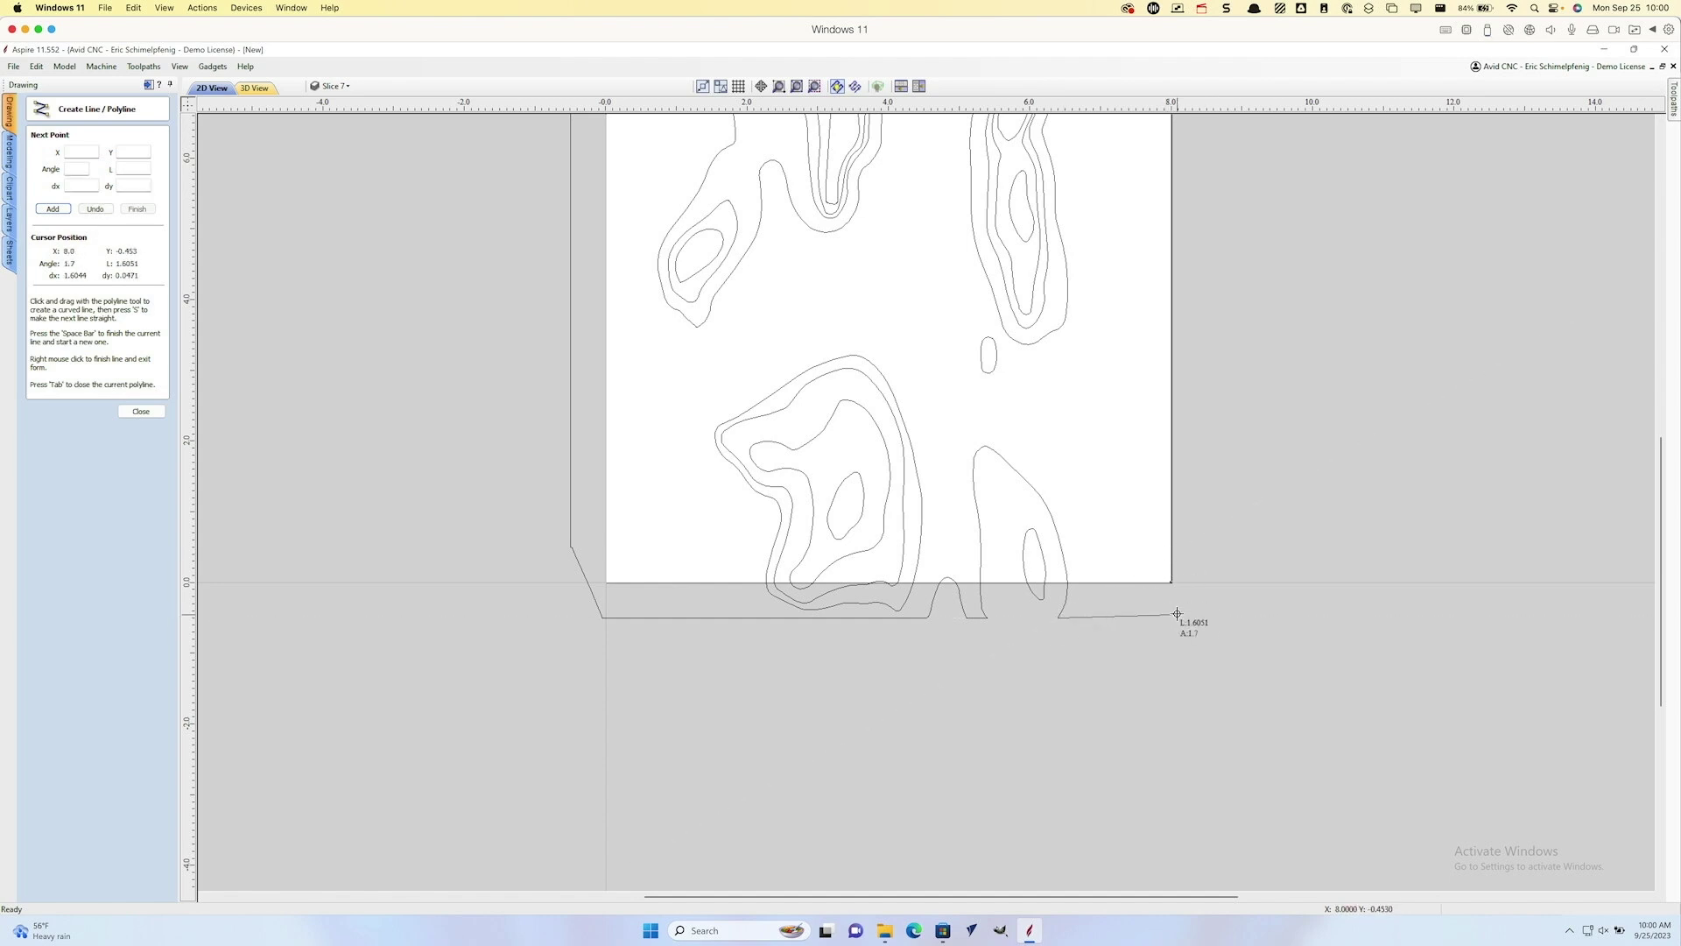
pyautogui.click(1248, 617)
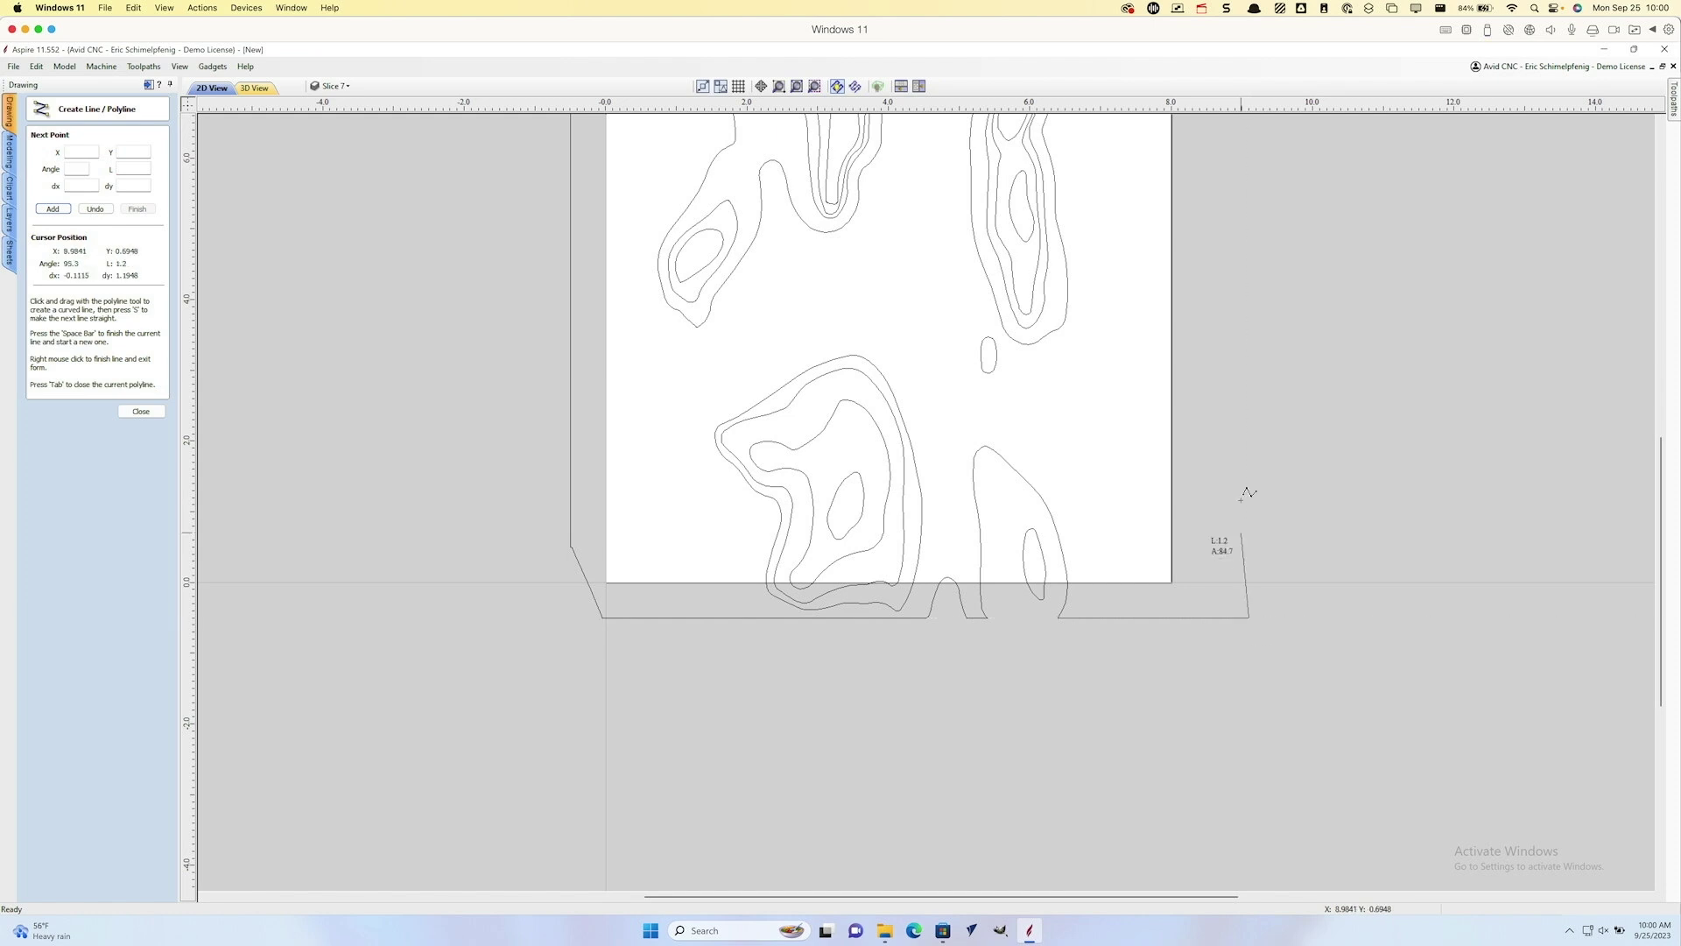
pyautogui.press('space')
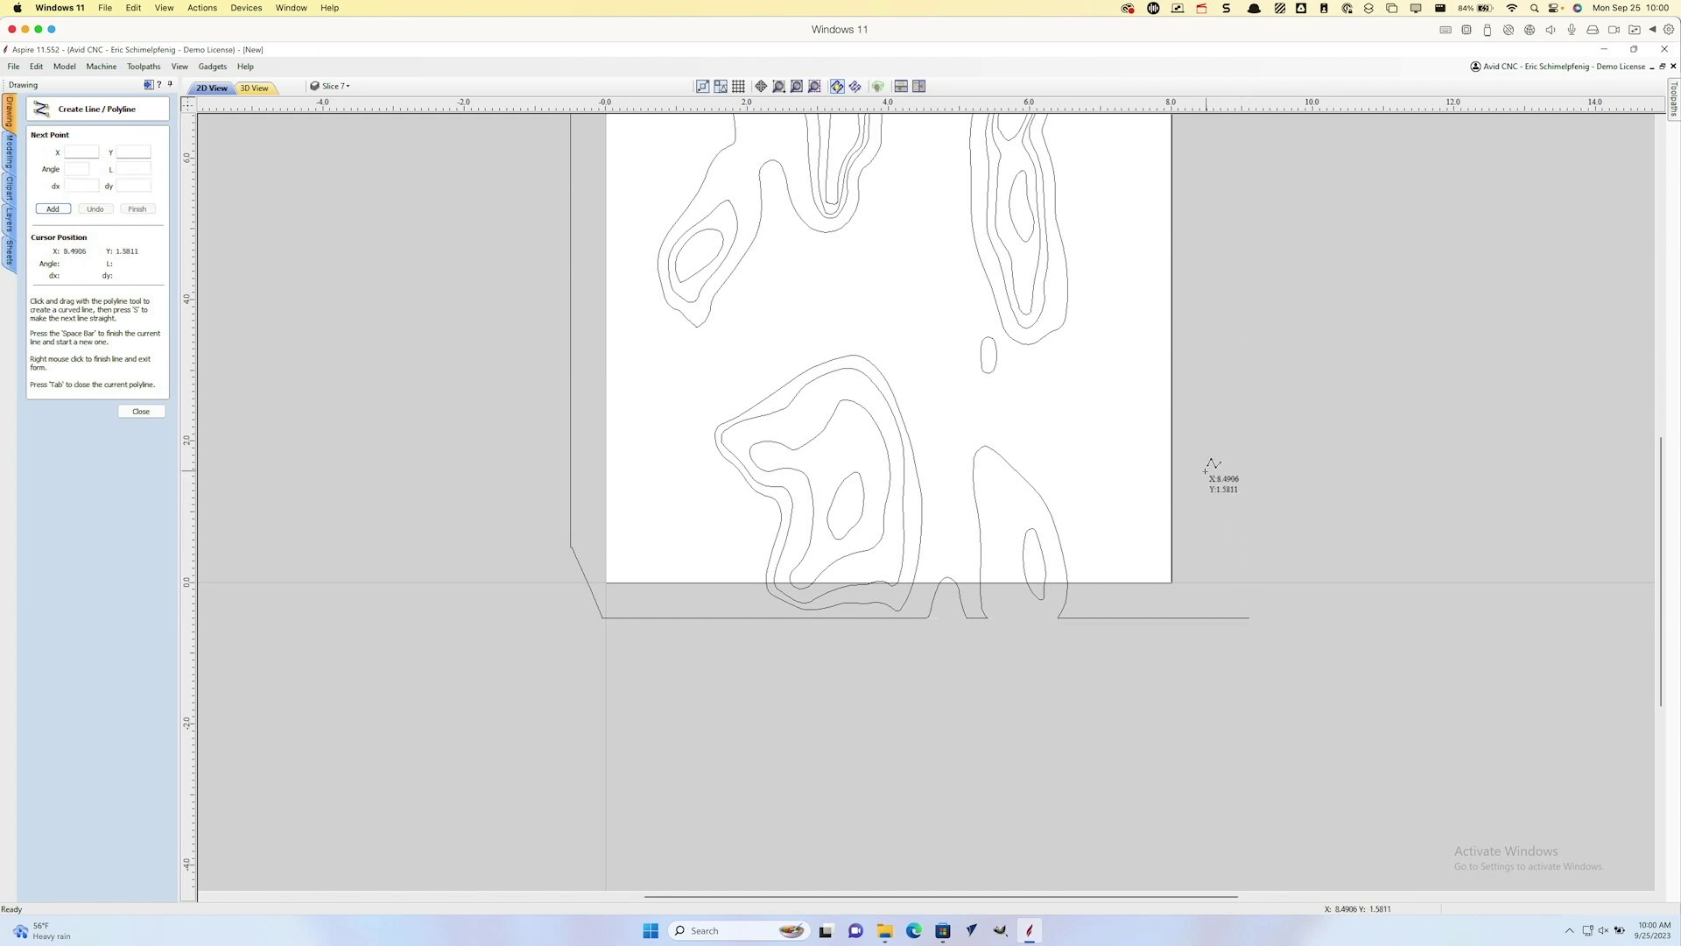
# Step: Draw a vertical line at X 8.5 from the upper-right contour's end down past the lower boundary line
pyautogui.scroll(5, 1212, 469)
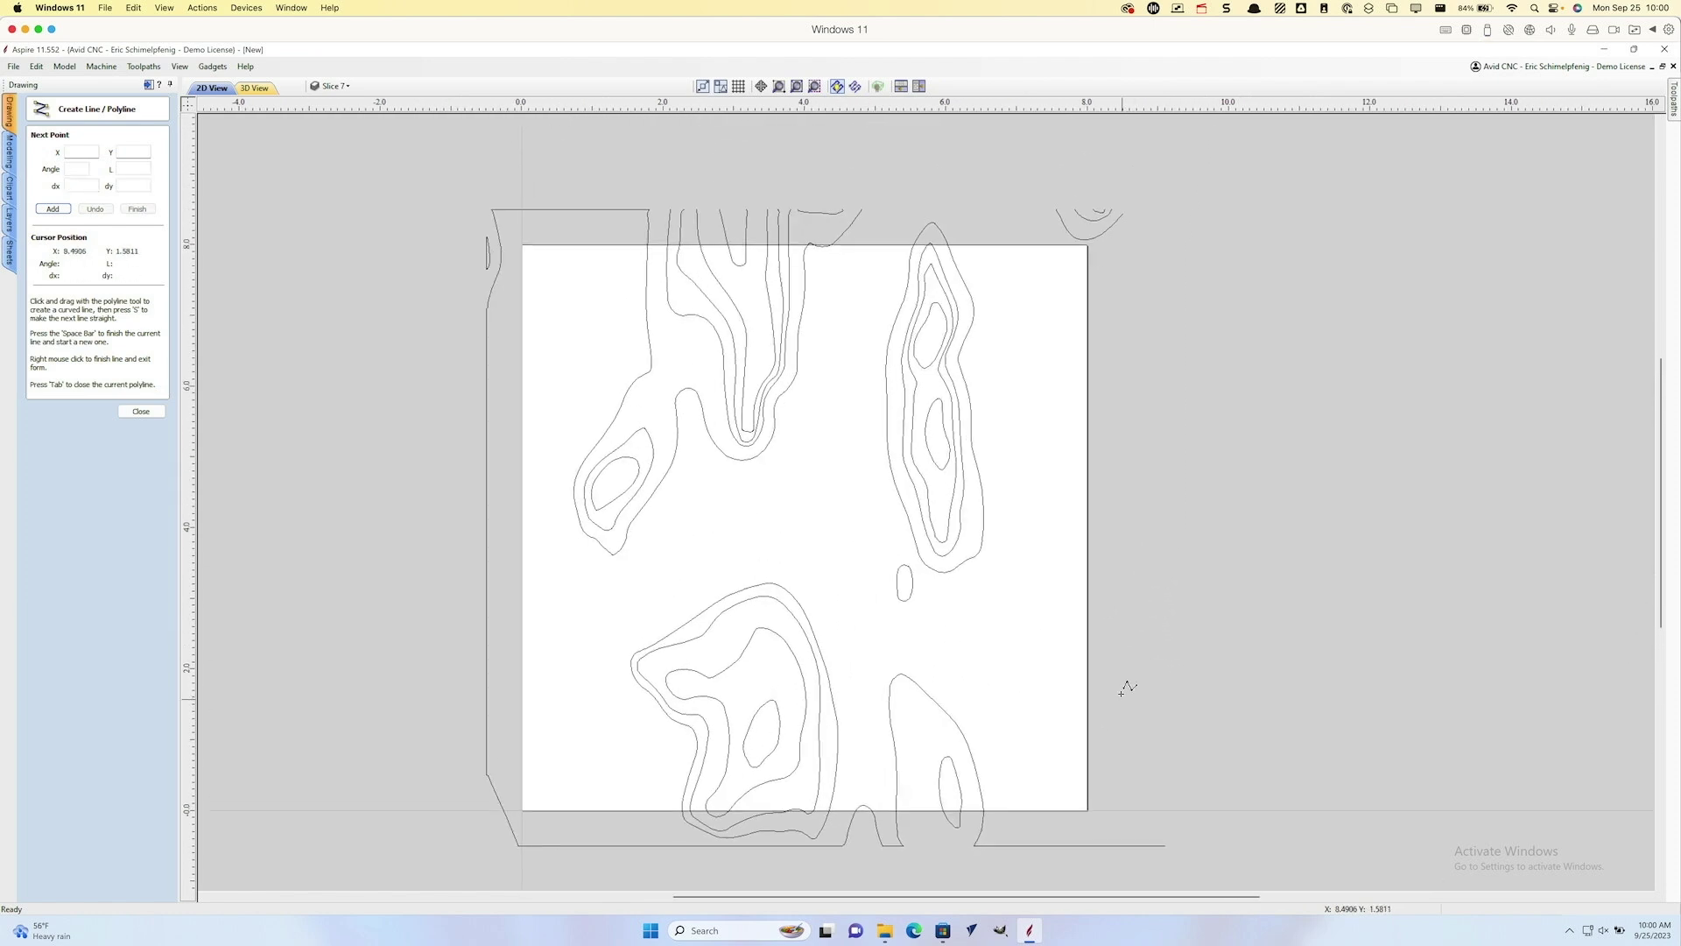
pyautogui.click(1122, 211)
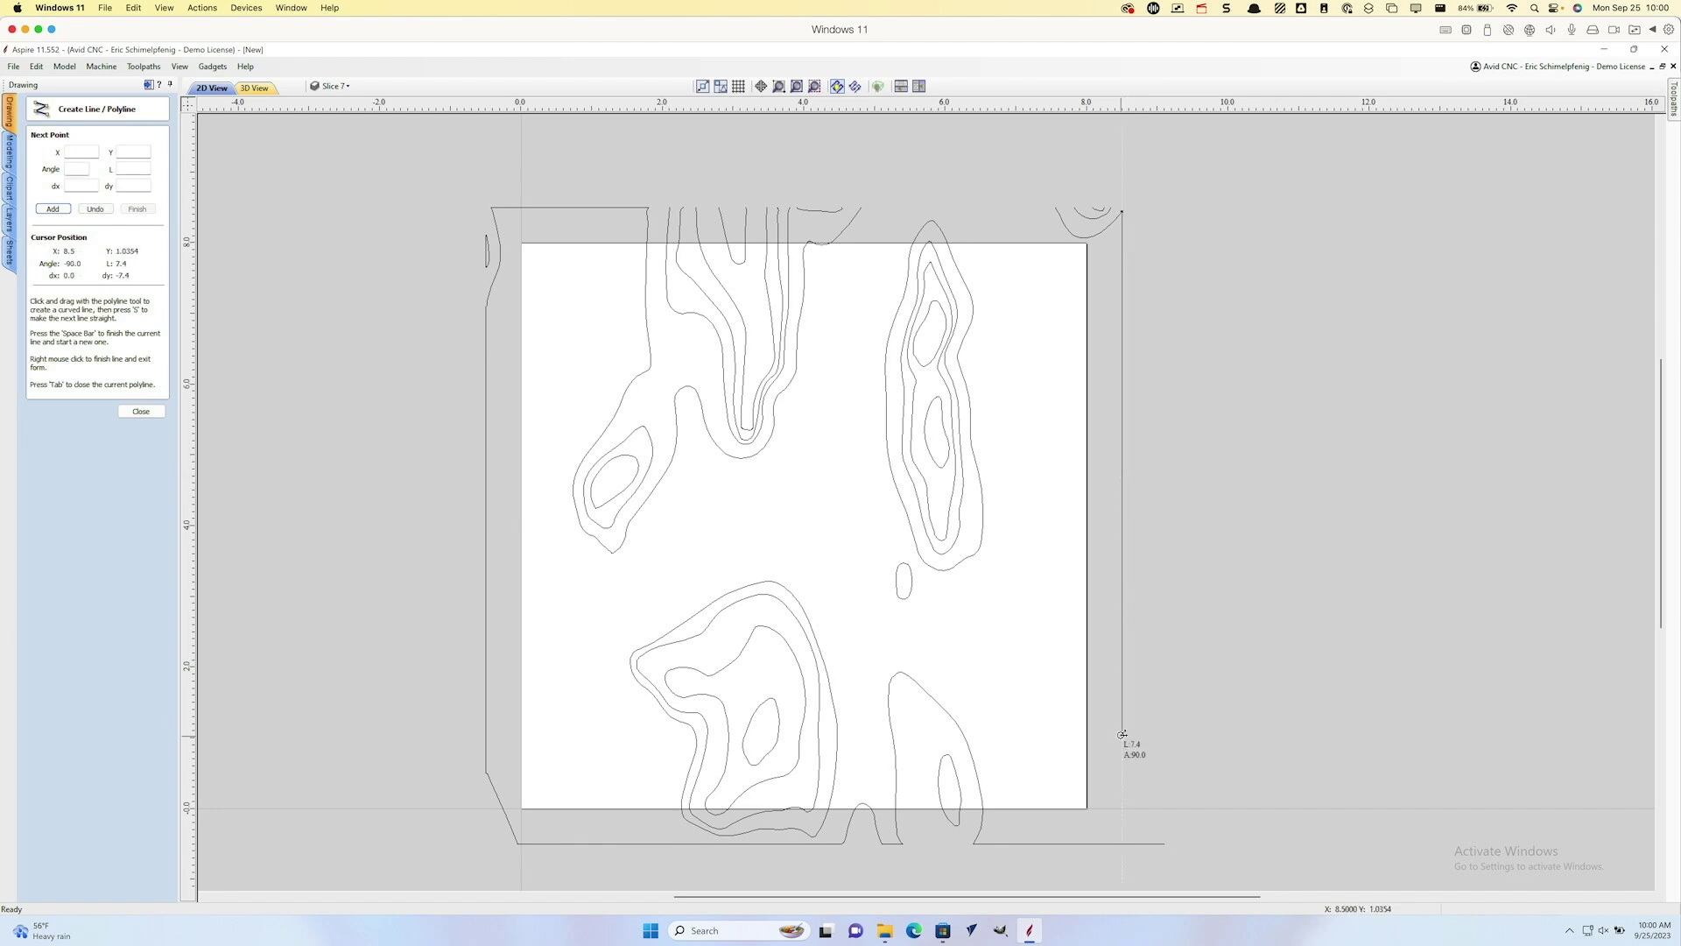
pyautogui.click(1122, 872)
pyautogui.press('space')
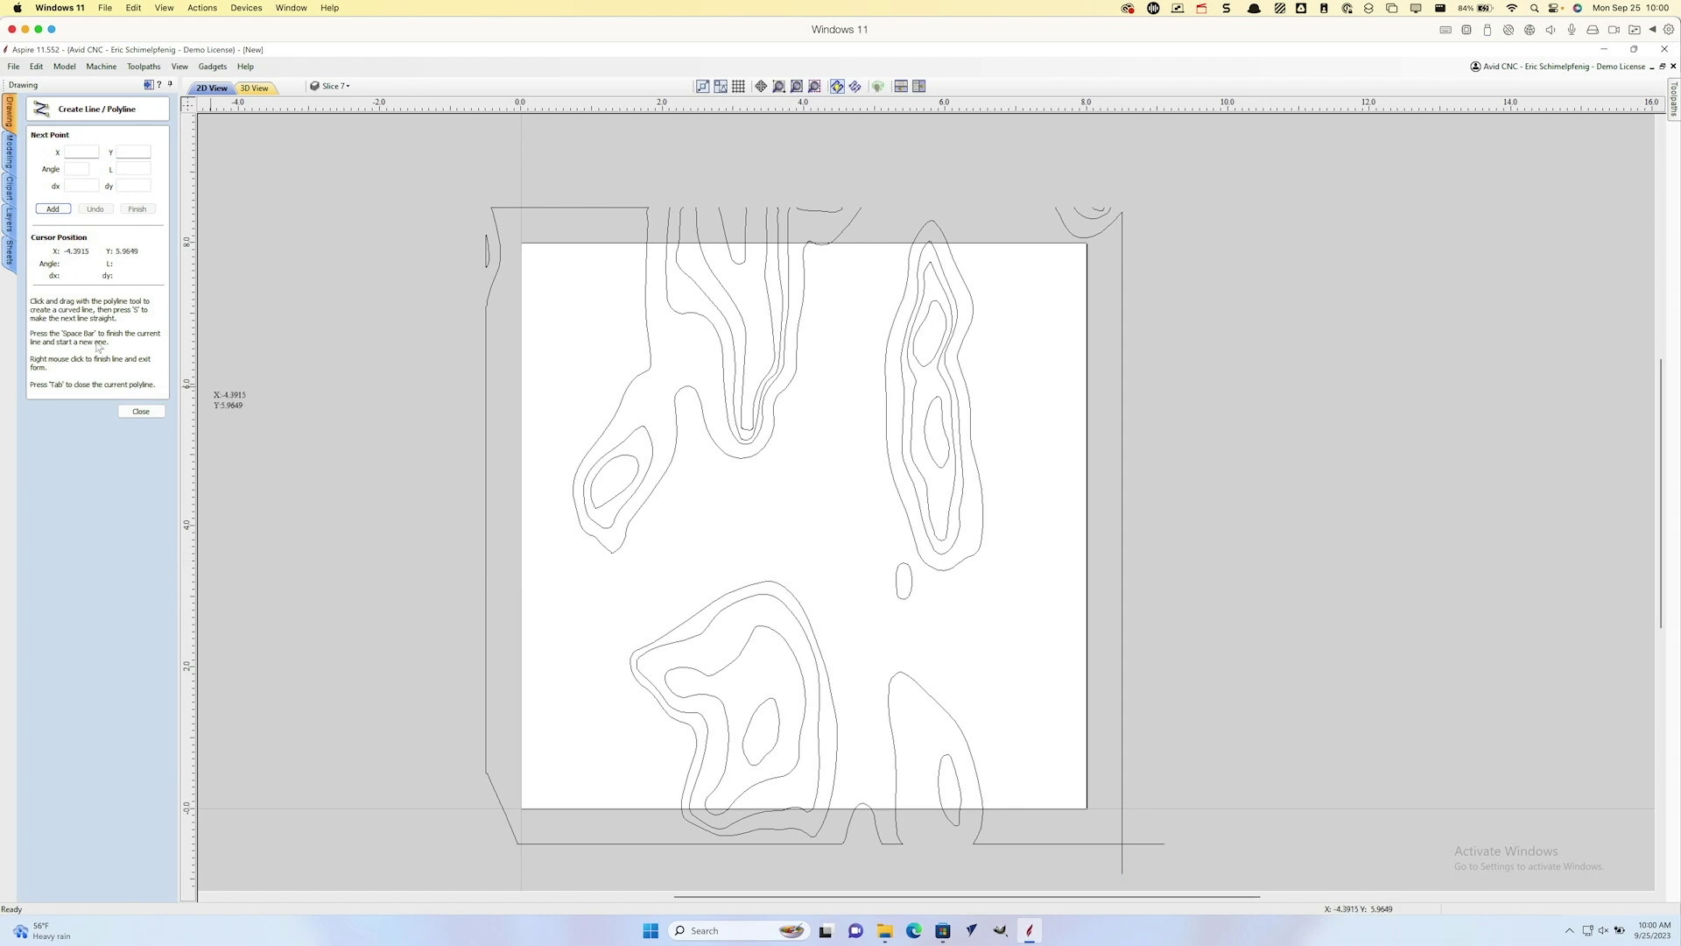
# Step: Trim both overhanging line ends where the vertical and horizontal lines cross at the lower-right corner
pyautogui.click(140, 412)
pyautogui.click(112, 333)
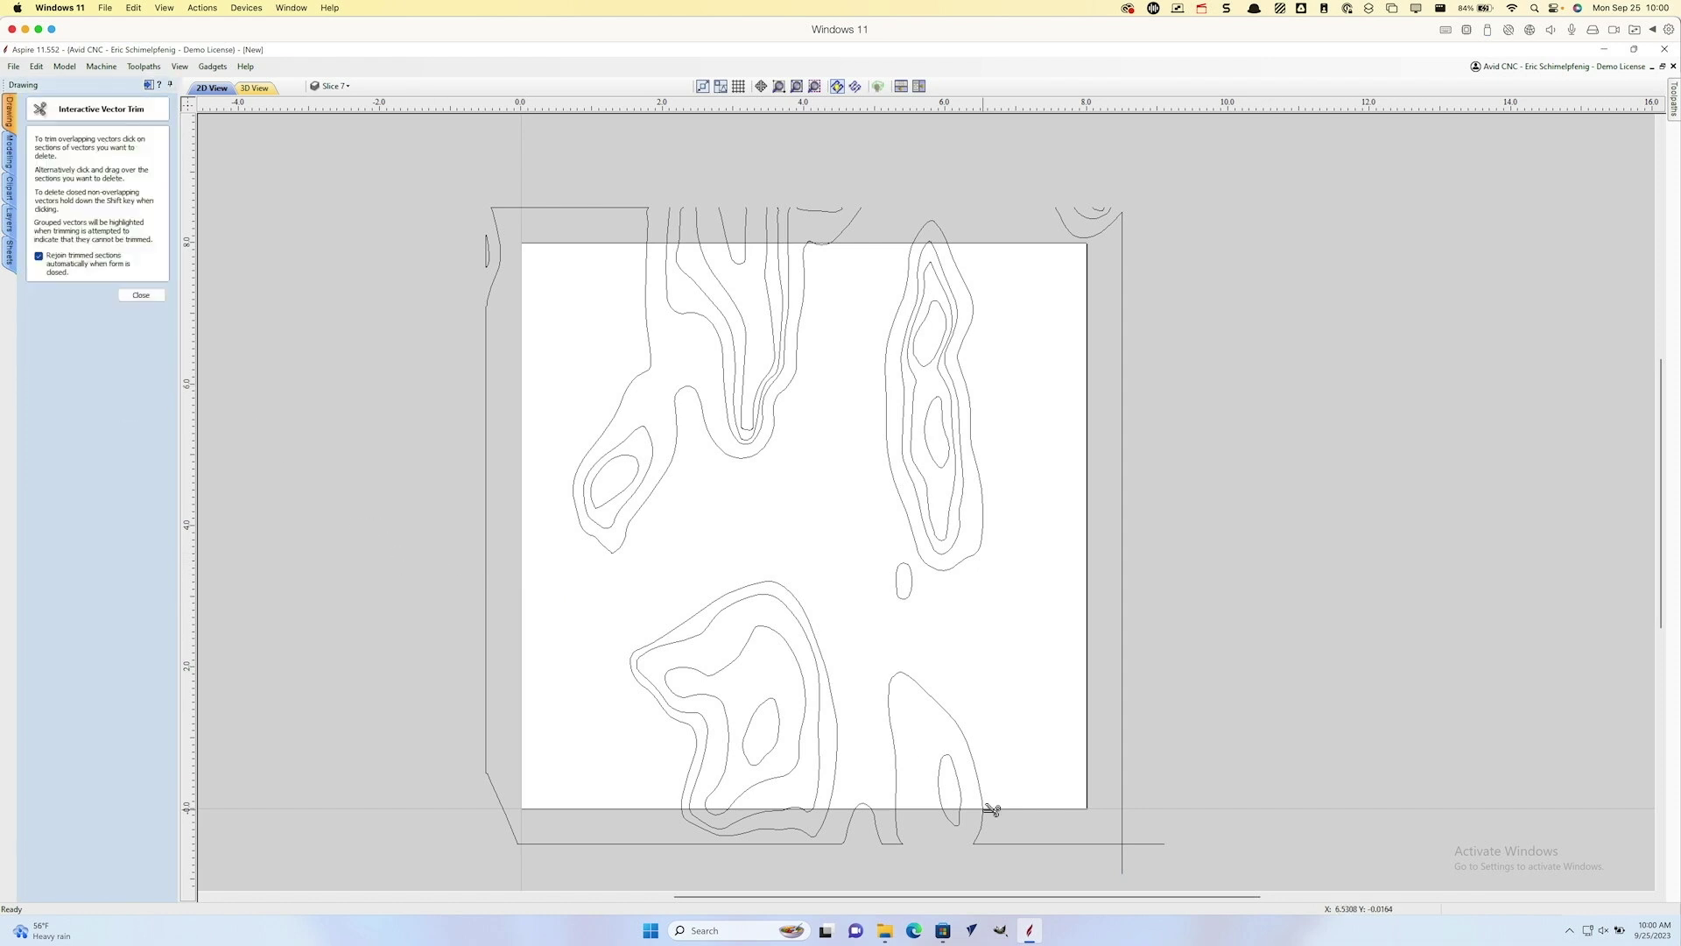
pyautogui.click(1163, 844)
pyautogui.click(1122, 865)
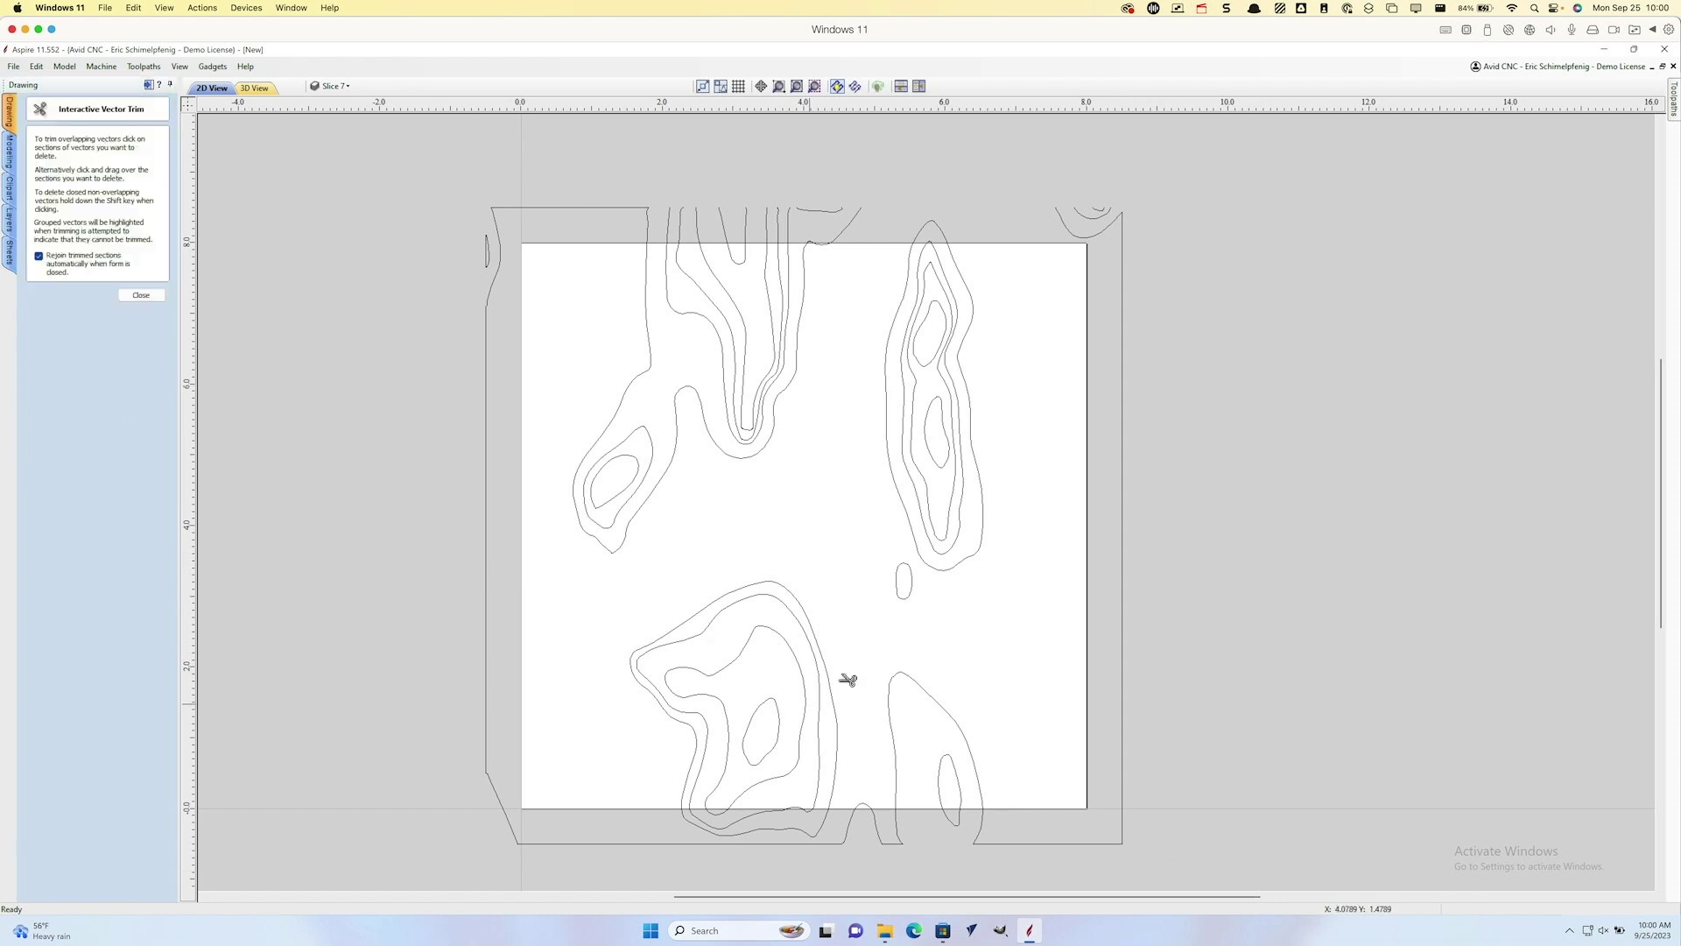
pyautogui.click(141, 295)
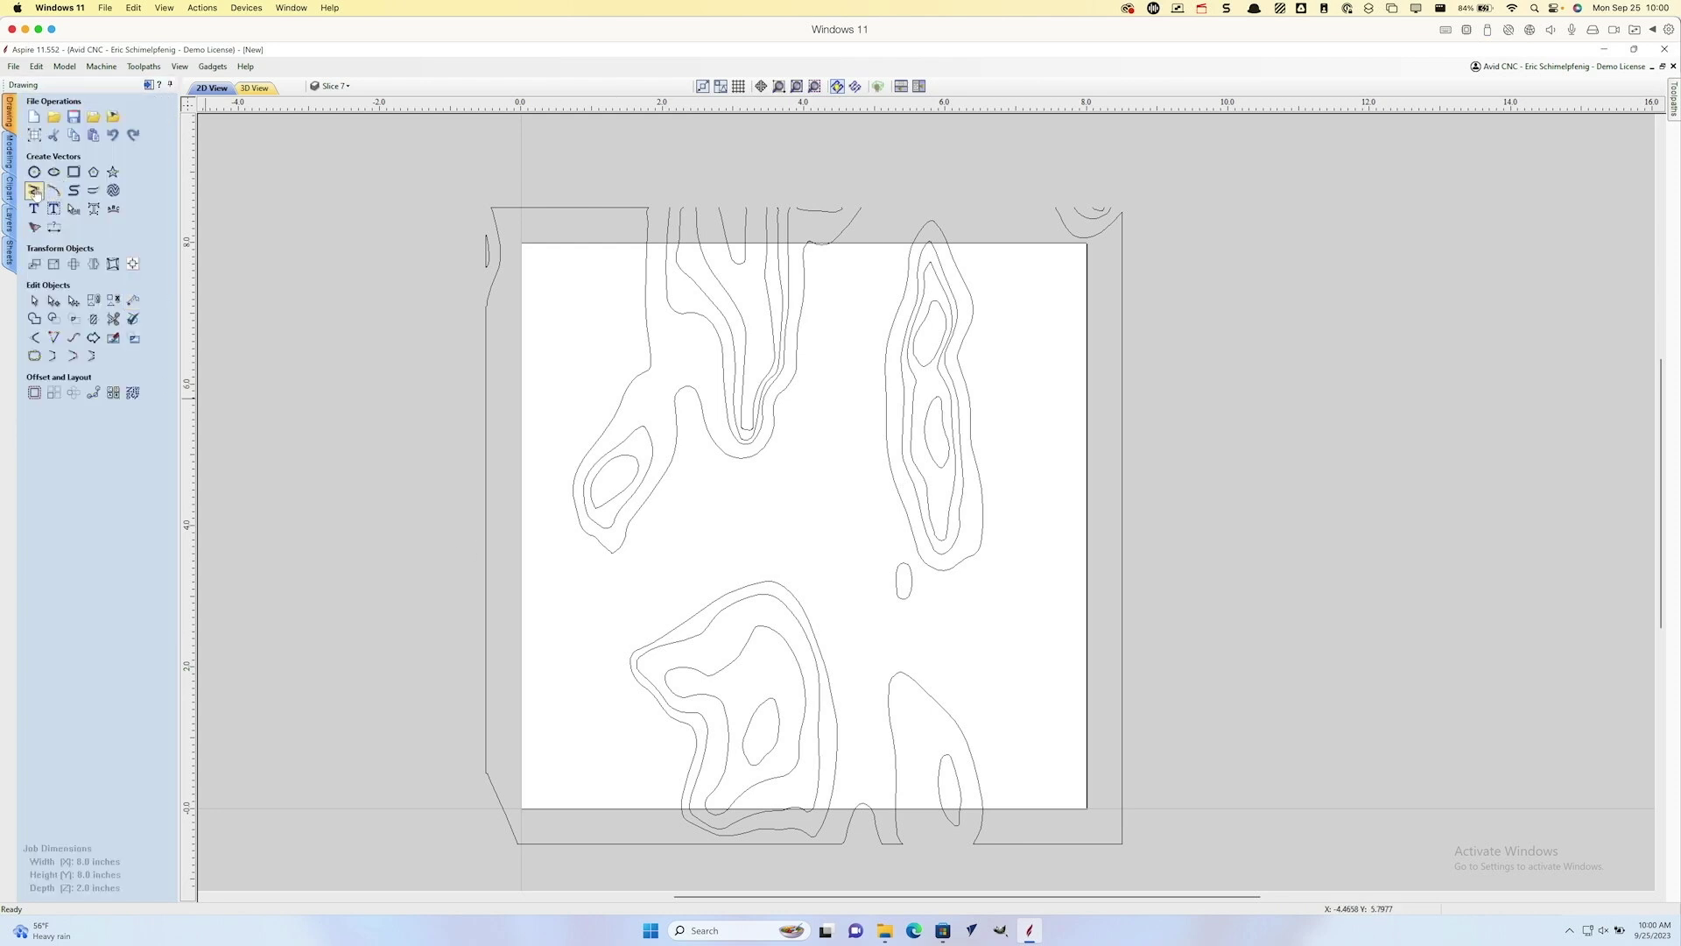
# Step: Draw a straight line along Y 8.5 from the corner contour's end at X 7.57 to the contour end at X 4.80
pyautogui.click(34, 193)
pyautogui.click(1057, 208)
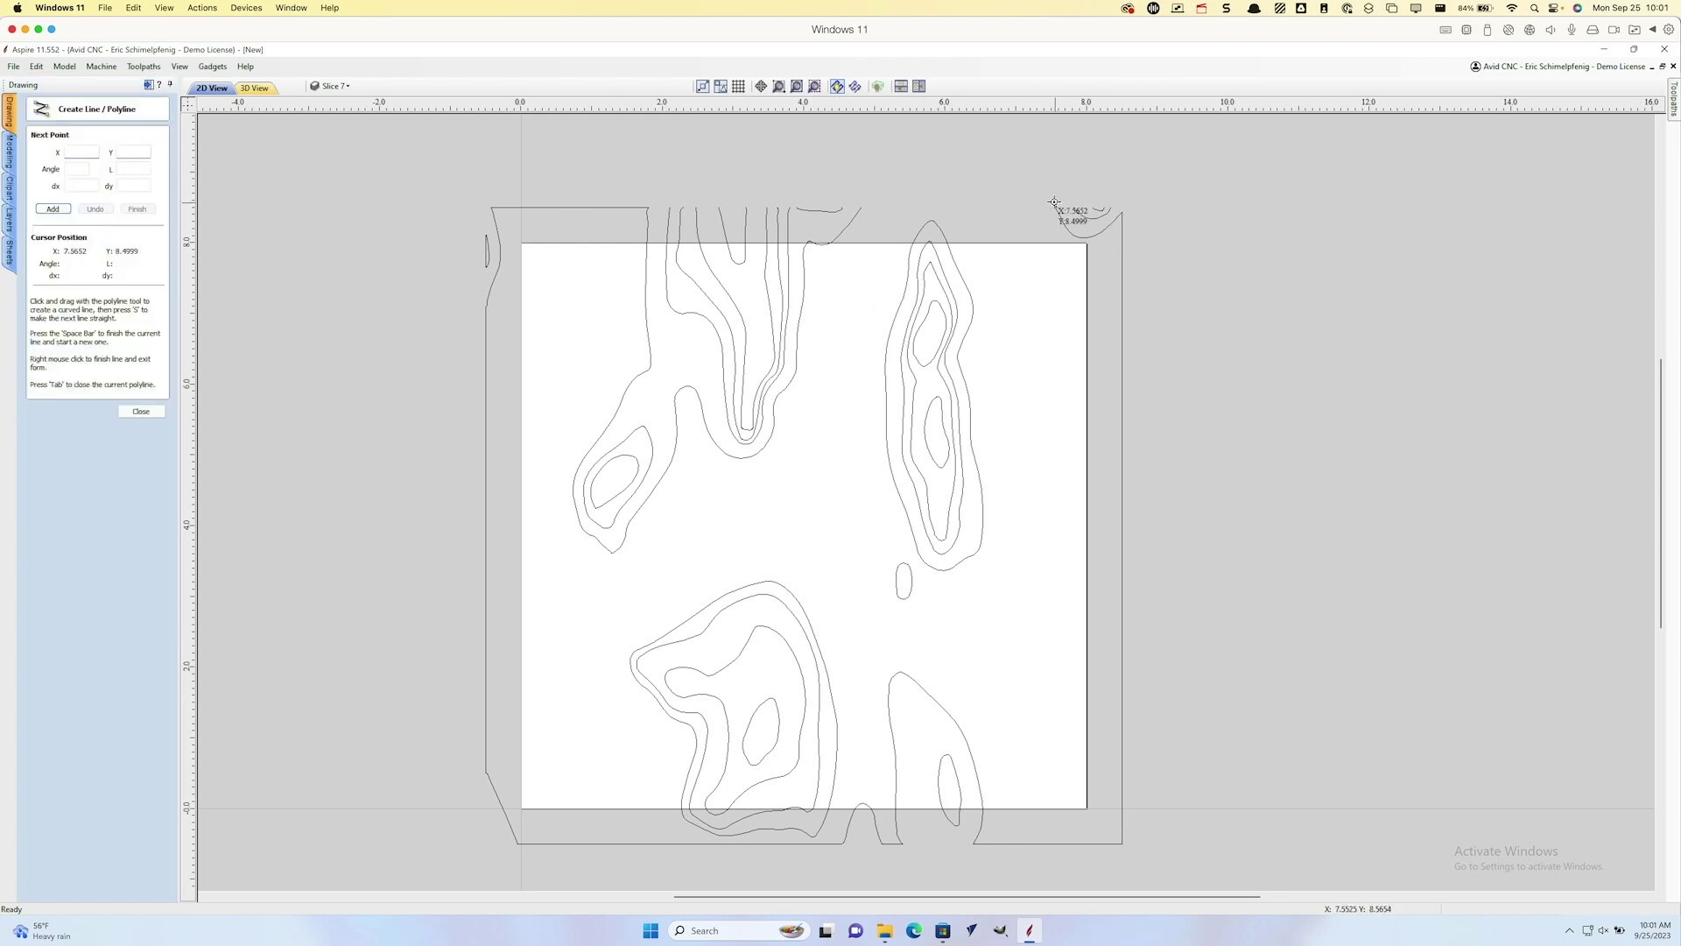
pyautogui.click(859, 208)
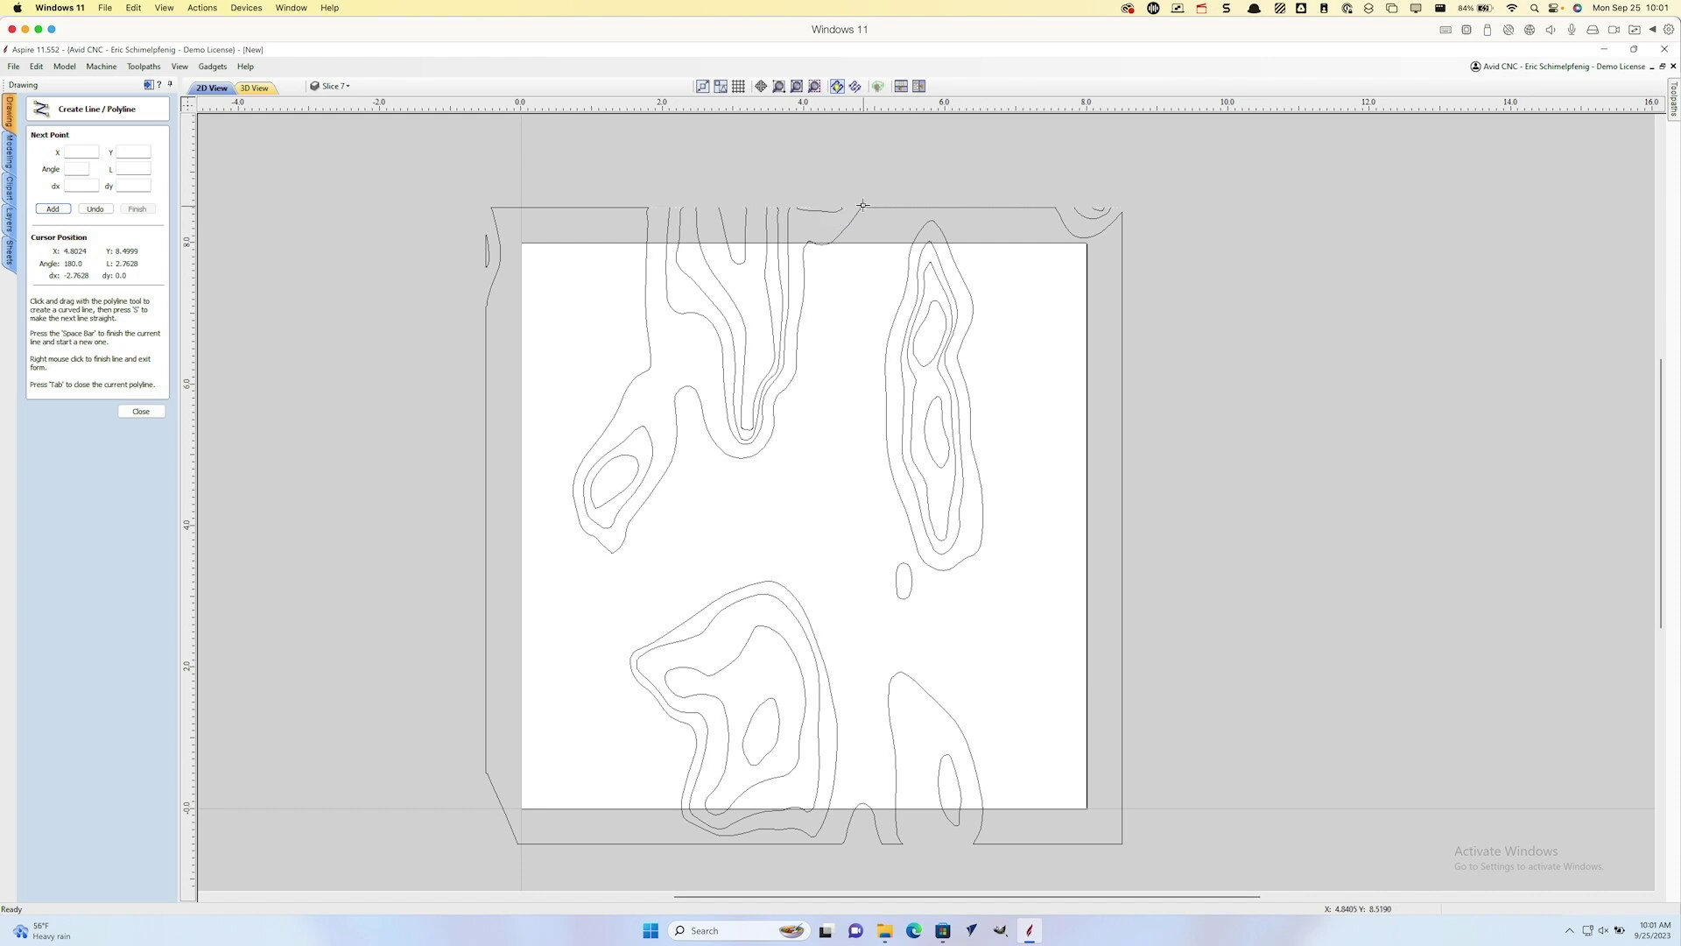
pyautogui.press('space')
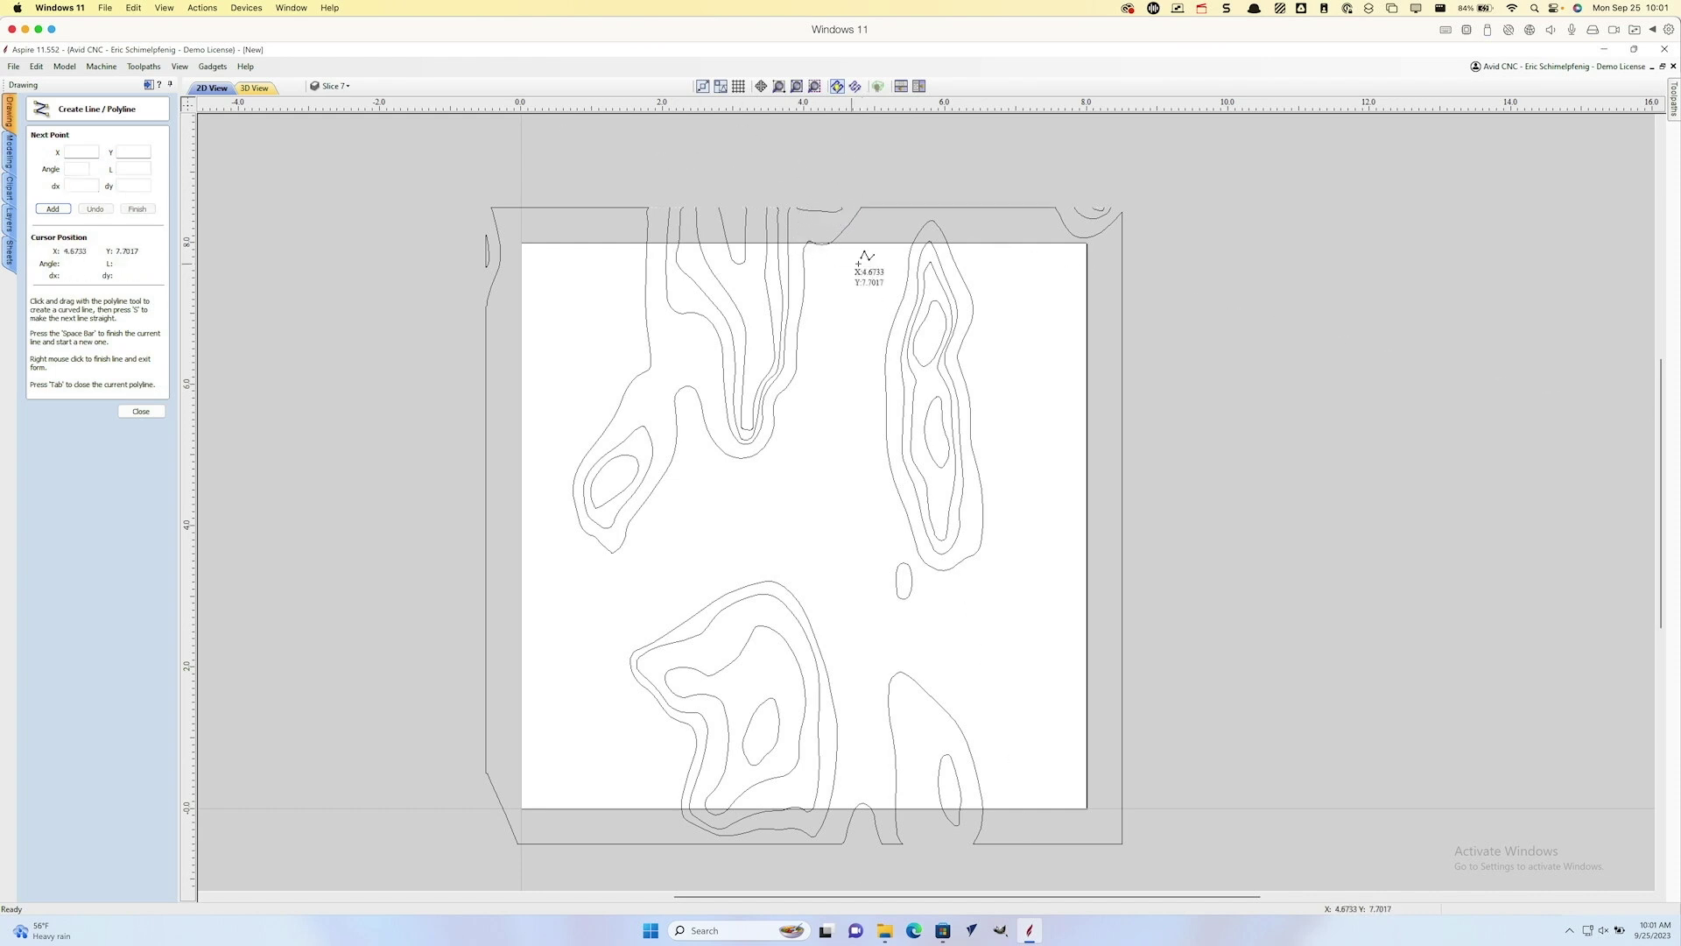
pyautogui.click(153, 412)
# Step: Check the separate boundary pieces, select all vectors and join them
pyautogui.click(539, 211)
pyautogui.click(496, 276)
pyautogui.click(485, 472)
pyautogui.click(660, 844)
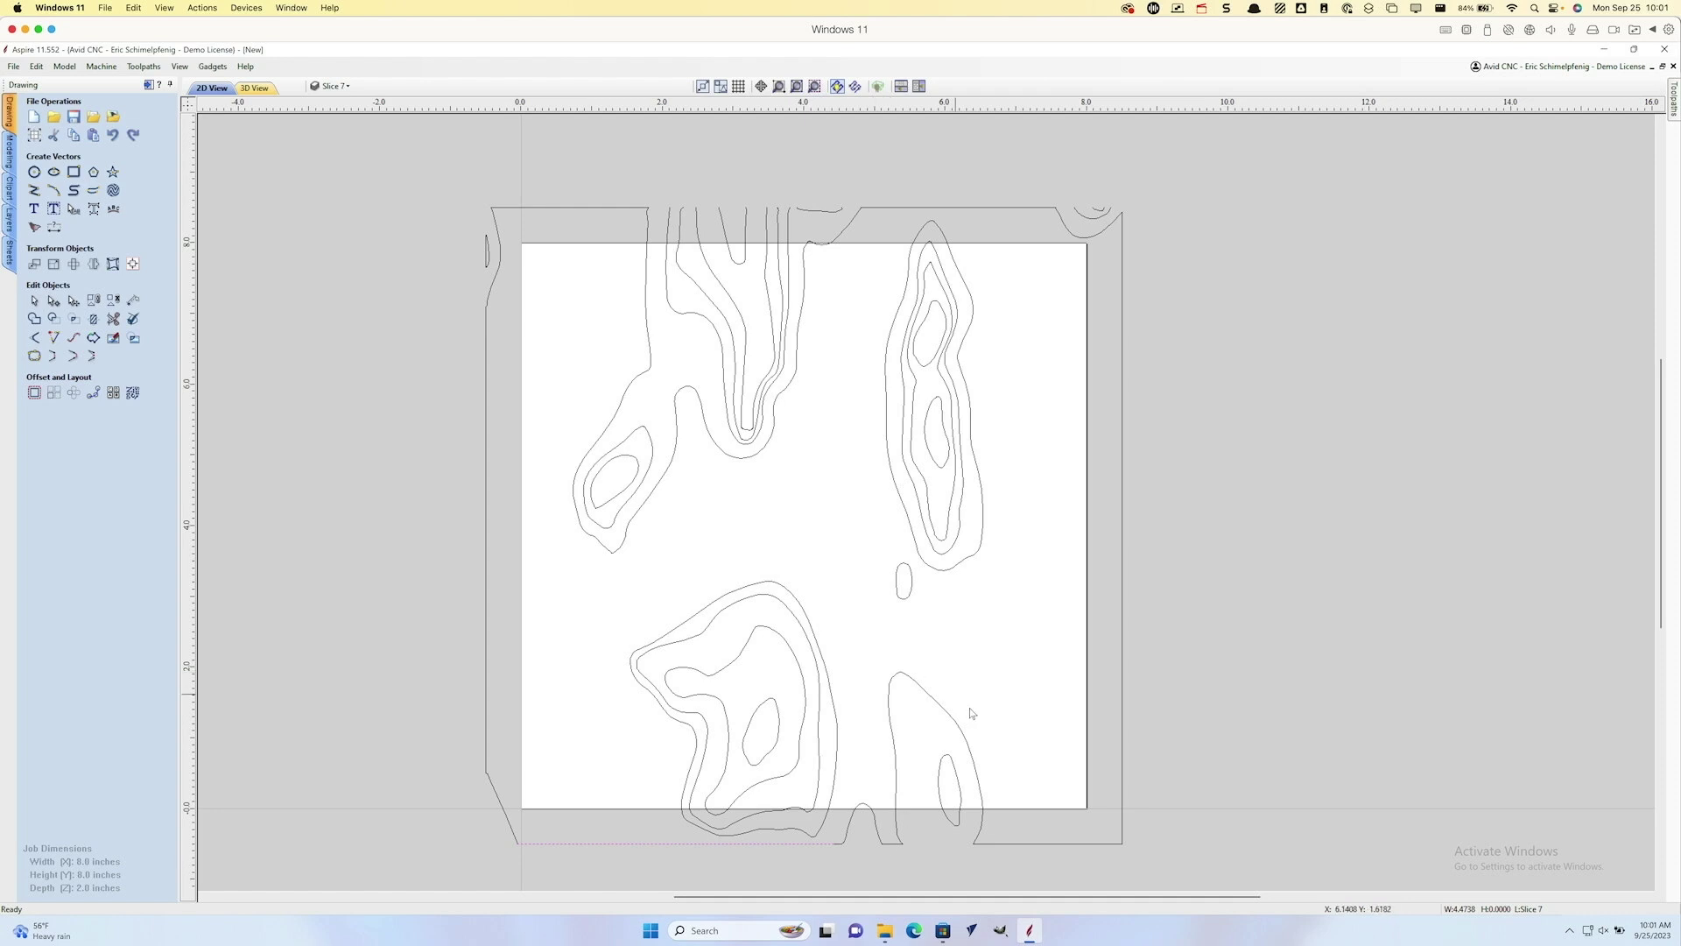
pyautogui.hotkey('ctrl', 'a')
pyautogui.click(33, 355)
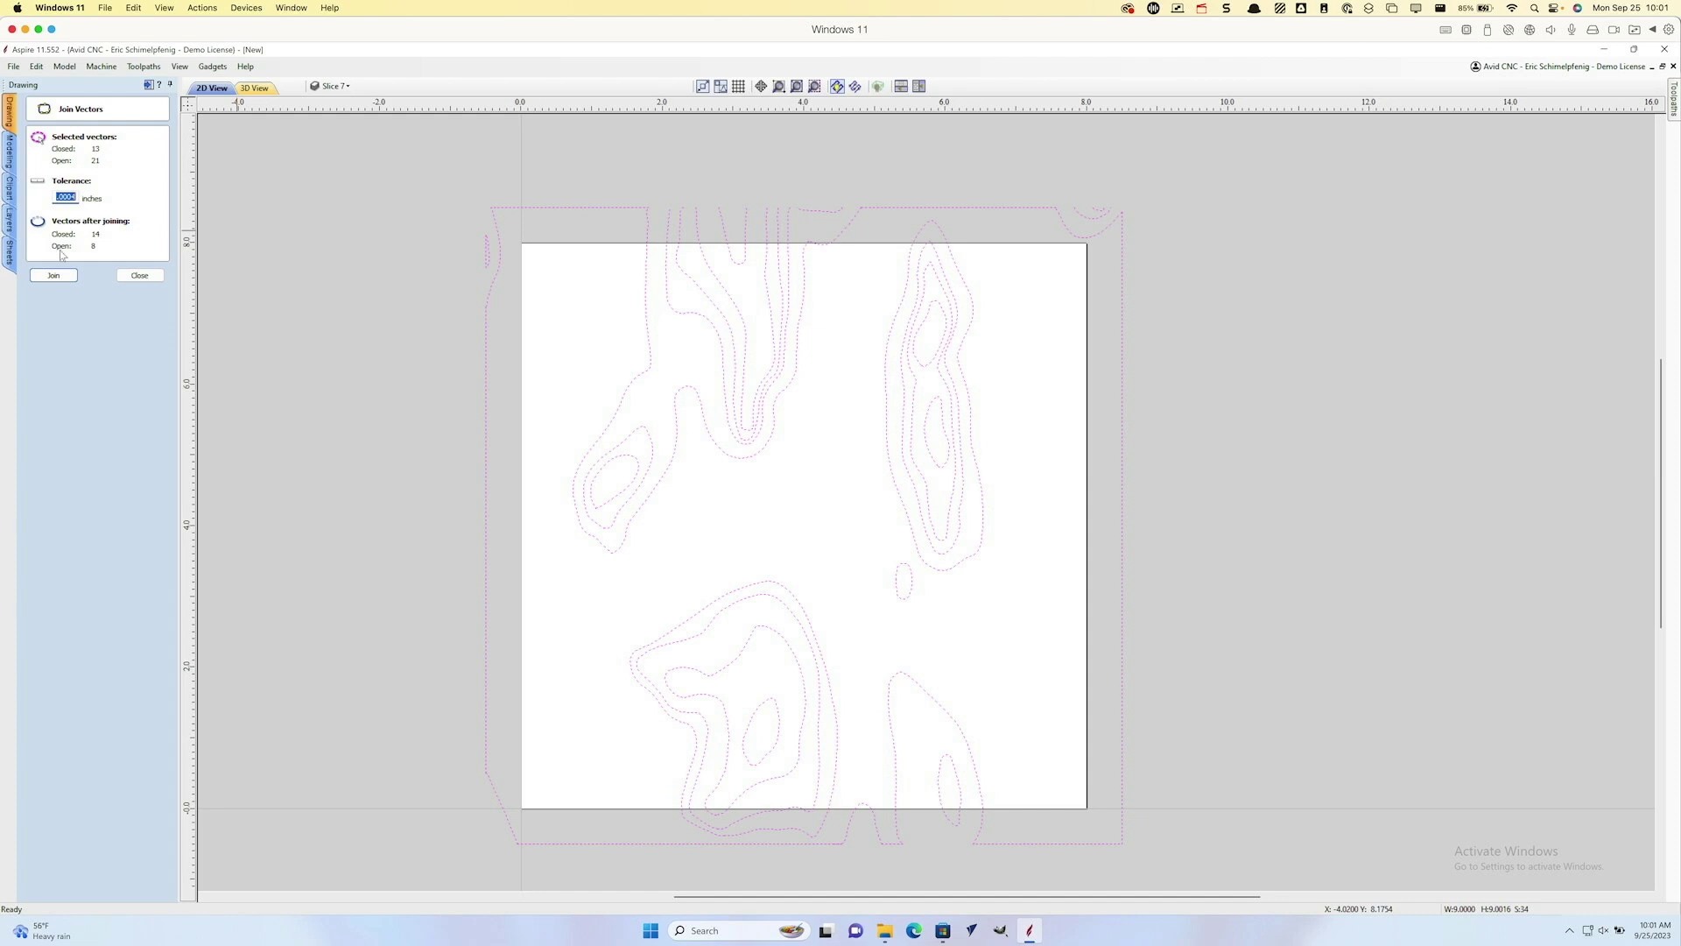
pyautogui.click(54, 275)
pyautogui.click(139, 276)
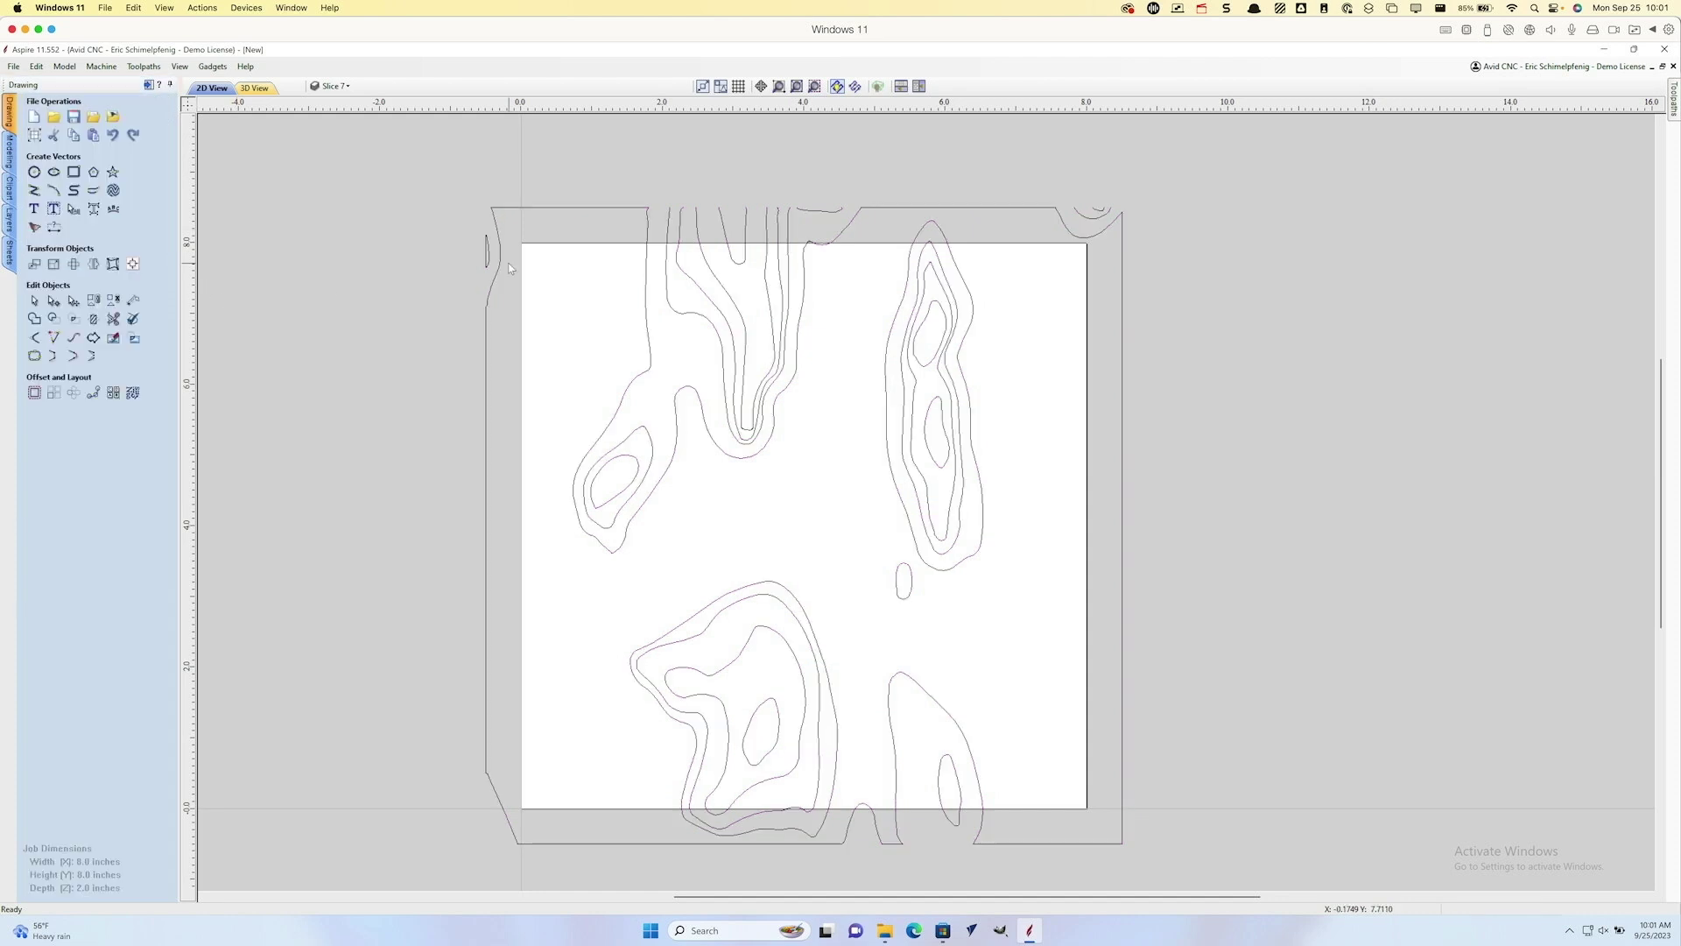
# Step: Check that the joined boundary and the contours inside it select as whole vectors, and clear the selection
pyautogui.click(498, 269)
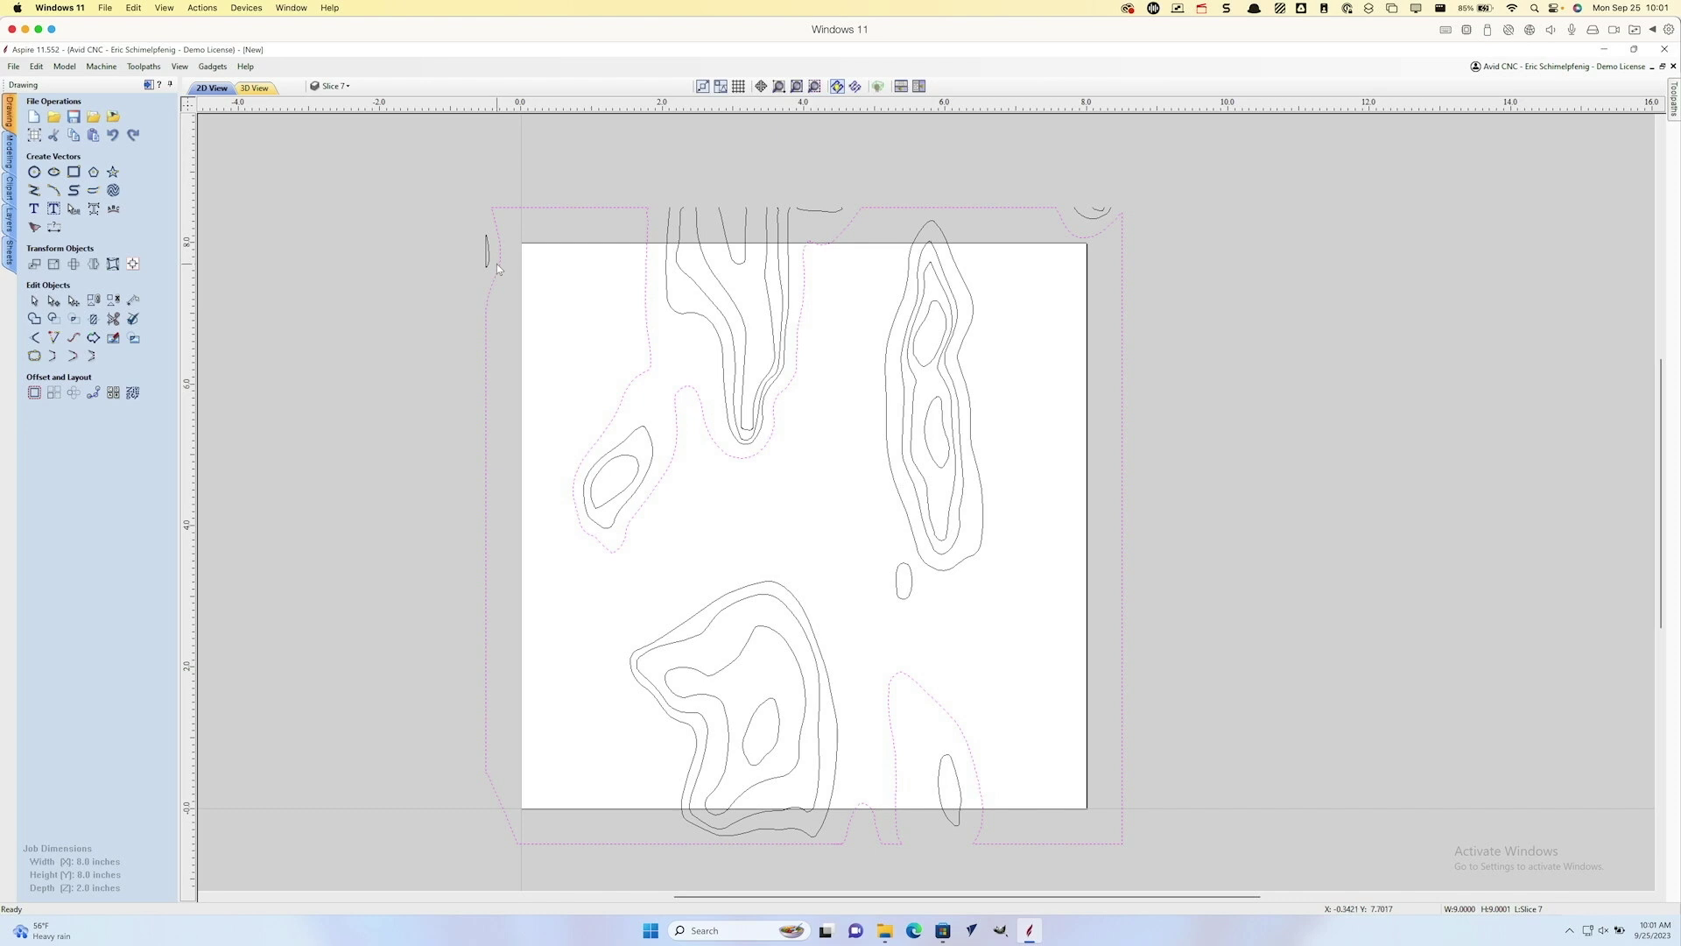
pyautogui.keyDown('shift'); pyautogui.click(805, 609); pyautogui.keyUp('shift')
pyautogui.keyDown('shift'); pyautogui.click(910, 535); pyautogui.keyUp('shift')
pyautogui.keyDown('shift'); pyautogui.click(910, 571); pyautogui.keyUp('shift')
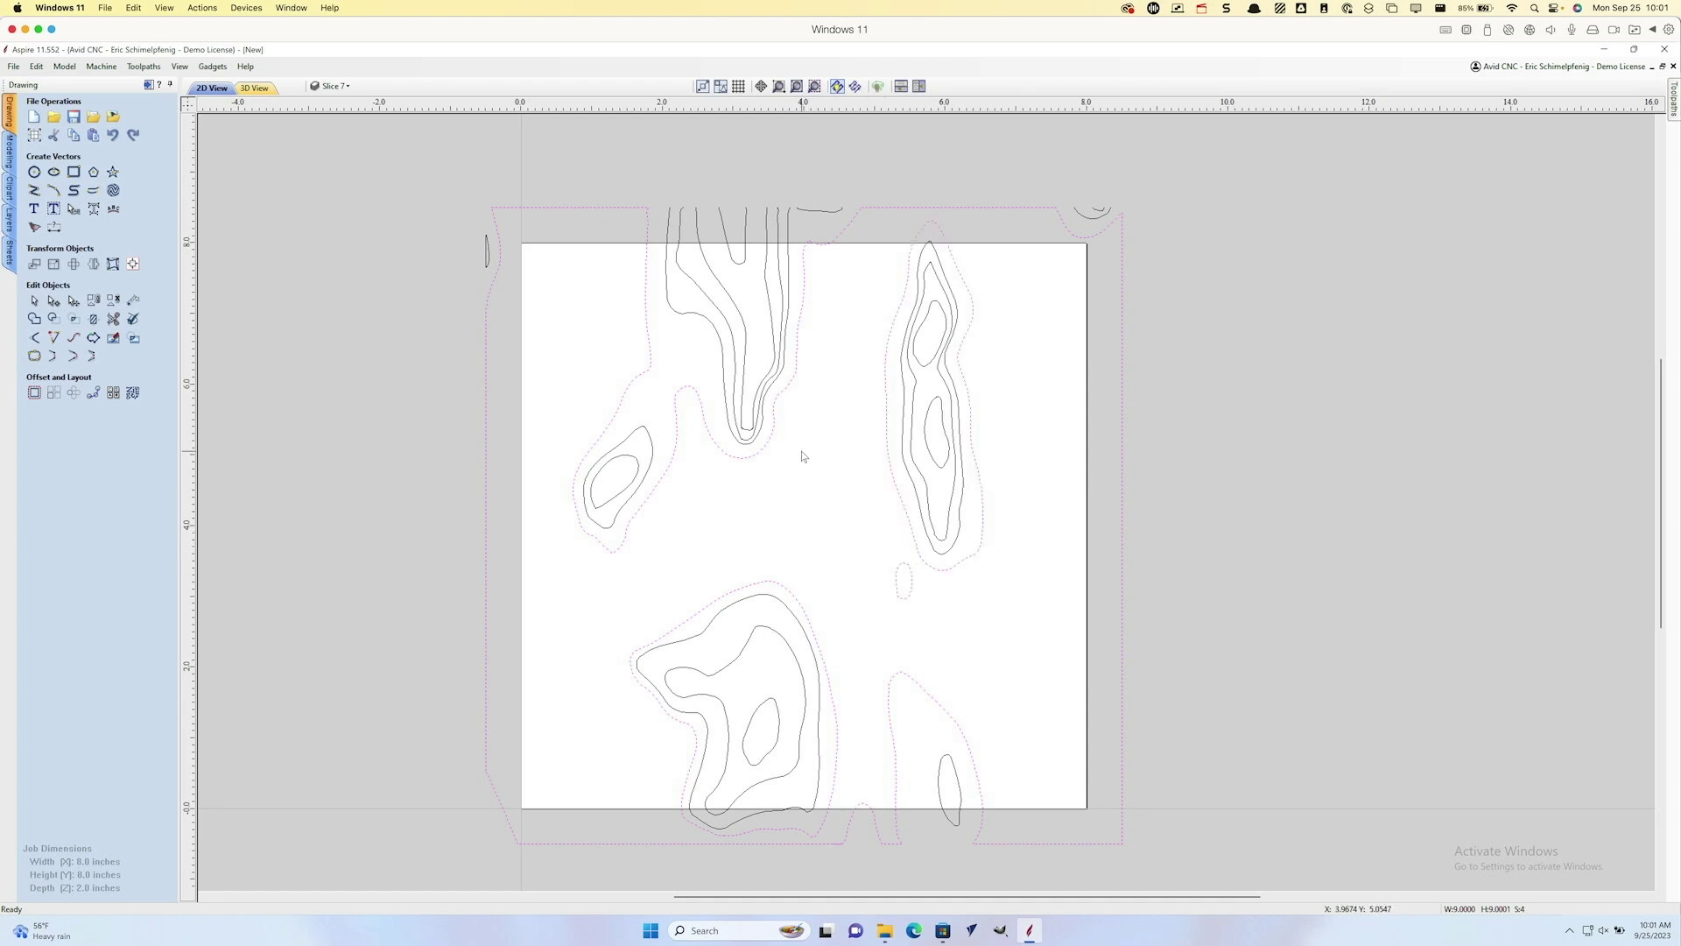
pyautogui.click(526, 361)
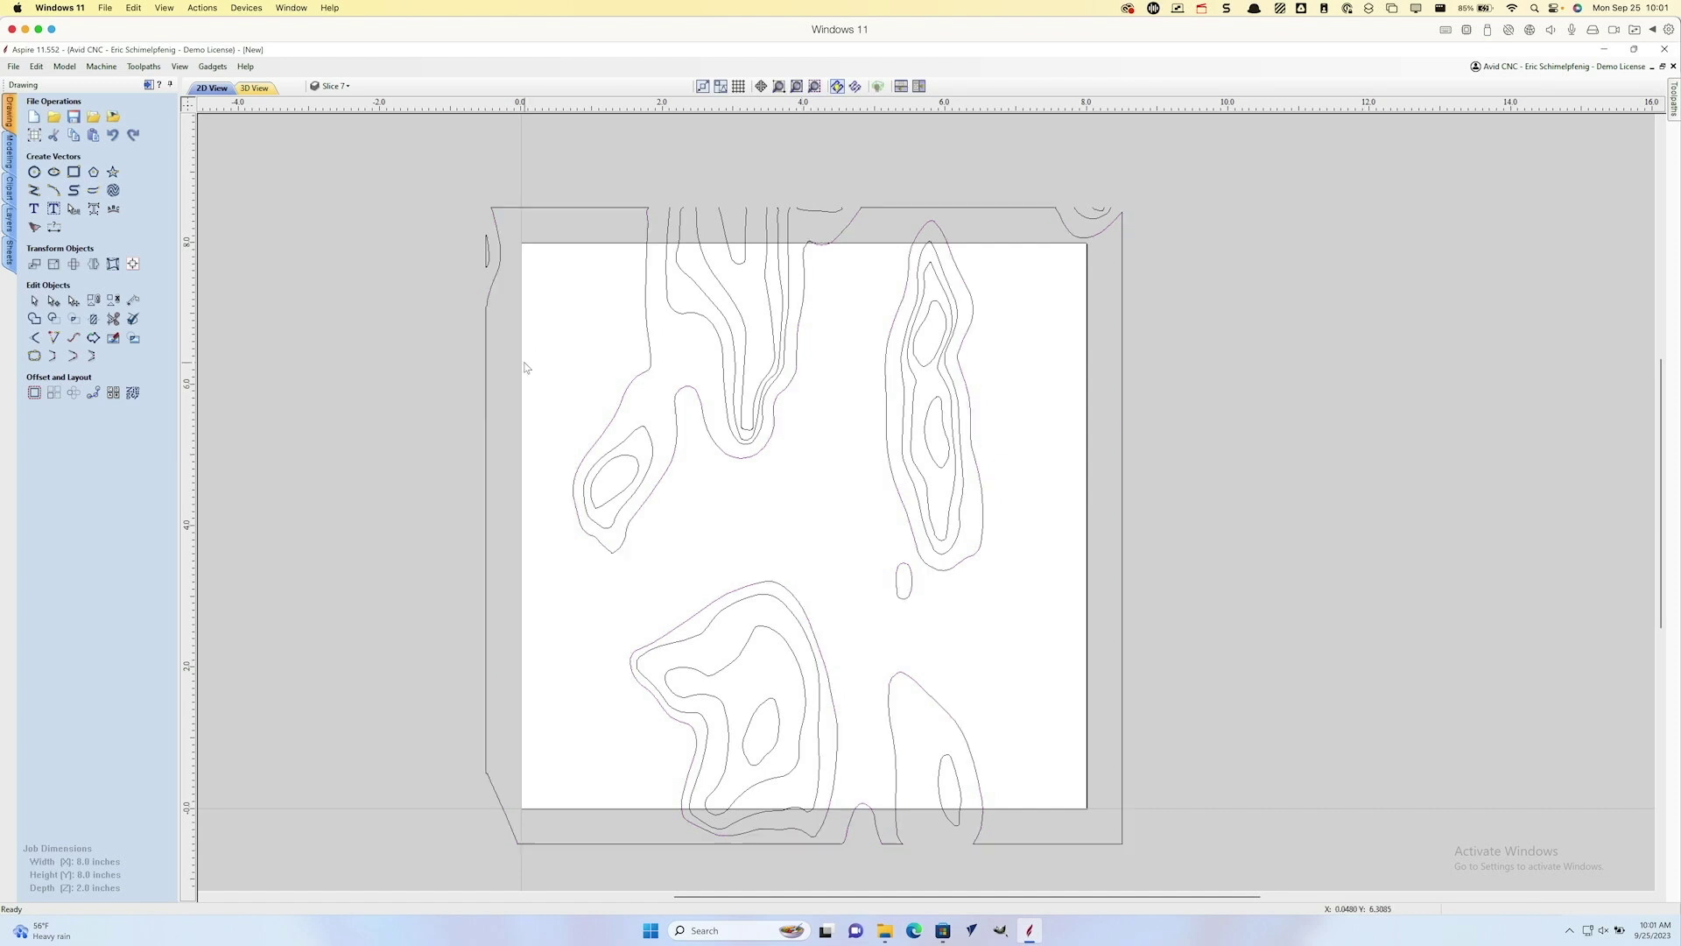
# Step: Scale all vectors together from their centre to 8 inches wide and 8 inches high, with the XY link off
pyautogui.hotkey('ctrl', 'a')
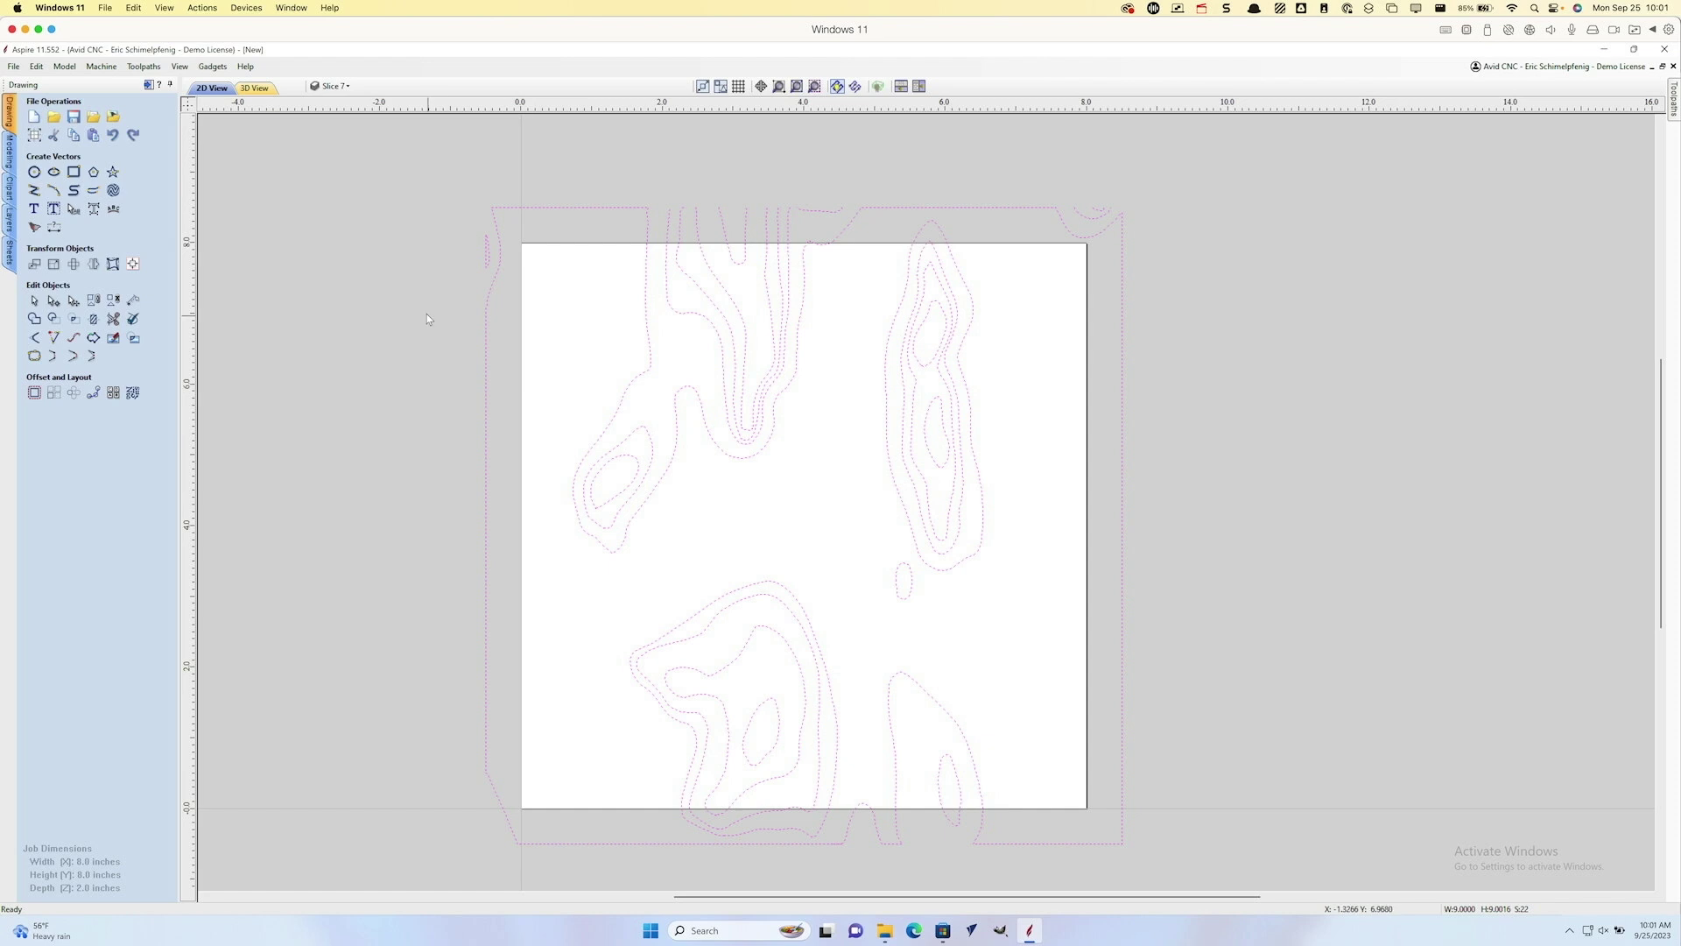
pyautogui.click(53, 263)
pyautogui.moveTo(96, 296); pyautogui.dragTo(60, 298)
pyautogui.write('8')
pyautogui.press('Tab')
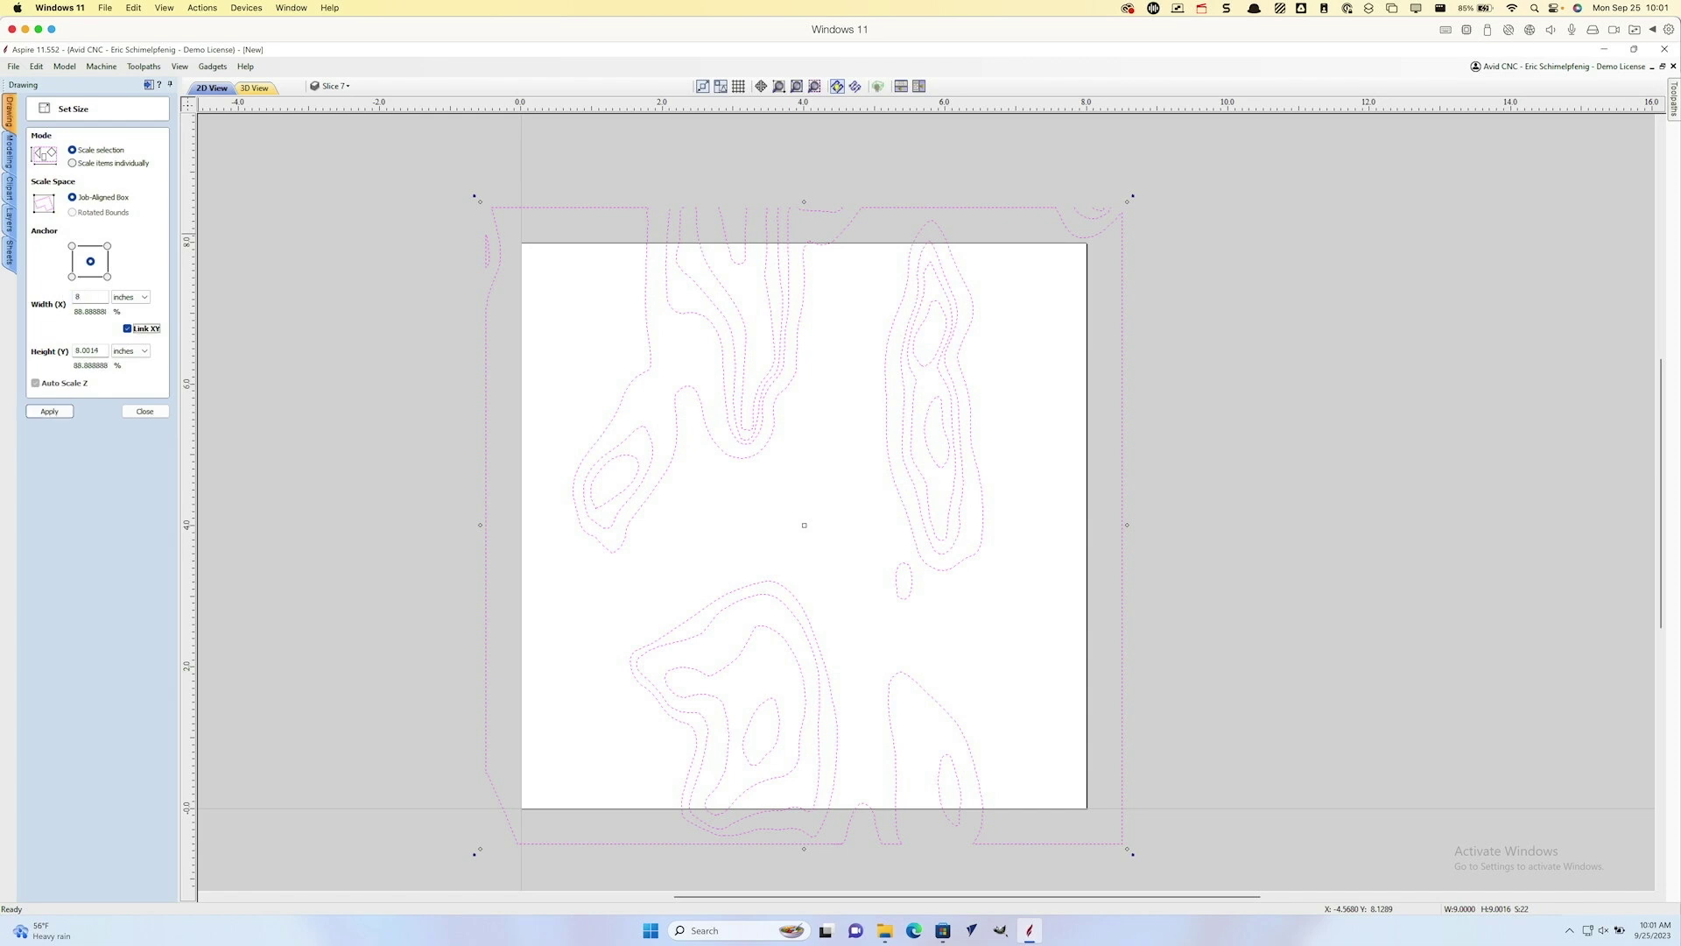
pyautogui.click(127, 329)
pyautogui.moveTo(106, 350); pyautogui.dragTo(33, 355)
pyautogui.write('8')
pyautogui.click(49, 412)
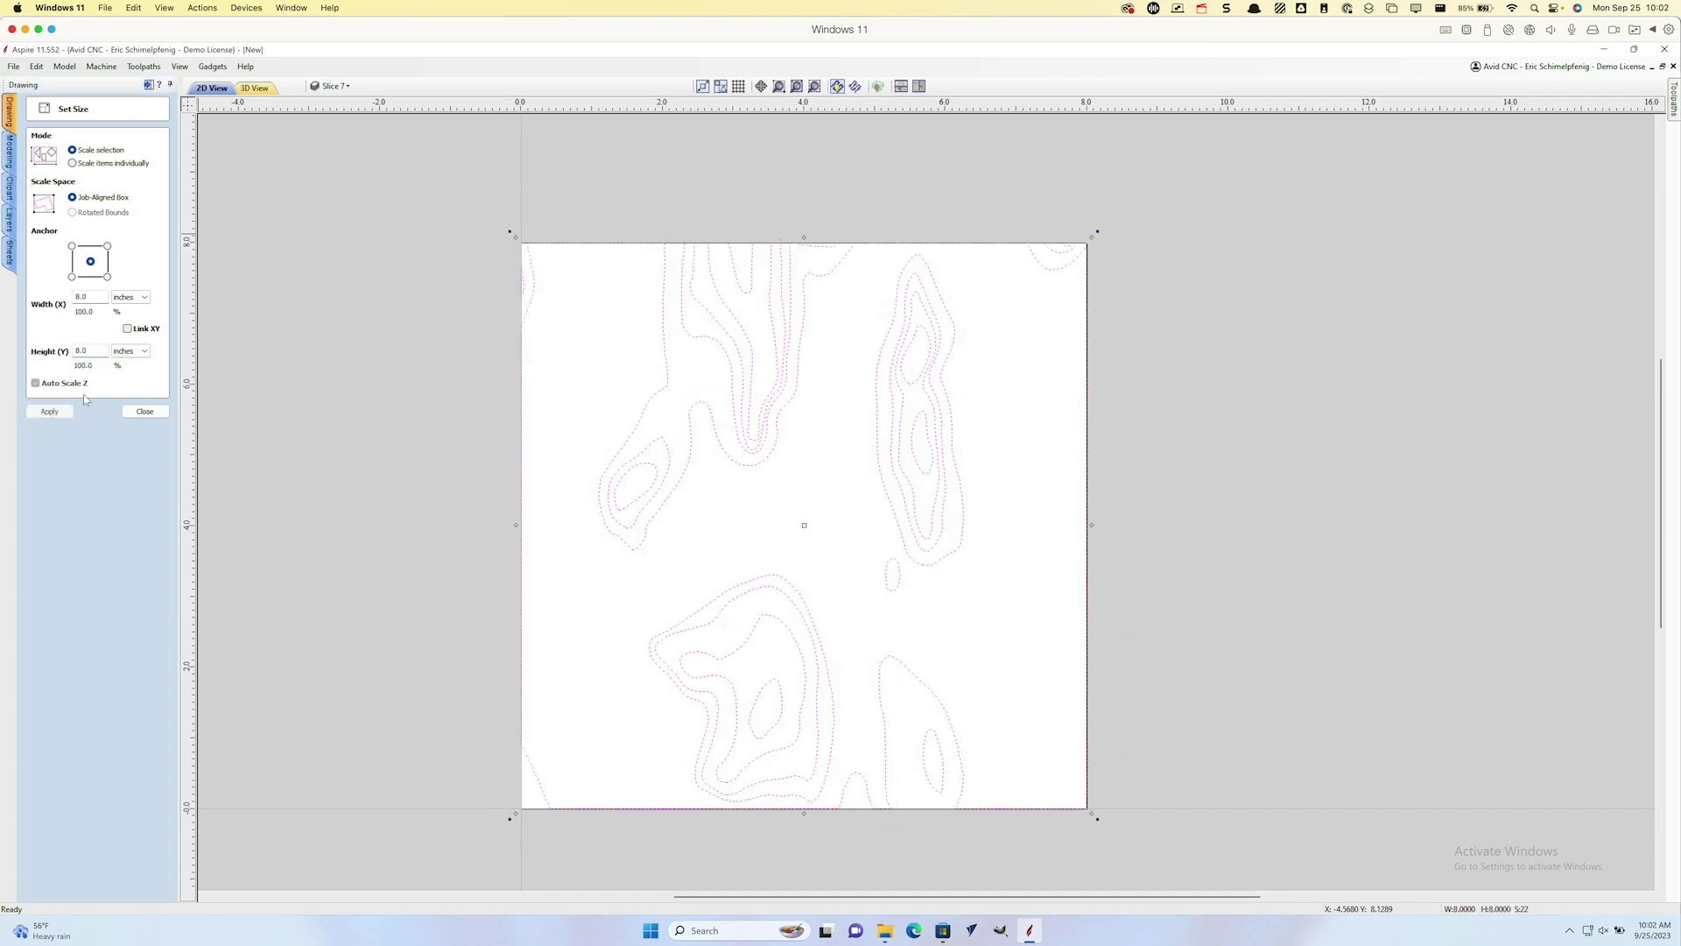
pyautogui.click(157, 412)
pyautogui.click(306, 434)
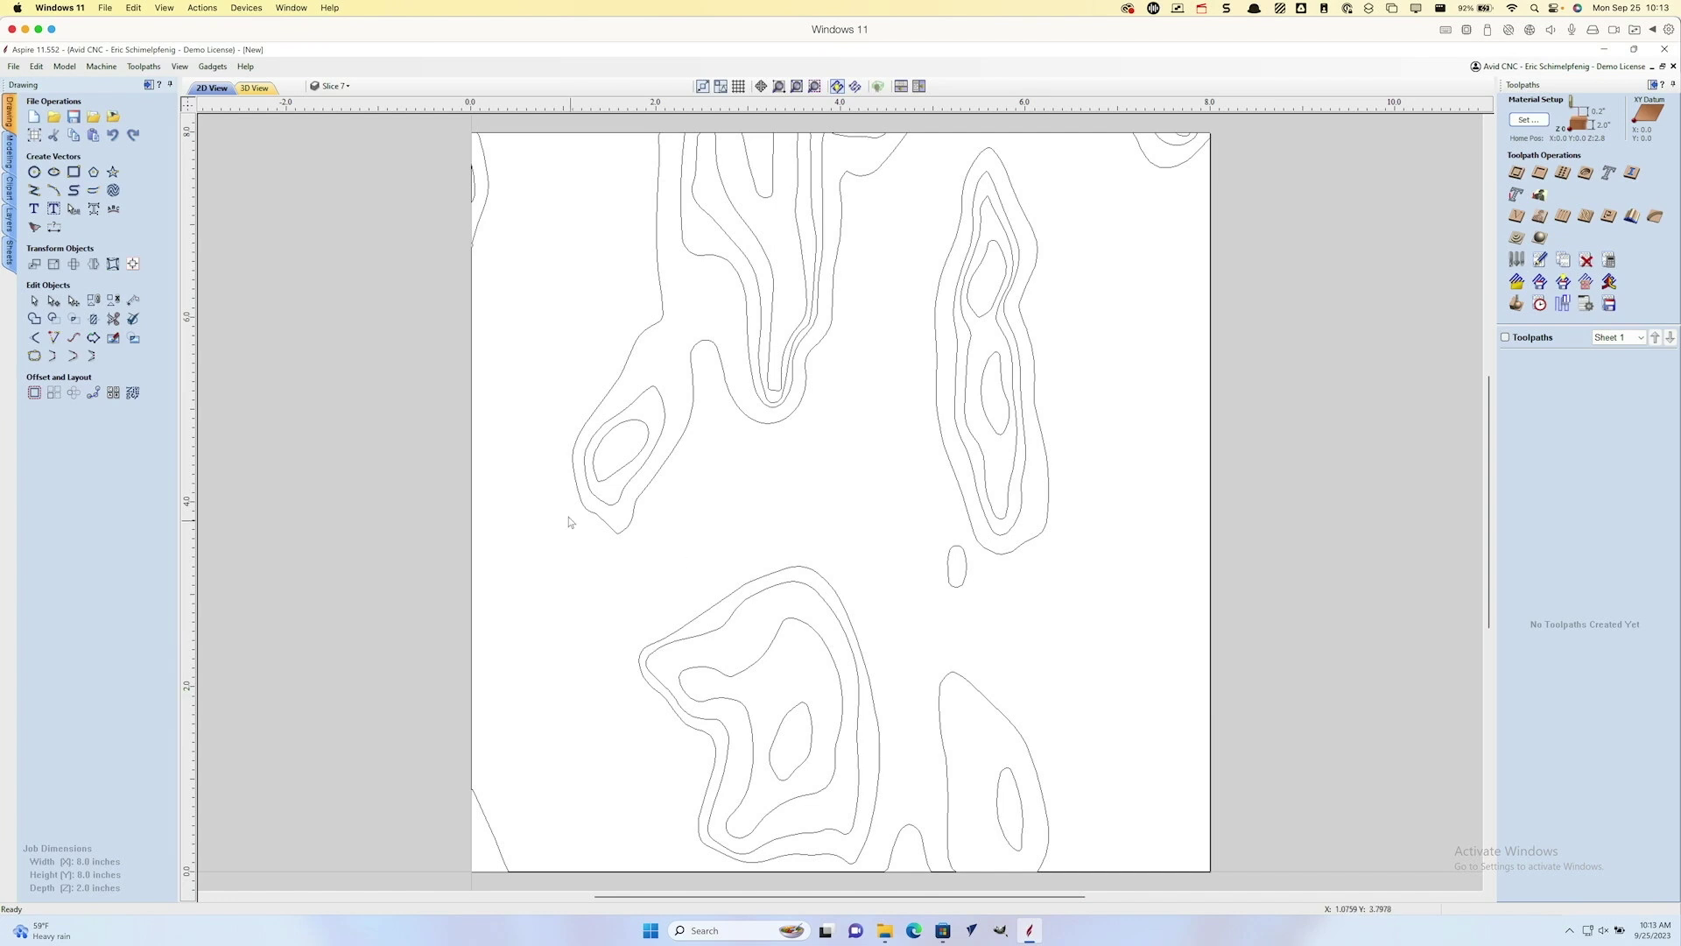
# Step: Show the rawmodel-236849 component again and inspect its surface in 3D
pyautogui.click(9, 151)
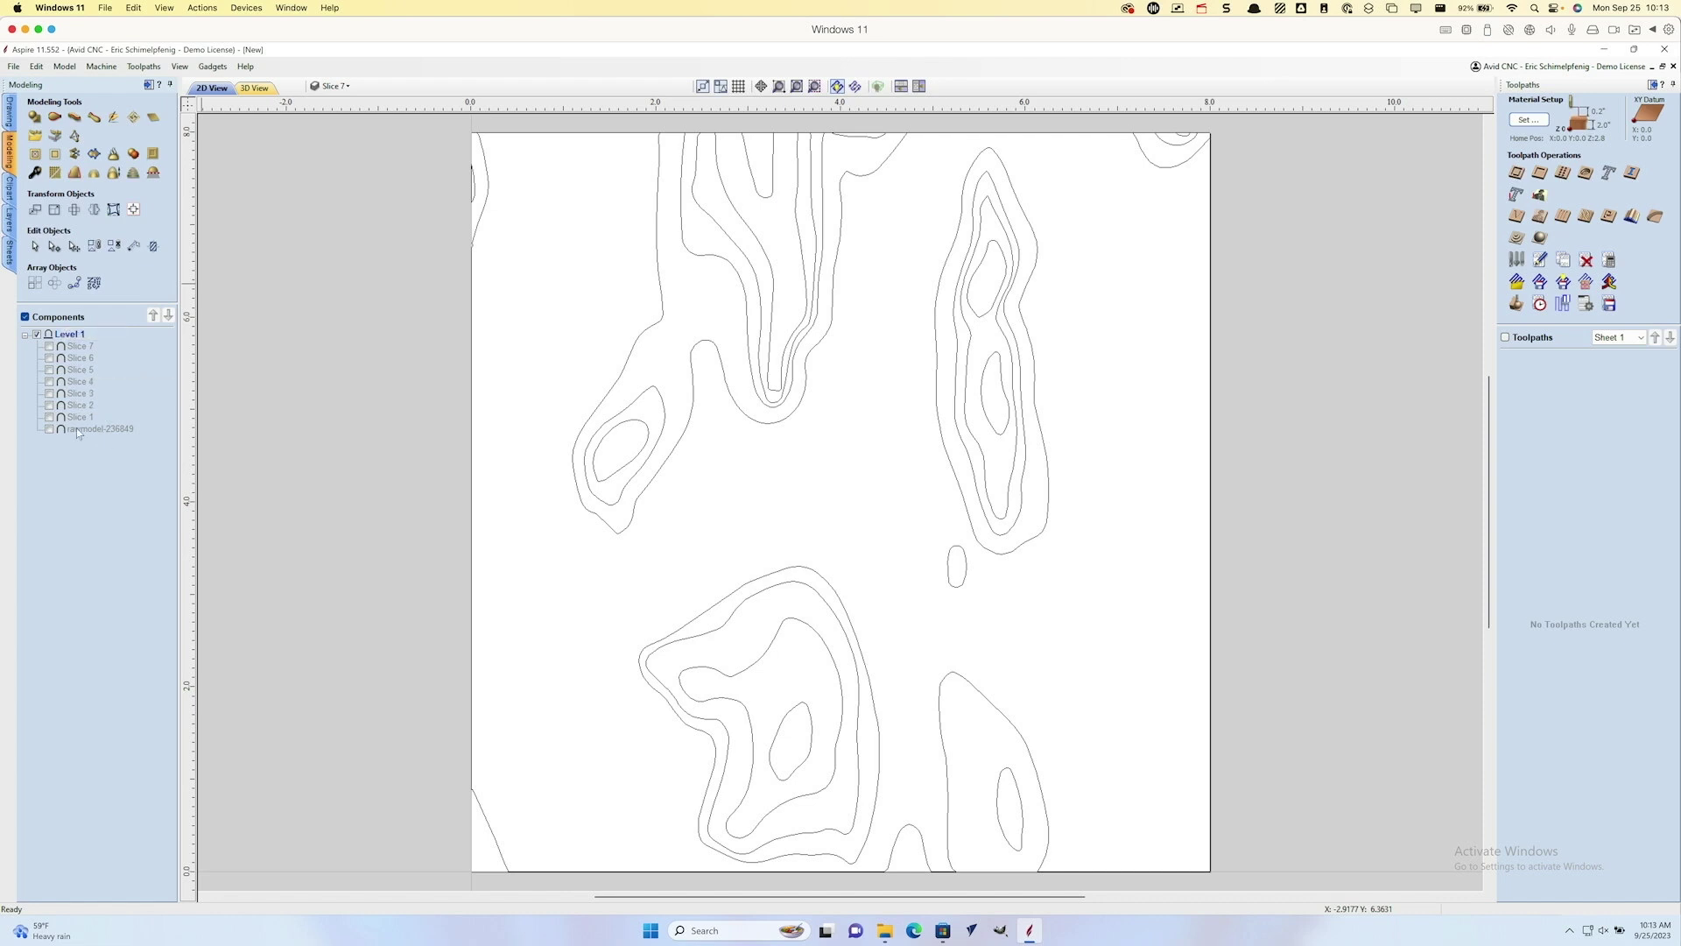
pyautogui.click(49, 429)
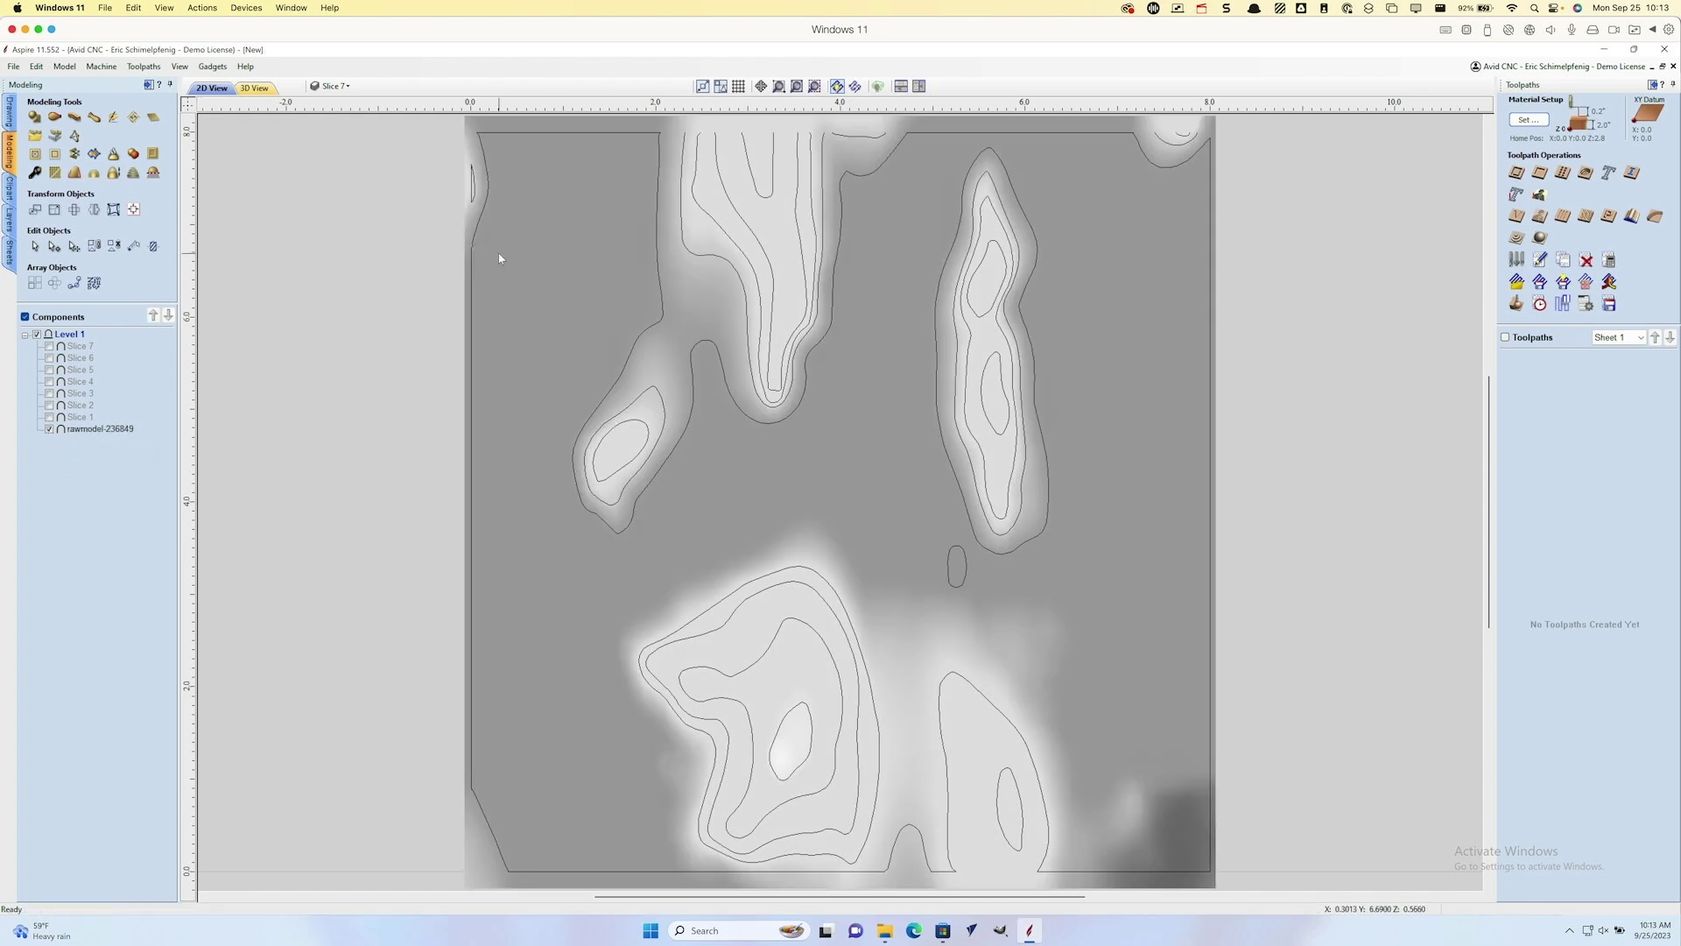
pyautogui.click(253, 88)
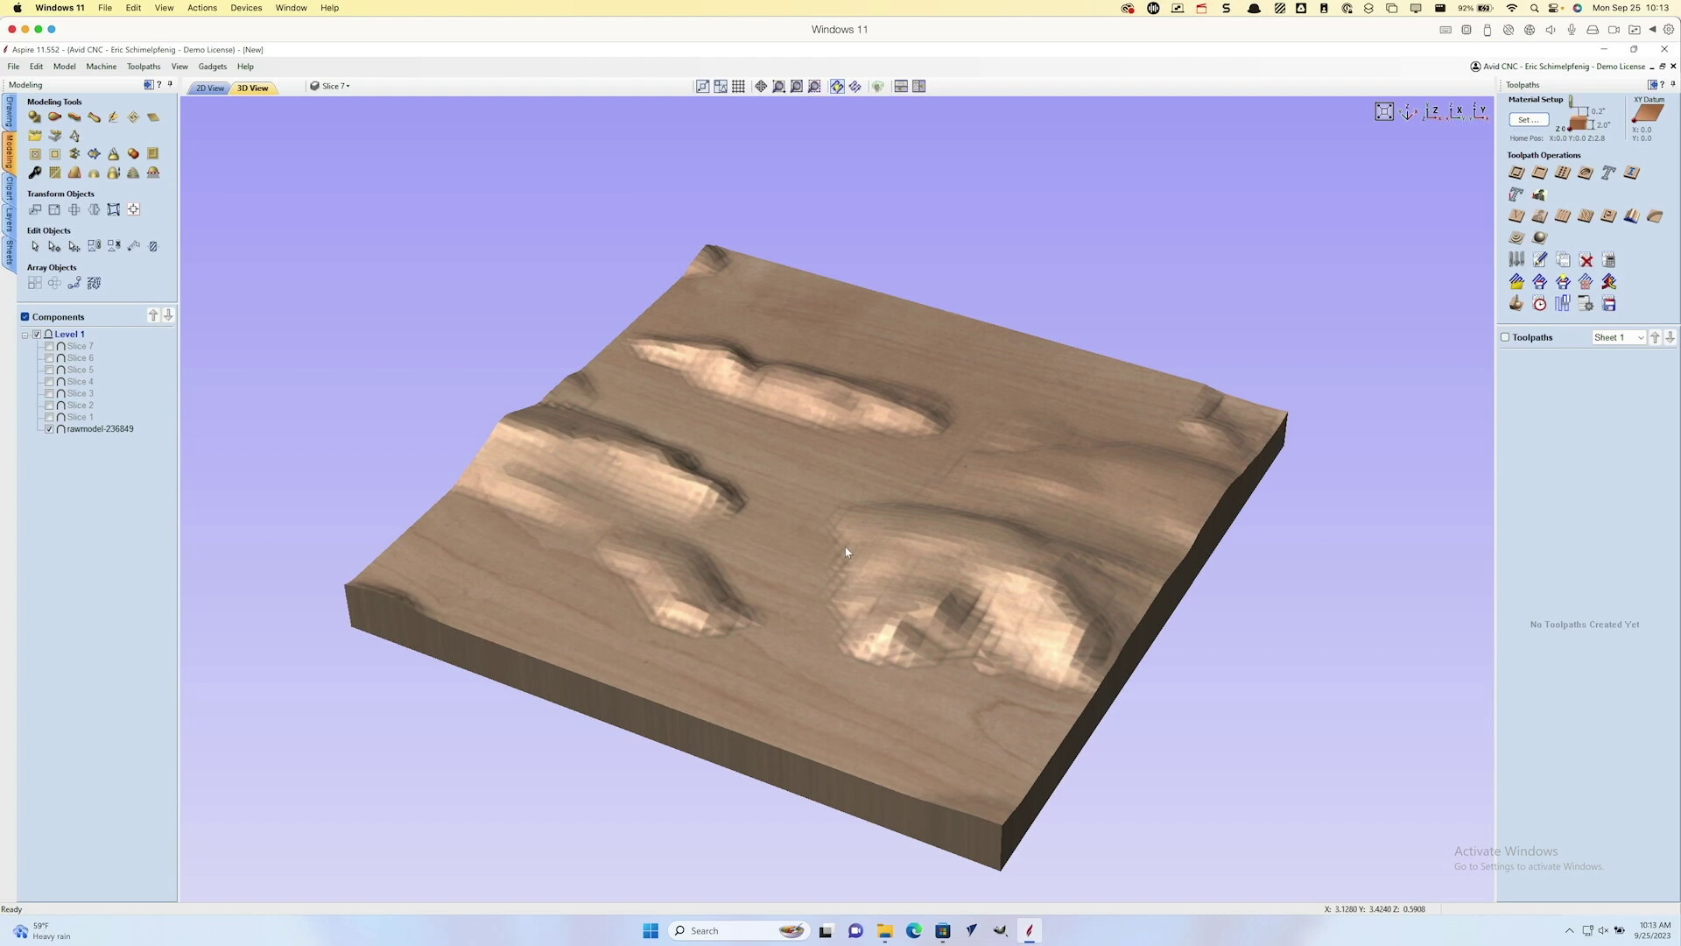
pyautogui.moveTo(916, 537); pyautogui.dragTo(762, 558)
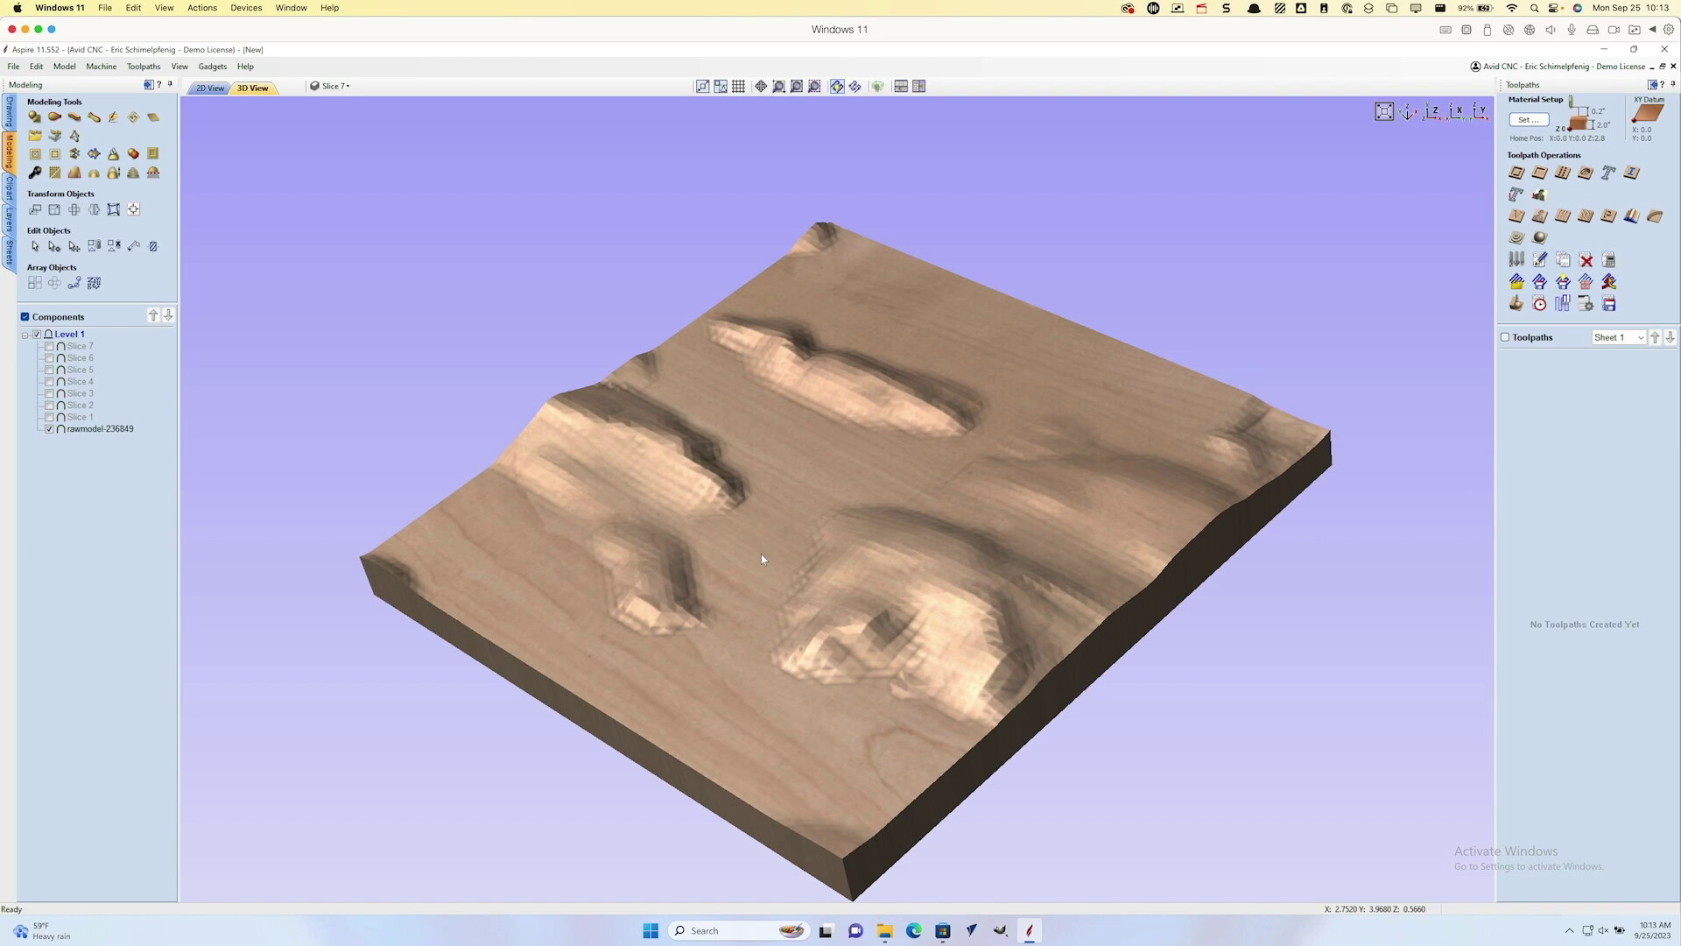
# Step: Smooth the terrain model at the maximum amount, bake the smoothing, and hide the rawmodel-236849 component
pyautogui.click(55, 172)
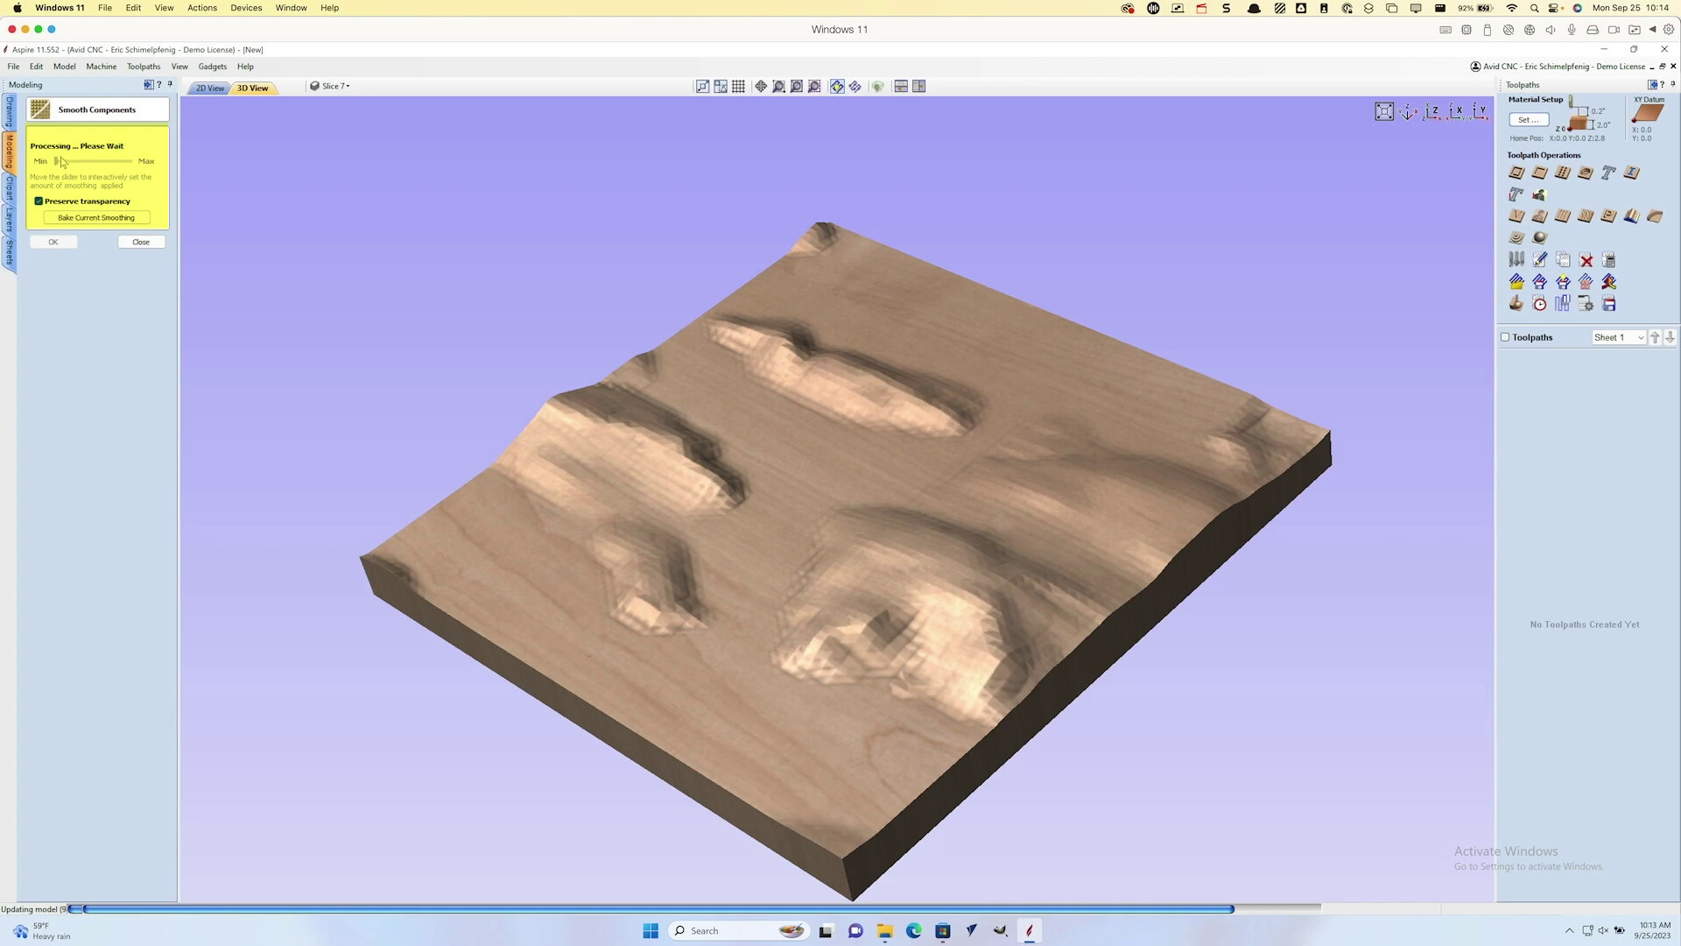
pyautogui.moveTo(56, 161); pyautogui.dragTo(149, 165)
pyautogui.click(126, 218)
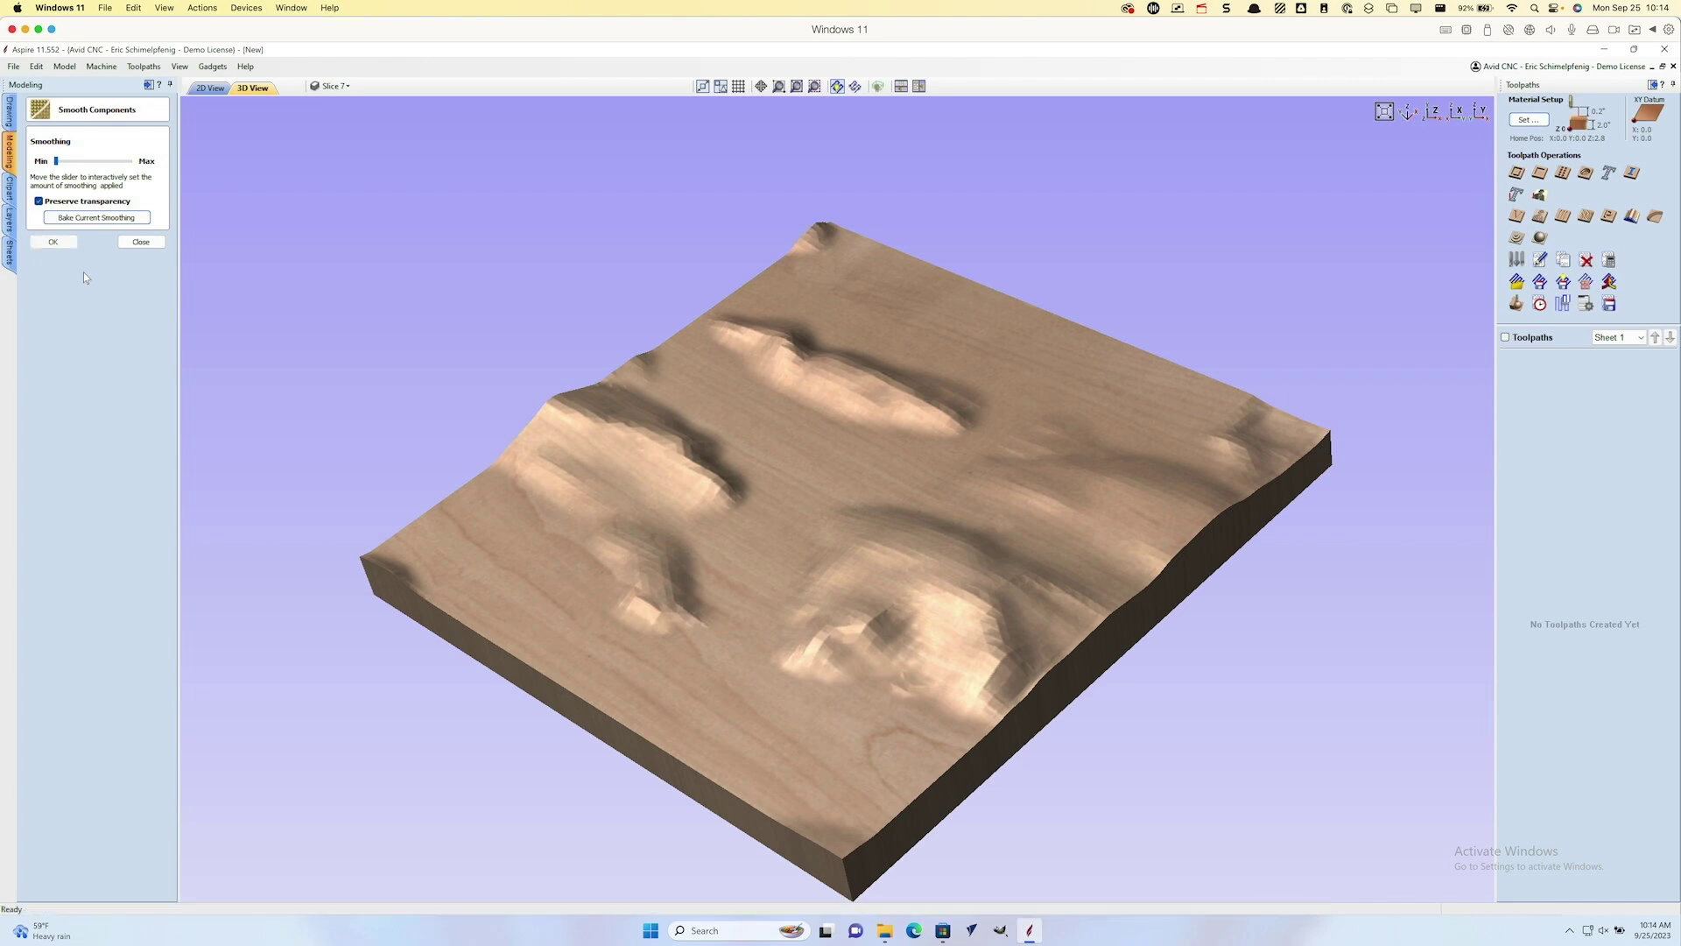
pyautogui.click(128, 243)
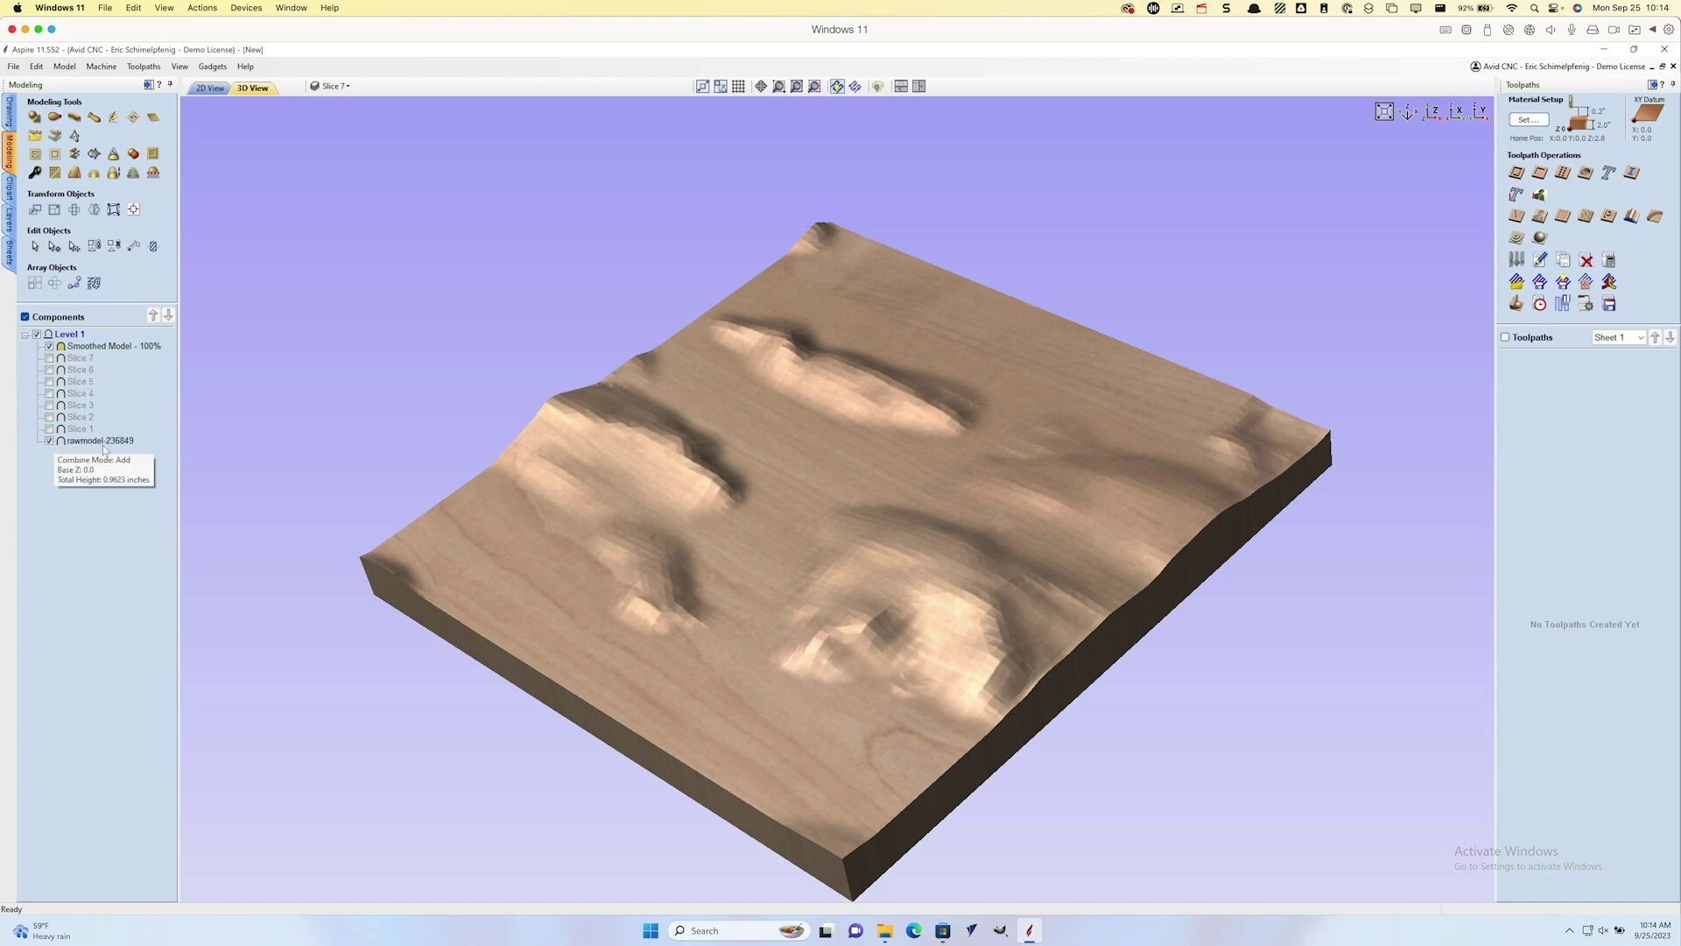
pyautogui.click(49, 441)
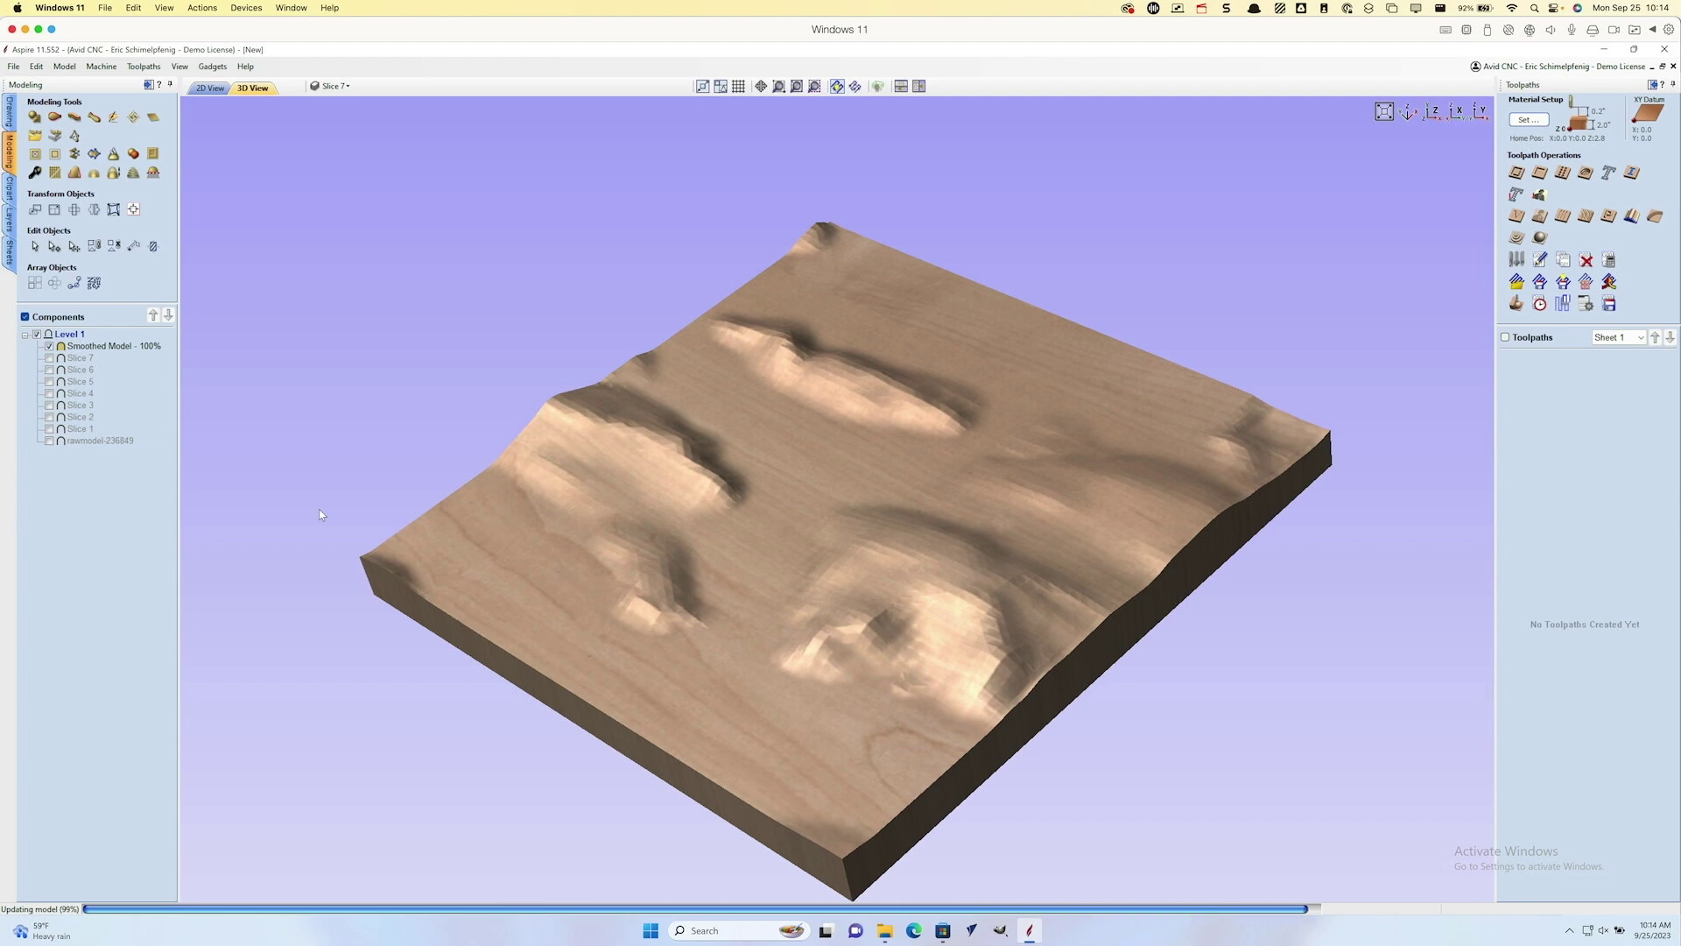
pyautogui.moveTo(694, 563); pyautogui.dragTo(875, 519)
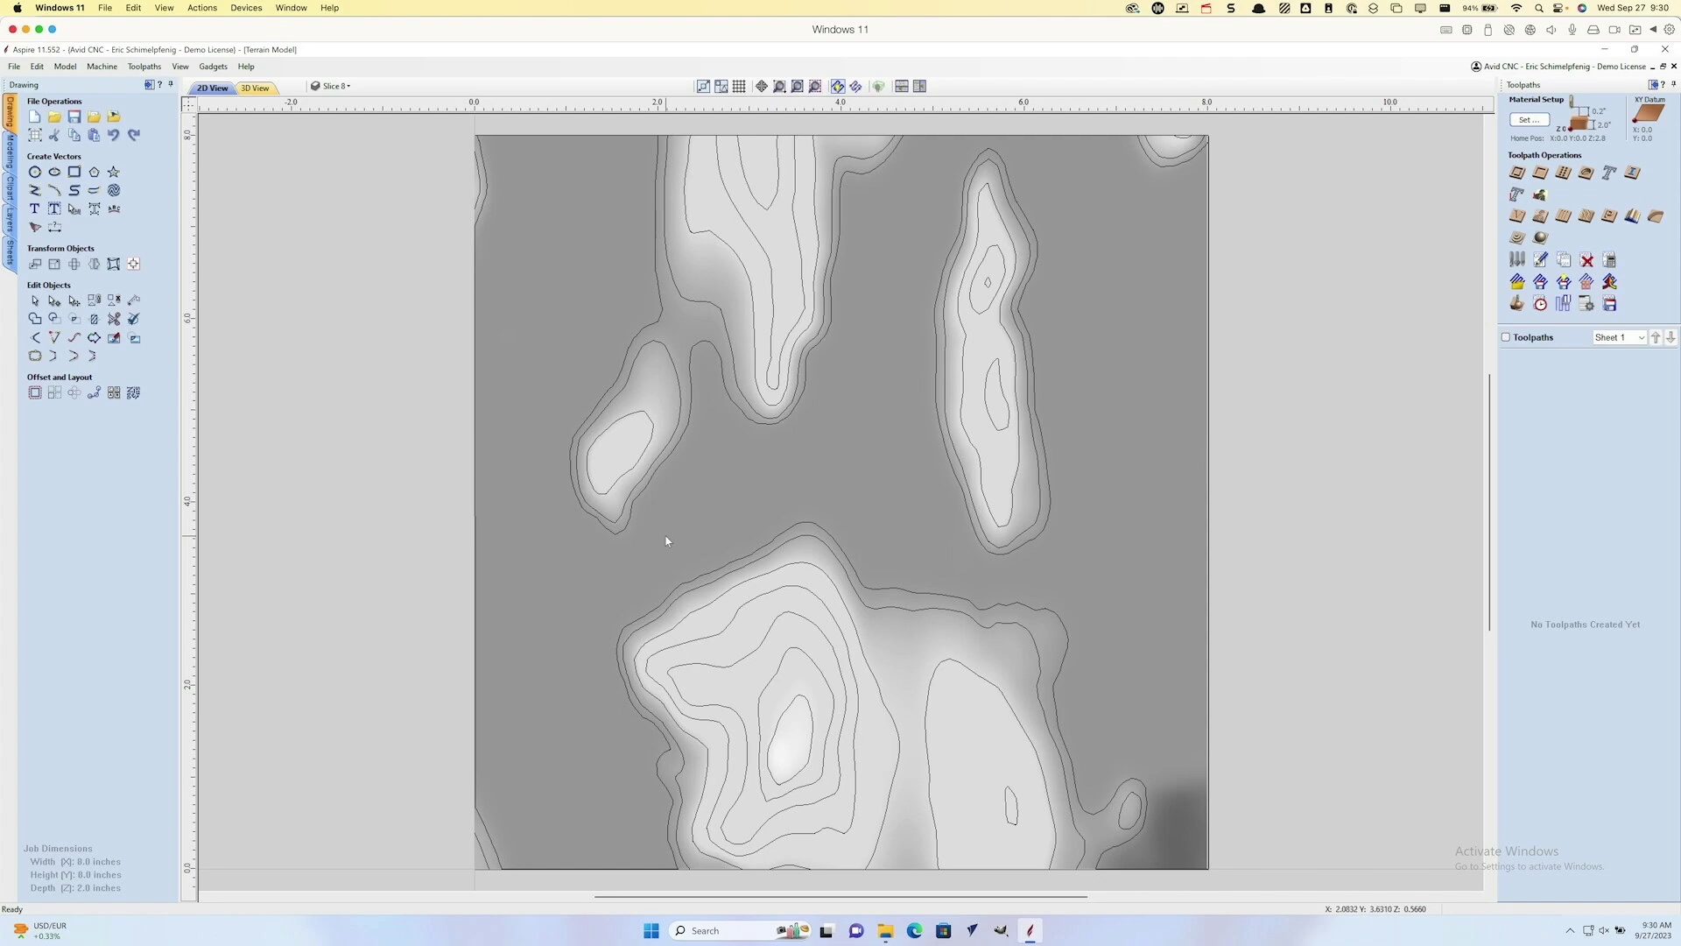
# Step: Switch to QuickTime Player, play part of Laser video.mp4 showing the machine at work, and close the video
pyautogui.press('super+Tab')
pyautogui.moveTo(819, 787); pyautogui.dragTo(803, 791)
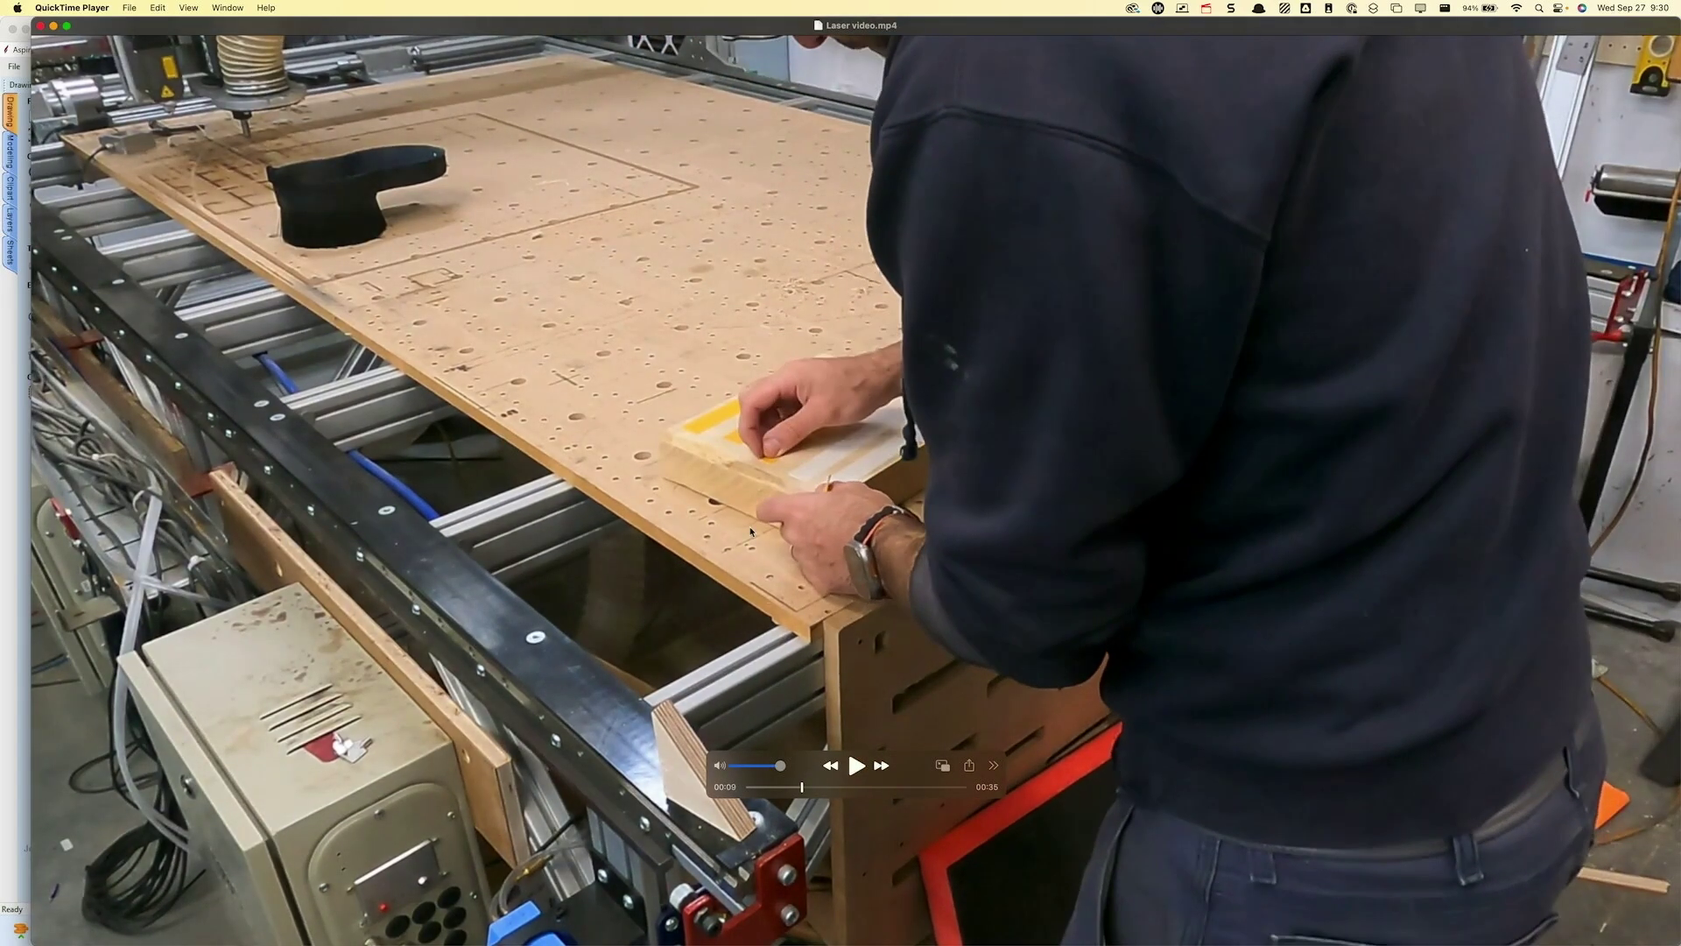
pyautogui.click(857, 769)
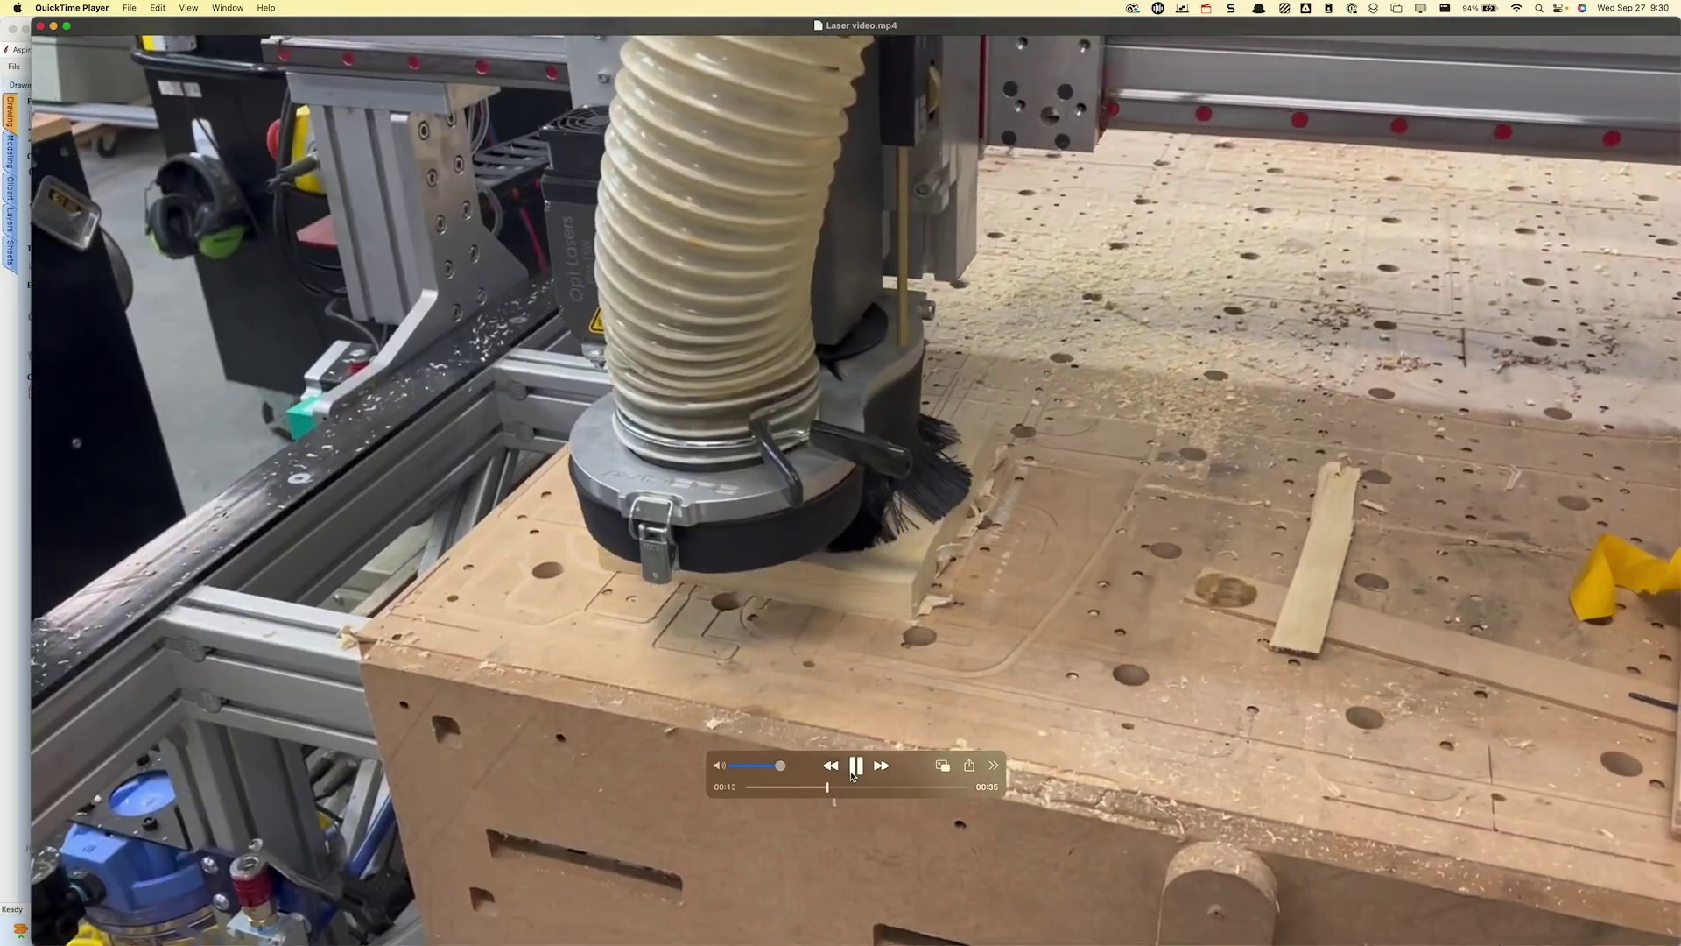
pyautogui.press('super+w')
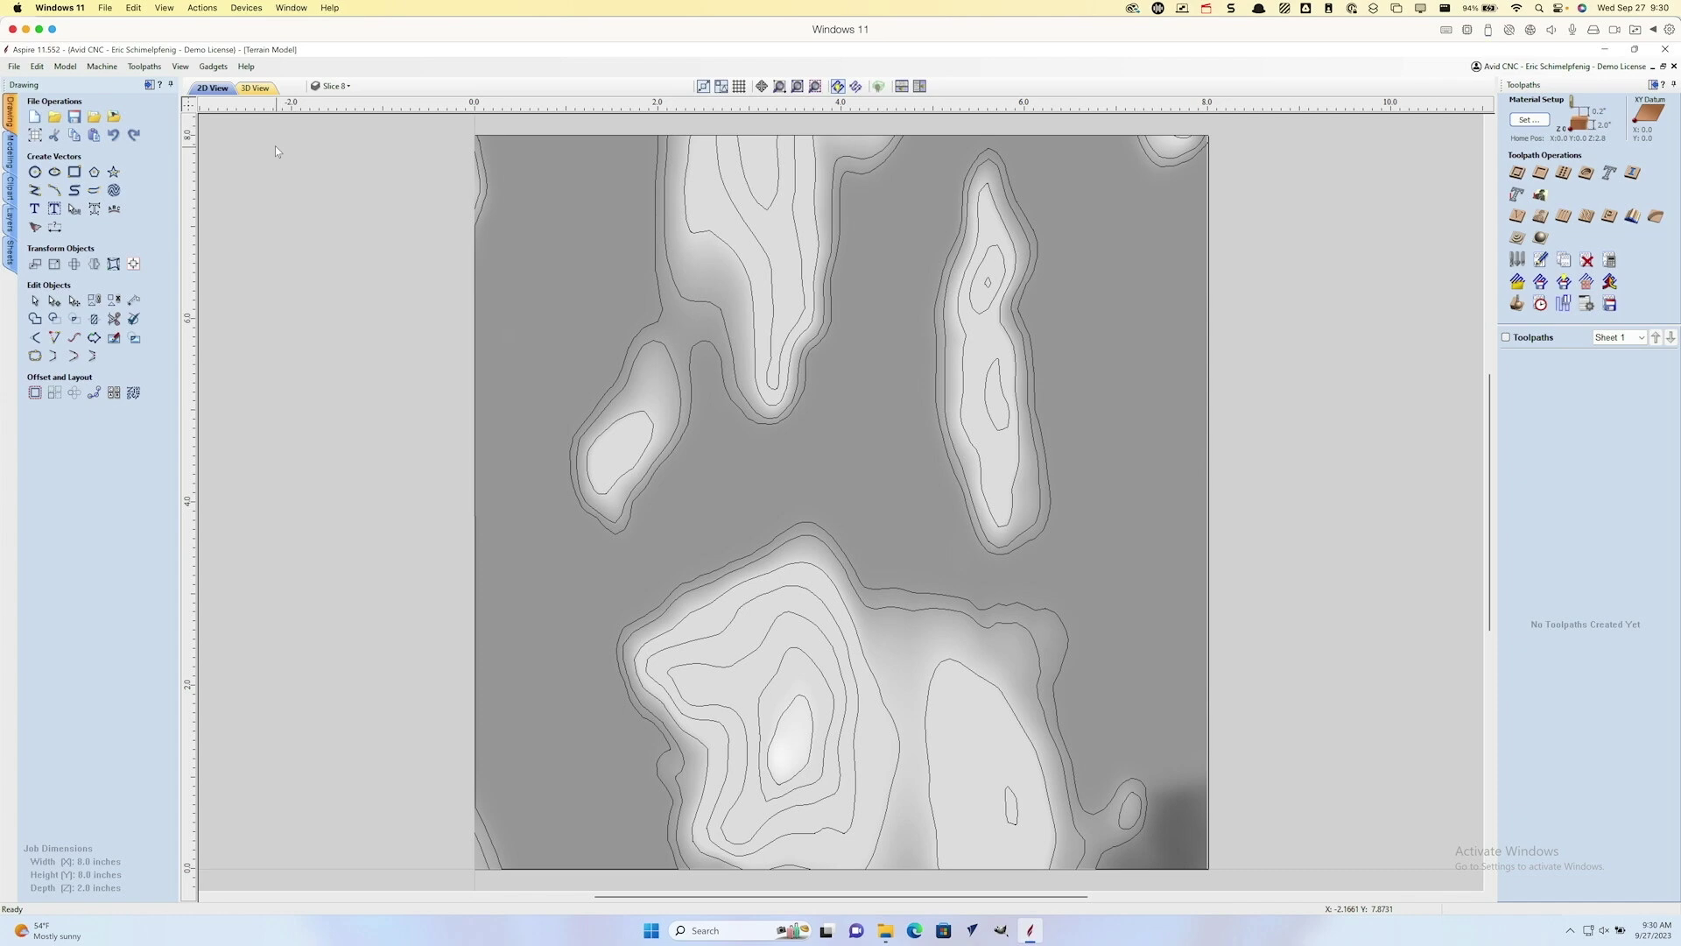
# Step: Review the material thickness in the job setup and examine the terrain model's front edge in 3D
pyautogui.click(34, 135)
pyautogui.doubleClick(123, 231)
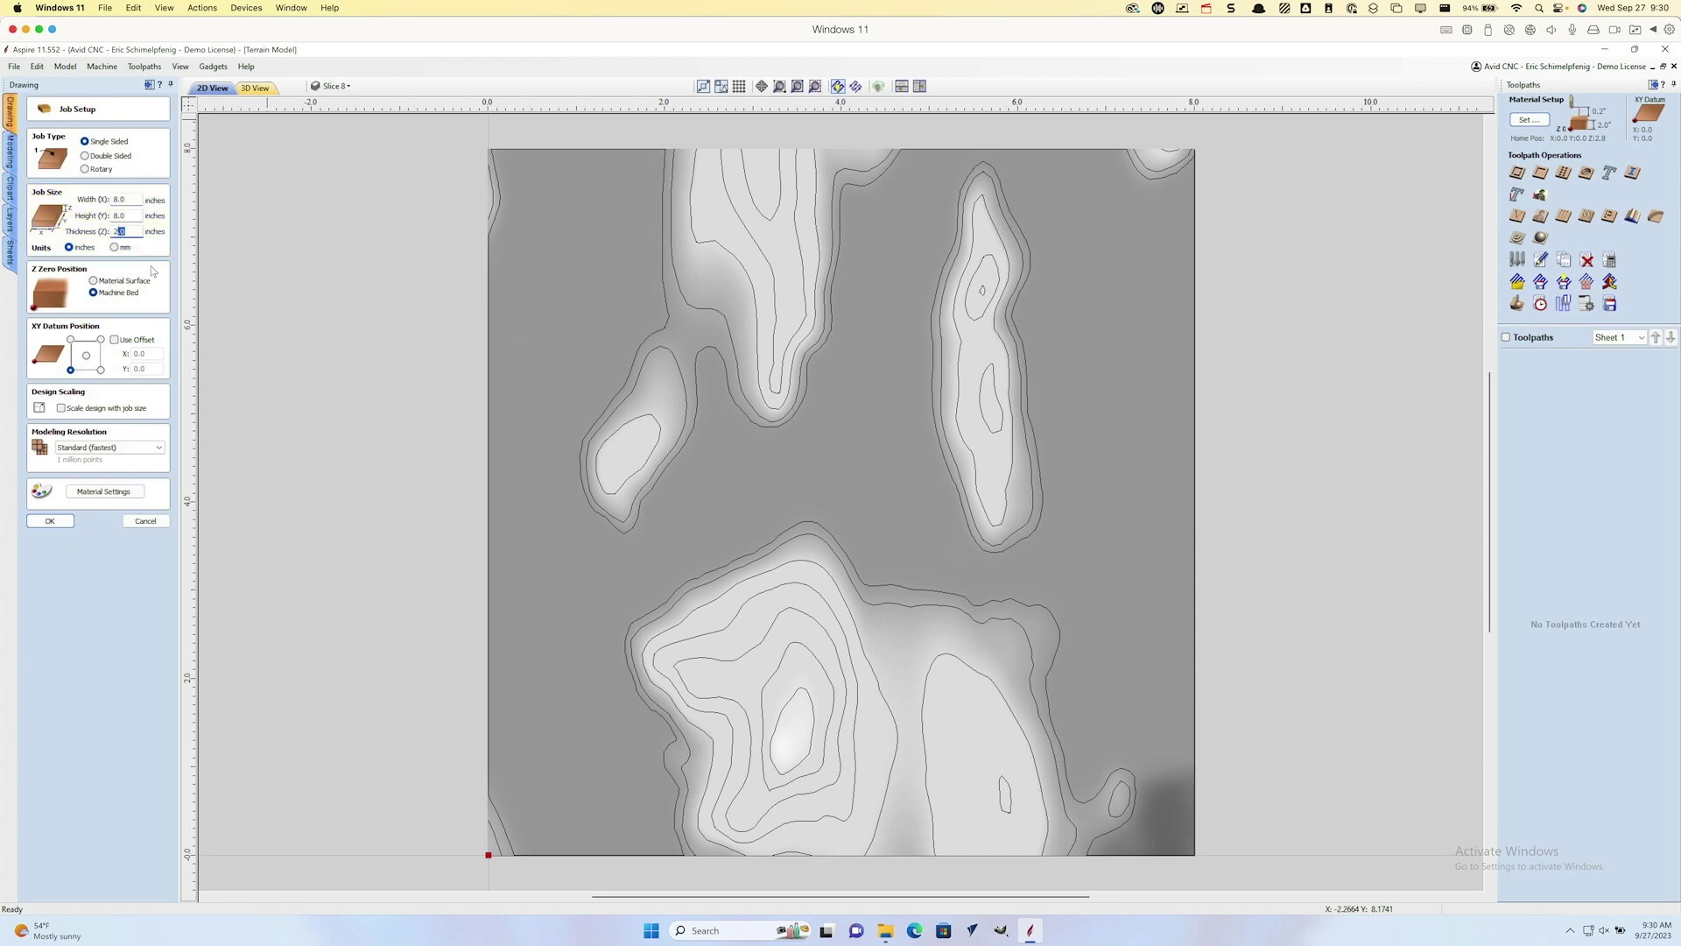
pyautogui.press('Return')
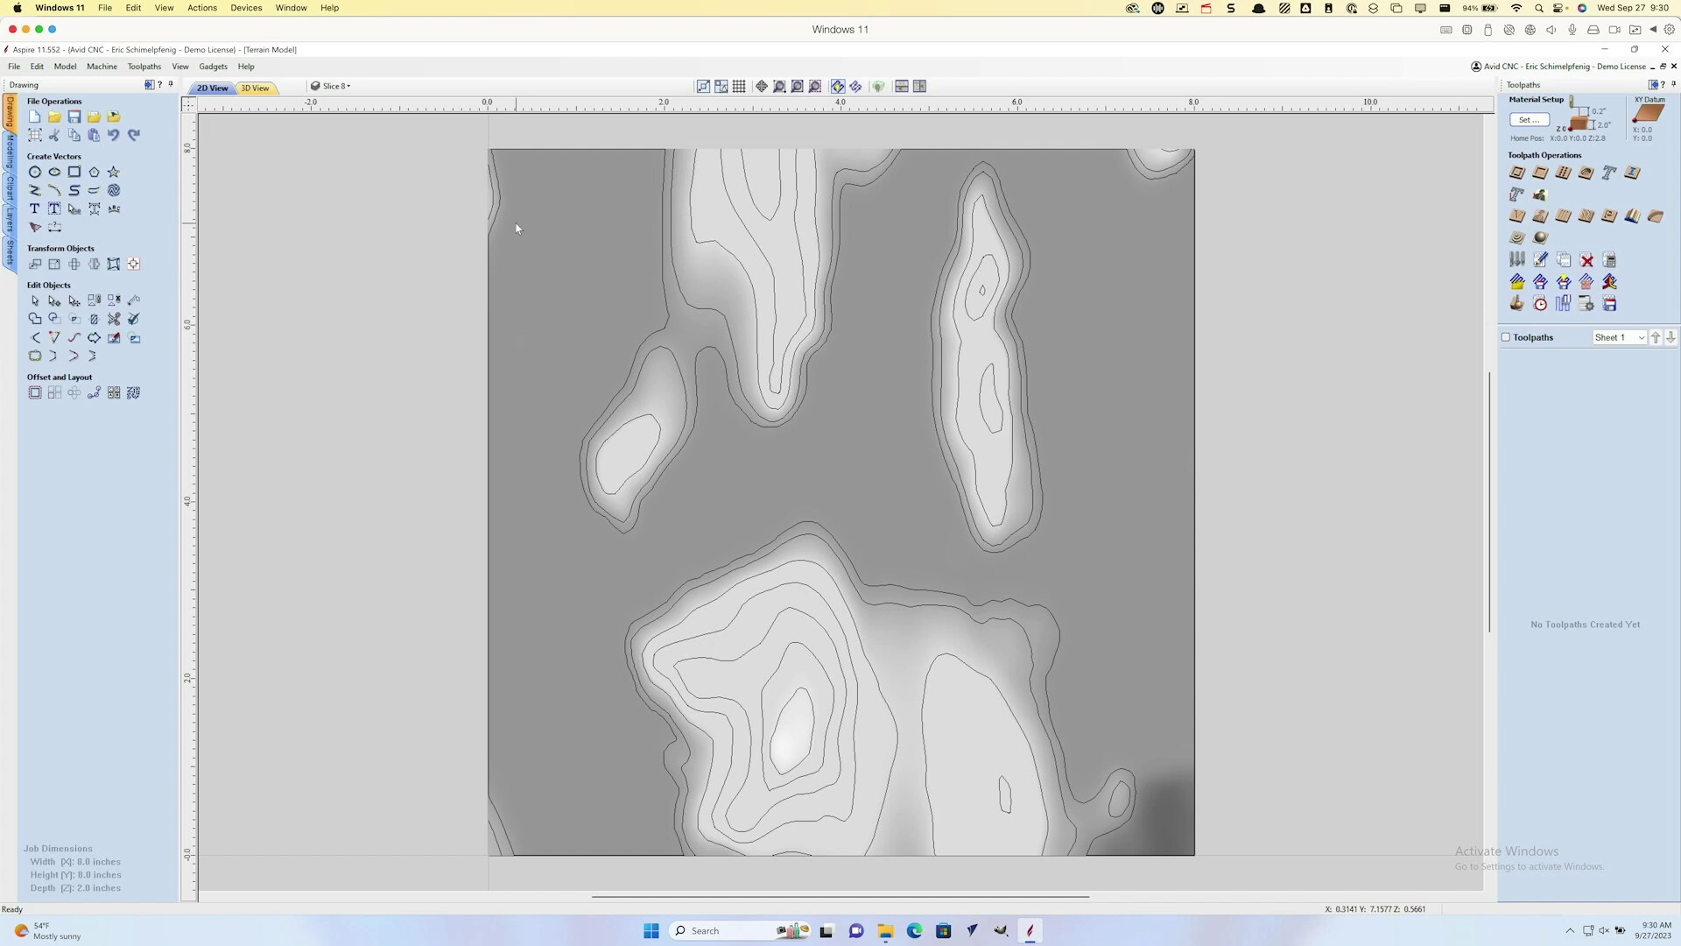
pyautogui.click(255, 87)
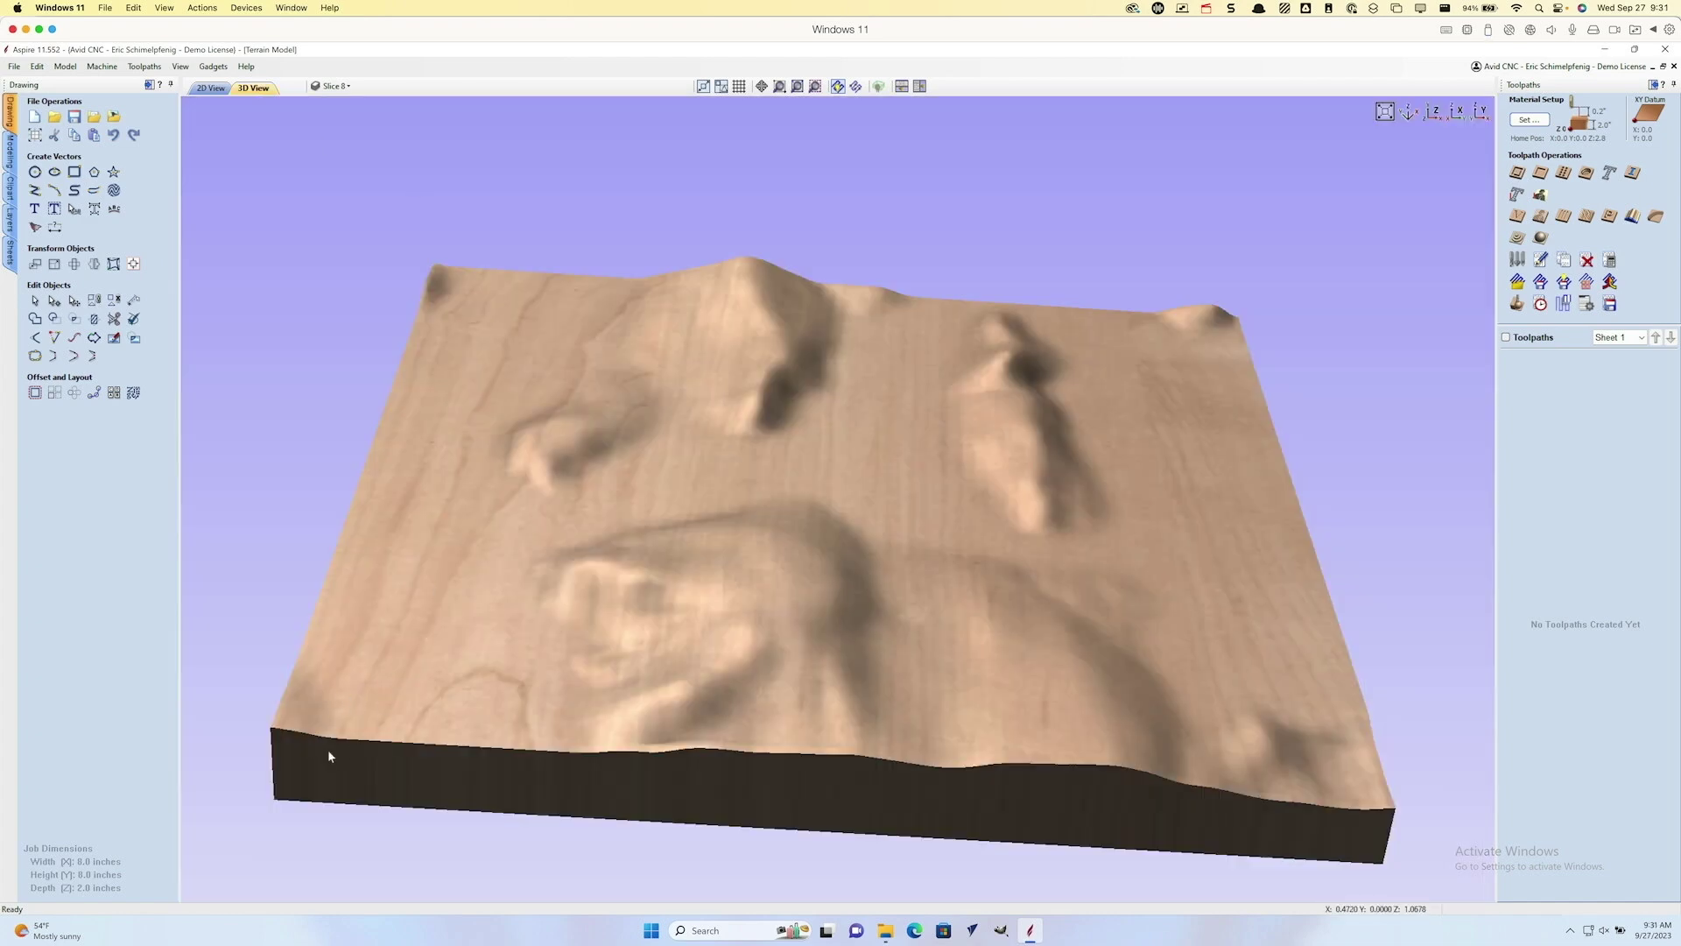
# Step: Check the terrain component's width and height in 2D, and clear the selection
pyautogui.click(211, 87)
pyautogui.click(554, 354)
pyautogui.click(55, 263)
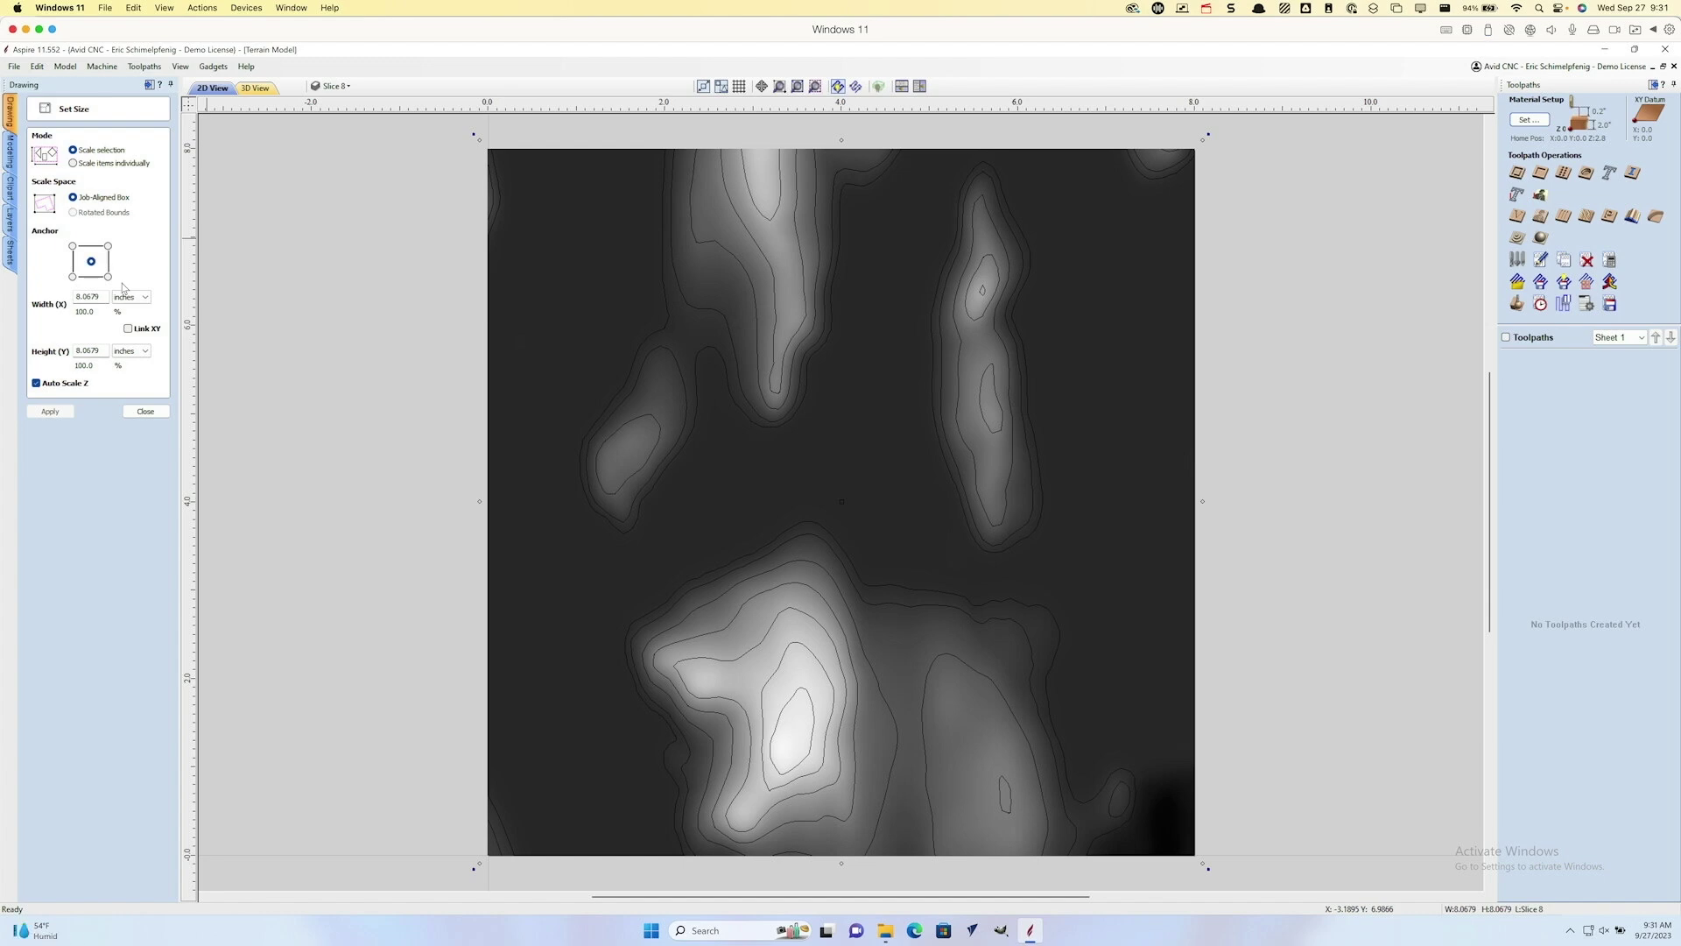
pyautogui.click(153, 415)
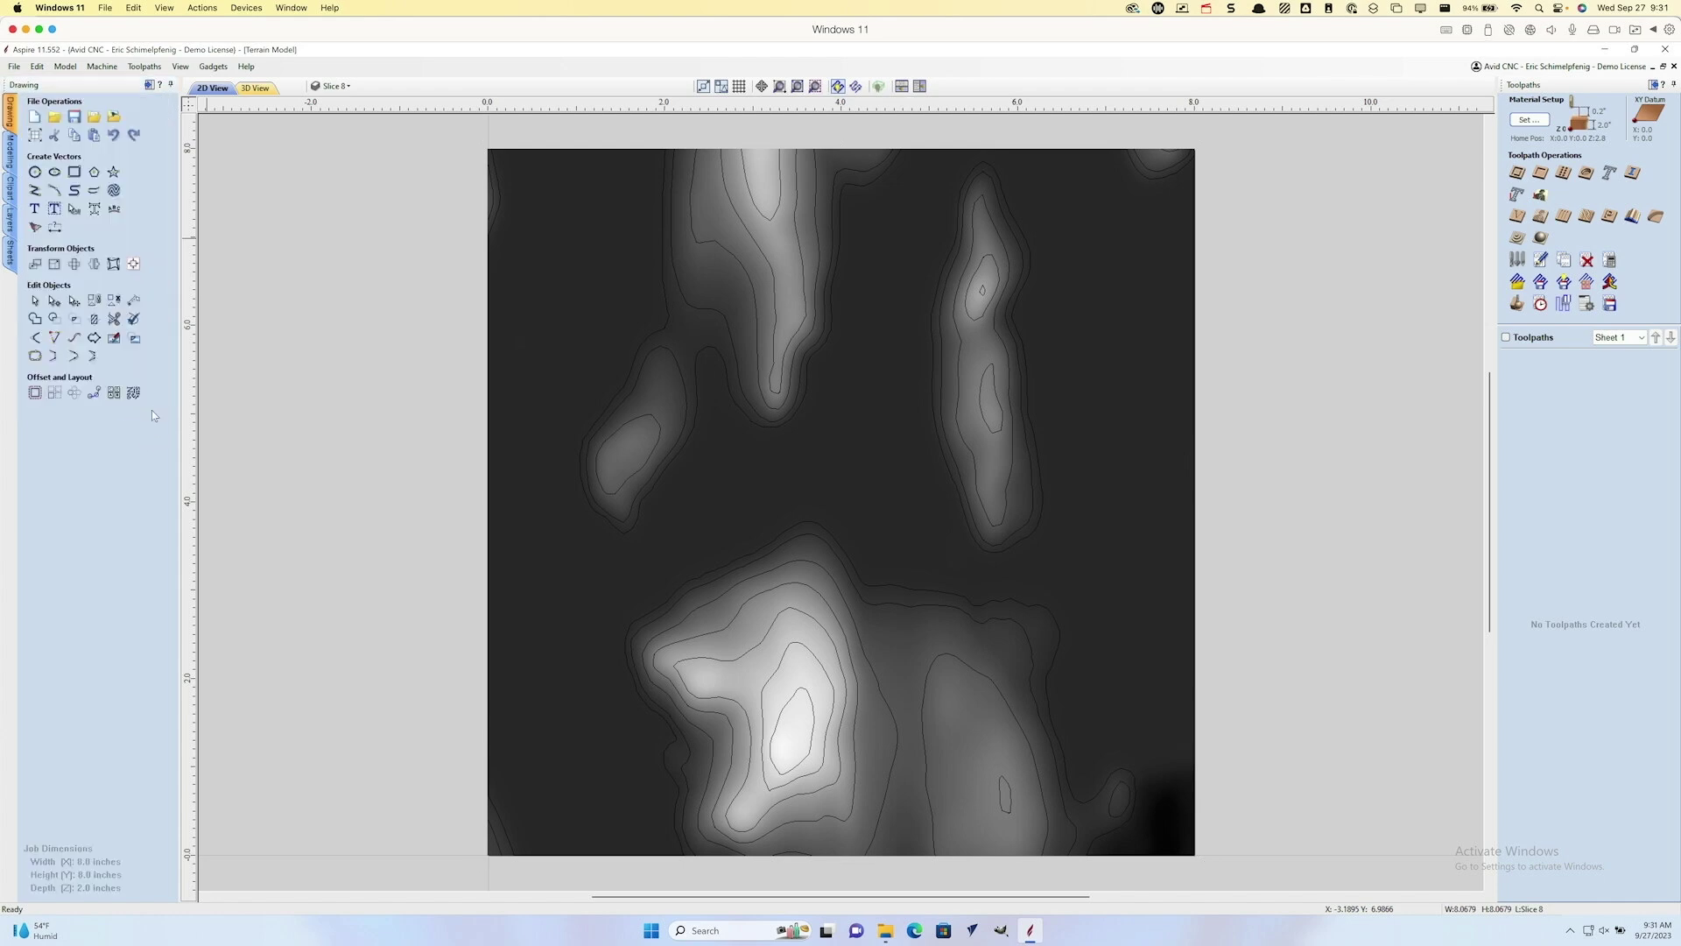
pyautogui.click(447, 351)
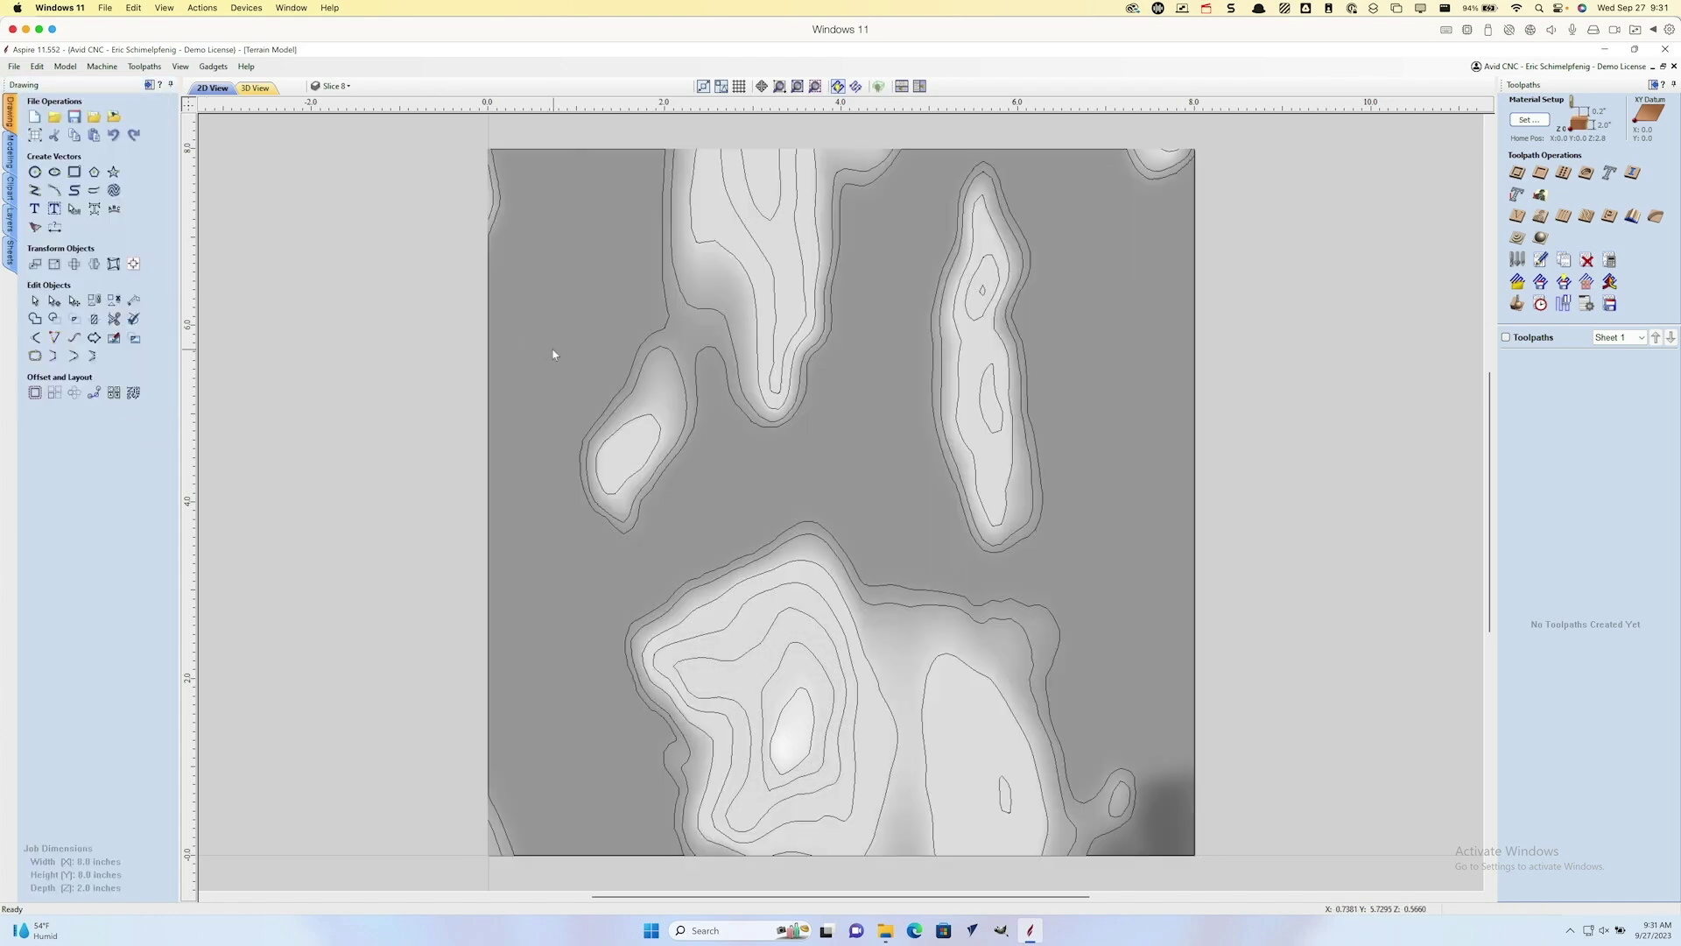
# Step: Compare the rawmodel-236849 and Smoothed Model surfaces in 3D by swapping their visibility, leaving only the smoothed one shown
pyautogui.click(10, 151)
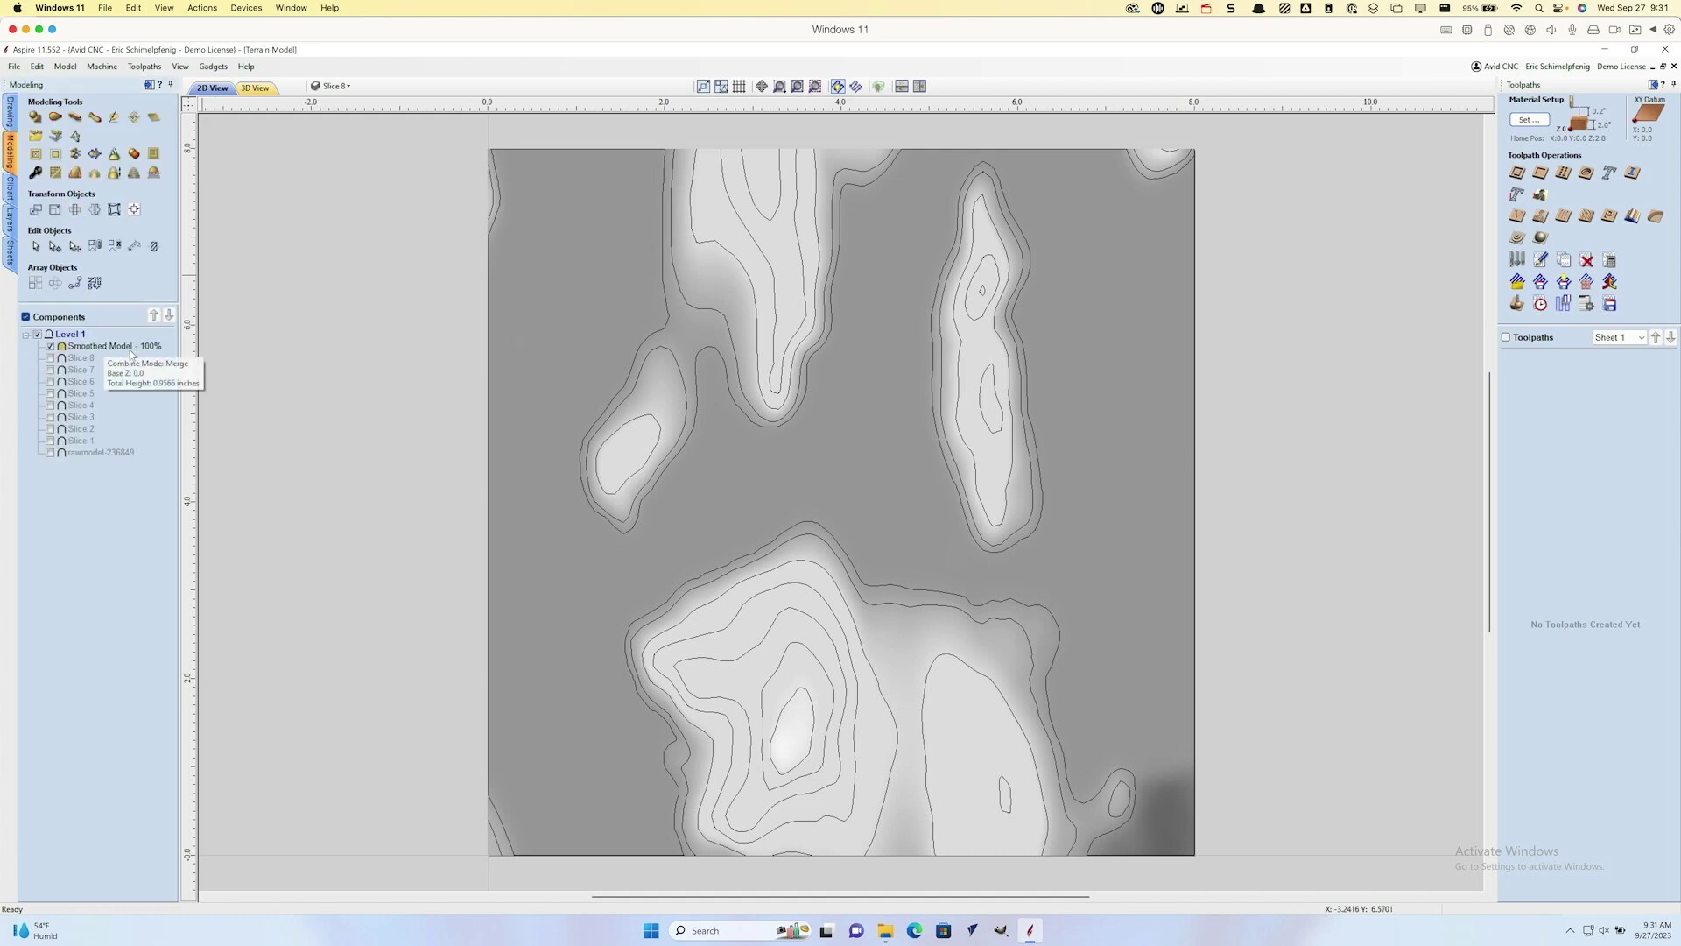
pyautogui.click(254, 87)
pyautogui.moveTo(503, 423); pyautogui.dragTo(506, 564)
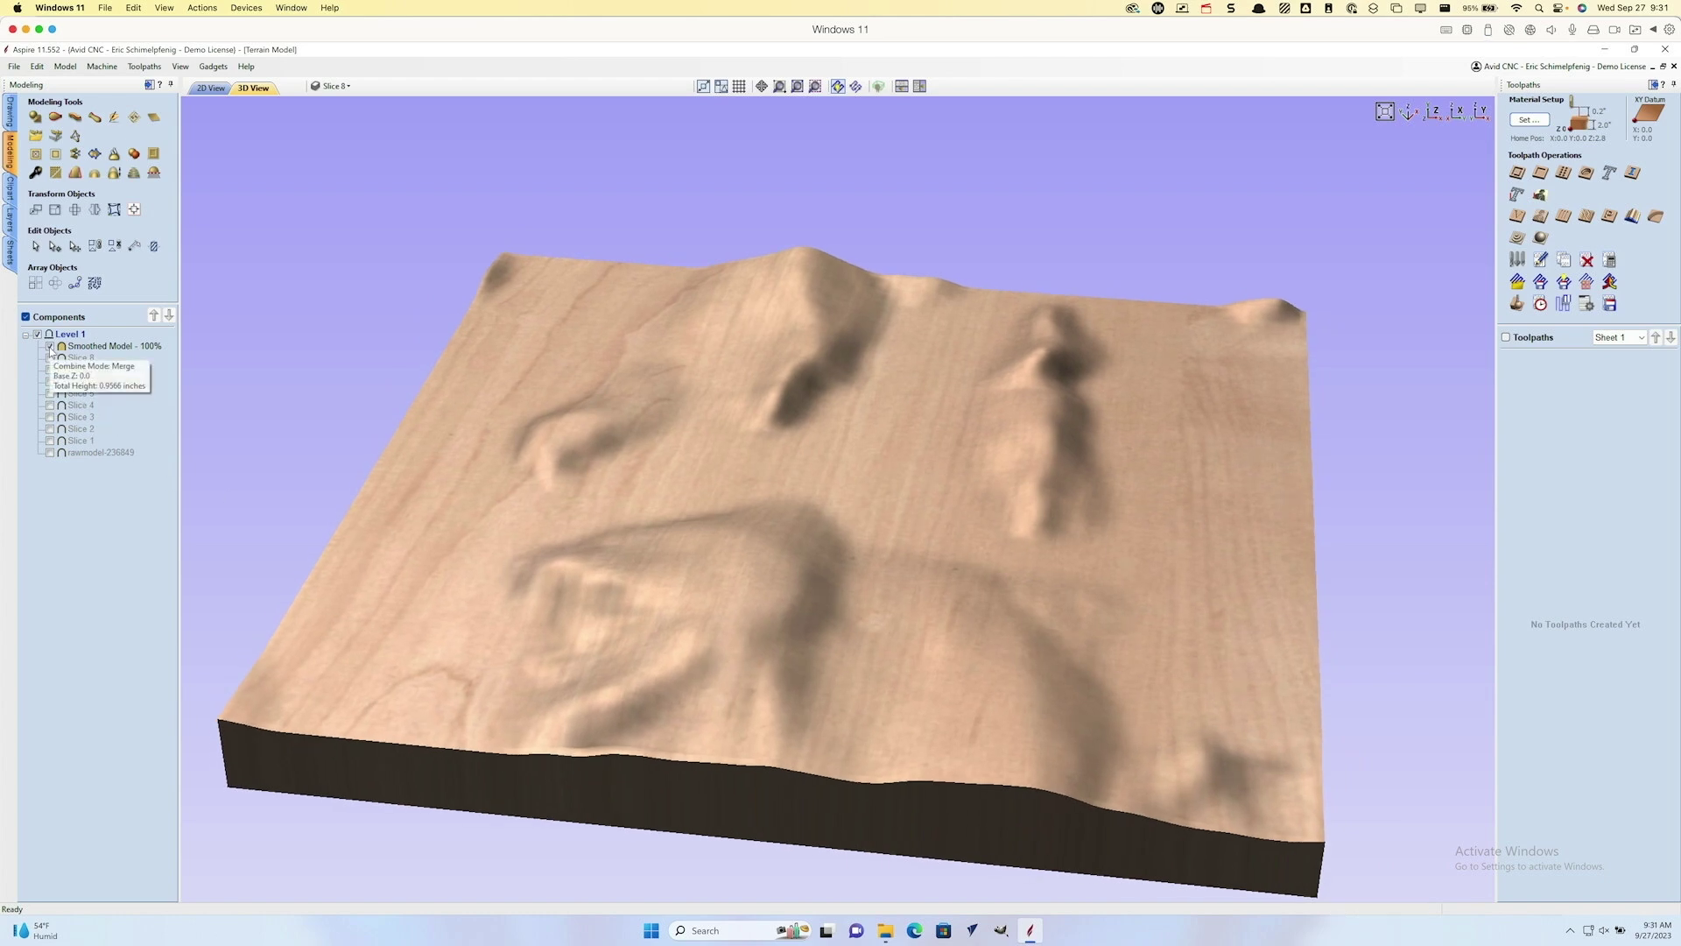
pyautogui.click(50, 347)
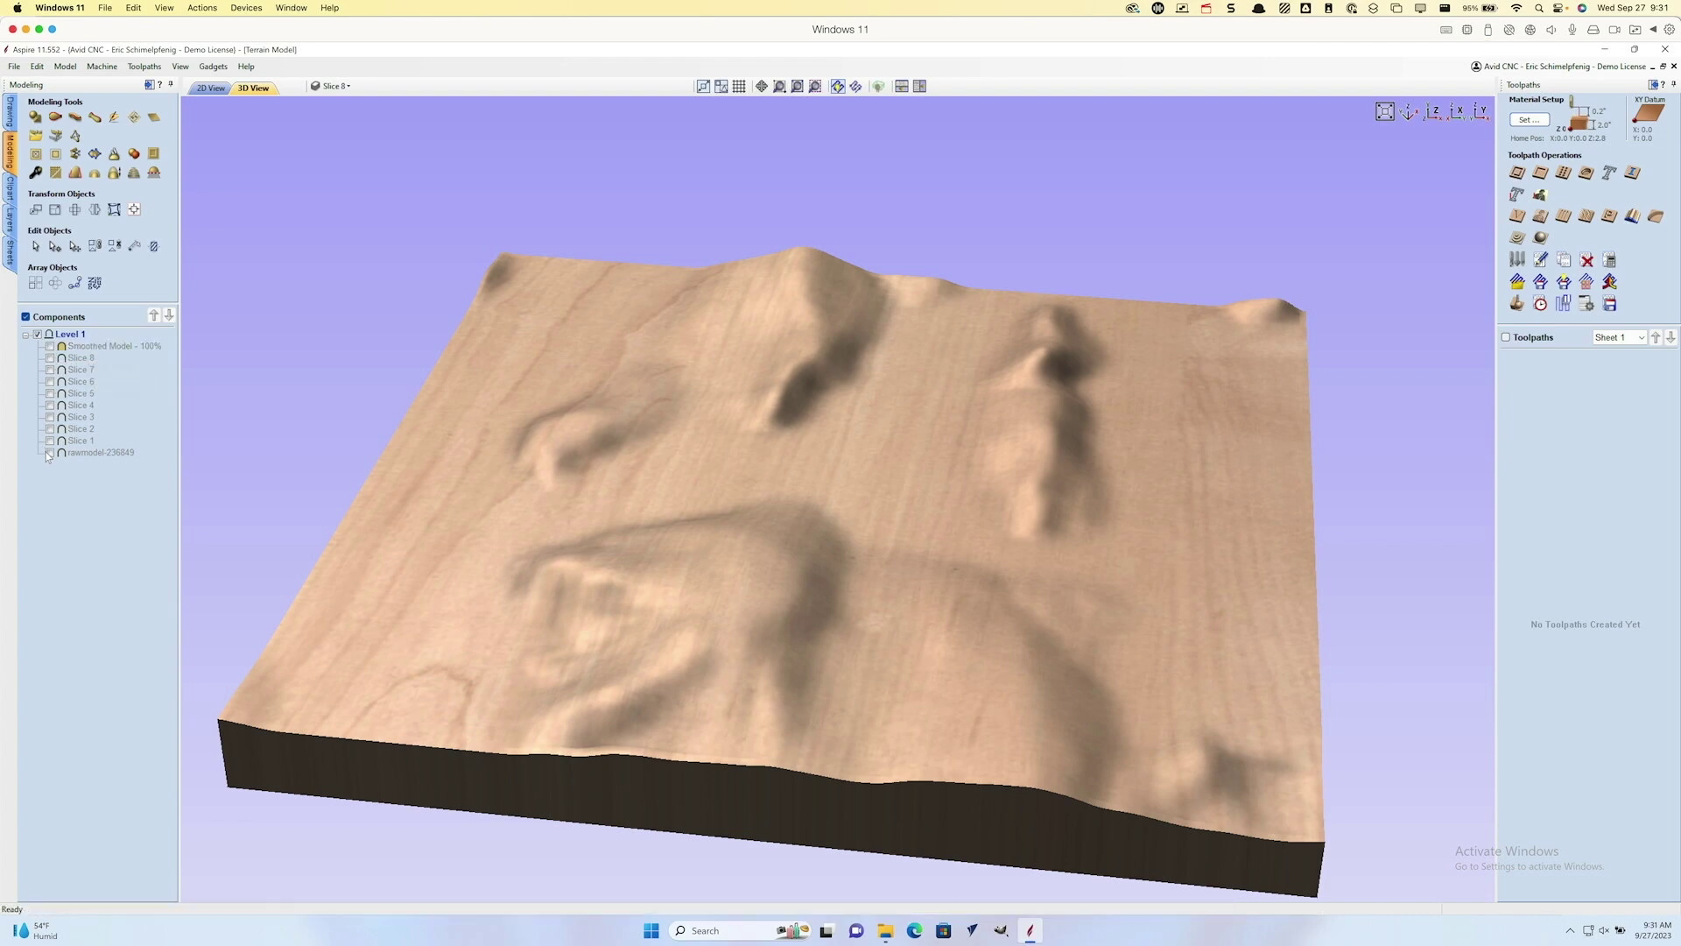
pyautogui.click(50, 451)
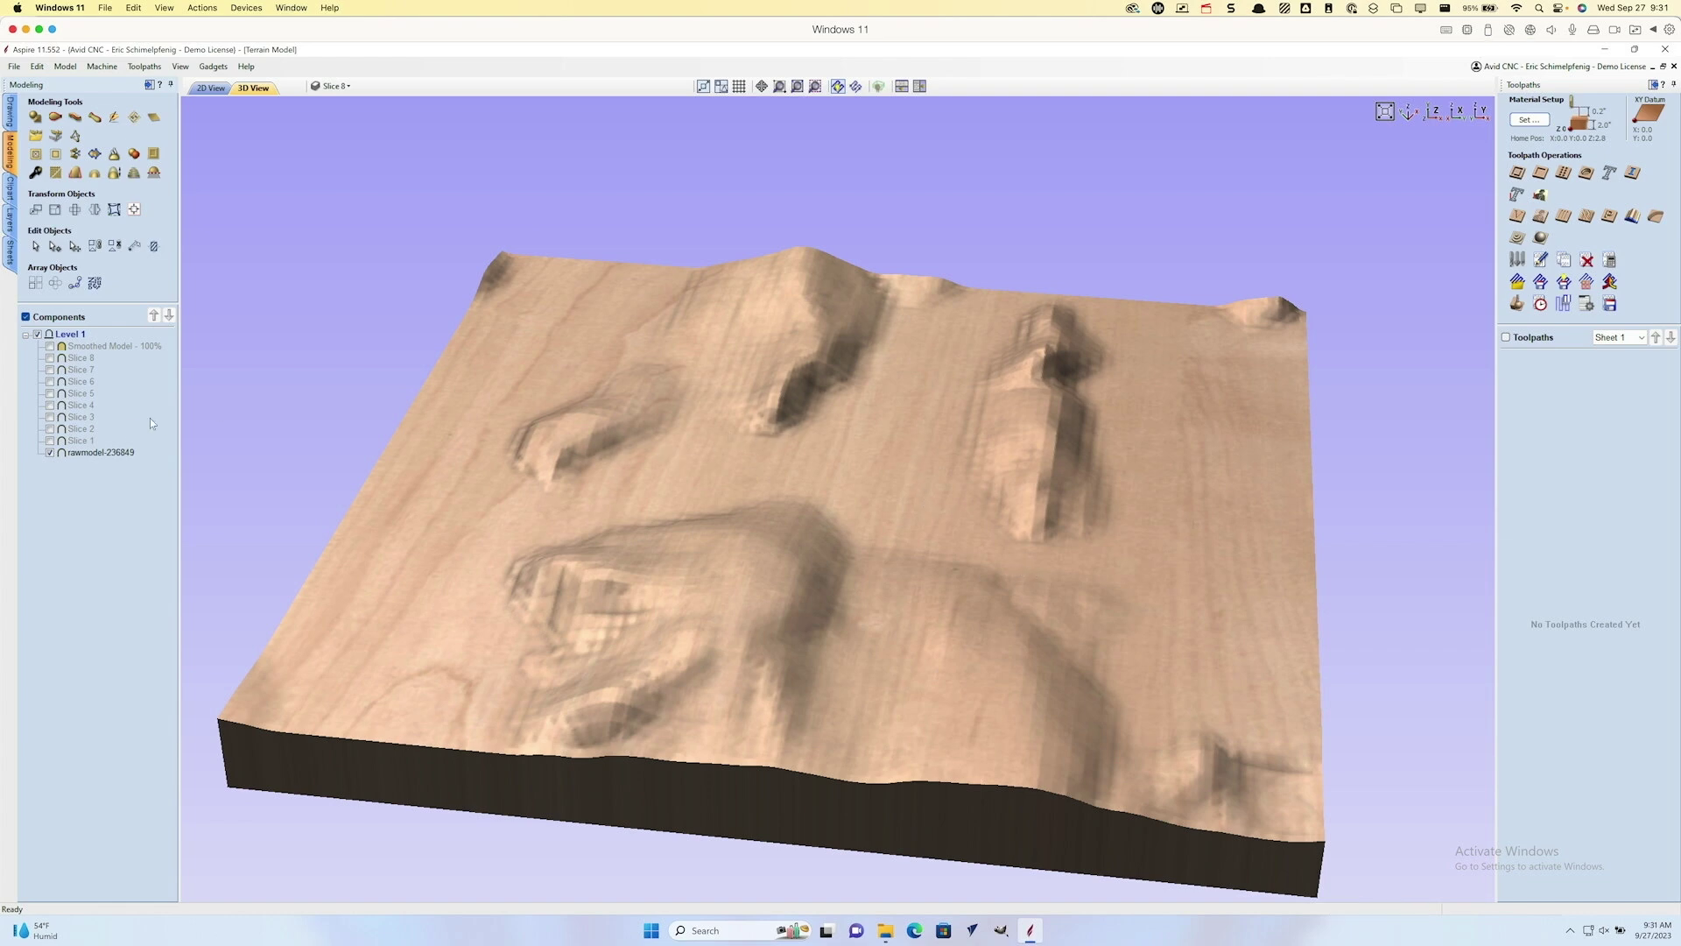
pyautogui.click(50, 452)
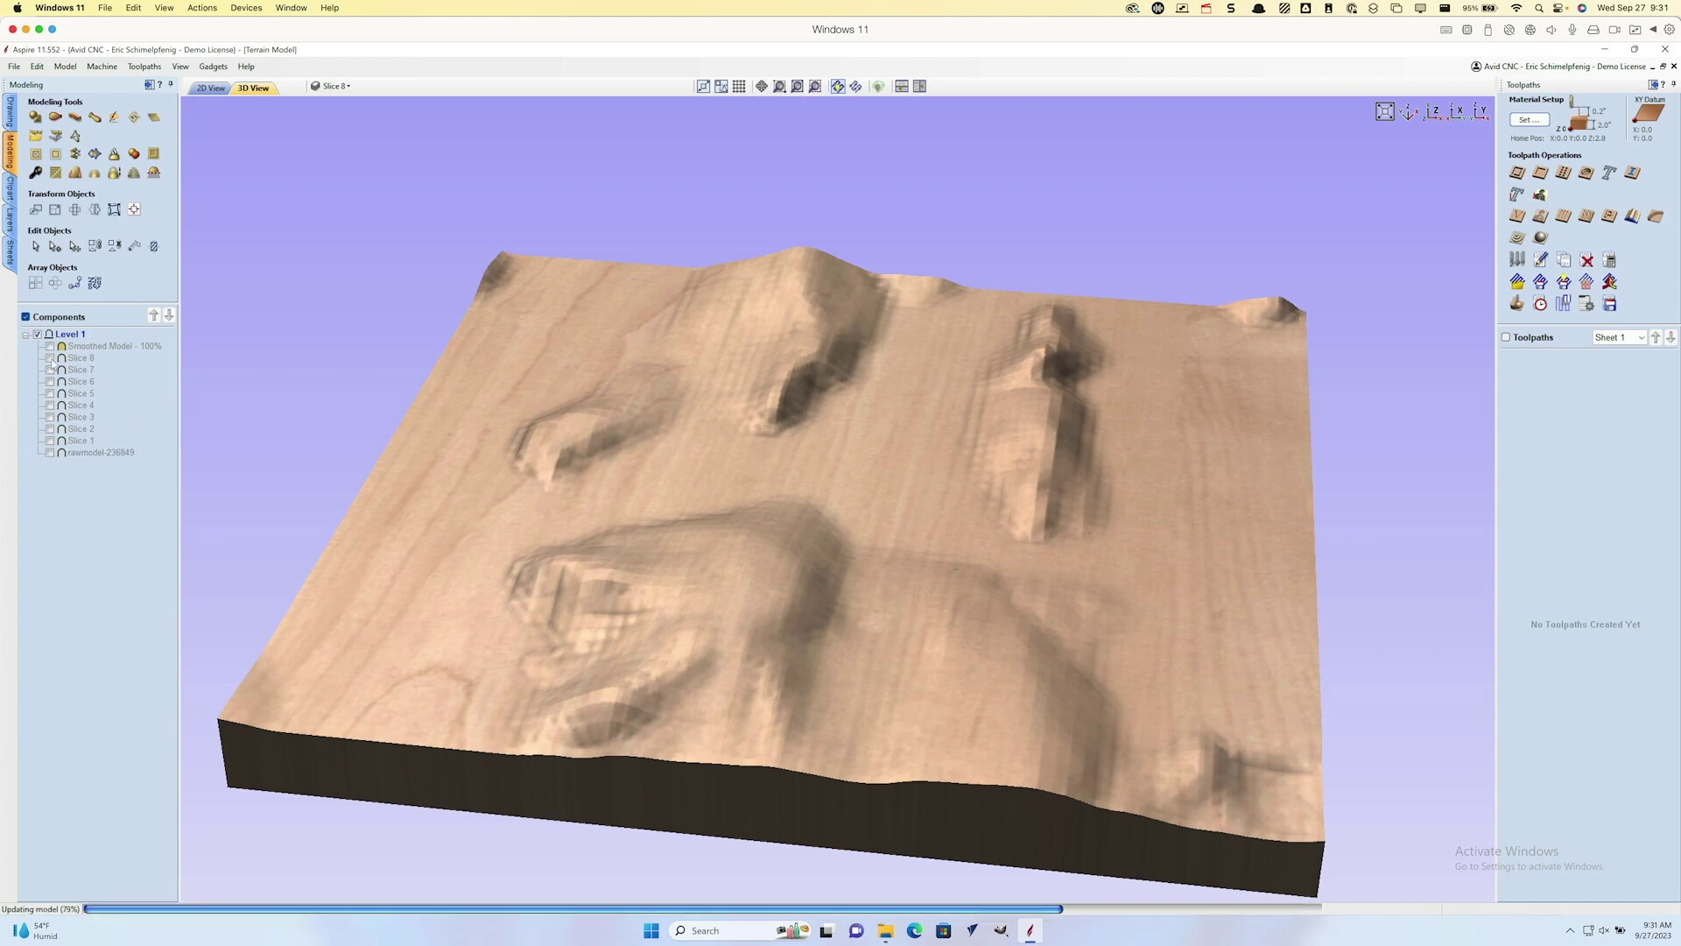
pyautogui.click(50, 346)
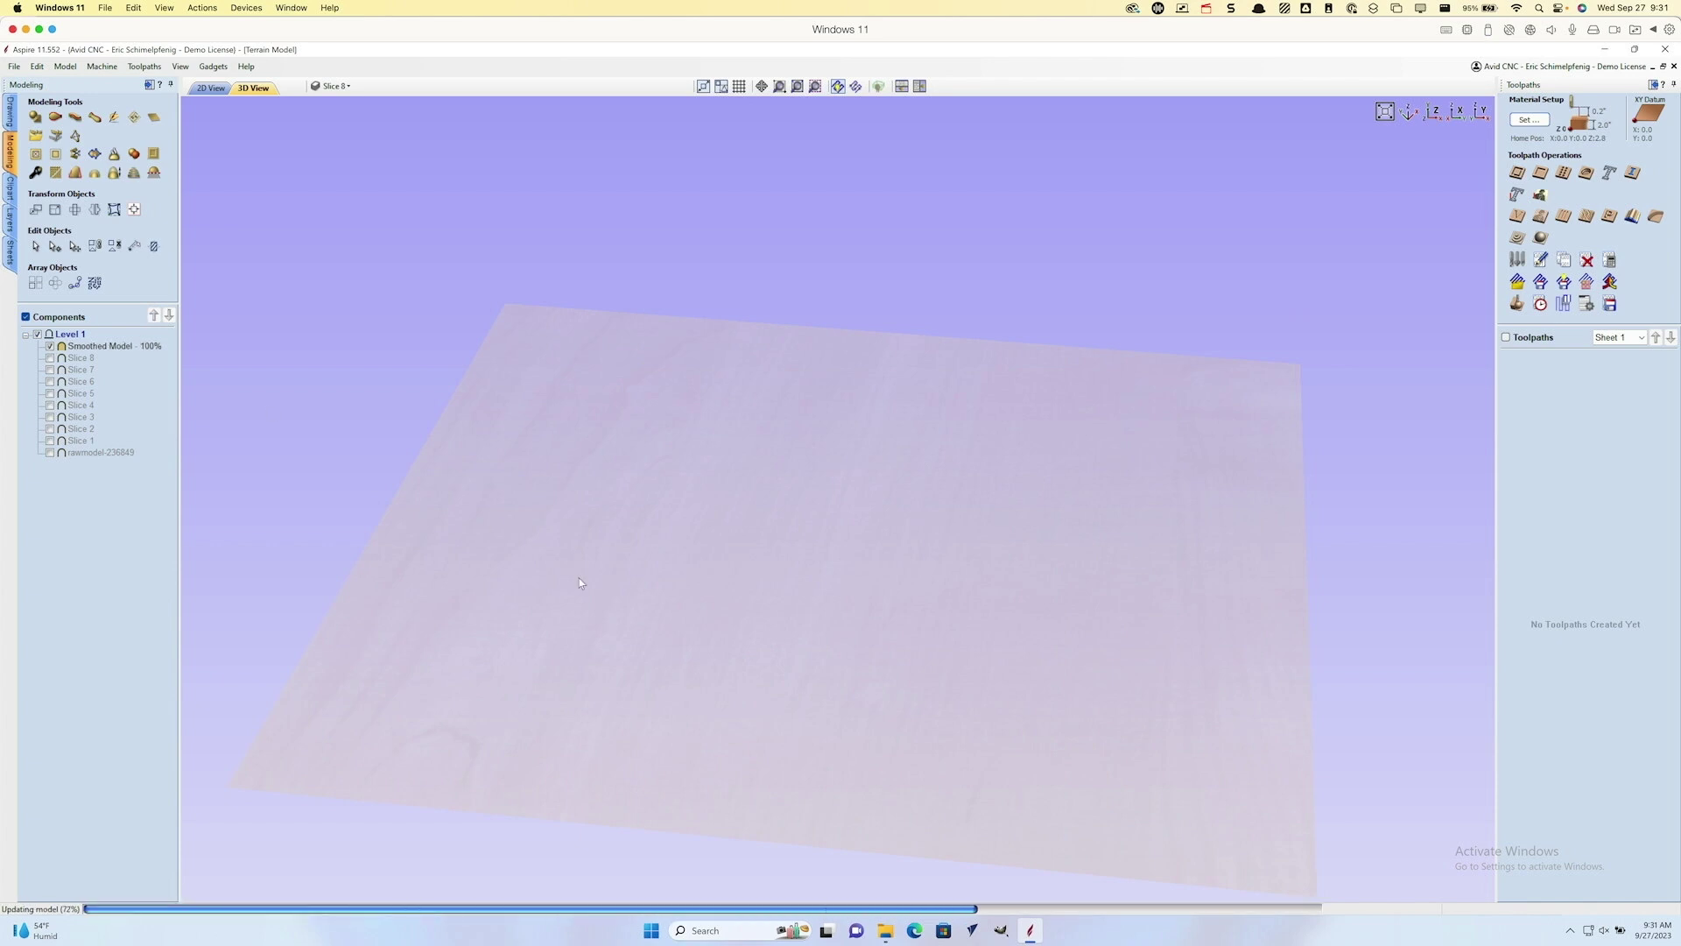
pyautogui.moveTo(818, 619); pyautogui.dragTo(734, 610)
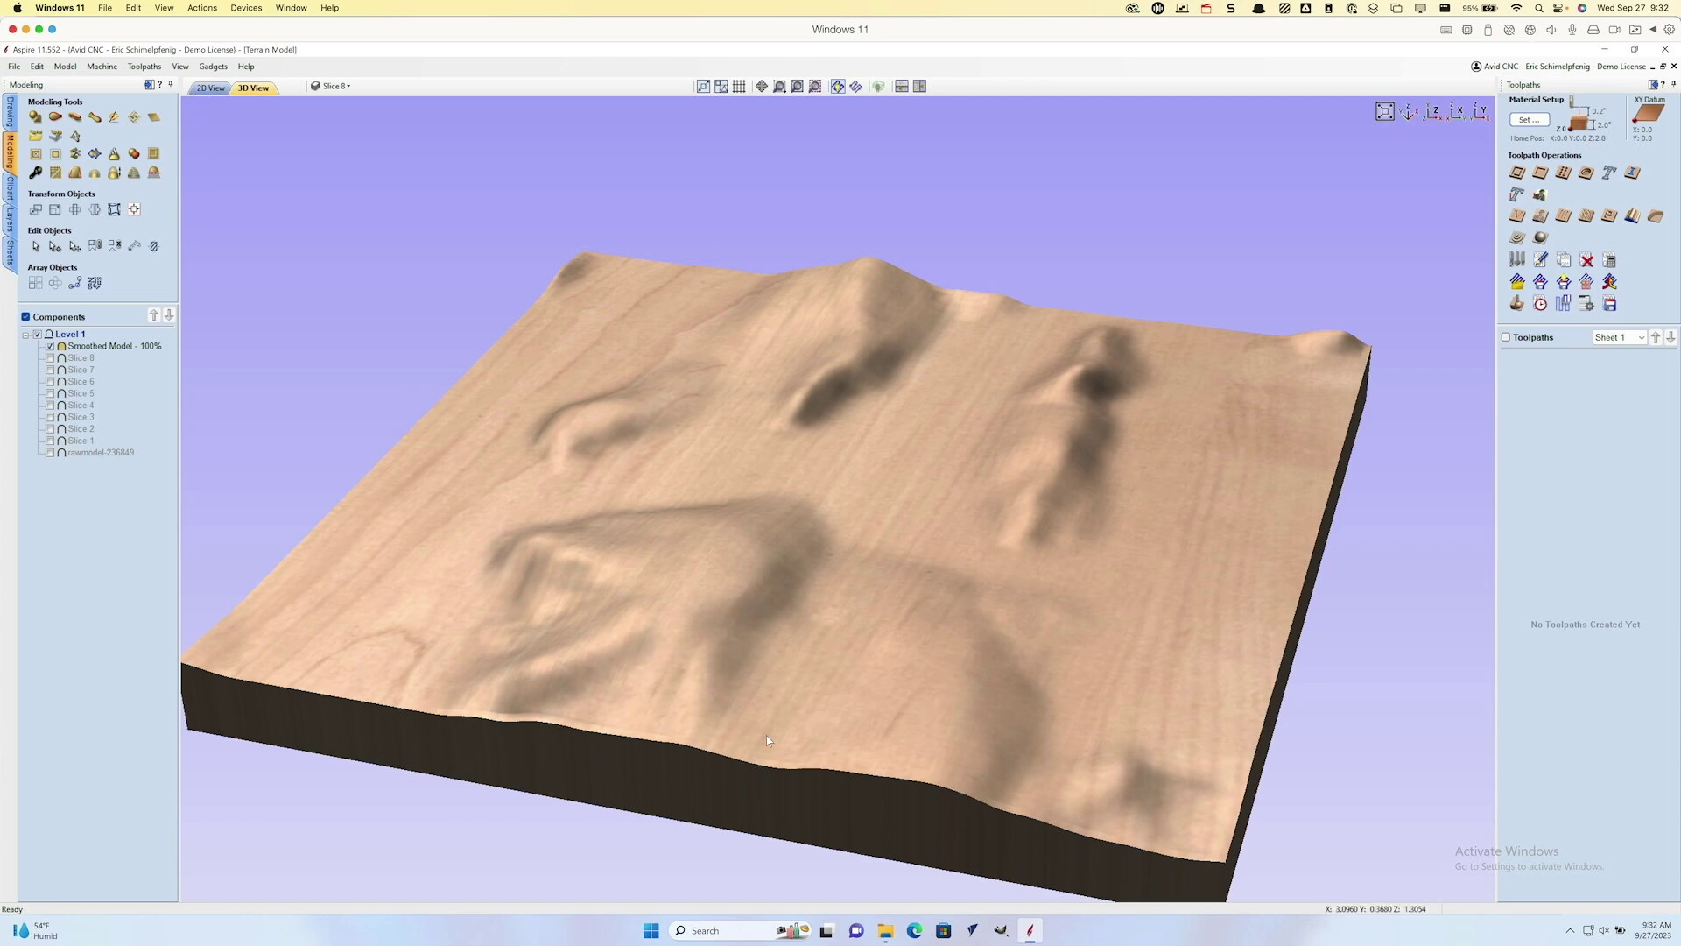
# Step: Start a 3D roughing toolpath and assign it the Ball Nose (1/2") tool with its feed rate set to 30 inches/min
pyautogui.click(211, 90)
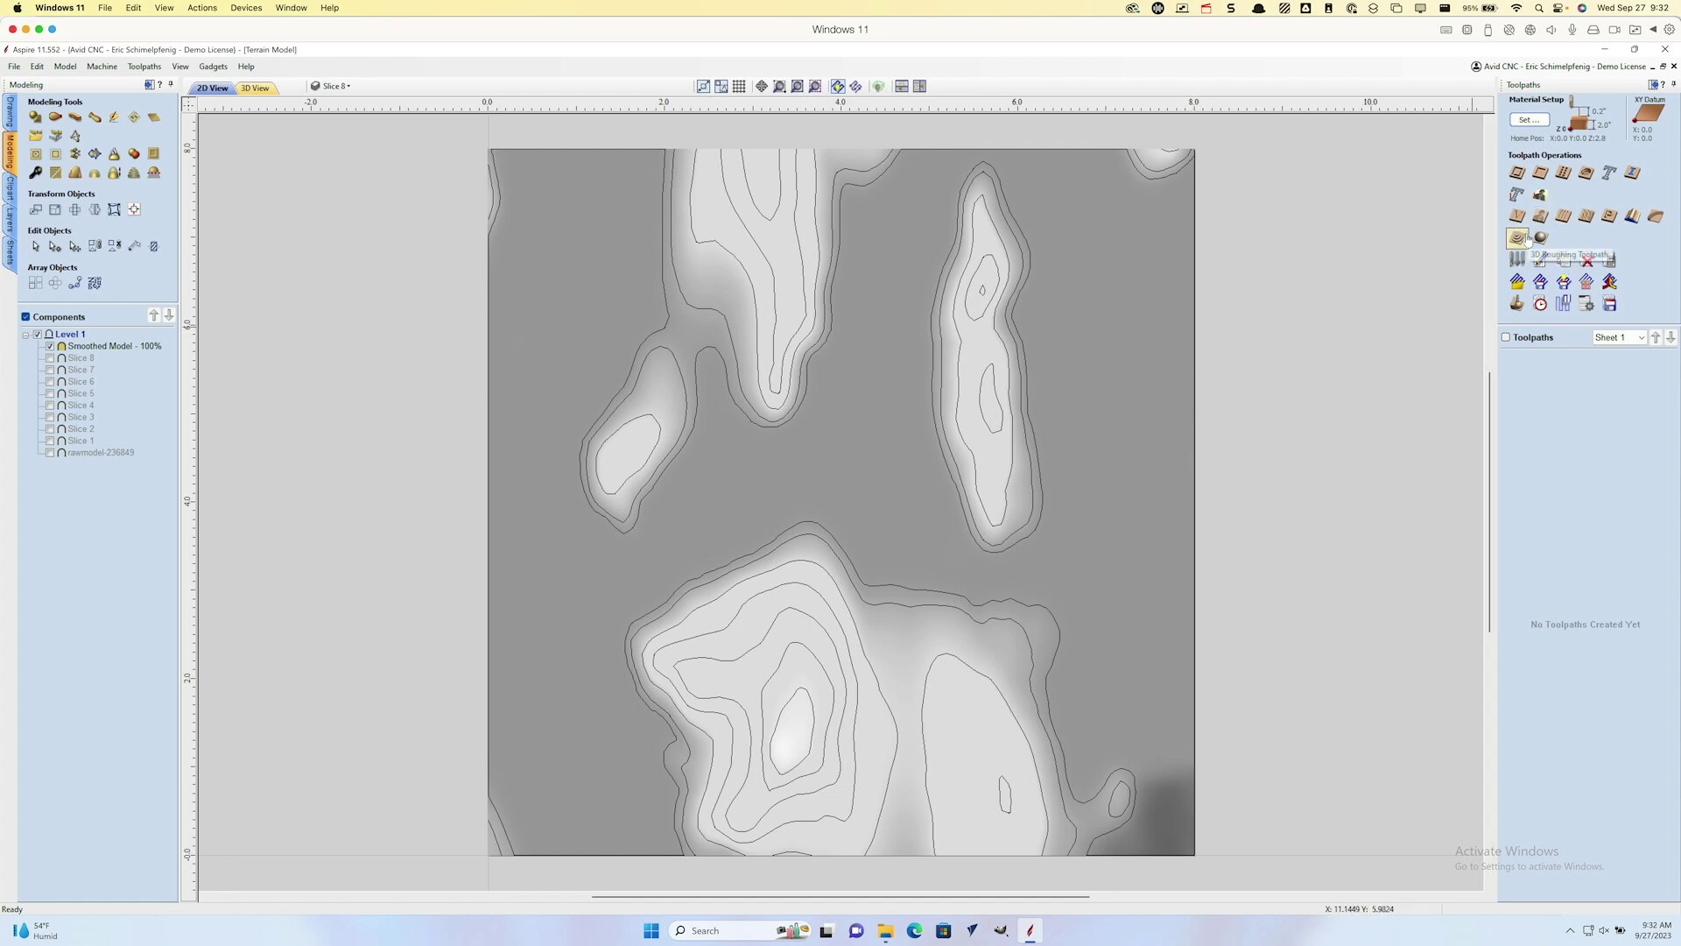
pyautogui.click(1519, 238)
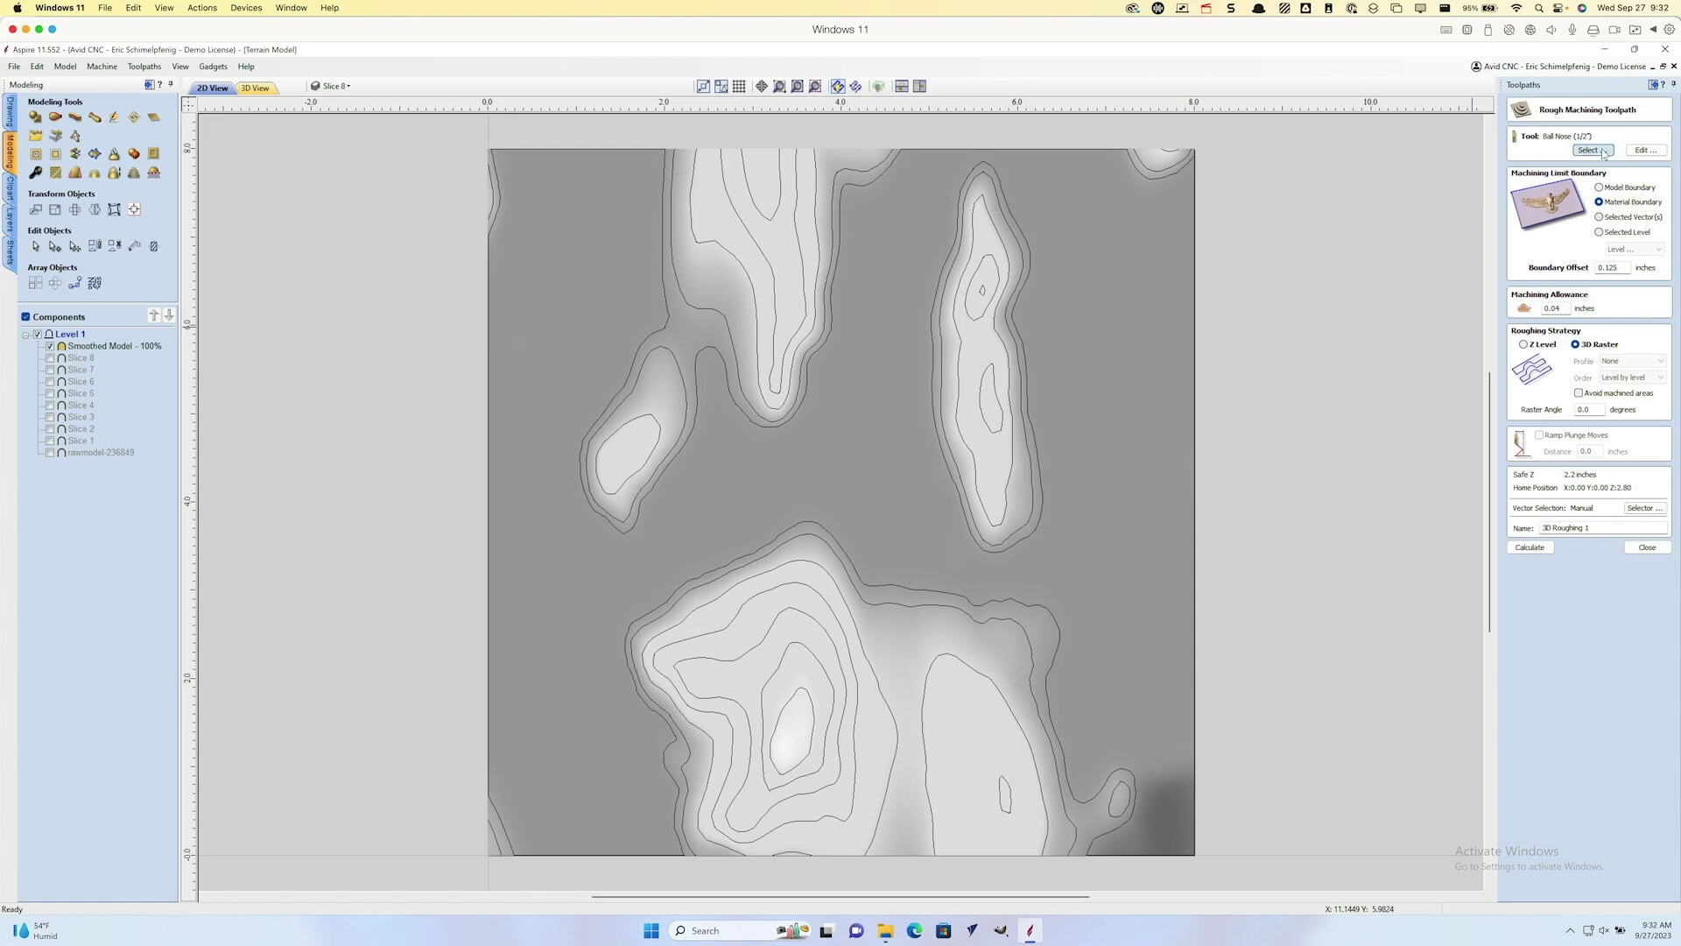
pyautogui.click(1603, 152)
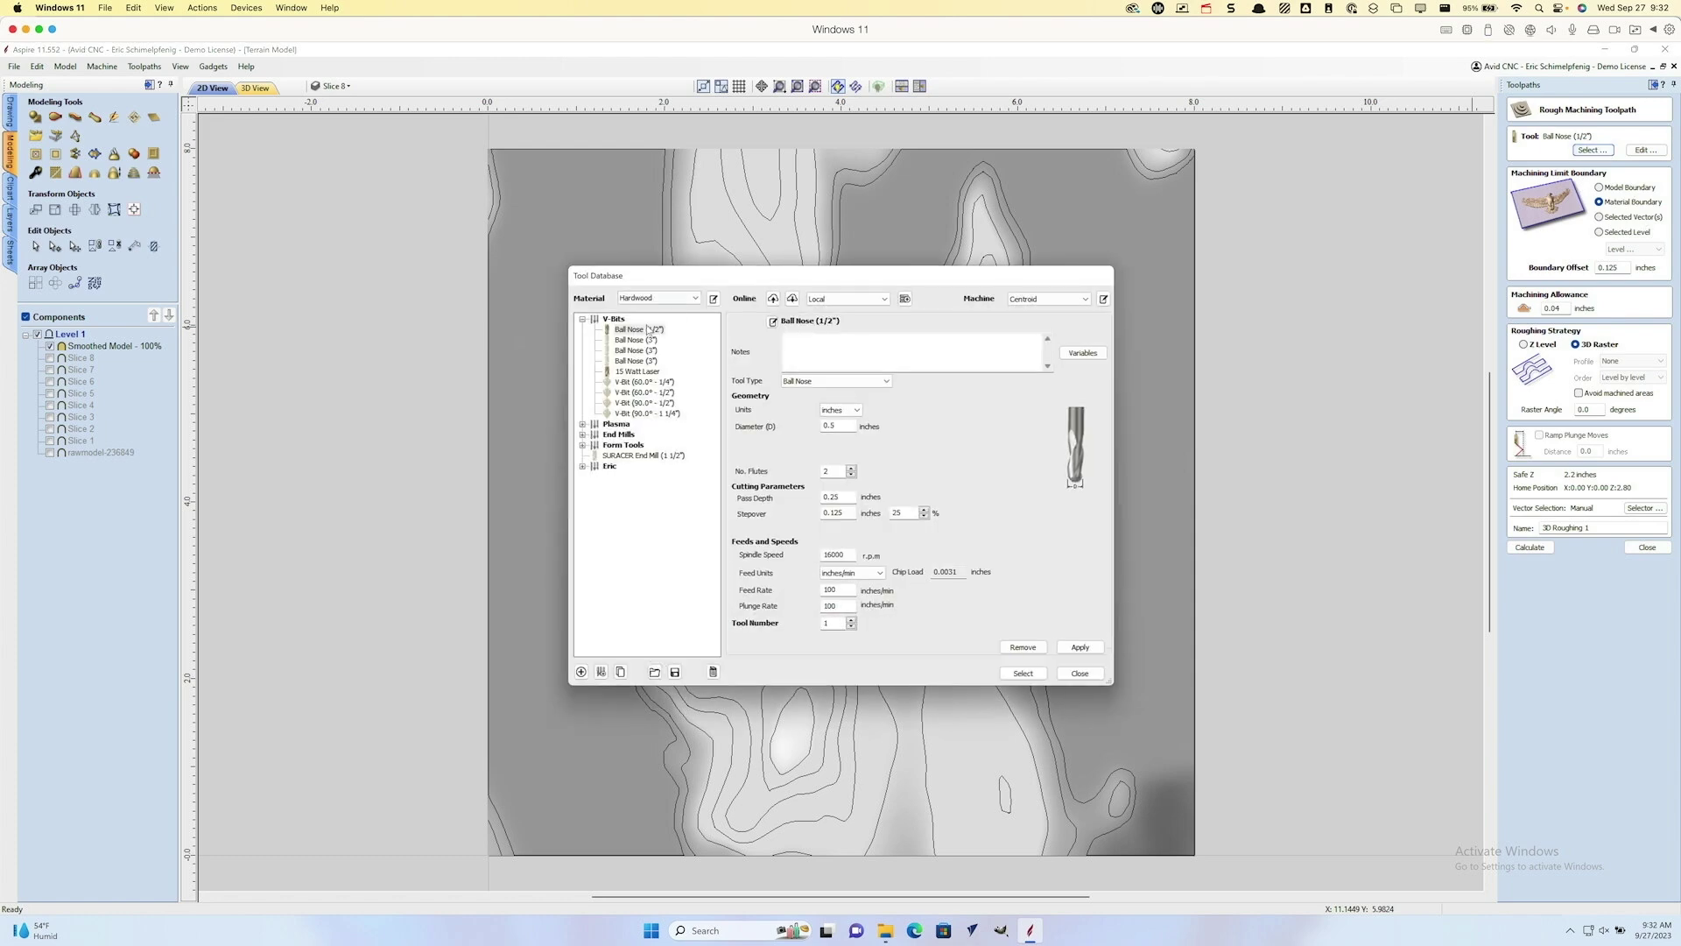
pyautogui.doubleClick(856, 590)
pyautogui.write('30')
pyautogui.click(1080, 646)
pyautogui.click(1022, 672)
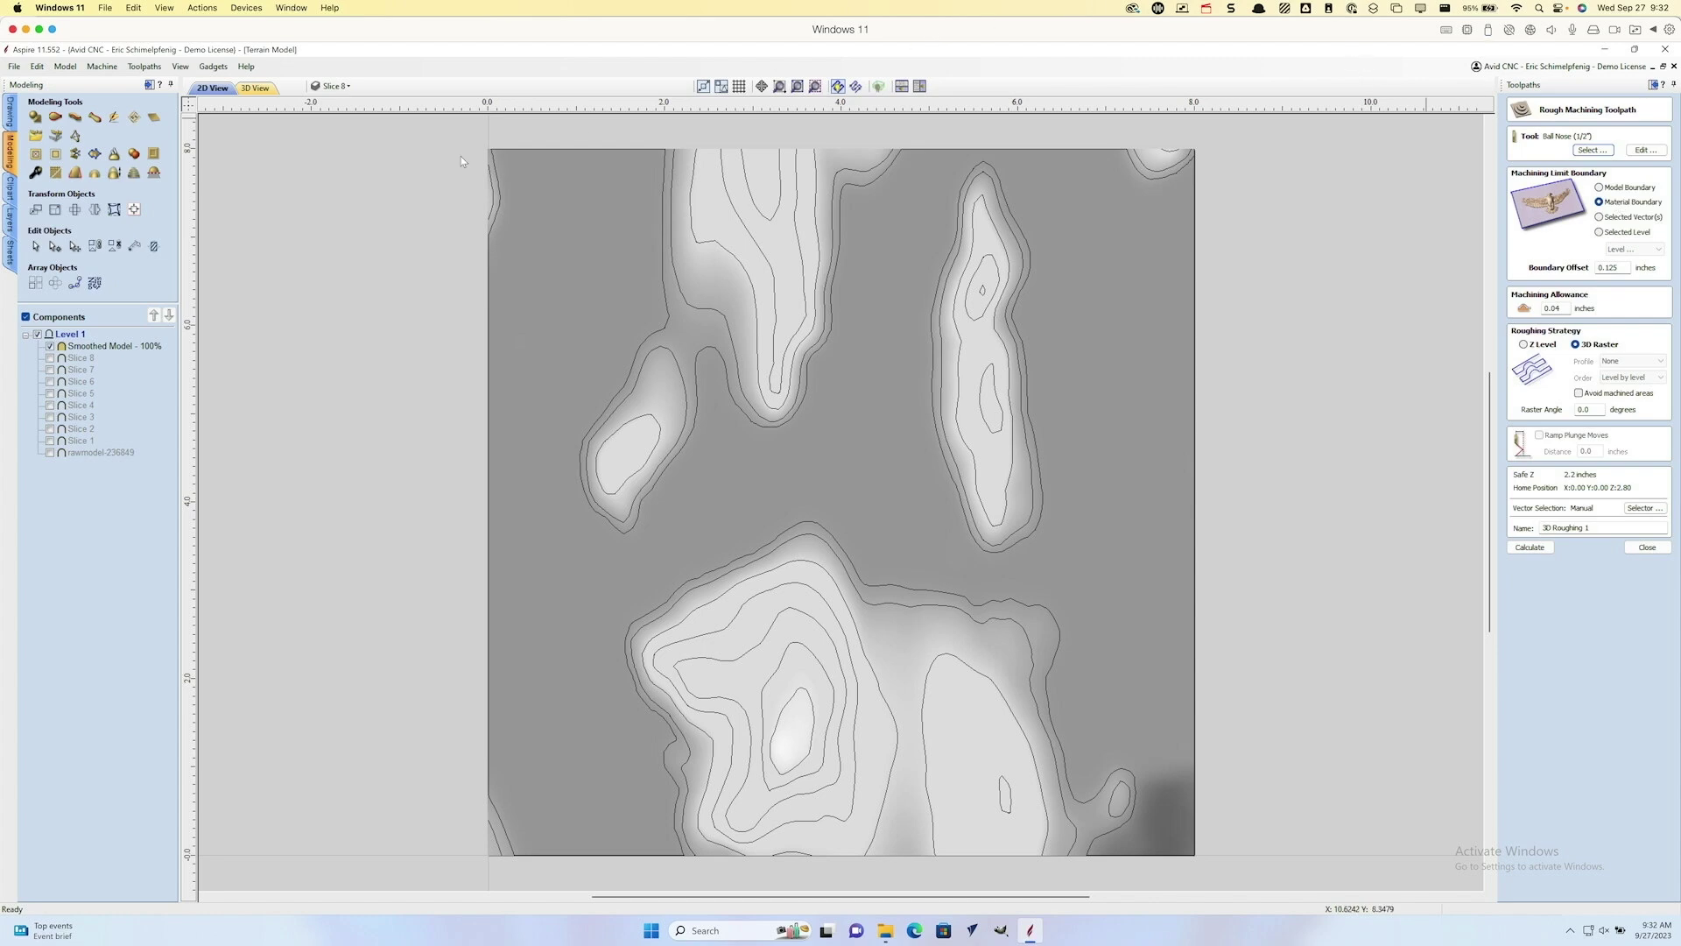
# Step: Calculate the roughing toolpath with a boundary offset of 0, examine it in 3D, and close its settings
pyautogui.click(254, 88)
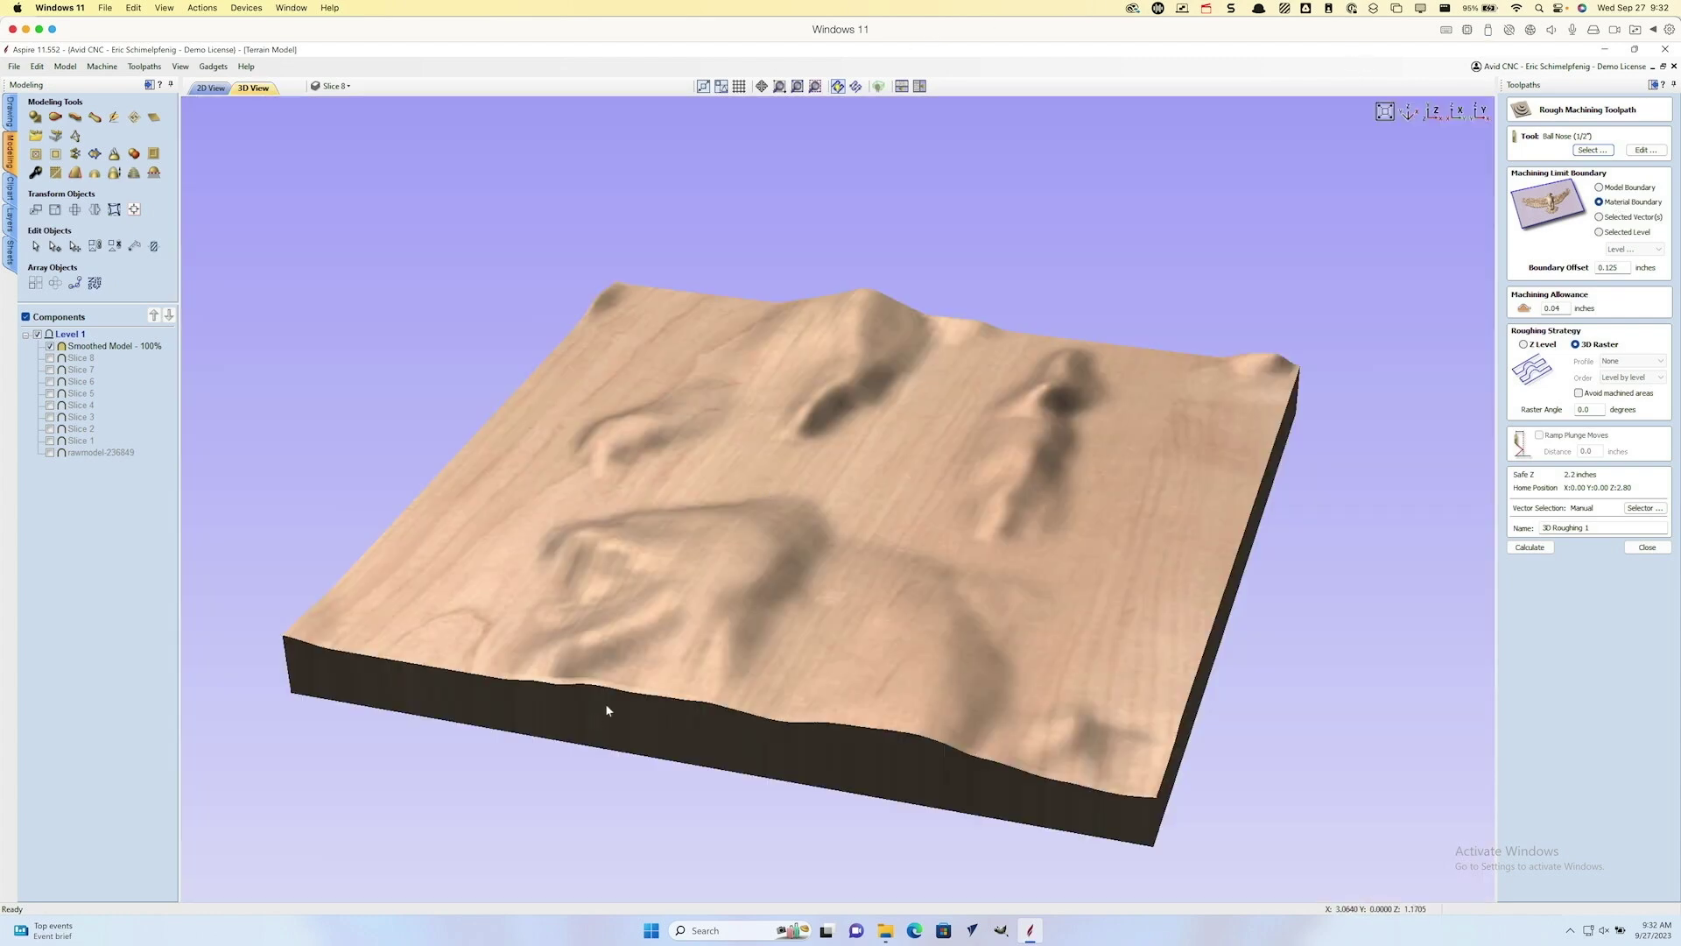
pyautogui.click(211, 87)
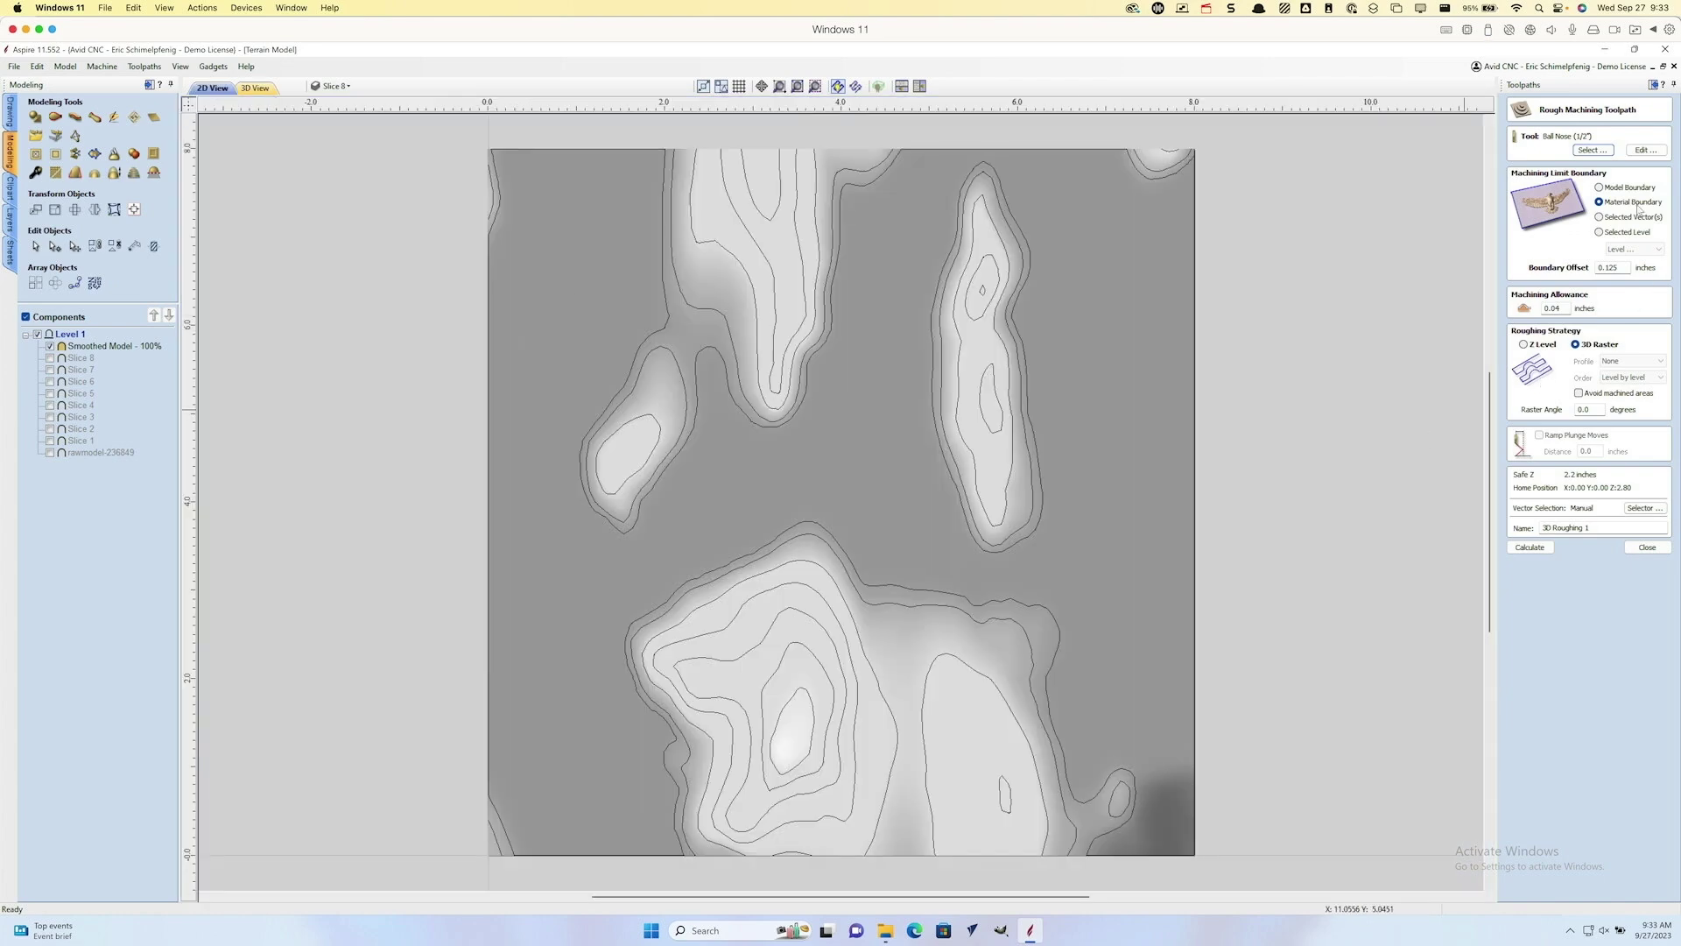
pyautogui.moveTo(1620, 268); pyautogui.dragTo(1593, 268)
pyautogui.write('0')
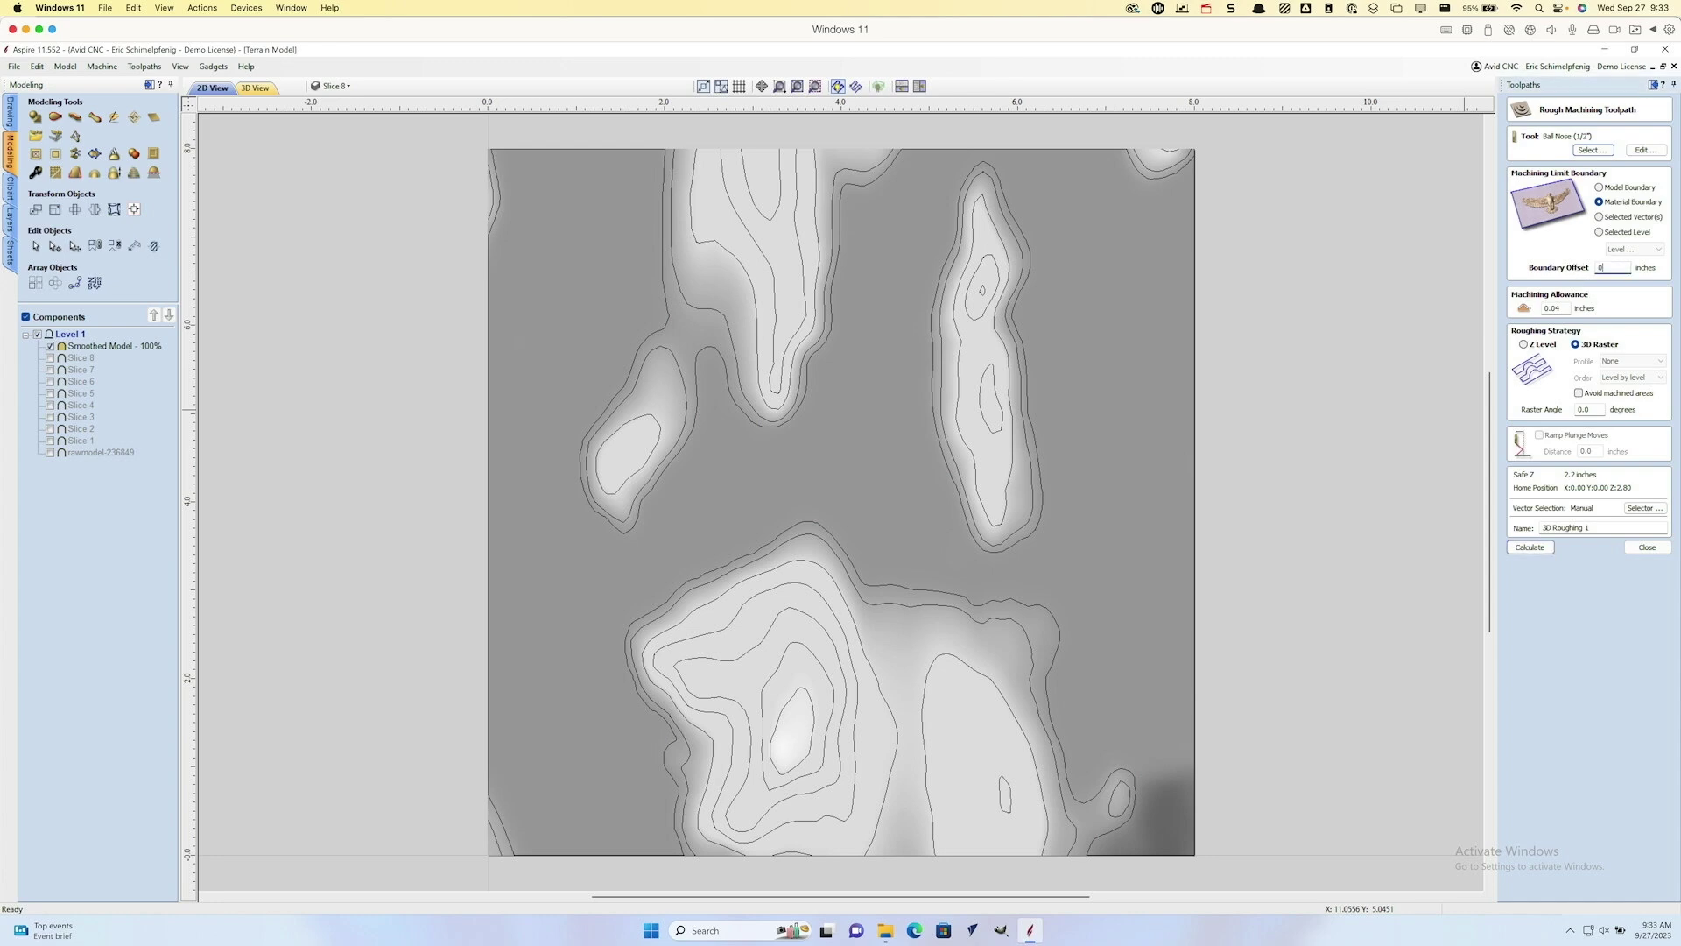
pyautogui.click(1567, 311)
pyautogui.click(1534, 547)
pyautogui.click(255, 88)
pyautogui.moveTo(655, 572)
pyautogui.mouseDown()
pyautogui.moveTo(699, 413)
pyautogui.moveTo(769, 398)
pyautogui.moveTo(681, 404)
pyautogui.moveTo(671, 595)
pyautogui.mouseUp()
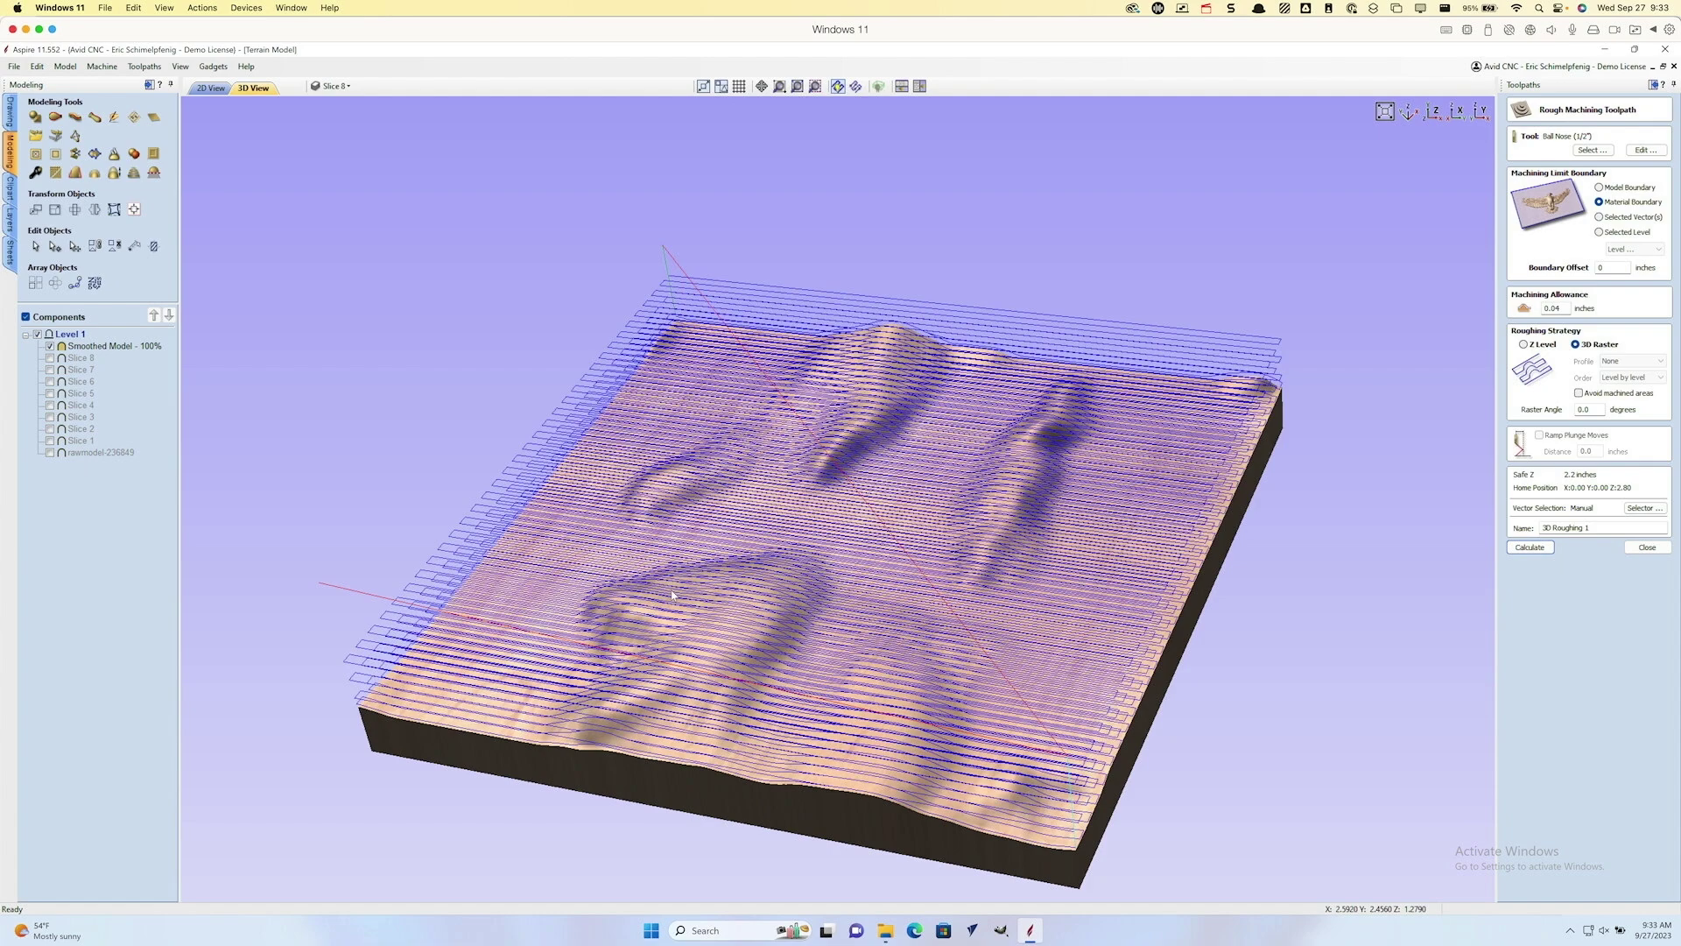
pyautogui.press('super+Tab')
pyautogui.click(1625, 549)
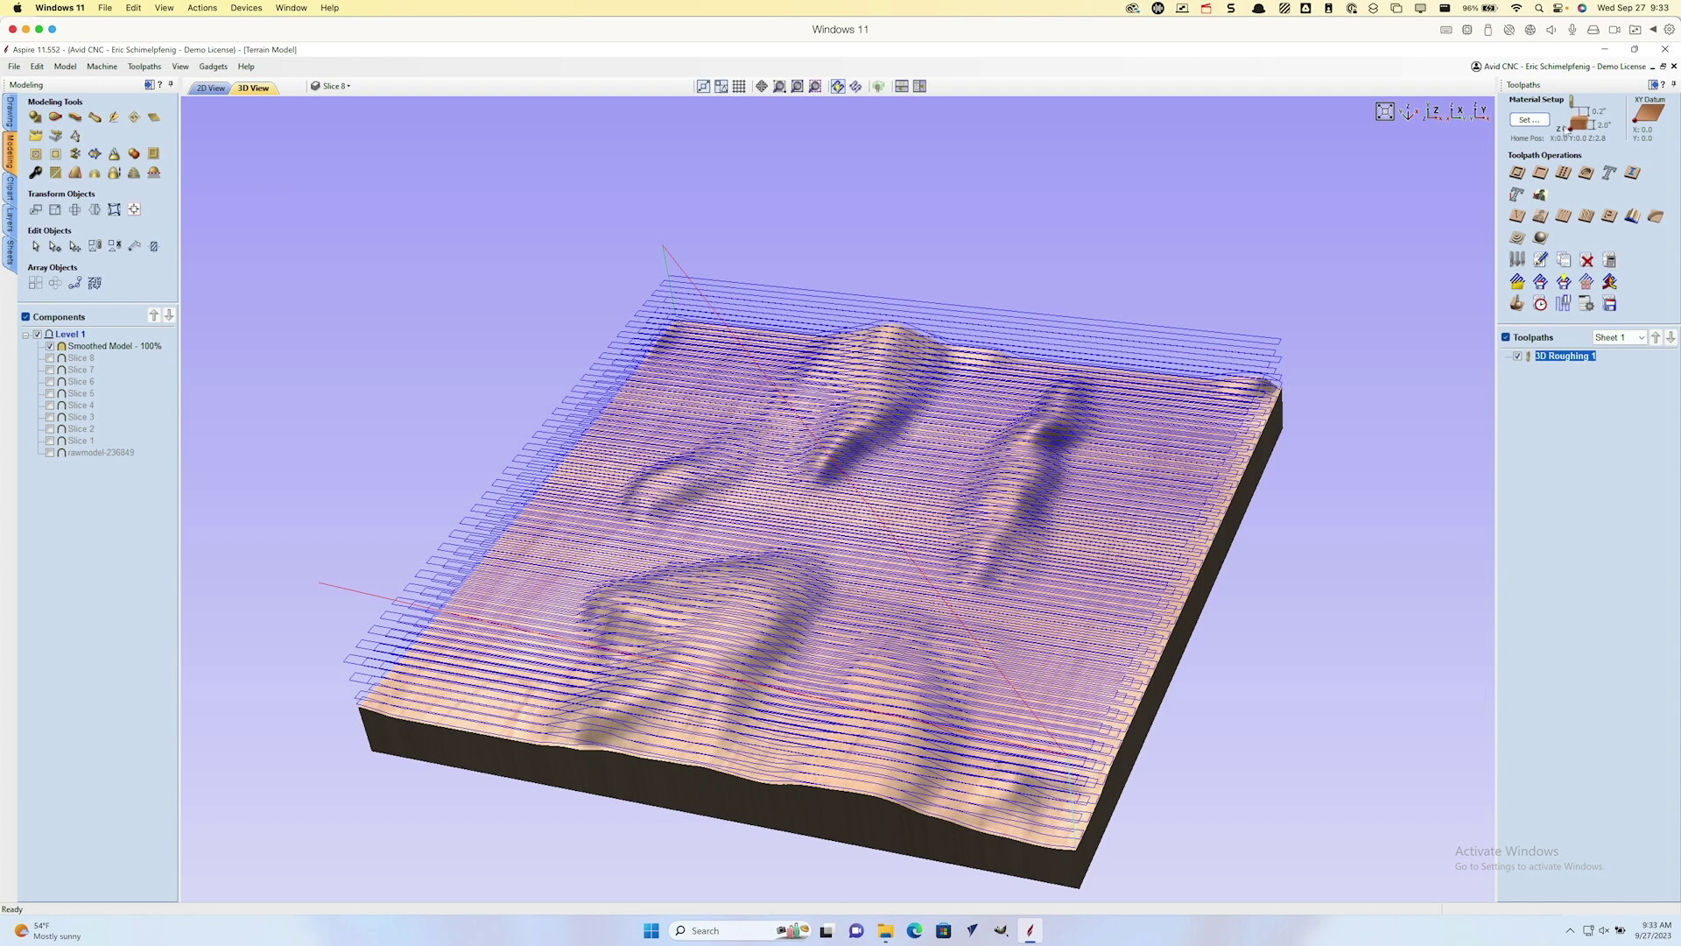
# Step: Raise the model in the material to a 0.0-inch gap above it, recalculate the toolpaths, and check the roughing passes
pyautogui.click(1527, 120)
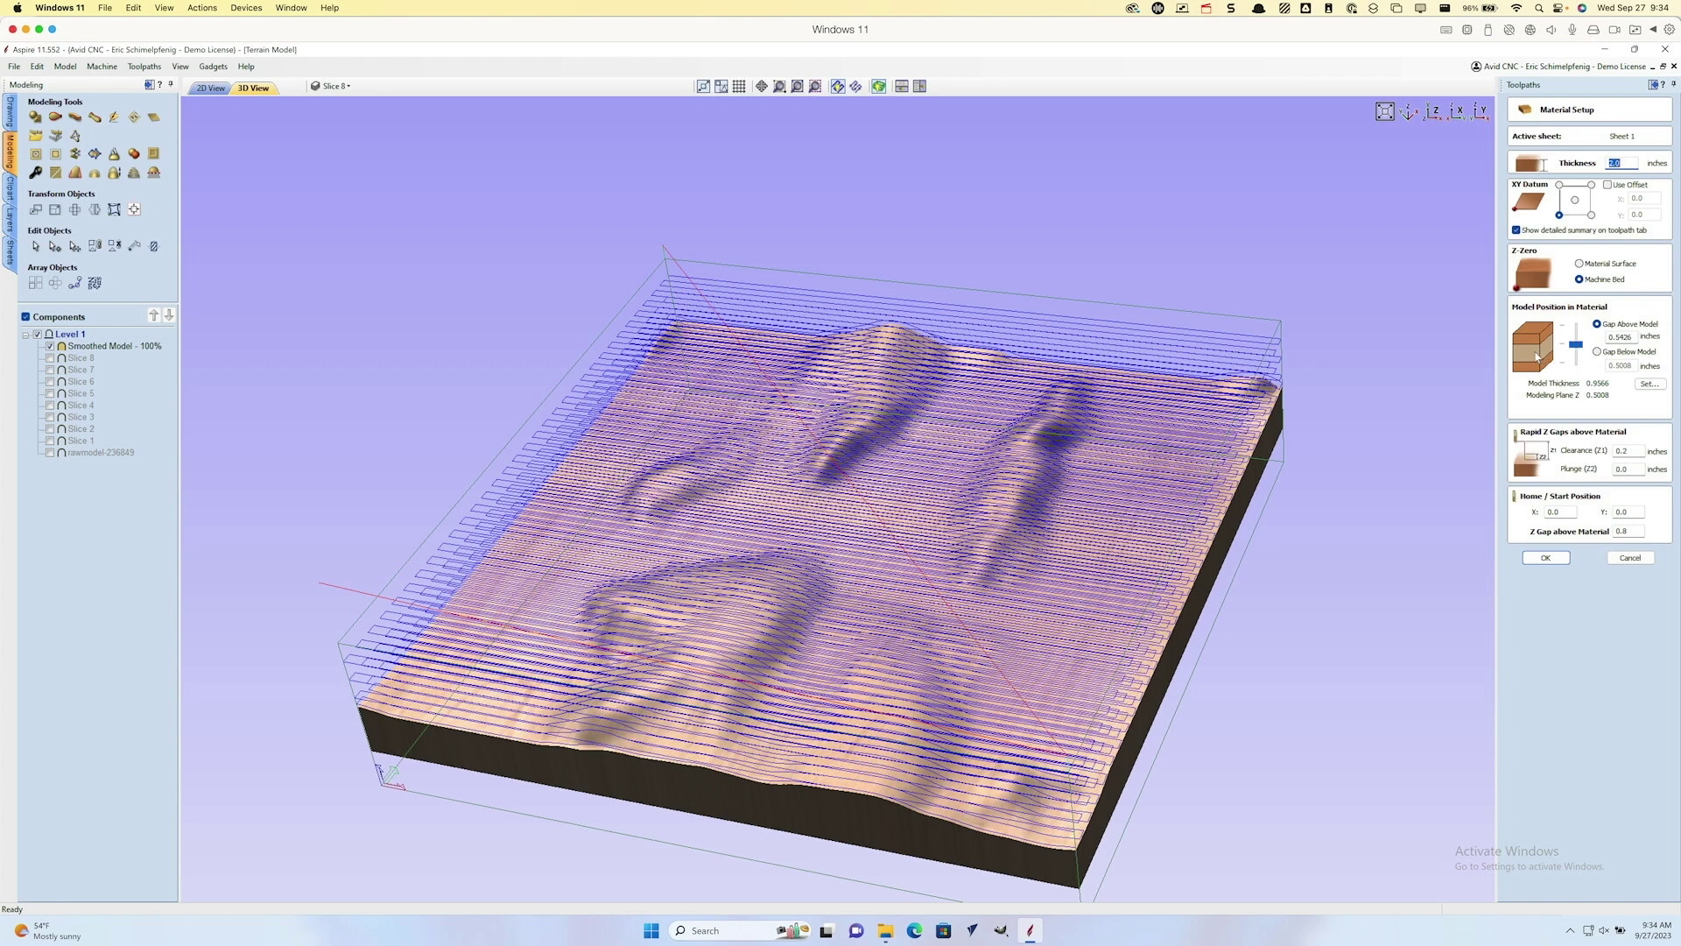
pyautogui.moveTo(1575, 344); pyautogui.dragTo(1576, 352)
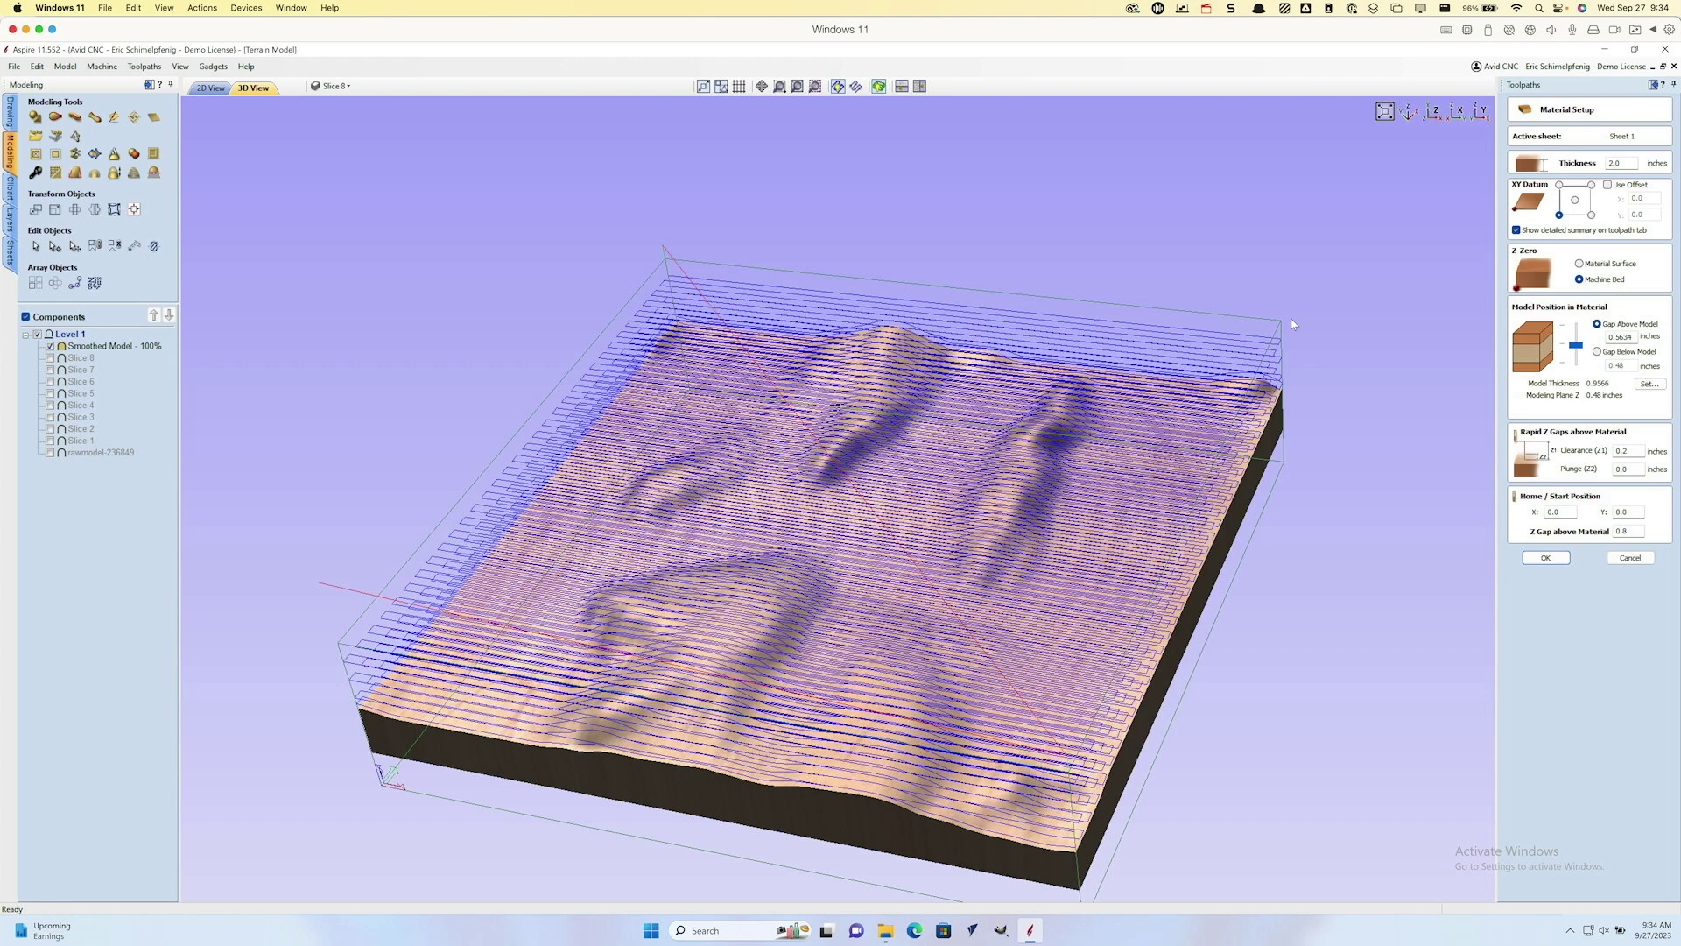
pyautogui.moveTo(1575, 348); pyautogui.dragTo(1573, 325)
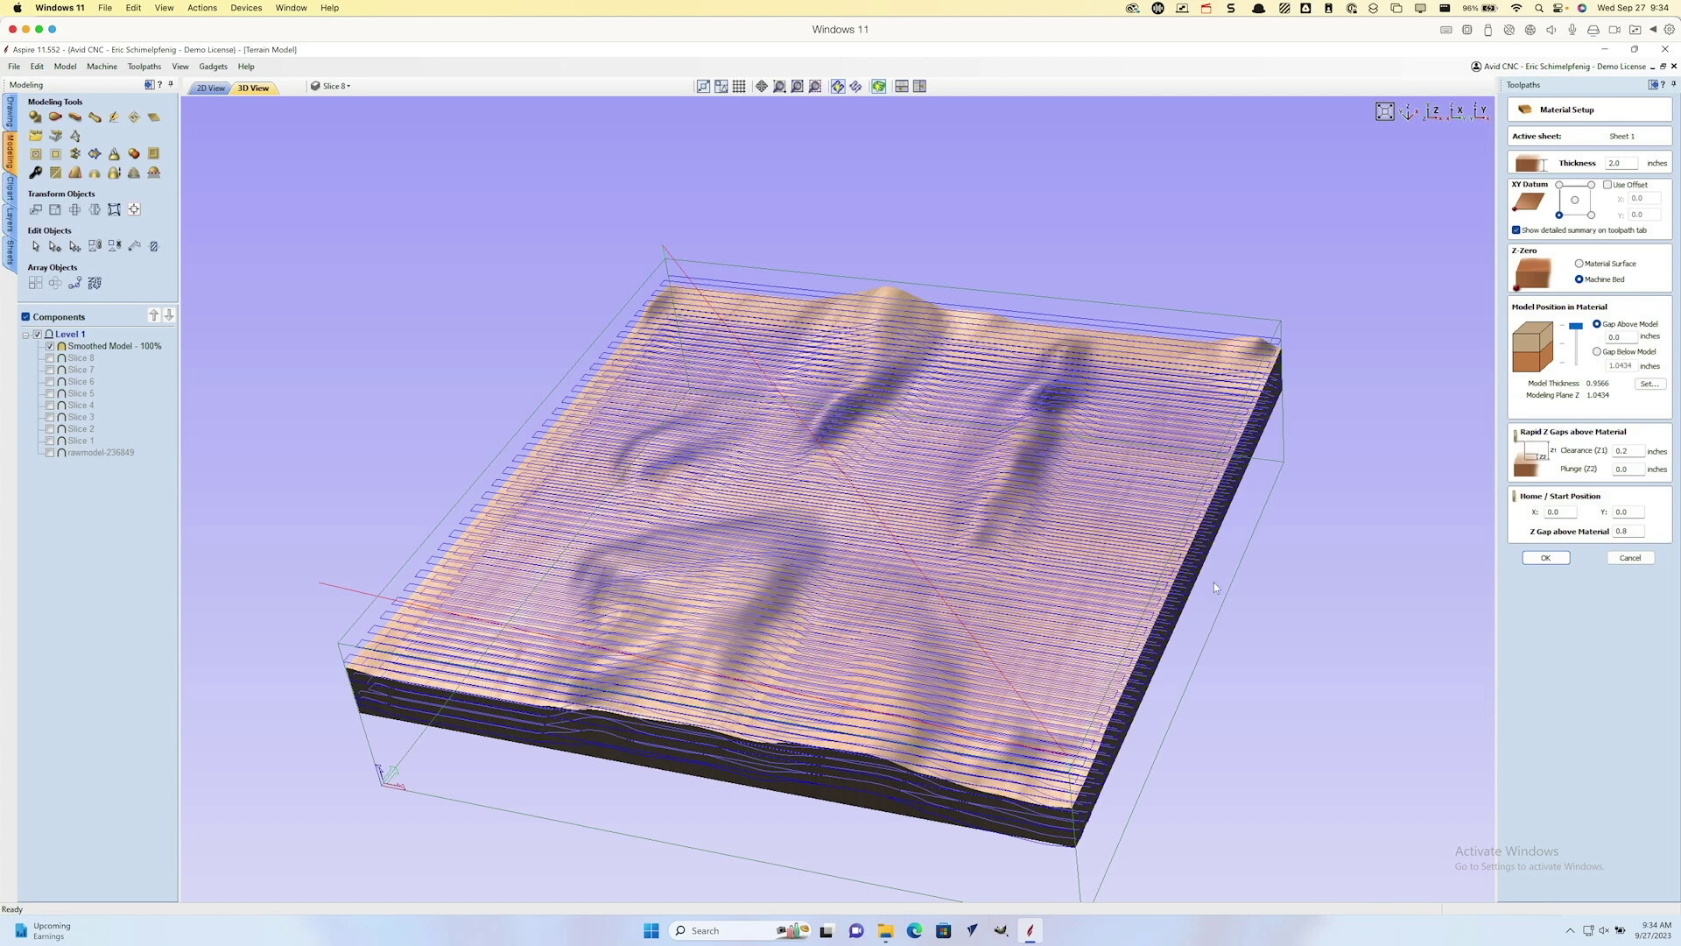
pyautogui.click(1545, 558)
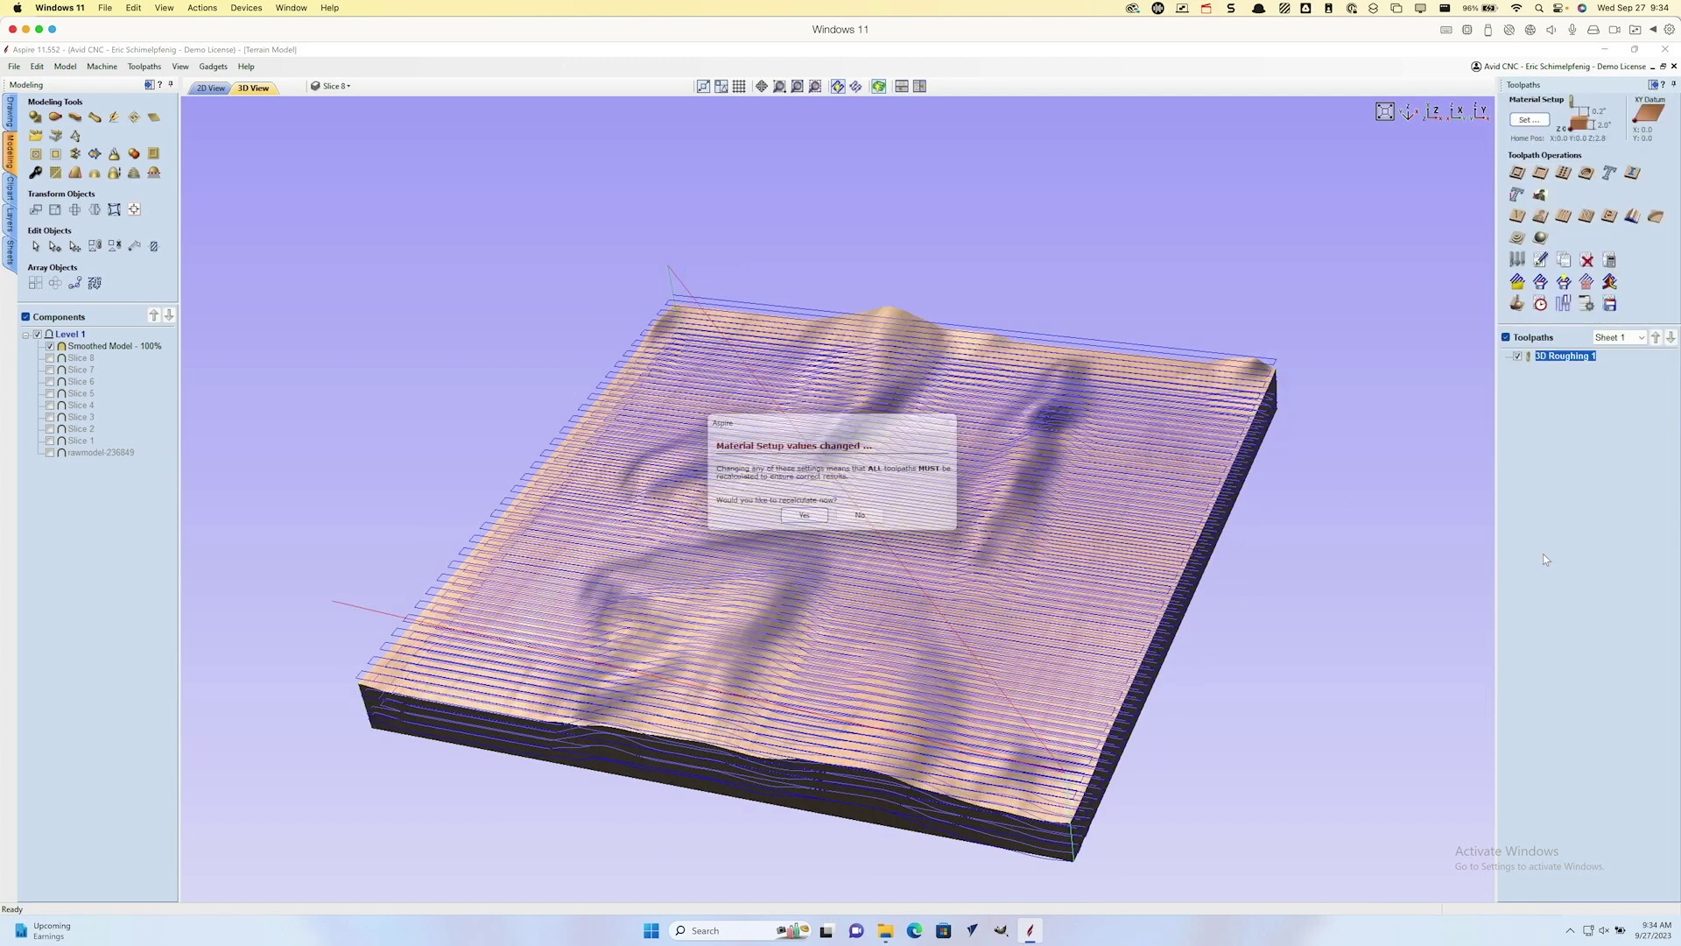
pyautogui.click(810, 523)
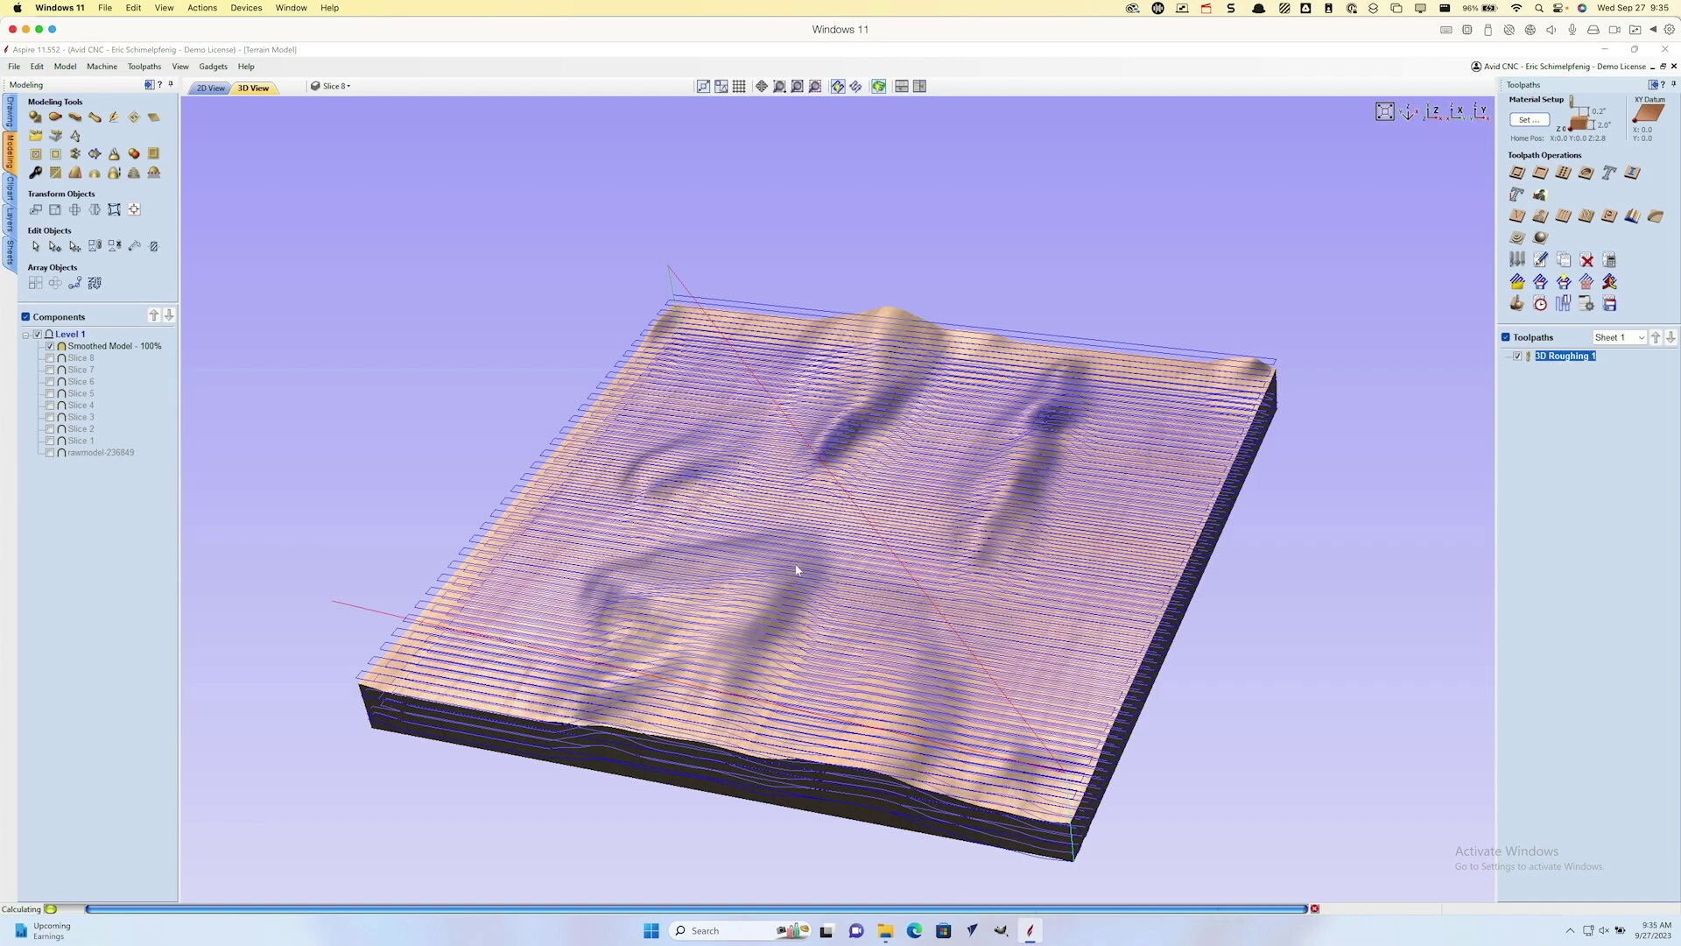
pyautogui.click(841, 492)
pyautogui.moveTo(840, 492); pyautogui.dragTo(906, 506)
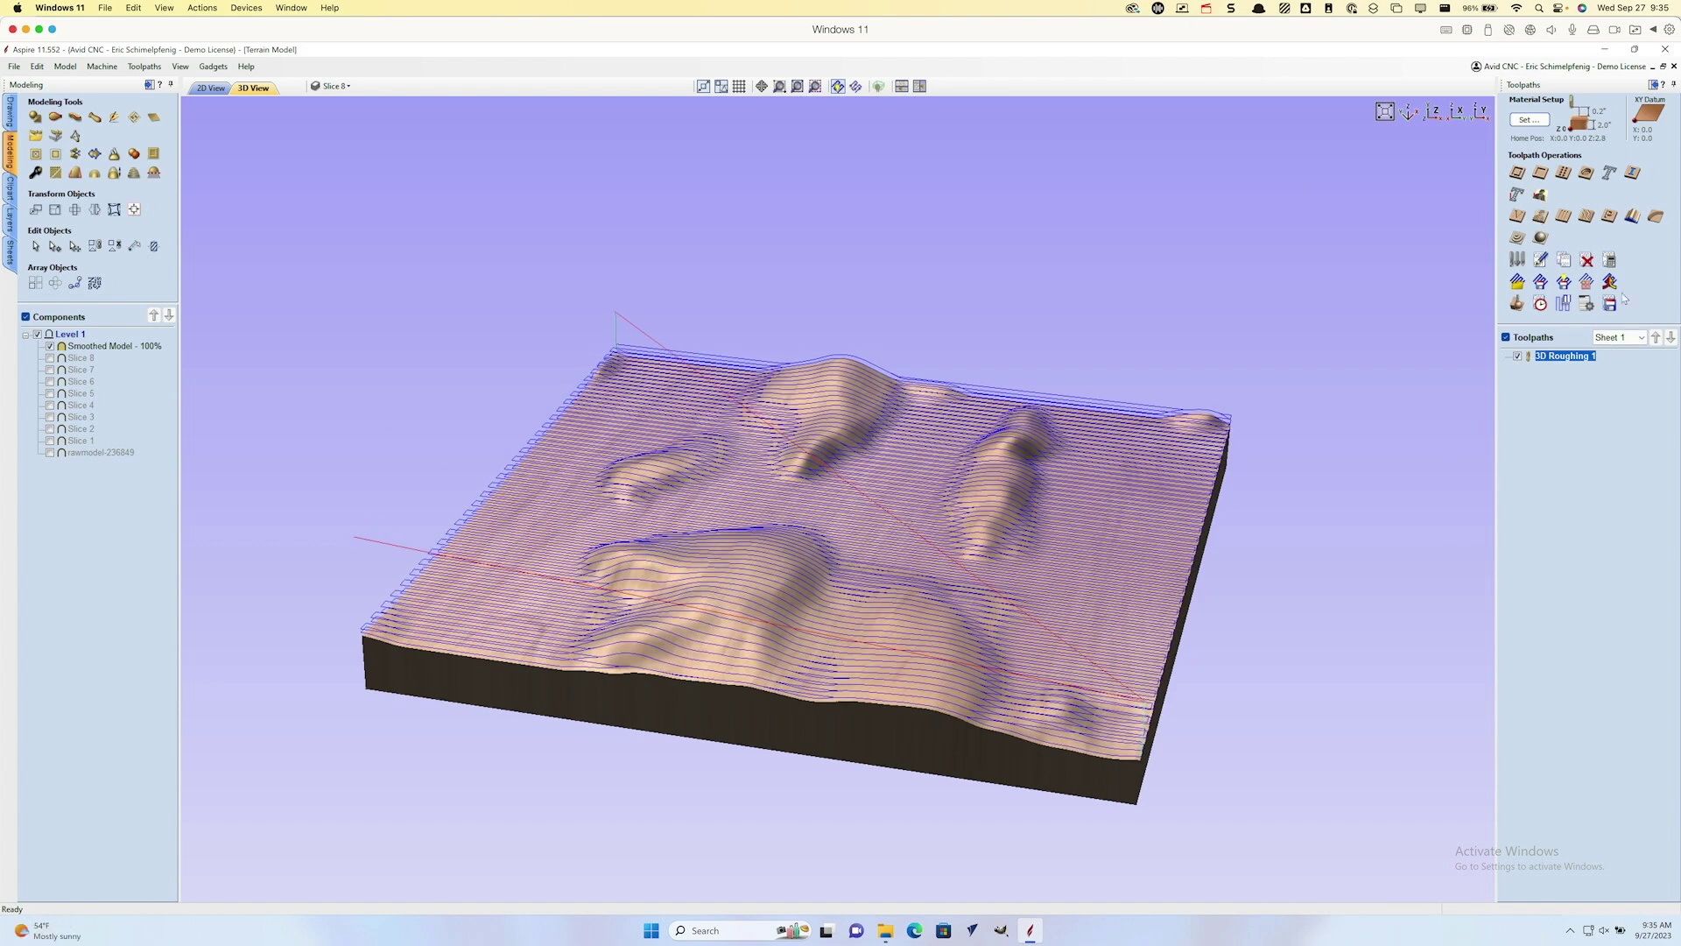
# Step: Open the material setup, look at Laser video.mp4 in QuickTime Player, return to the Windows 11 window, and cancel the setup
pyautogui.click(1529, 120)
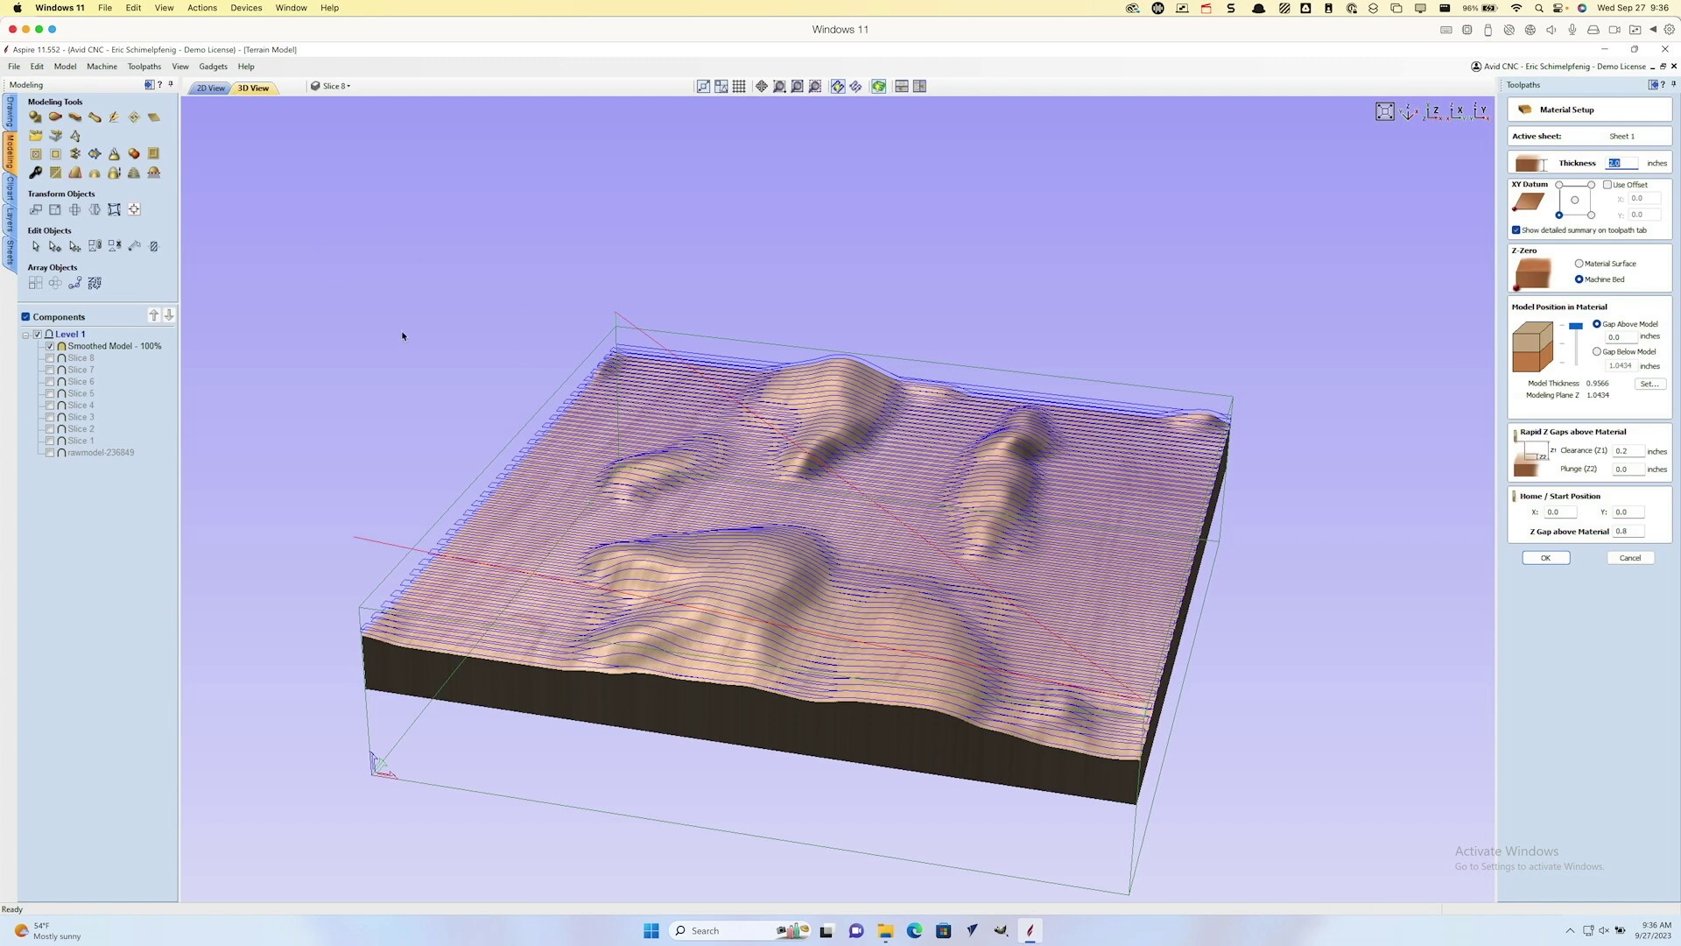
pyautogui.hotkey('ctrl', 'Up')
pyautogui.click(795, 547)
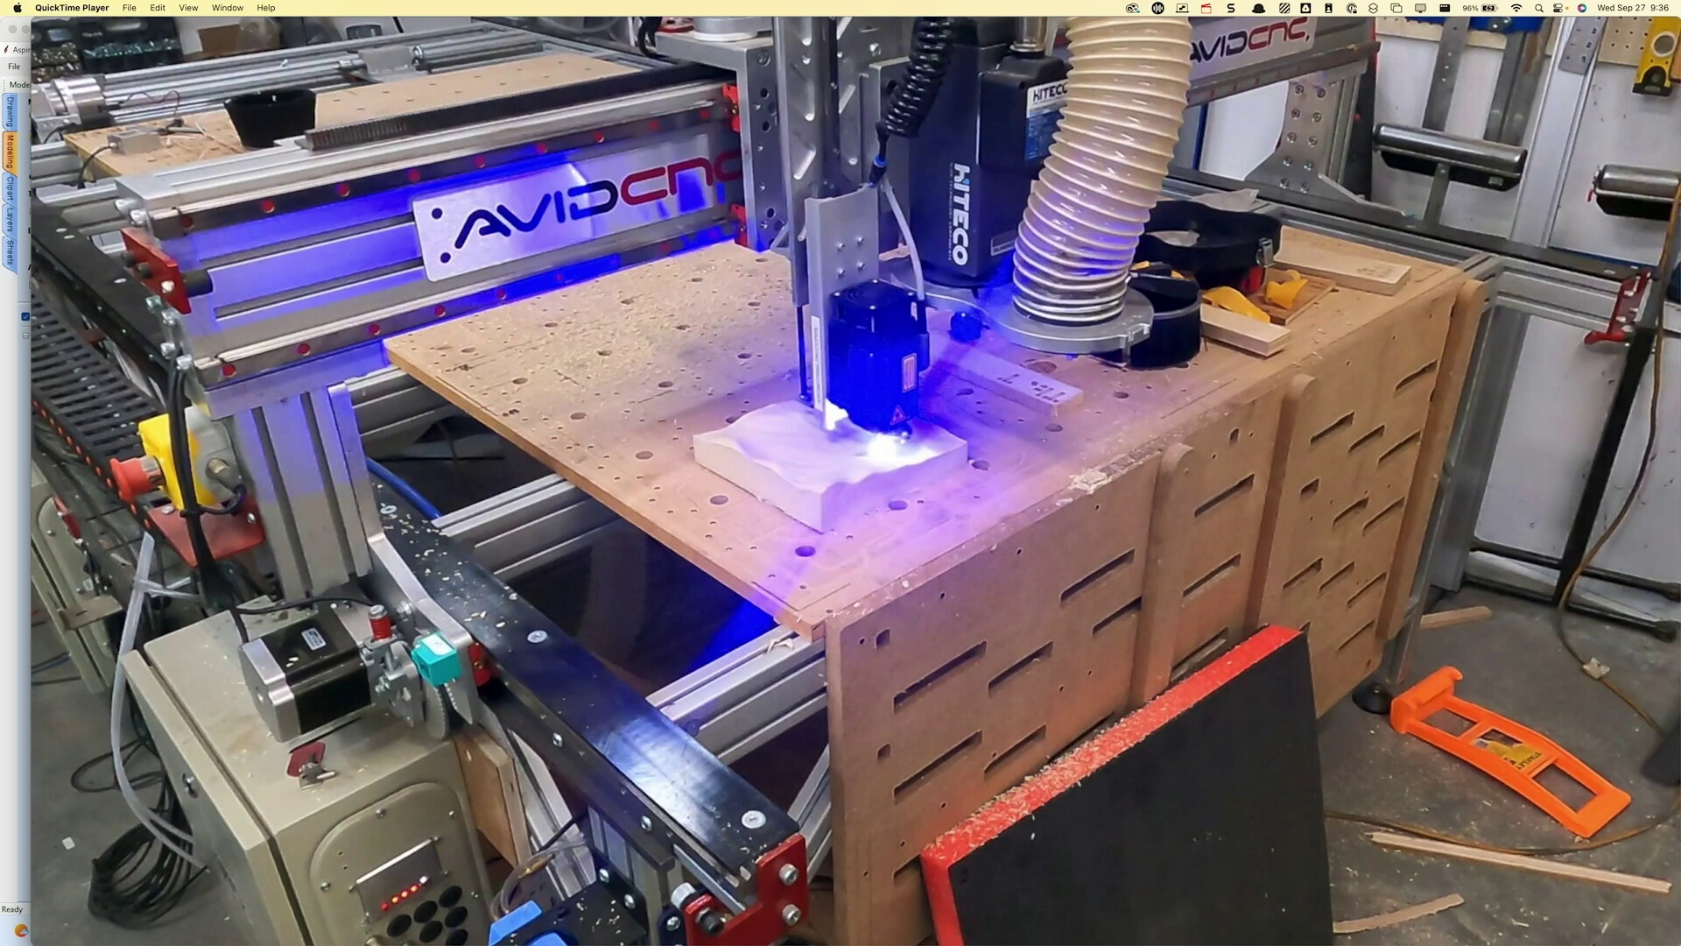
pyautogui.moveTo(756, 518)
pyautogui.moveTo(796, 451)
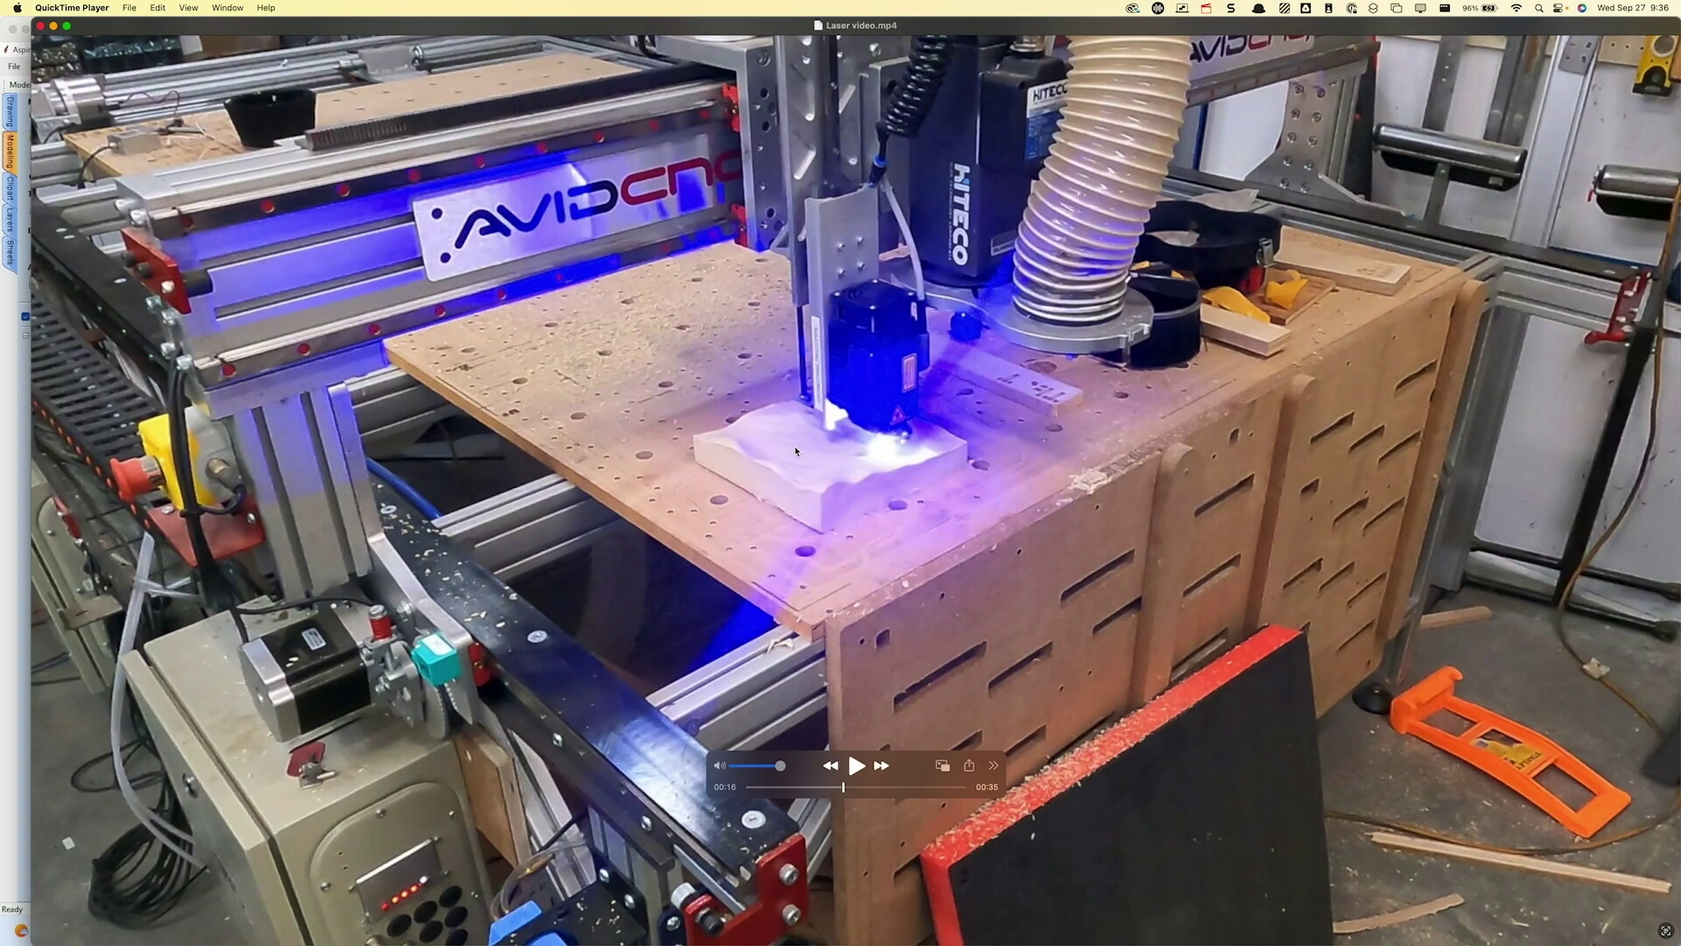
pyautogui.hotkey('ctrl', 'Up')
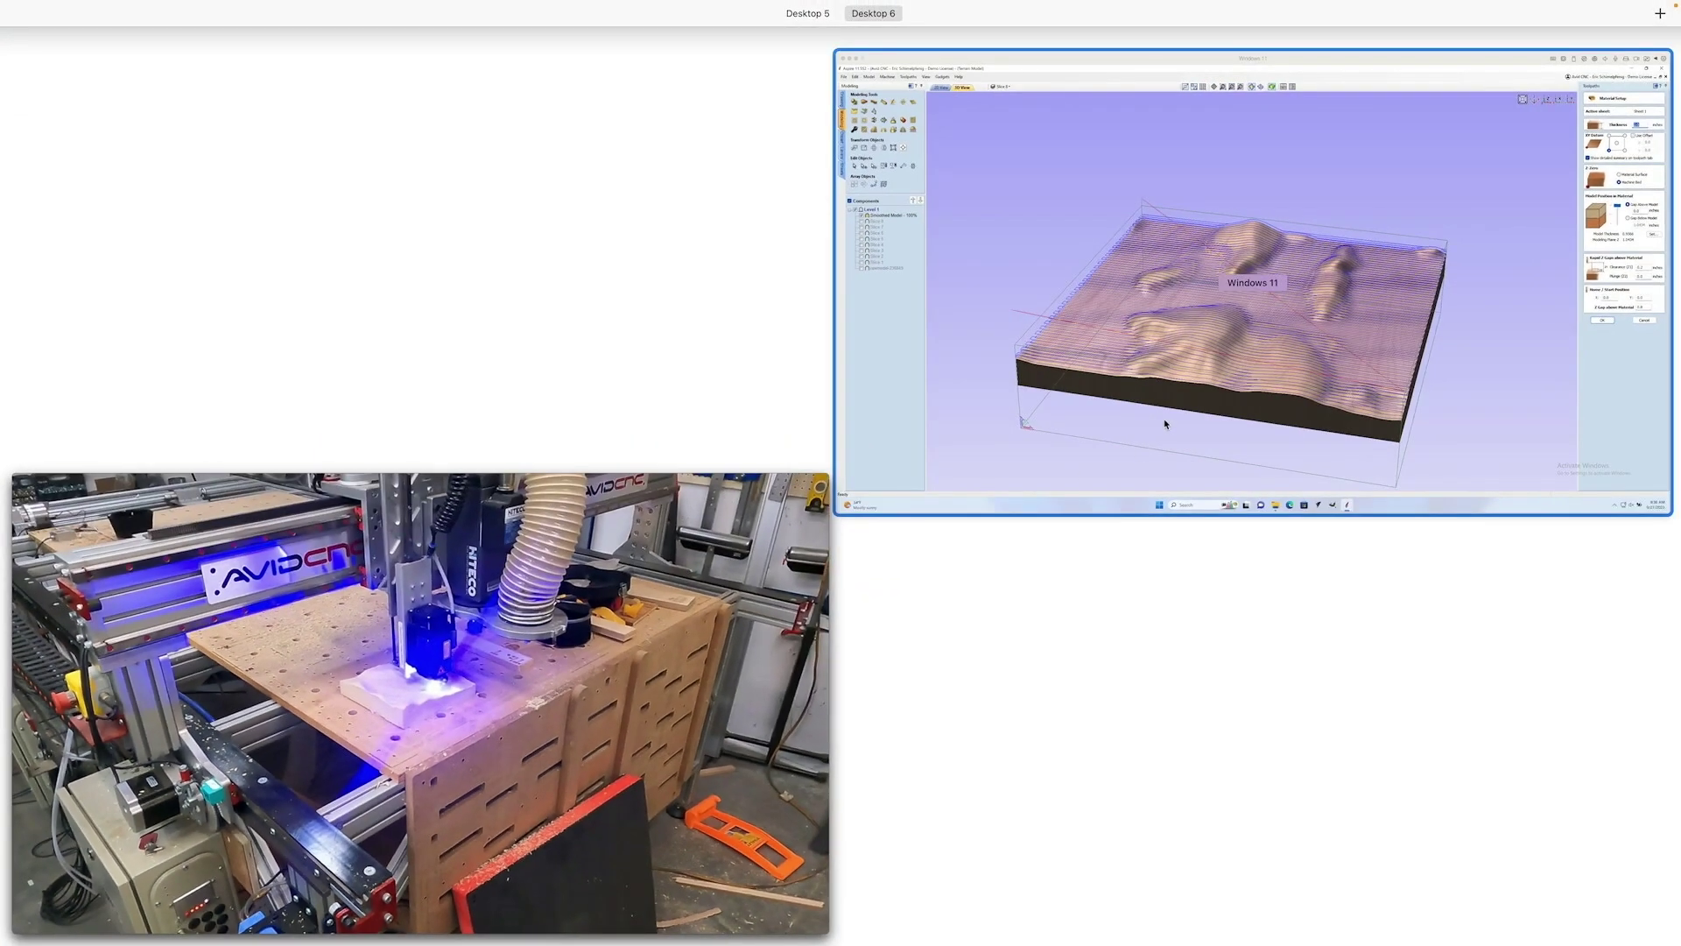
pyautogui.click(1164, 423)
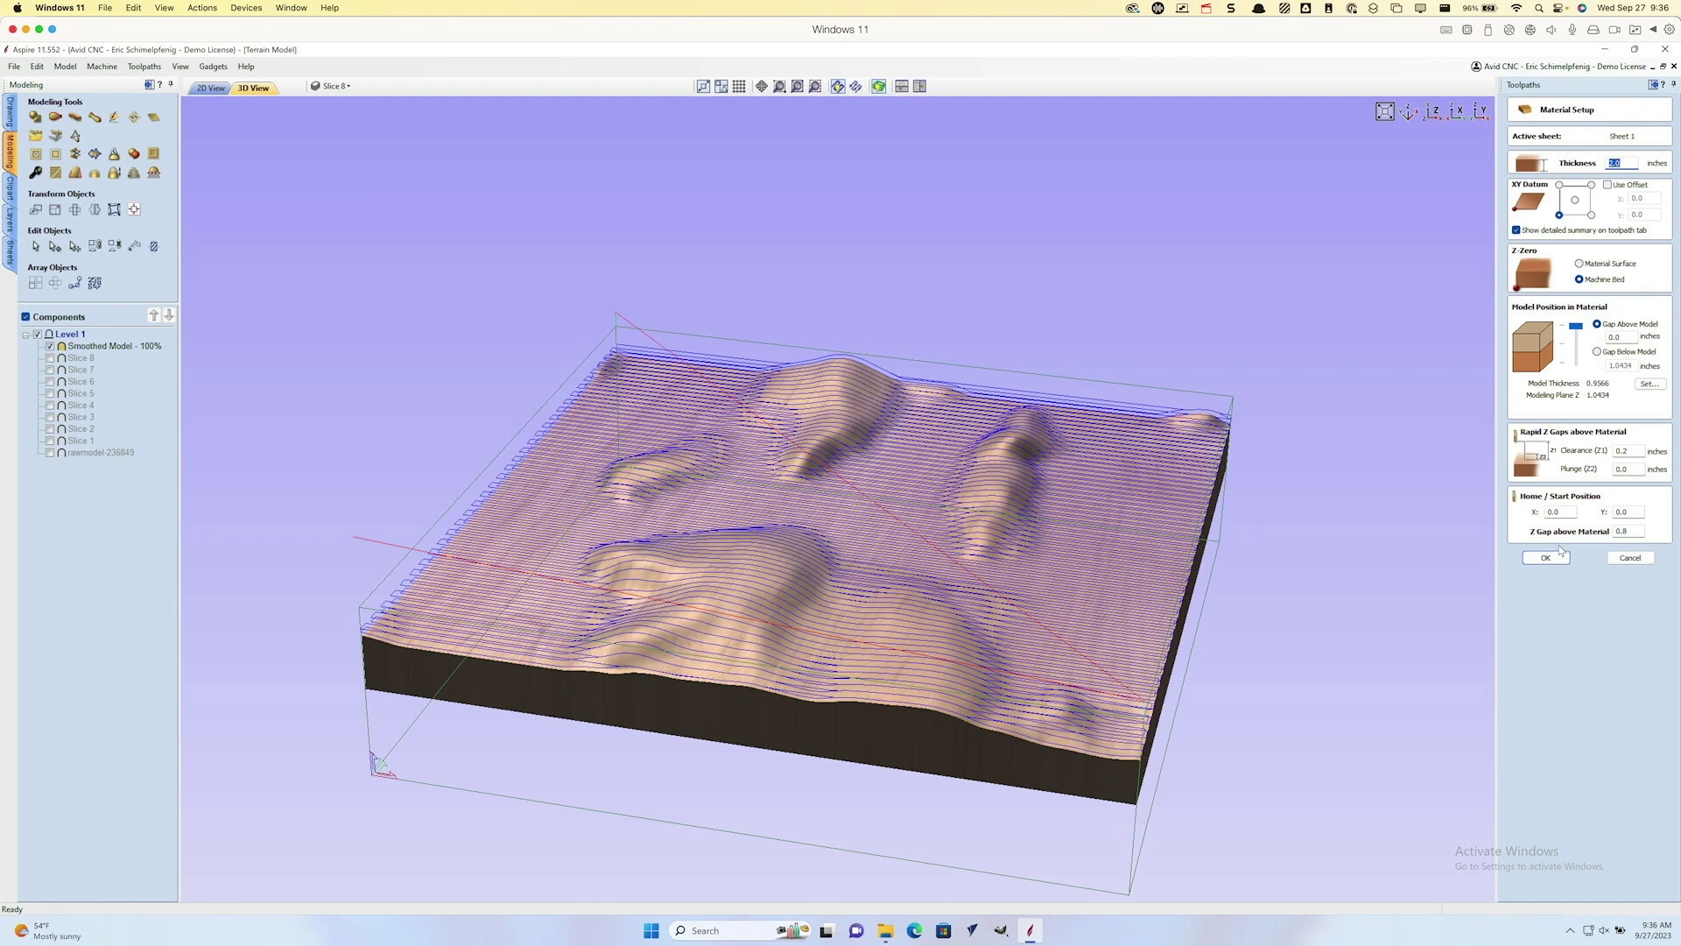
pyautogui.click(1623, 561)
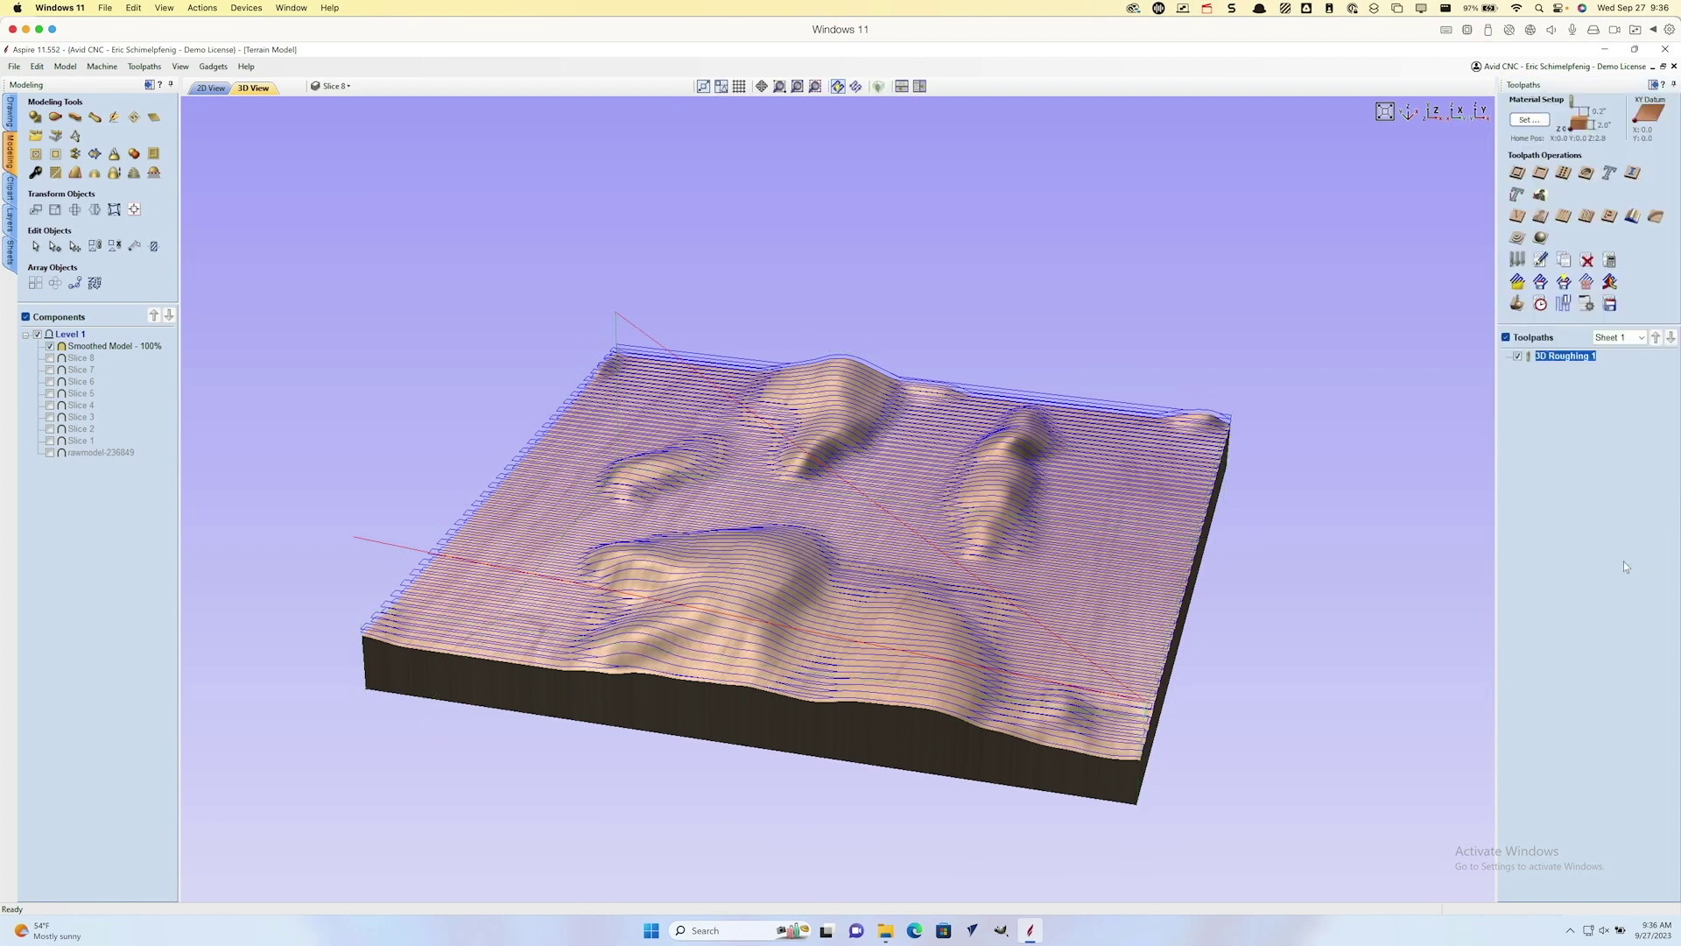
# Step: Start a 3D finish toolpath and add the Ball Nose (1/8") tool with its stepover set to 25%
pyautogui.click(1541, 240)
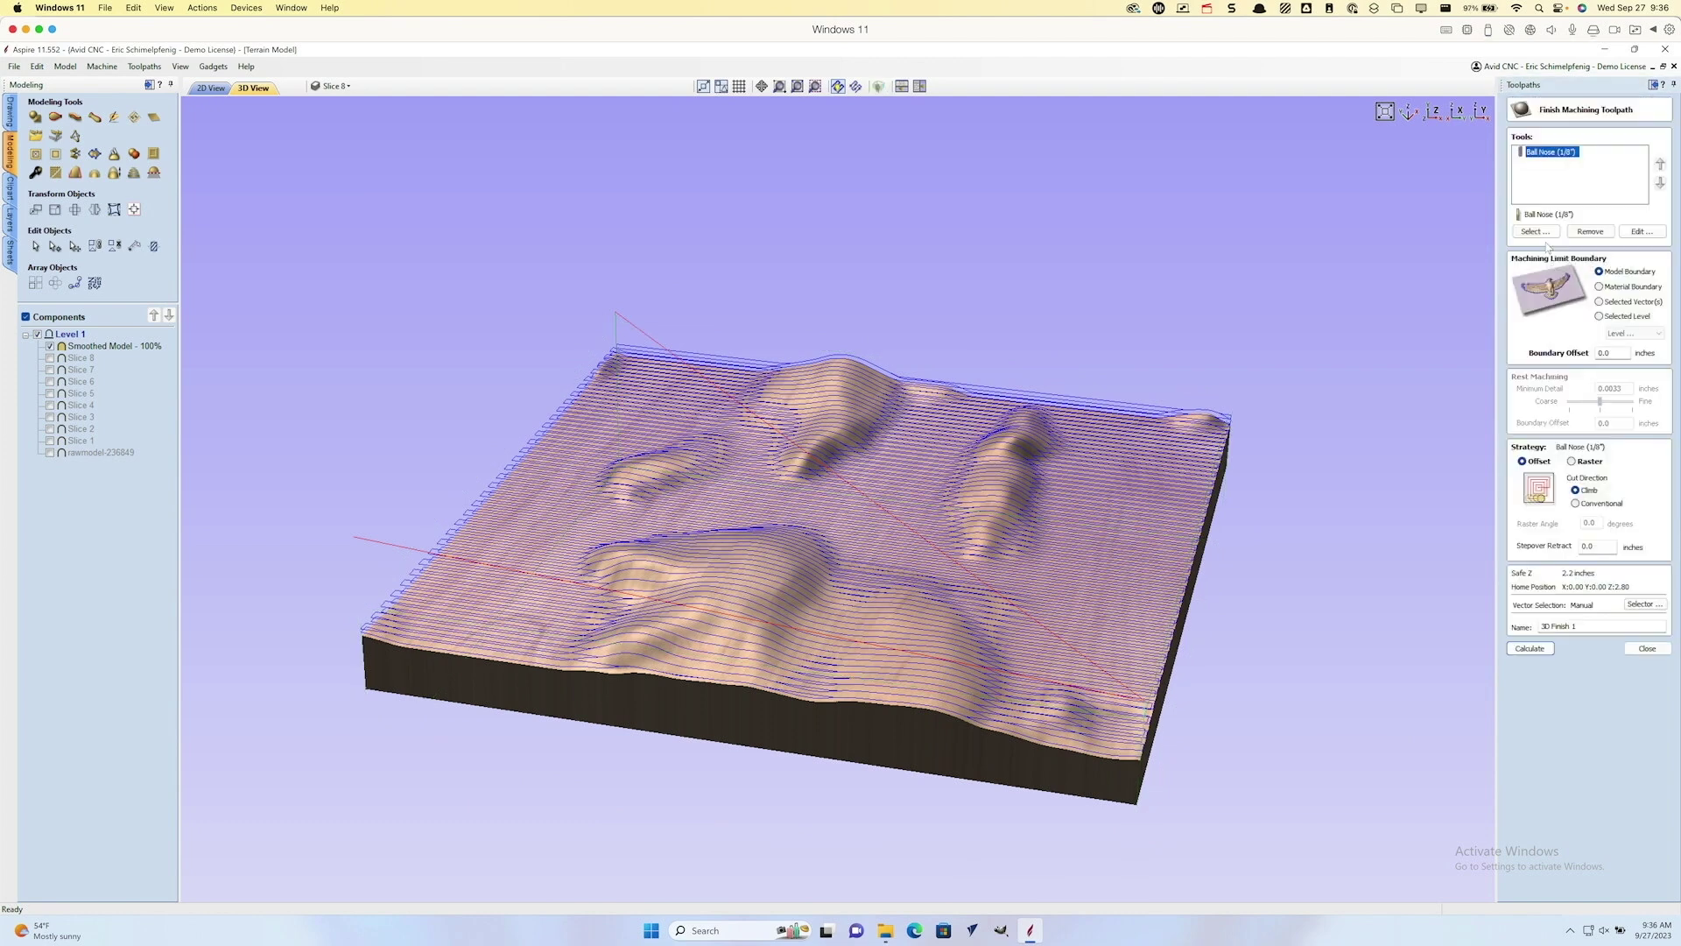
pyautogui.click(1537, 231)
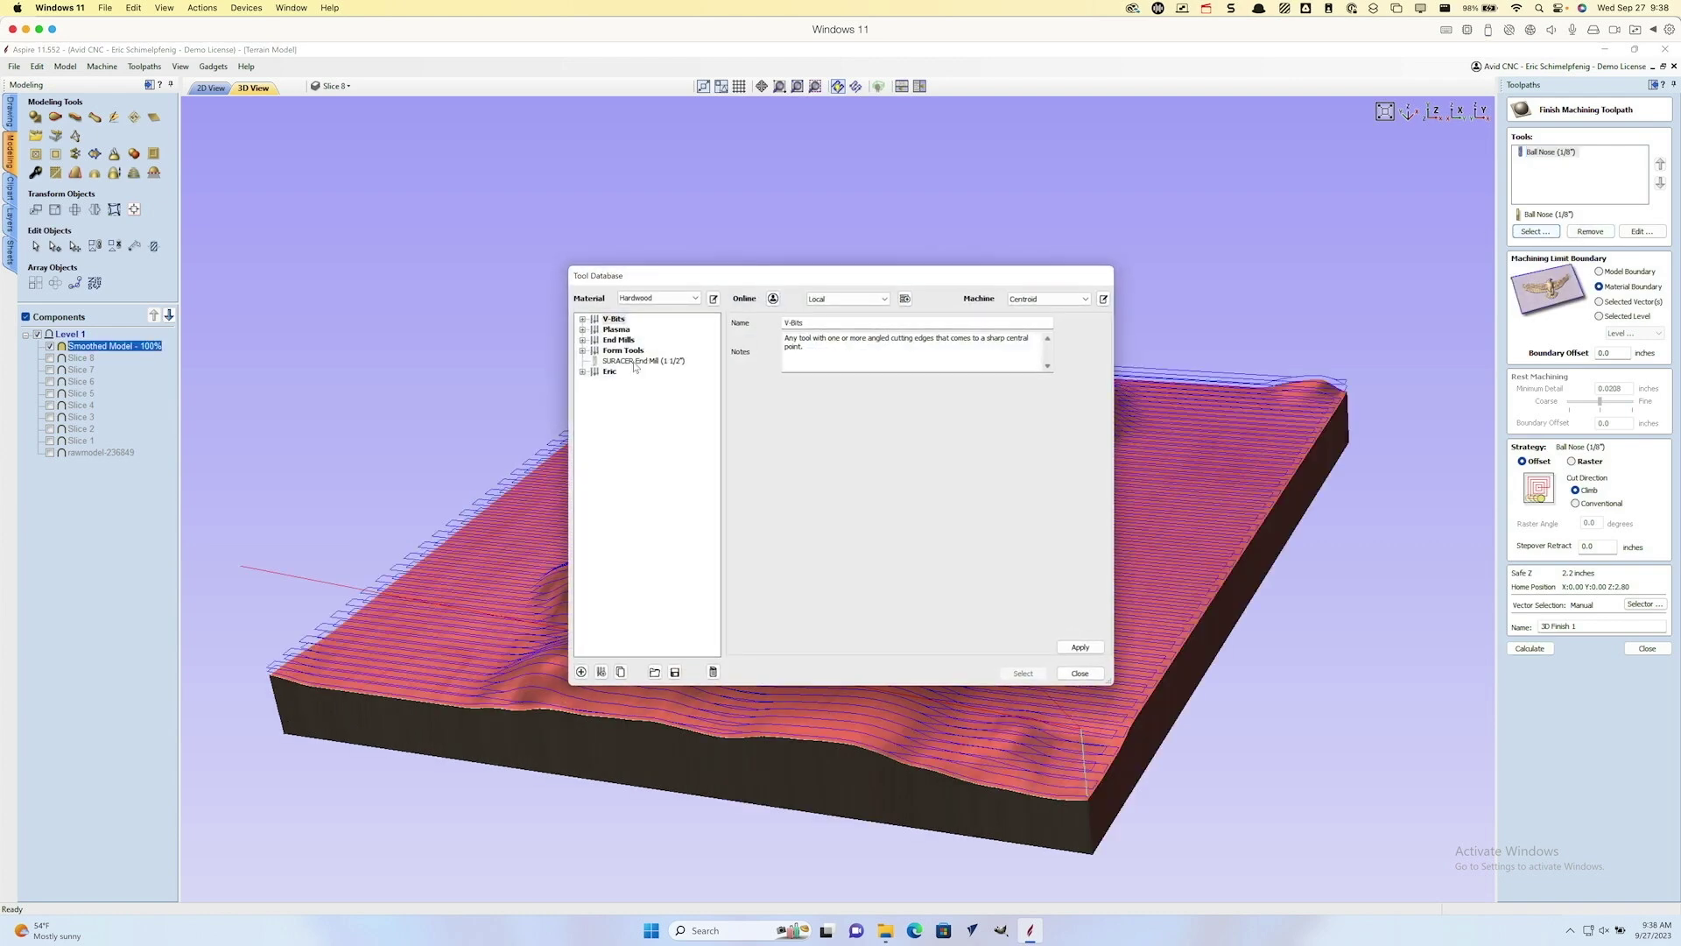
pyautogui.click(583, 371)
pyautogui.click(638, 383)
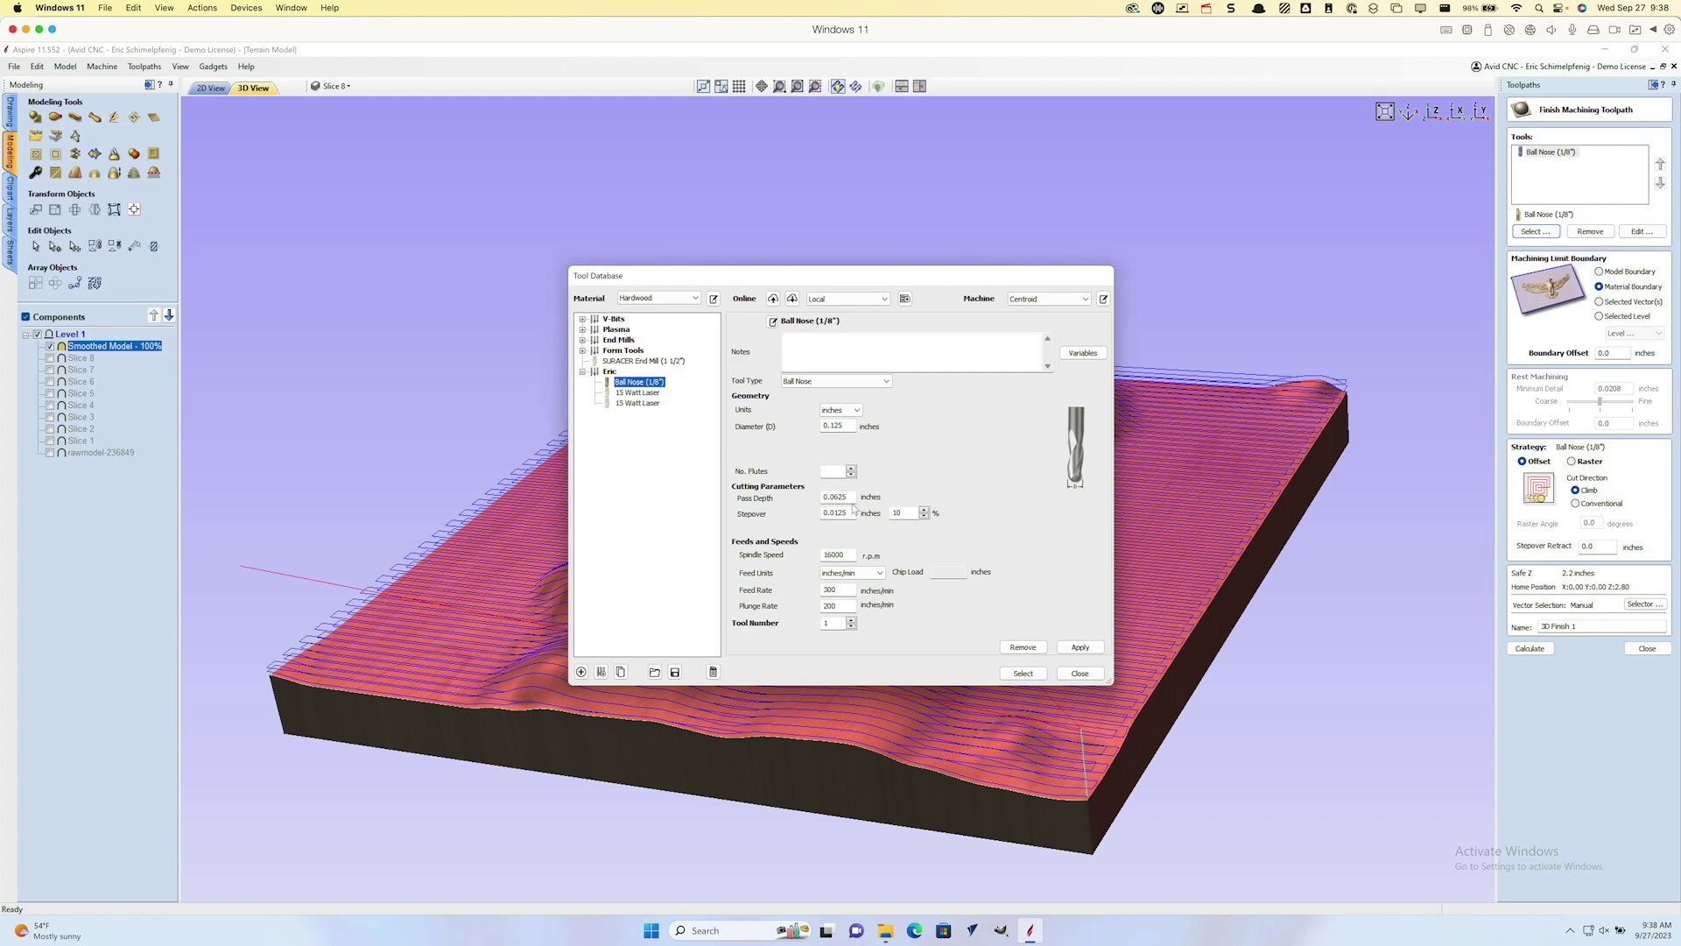
pyautogui.doubleClick(899, 512)
pyautogui.write('25')
pyautogui.click(1079, 645)
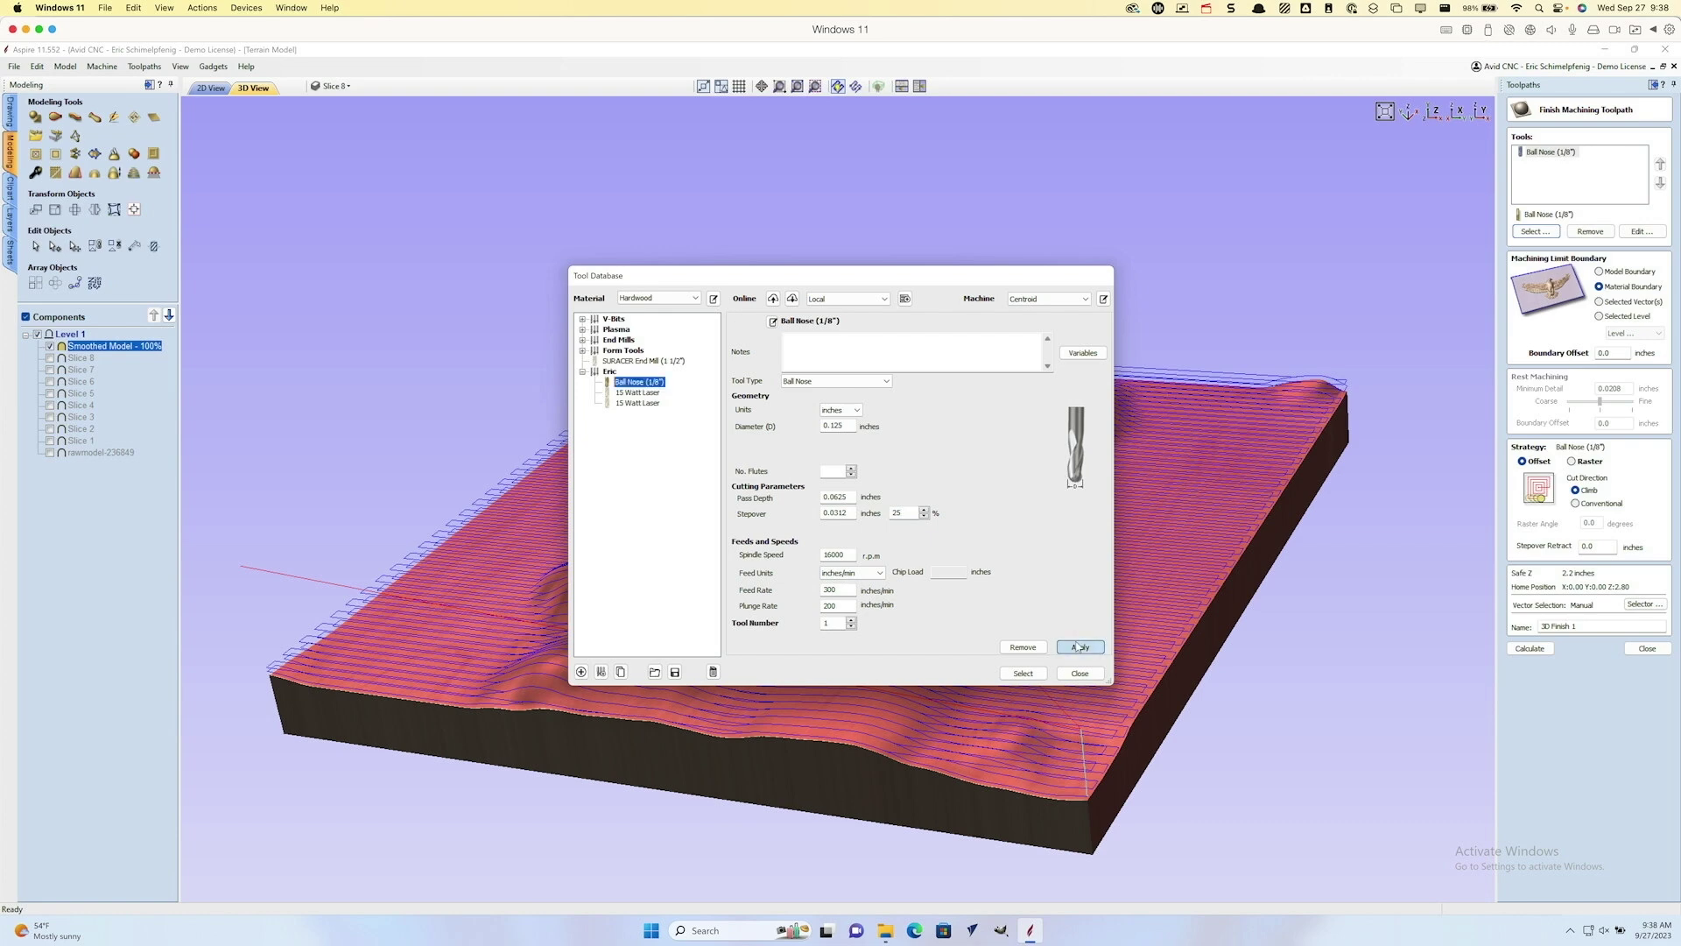
pyautogui.click(1023, 672)
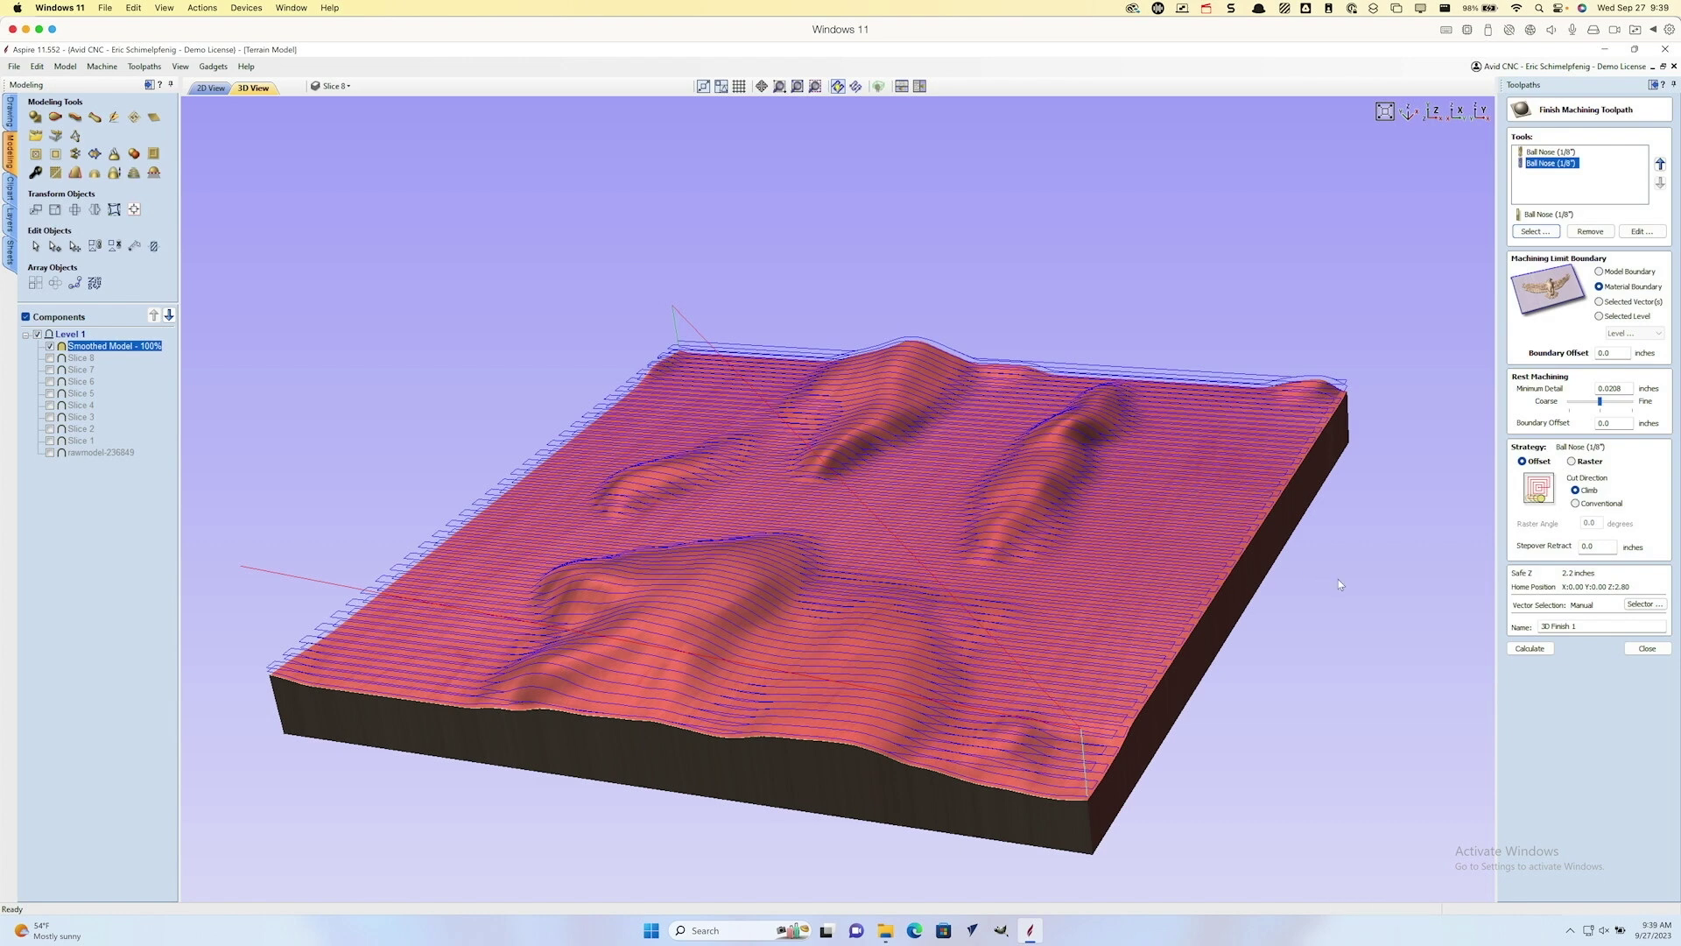
# Step: Calculate the 3D Finish 1 toolpath with the offset strategy inside the material boundary, and close its settings
pyautogui.click(1521, 648)
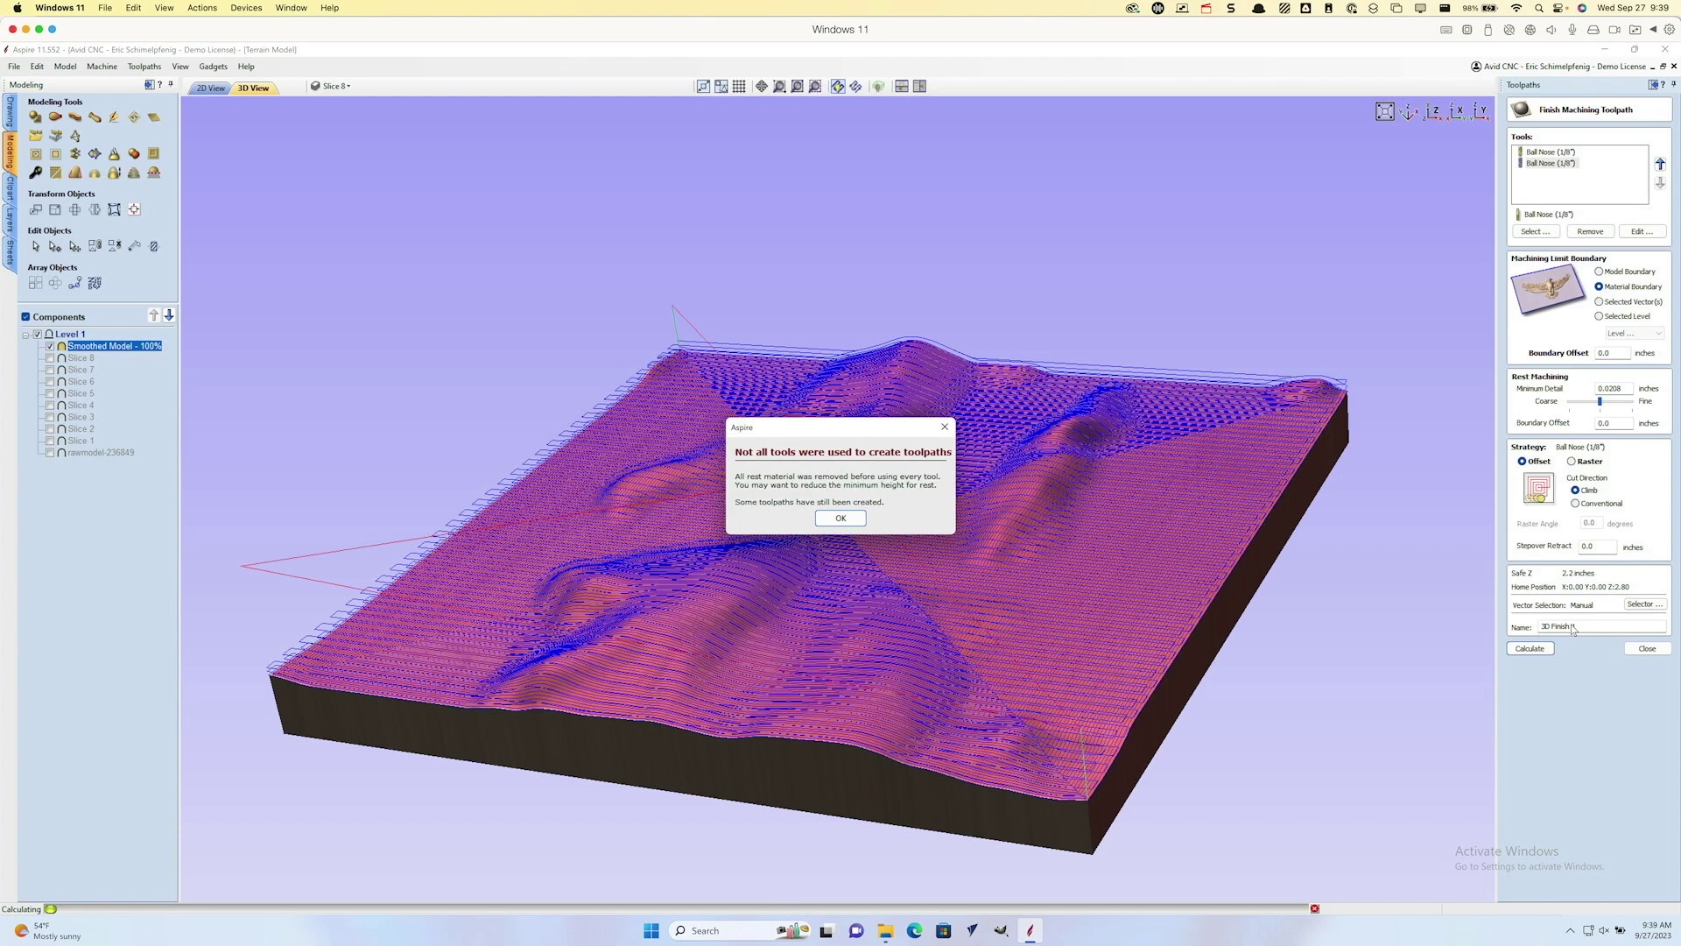
pyautogui.press('Return')
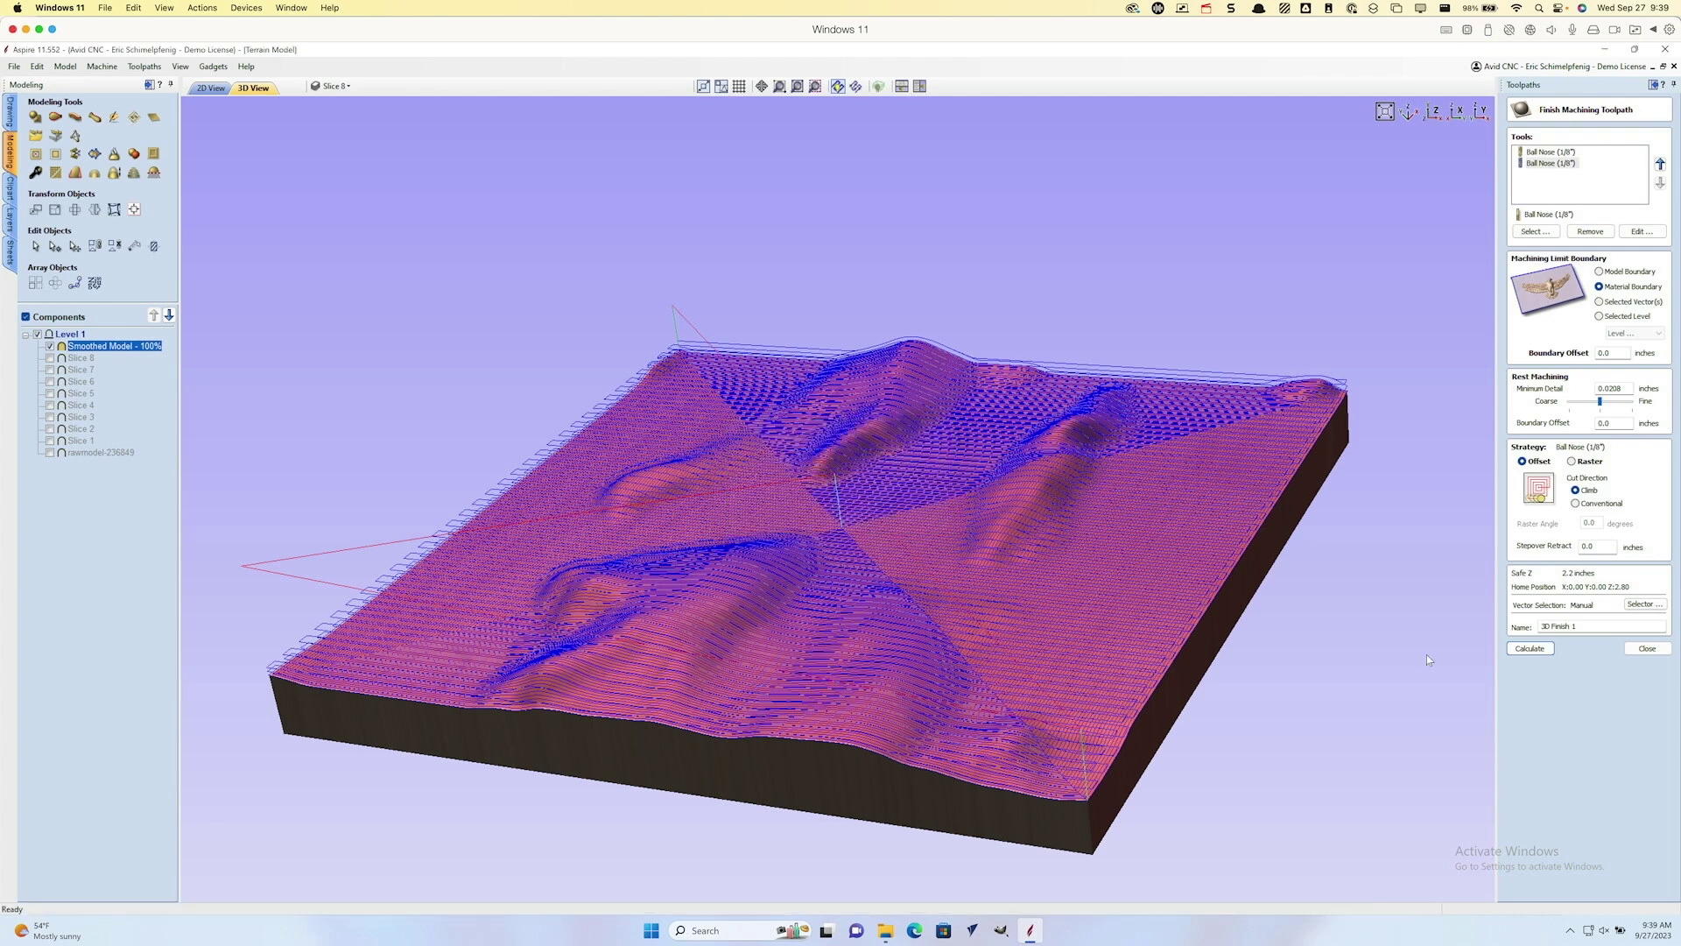
pyautogui.click(1632, 649)
# Step: Hide the 3D Roughing 1 preview to inspect the finish passes in 3D, and review the roughing toolpath's settings
pyautogui.click(1518, 355)
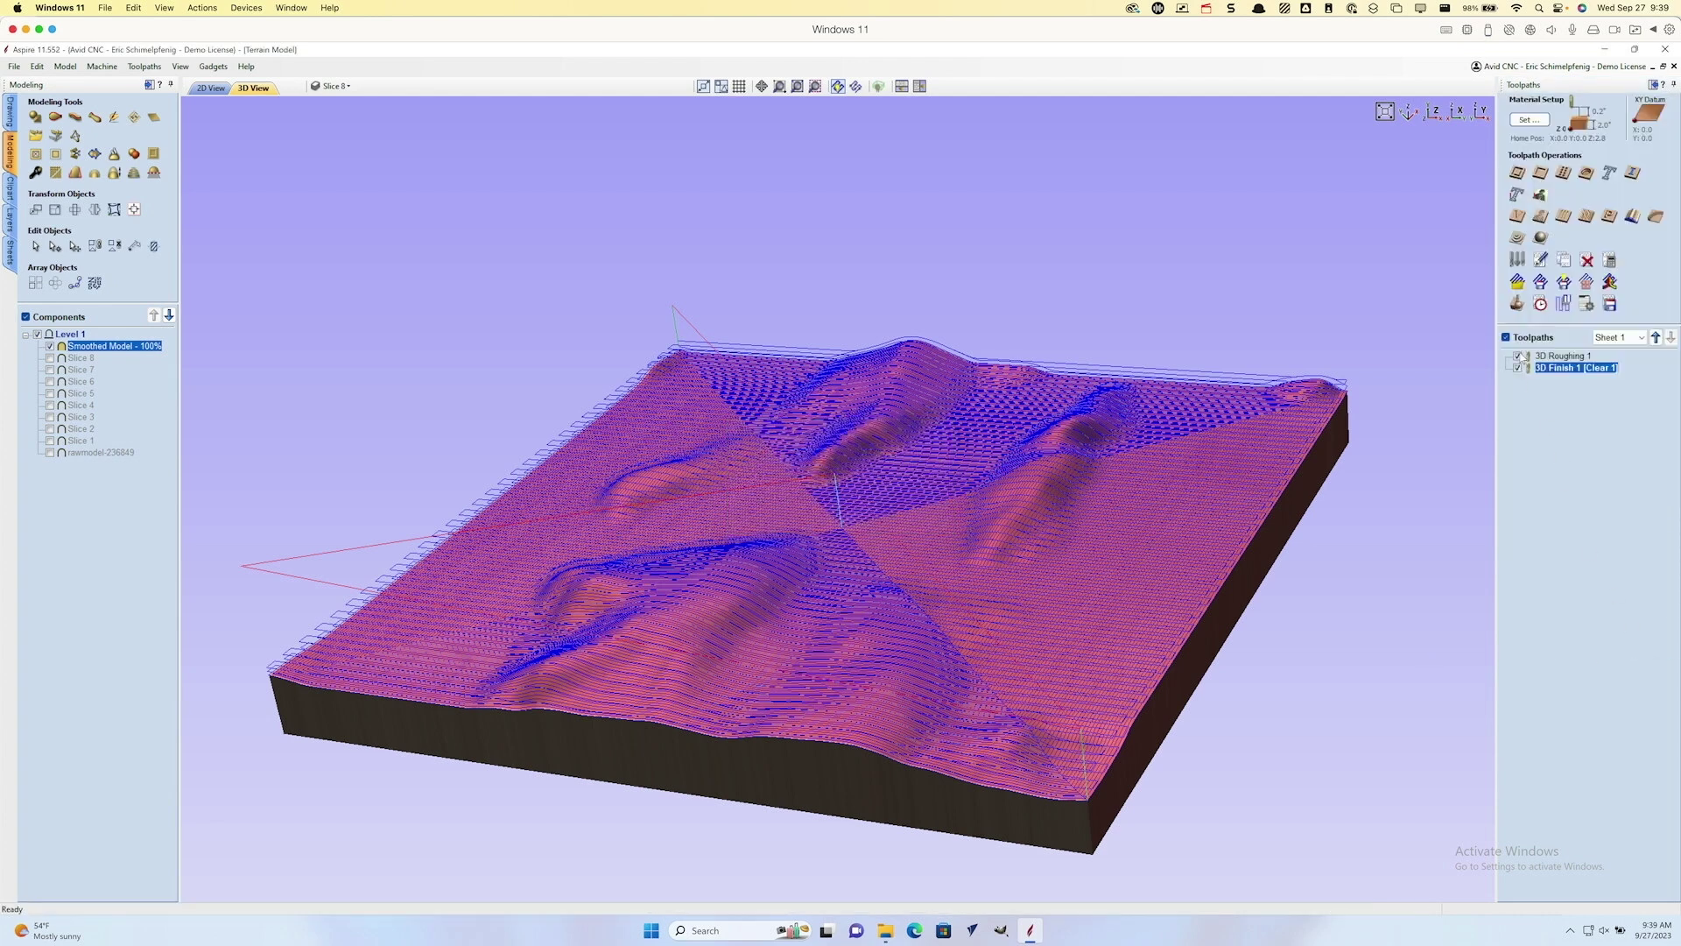
pyautogui.moveTo(692, 538); pyautogui.dragTo(709, 584)
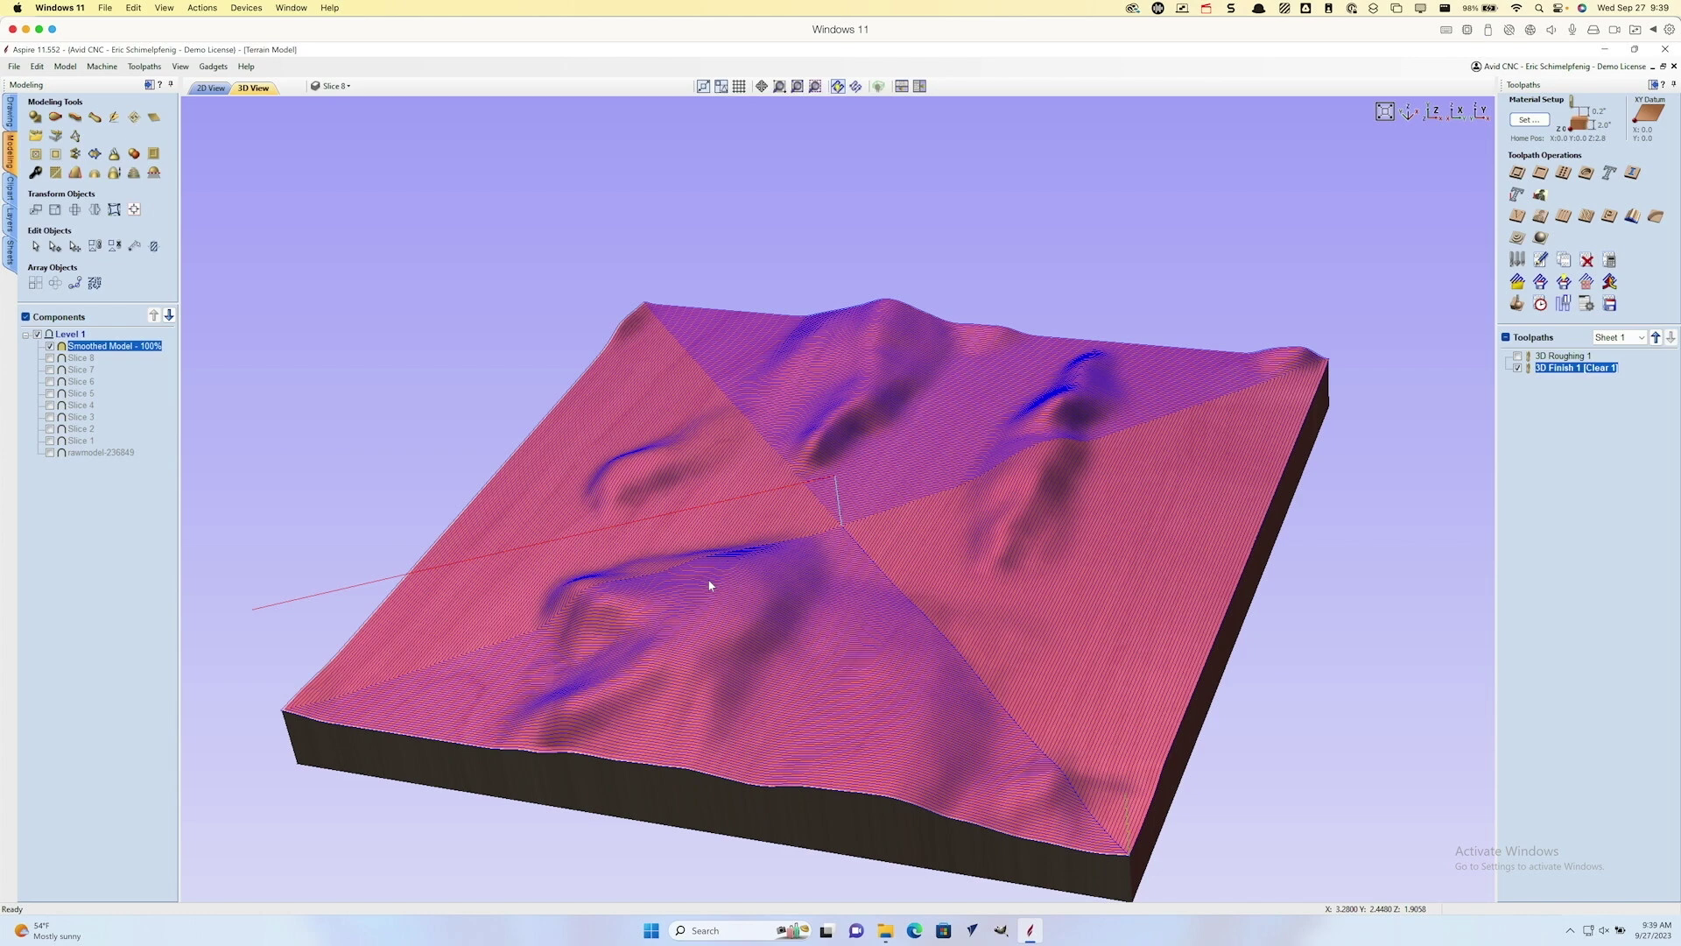
pyautogui.doubleClick(1566, 356)
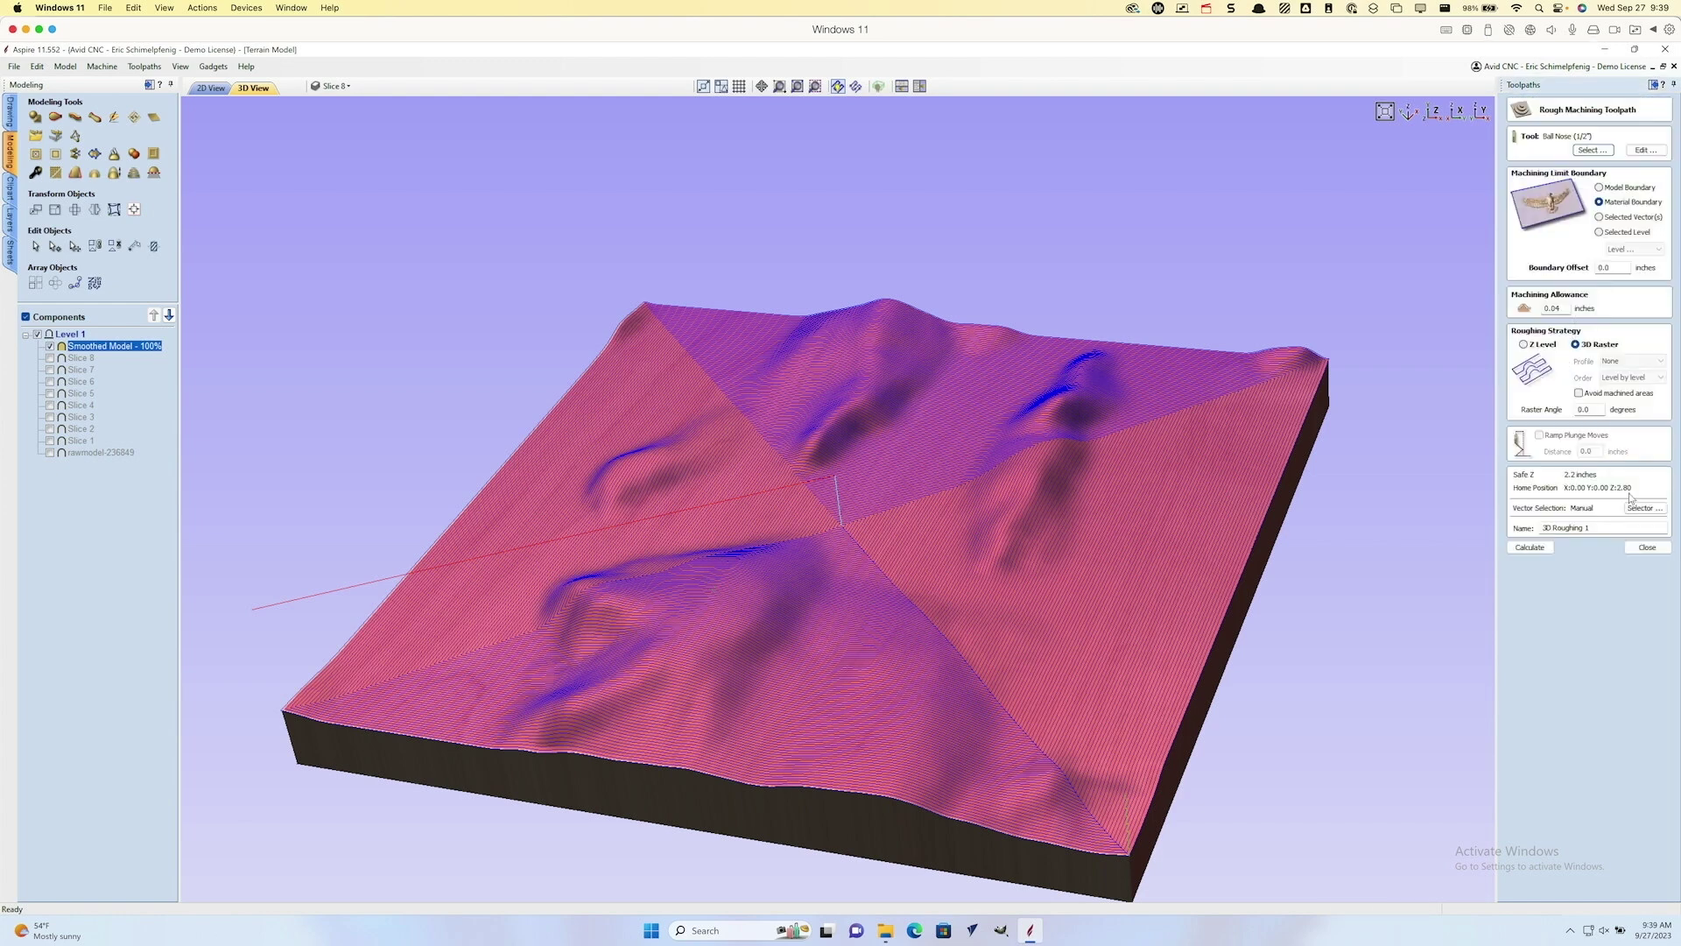
pyautogui.click(1637, 548)
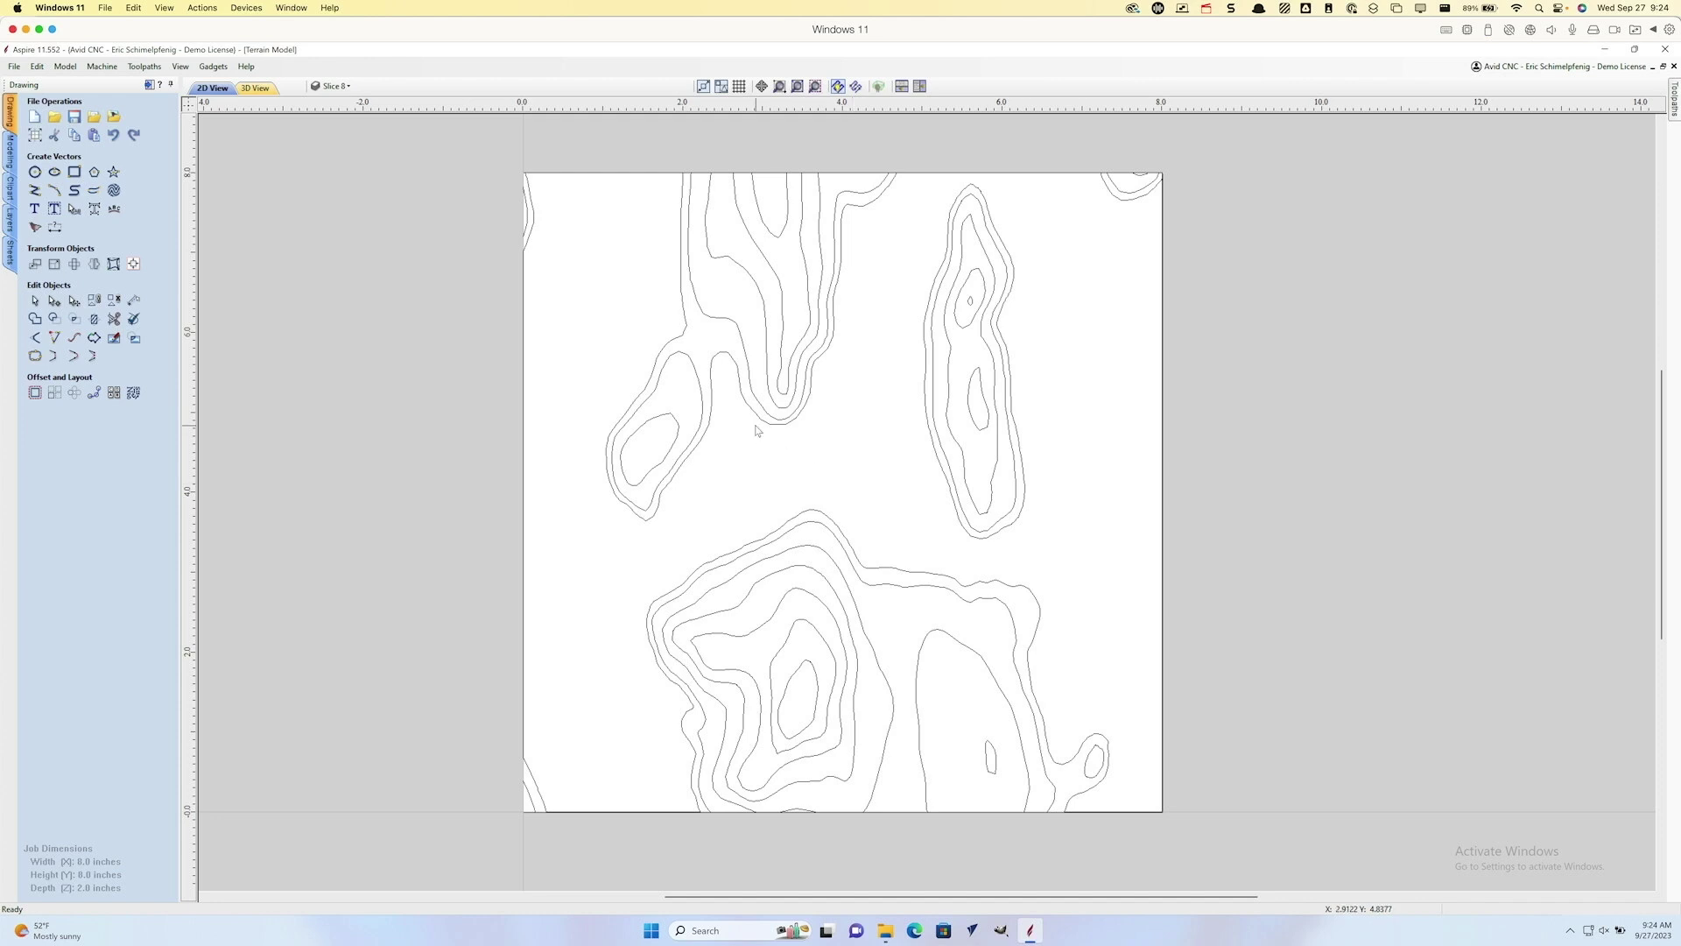
# Step: Inspect the nodes of the Slice 8 contour vector in node editing, and clear the selection
pyautogui.click(703, 444)
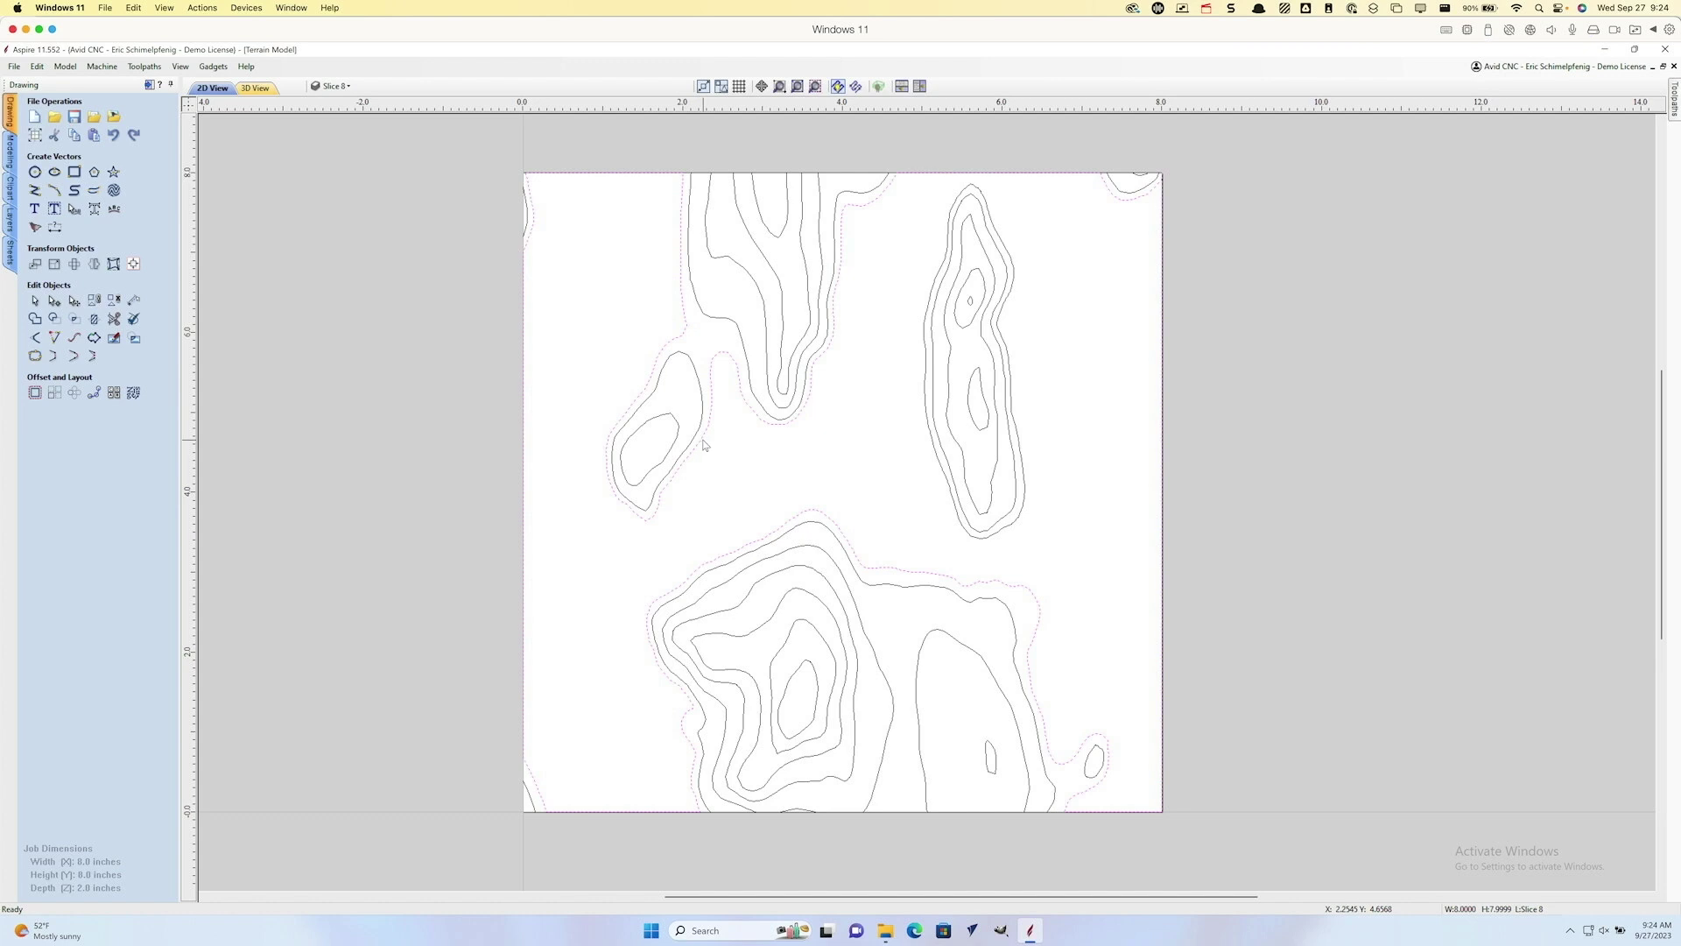
pyautogui.doubleClick(703, 444)
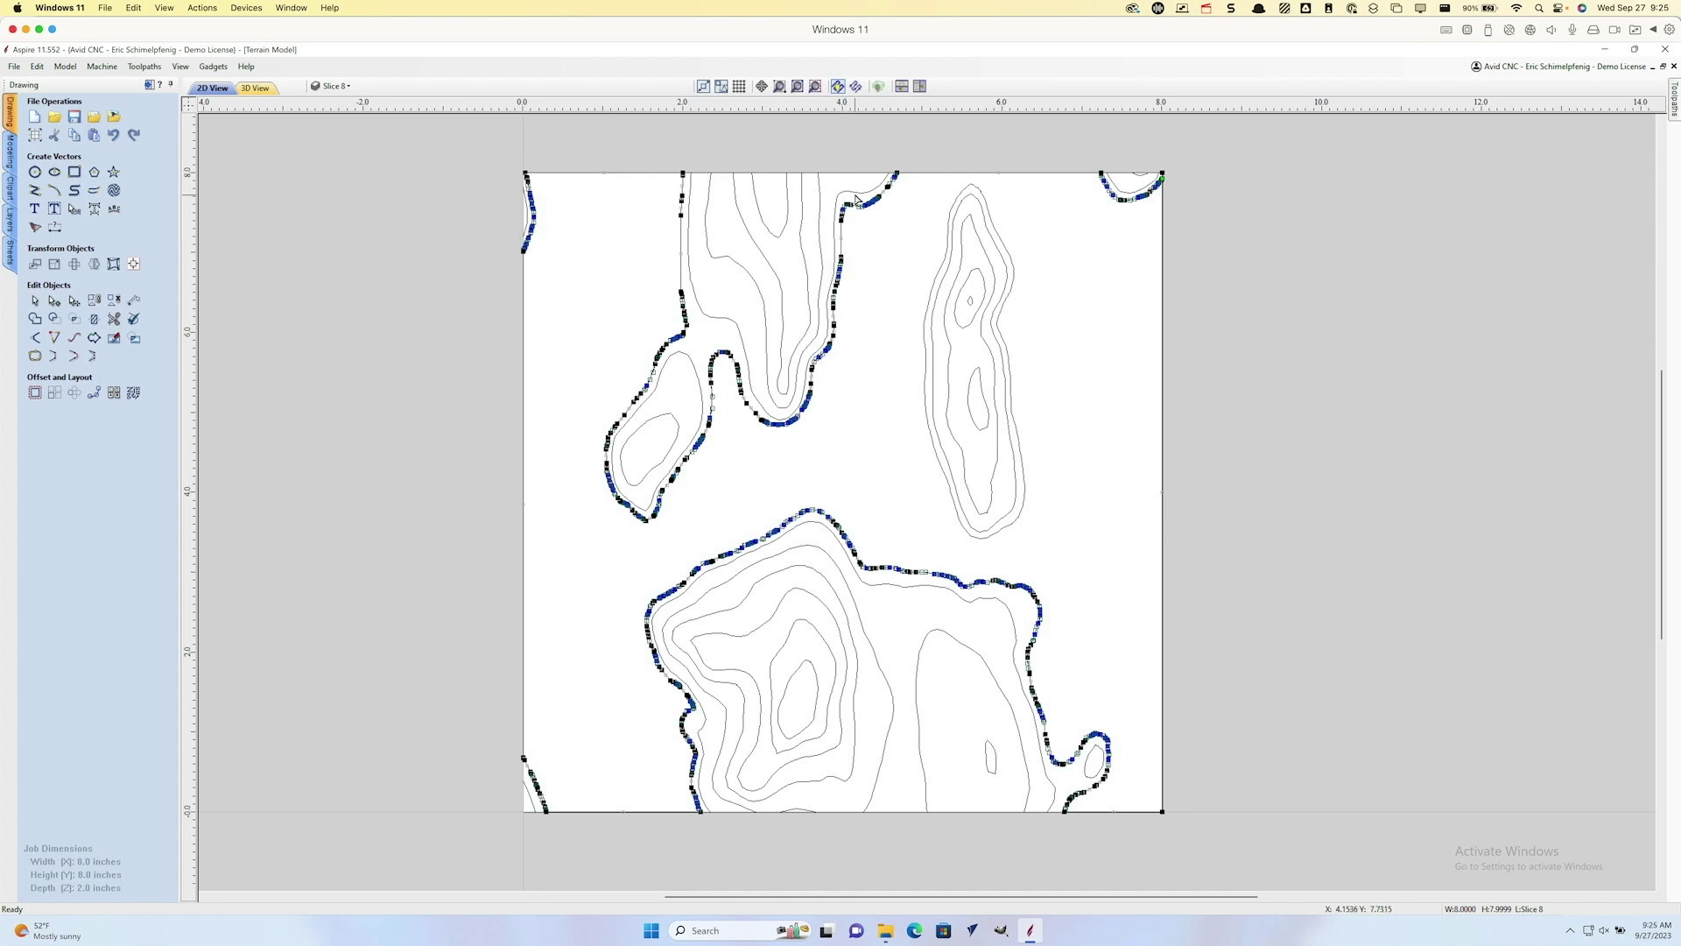
pyautogui.click(736, 428)
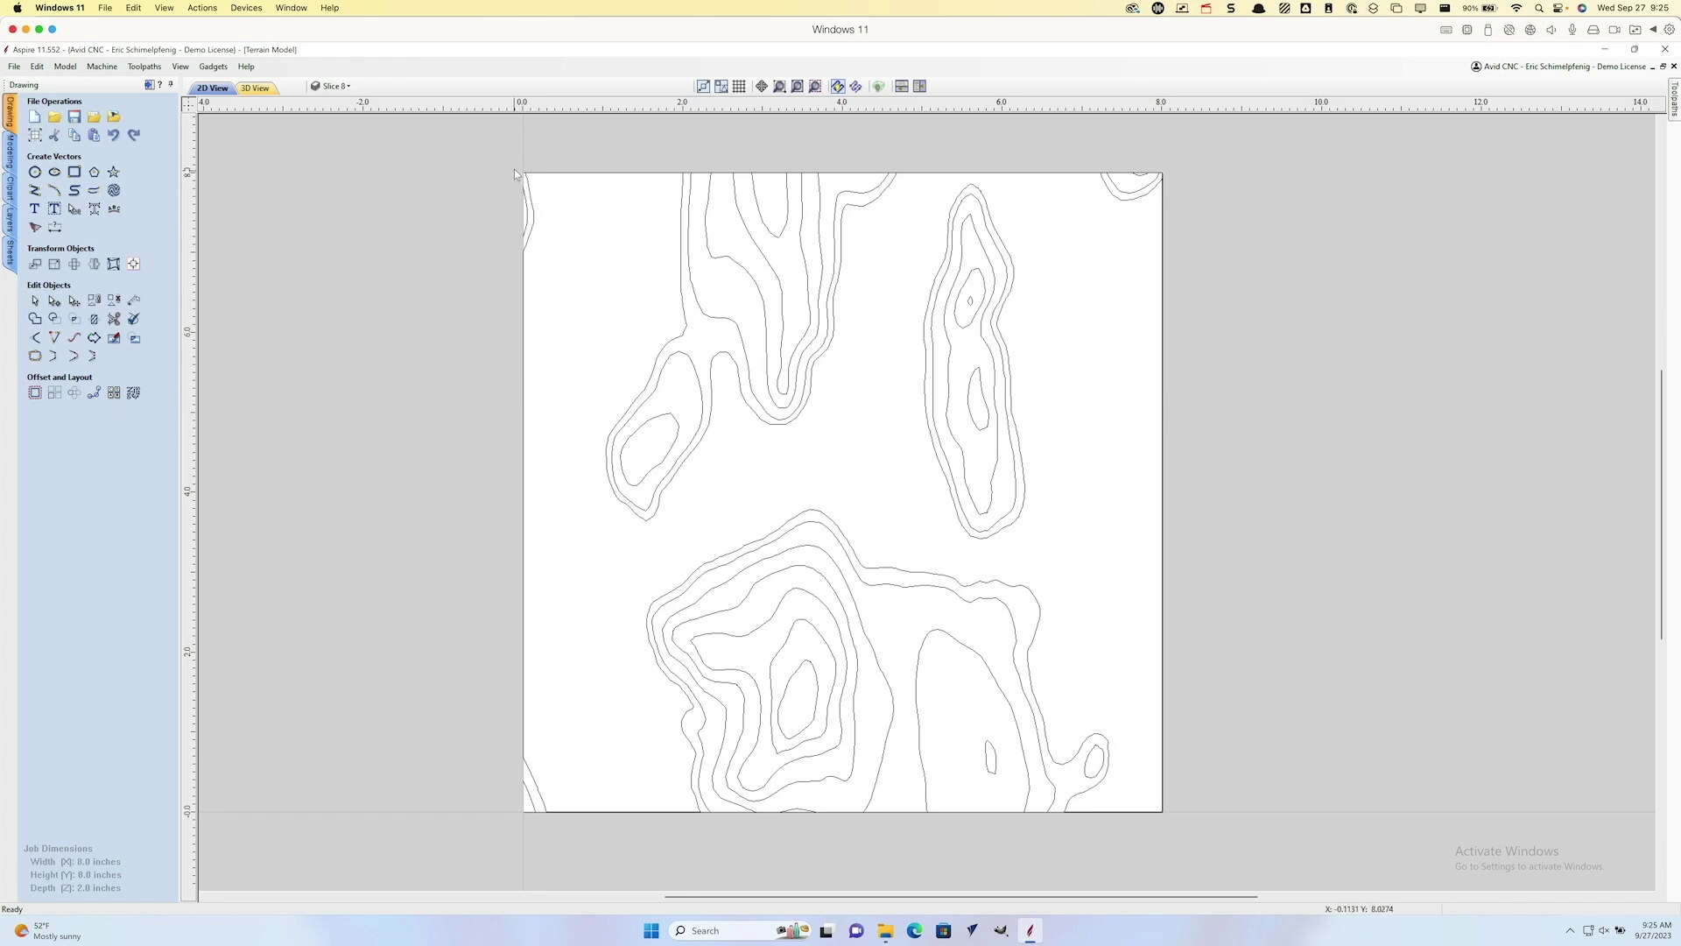
# Step: Preview a circular-arc curve fit on all contour vectors, keeping sharp corners with a maximum angle of 35 degrees
pyautogui.moveTo(512, 166); pyautogui.dragTo(1301, 854)
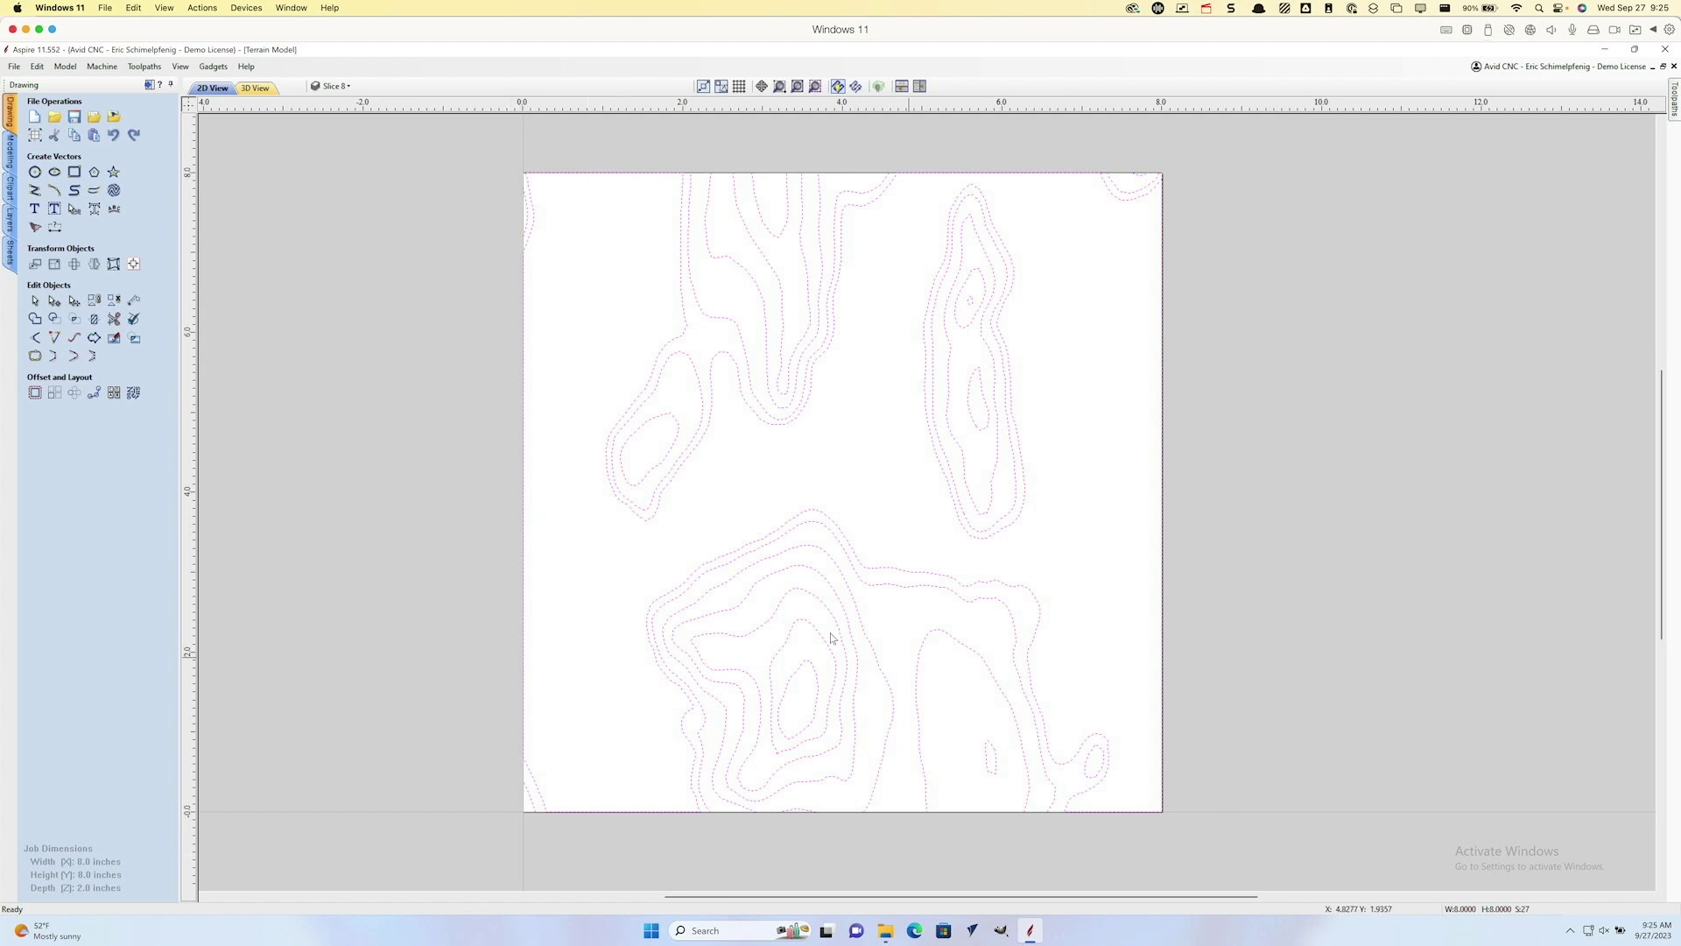
pyautogui.click(74, 340)
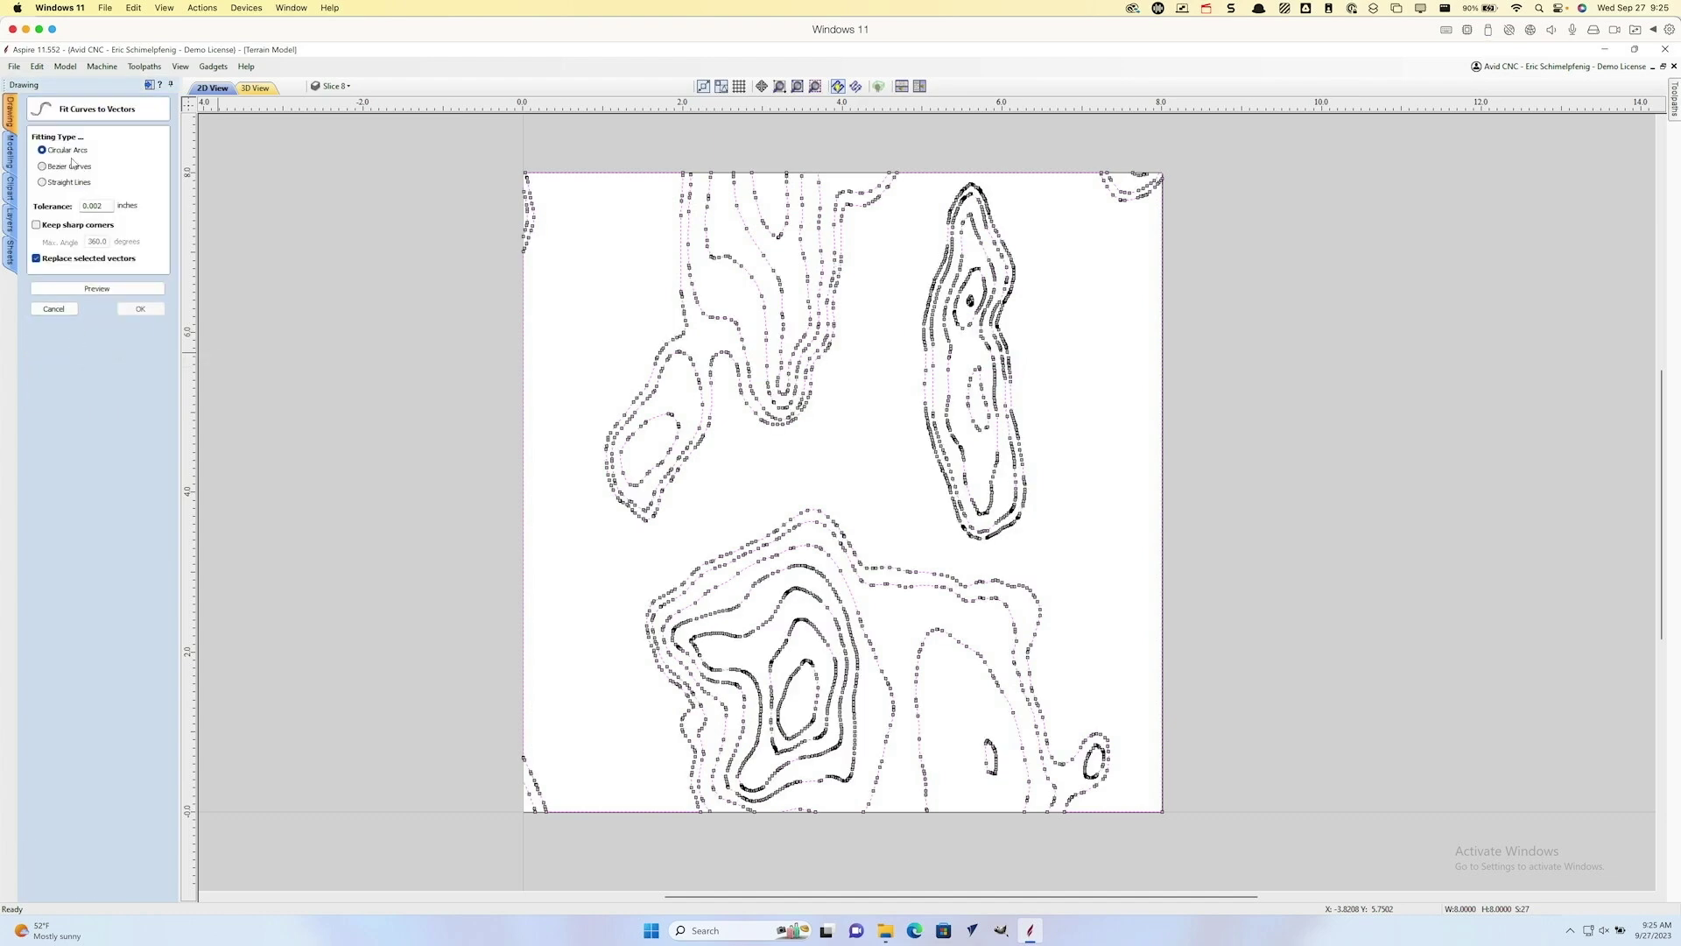
pyautogui.click(65, 226)
pyautogui.doubleClick(95, 242)
pyautogui.write('35')
pyautogui.click(108, 288)
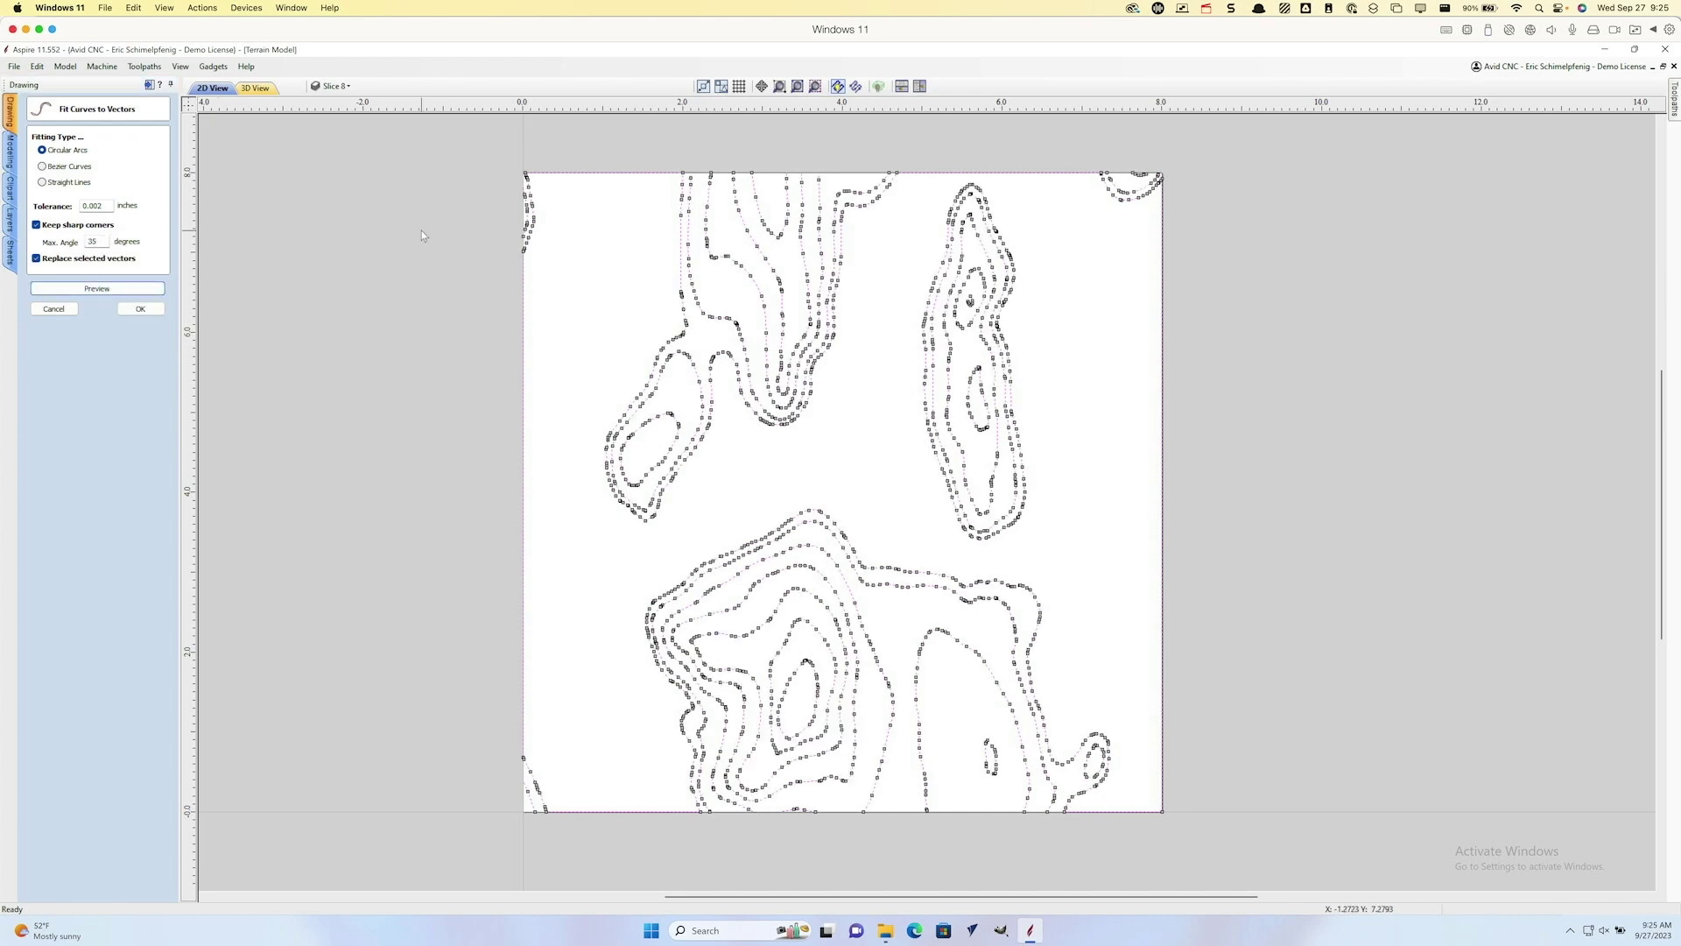
# Step: Compare the curve fit with and without sharp corners, and apply it with sharp corners kept, replacing the selected vectors
pyautogui.scroll(4, 684, 230)
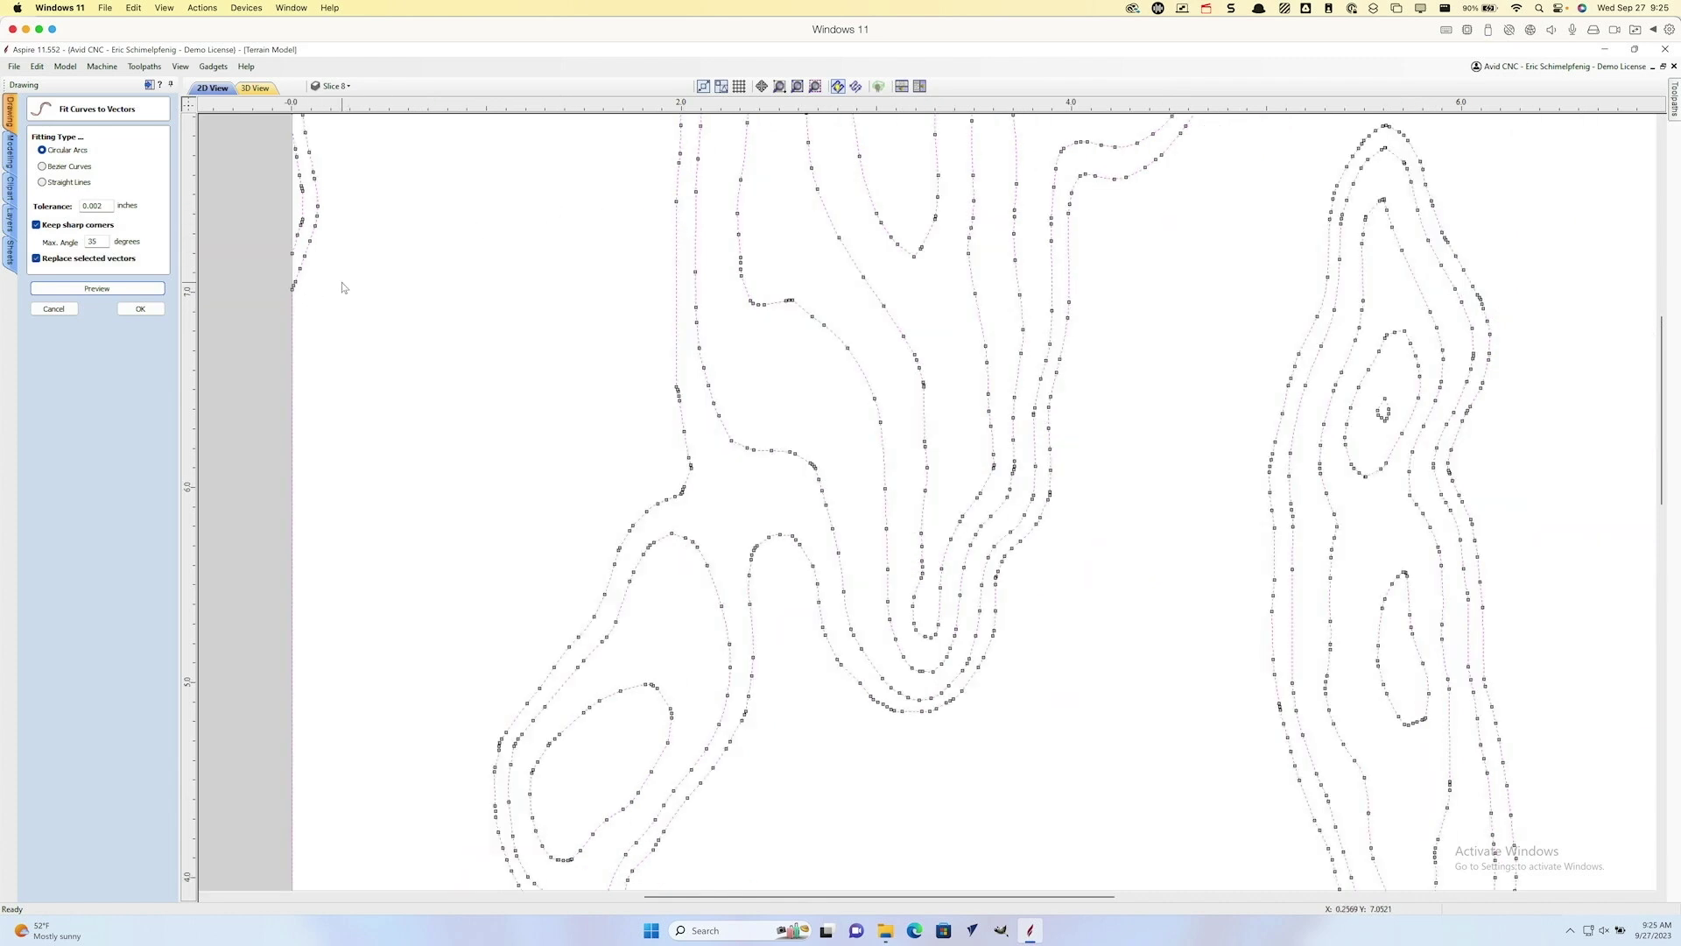
pyautogui.scroll(-1, 342, 287)
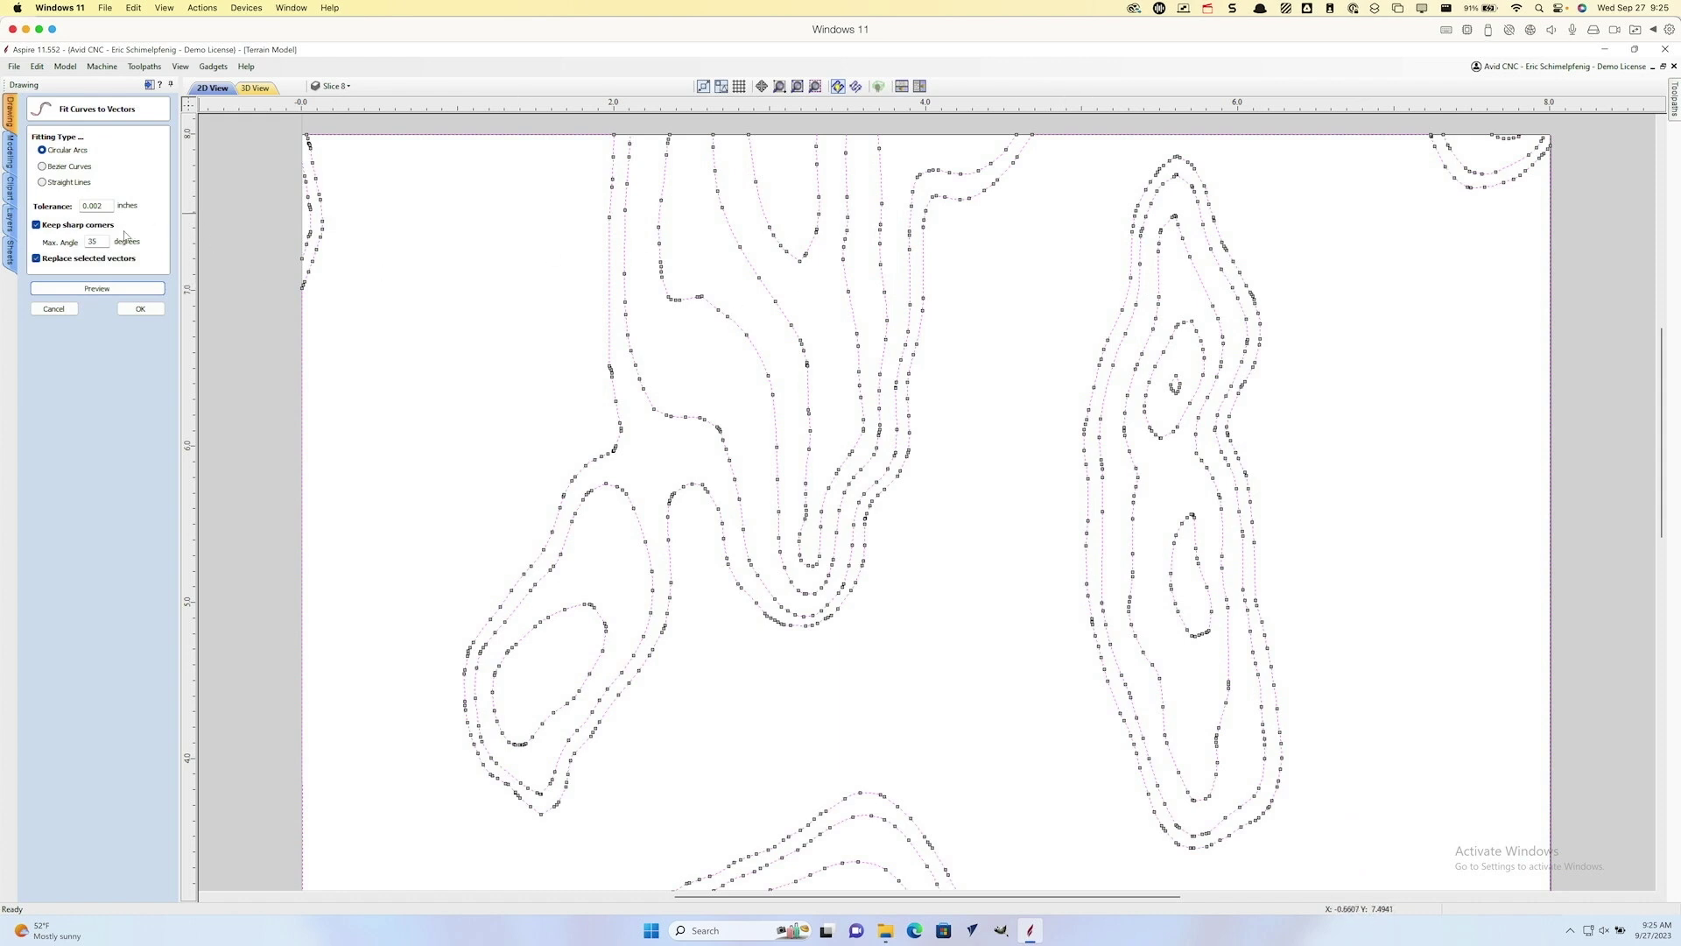
pyautogui.click(62, 230)
pyautogui.click(74, 288)
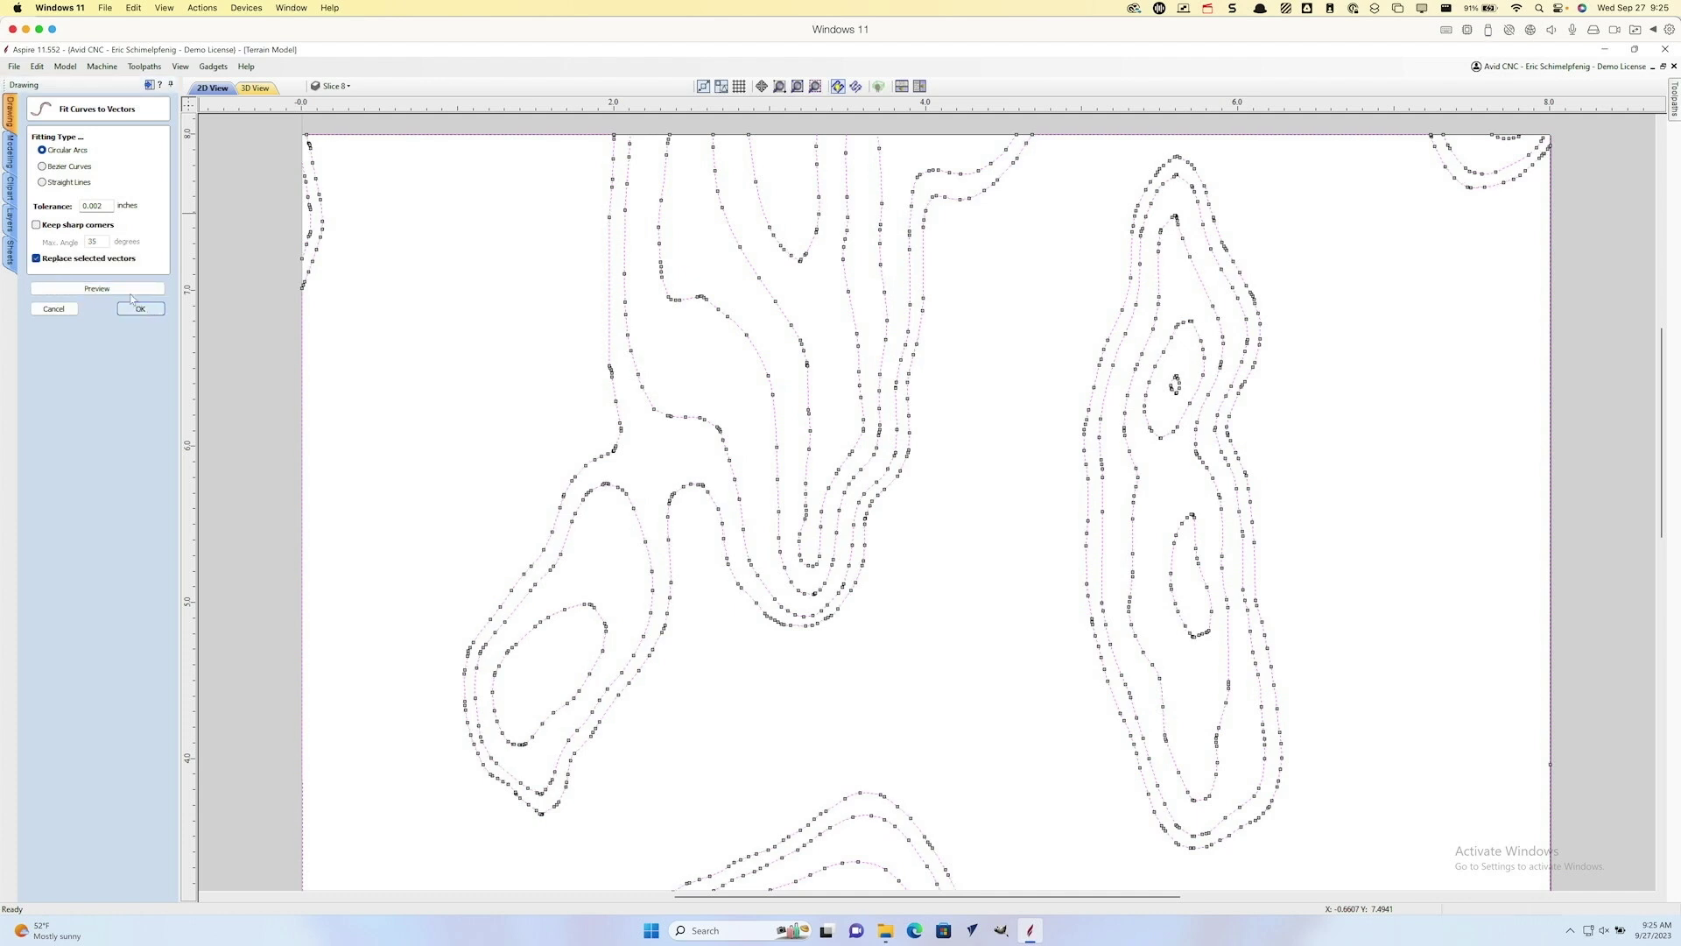
pyautogui.click(61, 229)
pyautogui.click(87, 289)
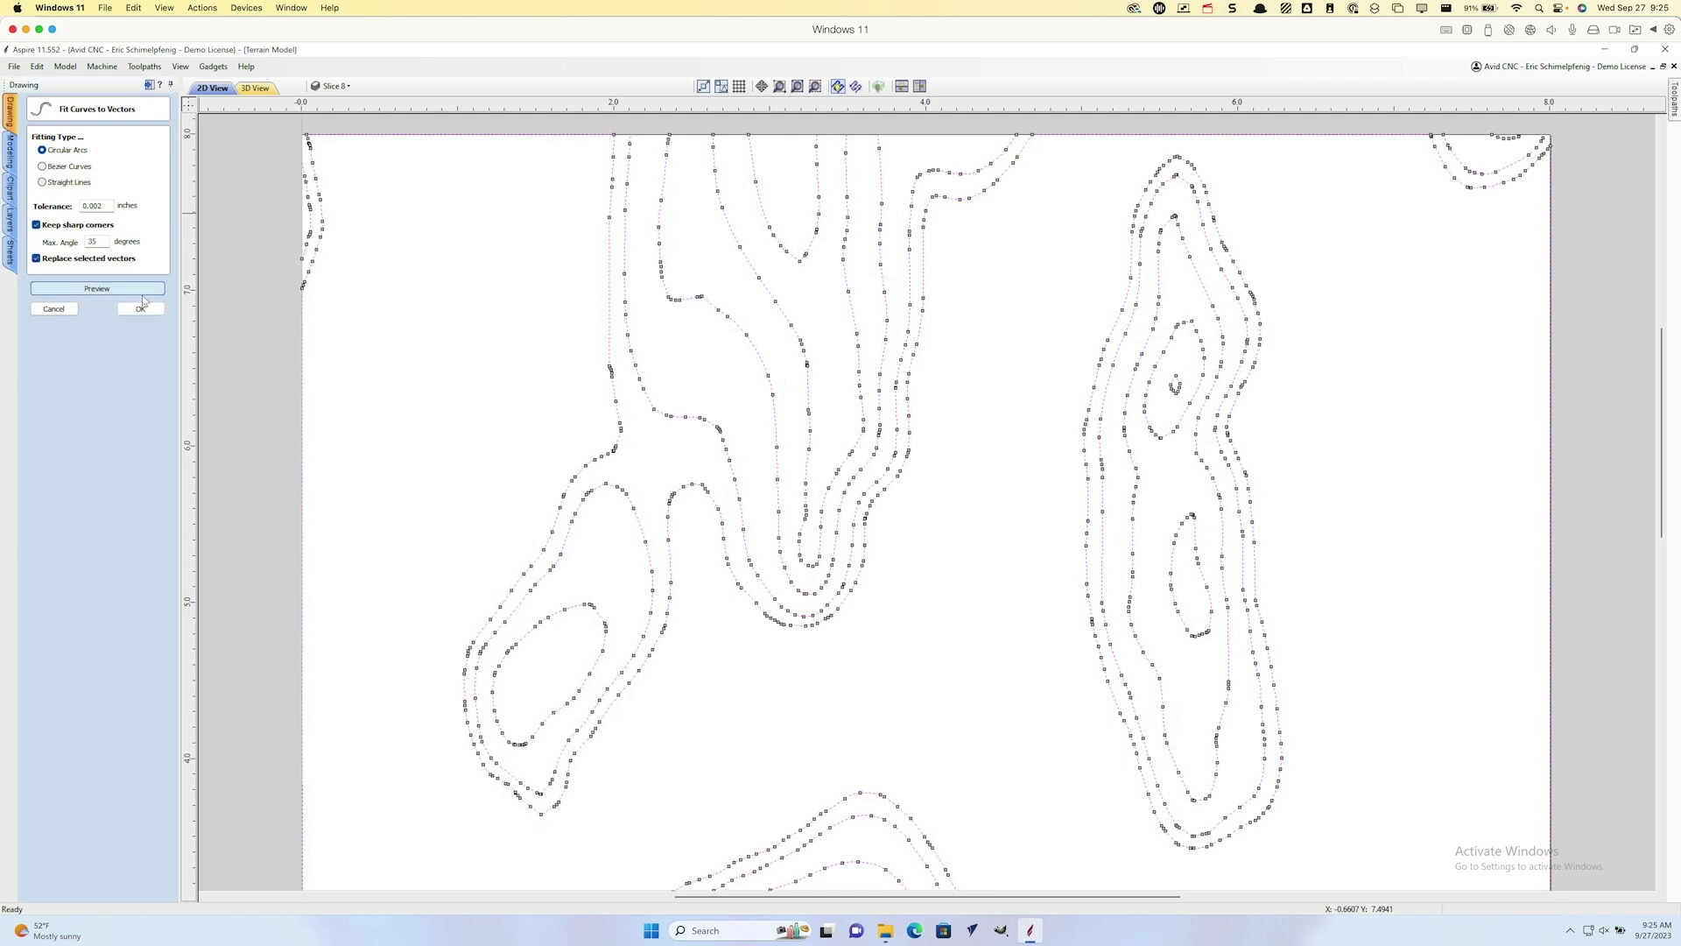
pyautogui.click(140, 309)
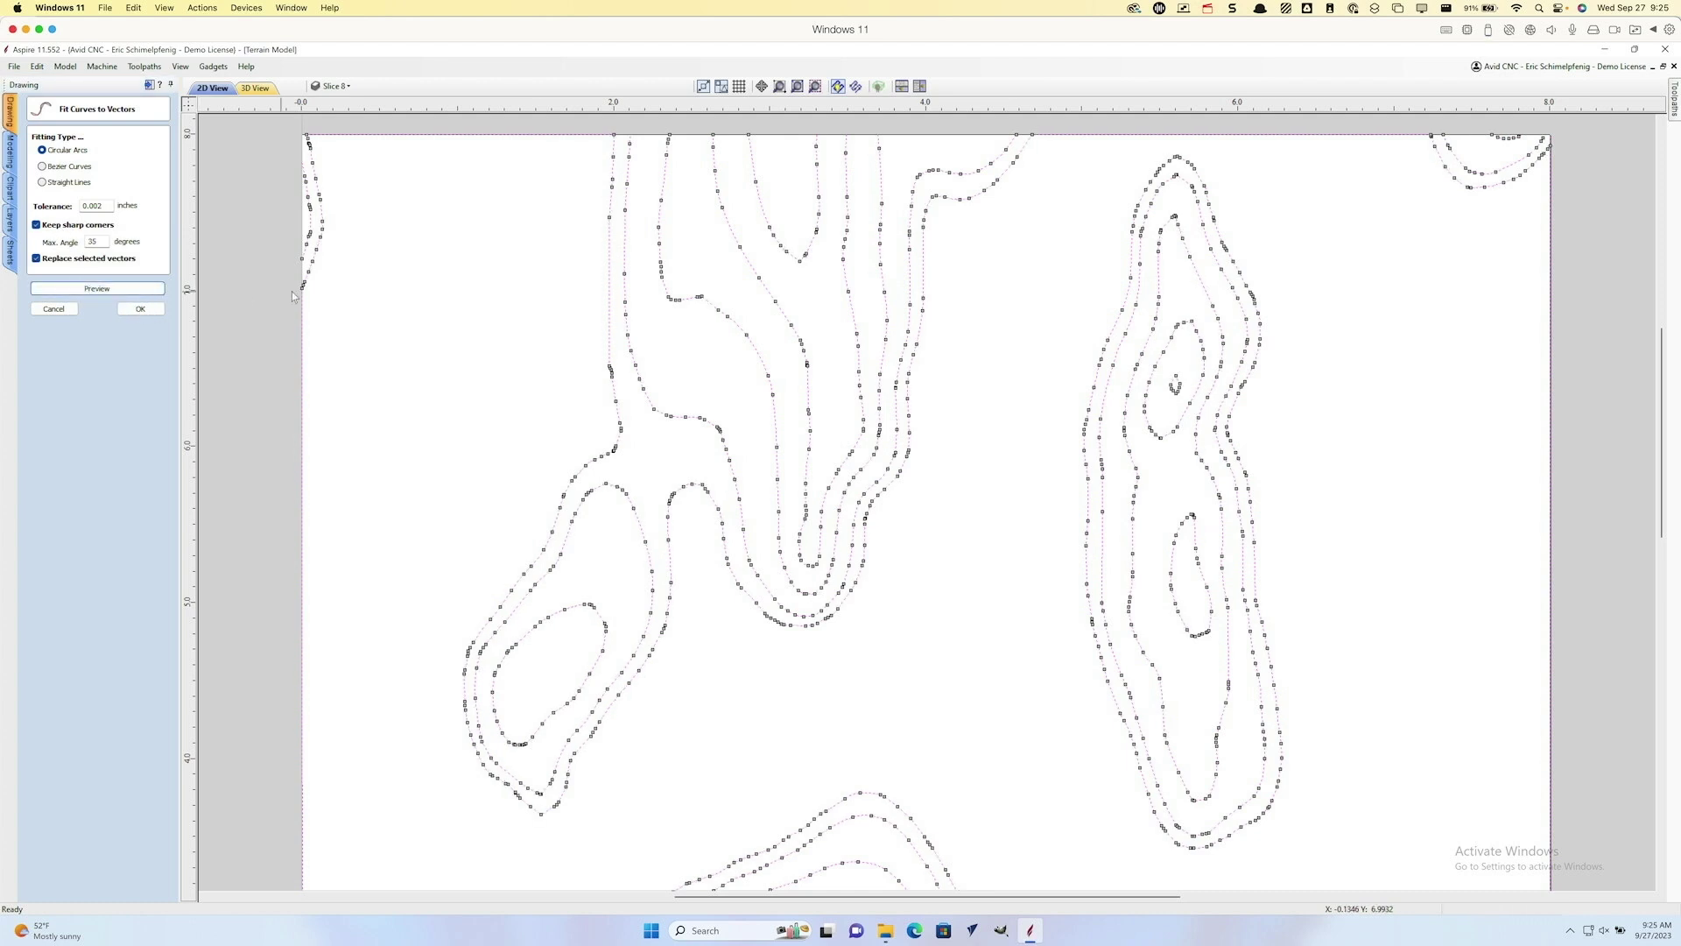
# Step: Inspect the fitted nodes of the teardrop-shaped Slice 8 contour in node editing, and clear the selection
pyautogui.click(592, 511)
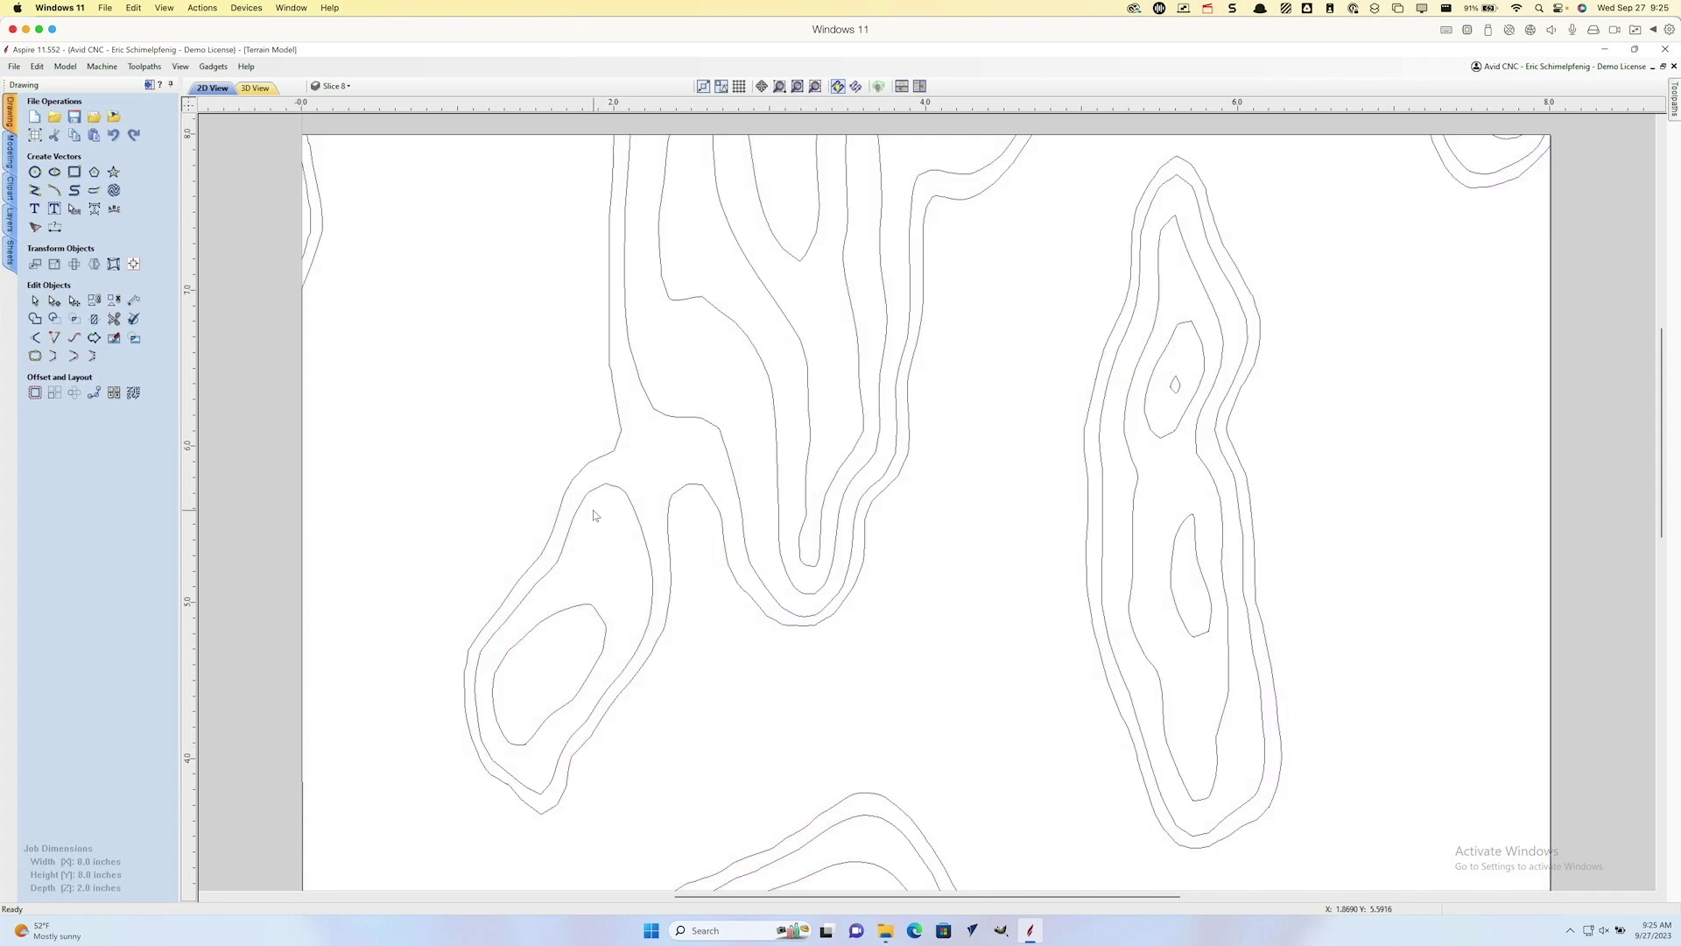
pyautogui.click(616, 491)
pyautogui.doubleClick(617, 491)
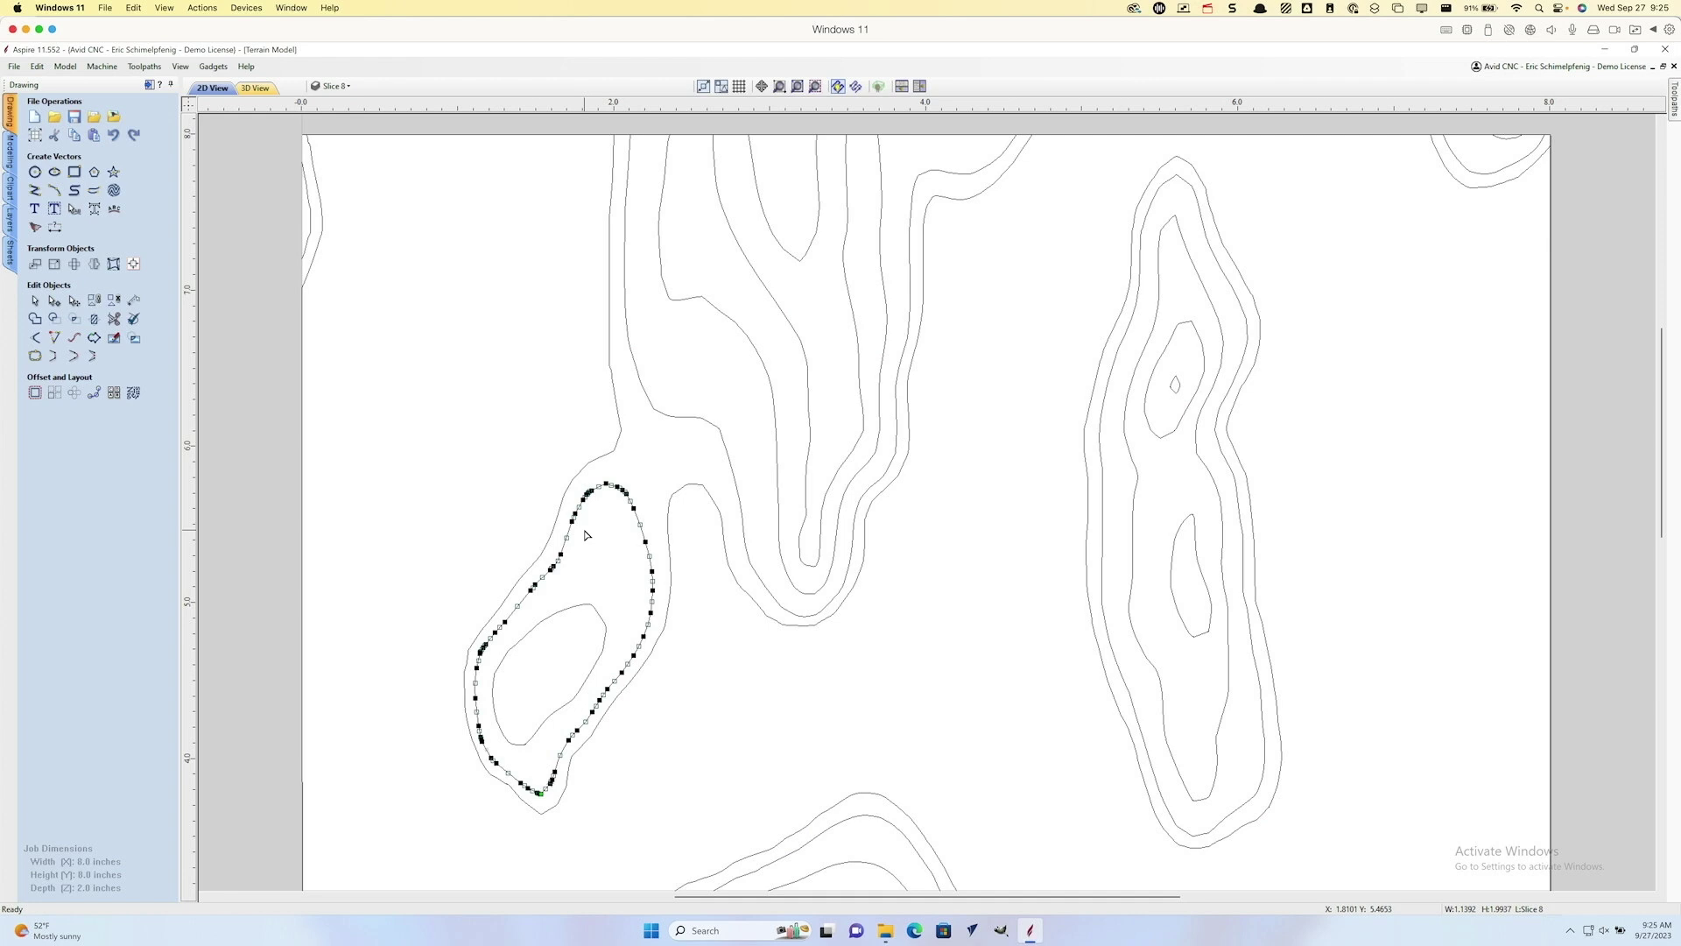
pyautogui.click(938, 525)
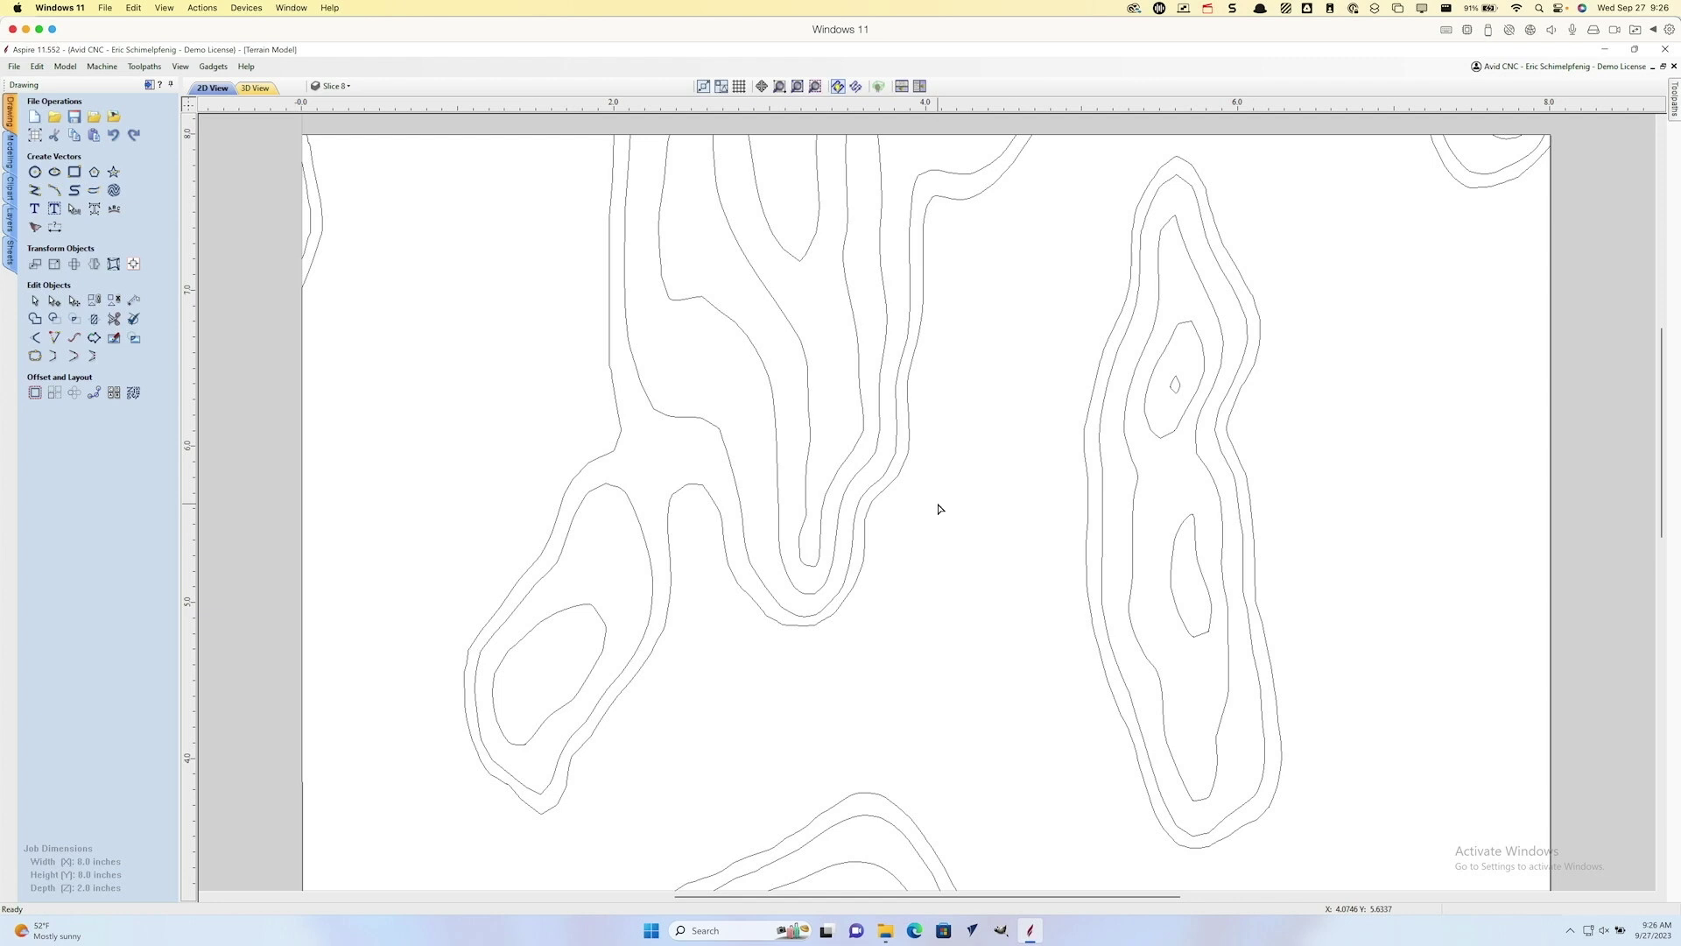
pyautogui.click(1208, 8)
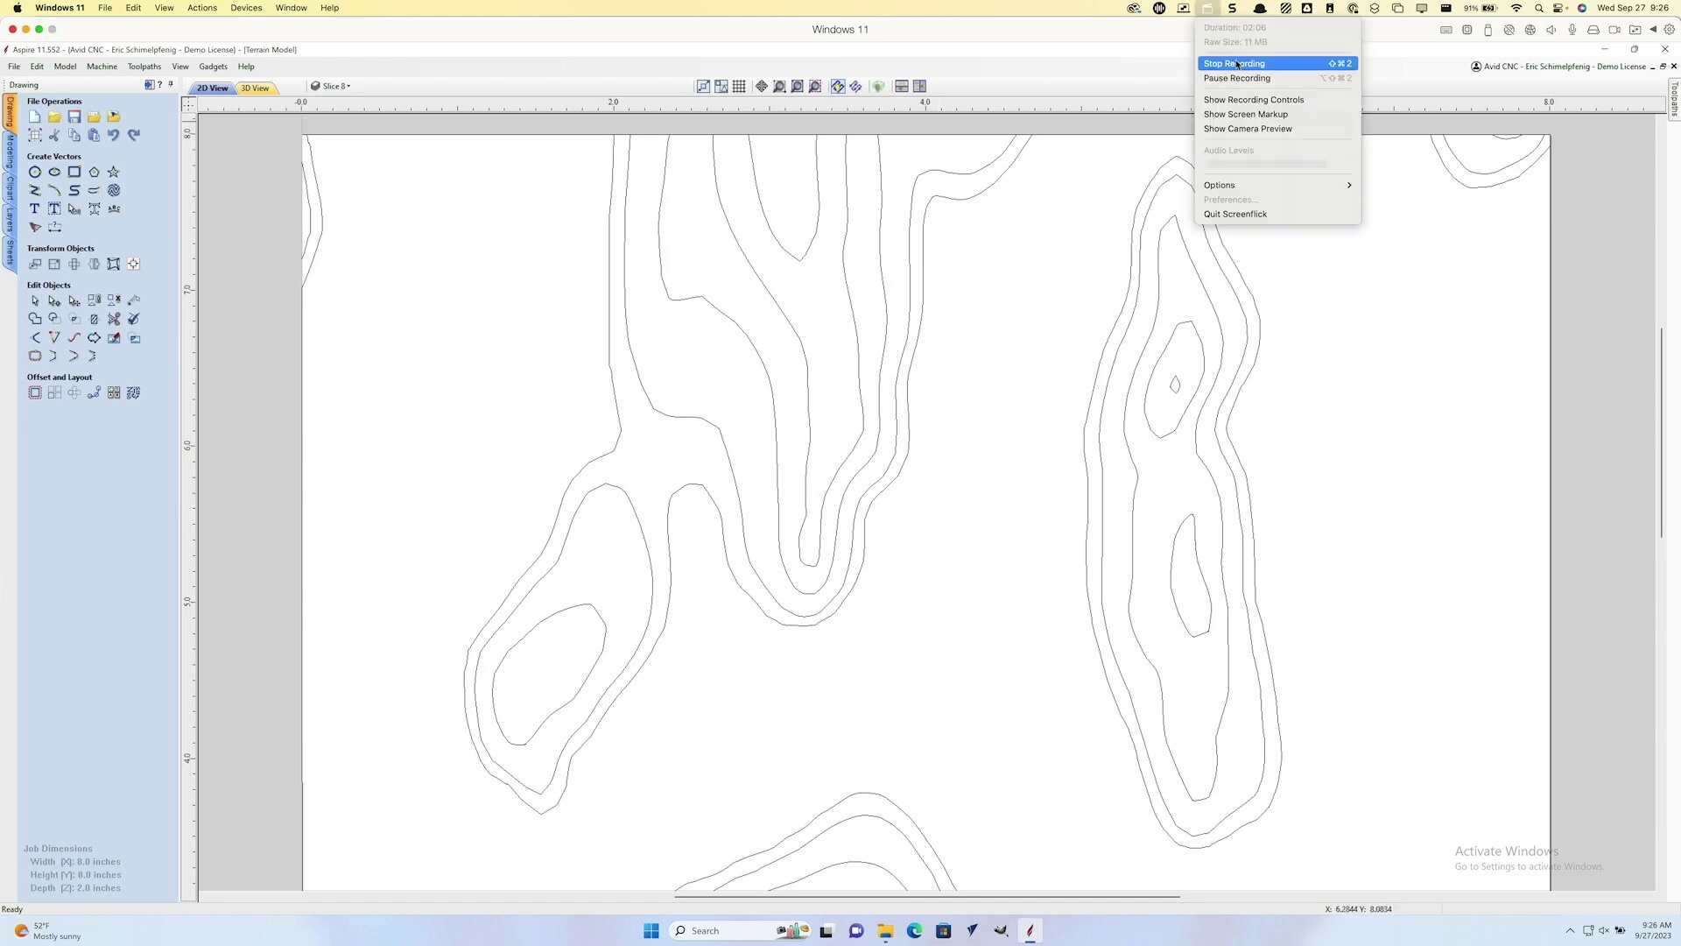
pyautogui.click(1234, 63)
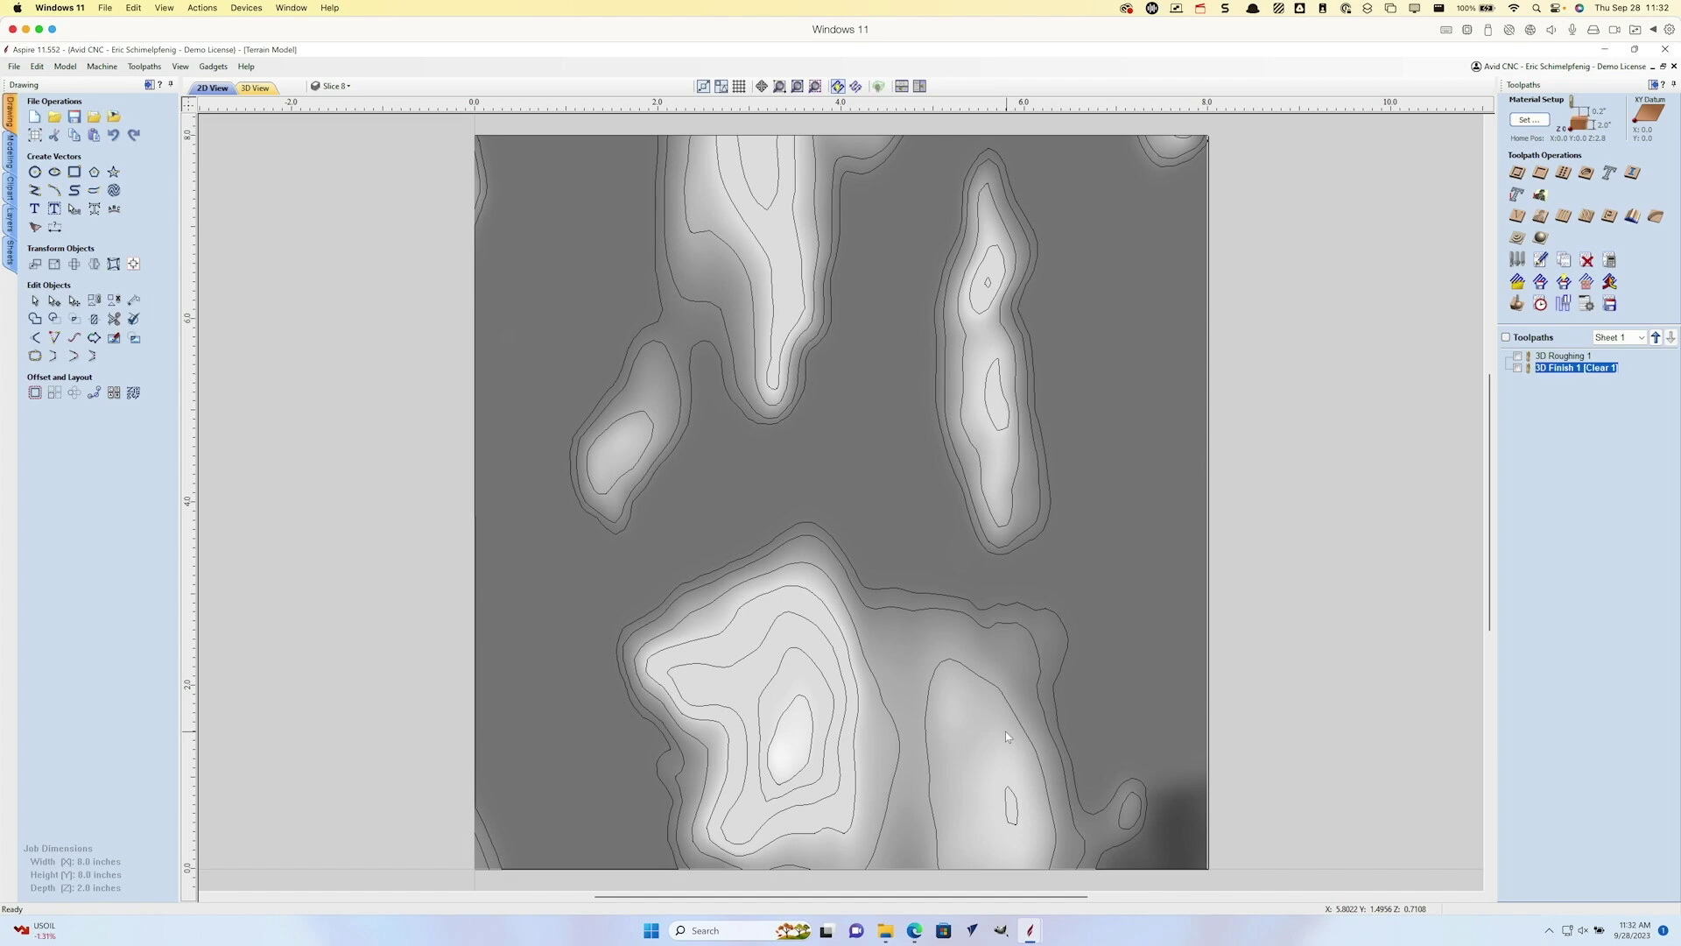
# Step: Switch to the Edge browser and read the Raster guide in the Laser First Cut Instructions on the Avid CNC support site
pyautogui.click(915, 935)
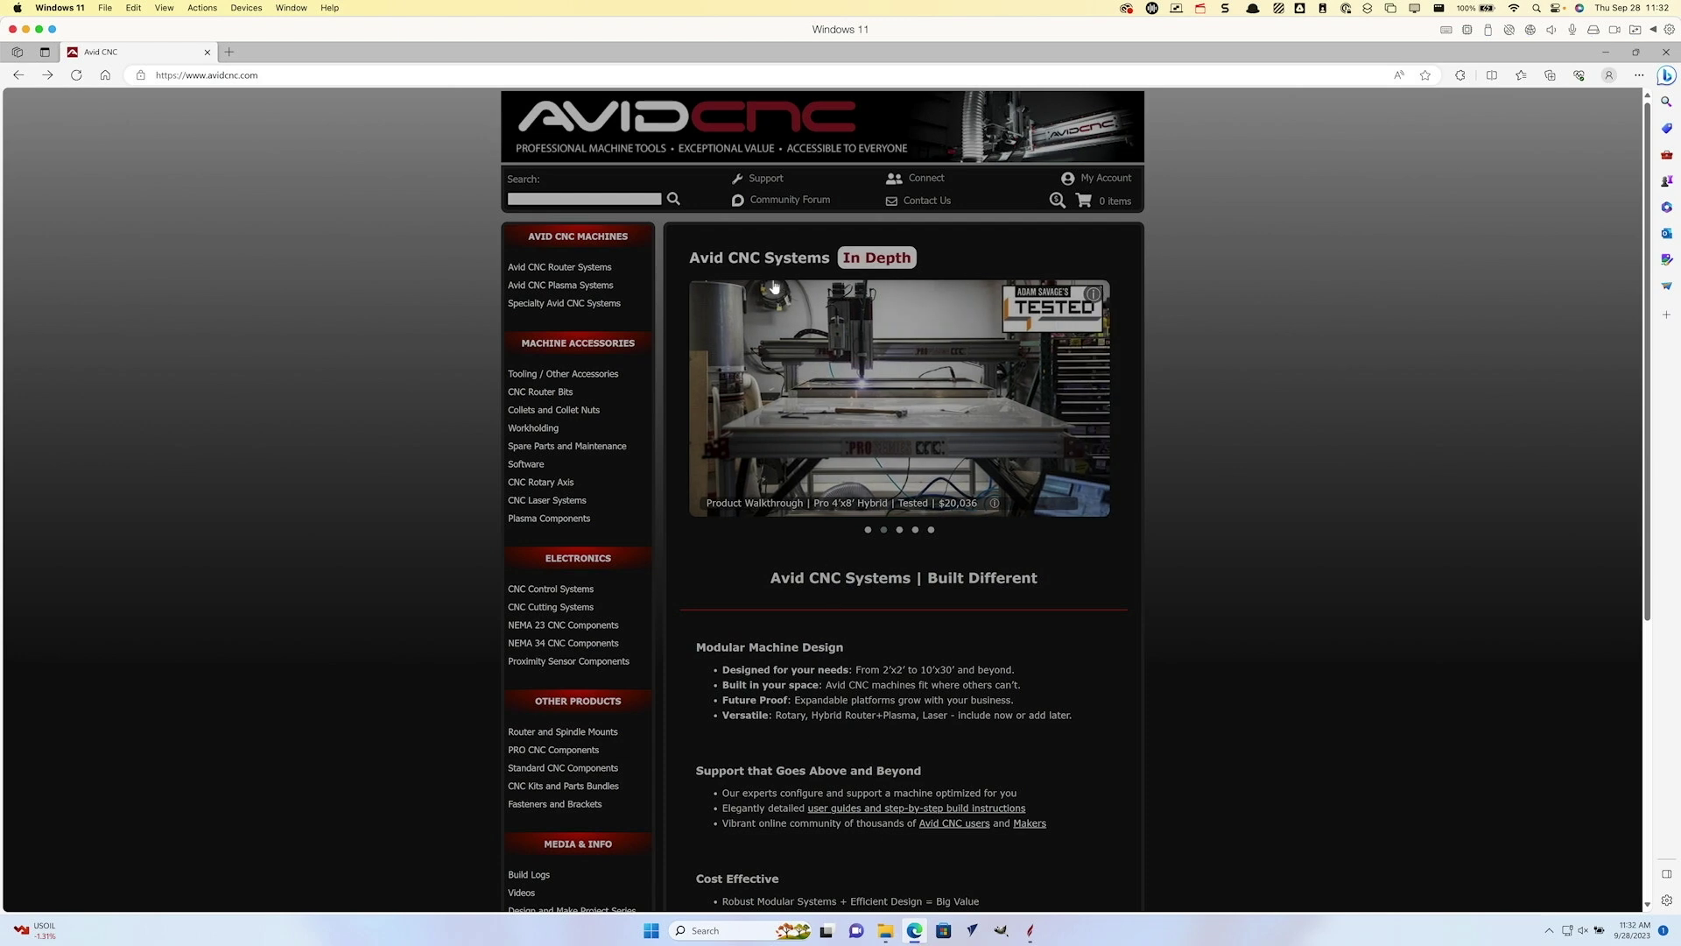
pyautogui.click(763, 180)
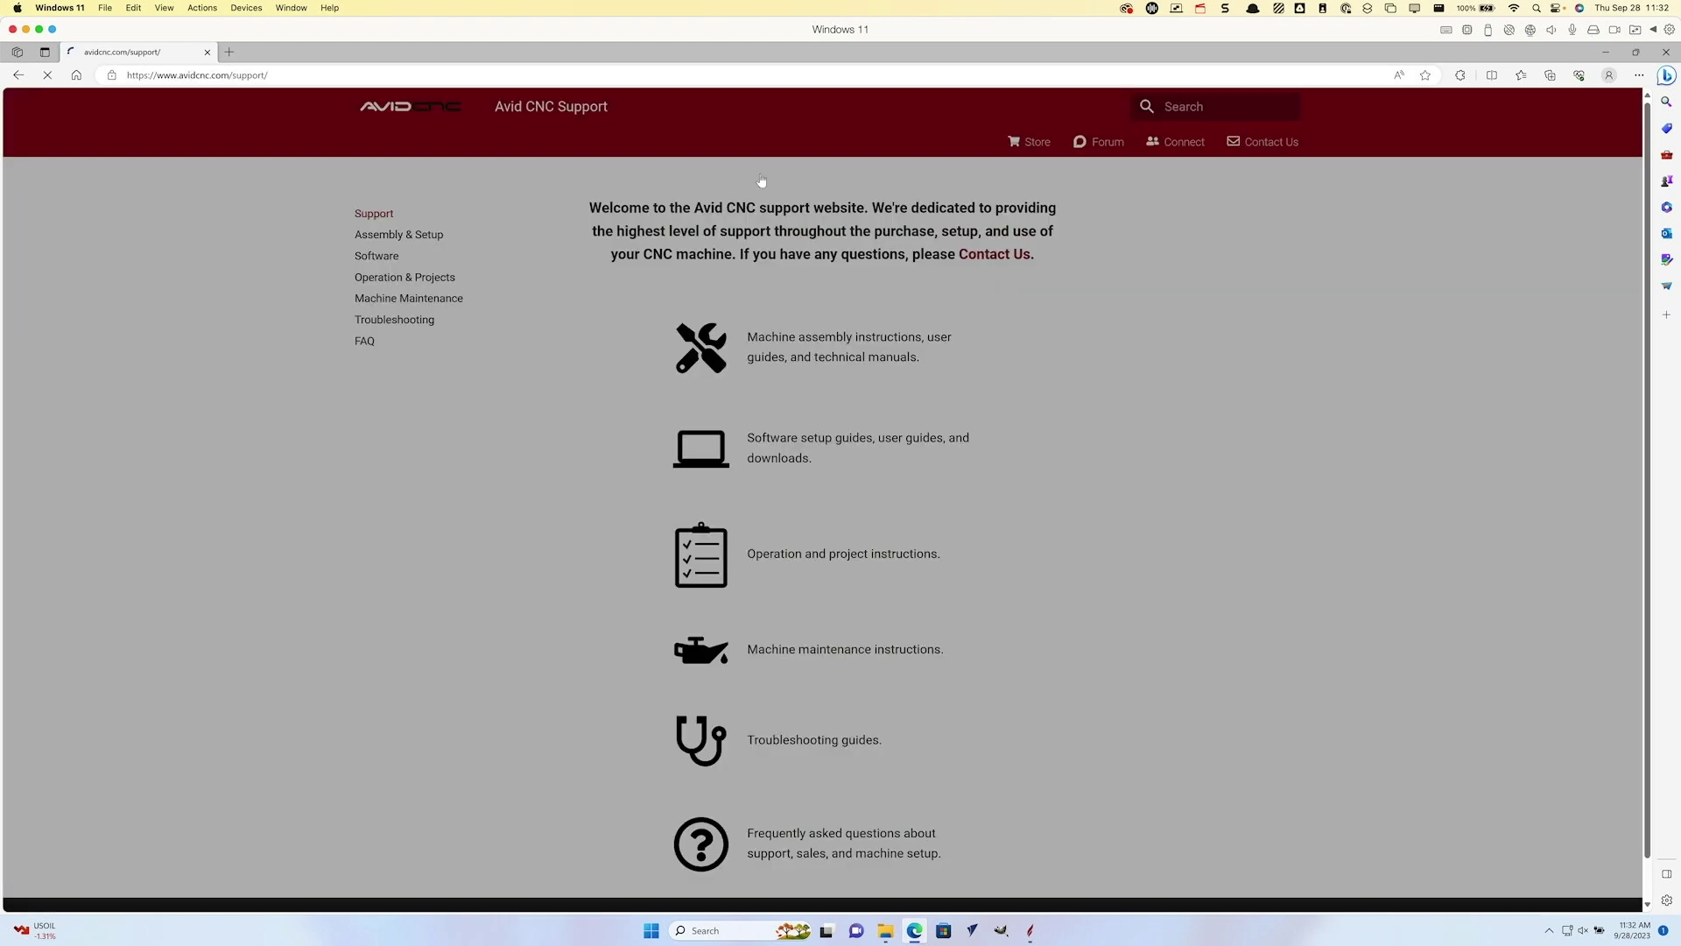
pyautogui.click(418, 278)
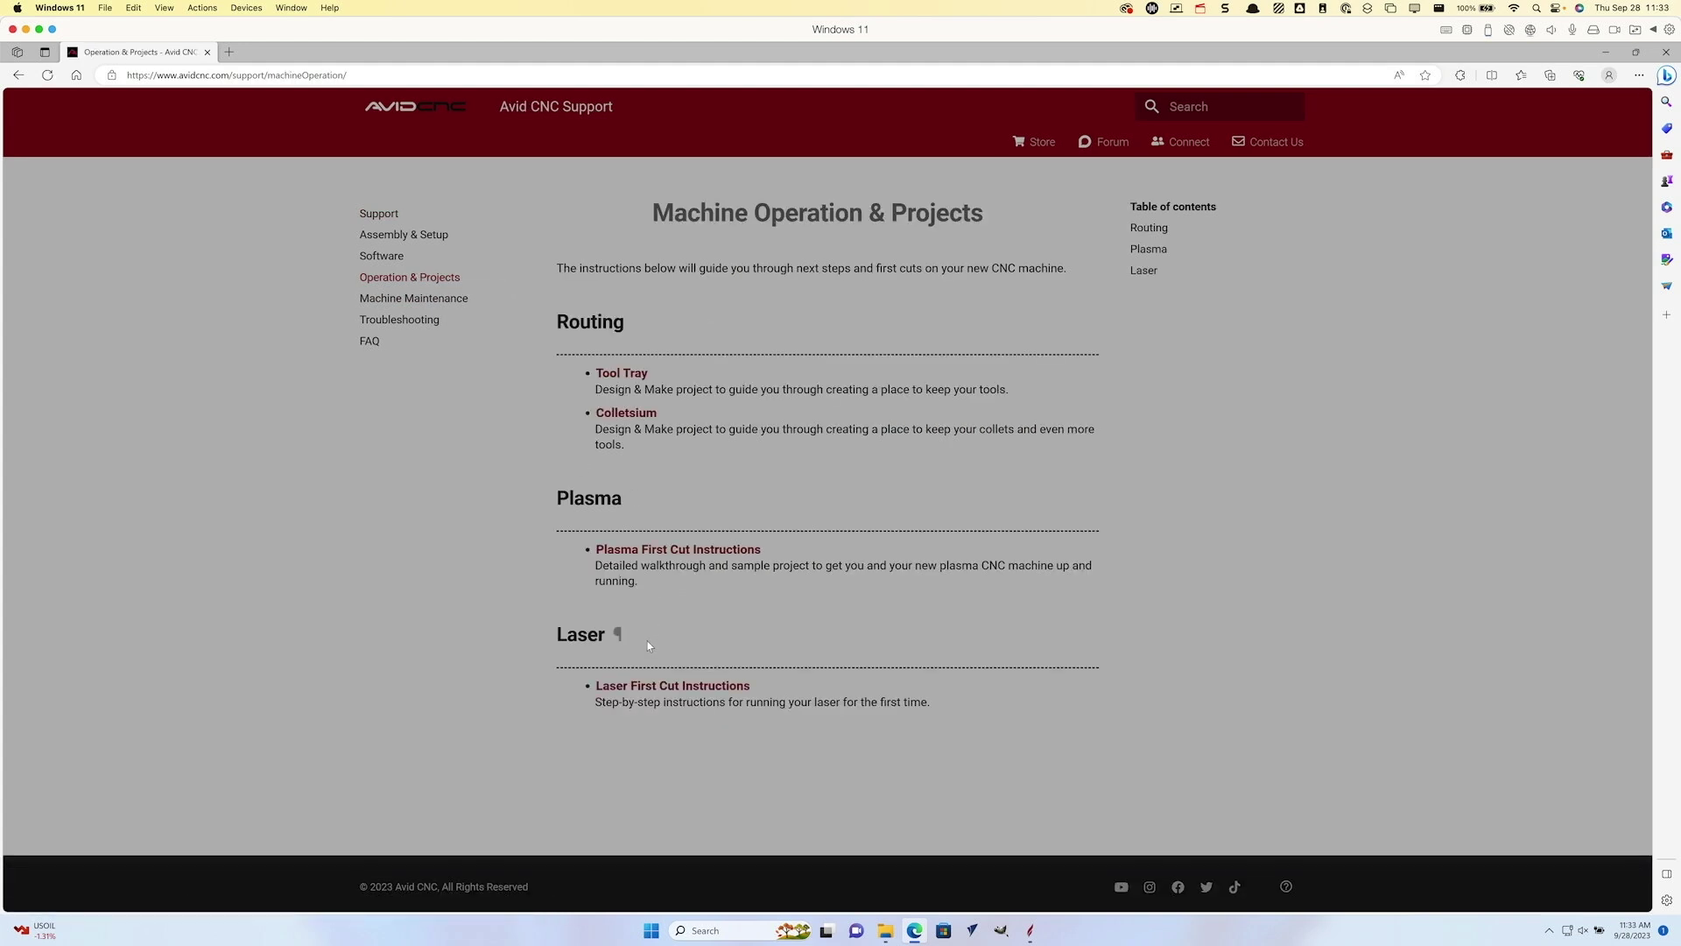
pyautogui.click(648, 687)
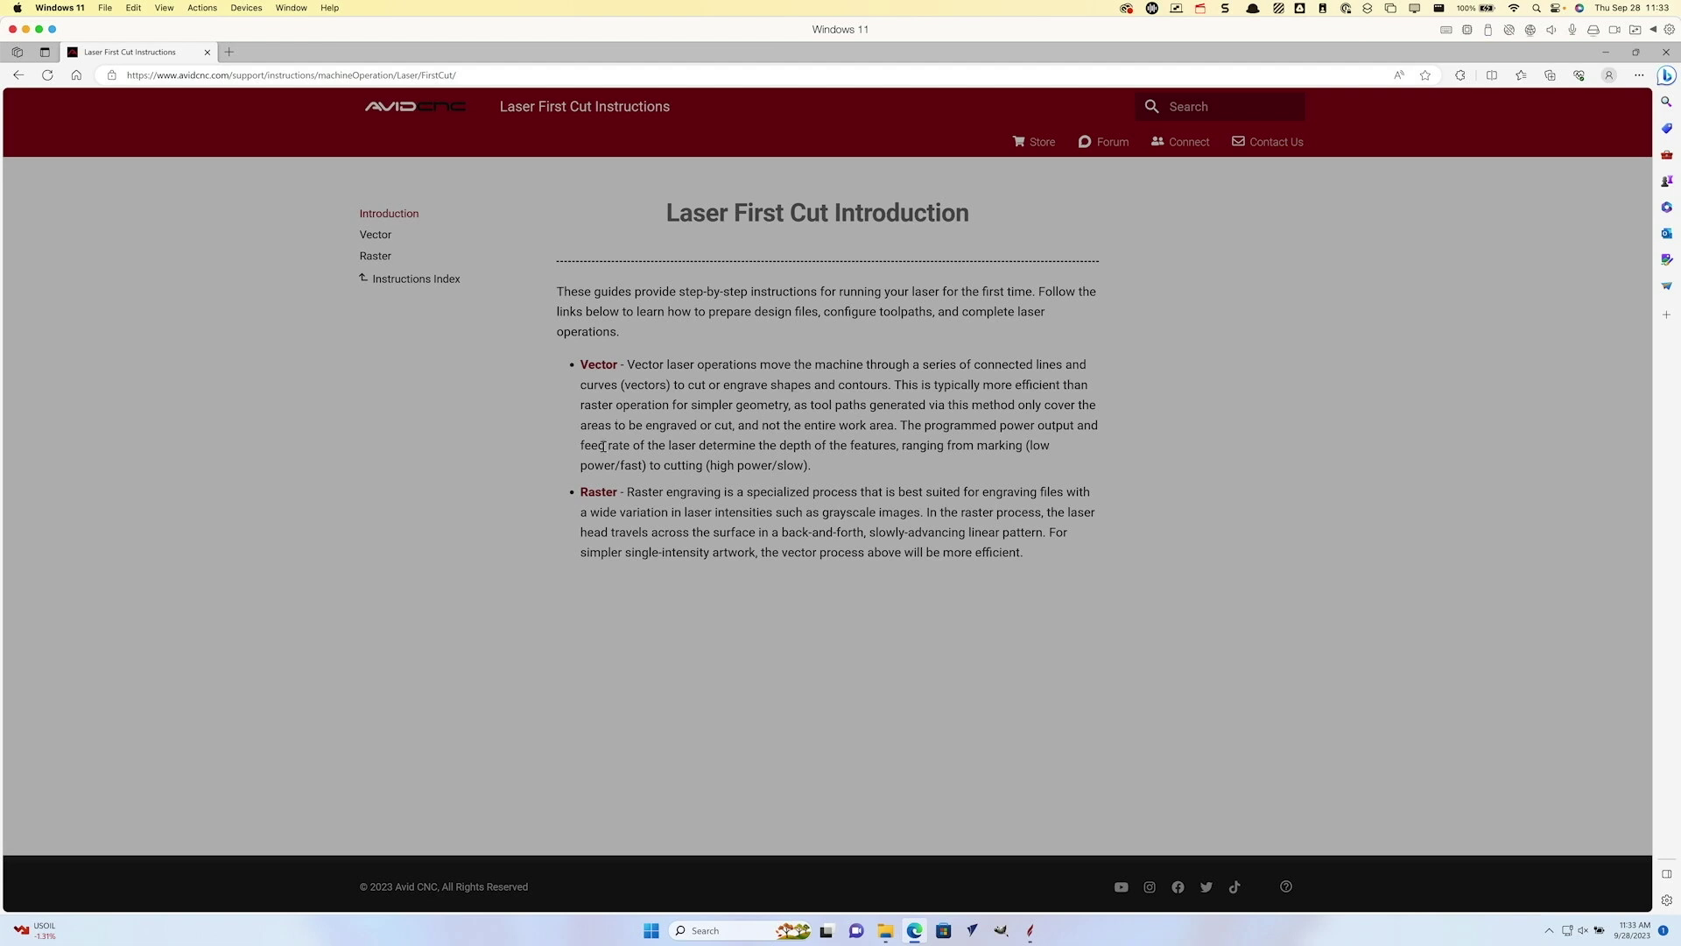
pyautogui.click(606, 494)
pyautogui.scroll(-3, 617, 527)
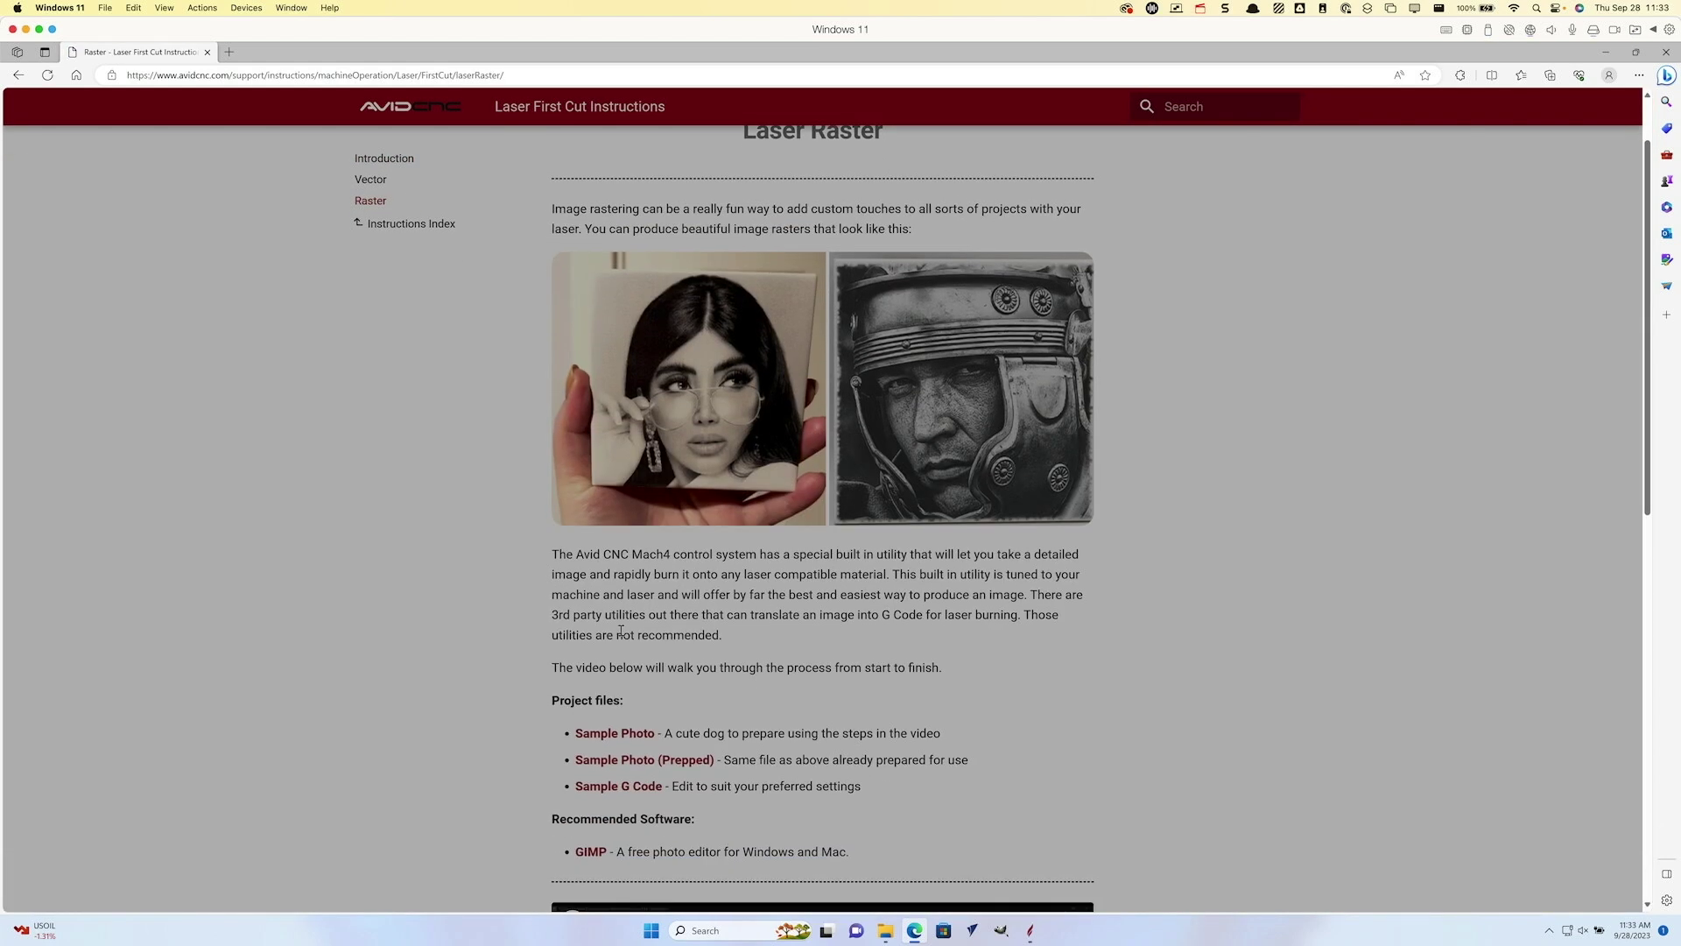
pyautogui.scroll(-1, 621, 630)
pyautogui.scroll(1, 621, 630)
pyautogui.scroll(-2, 623, 635)
pyautogui.scroll(-3, 623, 635)
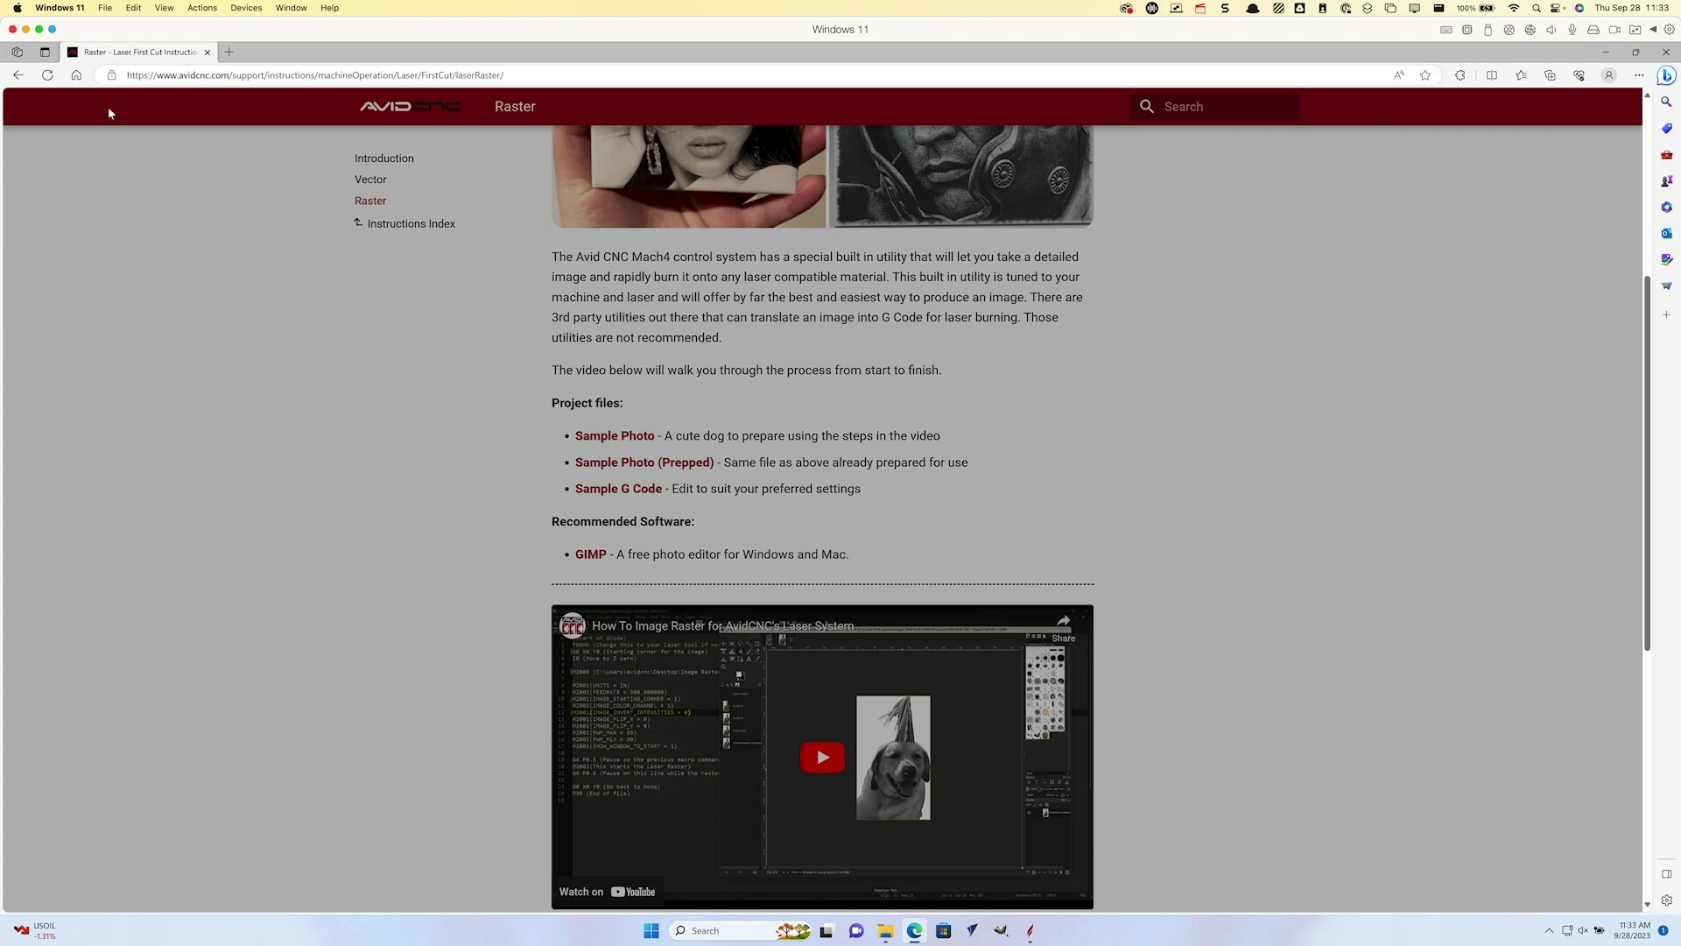
# Step: Return to the Laser First Cut Introduction and open the Vector guide to read it
pyautogui.click(18, 75)
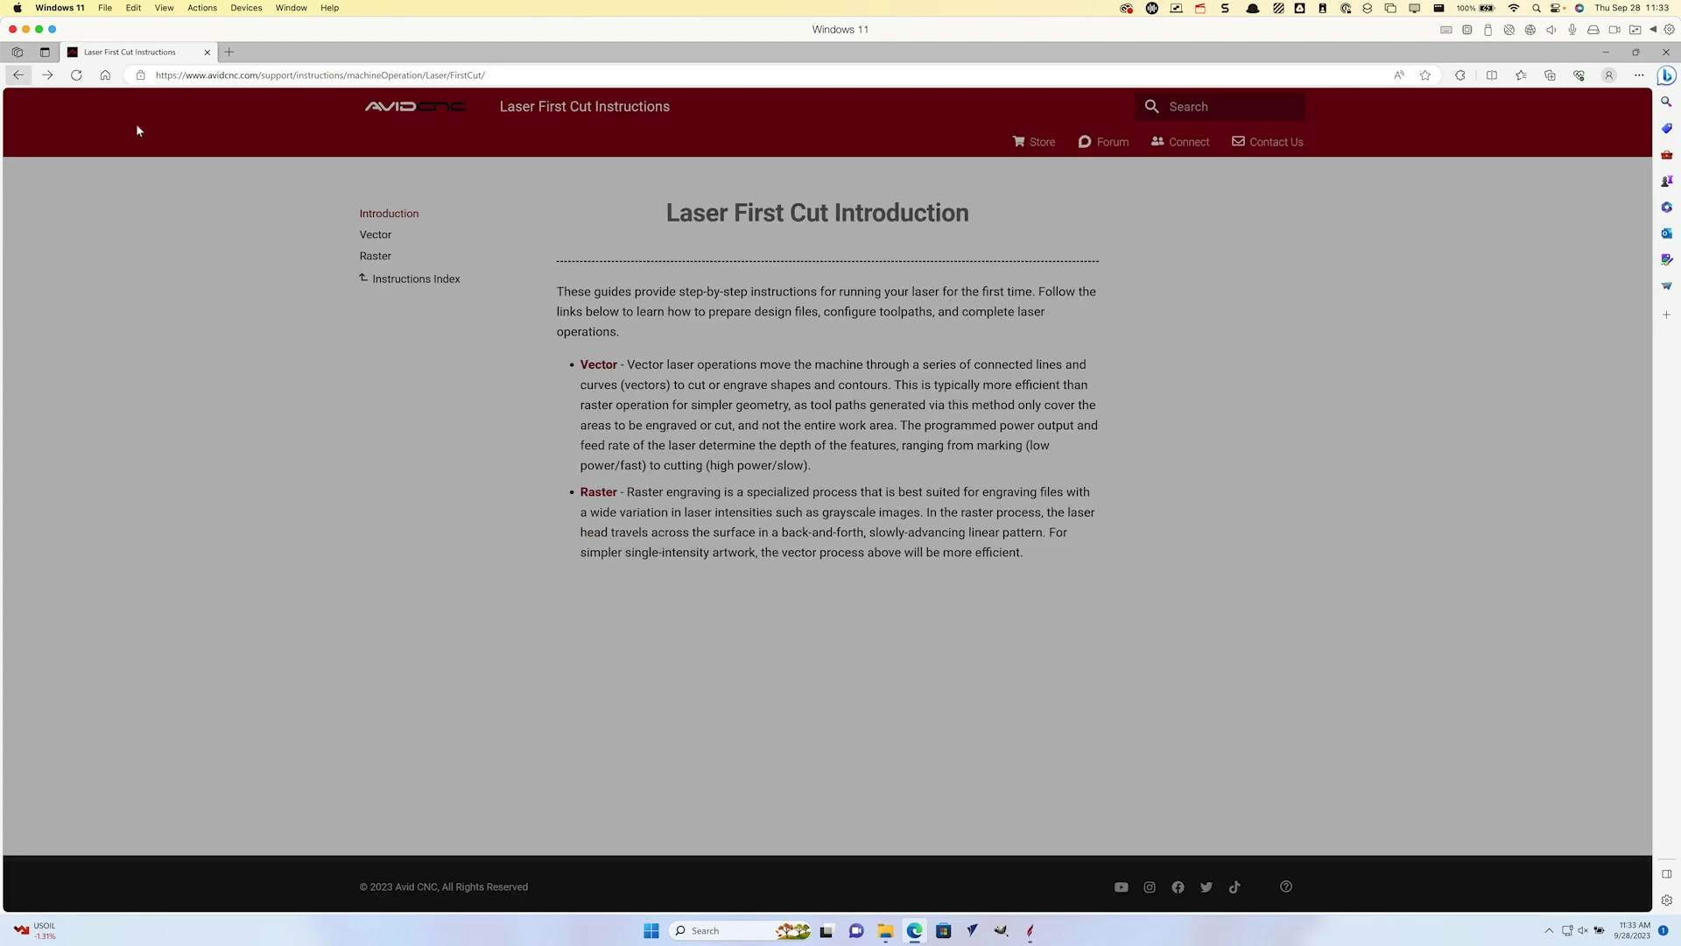
pyautogui.click(598, 366)
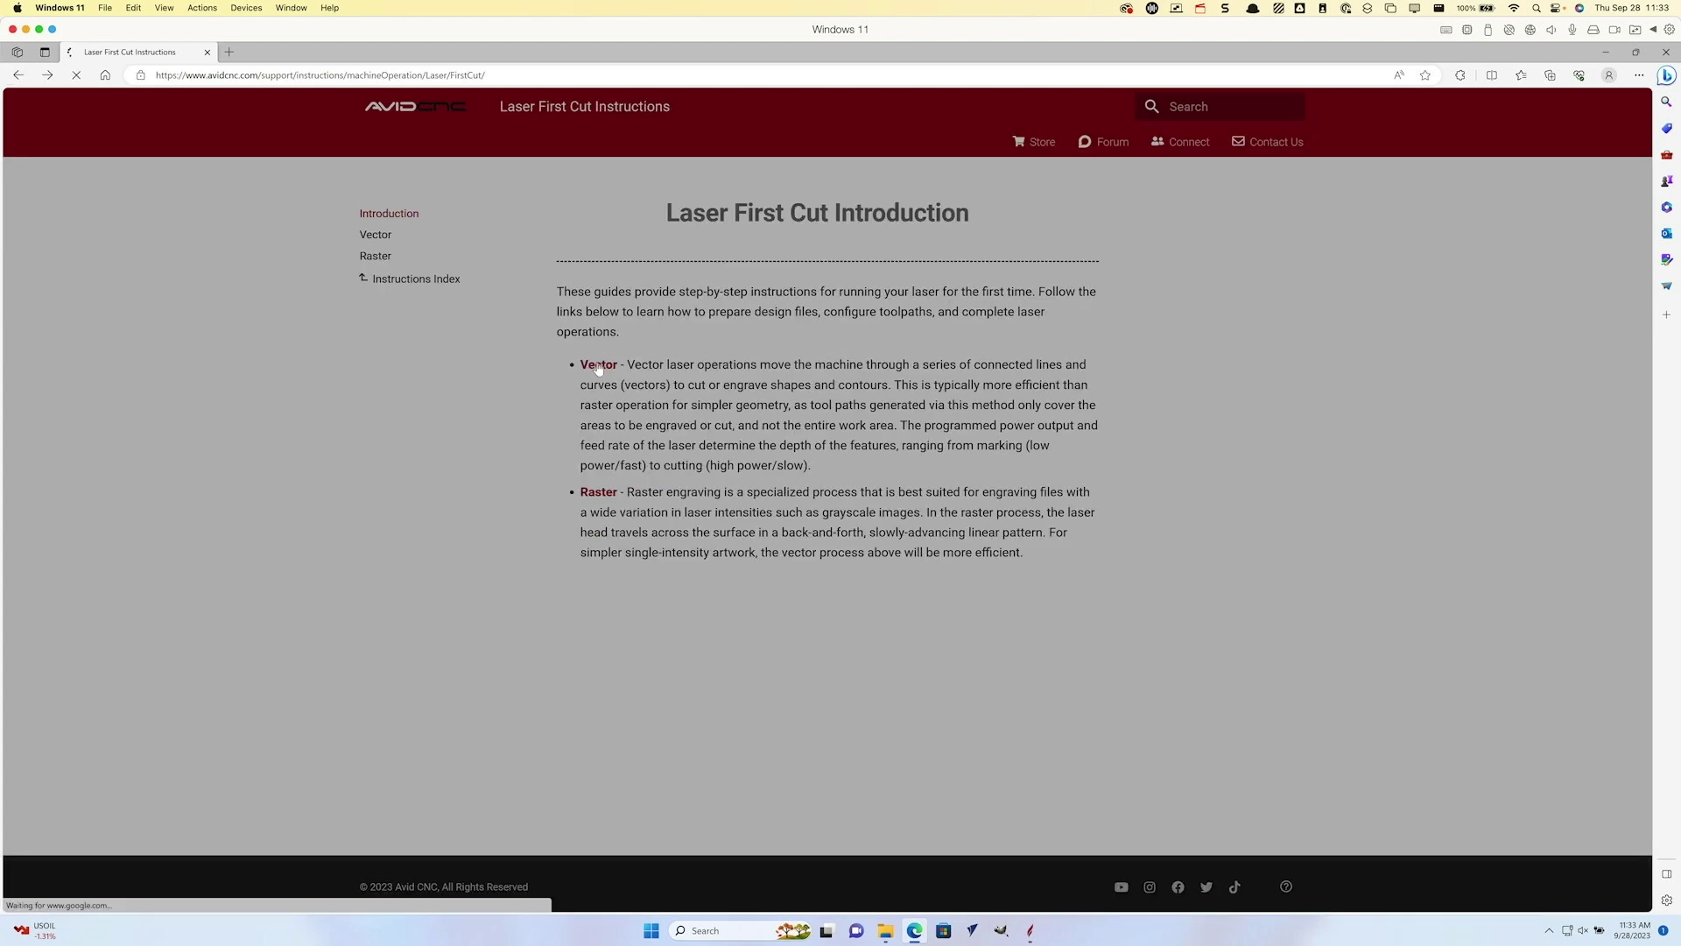
pyautogui.scroll(-3, 756, 405)
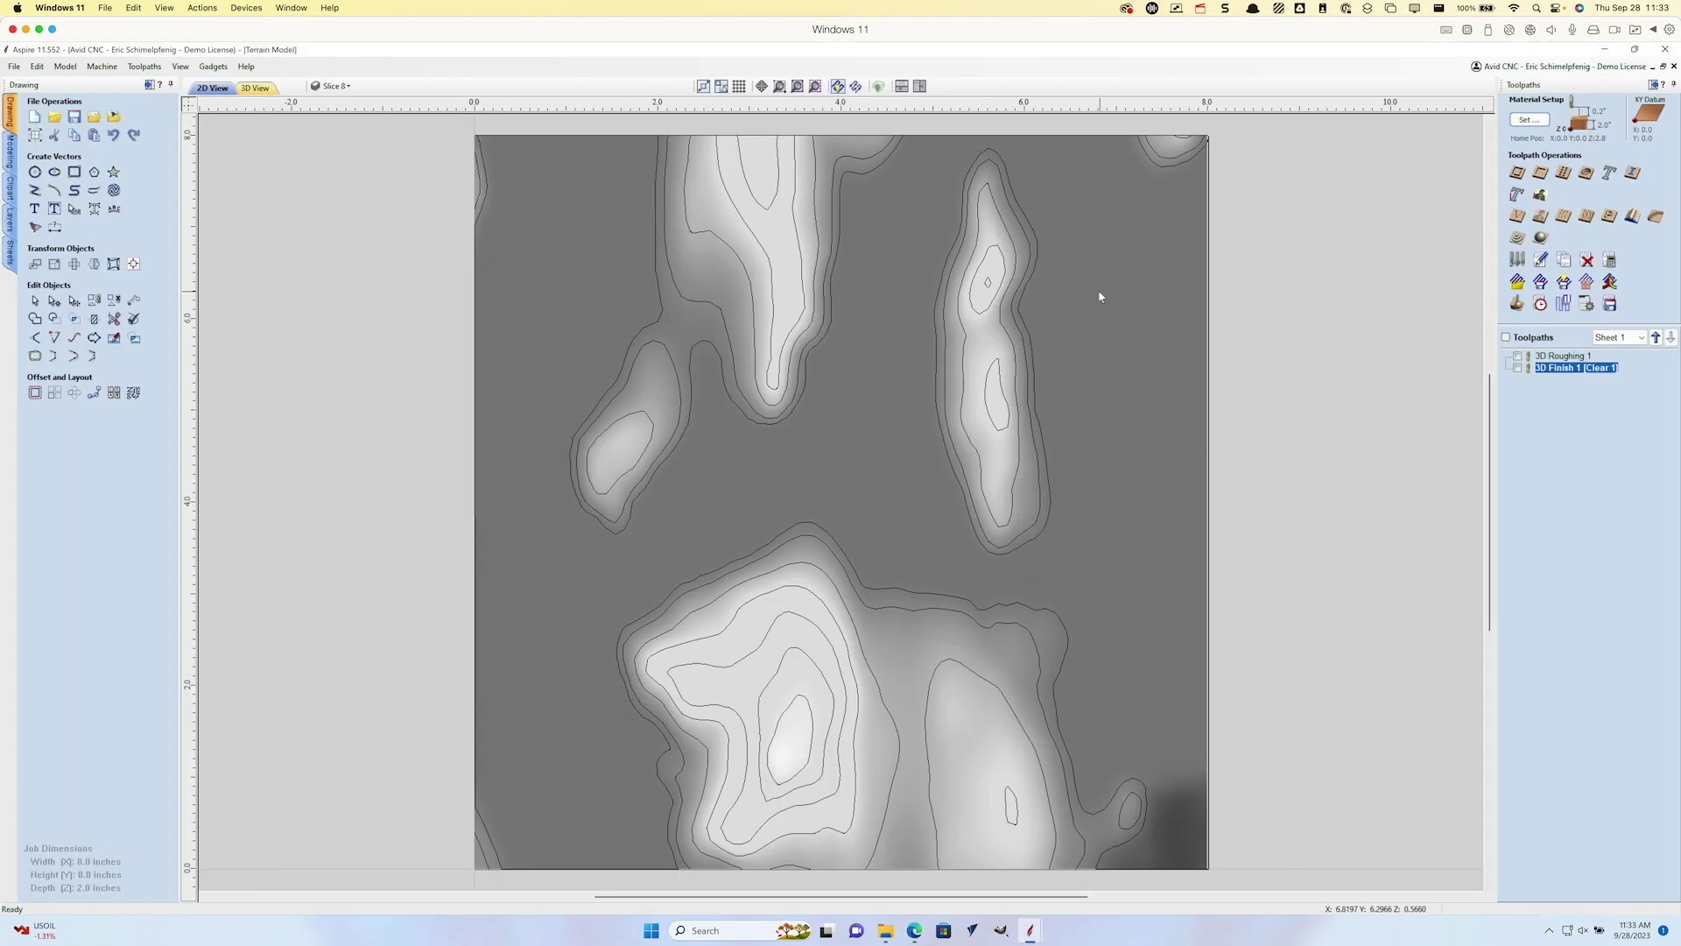
# Step: Switch back to Aspire, select the outline vectors enclosing the flat area around the terrain, and start a pocket toolpath on them
pyautogui.click(955, 254)
pyautogui.click(865, 176)
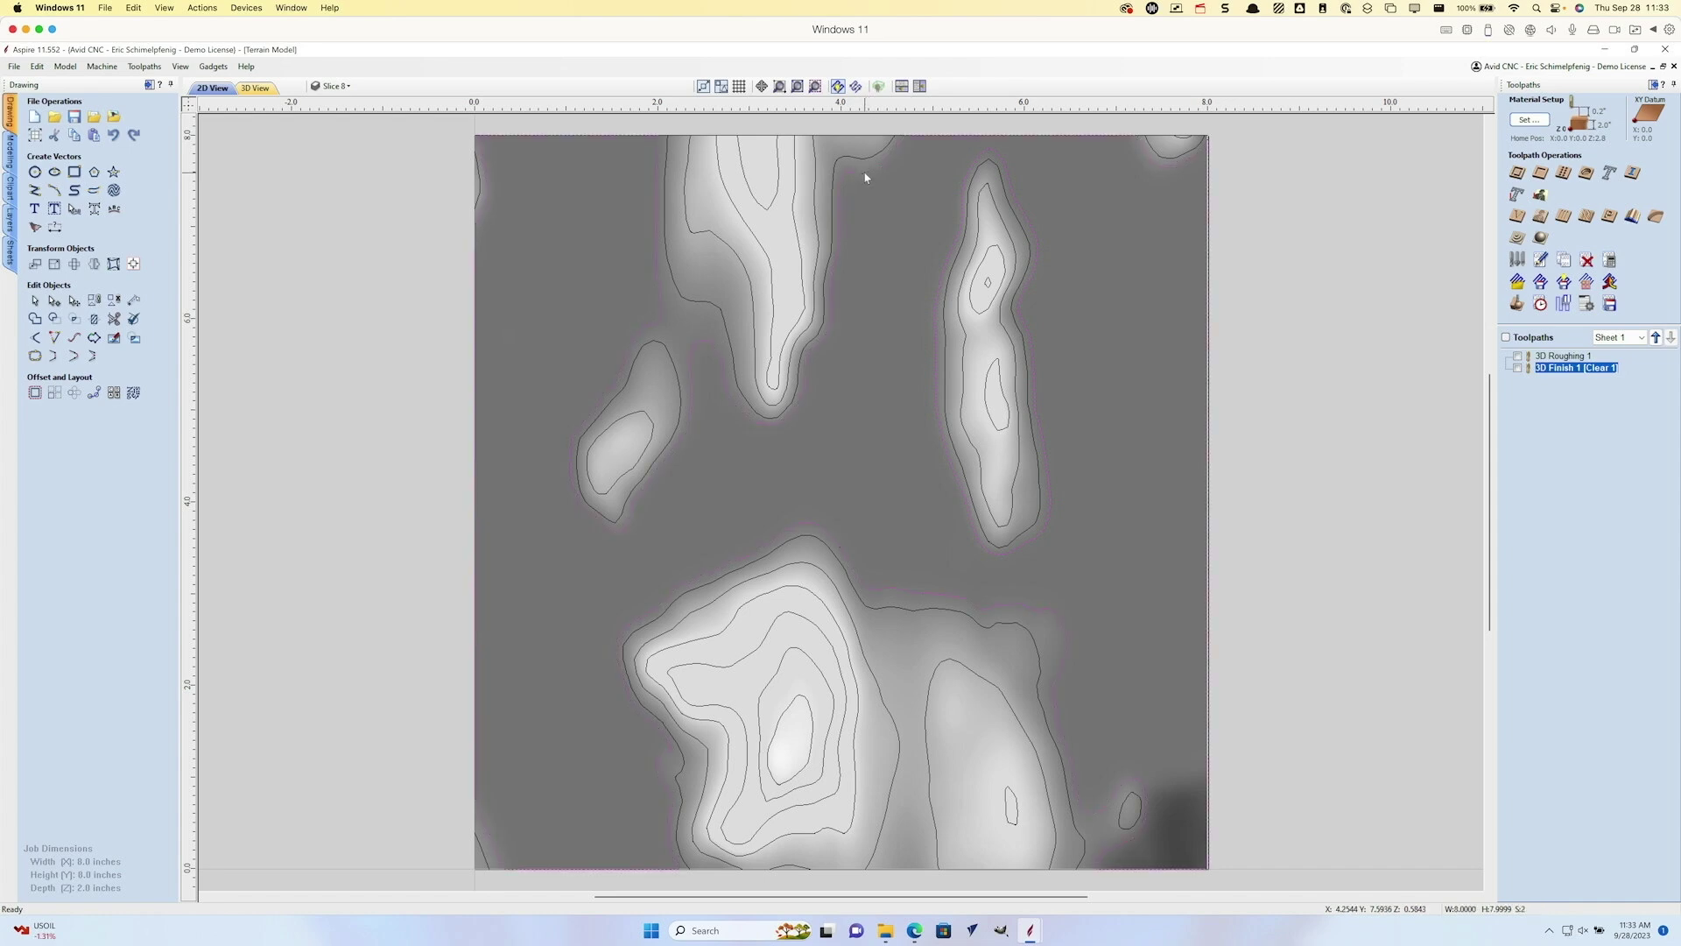
pyautogui.click(1540, 173)
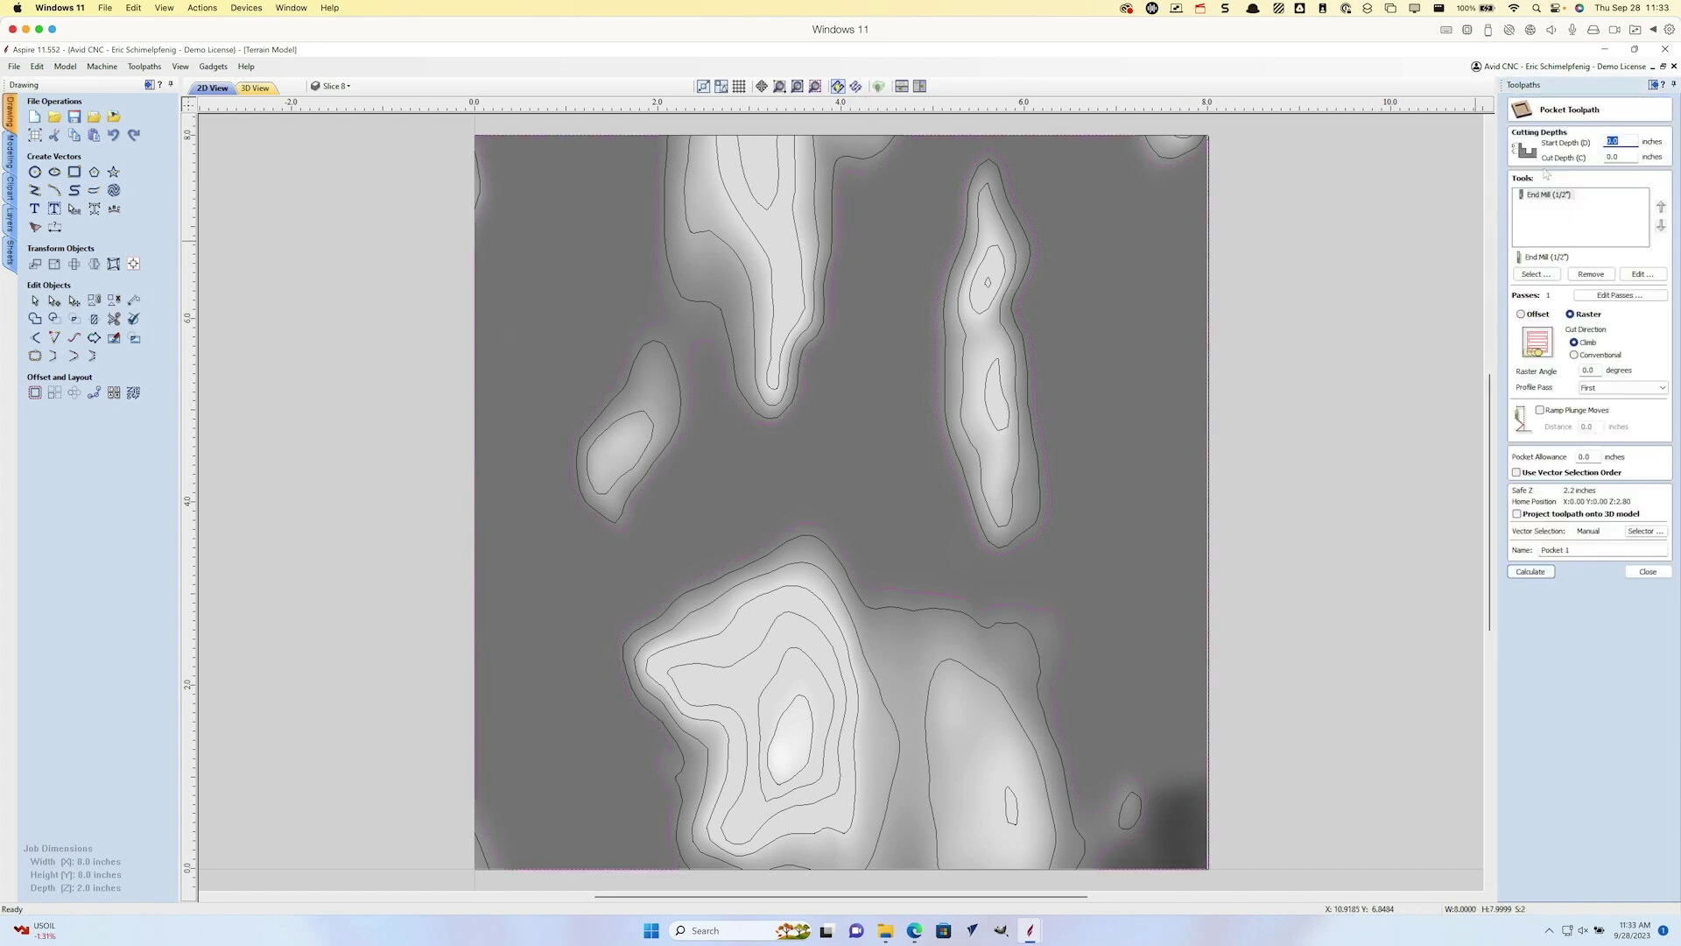
# Step: Review the 15 Watt Laser tool in the tool database and add it to the pocket toolpath
pyautogui.click(1555, 276)
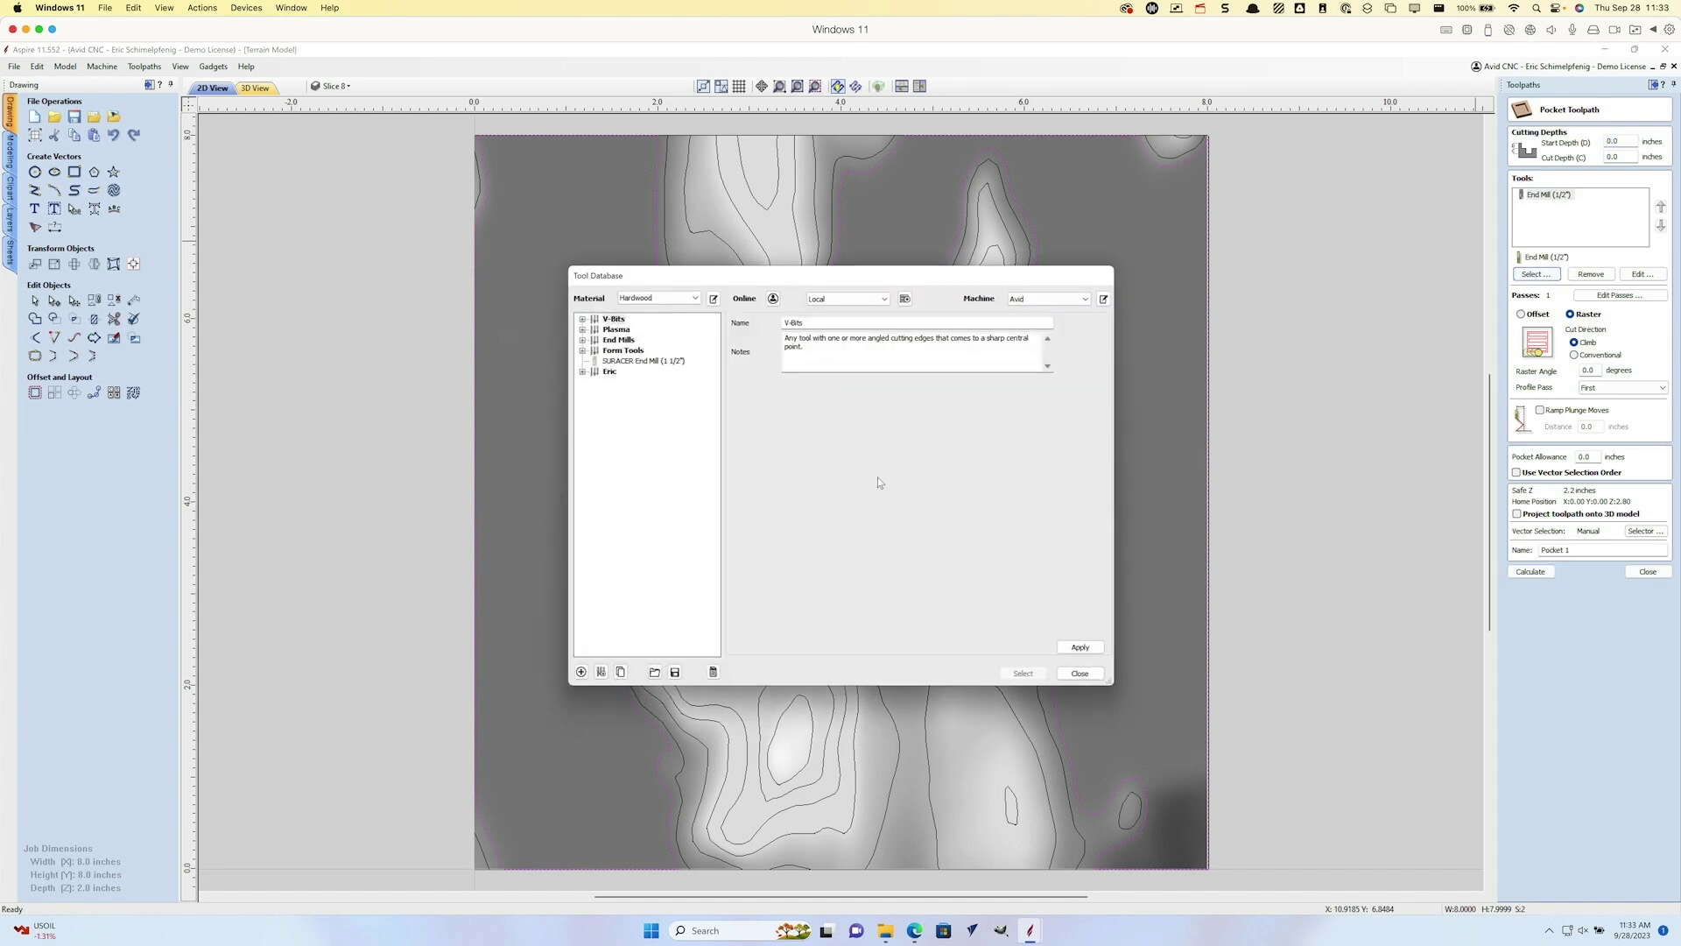
pyautogui.click(582, 372)
pyautogui.click(638, 392)
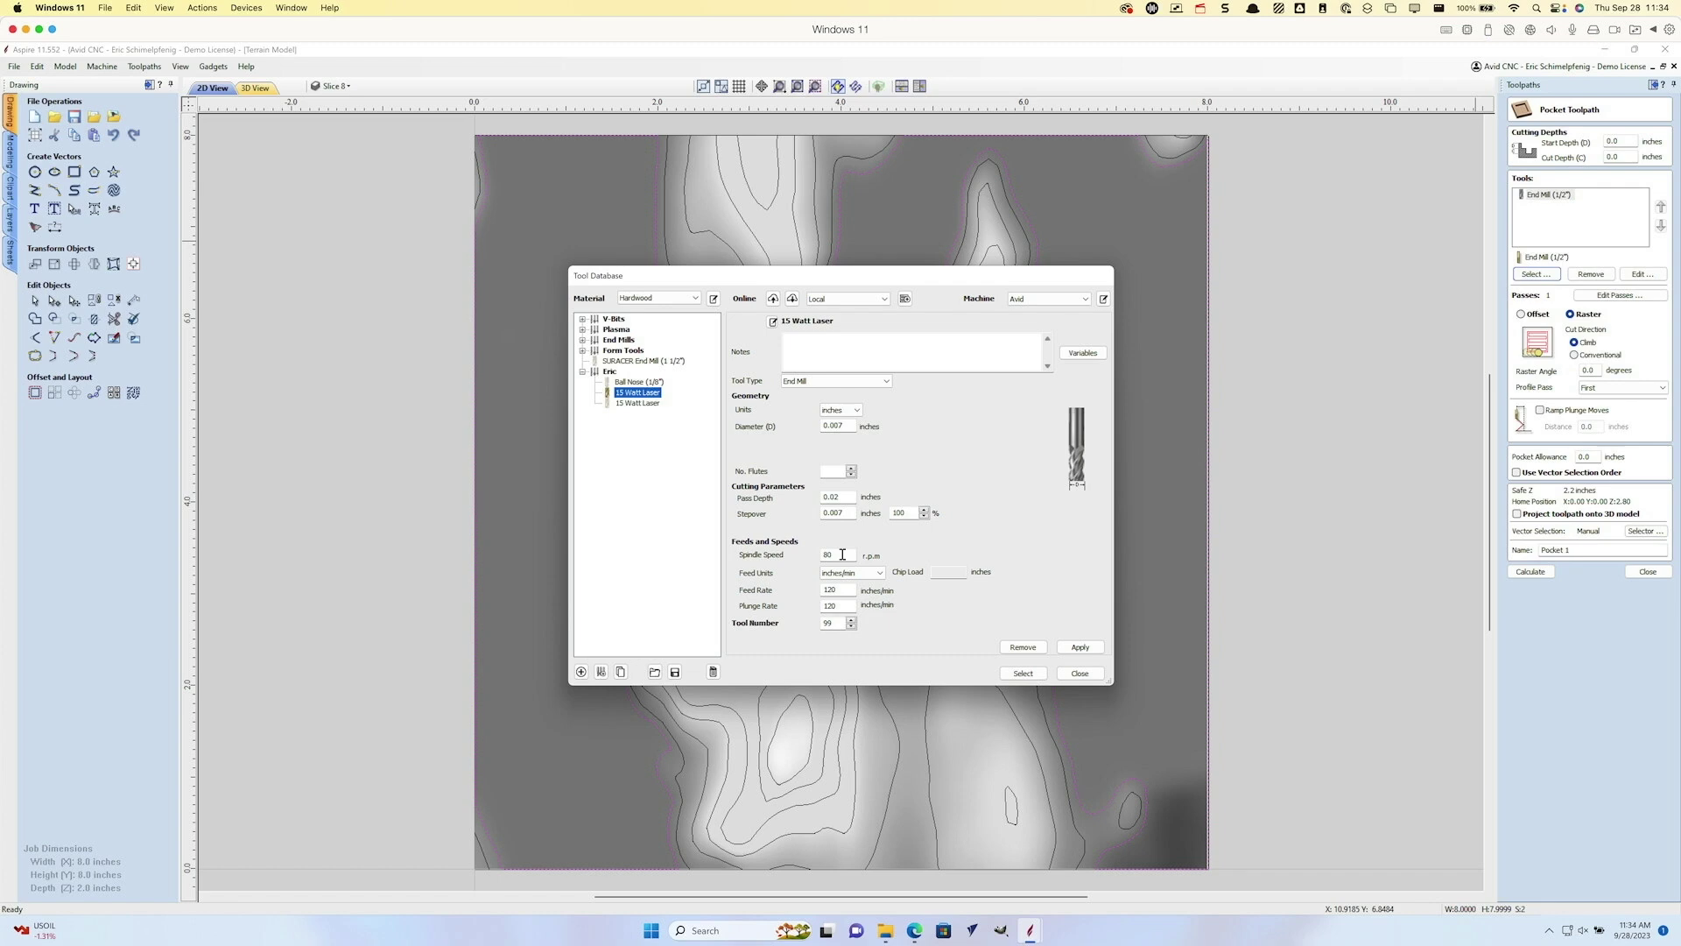
pyautogui.doubleClick(831, 623)
pyautogui.click(1022, 672)
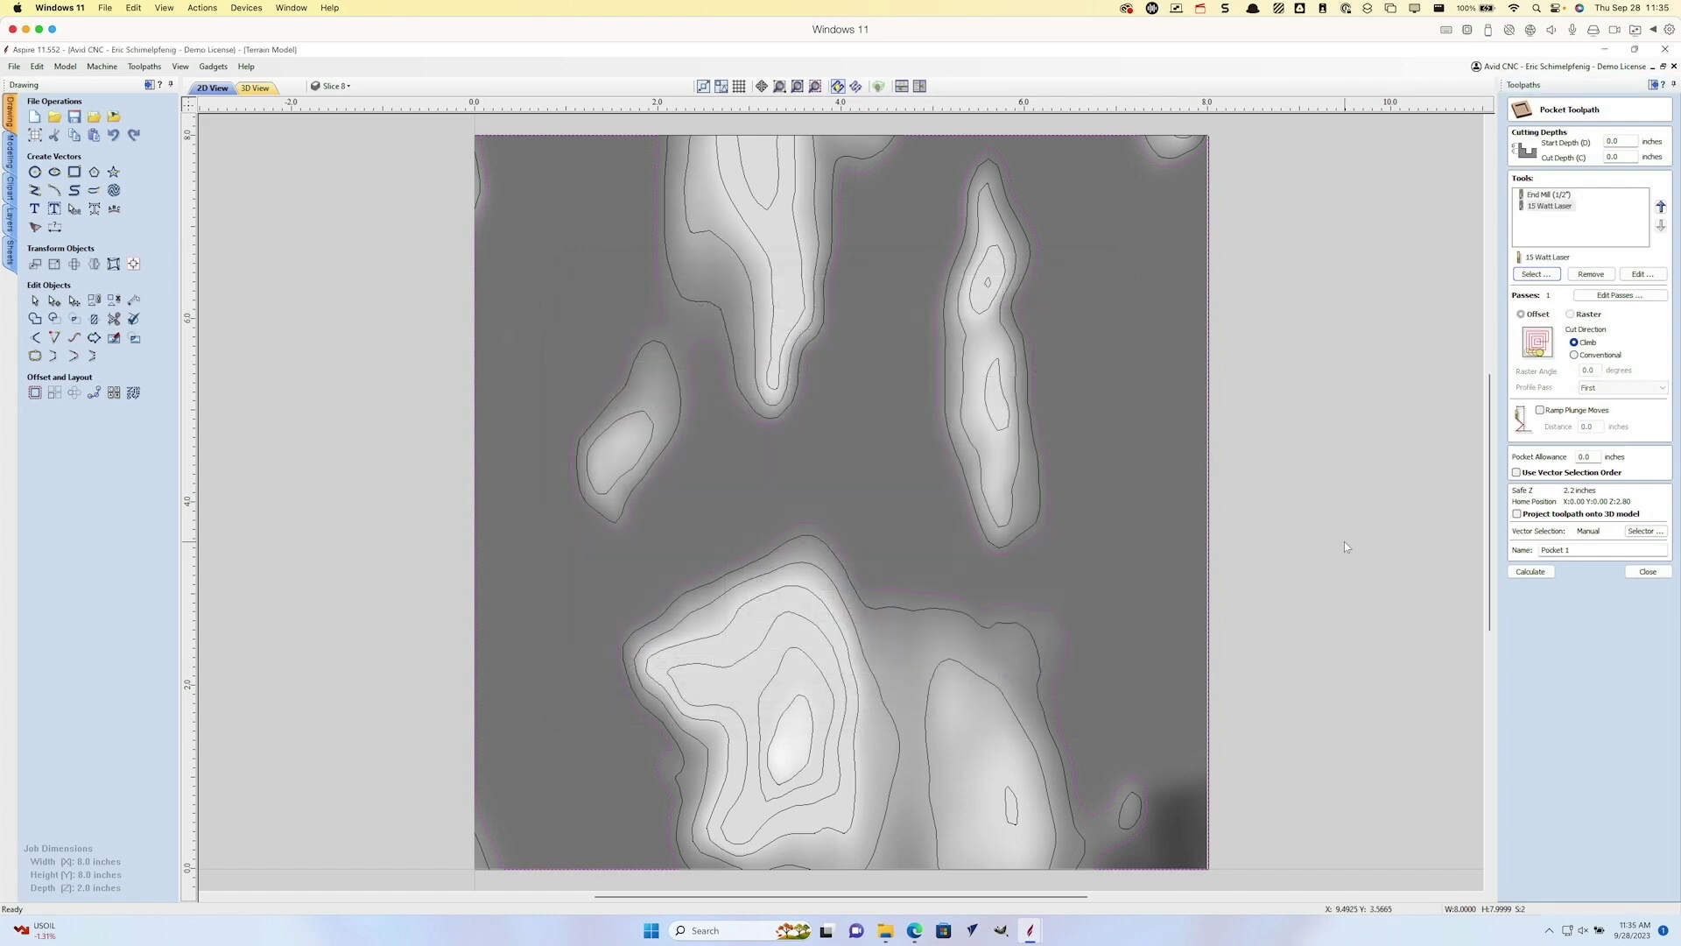
# Step: Calculate the pocket toolpath, review the End Mill (1/2") settings, and remove that tool from the pocket's tool list
pyautogui.click(1531, 571)
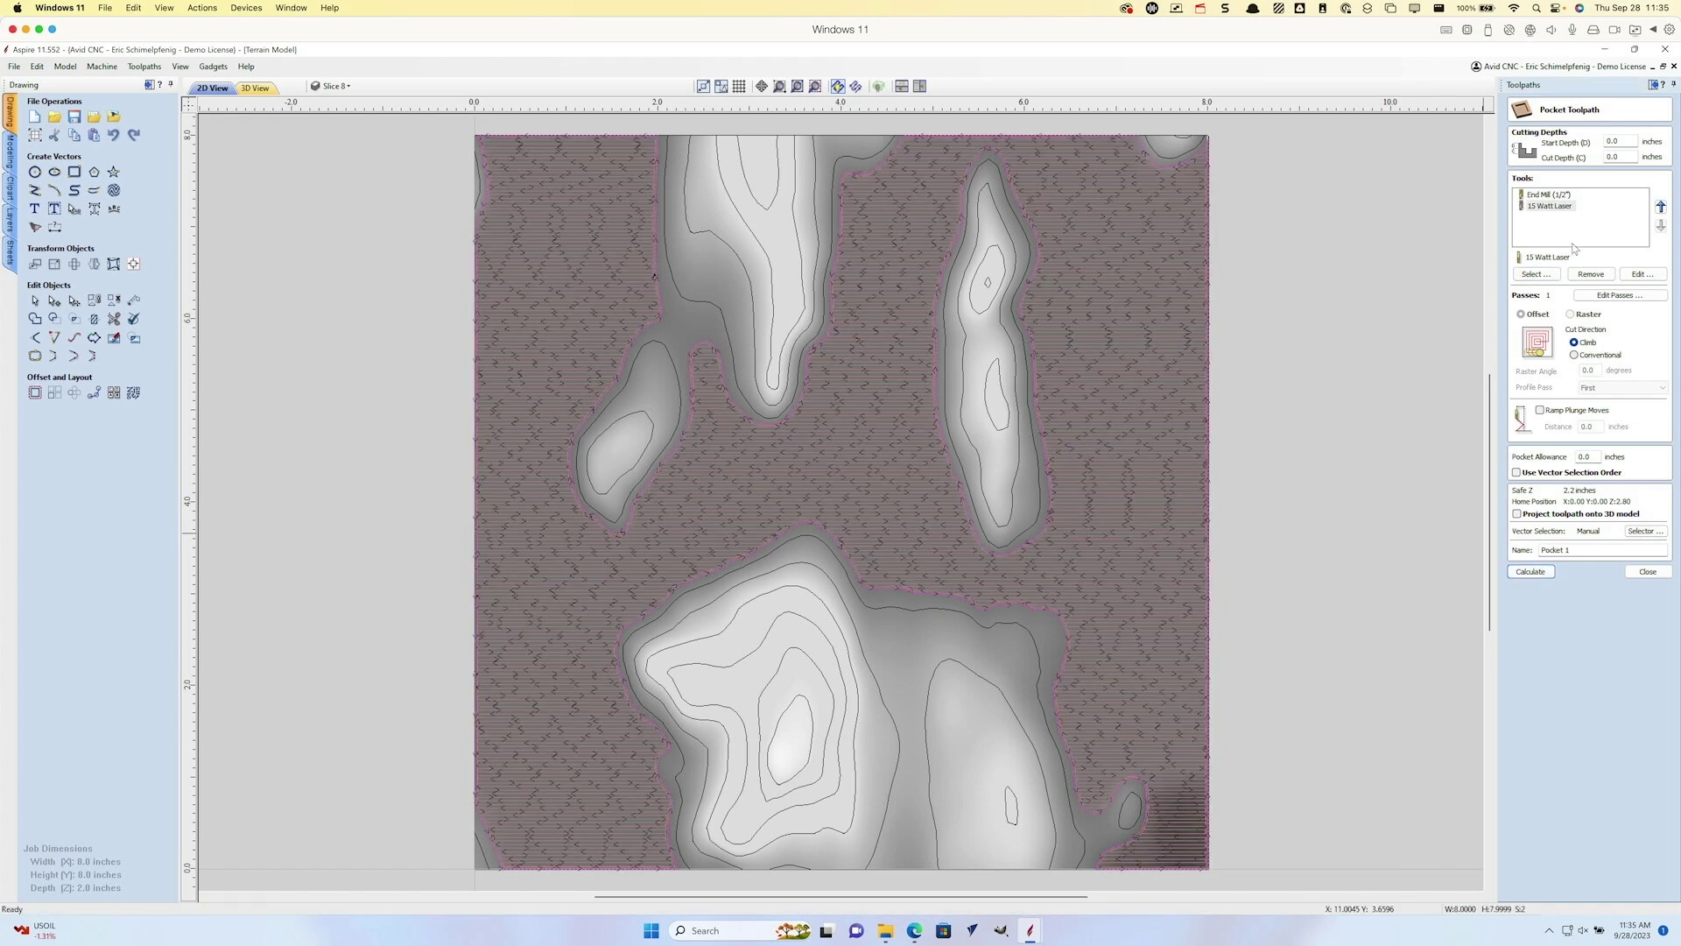
pyautogui.click(1564, 196)
pyautogui.click(1638, 274)
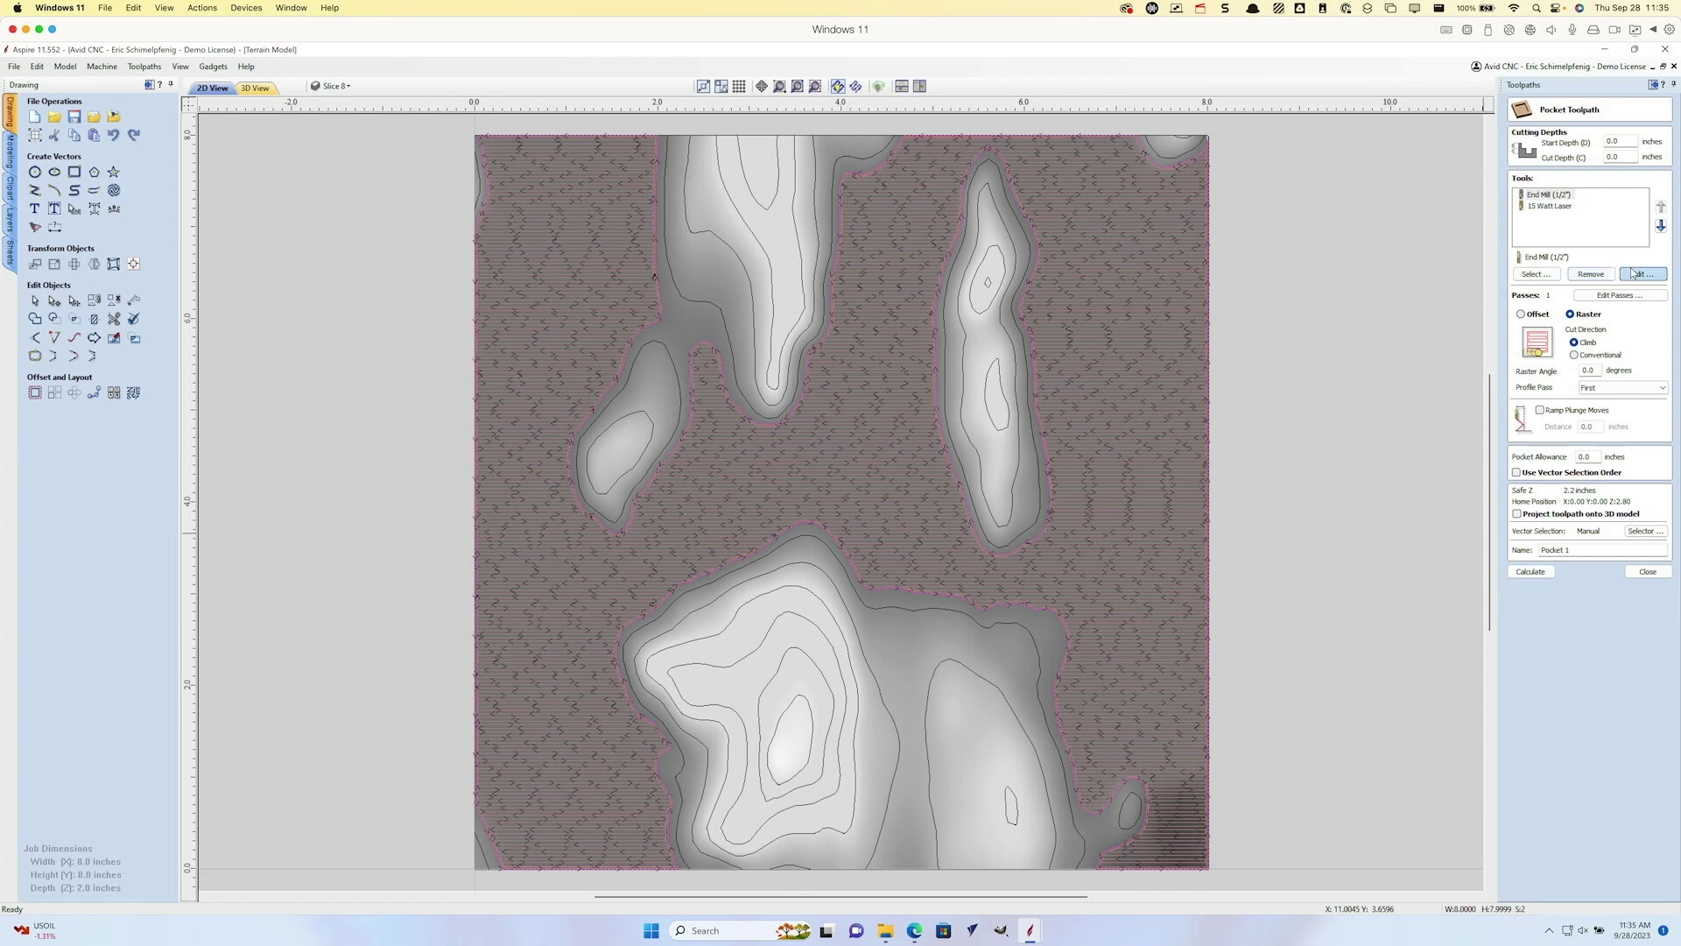
pyautogui.click(944, 660)
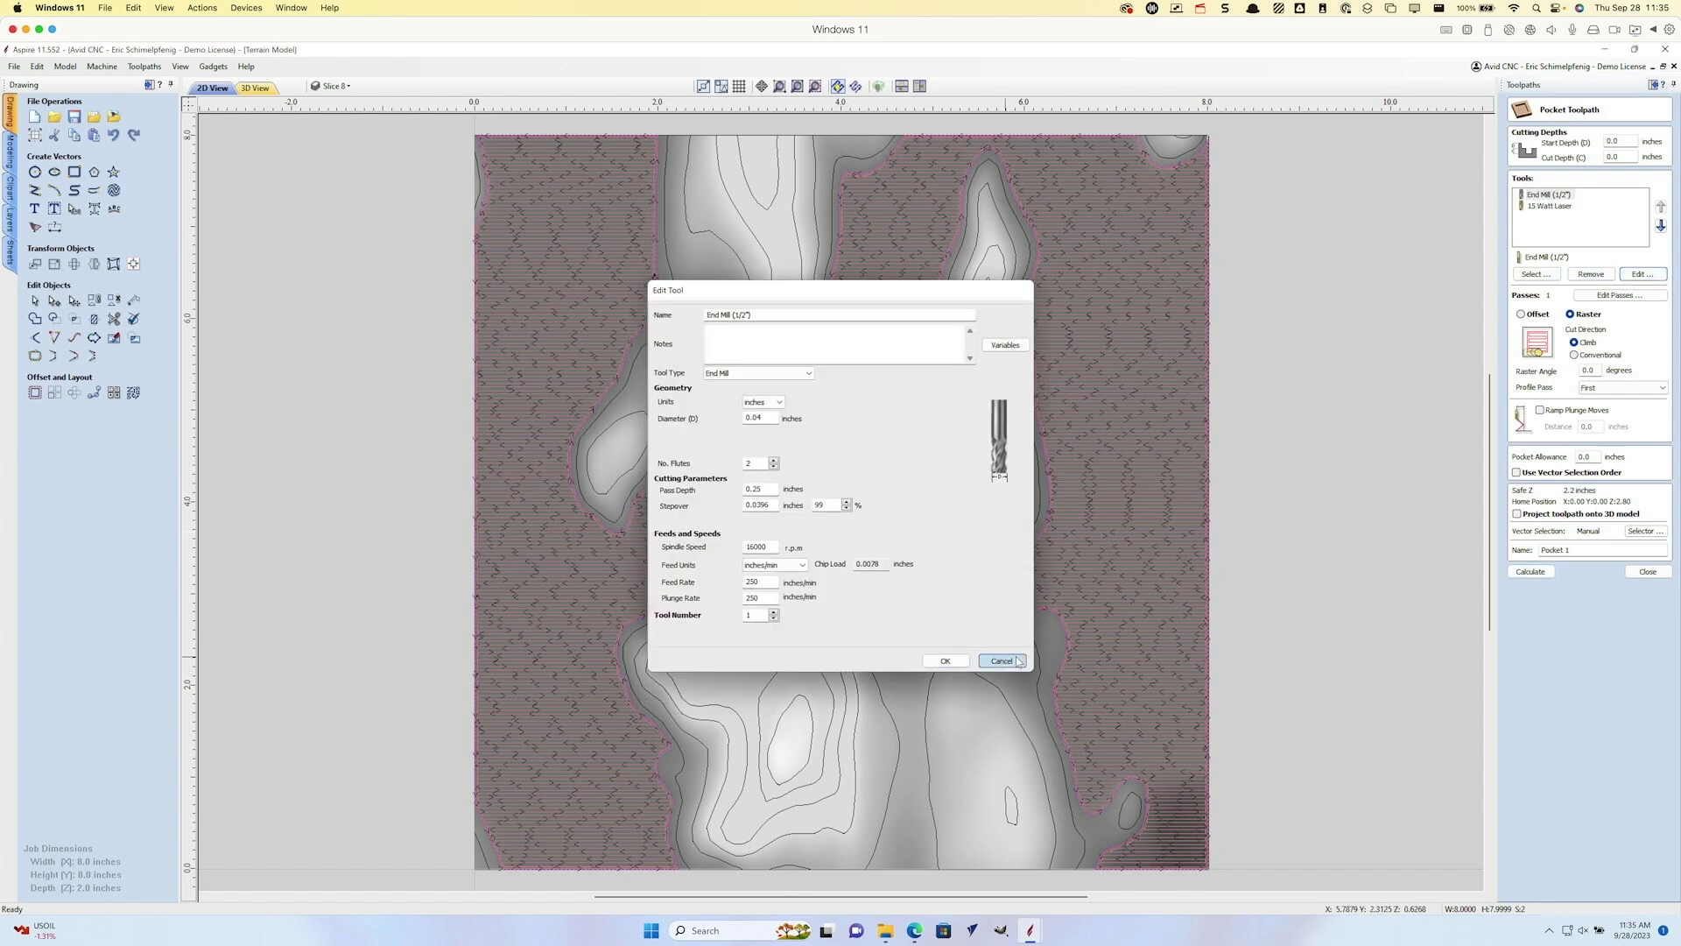
pyautogui.click(1579, 275)
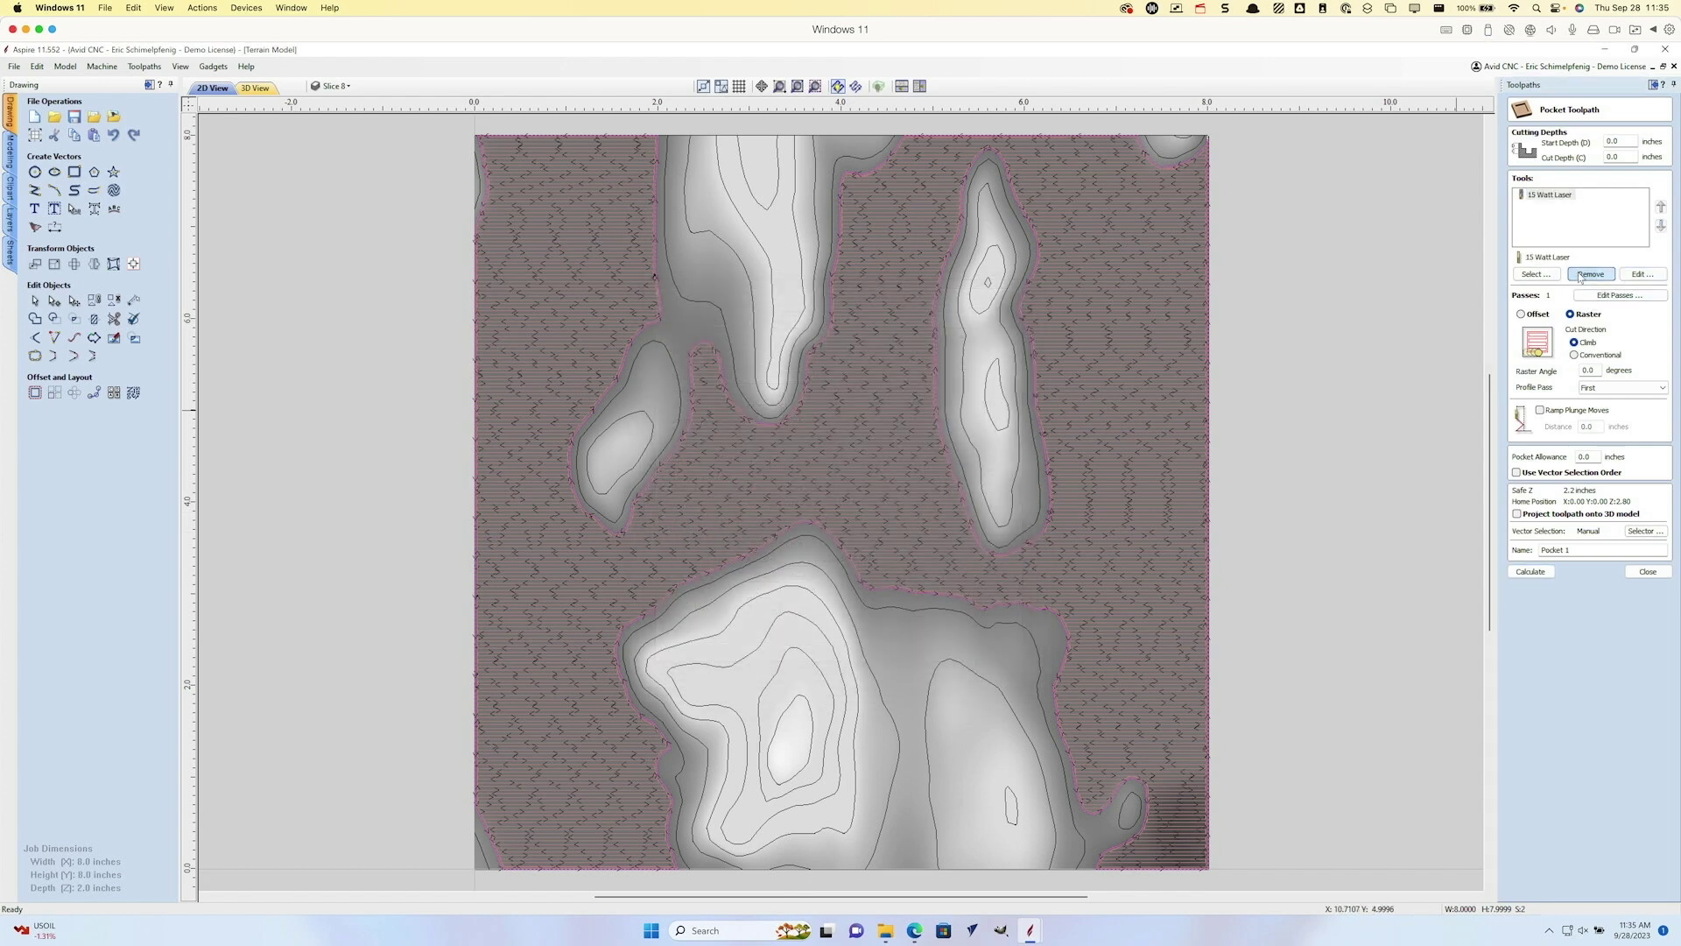
# Step: Recalculate the Pocket 1 raster toolpath with only the 15 Watt Laser tool, and inspect the spacing of its passes up close
pyautogui.click(1530, 573)
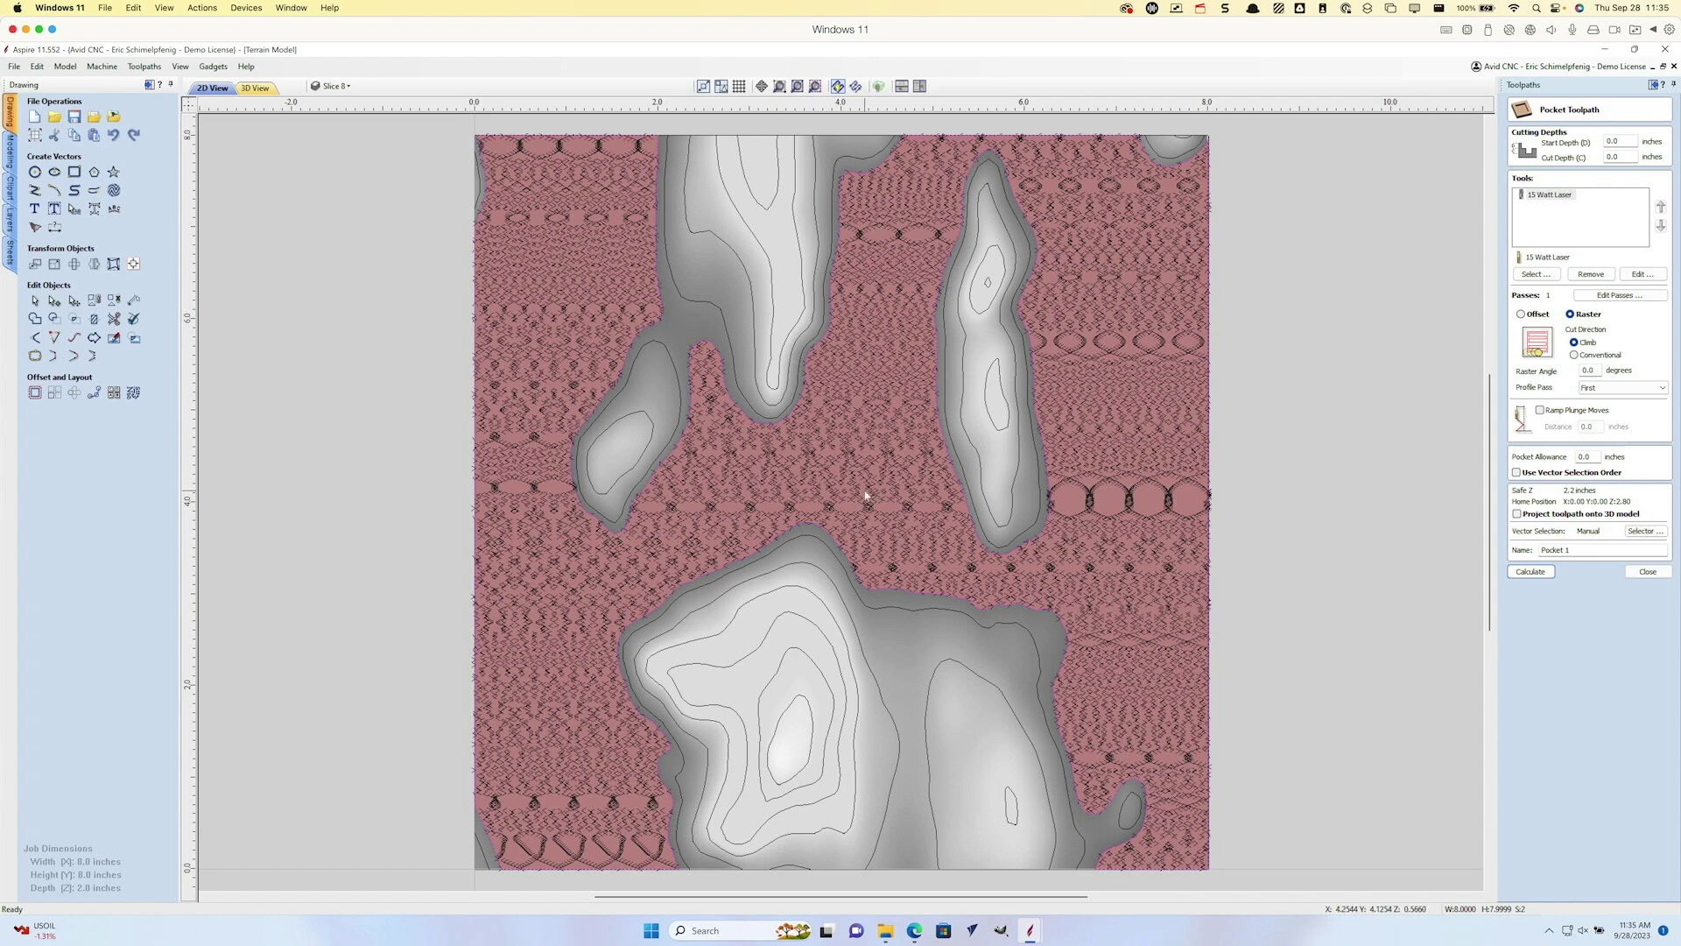
pyautogui.scroll(15, 865, 495)
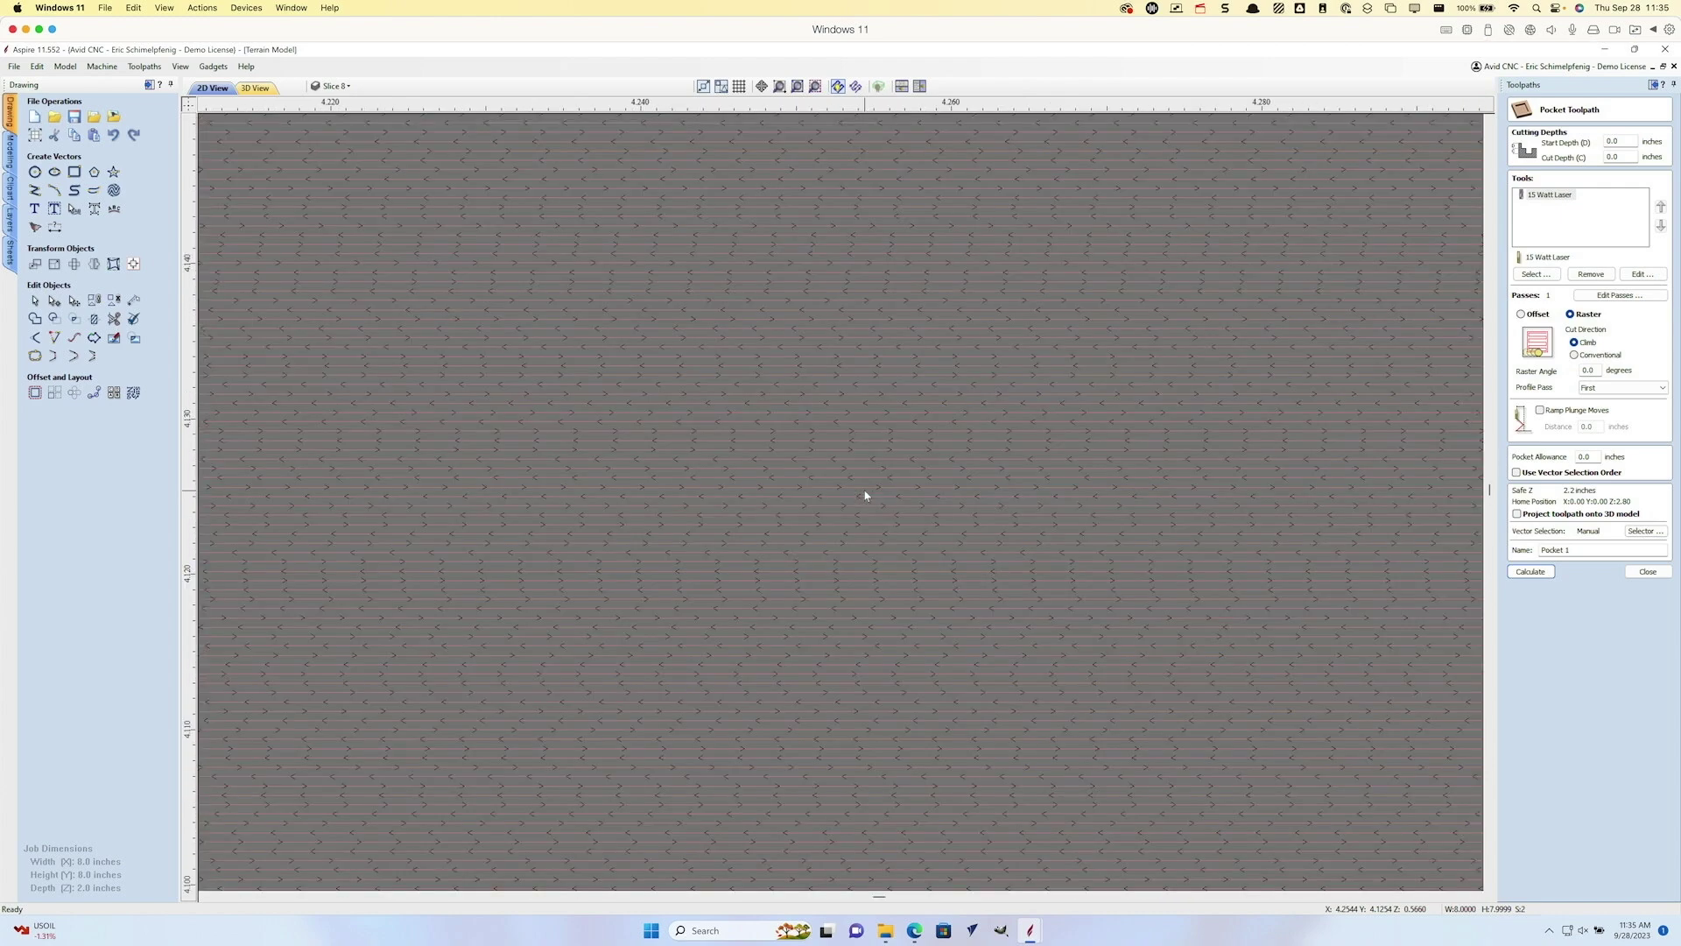
pyautogui.scroll(-5, 1082, 472)
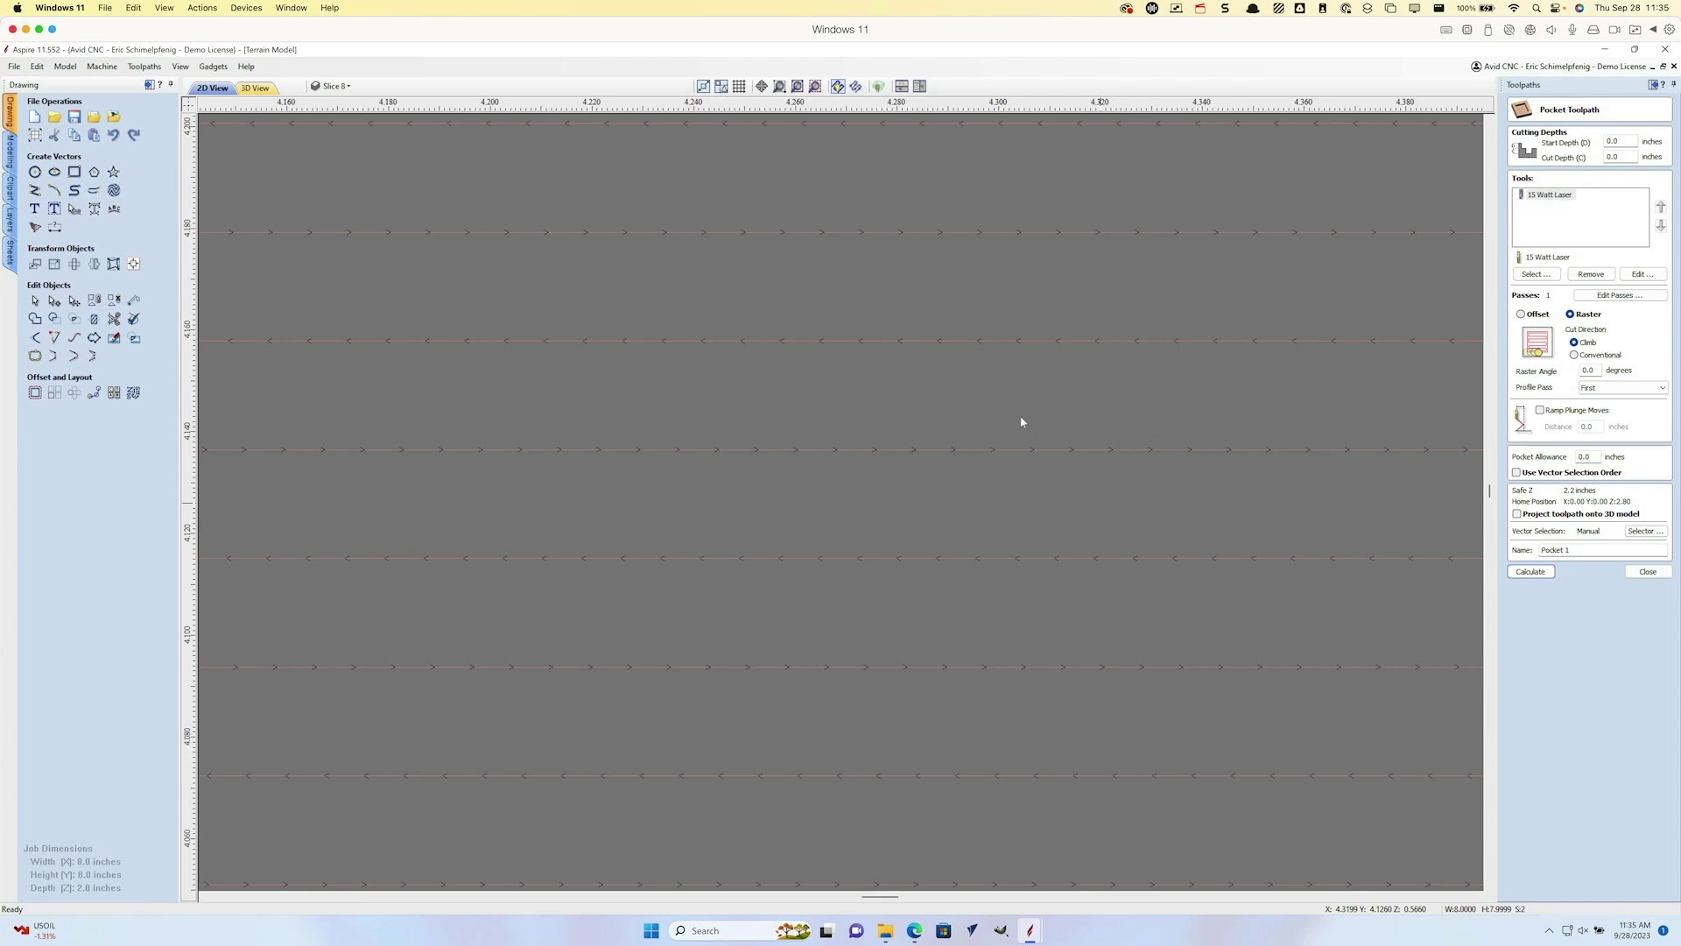
pyautogui.press('F3')
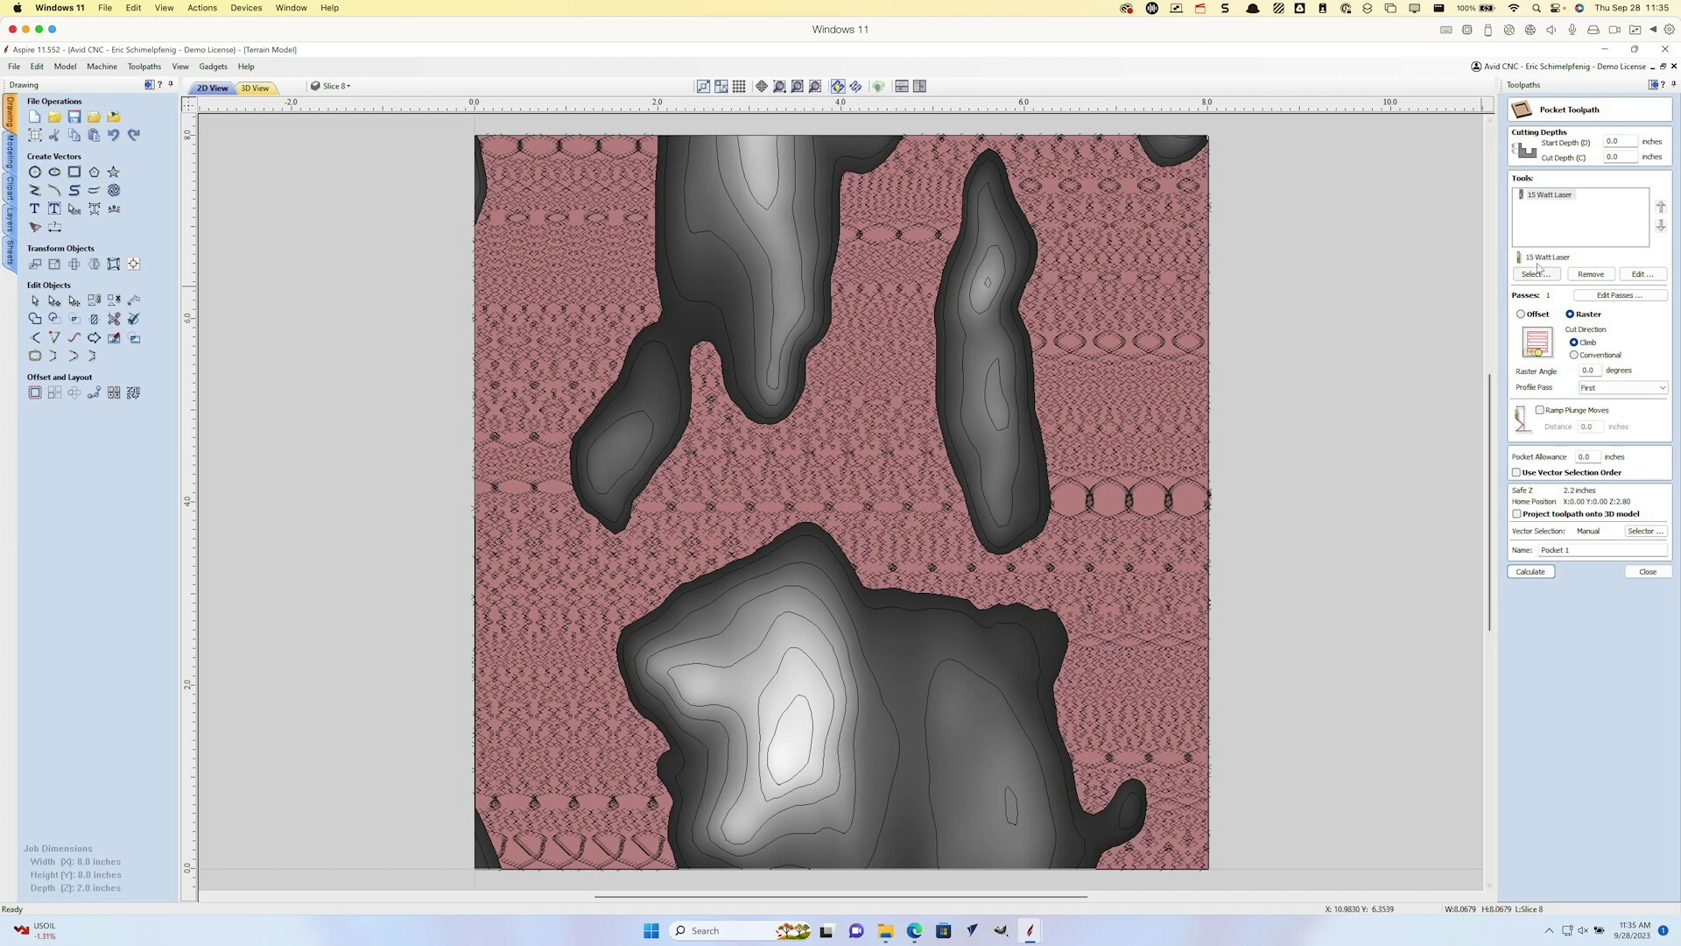
# Step: Edit the pocket's 15 Watt Laser tool to a 0.04 inch diameter and a 0.04 inch stepover
pyautogui.click(1642, 274)
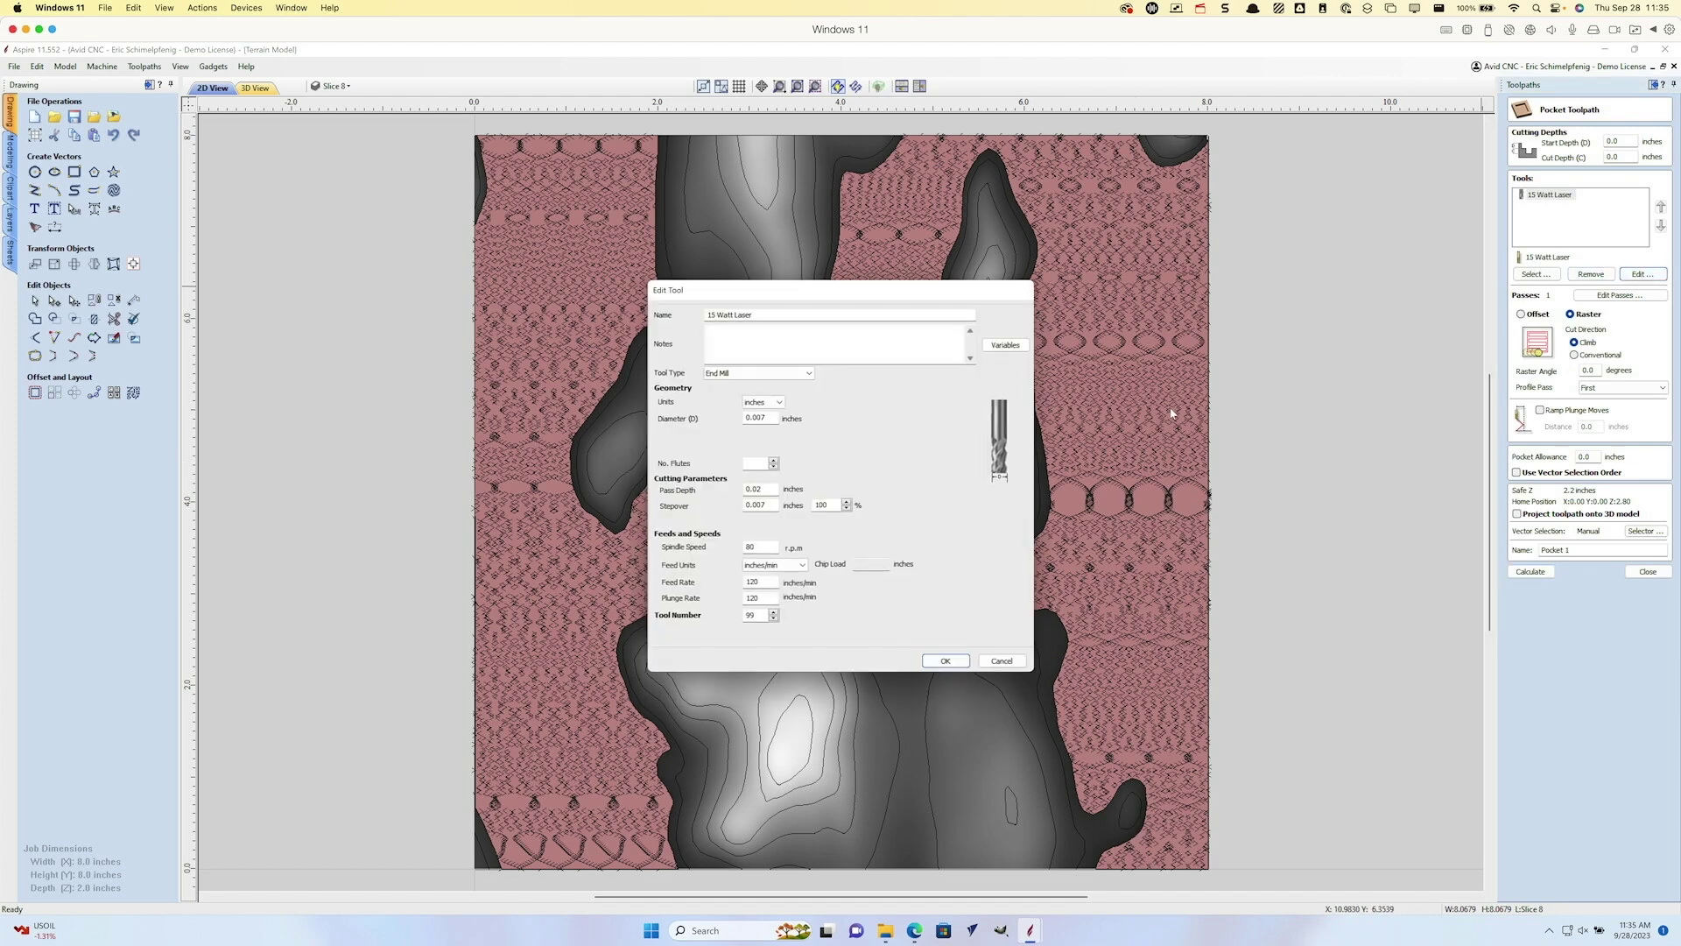
pyautogui.click(846, 507)
pyautogui.click(757, 418)
pyautogui.doubleClick(756, 418)
pyautogui.write('0.04')
pyautogui.moveTo(776, 505); pyautogui.dragTo(726, 508)
pyautogui.write('.04')
pyautogui.click(945, 660)
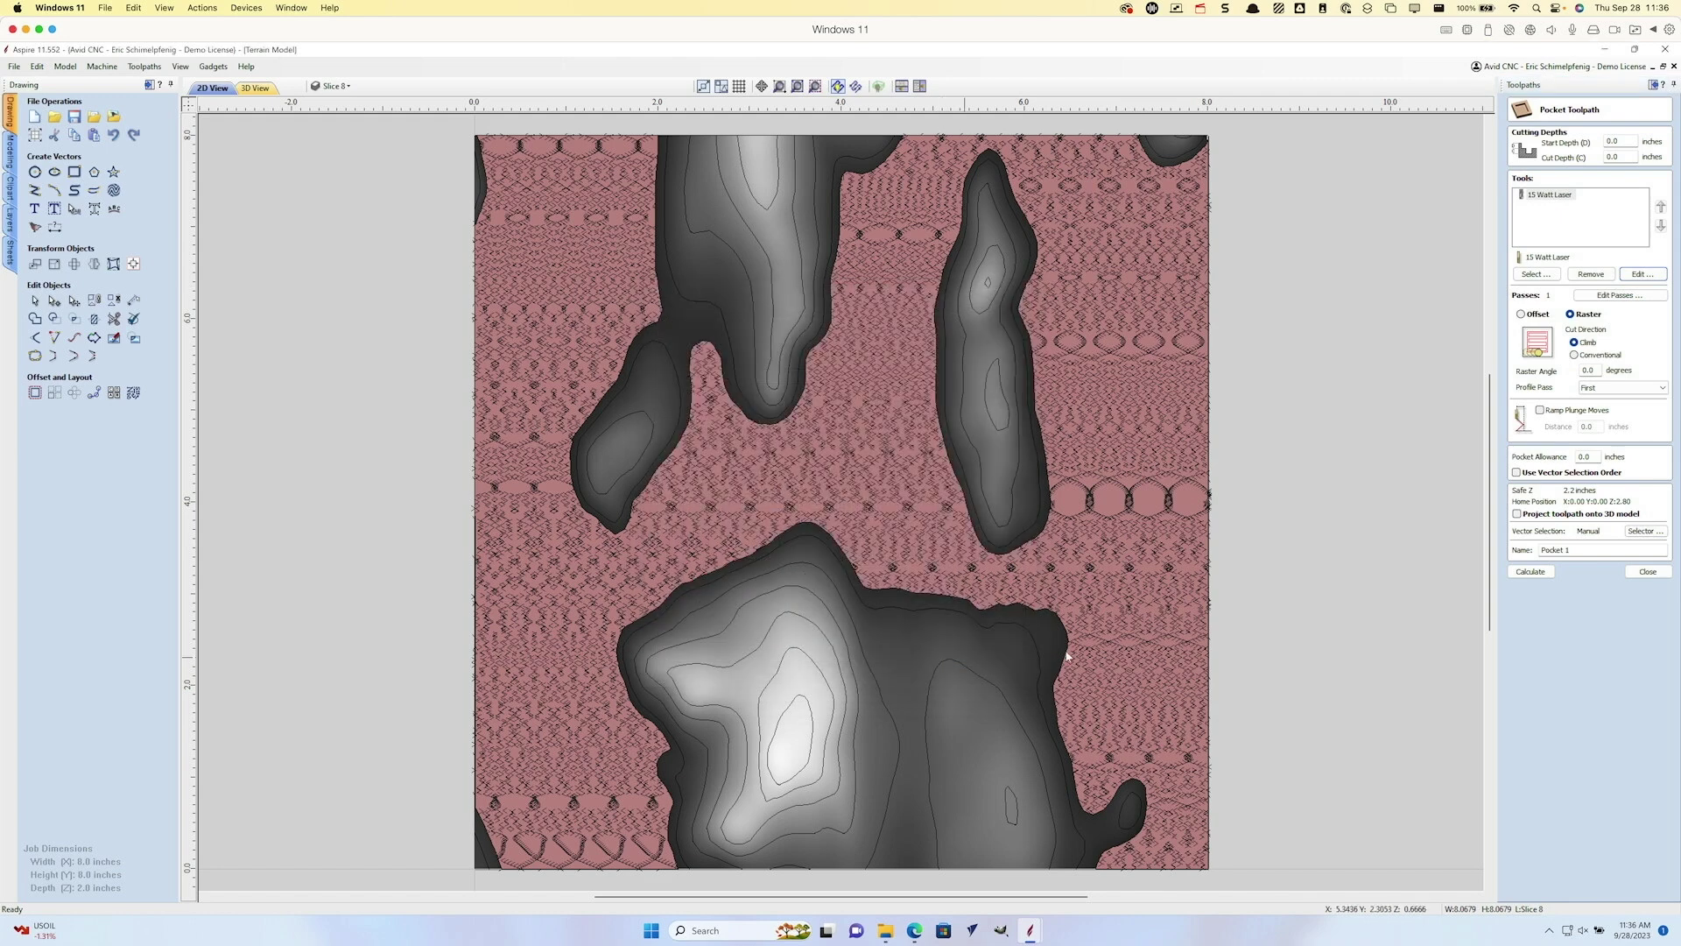
# Step: Recalculate the pocket toolpath with the edited laser tool and inspect its pass spacing and edge offset beside the narrow island
pyautogui.click(1530, 571)
pyautogui.click(838, 518)
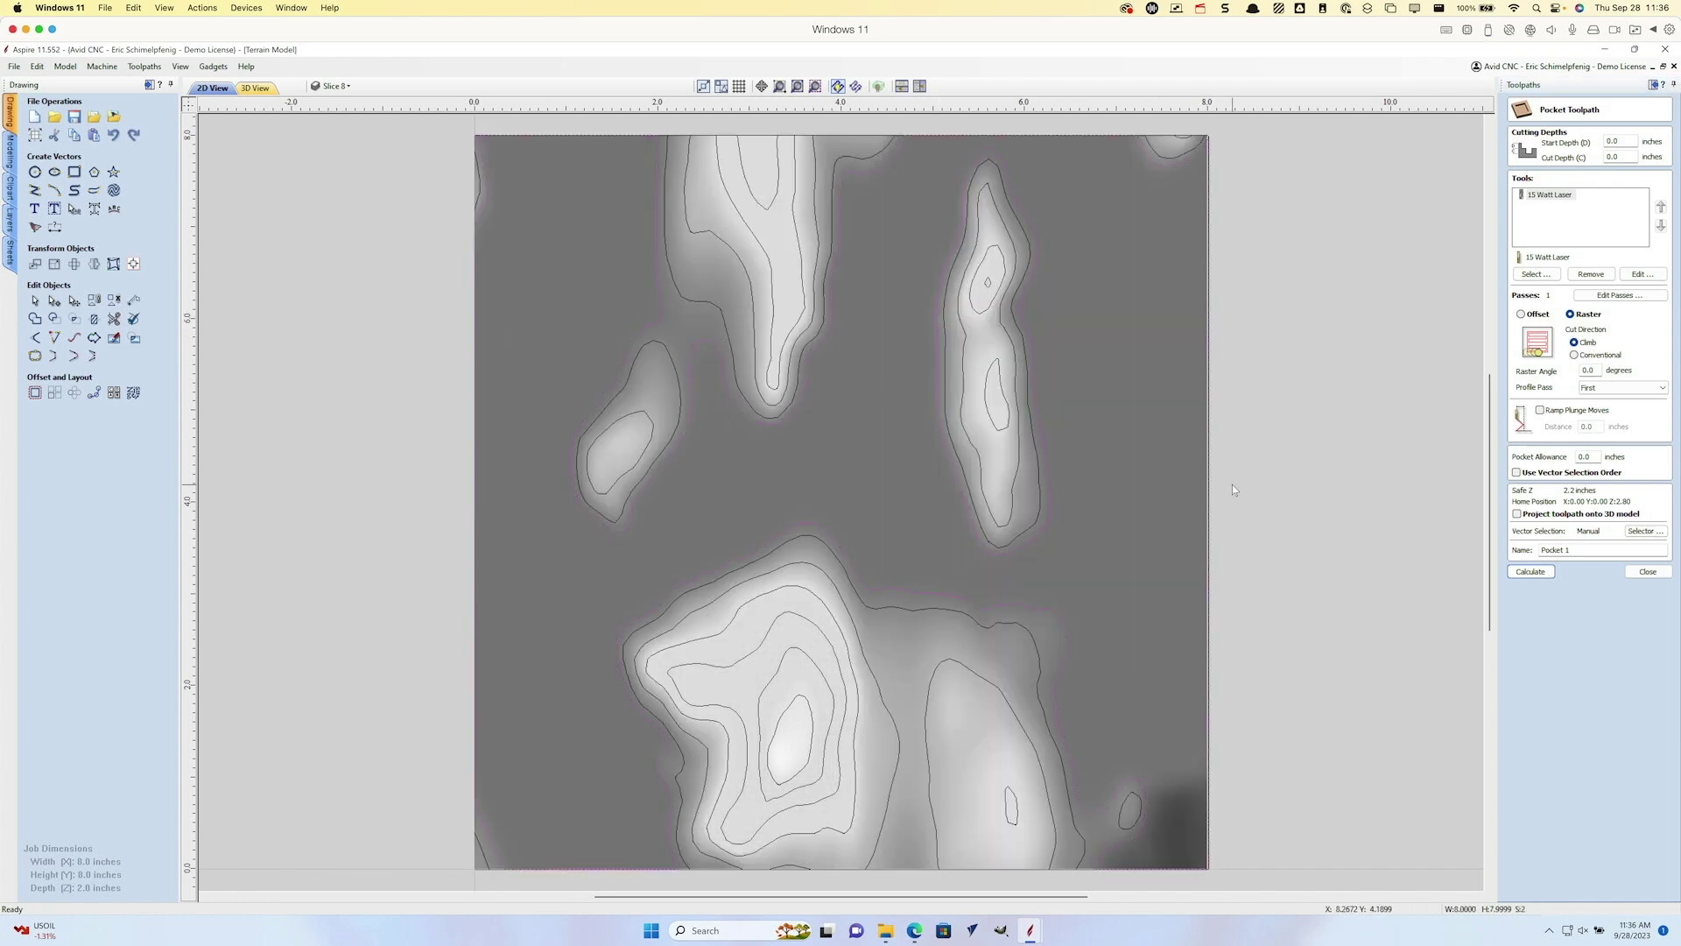
pyautogui.click(1531, 571)
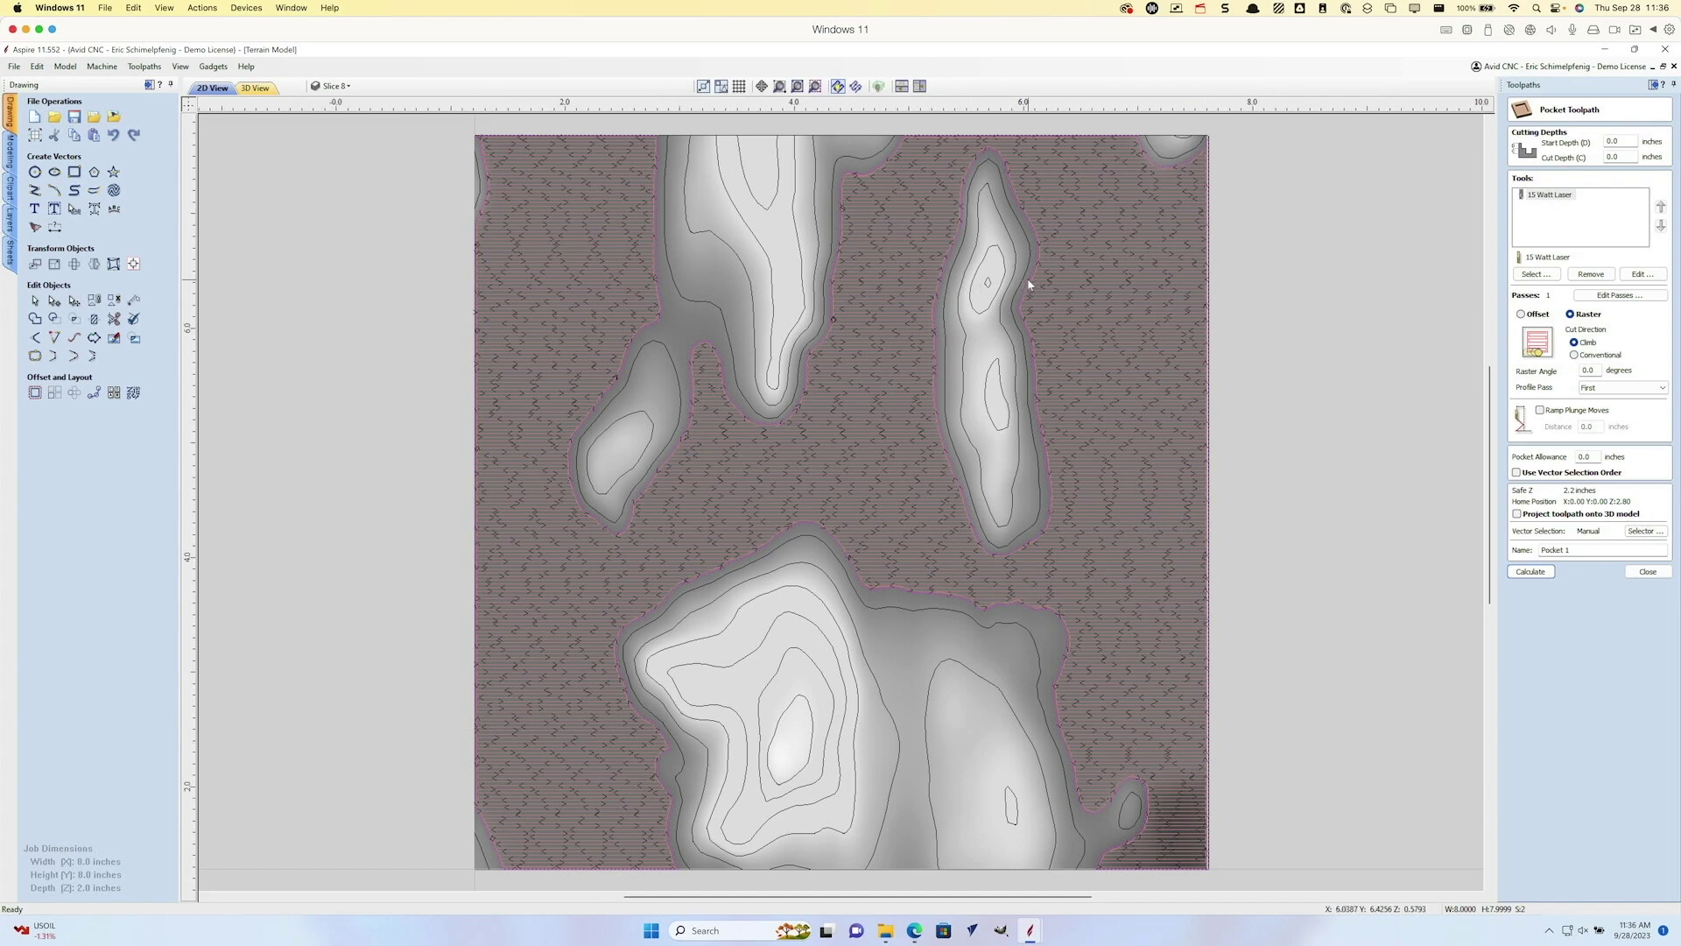
pyautogui.scroll(3, 1026, 282)
pyautogui.scroll(1, 1029, 284)
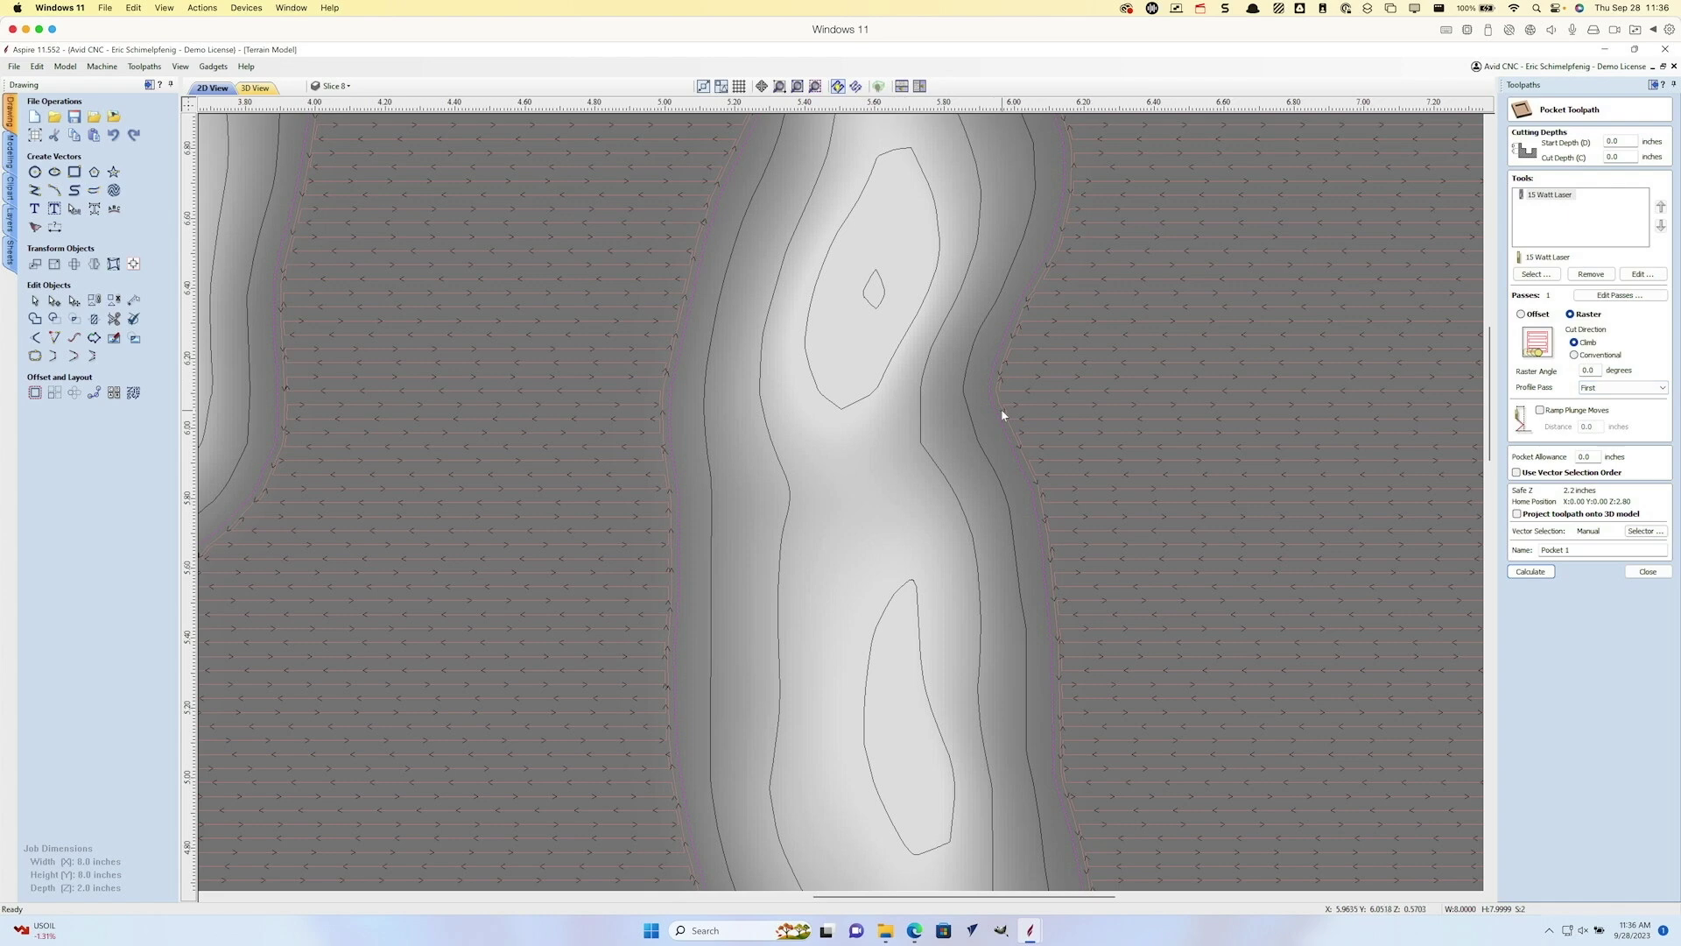
pyautogui.scroll(10, 1000, 389)
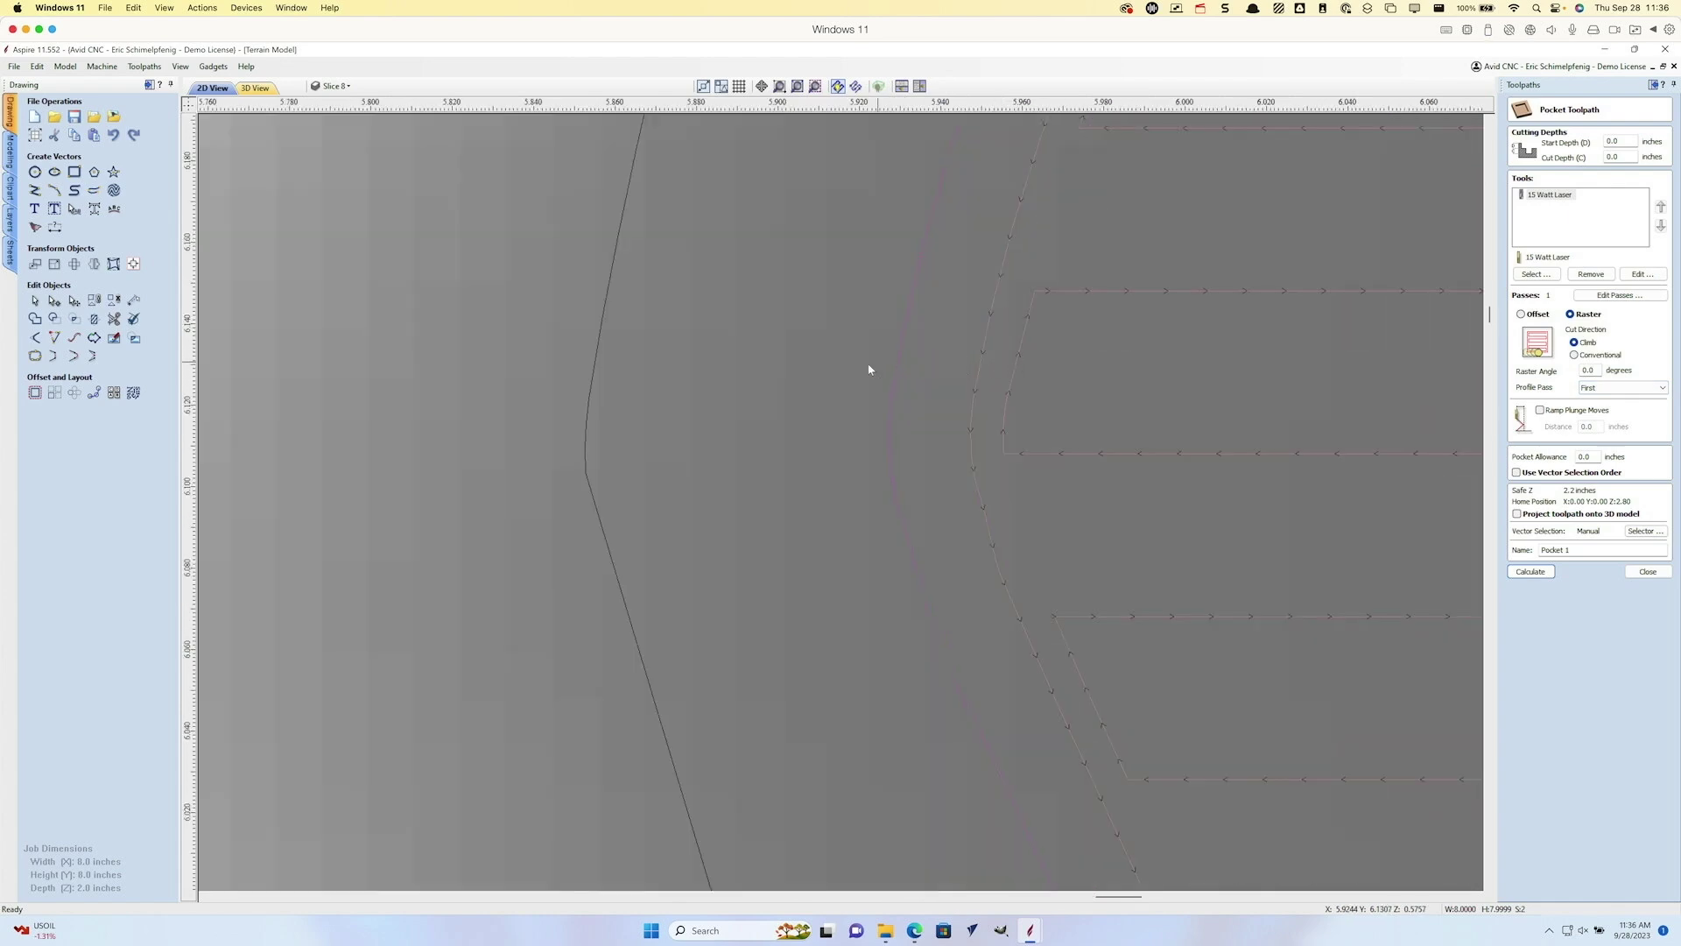
# Step: Try a pocket allowance of -.04 inches, settle on -.02 inches, recalculate, and check the toolpath edge against the outline
pyautogui.doubleClick(1586, 456)
pyautogui.write('-.04')
pyautogui.click(1548, 572)
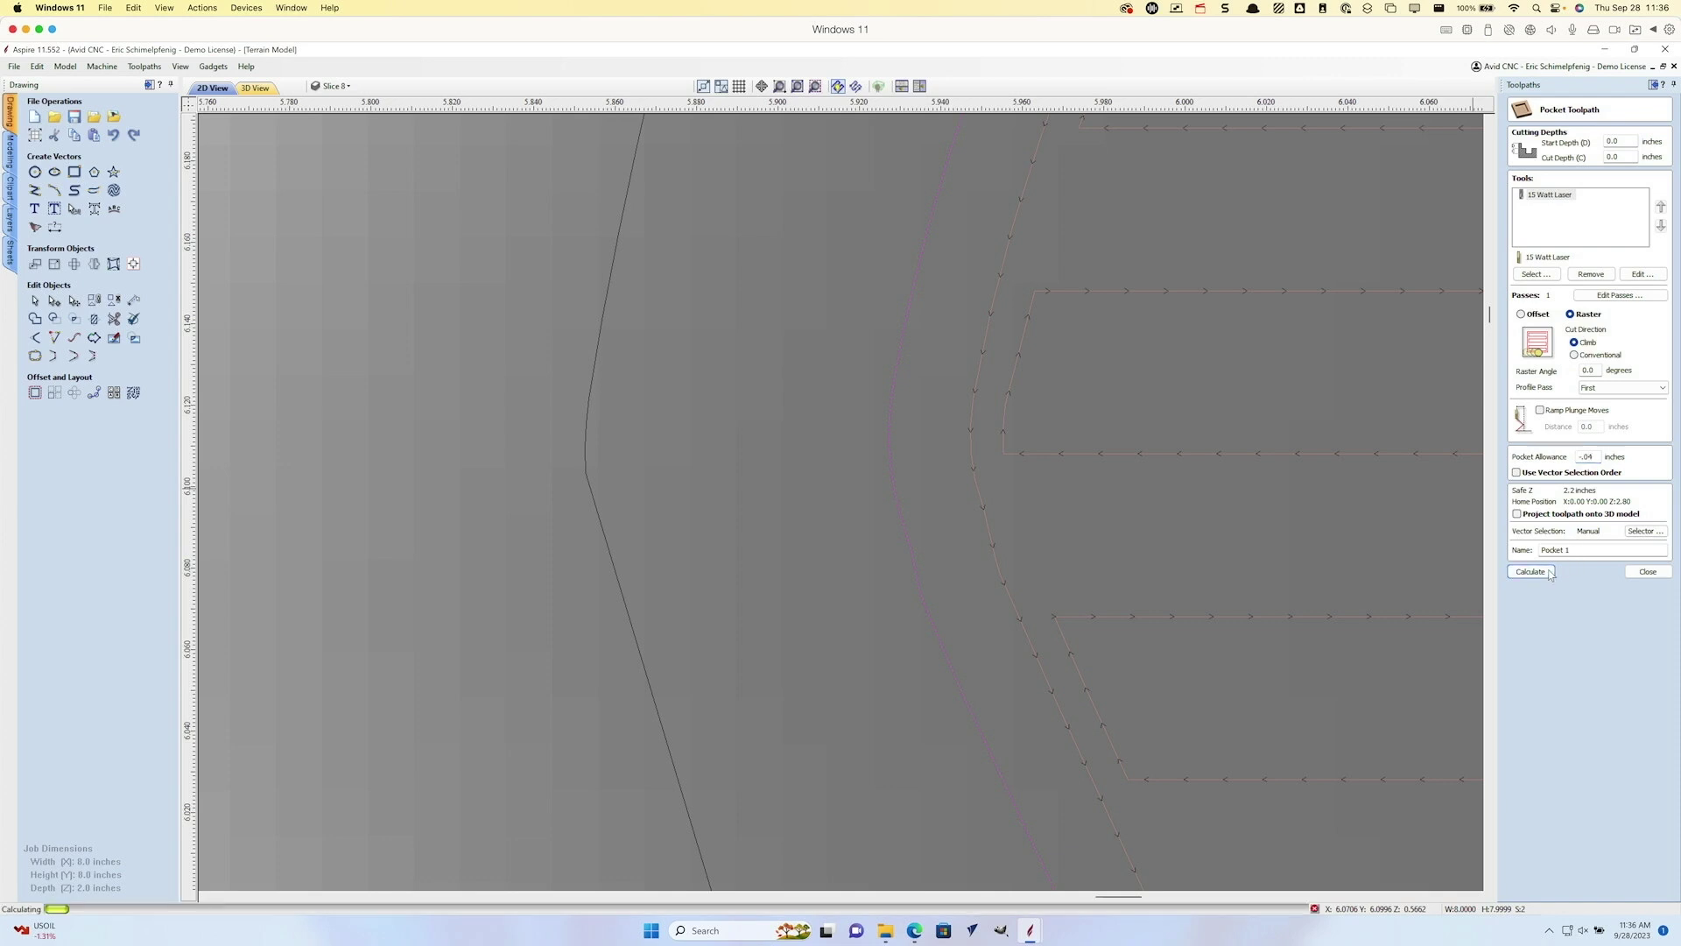
pyautogui.doubleClick(1600, 456)
pyautogui.write('-.02')
pyautogui.click(1546, 572)
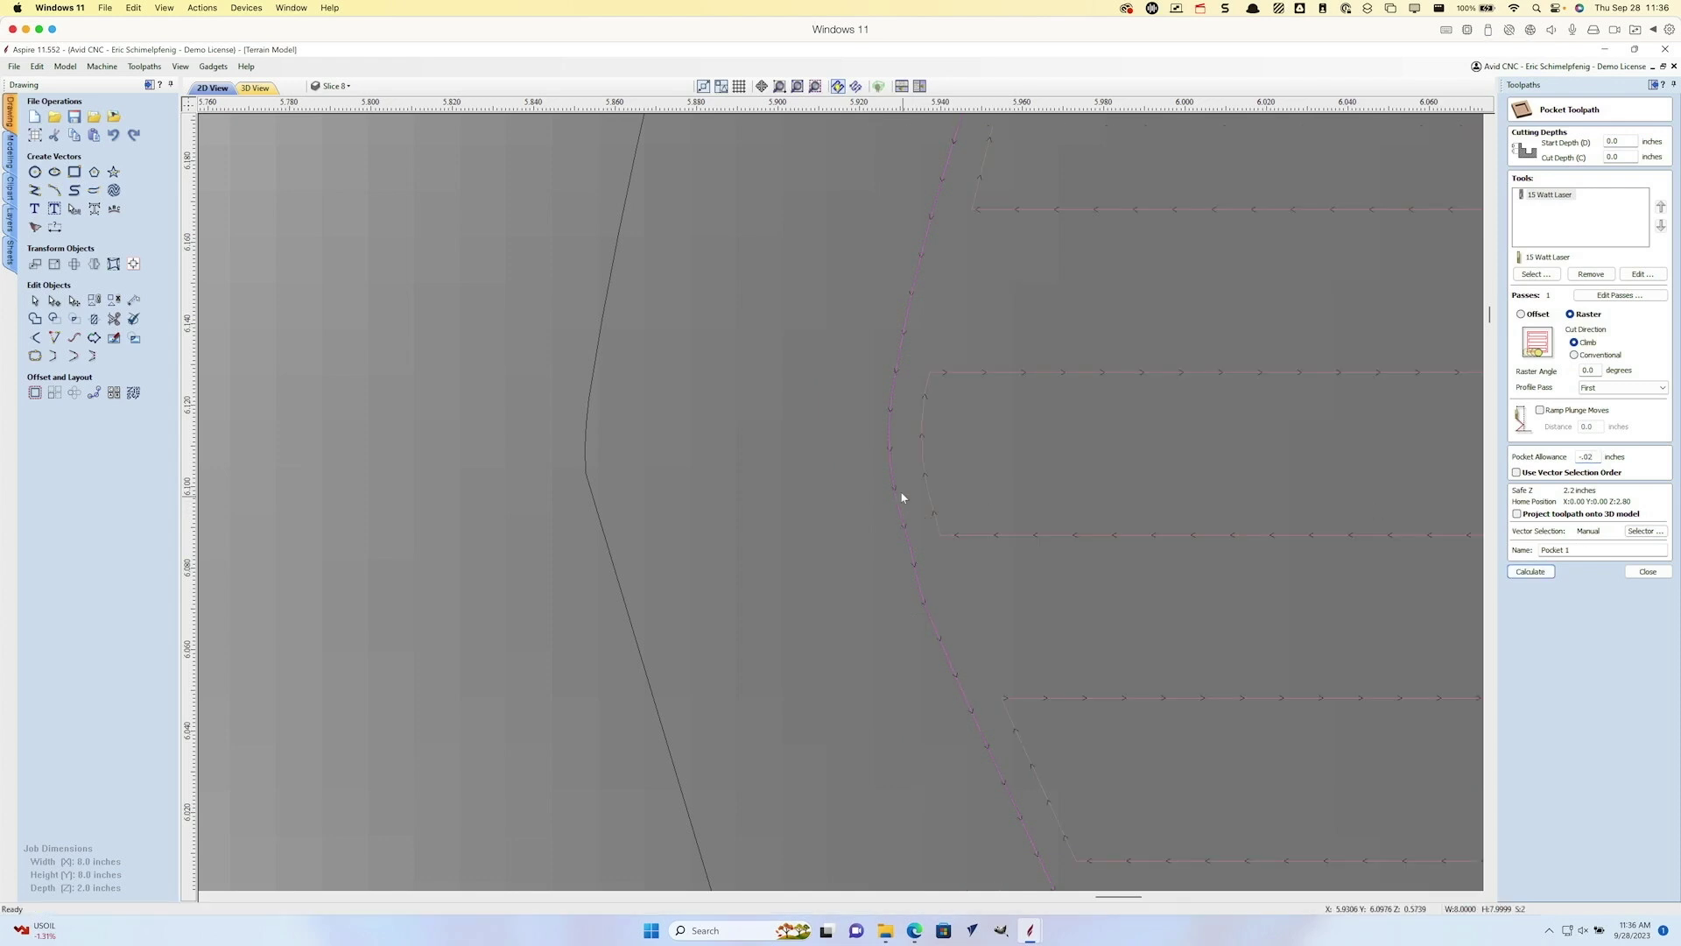
pyautogui.scroll(-6, 941, 472)
pyautogui.scroll(-5, 939, 478)
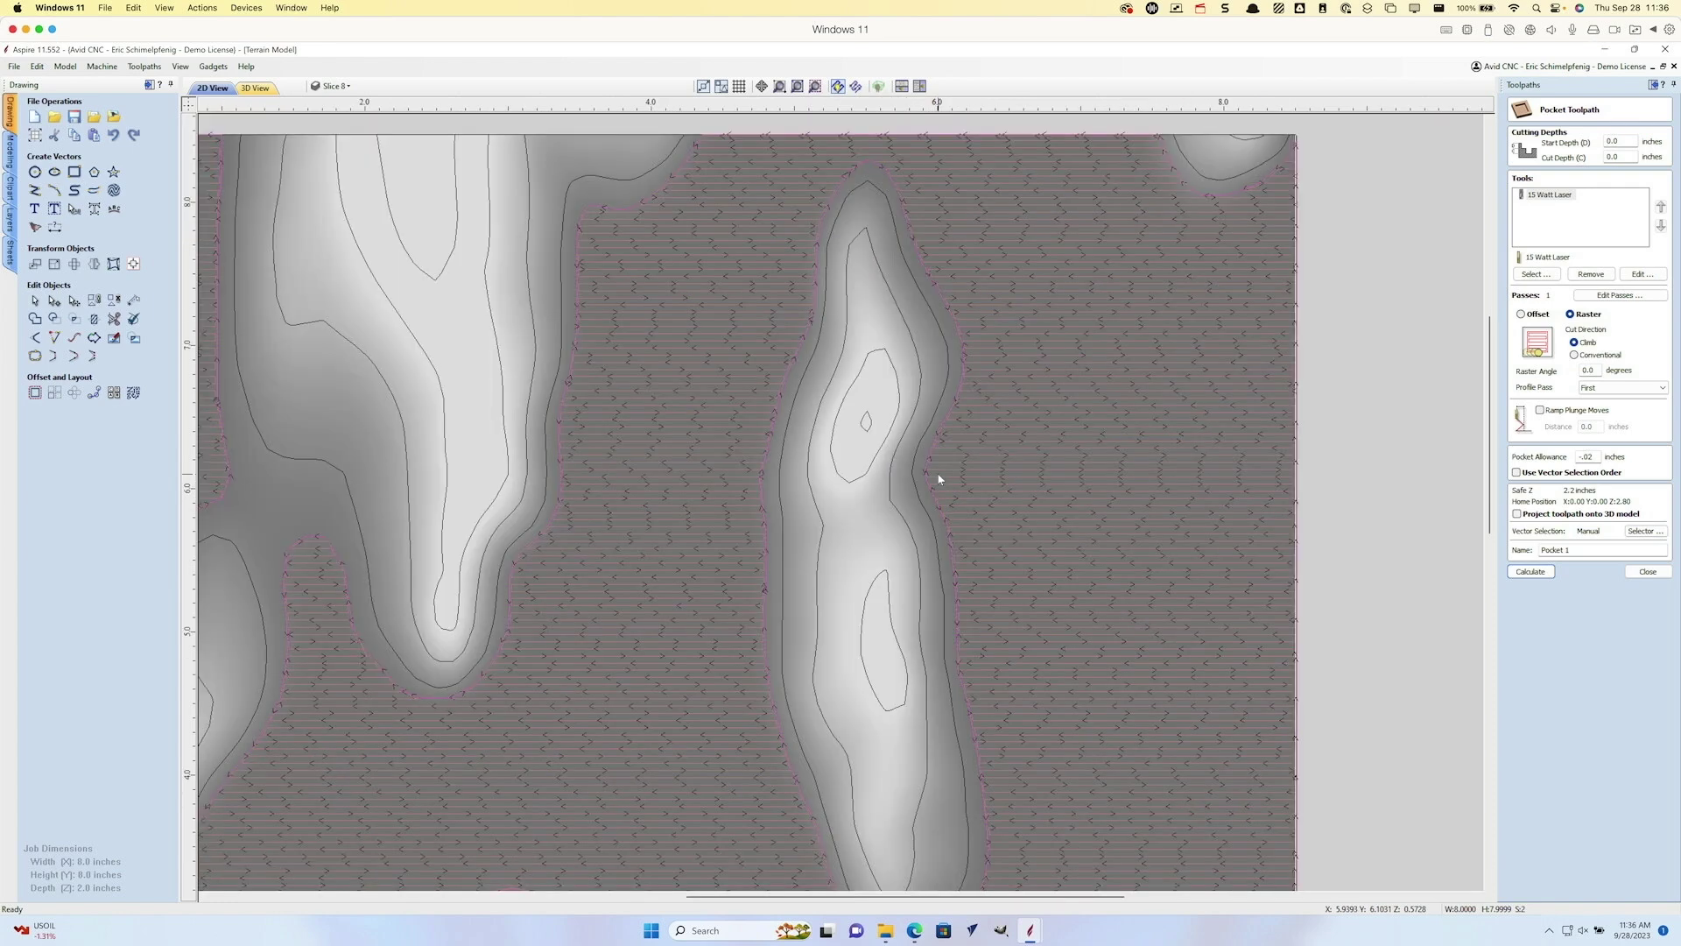
pyautogui.scroll(3, 862, 578)
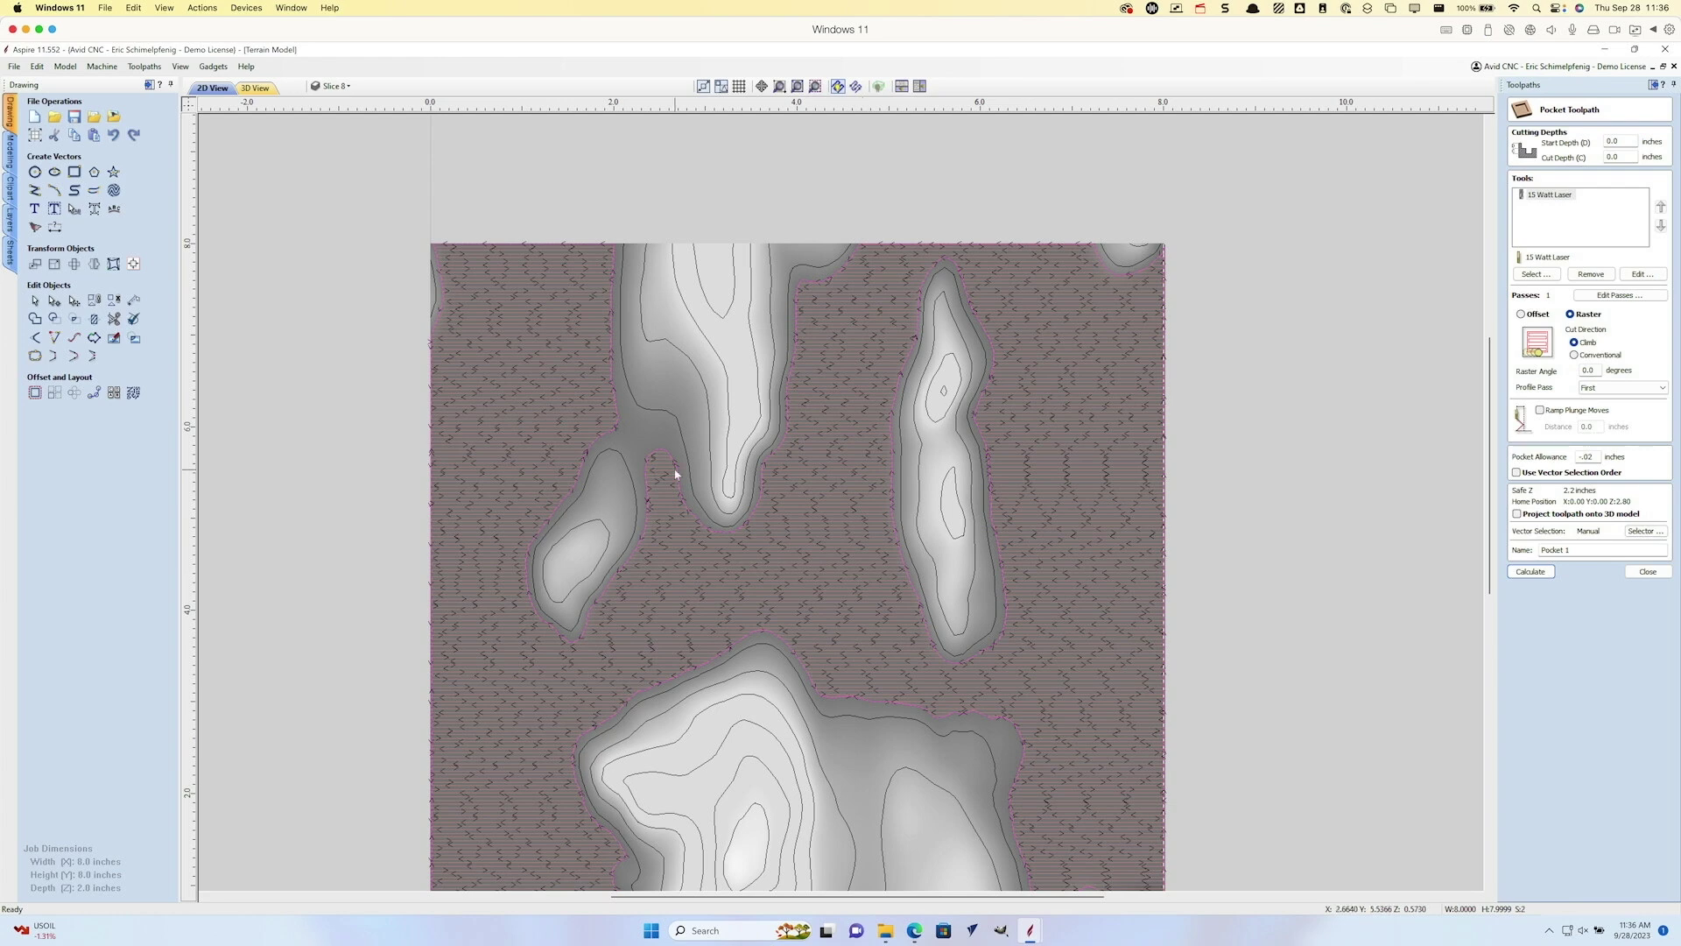
# Step: Display the pocket toolpath in 3D, enable projecting it onto the 3D model, and recalculate
pyautogui.press('F3')
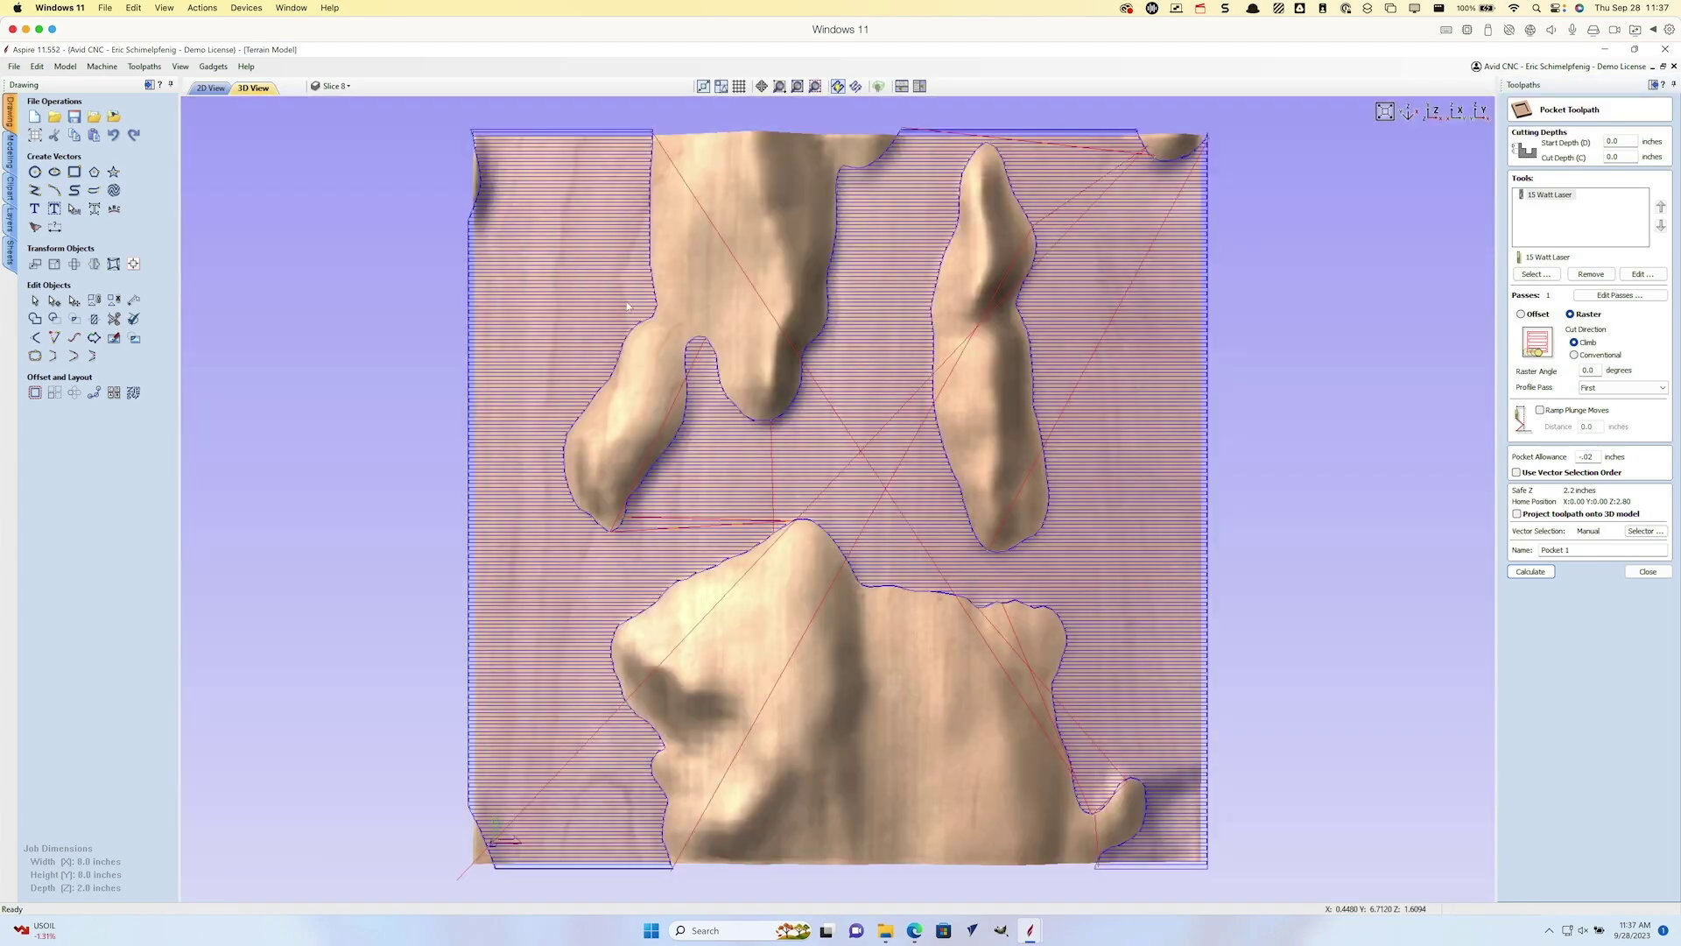
pyautogui.moveTo(812, 441)
pyautogui.mouseDown()
pyautogui.moveTo(764, 292)
pyautogui.moveTo(699, 384)
pyautogui.moveTo(726, 561)
pyautogui.mouseUp()
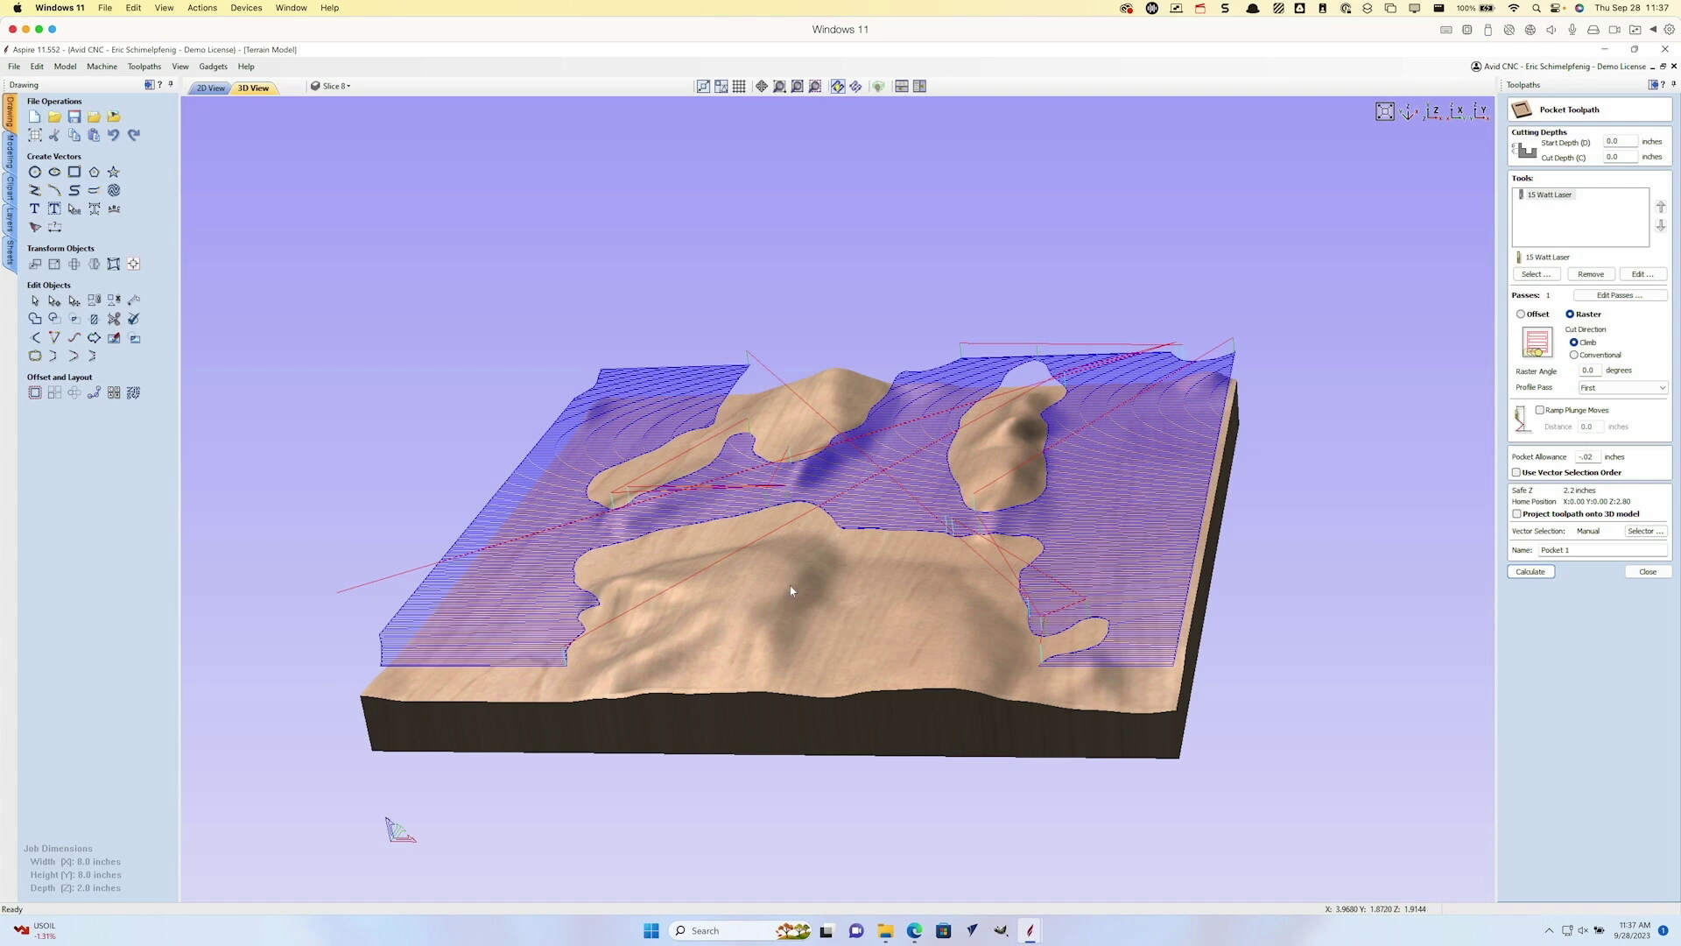
pyautogui.click(1518, 513)
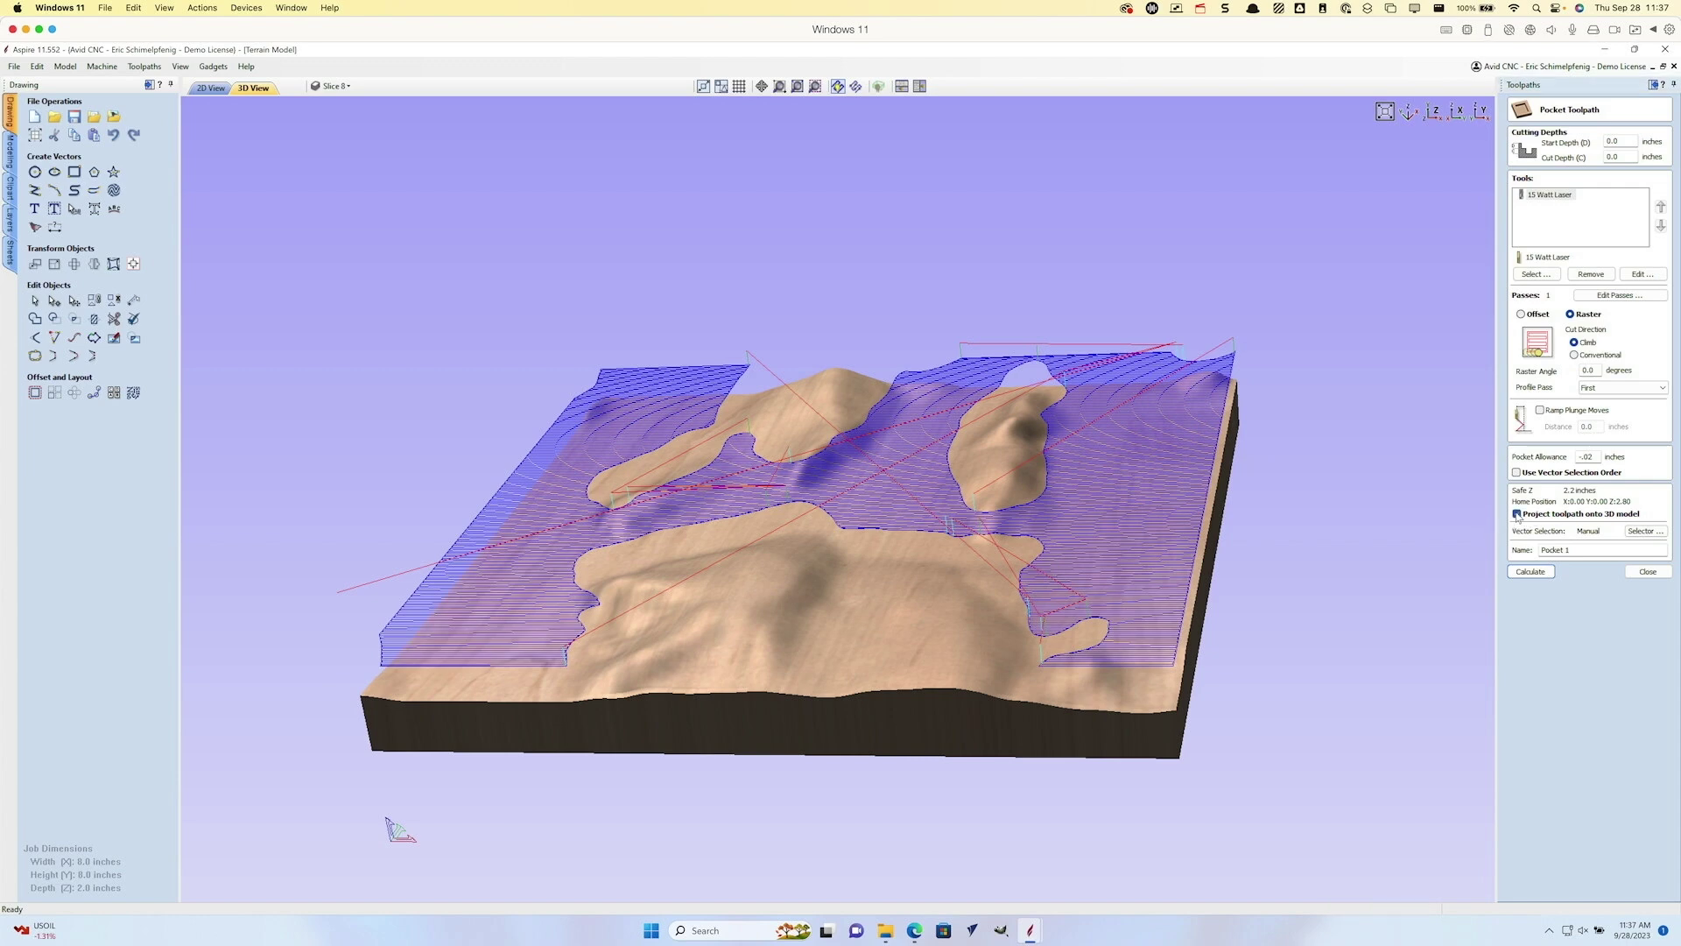
pyautogui.click(1529, 572)
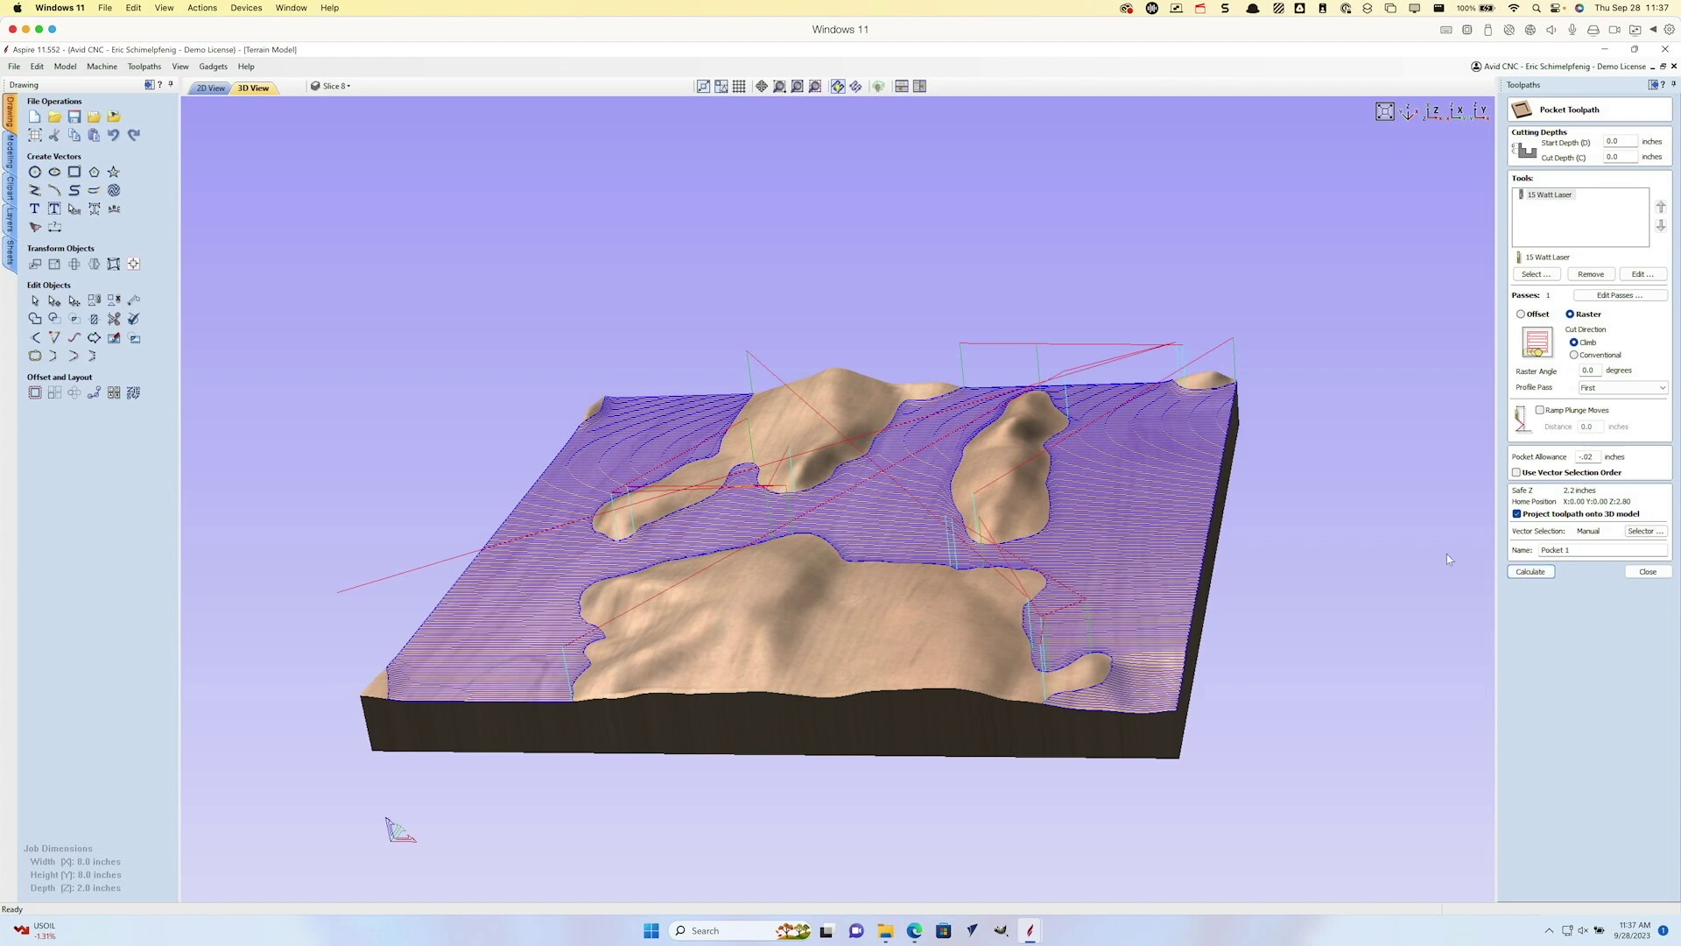
# Step: Examine from several angles and up close how the projected laser passes follow the terrain surface
pyautogui.moveTo(1055, 604); pyautogui.dragTo(1127, 540)
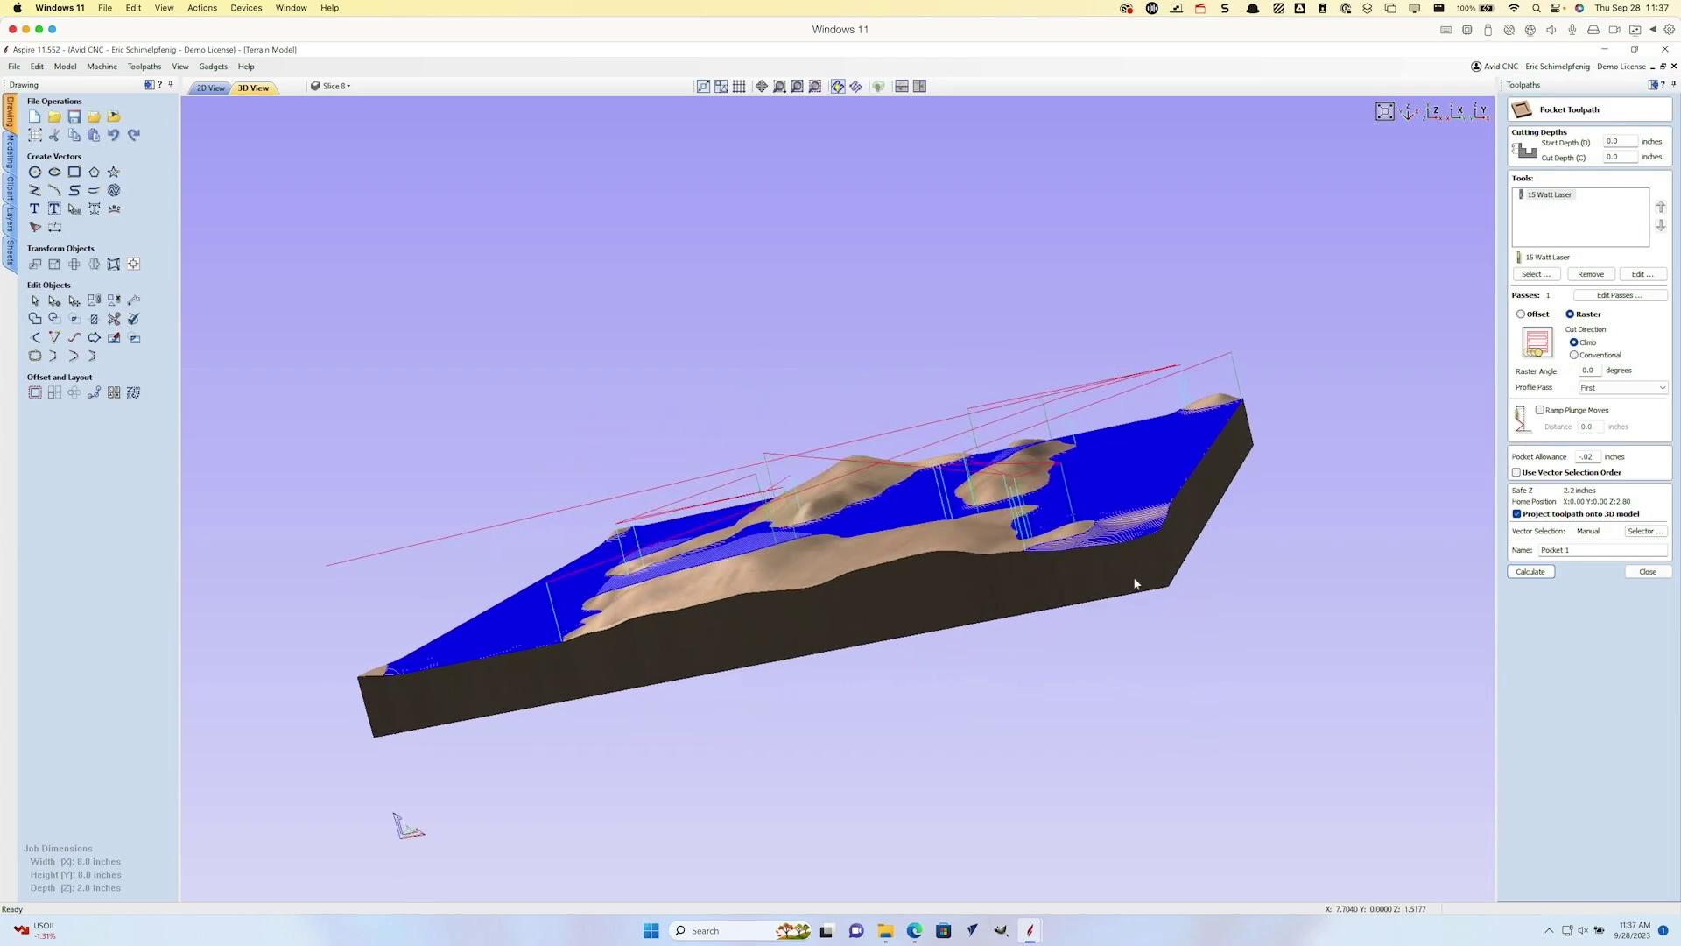
pyautogui.scroll(5, 1127, 540)
pyautogui.scroll(-5, 1126, 538)
pyautogui.moveTo(957, 529); pyautogui.dragTo(751, 549)
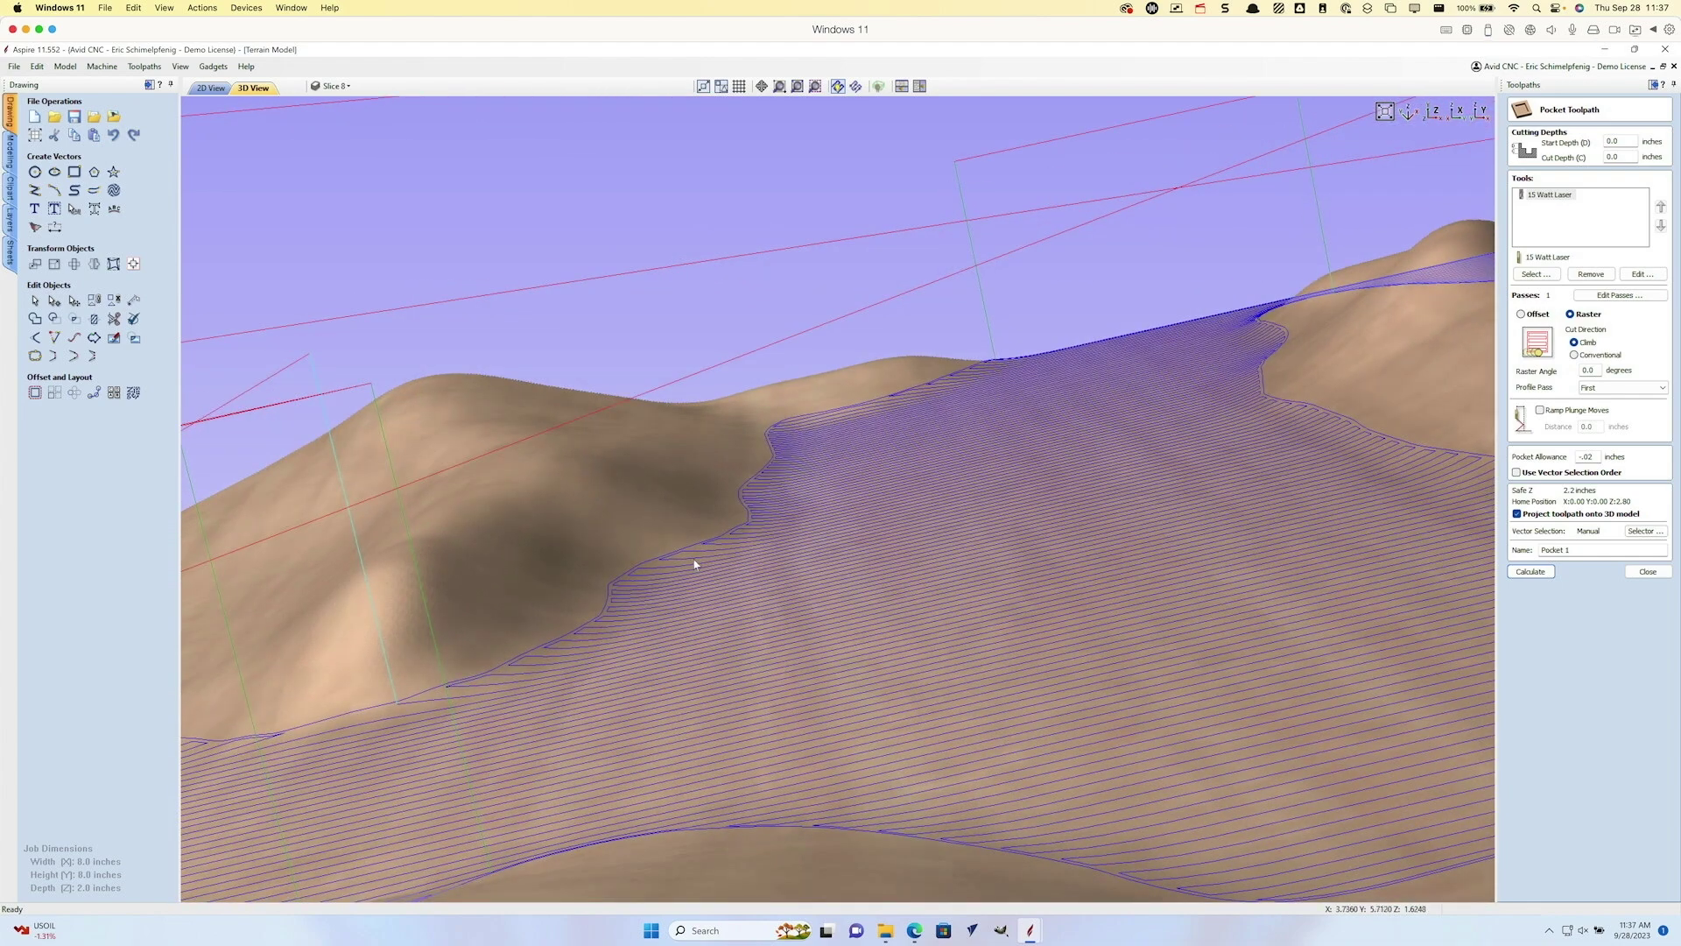
pyautogui.moveTo(753, 551); pyautogui.dragTo(701, 558)
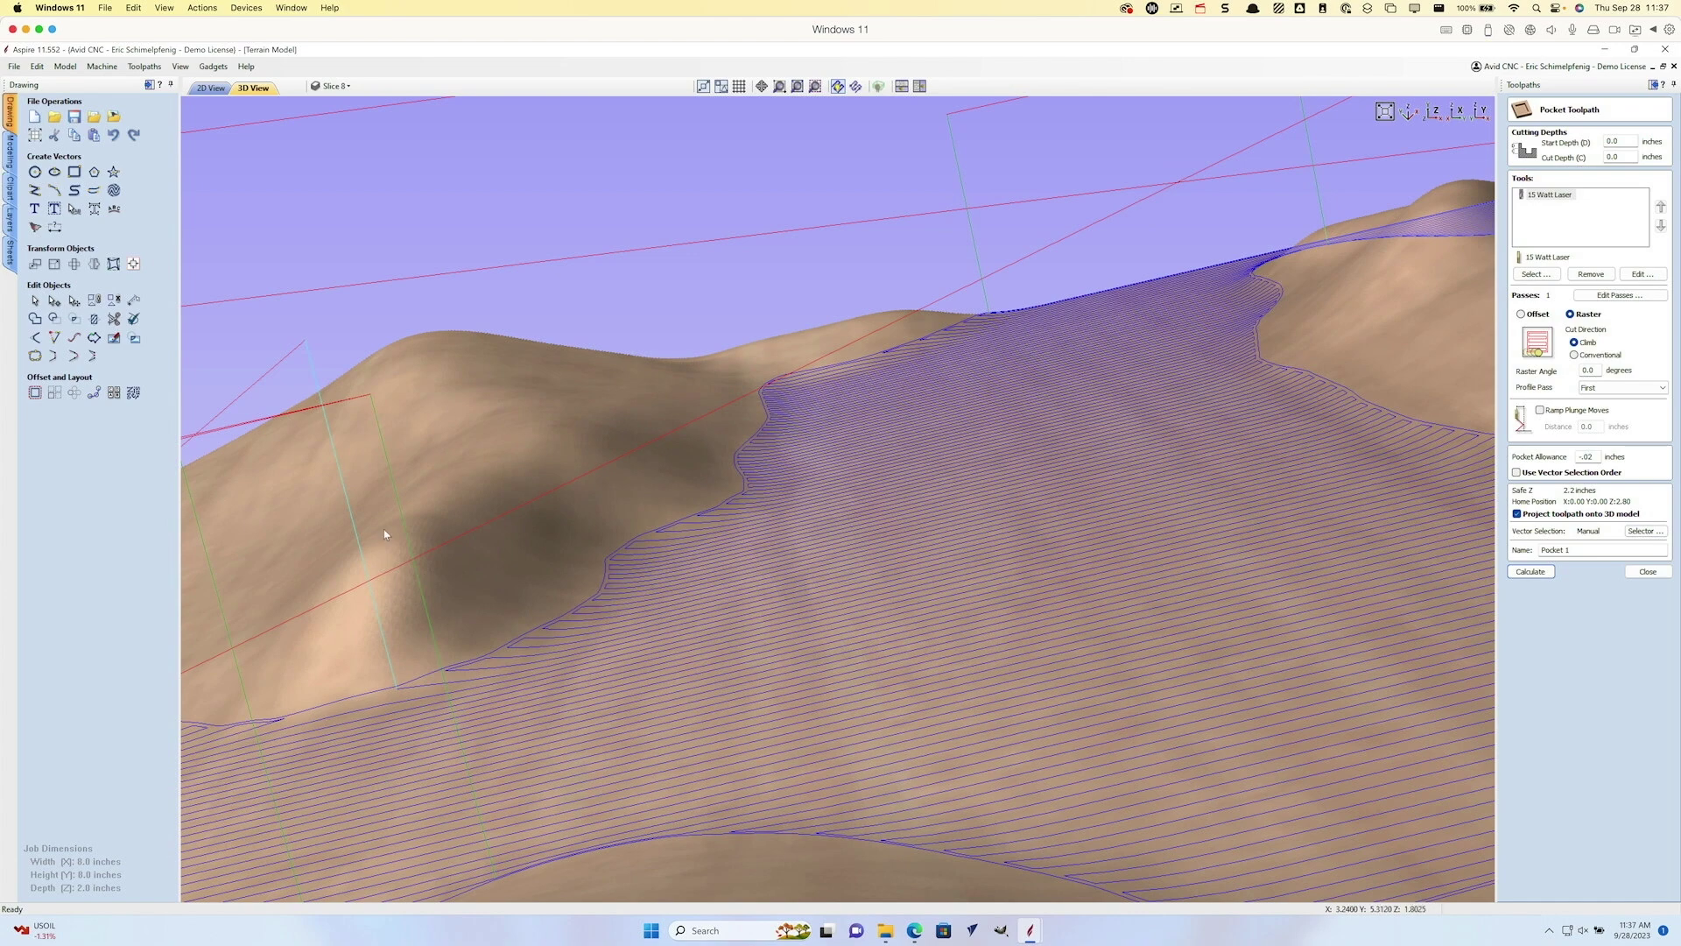
pyautogui.moveTo(652, 462); pyautogui.dragTo(807, 559)
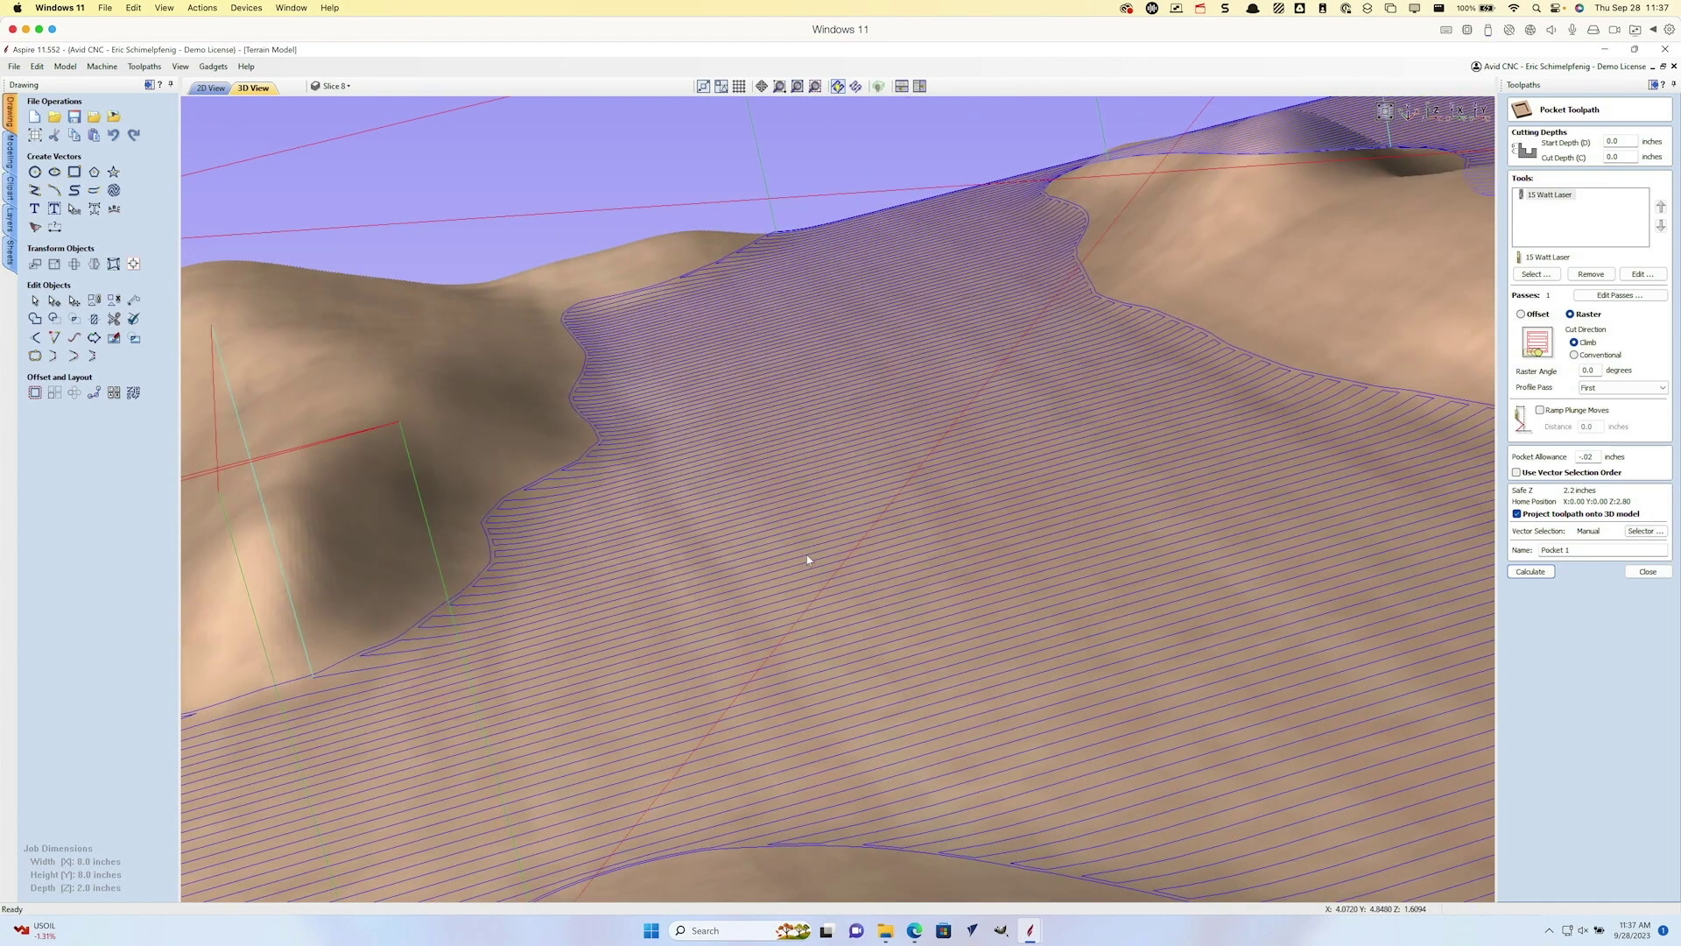
pyautogui.scroll(-10, 807, 559)
pyautogui.scroll(4, 807, 559)
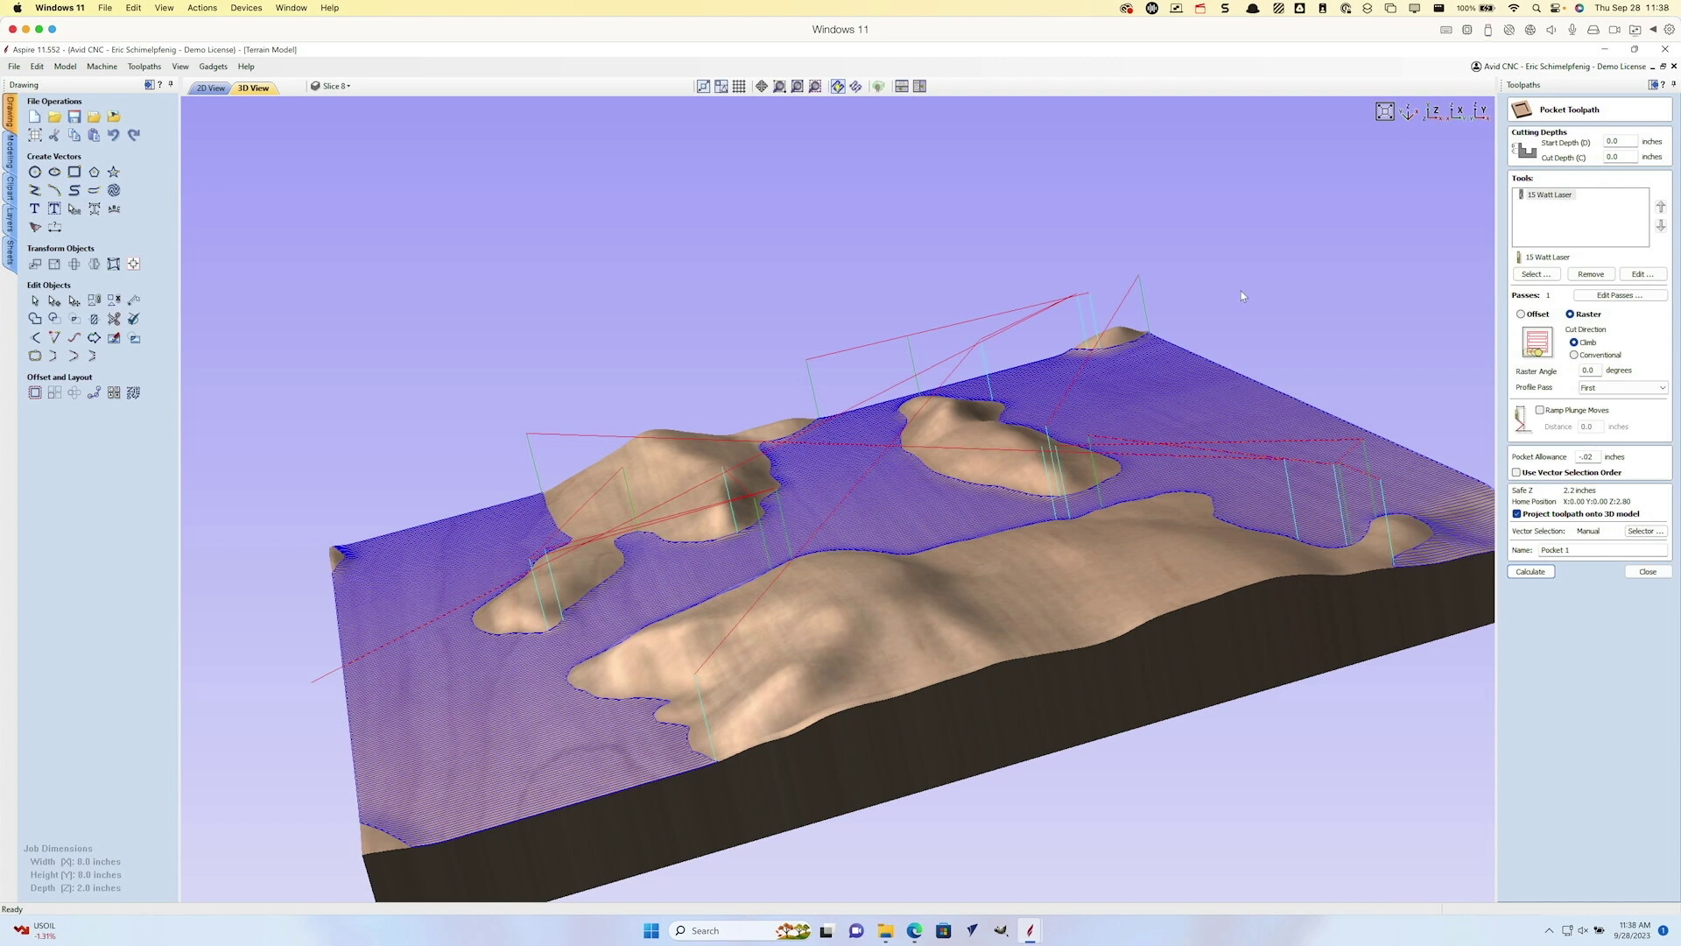
# Step: Review the pocket toolpath's pass depths and its start and cut depth values without changing them
pyautogui.click(1601, 296)
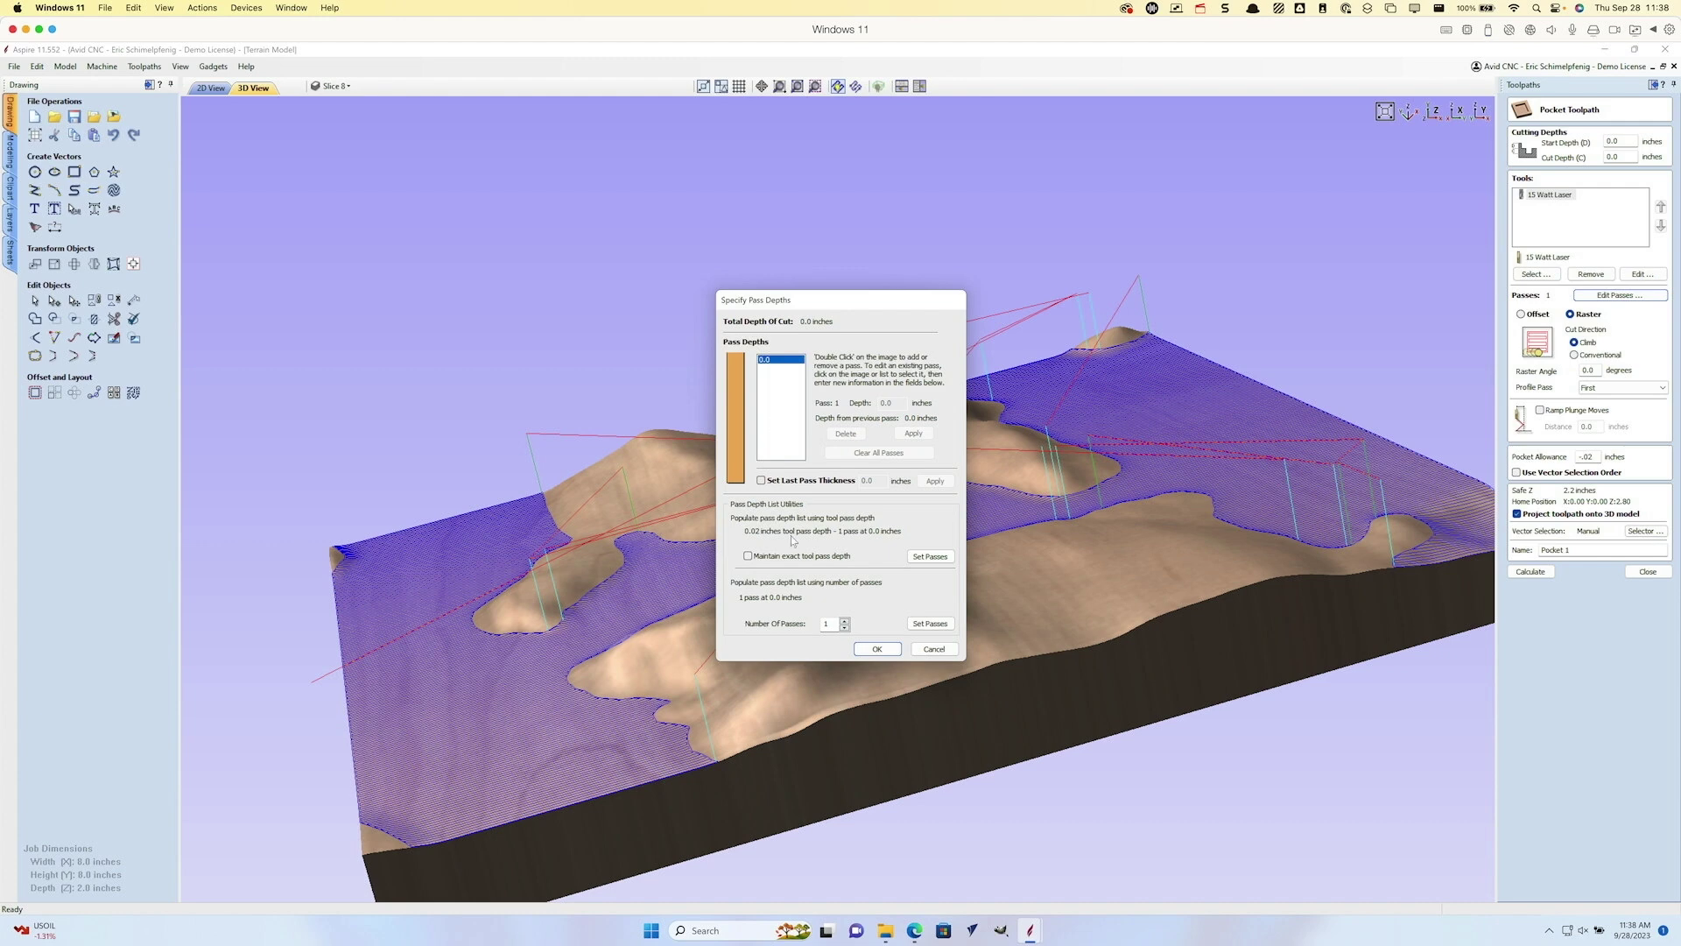
pyautogui.click(933, 649)
pyautogui.moveTo(1630, 157); pyautogui.dragTo(1591, 163)
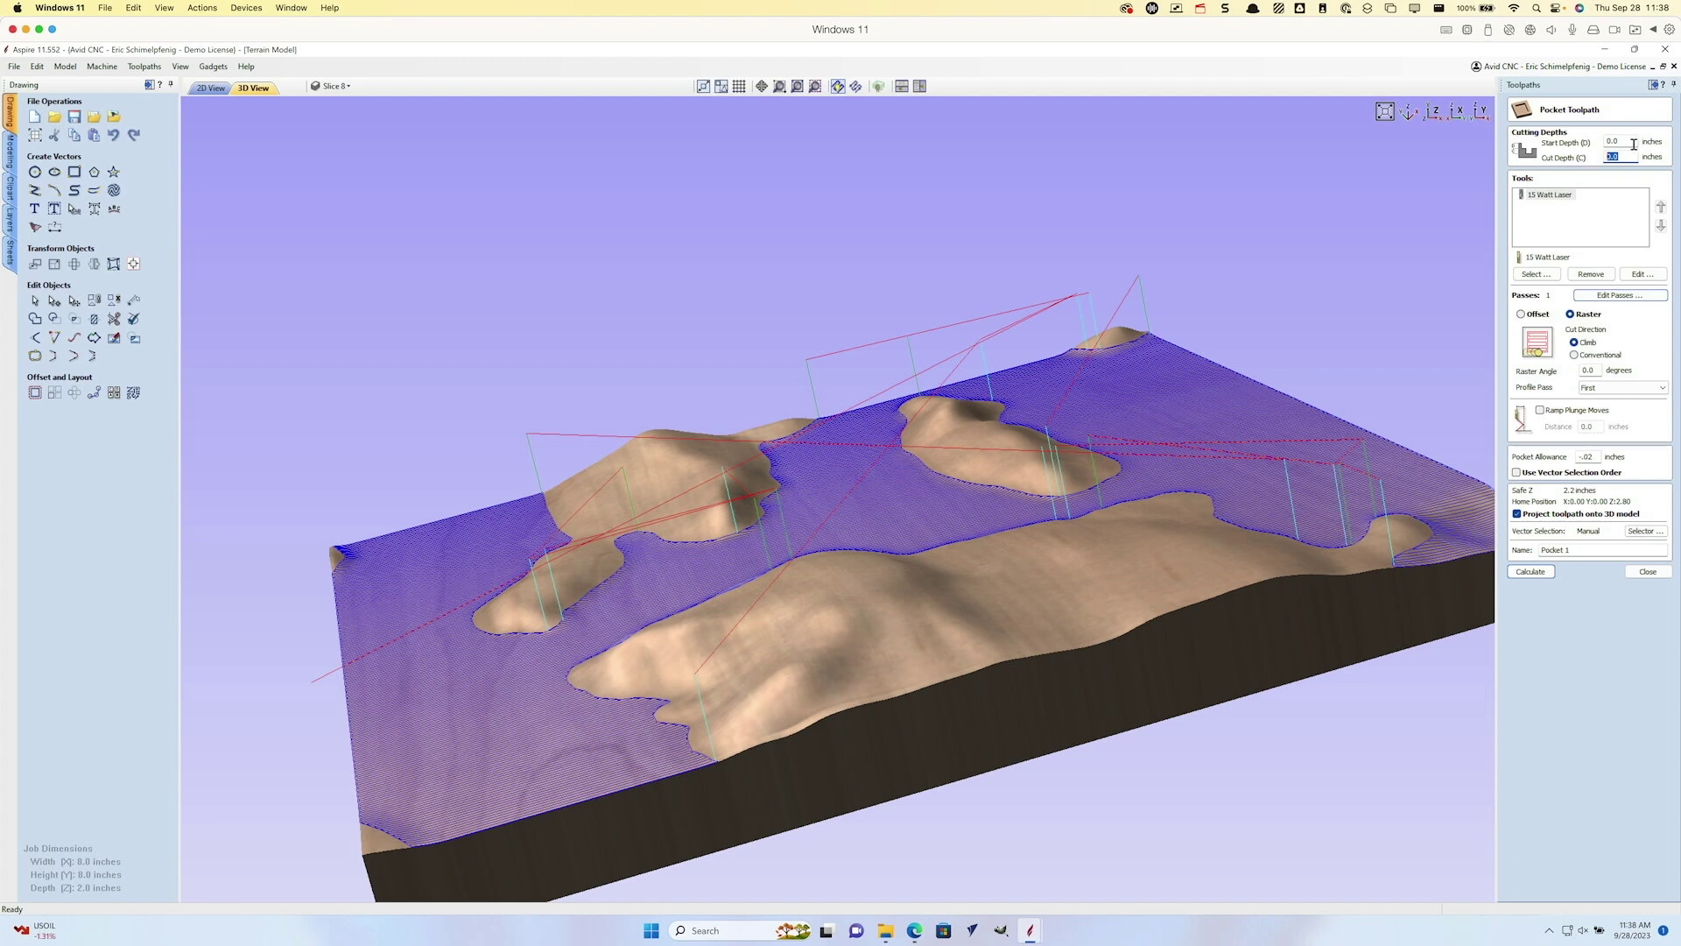
pyautogui.click(1630, 154)
pyautogui.moveTo(1630, 155); pyautogui.dragTo(1603, 159)
# Step: Return to the 2D view, set the pocket's raster angle to 30 degrees, and recalculate the toolpath
pyautogui.click(210, 89)
pyautogui.doubleClick(1581, 372)
pyautogui.write('30')
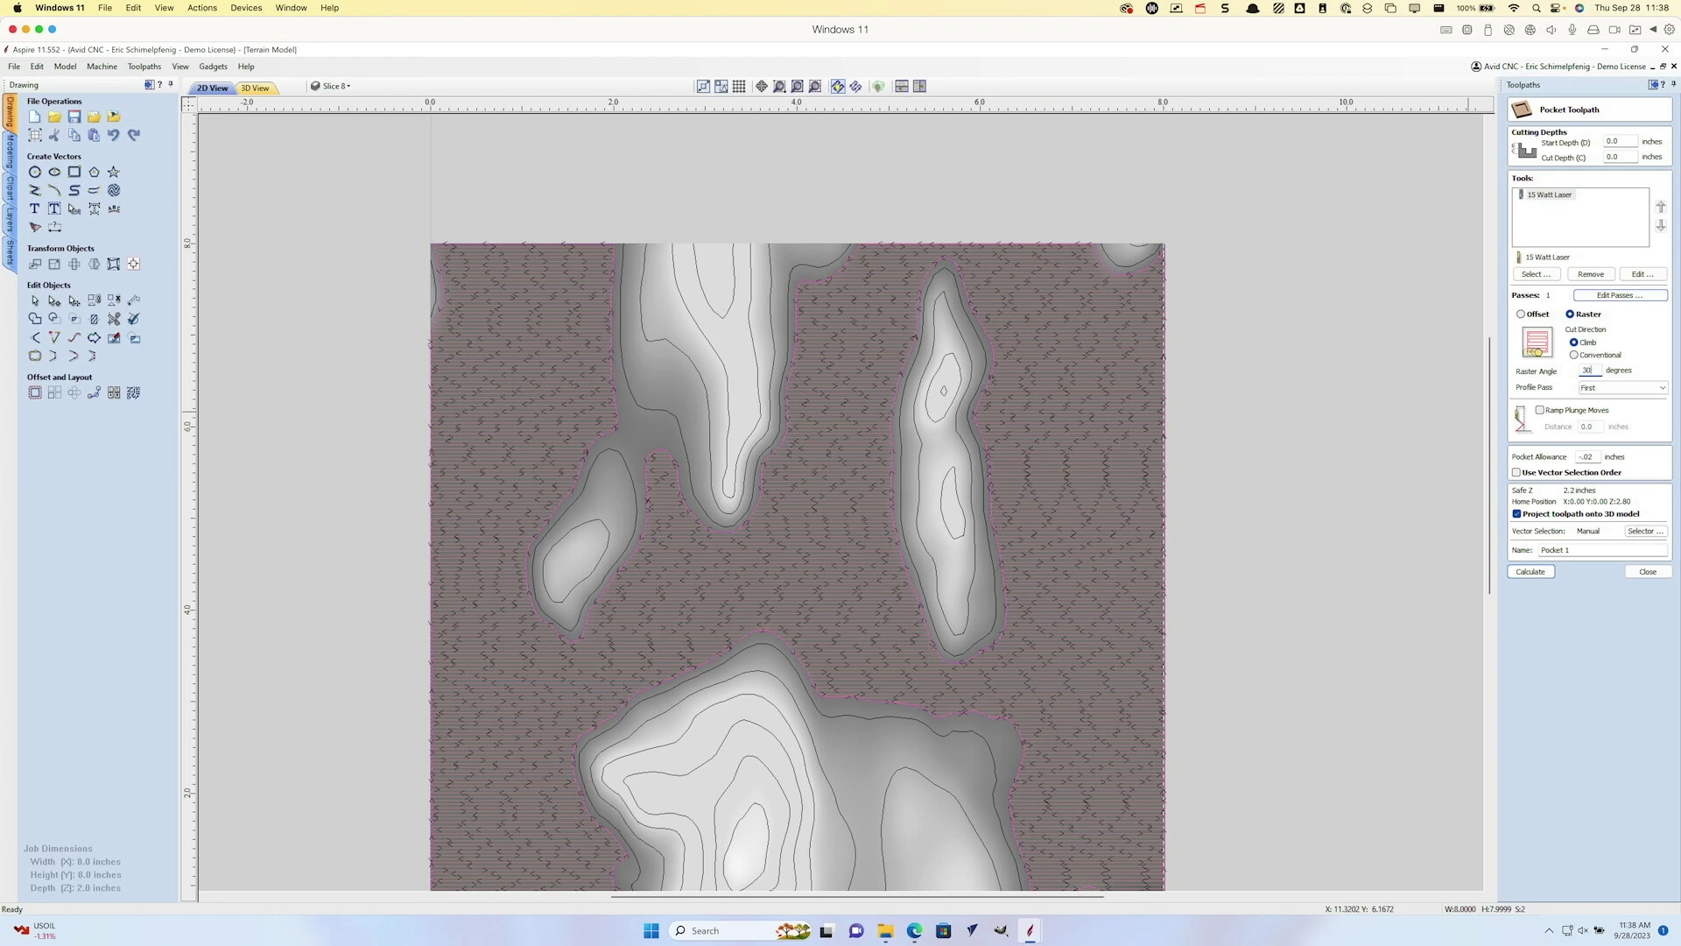
pyautogui.click(1532, 573)
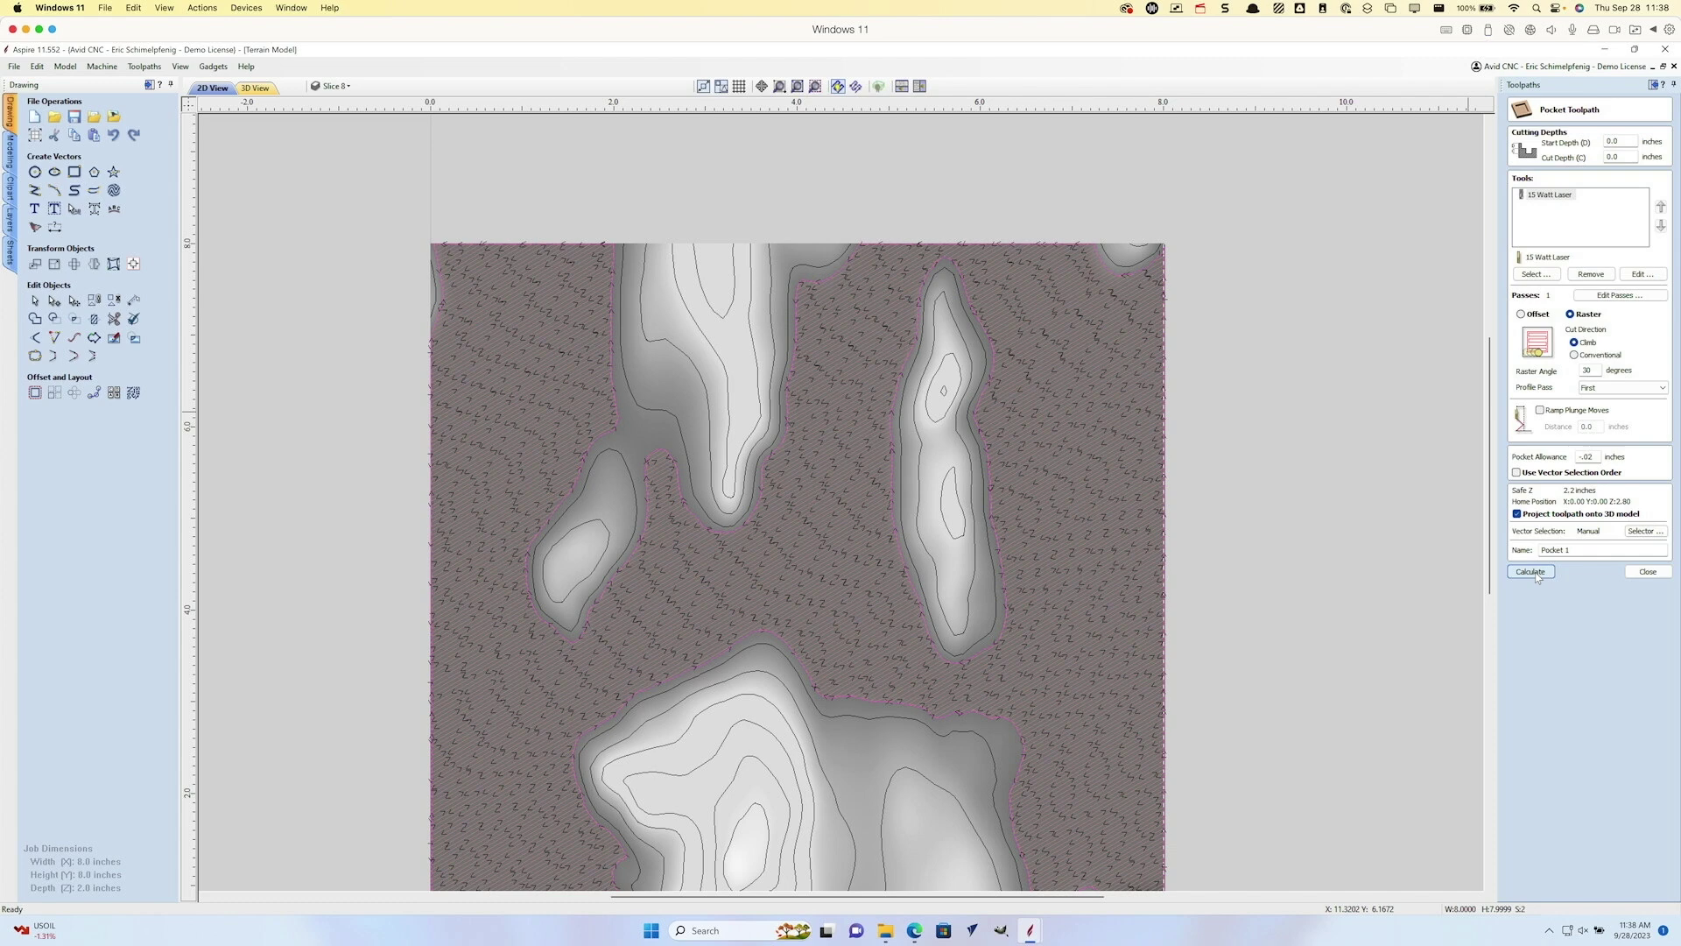
# Step: Try the Offset clearance strategy on the pocket toolpath, and restore the Raster strategy
pyautogui.click(1549, 316)
pyautogui.click(1537, 571)
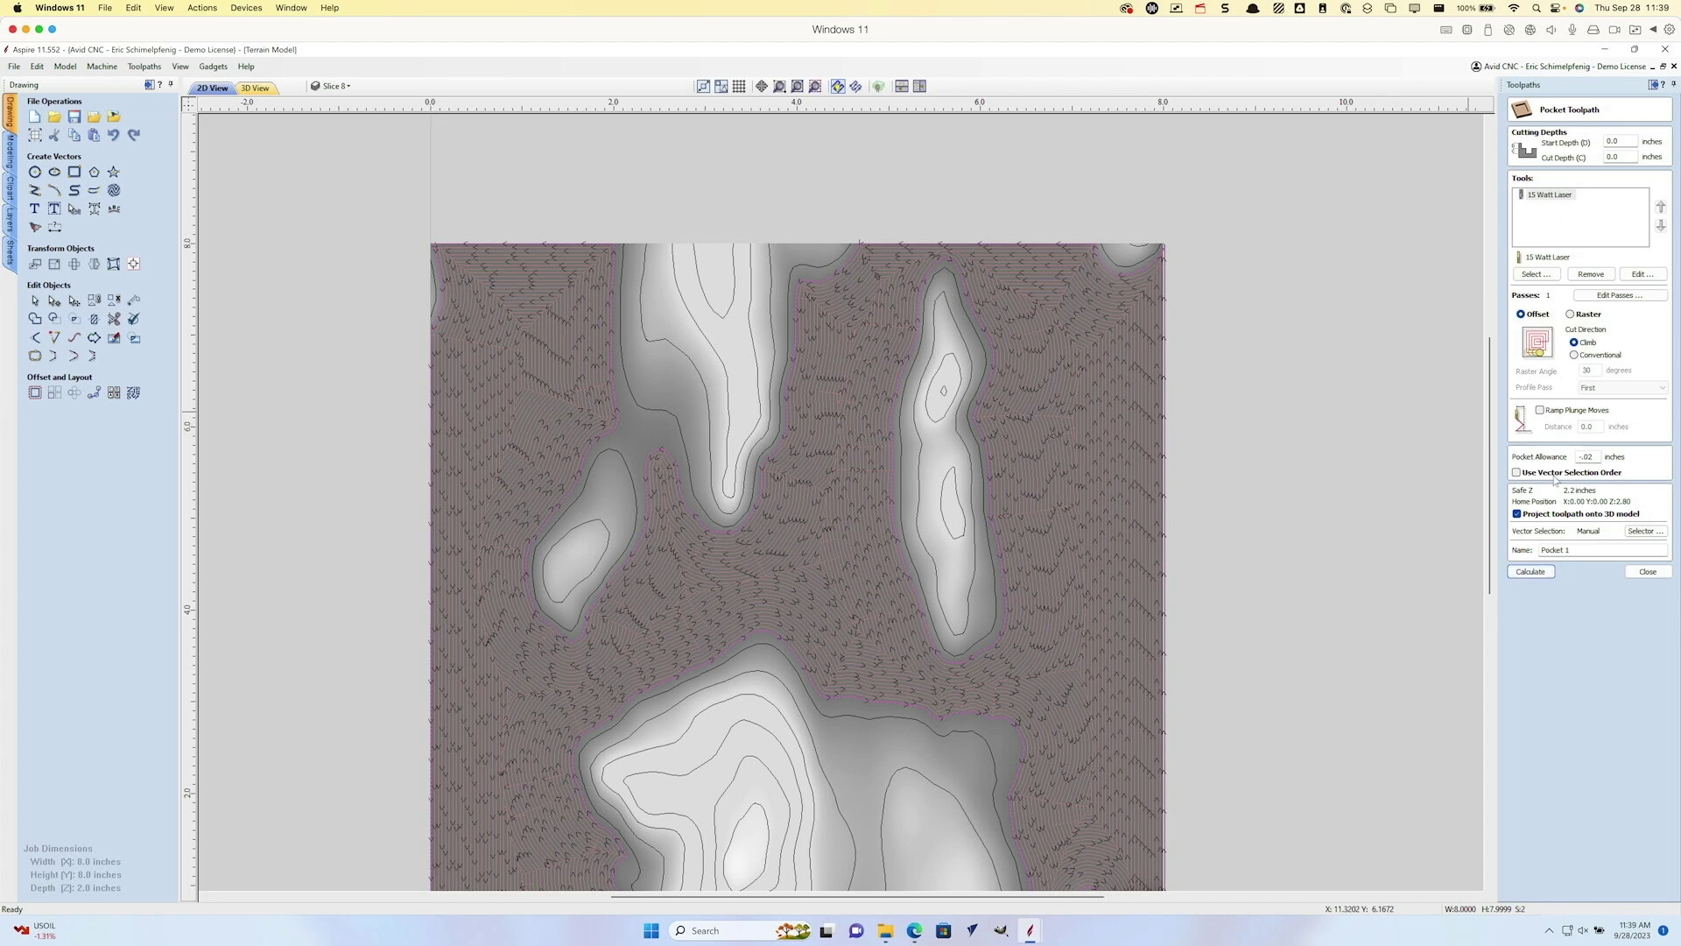
pyautogui.click(1570, 314)
pyautogui.click(1539, 570)
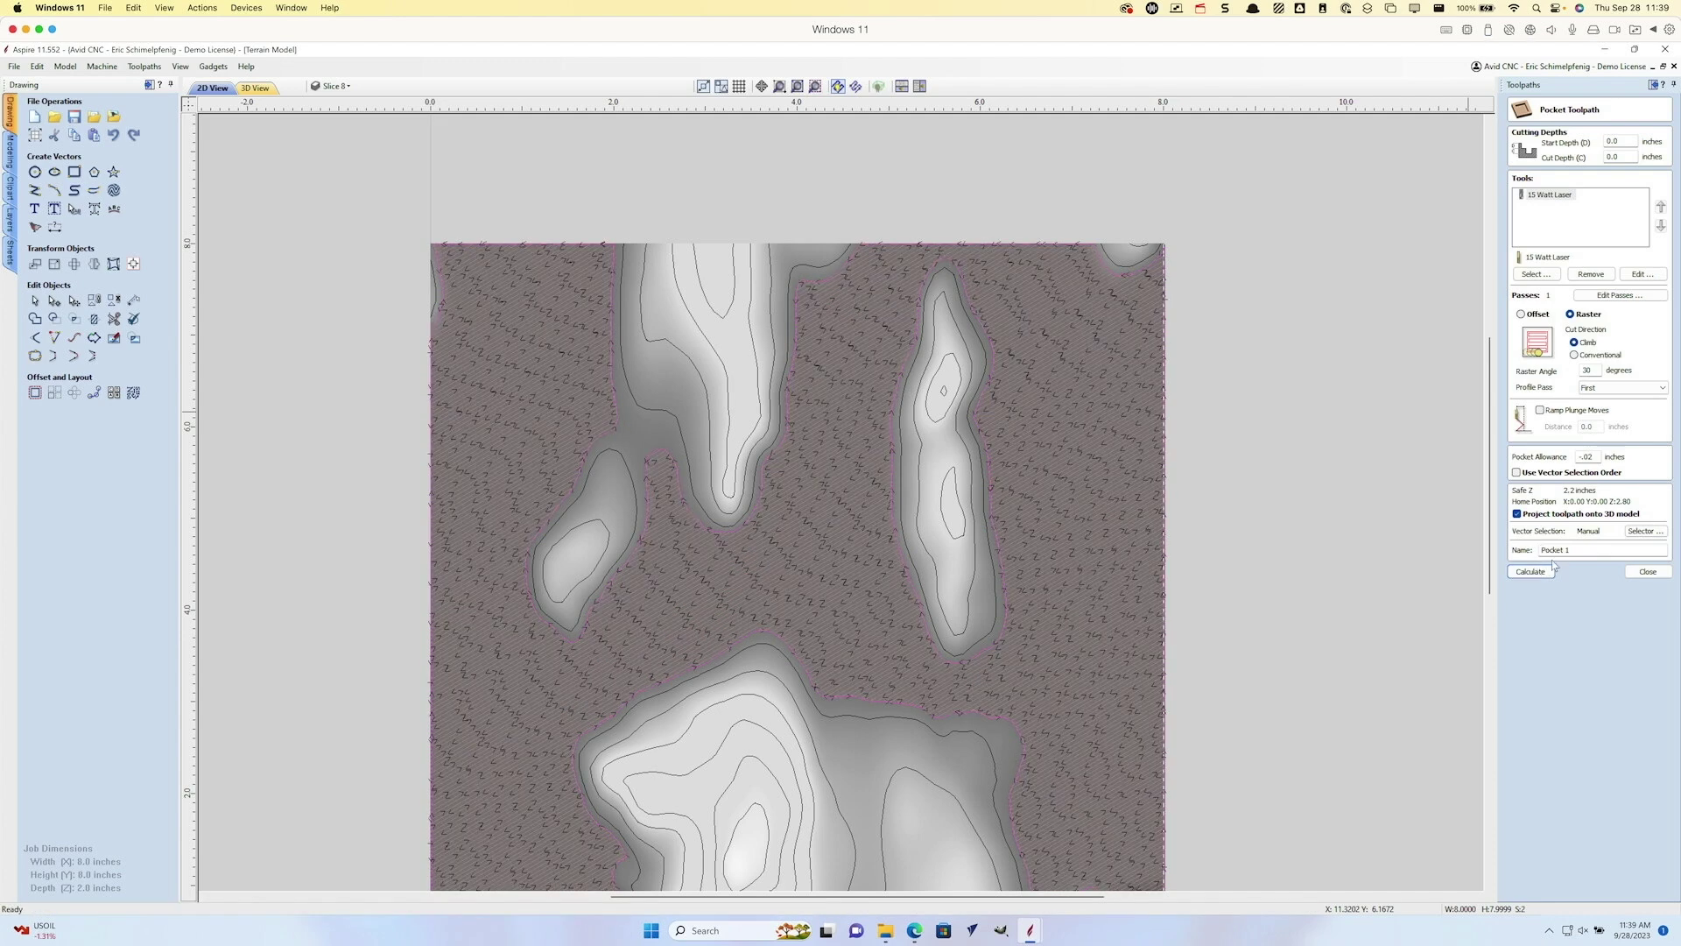
# Step: Name the pocket toolpath Laser Water, recalculate and close it, and hide its preview in the 2D view
pyautogui.write('Laser Water')
pyautogui.click(1521, 576)
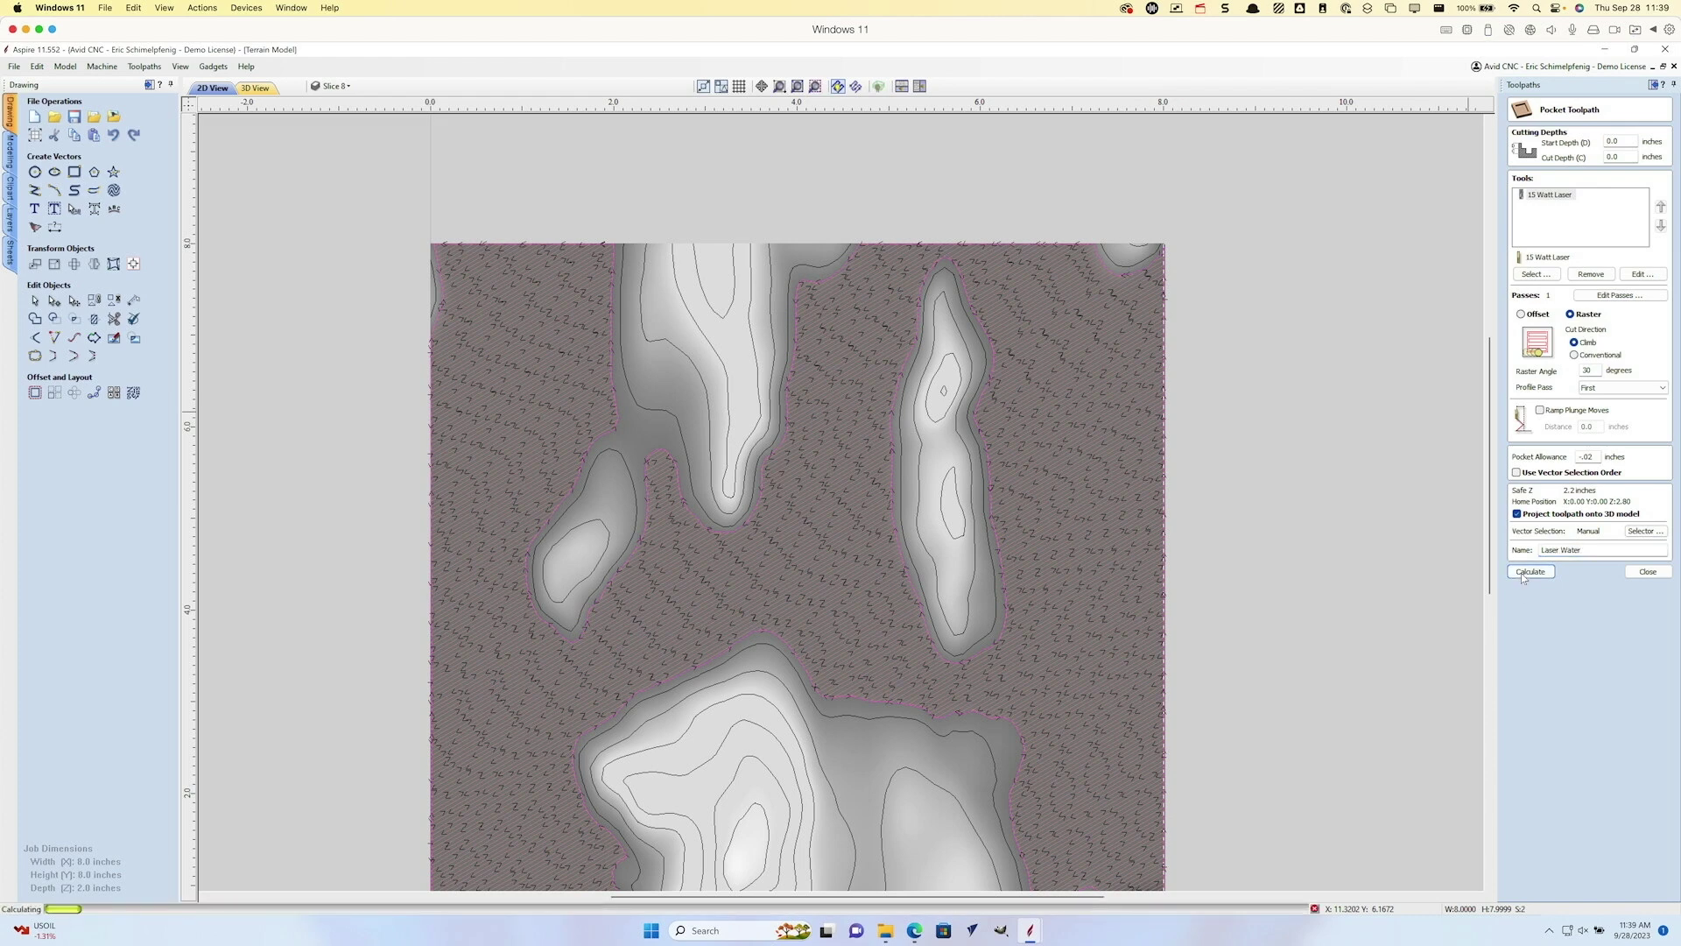
pyautogui.click(1646, 572)
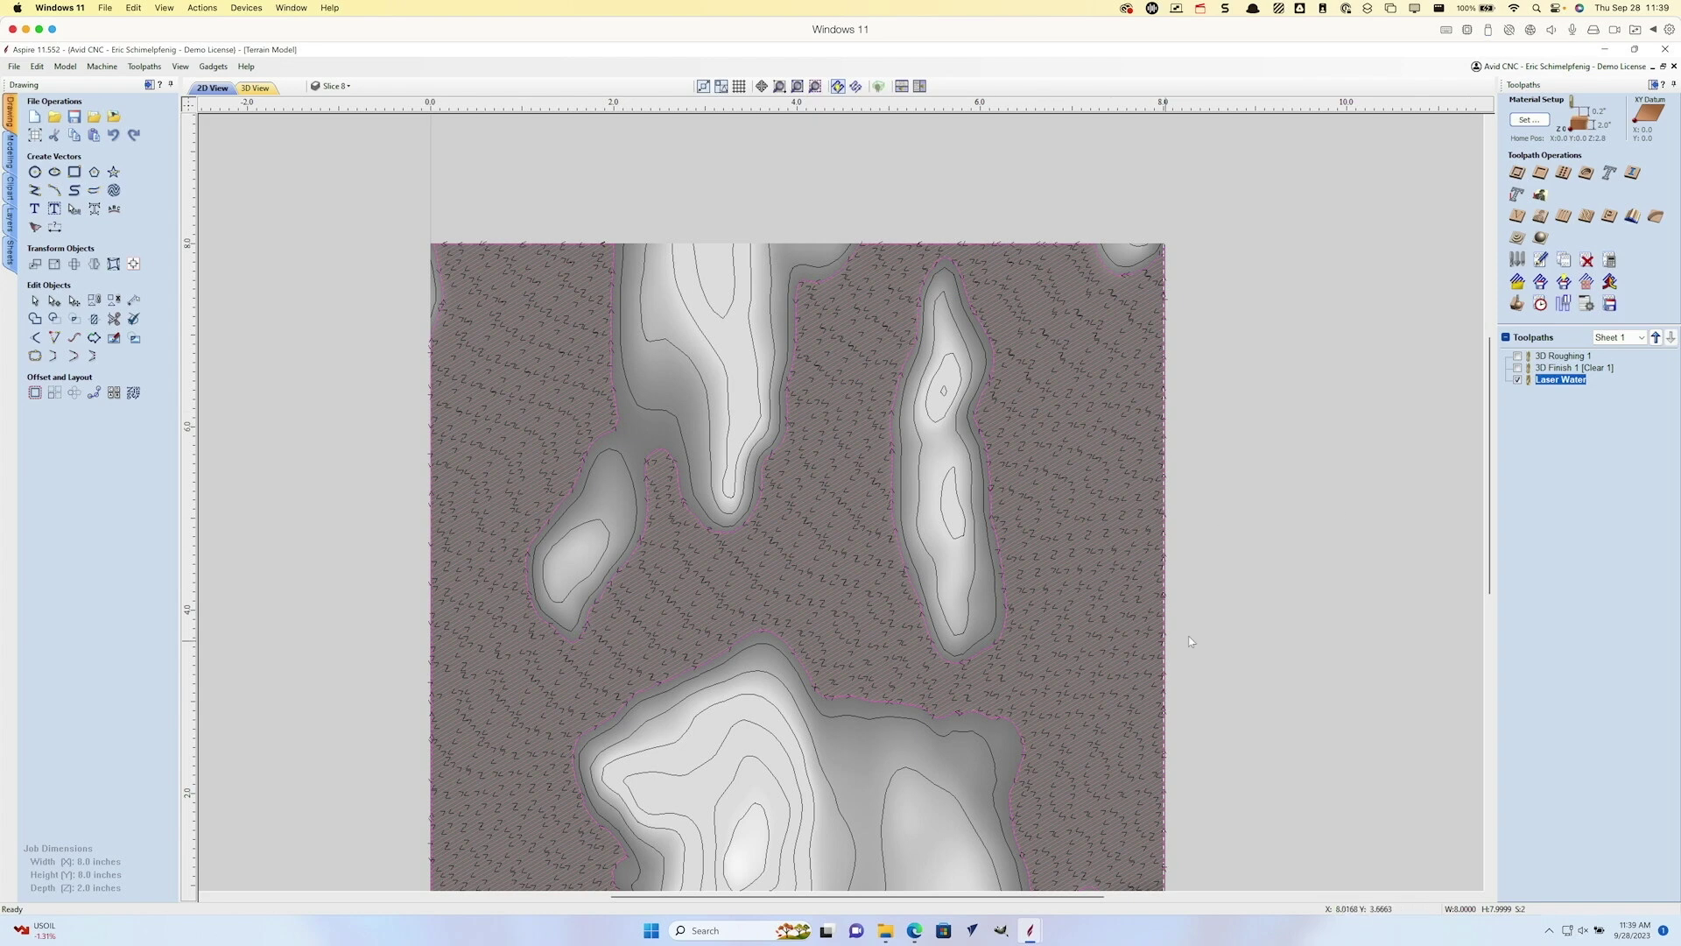
pyautogui.press('F6')
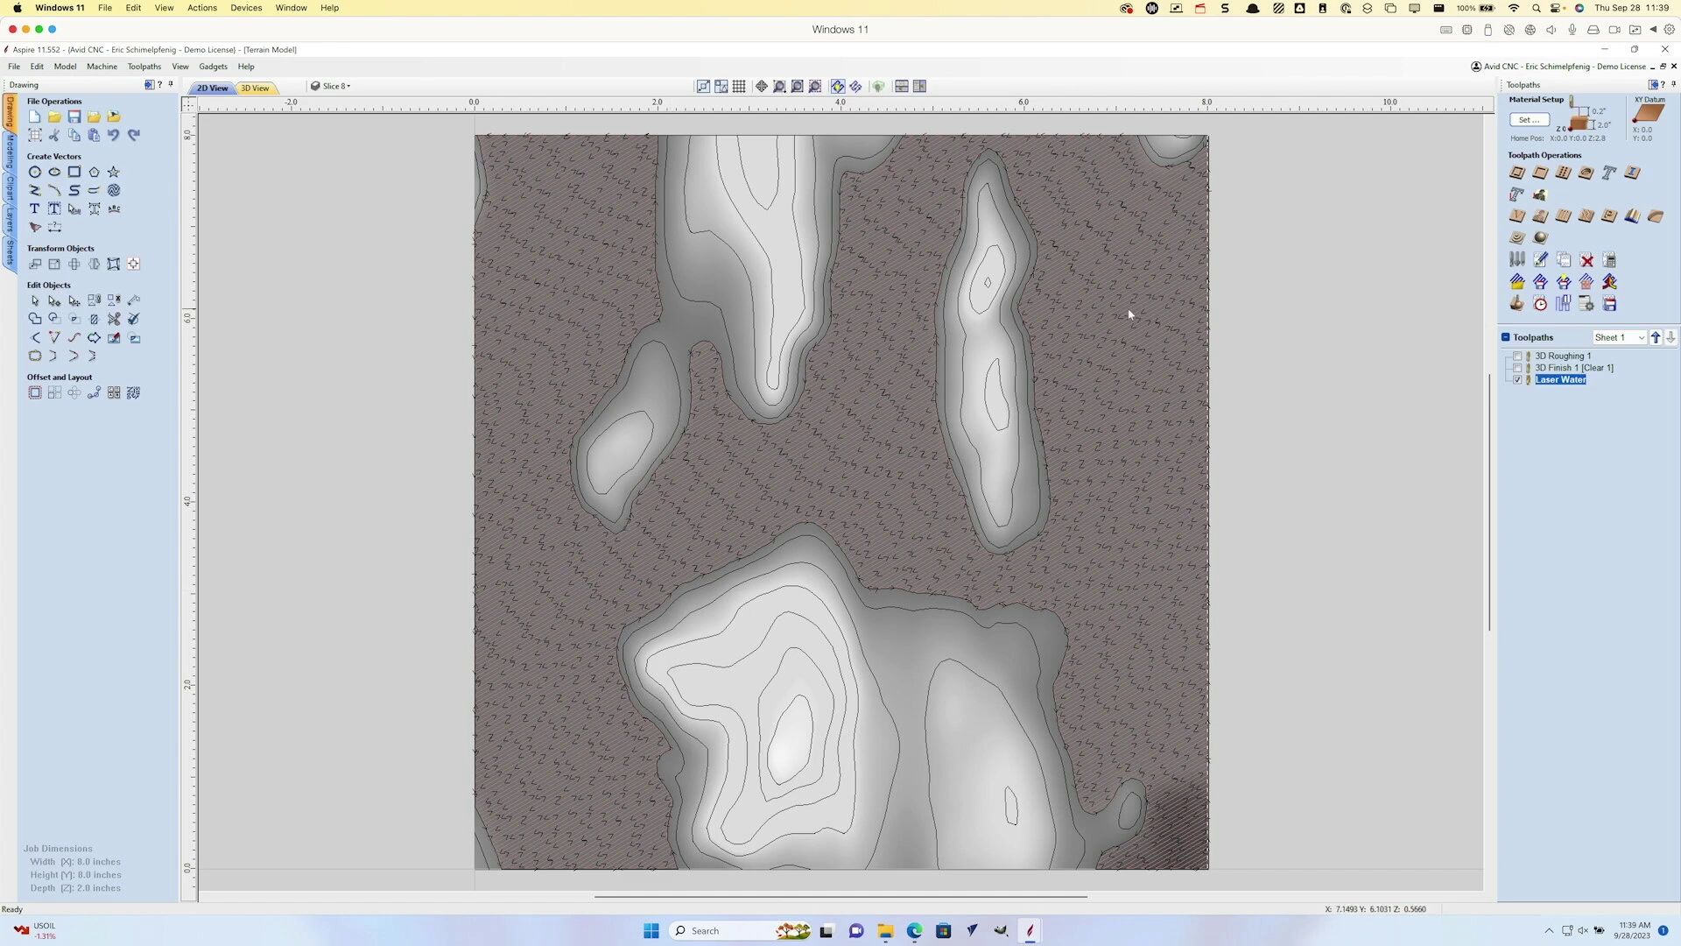
pyautogui.click(1516, 379)
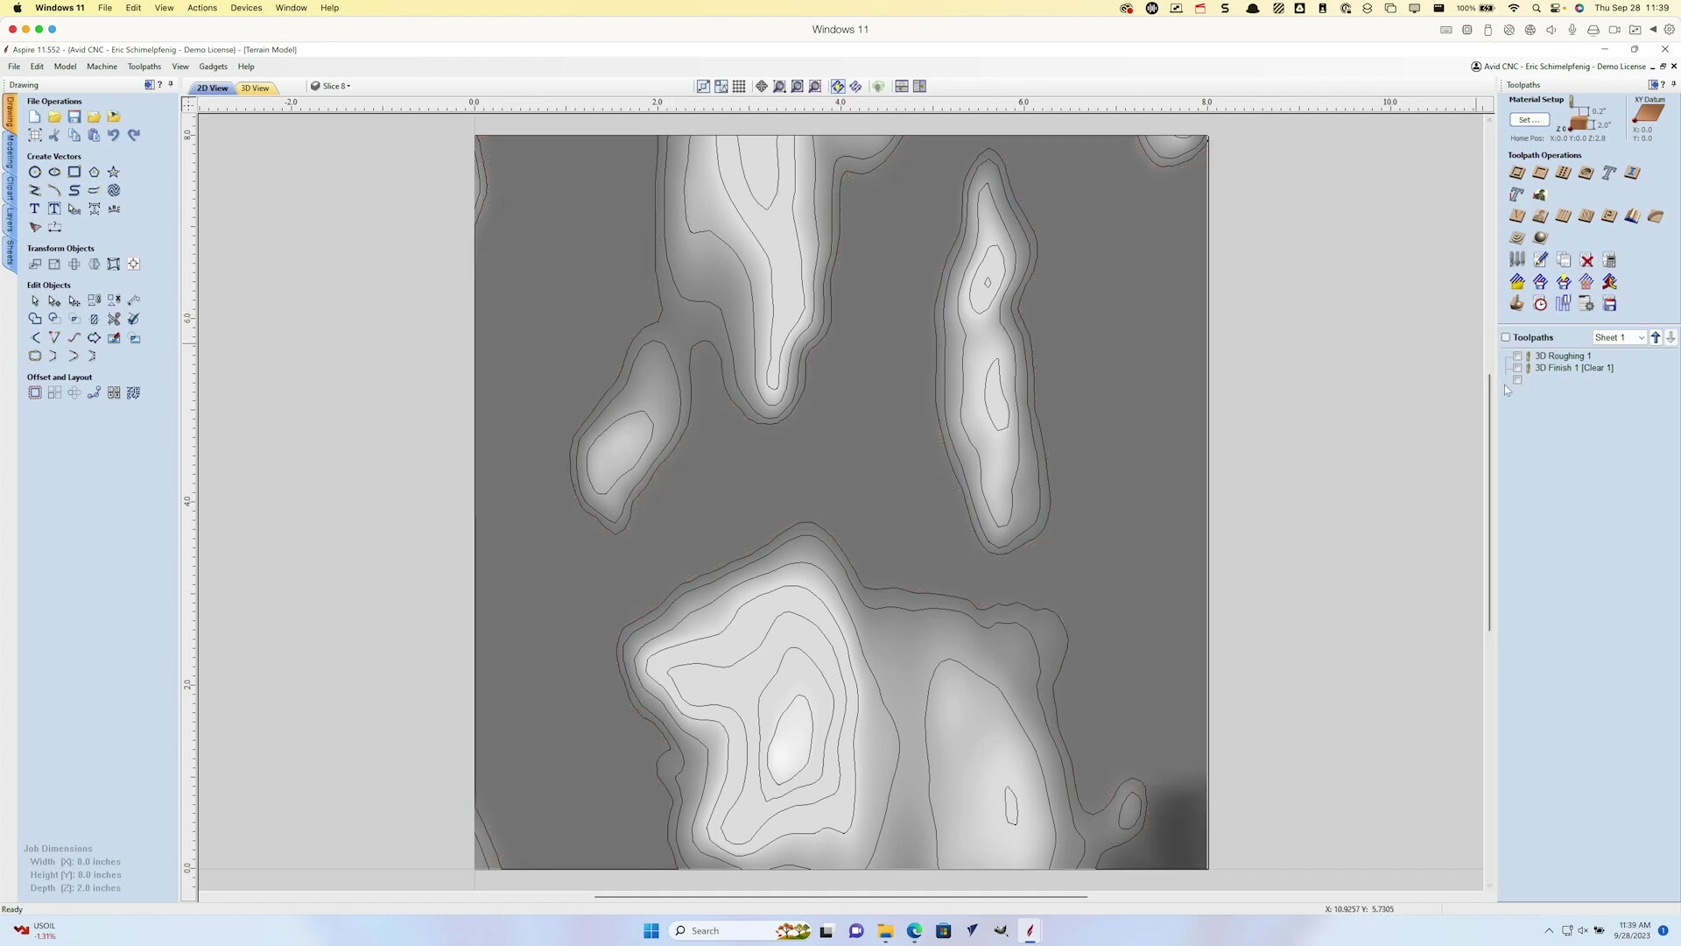
# Step: Start a 2D profile toolpath and set its cut depth to 0
pyautogui.click(1517, 174)
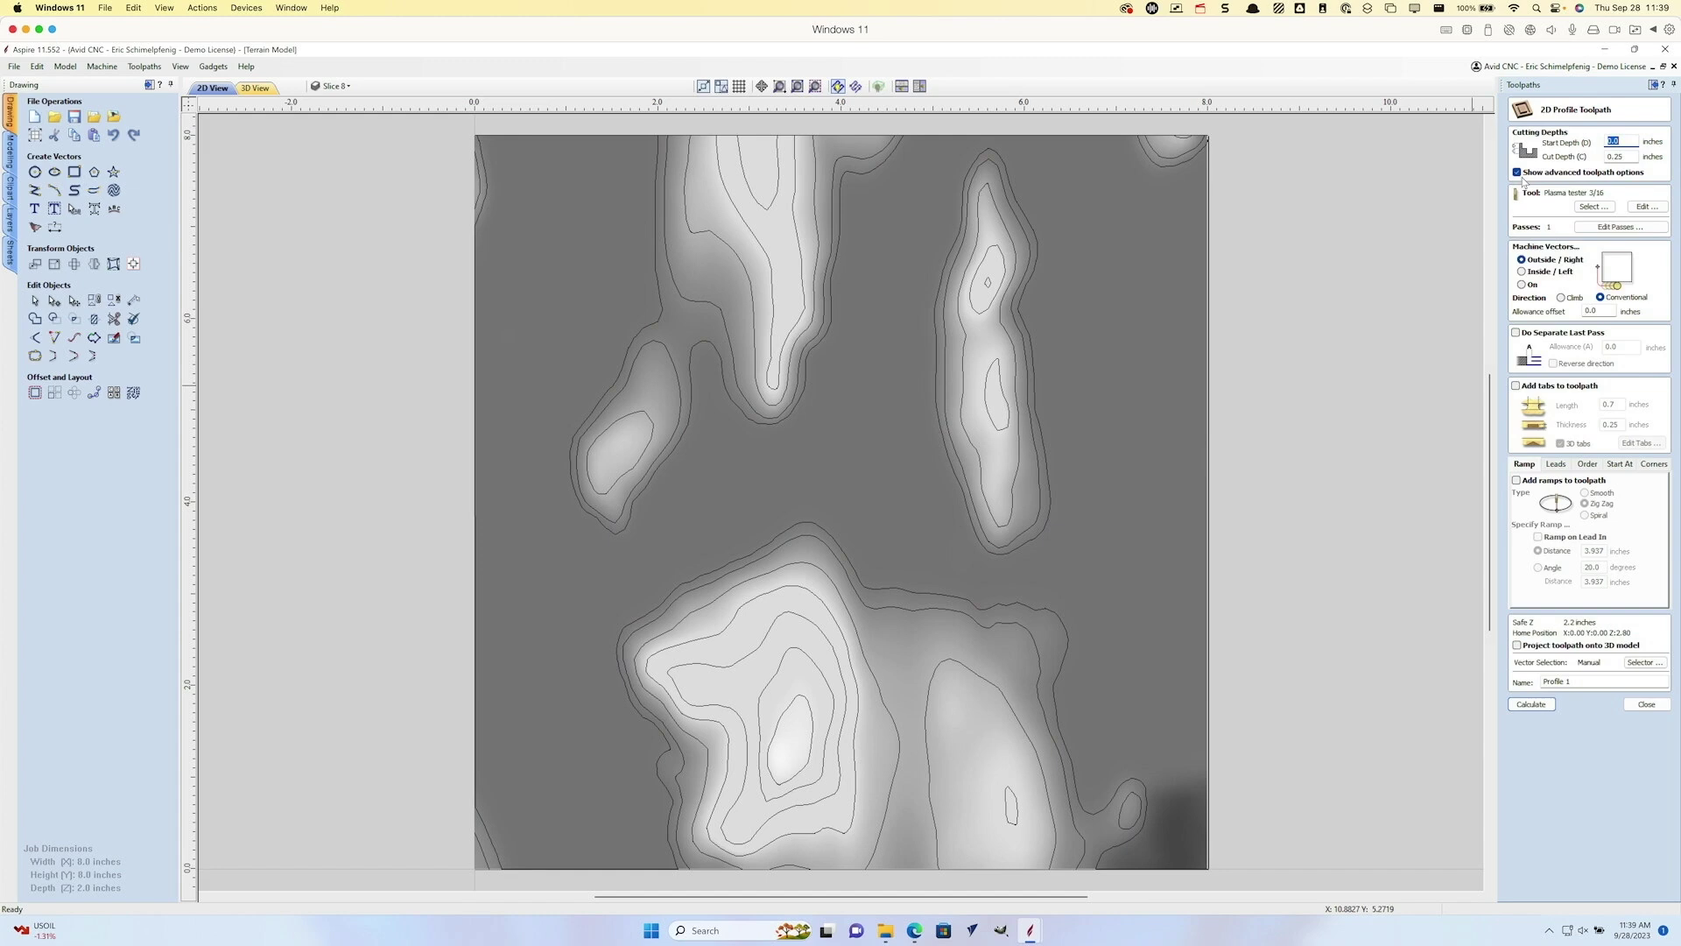
pyautogui.doubleClick(1629, 156)
pyautogui.write('0')
# Step: In the tool database, copy the Avid Hardwood cutting settings into the first 15 Watt Laser tool
pyautogui.click(1594, 207)
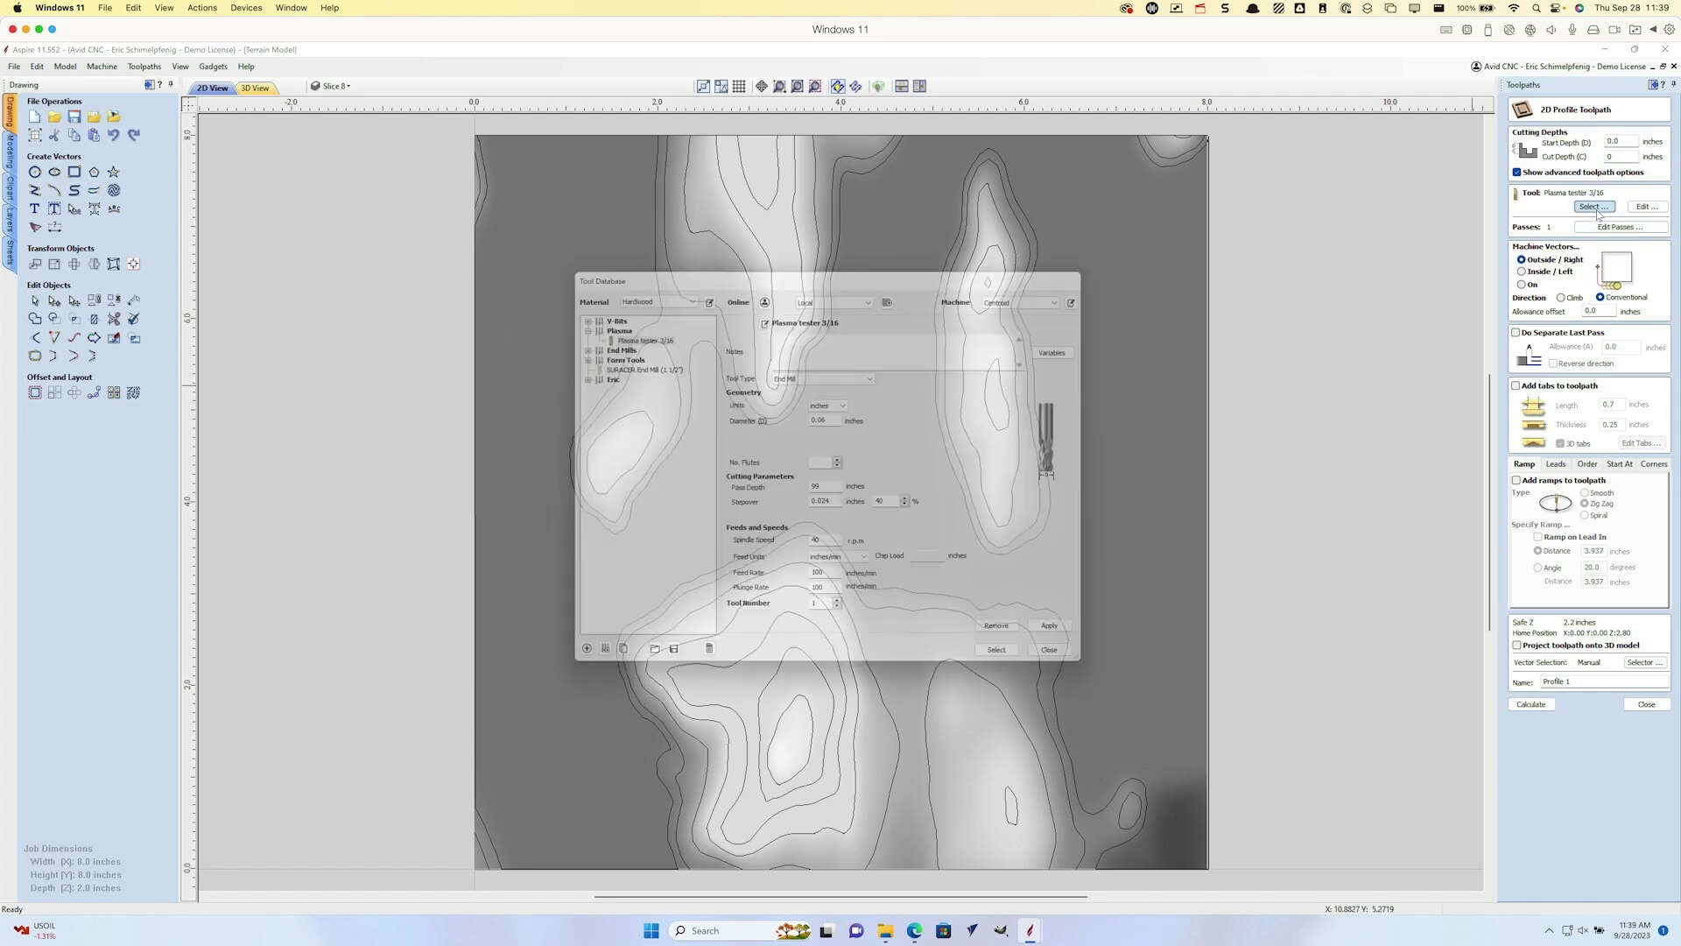
pyautogui.click(583, 382)
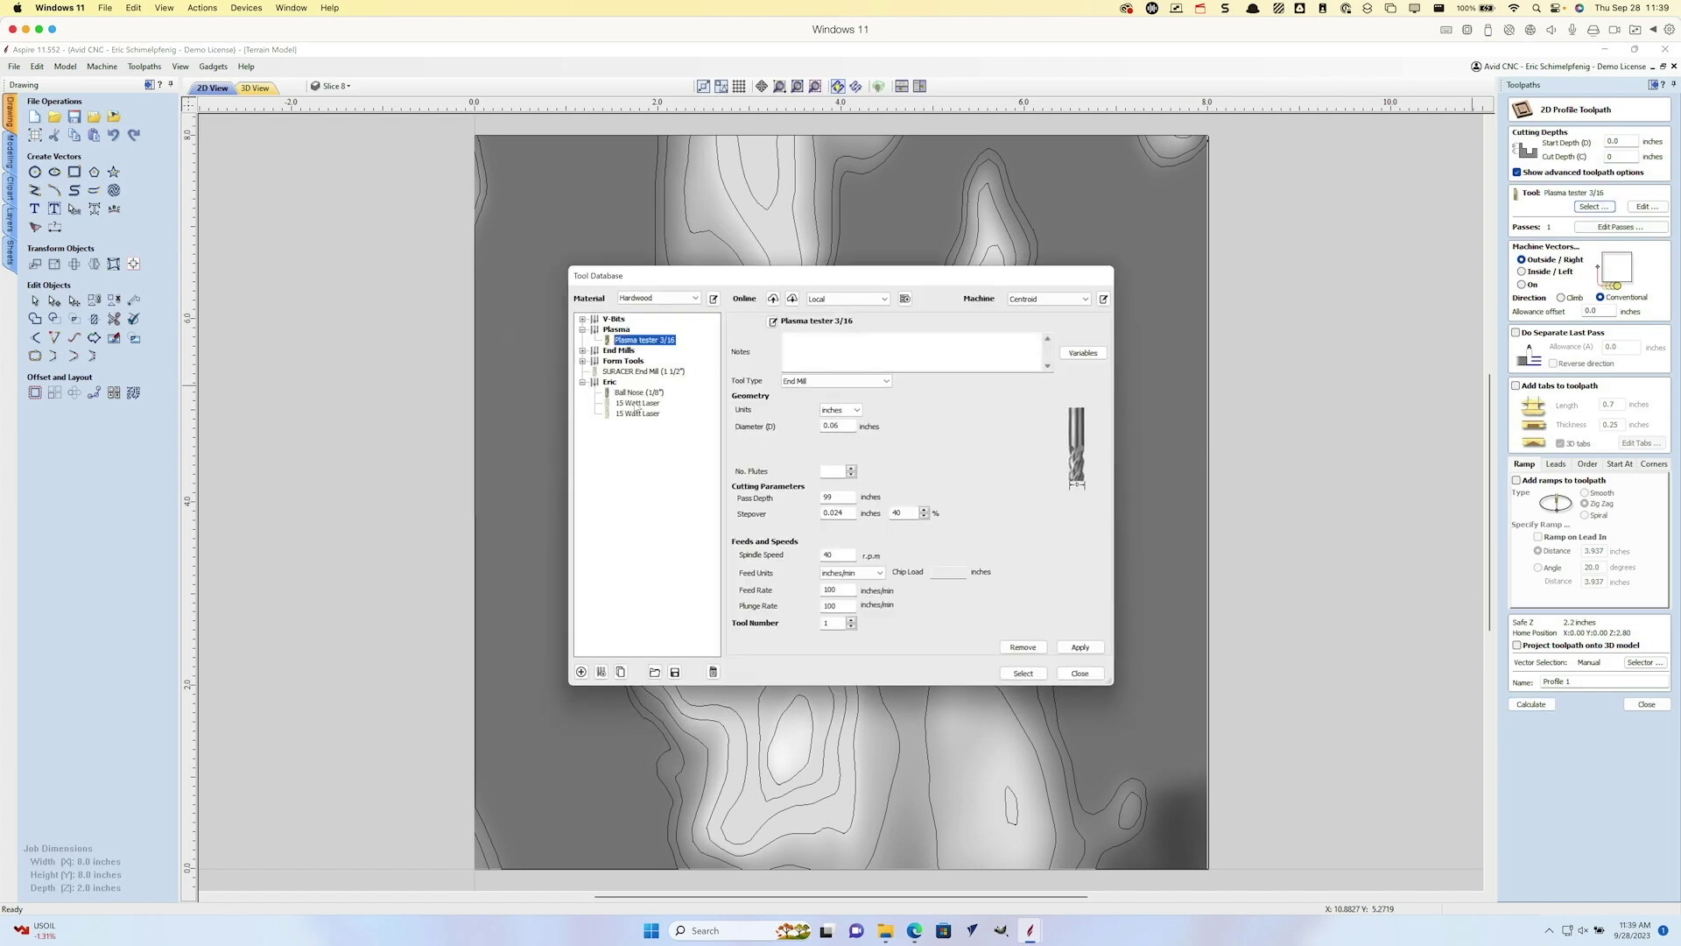
pyautogui.click(639, 404)
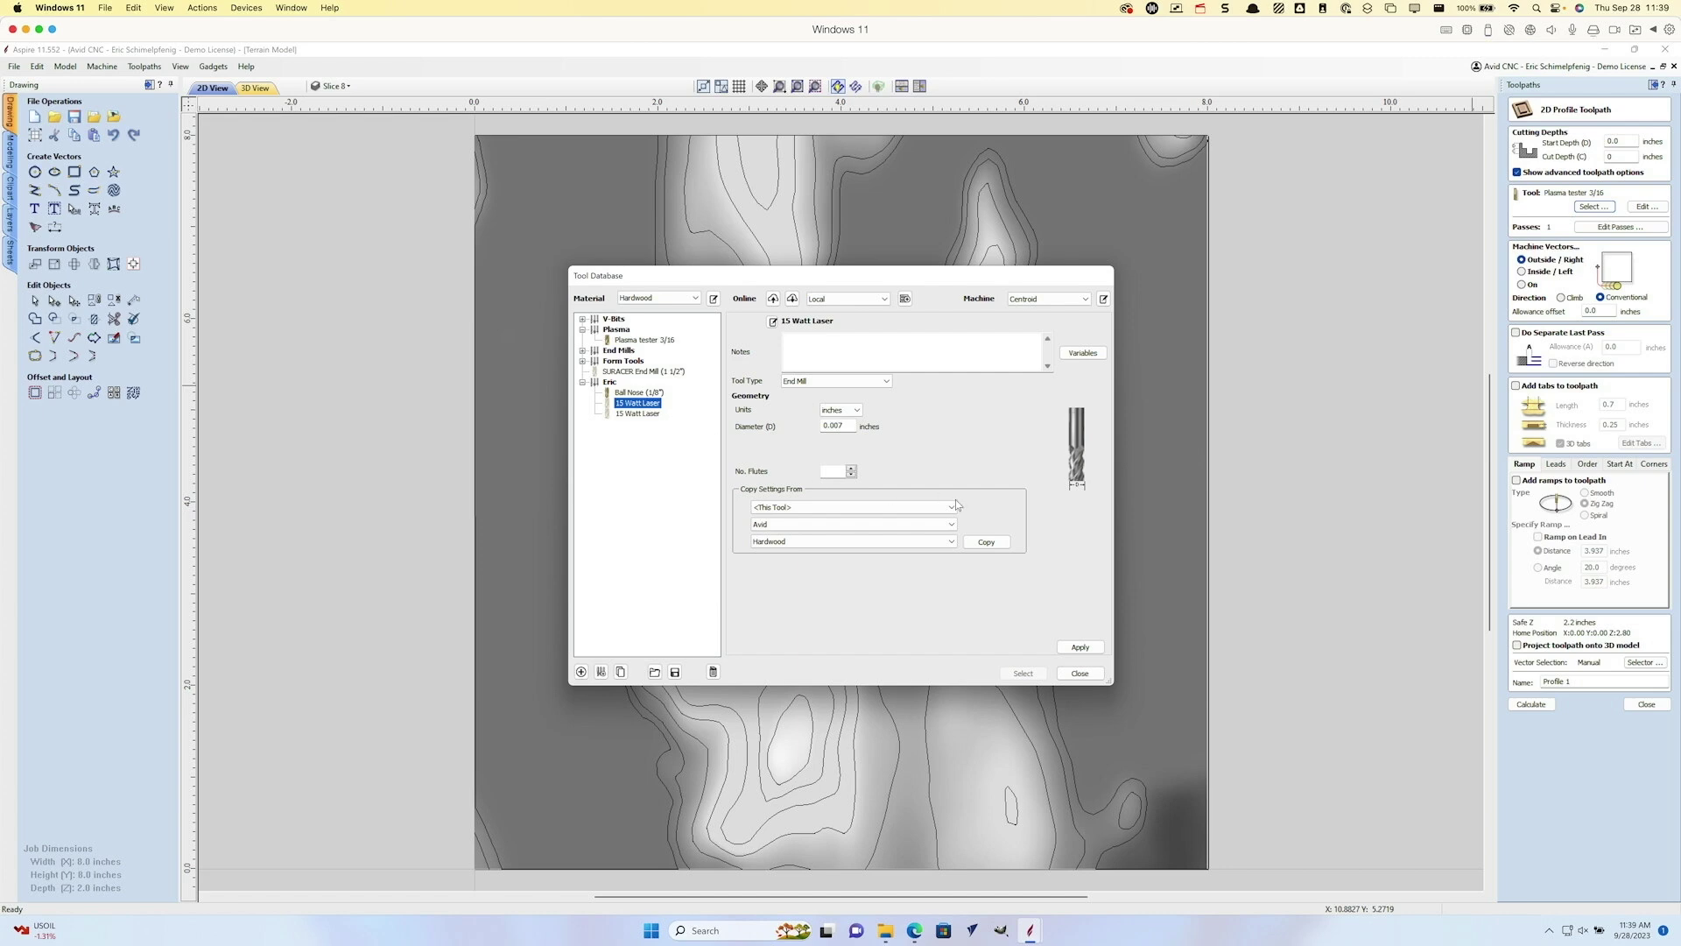
pyautogui.click(987, 542)
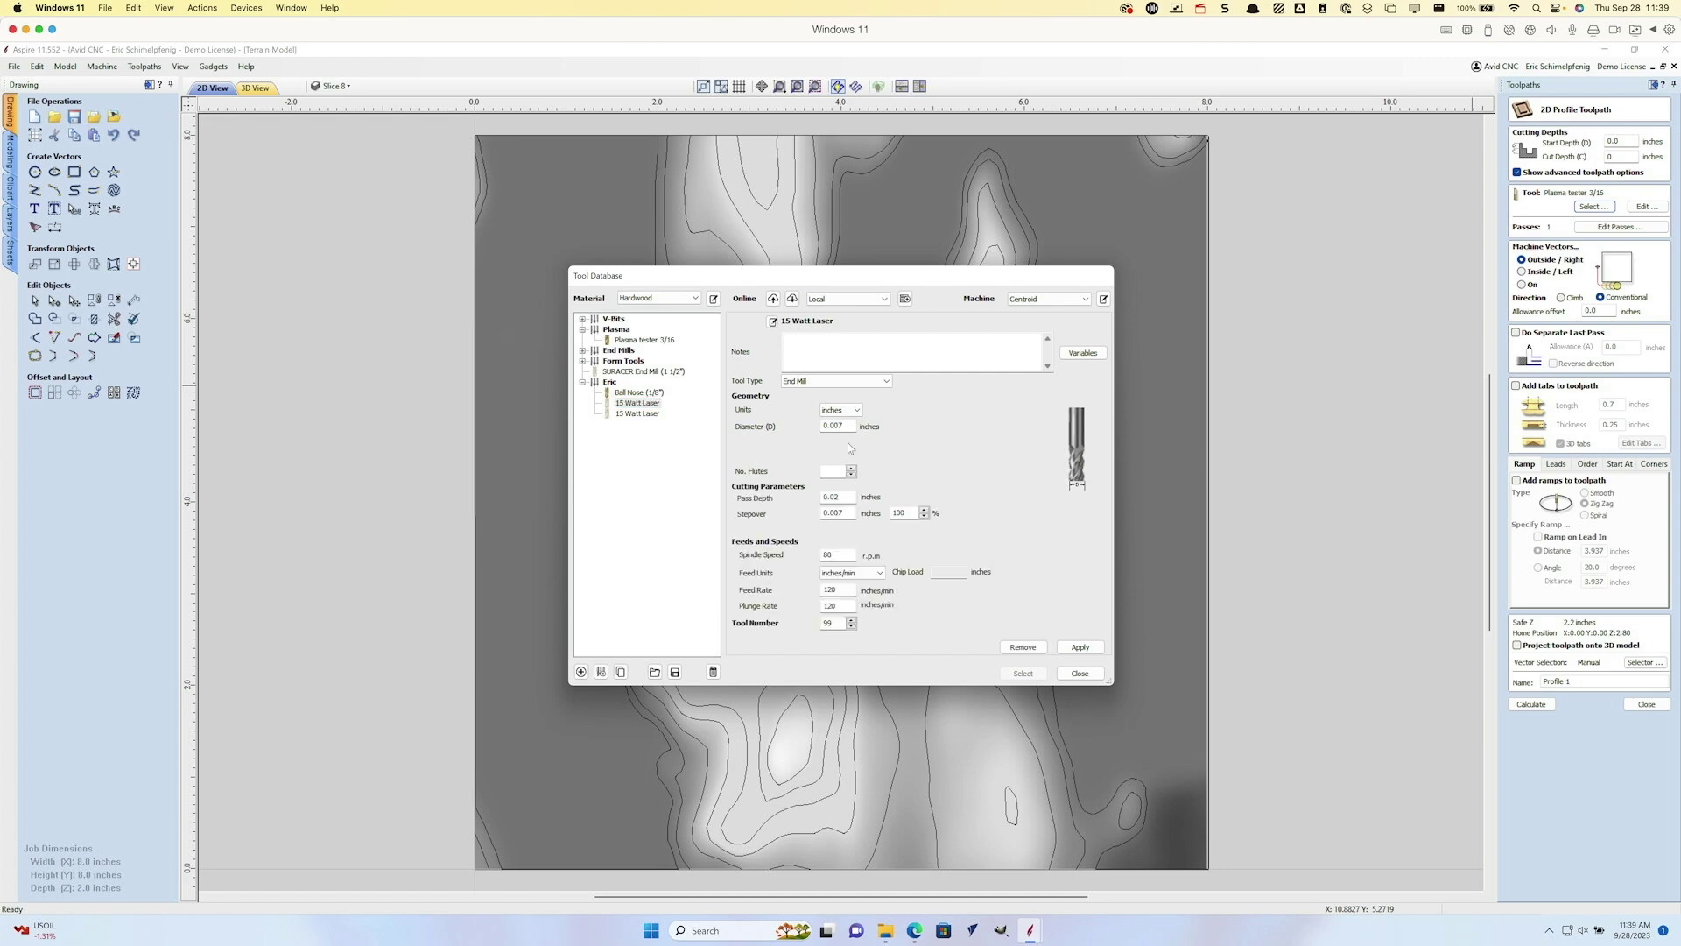
# Step: Review the 15 Watt Laser's diameter, pass depth and feed rate, apply its settings, and use it for the profile toolpath
pyautogui.moveTo(851, 425); pyautogui.dragTo(810, 424)
pyautogui.moveTo(846, 496); pyautogui.dragTo(816, 497)
pyautogui.click(847, 570)
pyautogui.hotkey('shift', 'Tab')
pyautogui.moveTo(847, 590); pyautogui.dragTo(821, 591)
pyautogui.click(1075, 648)
pyautogui.click(1023, 672)
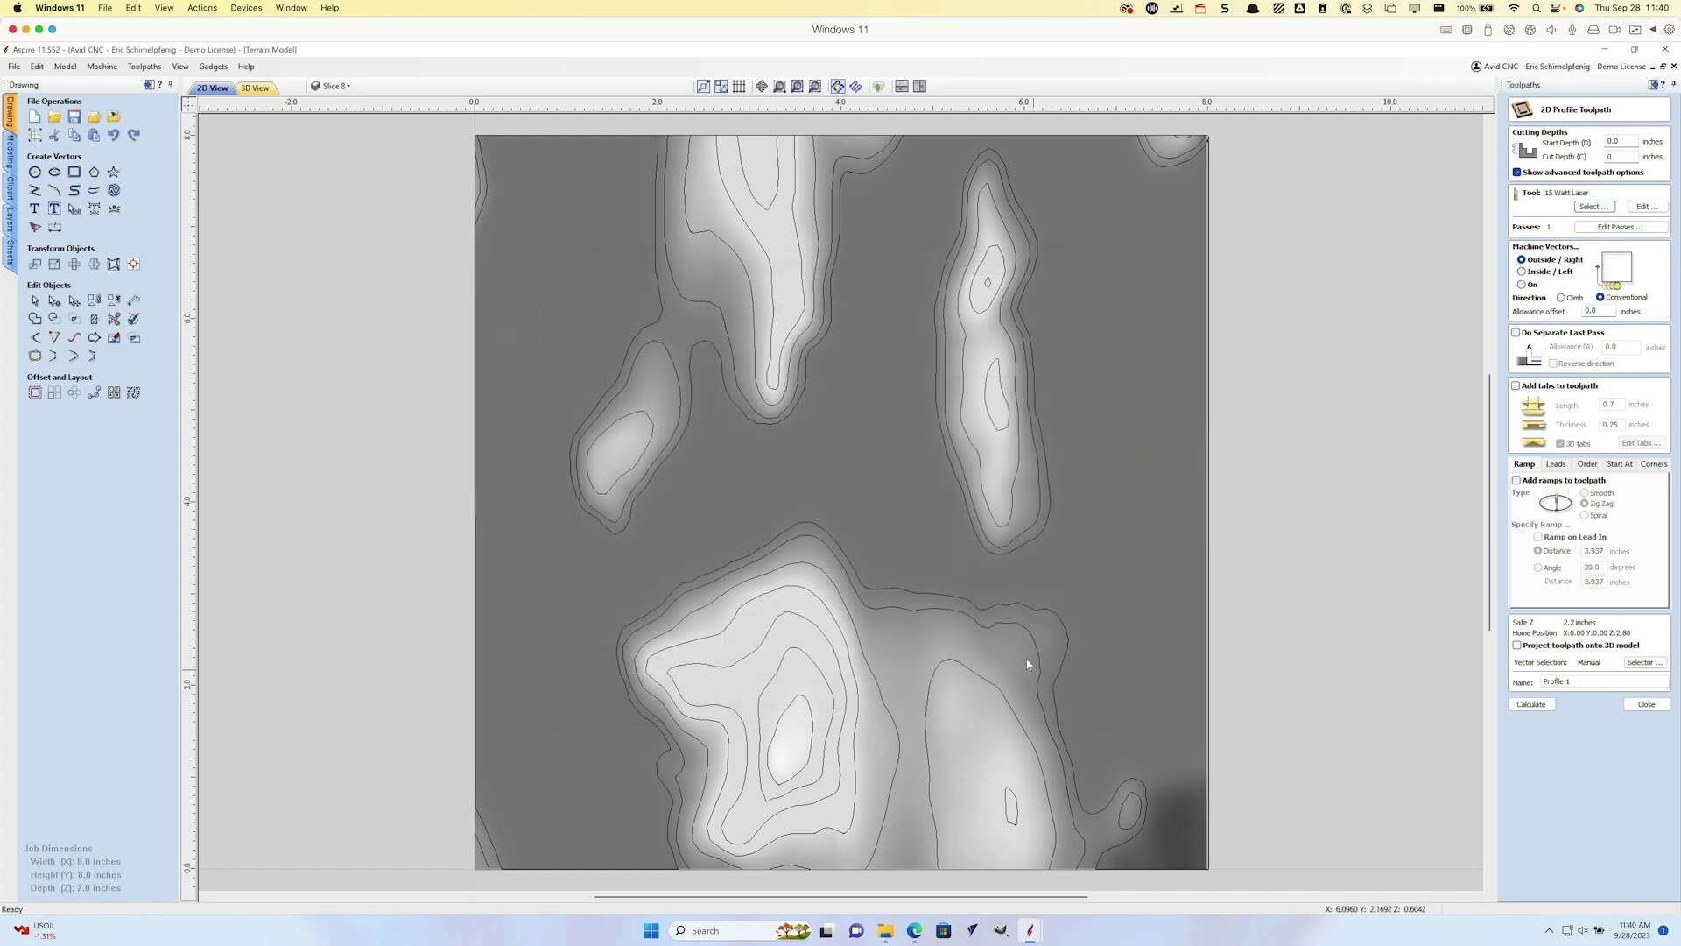
# Step: Select all the terrain contour vectors except the outer water boundary for the profile toolpath
pyautogui.click(1070, 760)
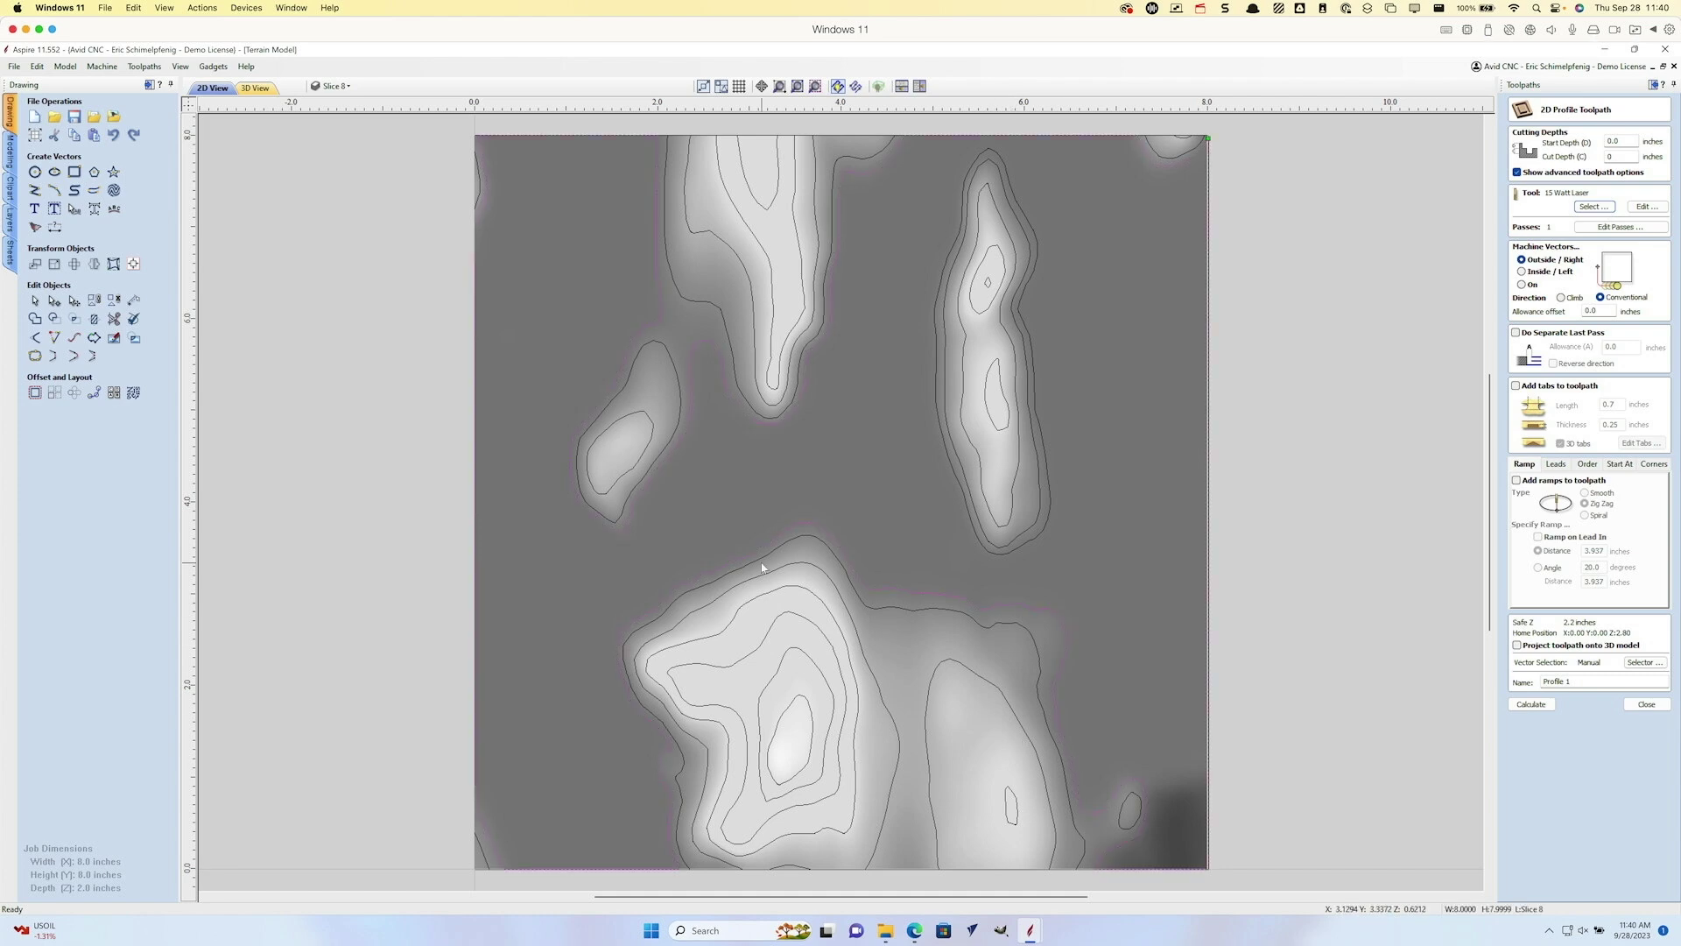
pyautogui.scroll(-2, 761, 567)
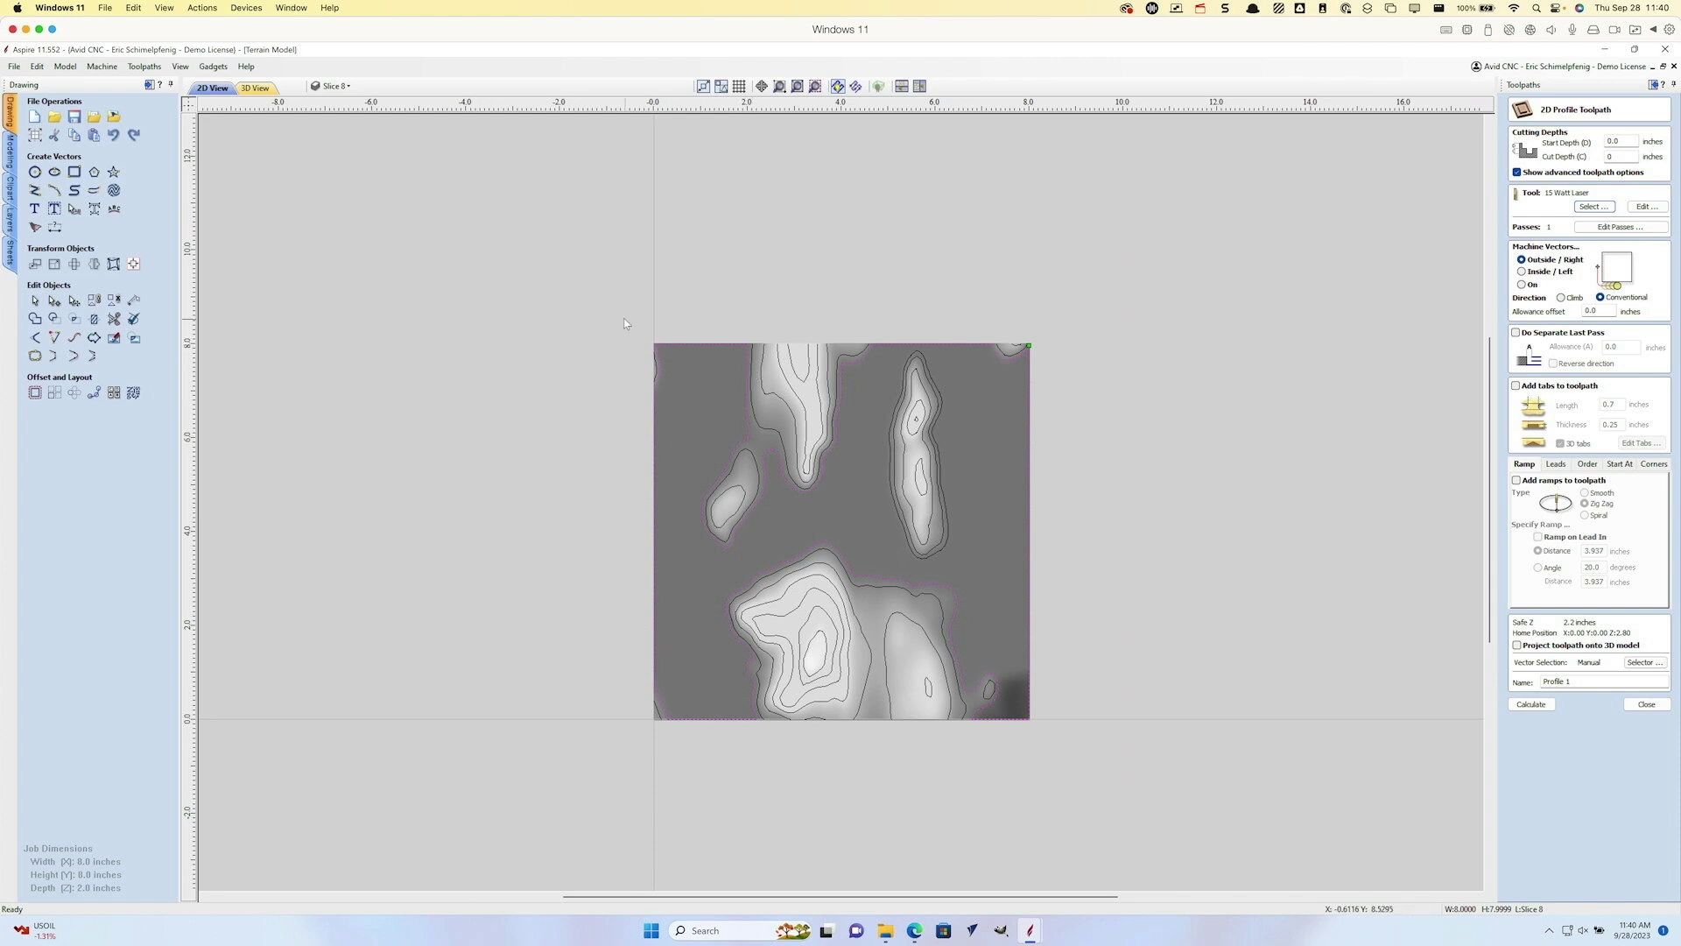
pyautogui.click(884, 576)
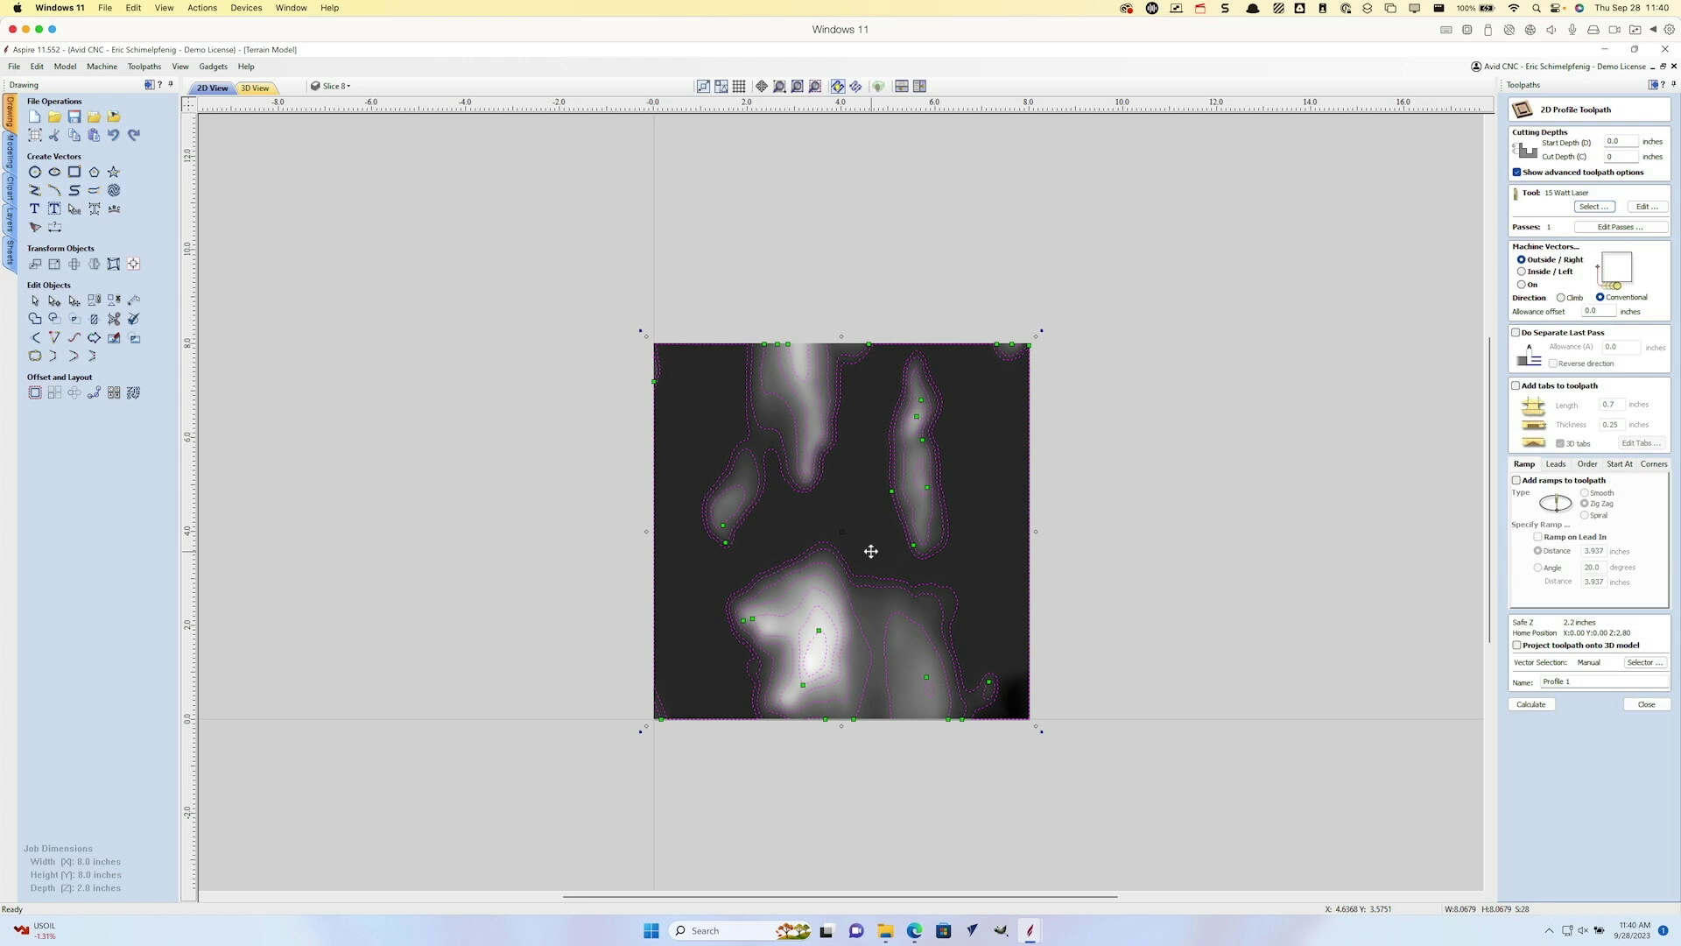
pyautogui.click(1088, 576)
pyautogui.moveTo(524, 295); pyautogui.dragTo(1272, 778)
pyautogui.keyDown('shift'); pyautogui.click(858, 528); pyautogui.keyUp('shift')
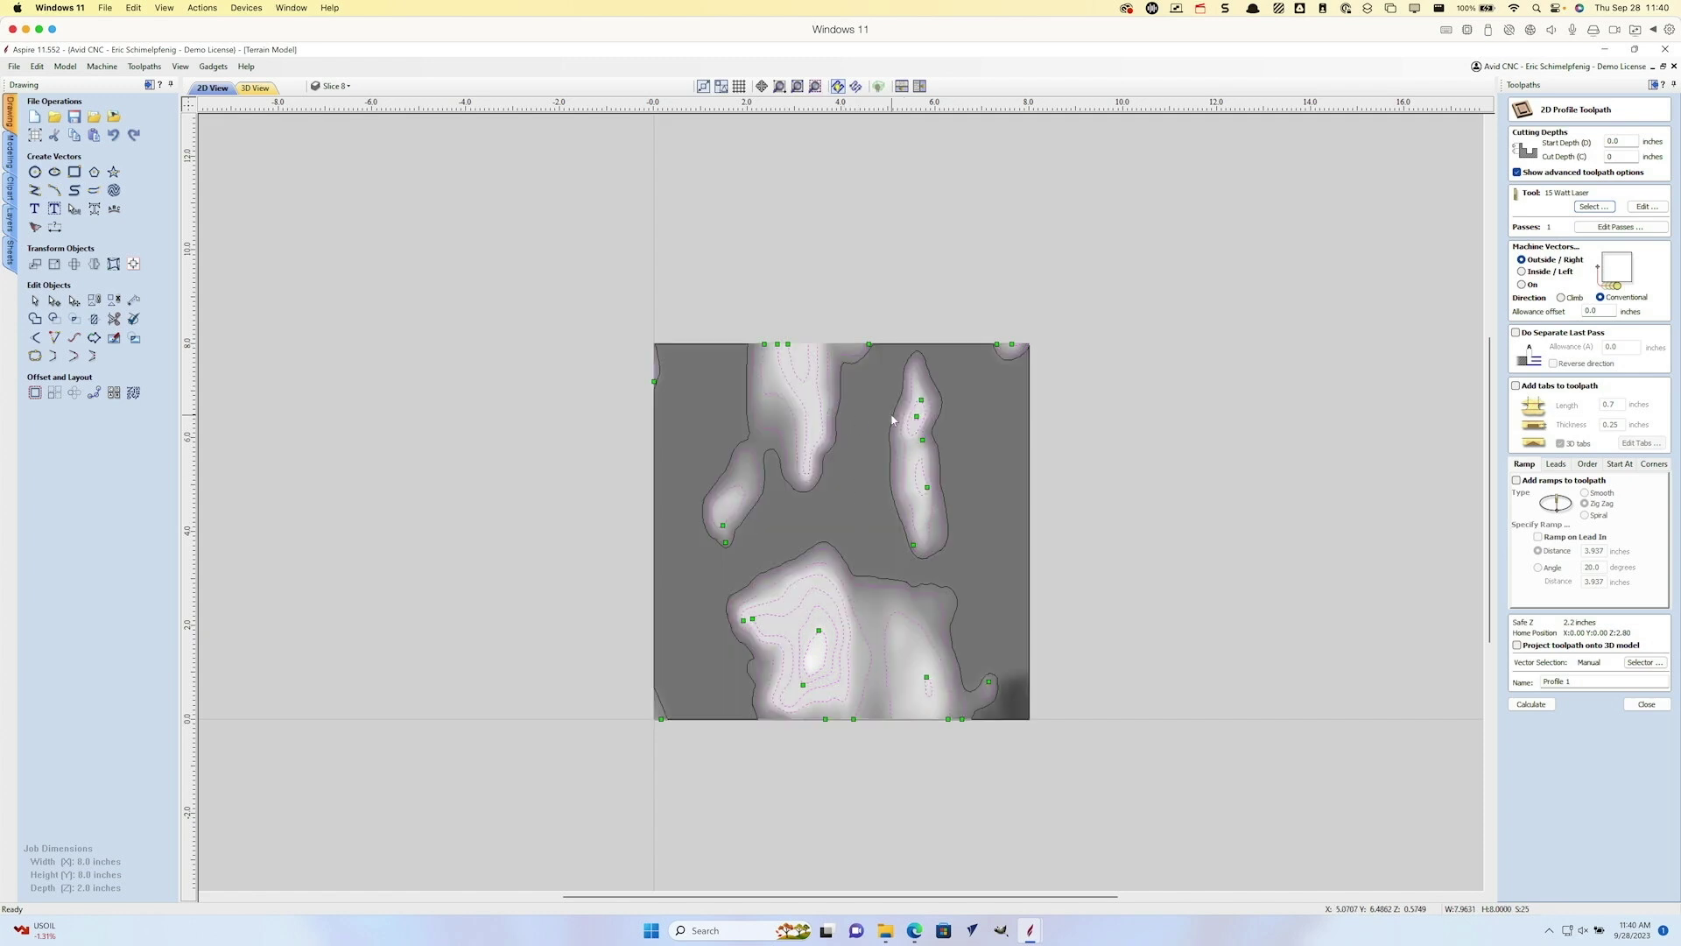
# Step: Set the profile toolpath to machine on the vectors, project it onto the 3D model, and calculate it in the 3D view
pyautogui.click(1523, 284)
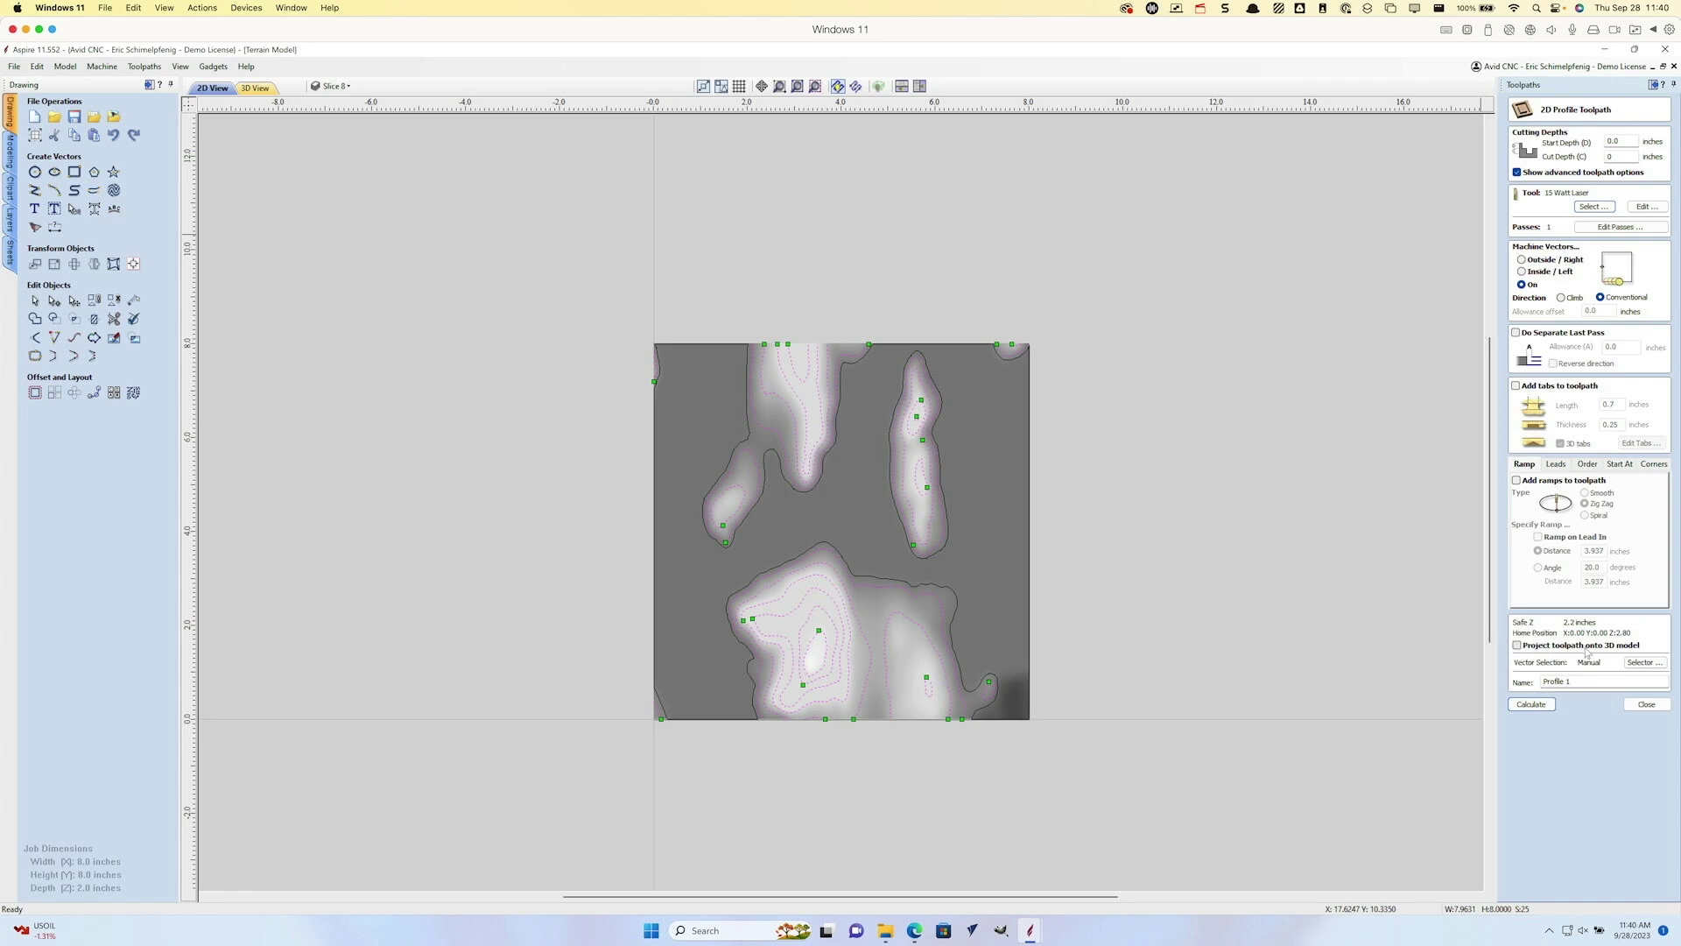
pyautogui.click(1522, 649)
pyautogui.click(1545, 703)
pyautogui.click(255, 89)
pyautogui.moveTo(683, 472); pyautogui.dragTo(845, 495)
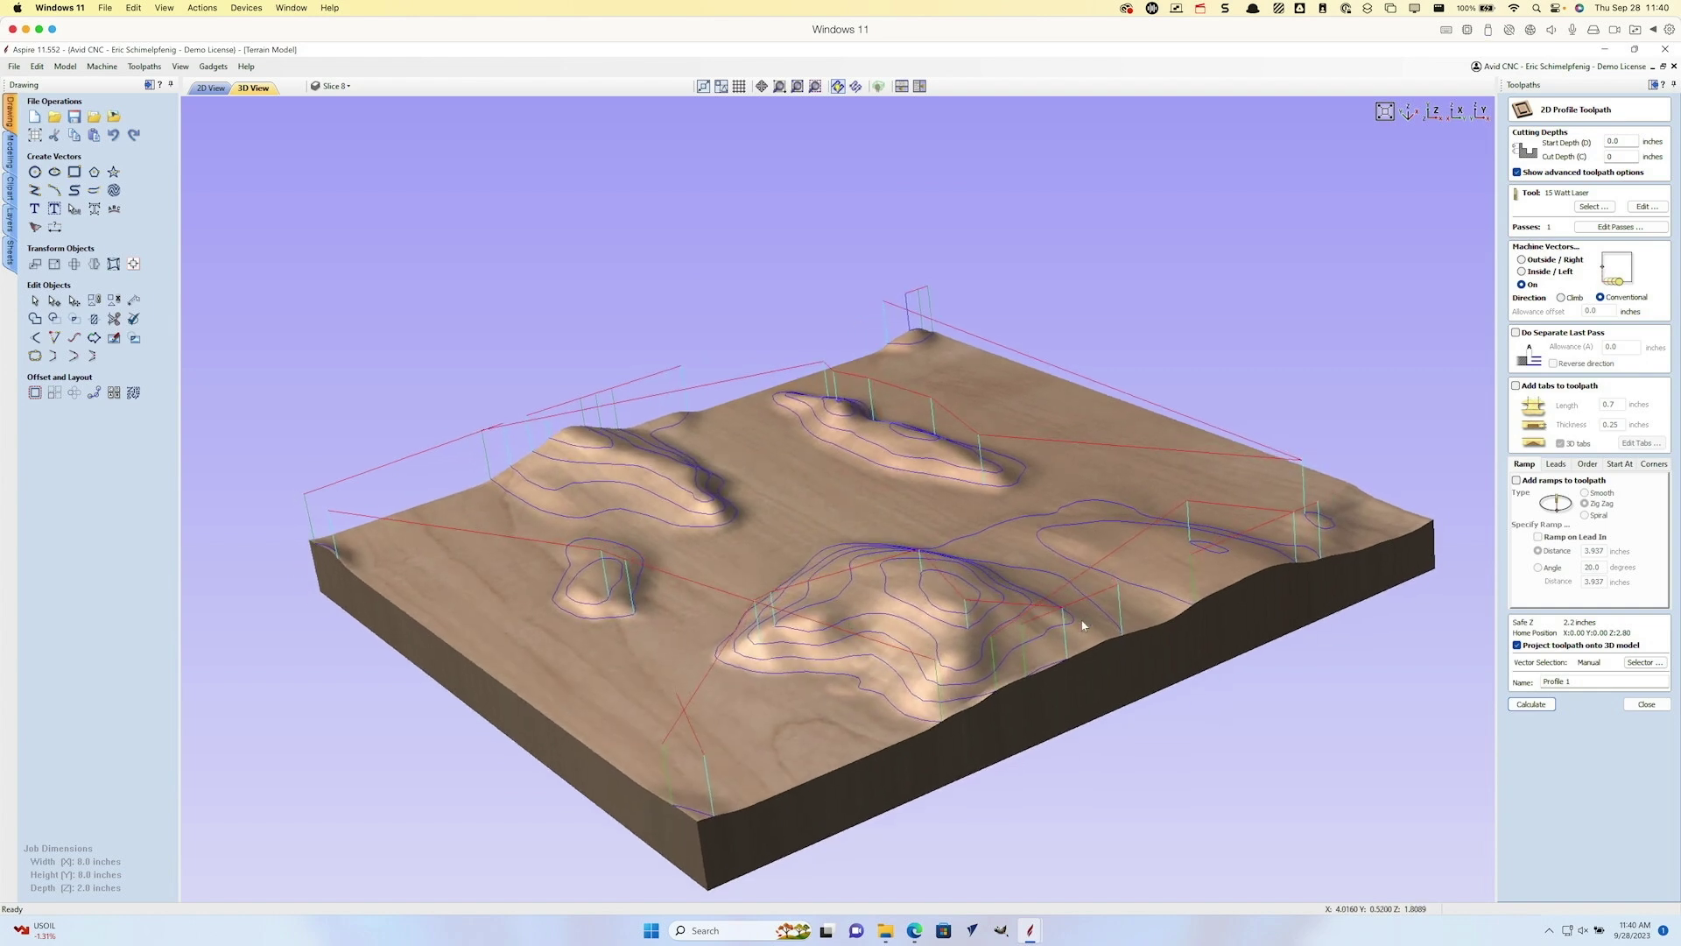
# Step: Recalculate the profile toolpath without projecting it onto the 3D model and examine the contour paths against the terrain
pyautogui.click(1517, 645)
pyautogui.click(1524, 701)
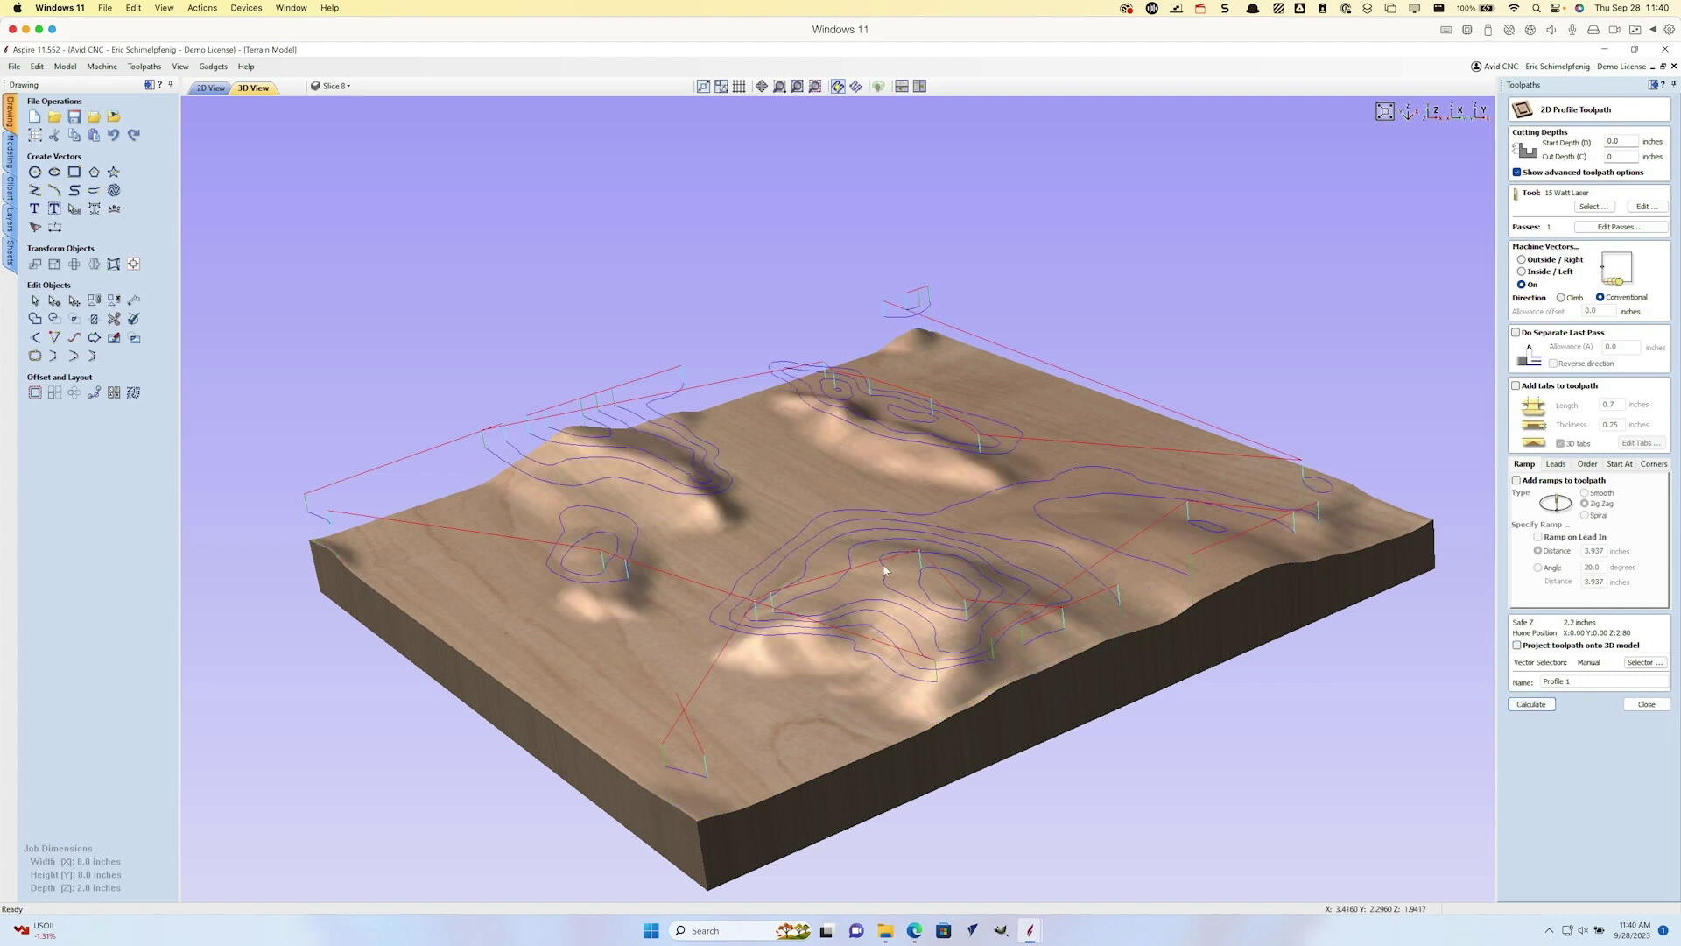
pyautogui.moveTo(722, 663); pyautogui.dragTo(828, 672)
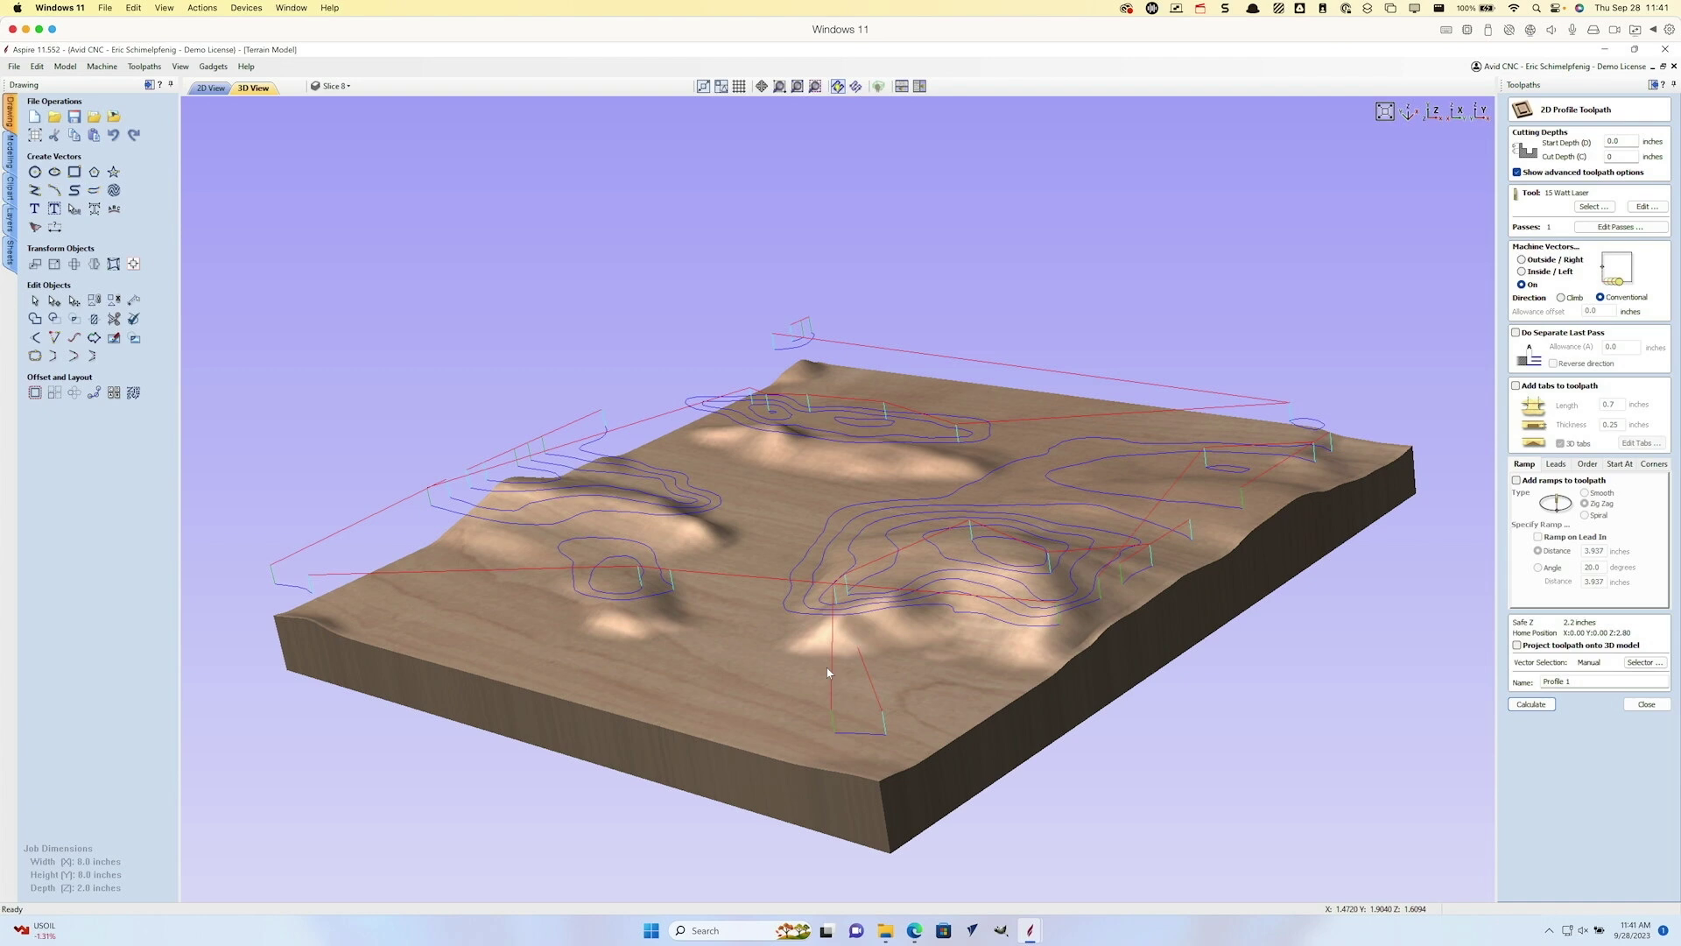
pyautogui.moveTo(770, 631); pyautogui.dragTo(777, 677)
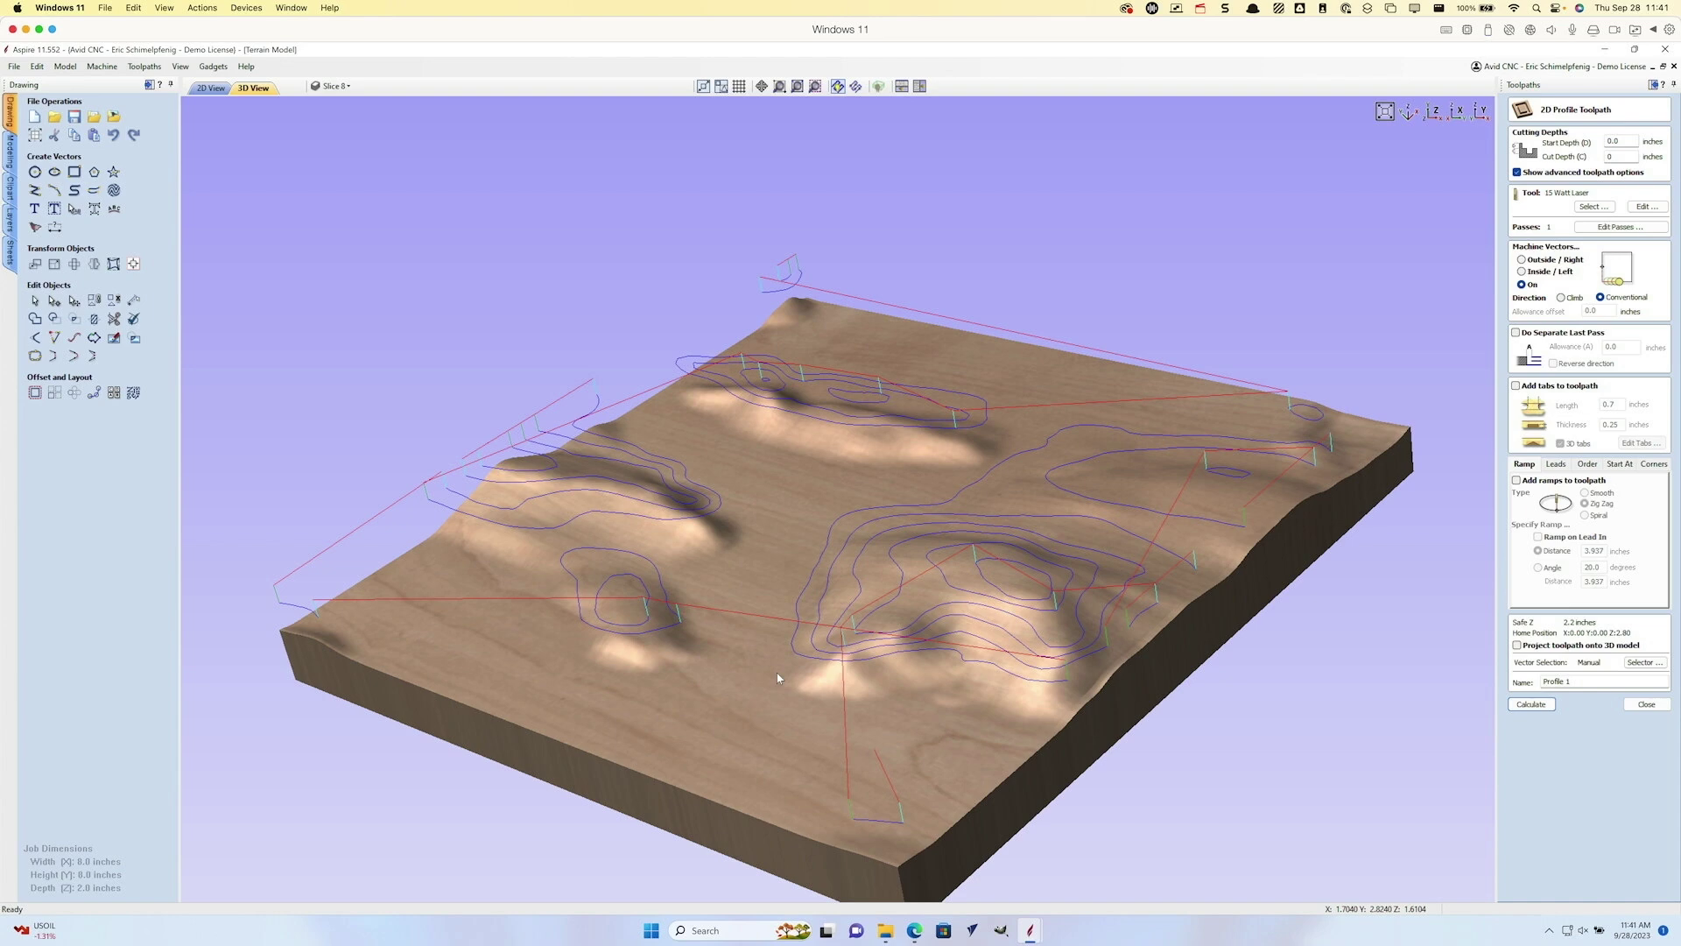
# Step: Restore projection onto the 3D model, recalculate the profile toolpath, inspect its contour lines on the terrain, and close it
pyautogui.click(1516, 645)
pyautogui.click(1532, 706)
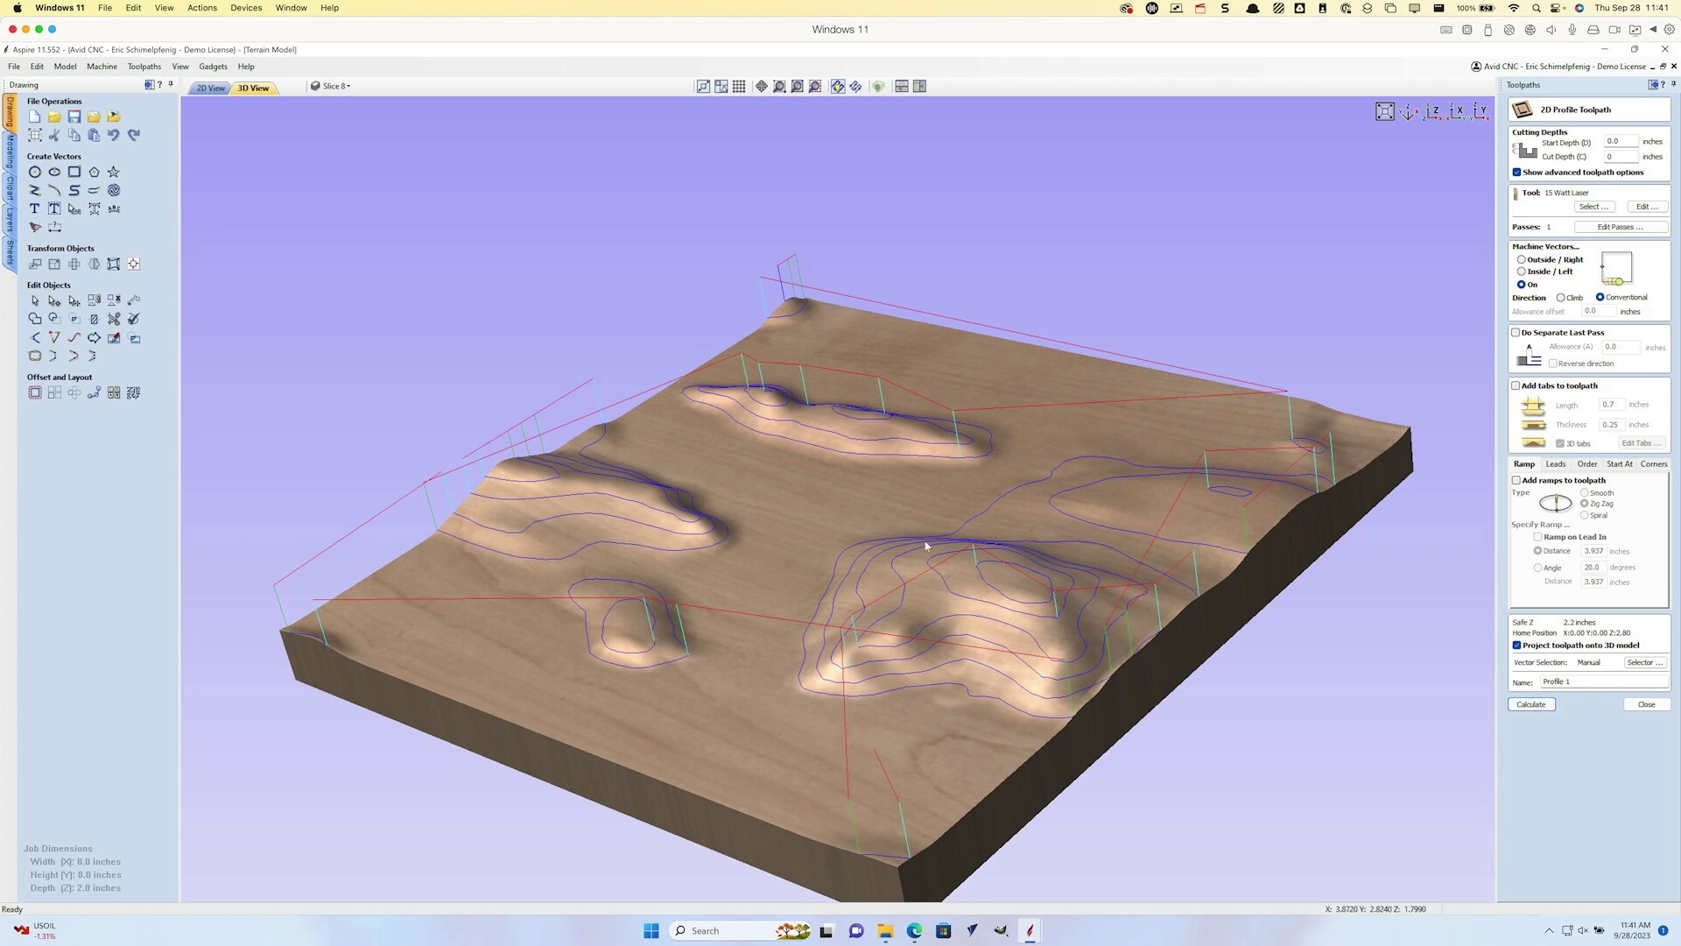
pyautogui.moveTo(903, 561); pyautogui.dragTo(782, 678)
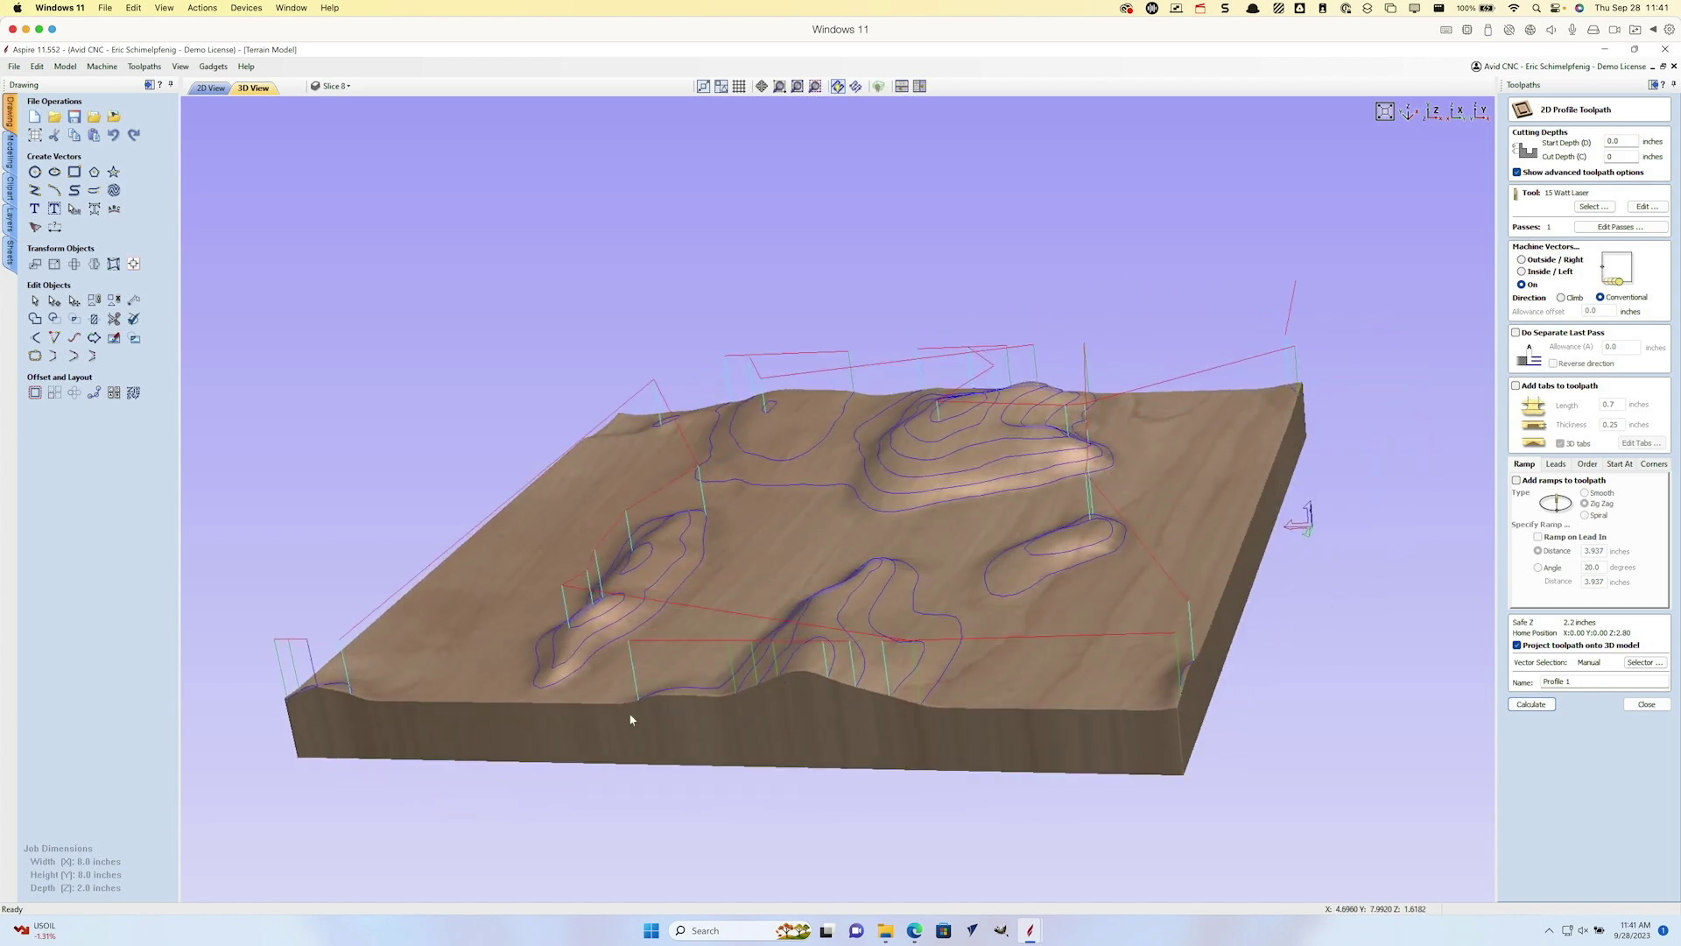
pyautogui.scroll(5, 631, 718)
pyautogui.scroll(-3, 630, 718)
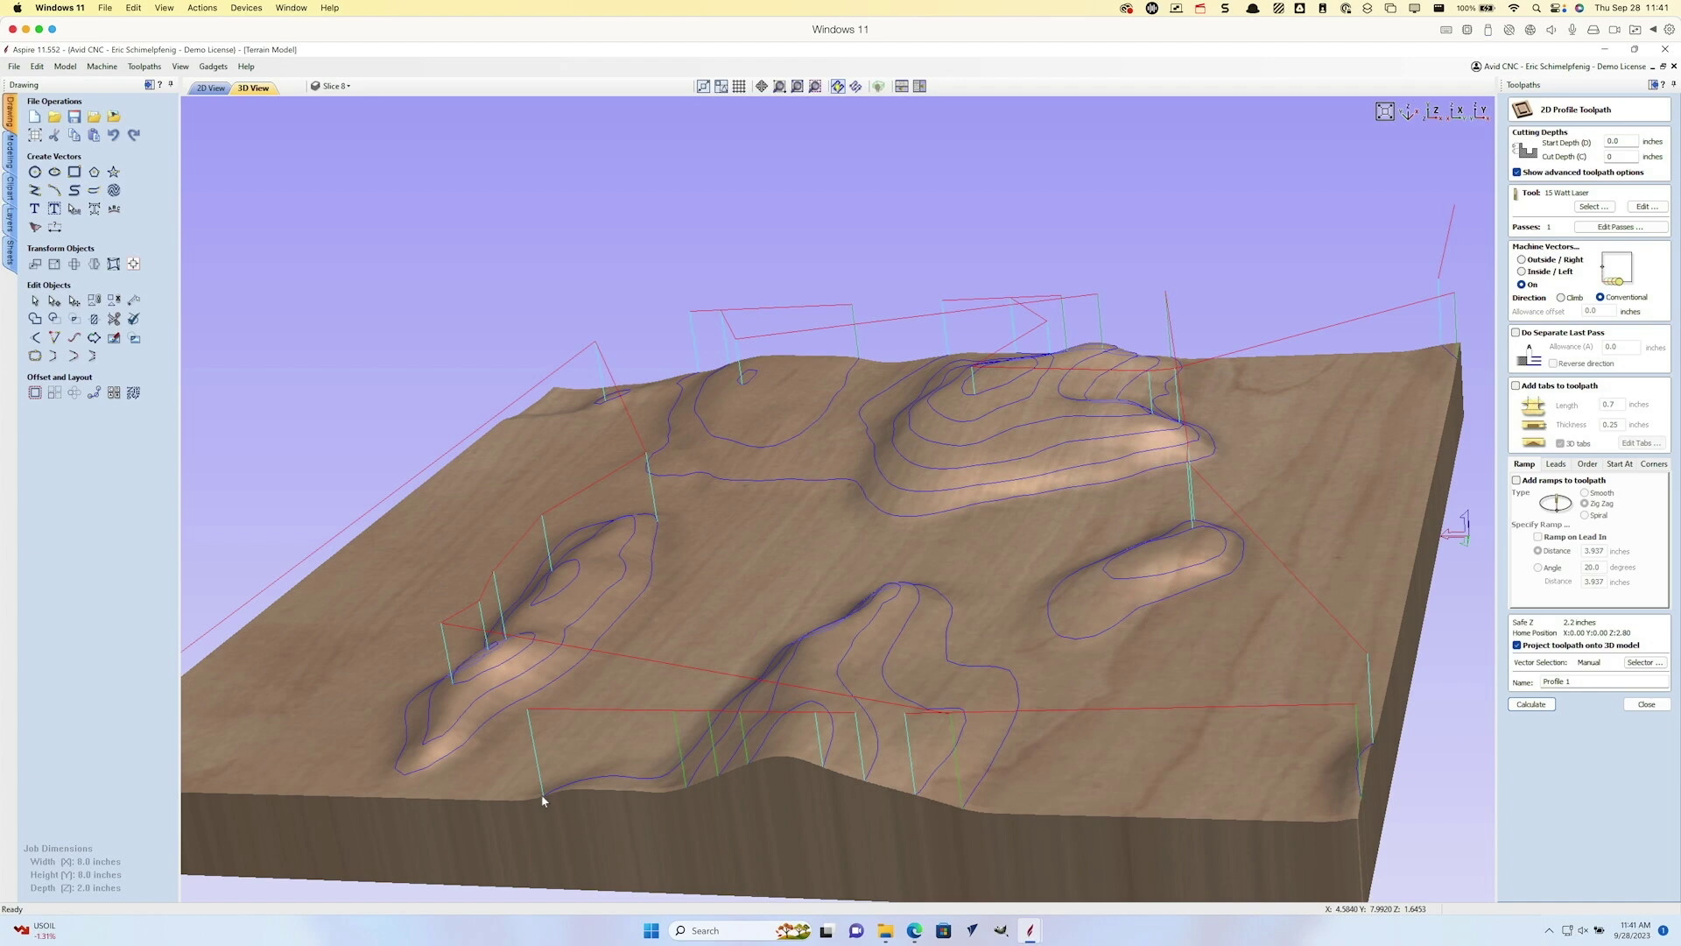
pyautogui.moveTo(808, 785); pyautogui.dragTo(914, 577)
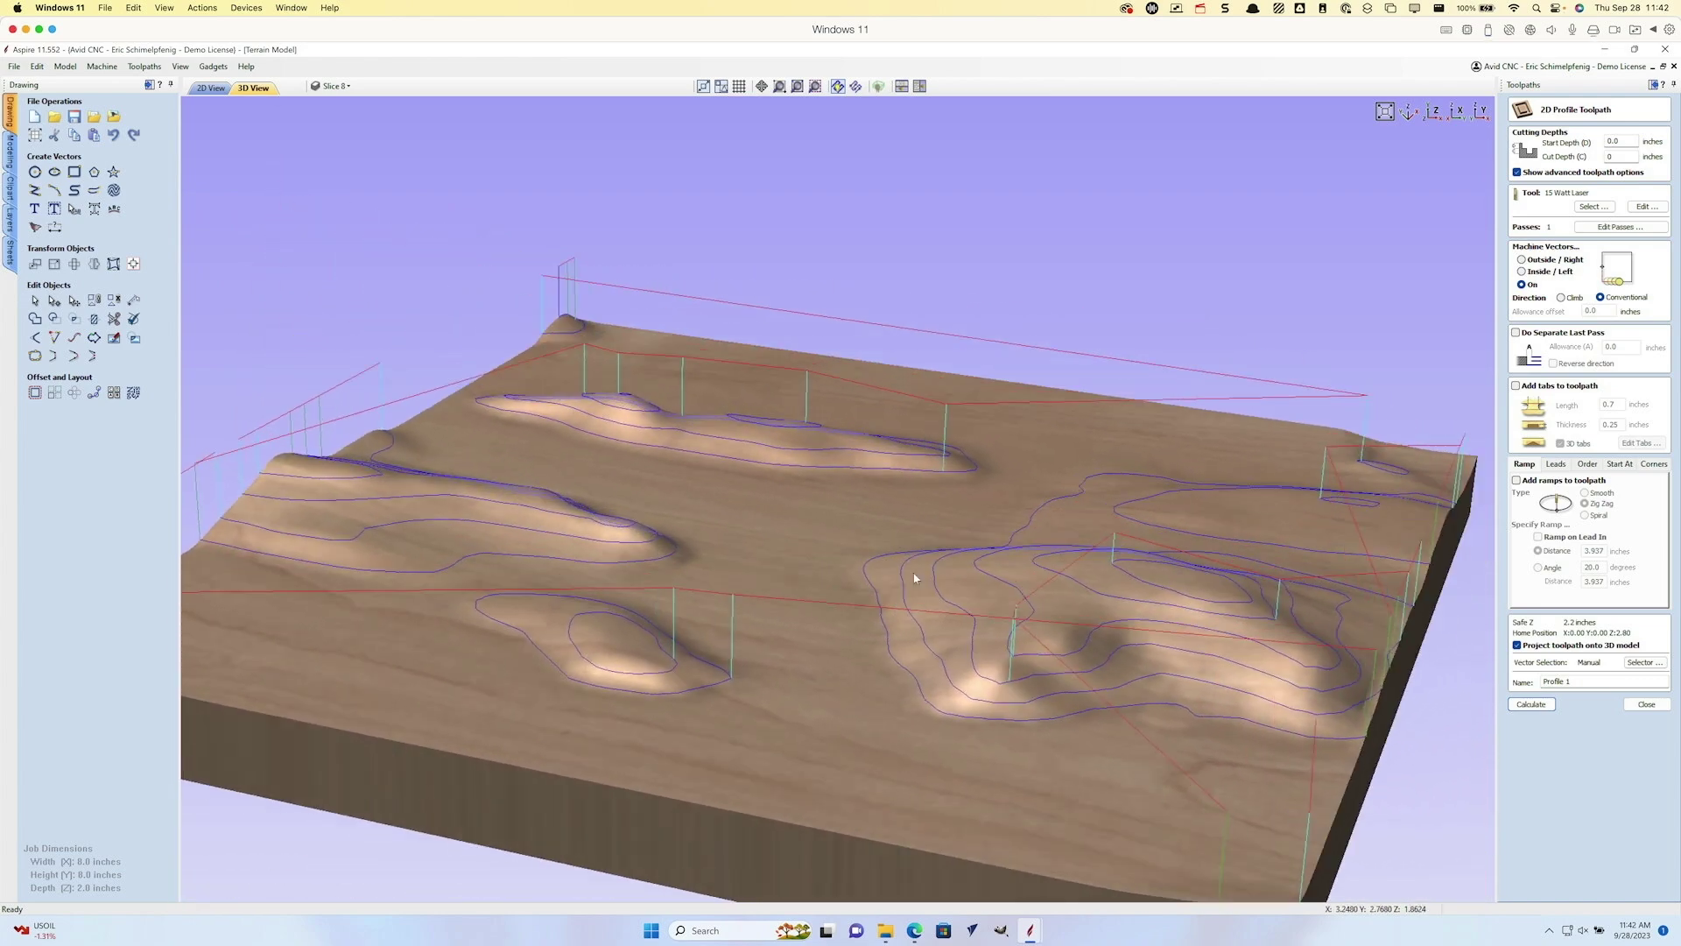
pyautogui.scroll(-5, 924, 637)
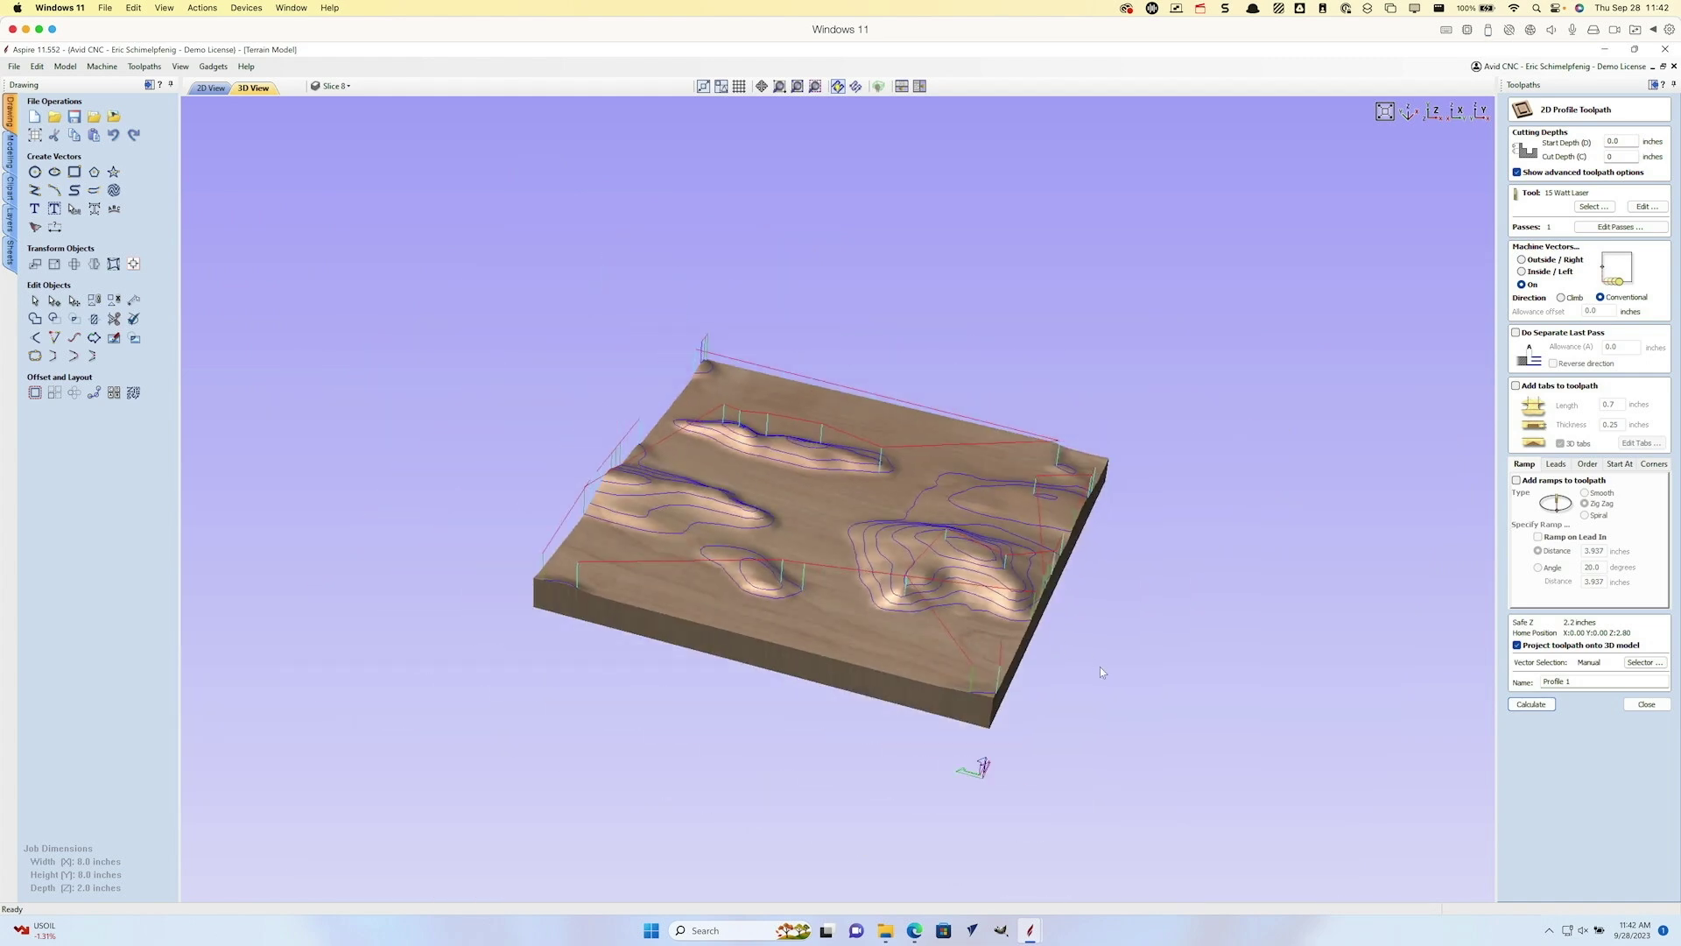
pyautogui.click(1654, 706)
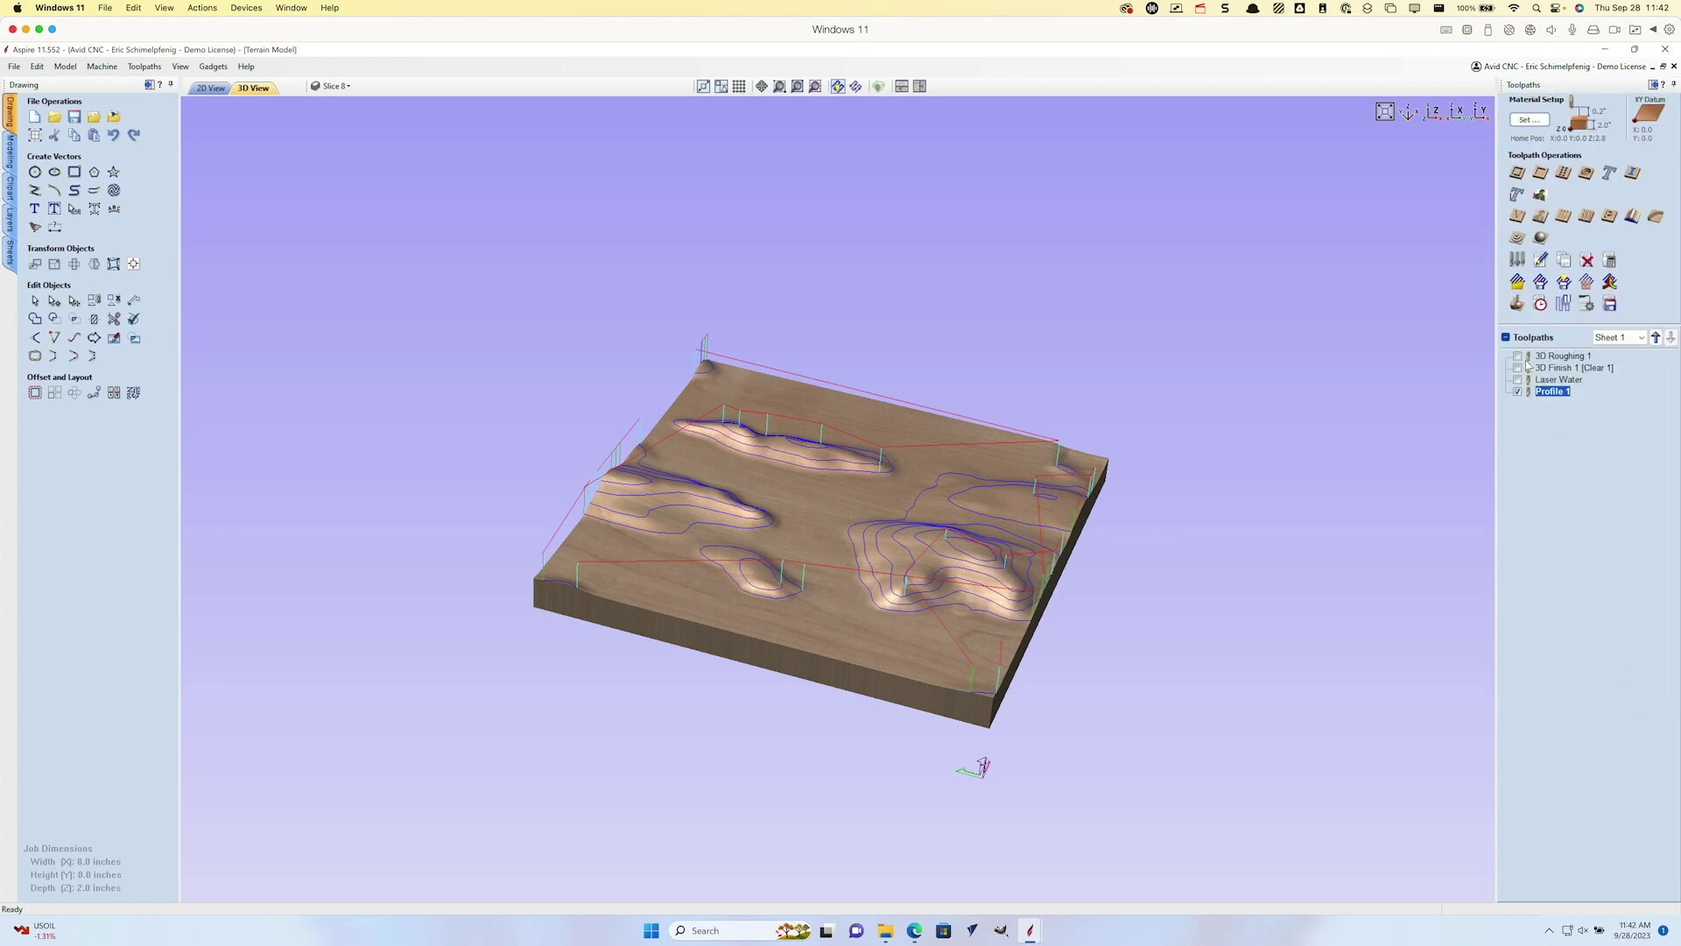
# Step: Preview the roughing, finishing, Laser Water and profile toolpaths together on the terrain, and hide all four previews
pyautogui.click(1517, 356)
pyautogui.click(1518, 368)
pyautogui.click(1518, 379)
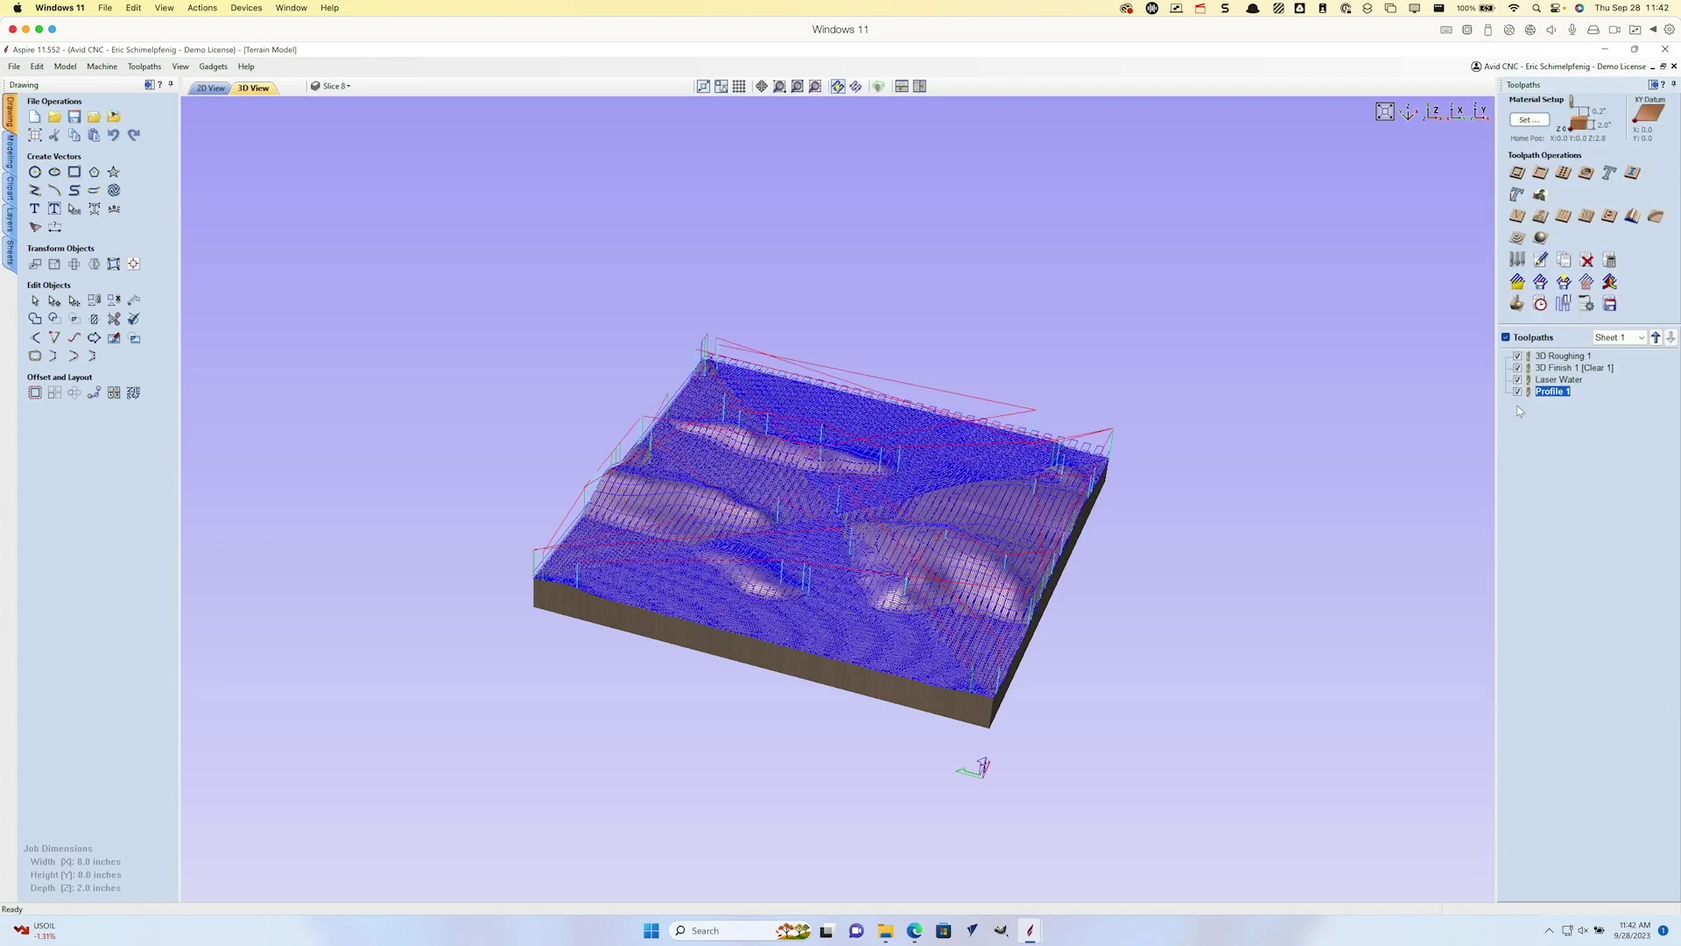
pyautogui.click(1518, 392)
pyautogui.click(1518, 379)
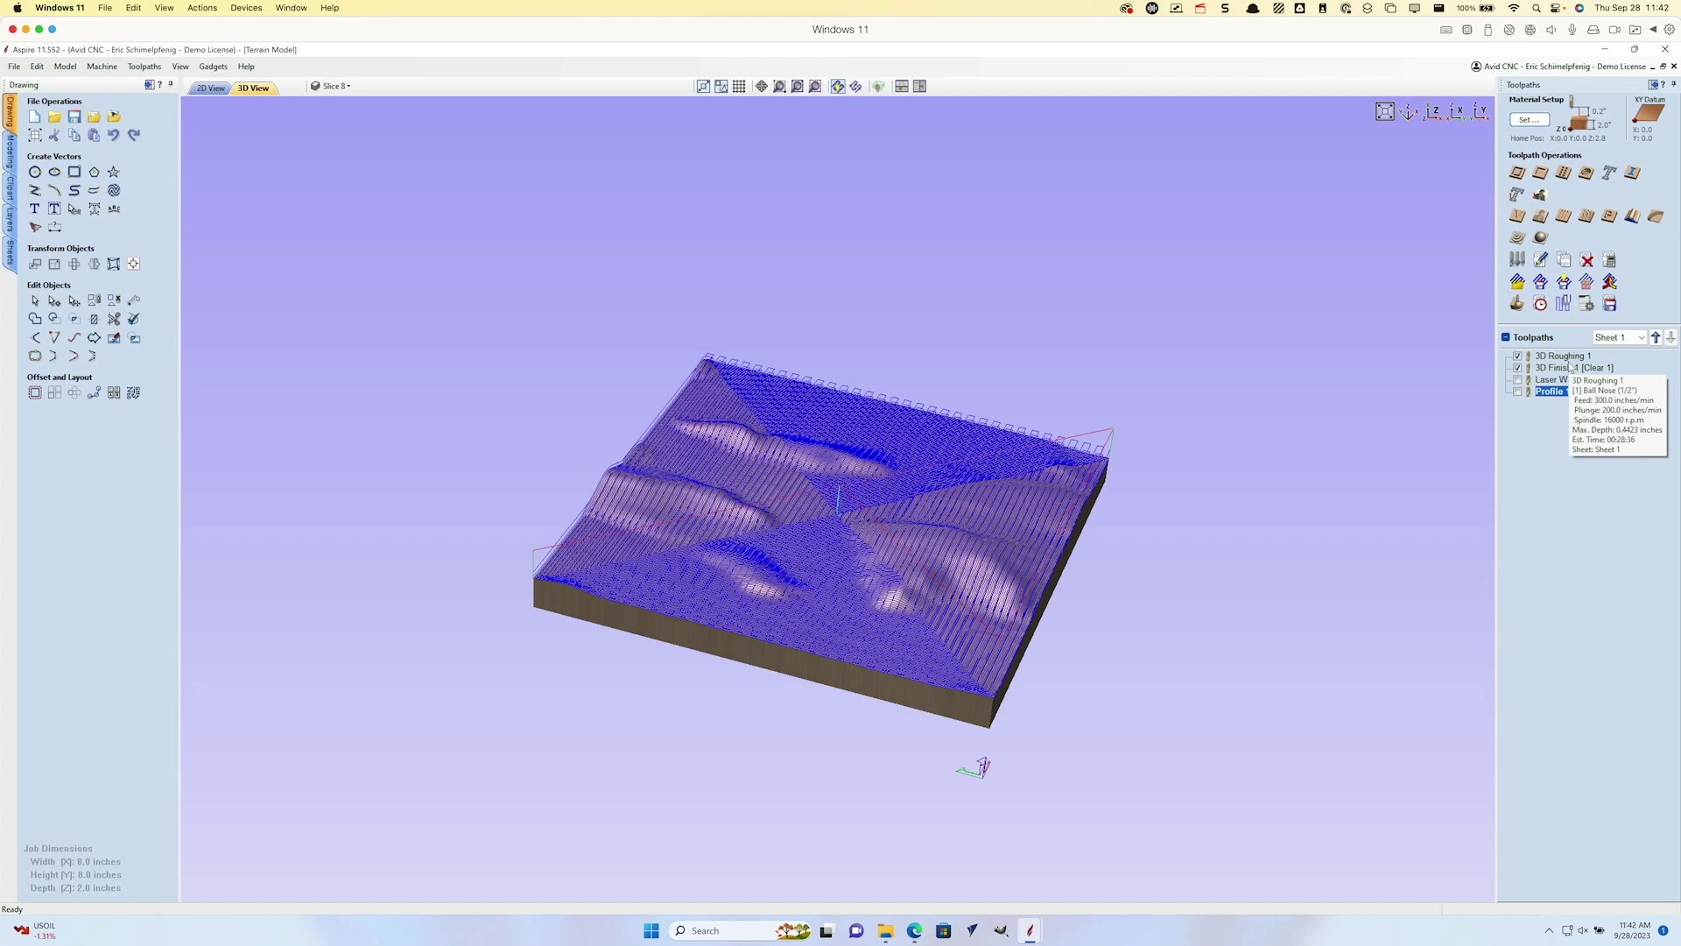
pyautogui.click(1519, 368)
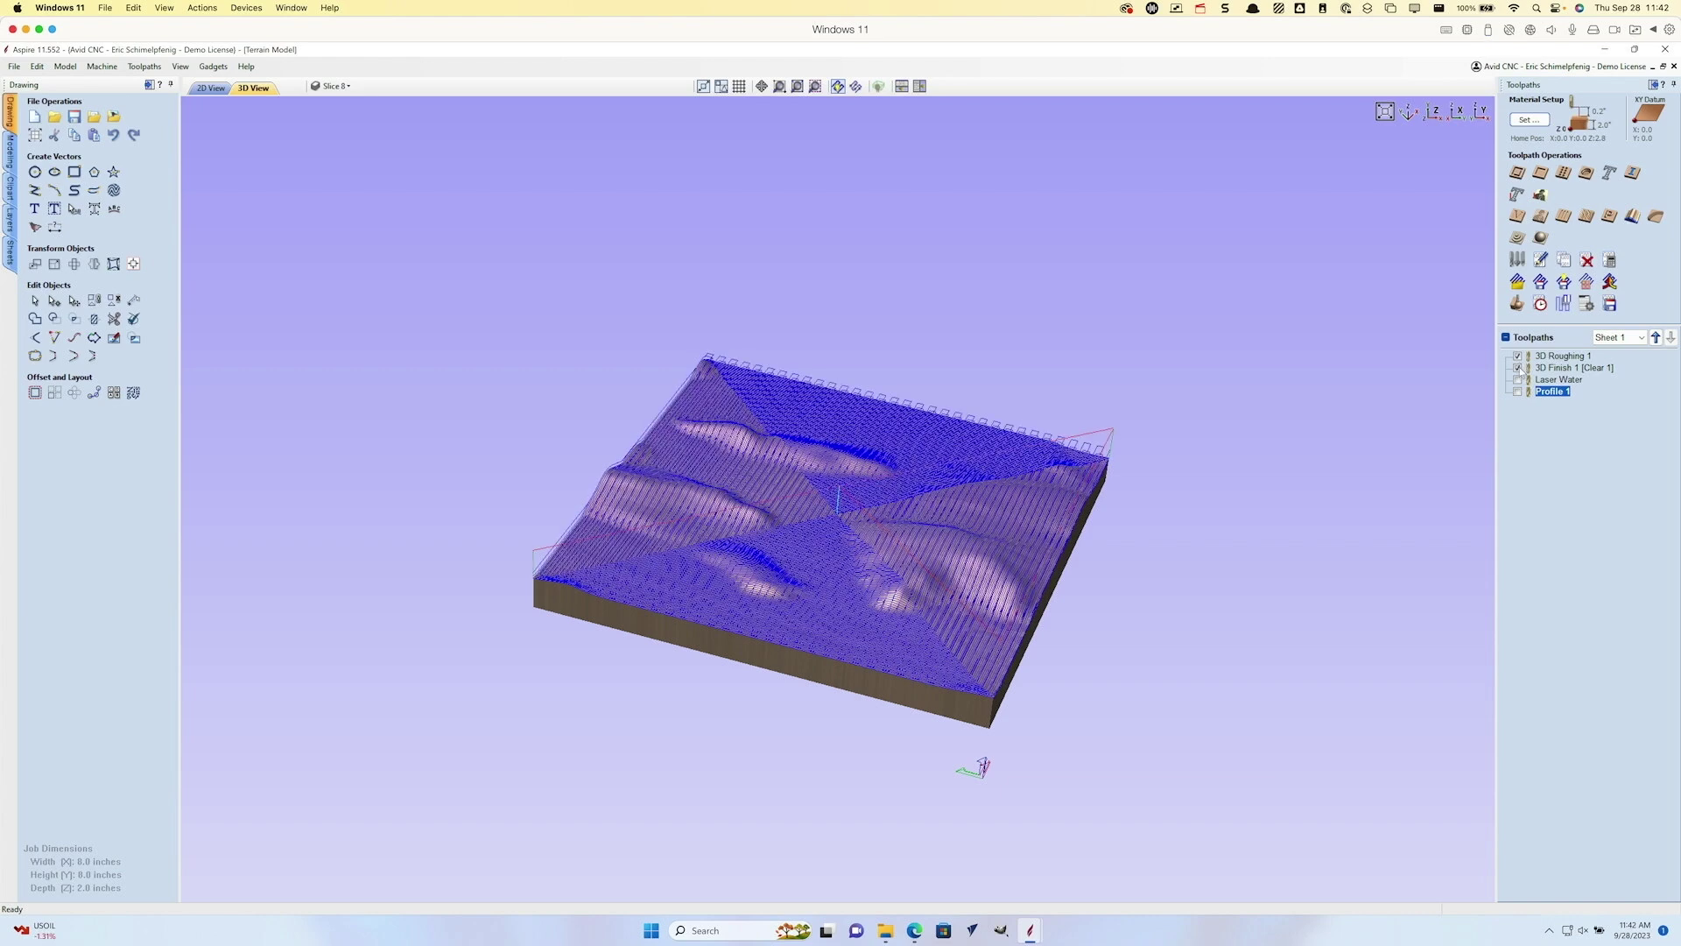
pyautogui.click(1519, 368)
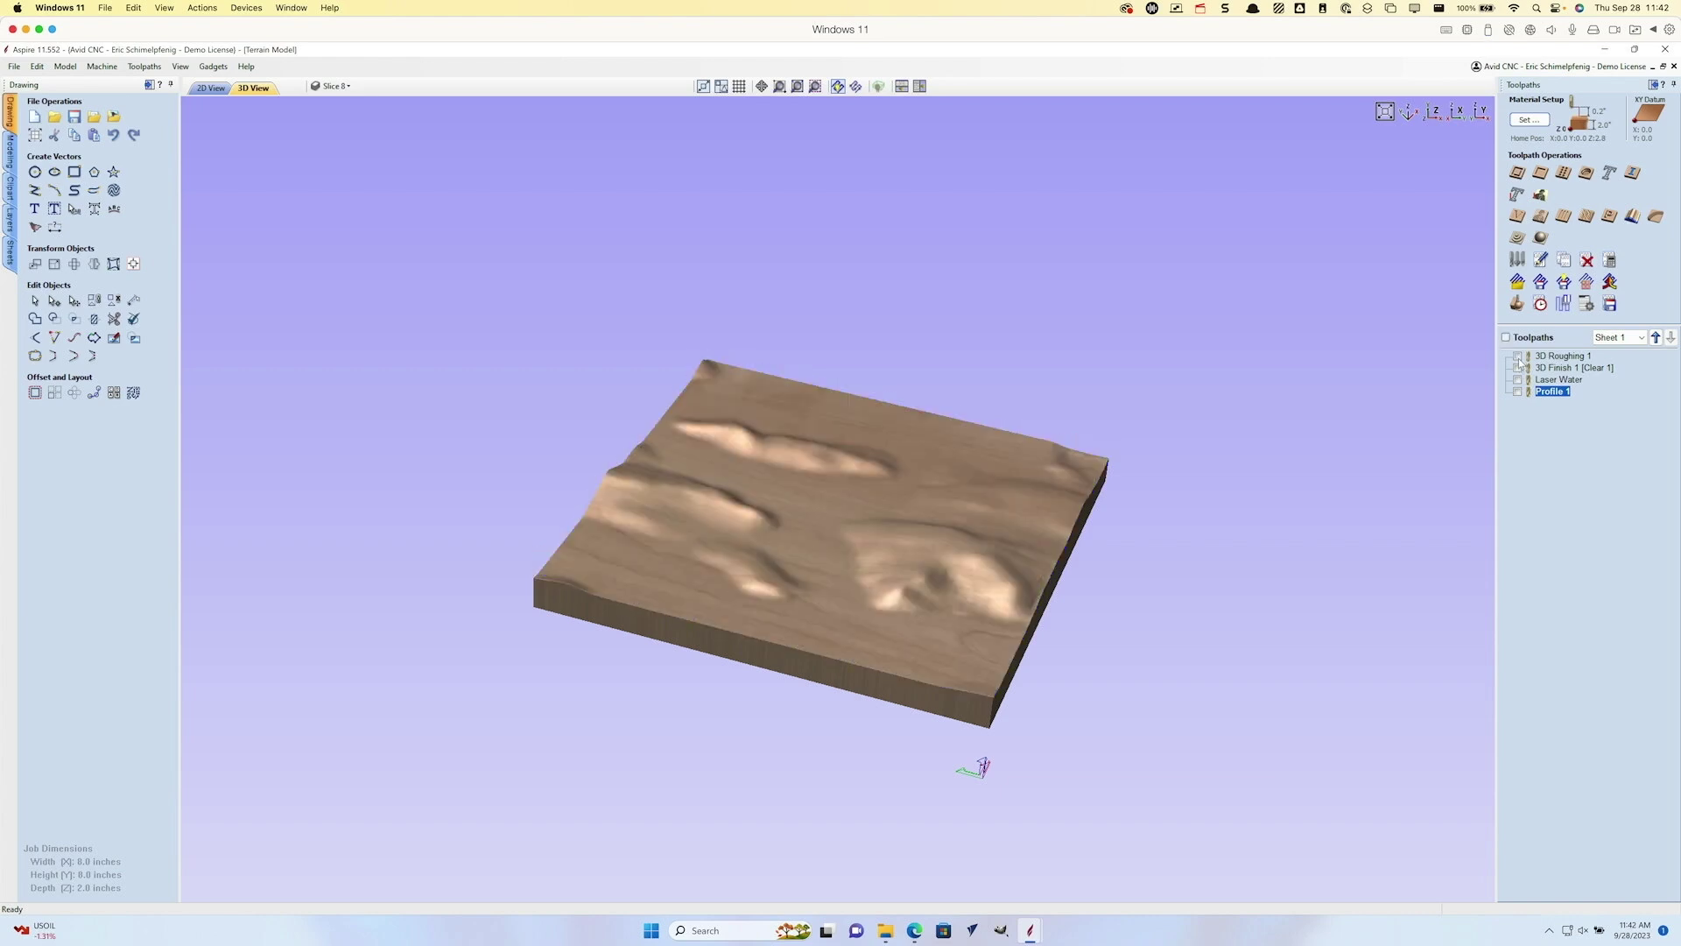
# Step: Play the Laser video of the engraved terrain in QuickTime Player
pyautogui.click(1200, 8)
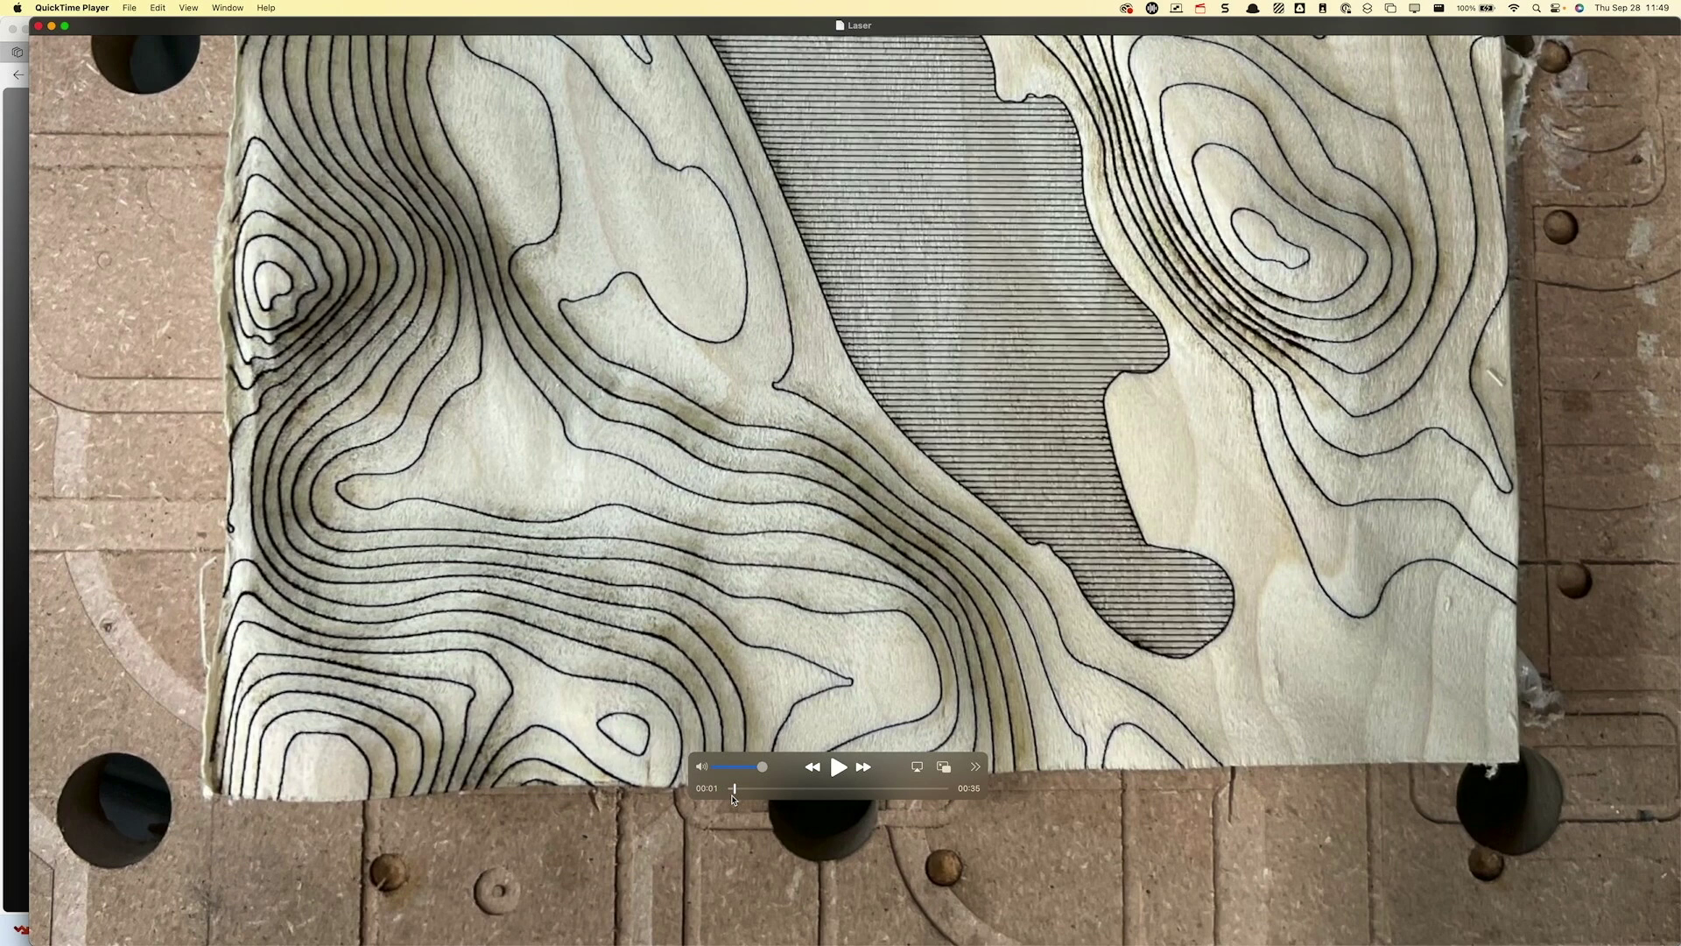
pyautogui.click(832, 770)
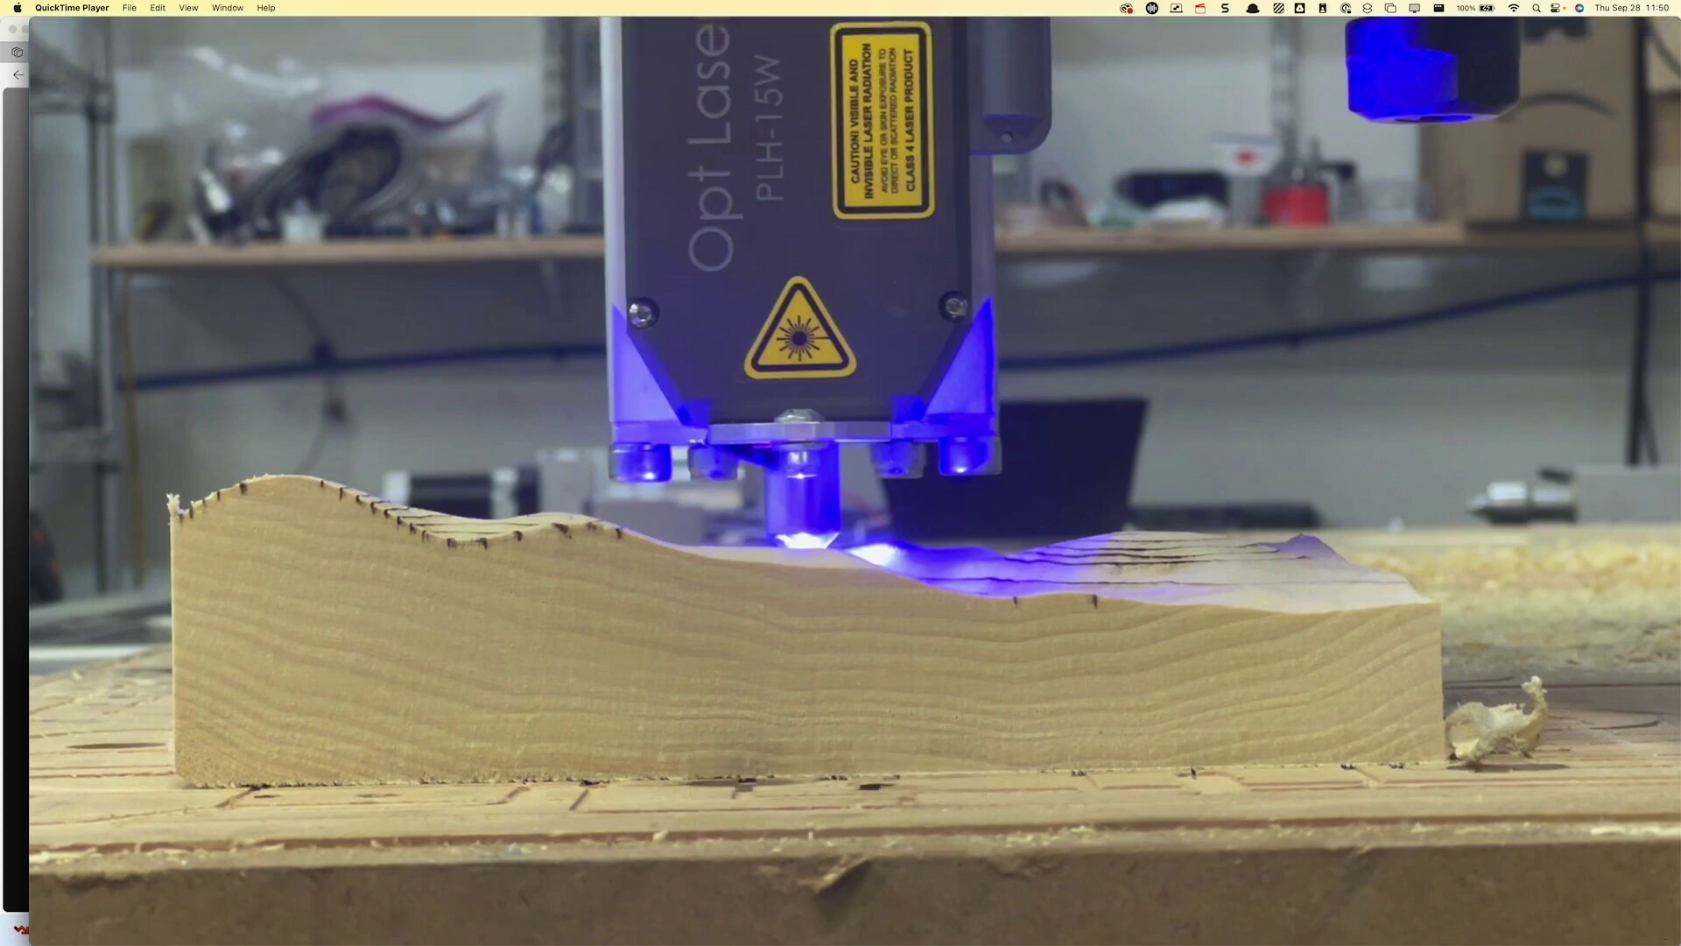
# Step: Switch back to Aspire, show the Laser Water and Profile 1 toolpaths, and examine them on the terrain
pyautogui.press('super+Tab')
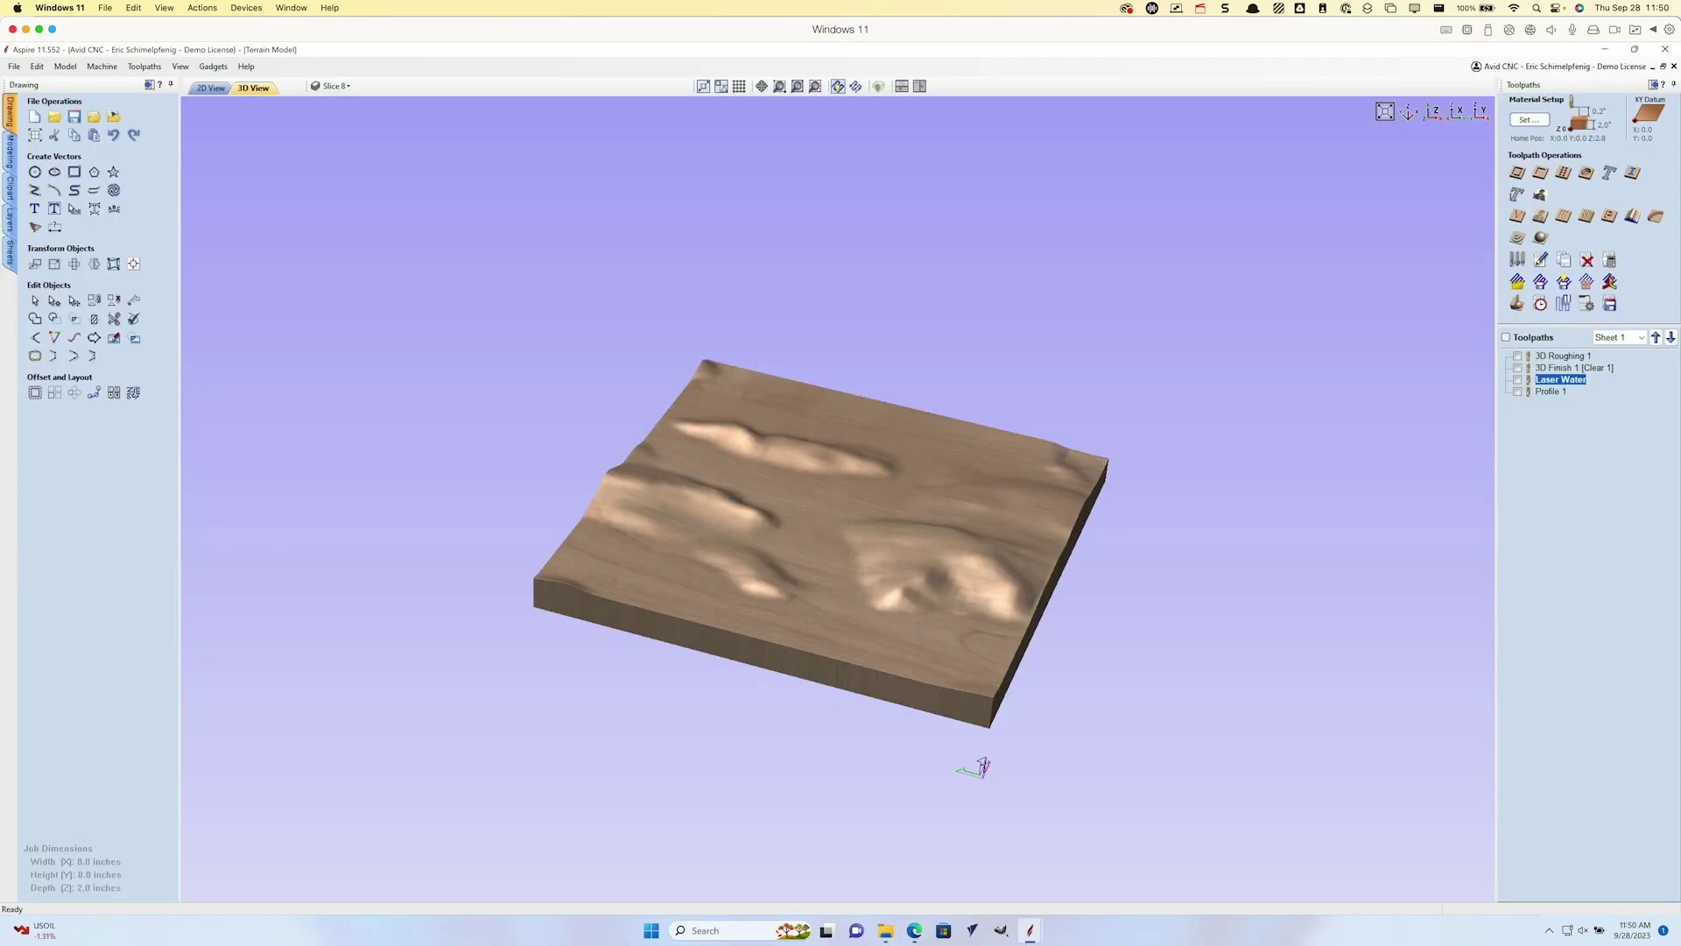
pyautogui.moveTo(900, 634); pyautogui.dragTo(885, 627)
pyautogui.click(1517, 379)
pyautogui.click(1518, 392)
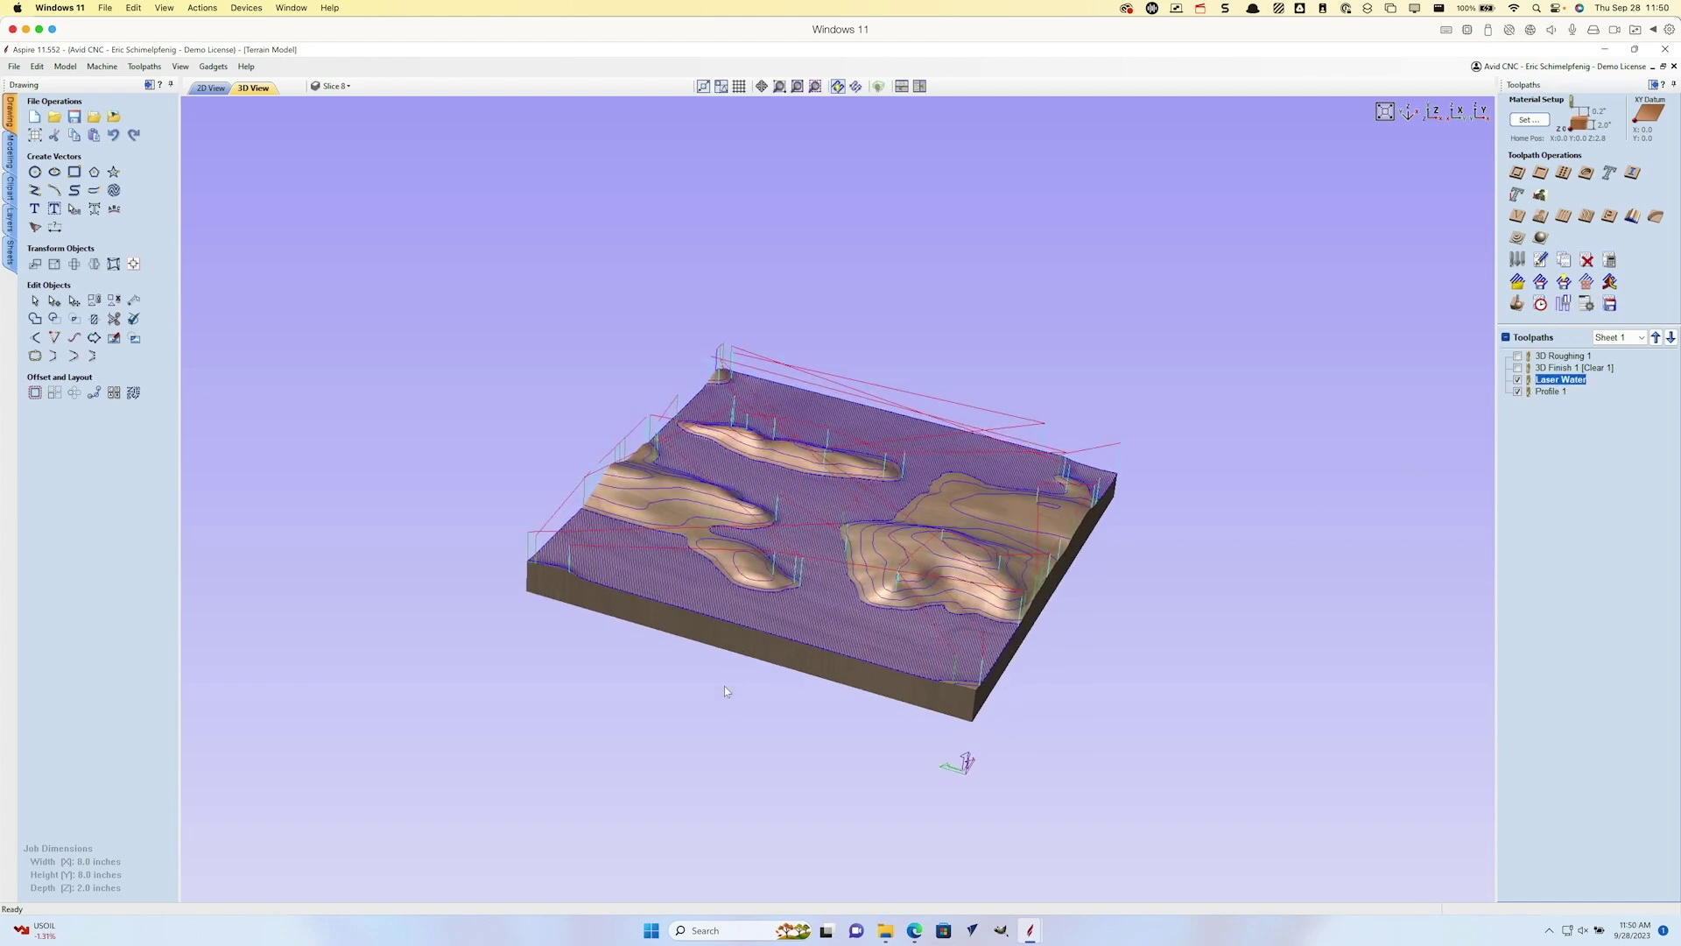
pyautogui.moveTo(725, 696); pyautogui.dragTo(712, 670)
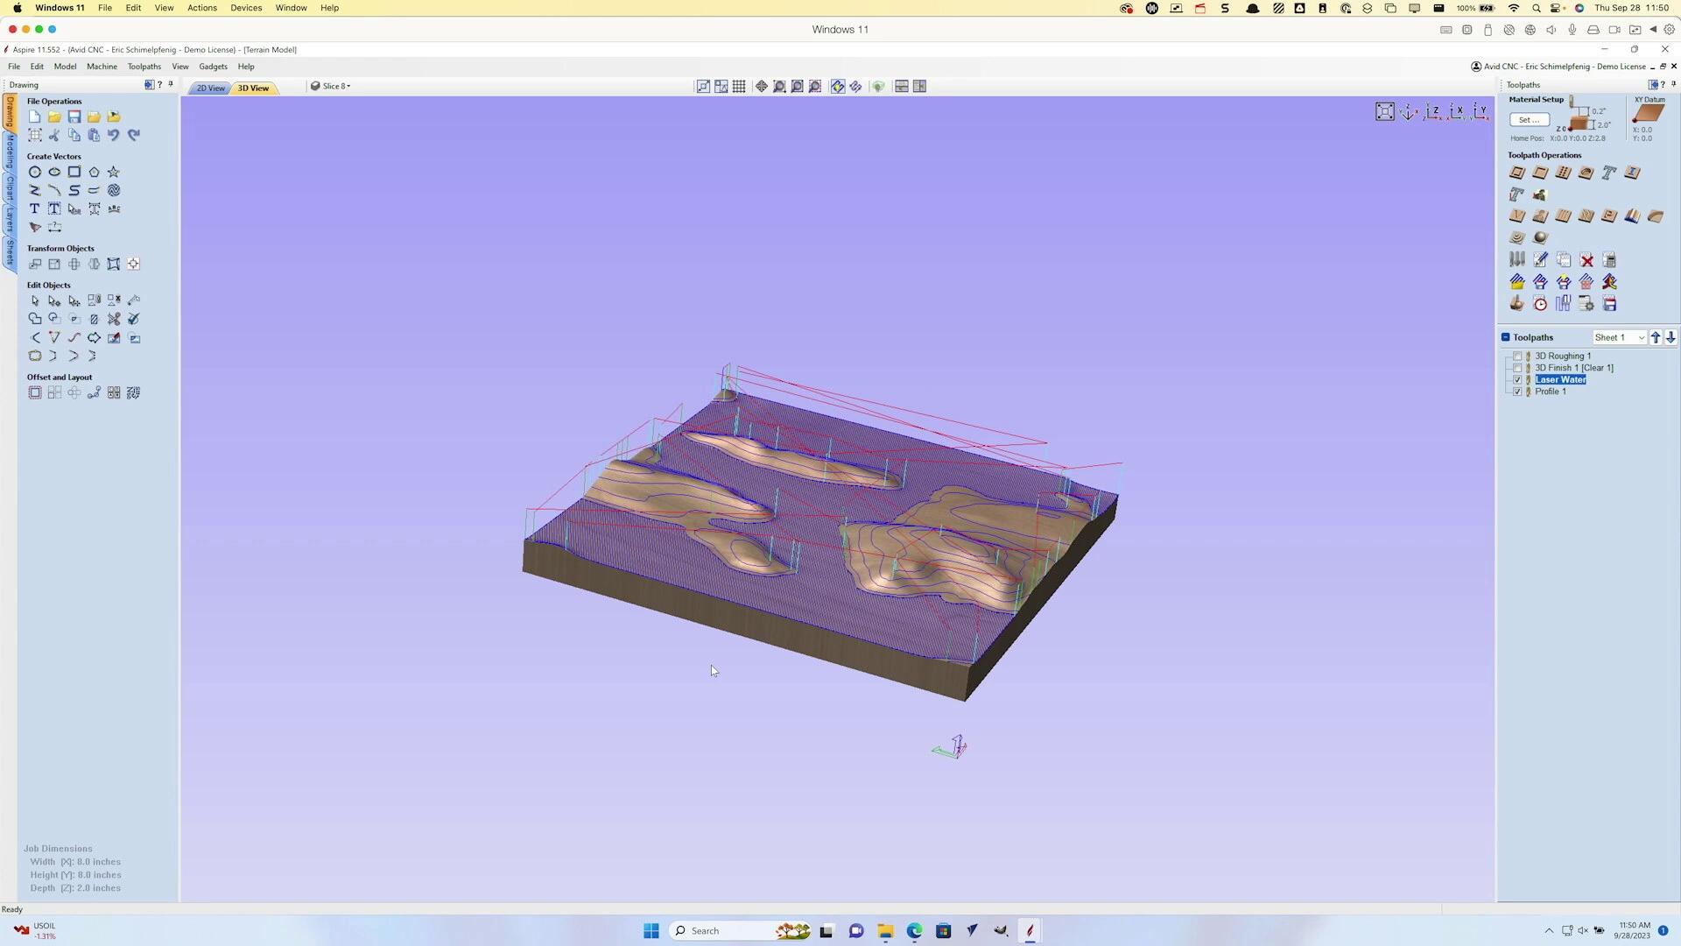
pyautogui.moveTo(827, 613); pyautogui.dragTo(800, 613)
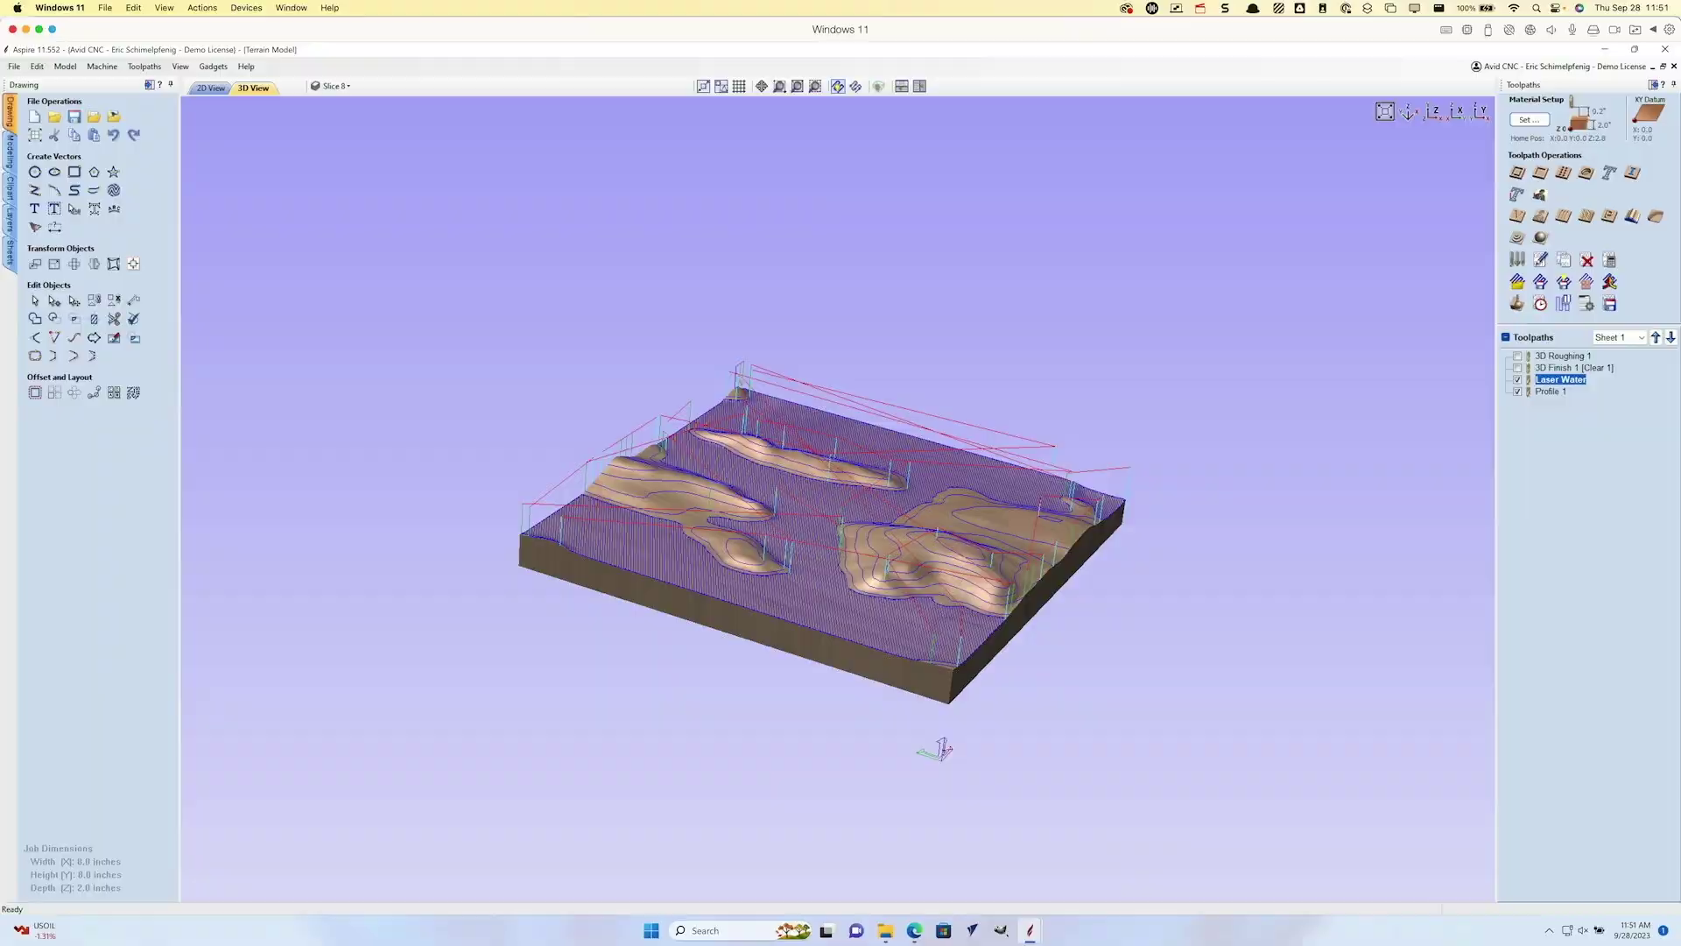
# Step: Switch to QuickTime Player to view the paused Laser video again, and minimize its window
pyautogui.press('super+Tab')
pyautogui.moveTo(856, 748)
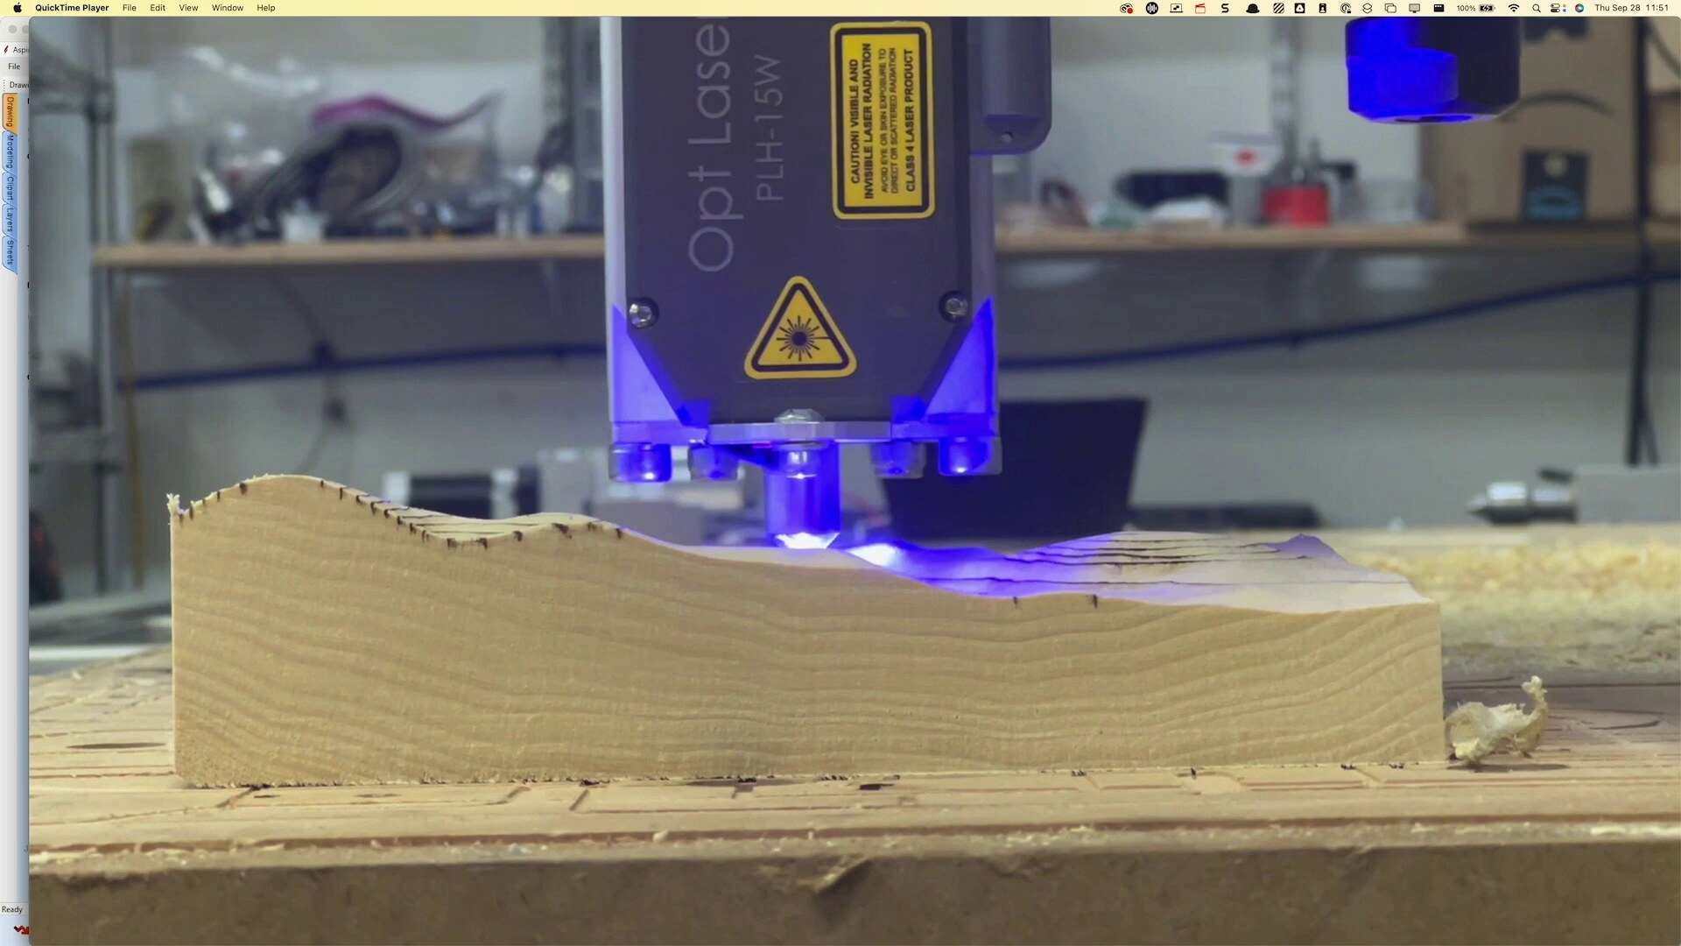
pyautogui.moveTo(684, 565)
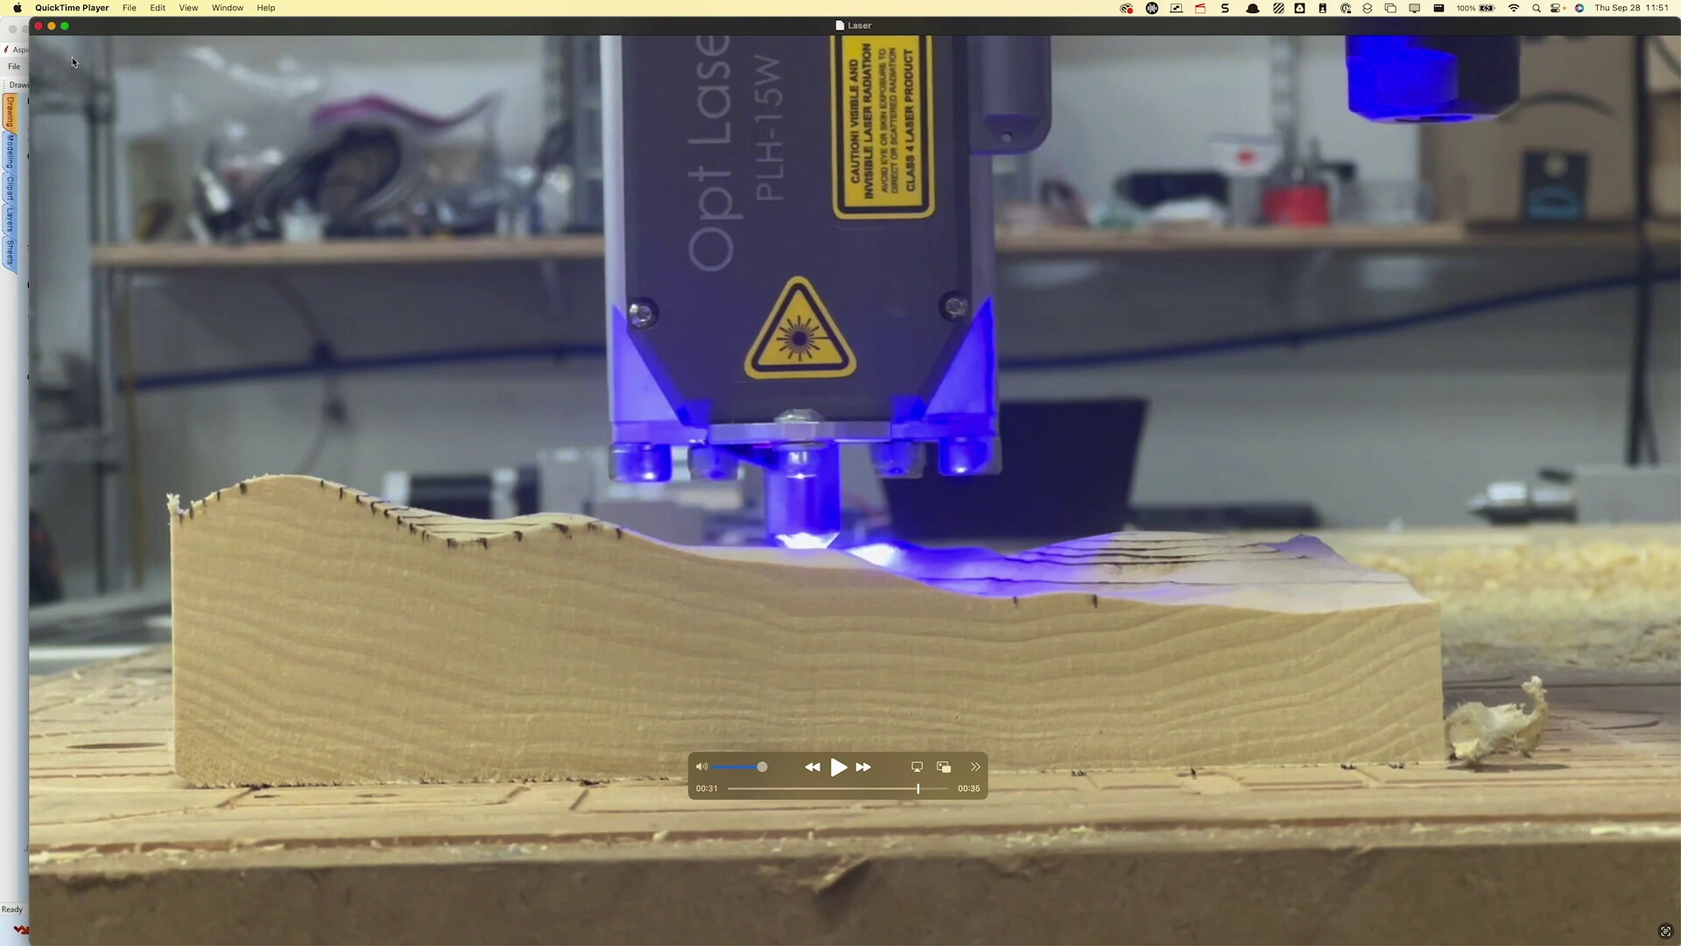
pyautogui.click(52, 26)
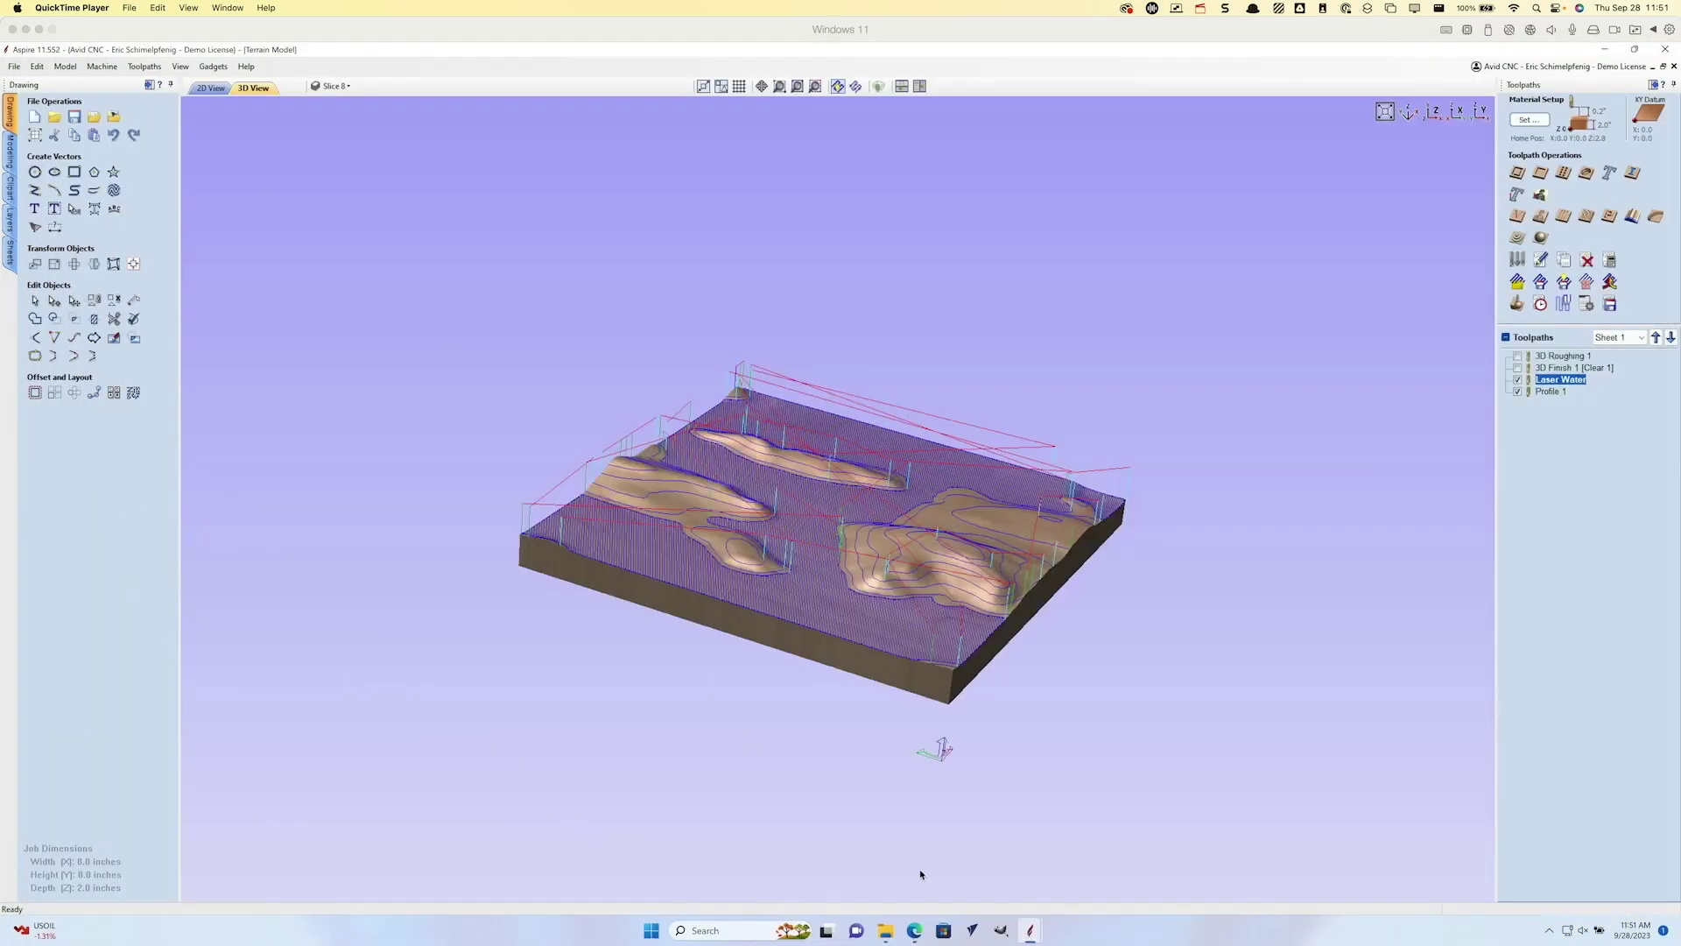
# Step: Switch to the Avid CNC website in the browser and open Laser First Cut Instructions from the support site's Operation & Projects page
pyautogui.hotkey('alt', 'Tab')
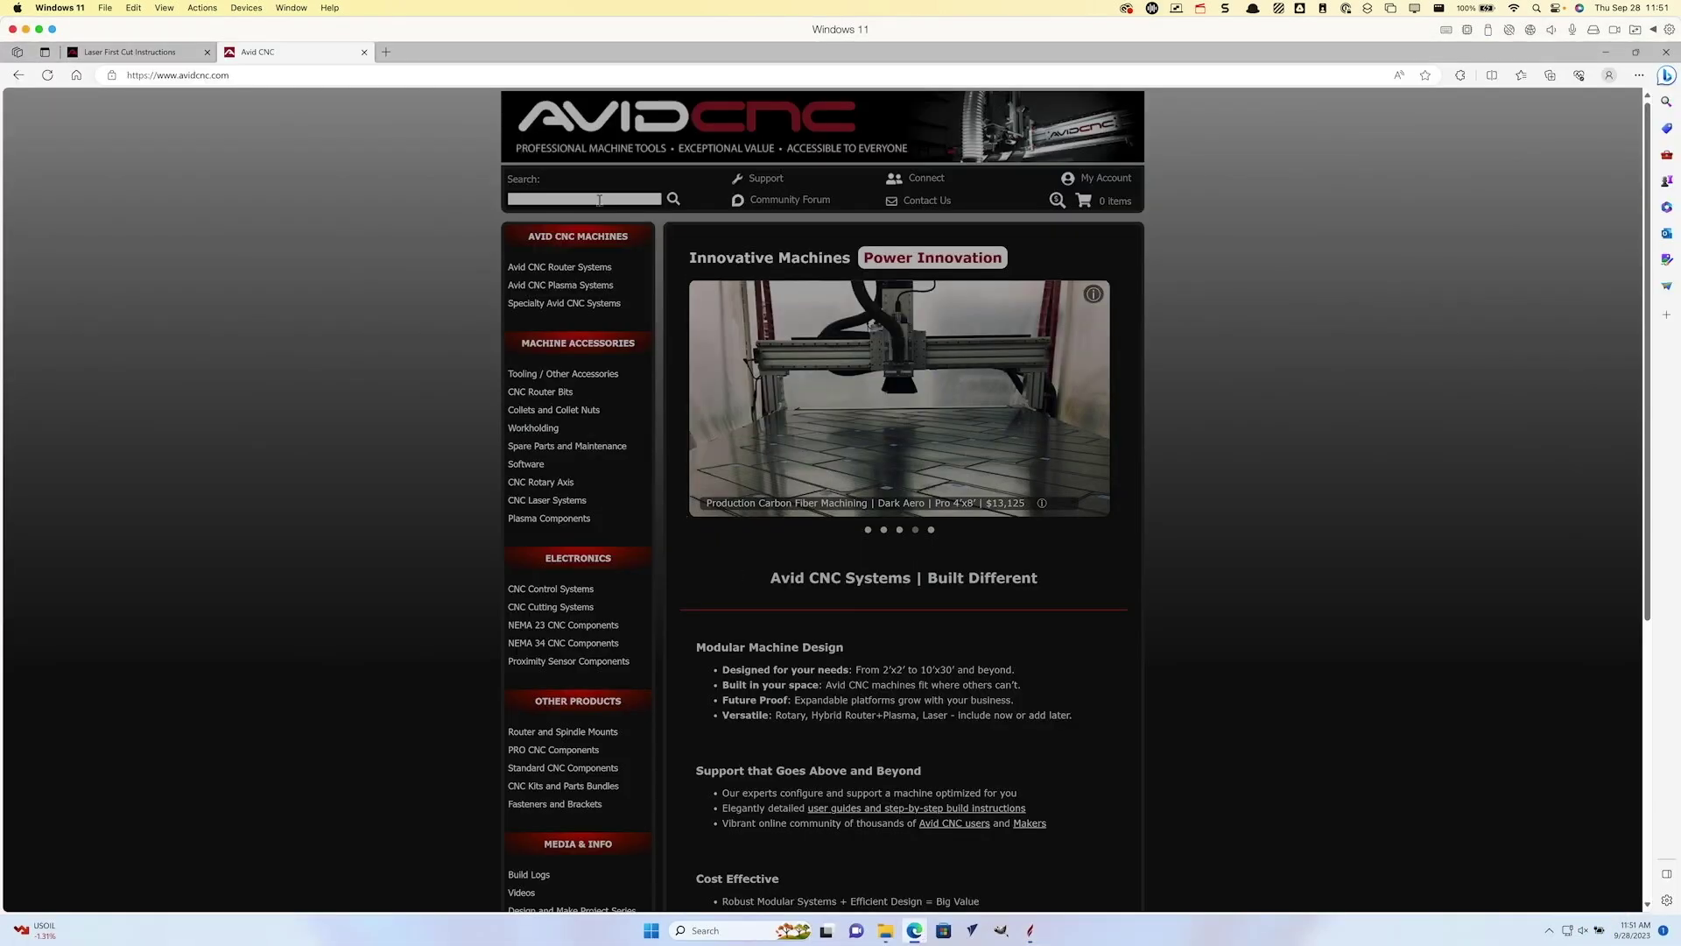
pyautogui.click(749, 179)
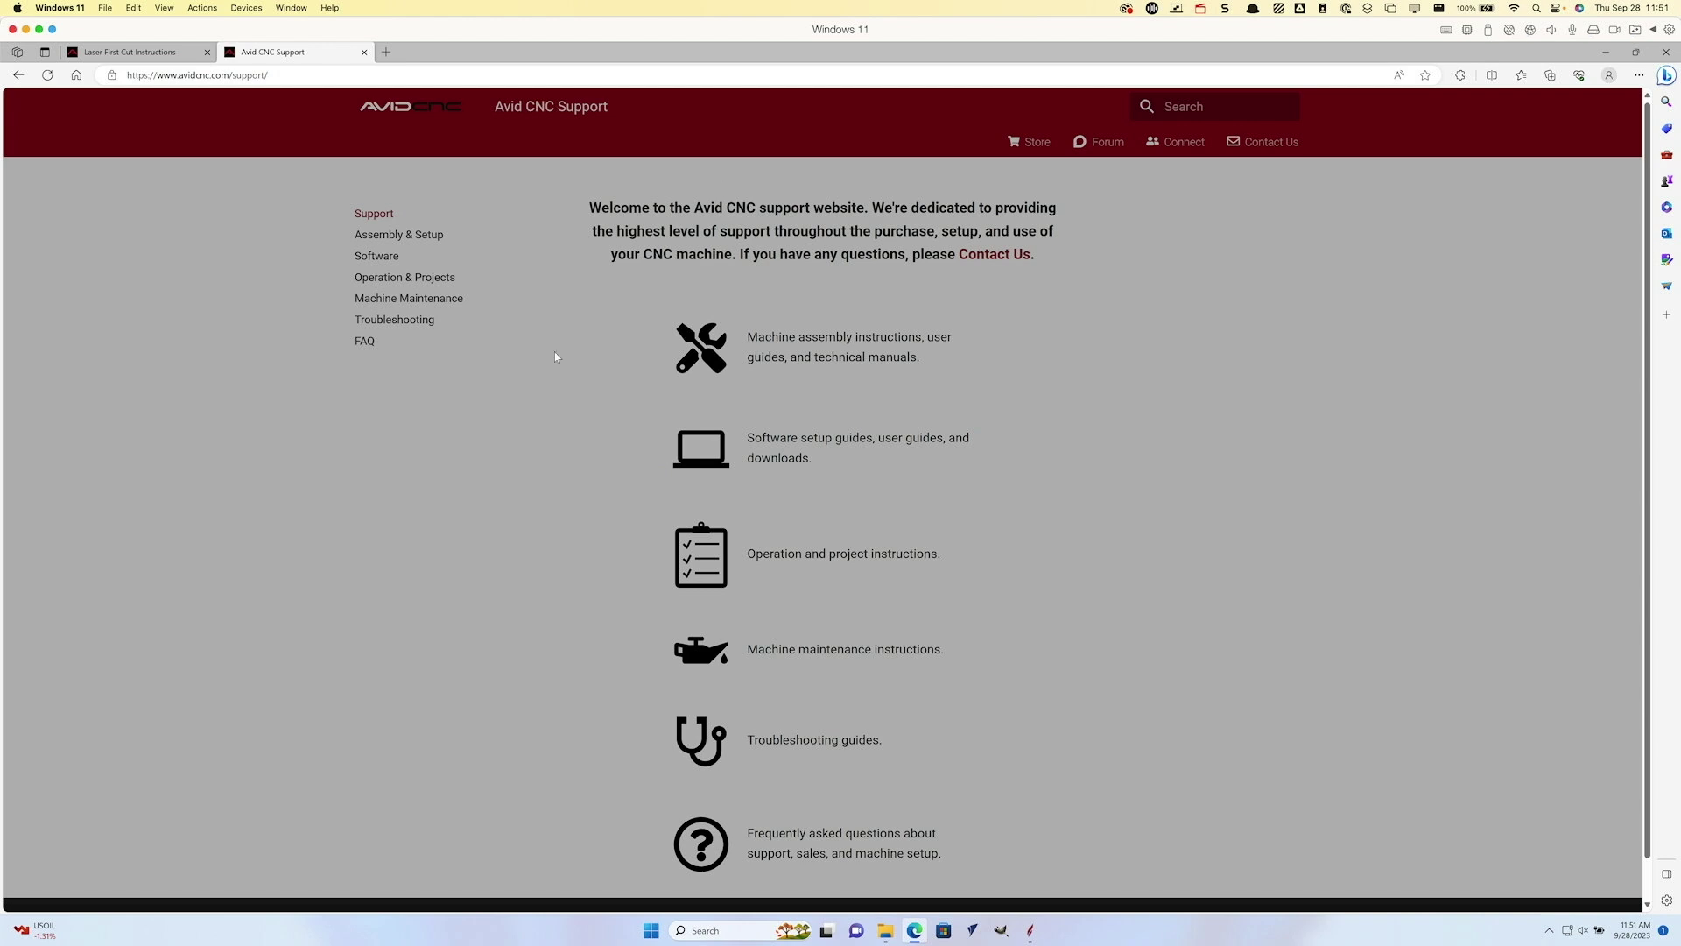
pyautogui.click(377, 279)
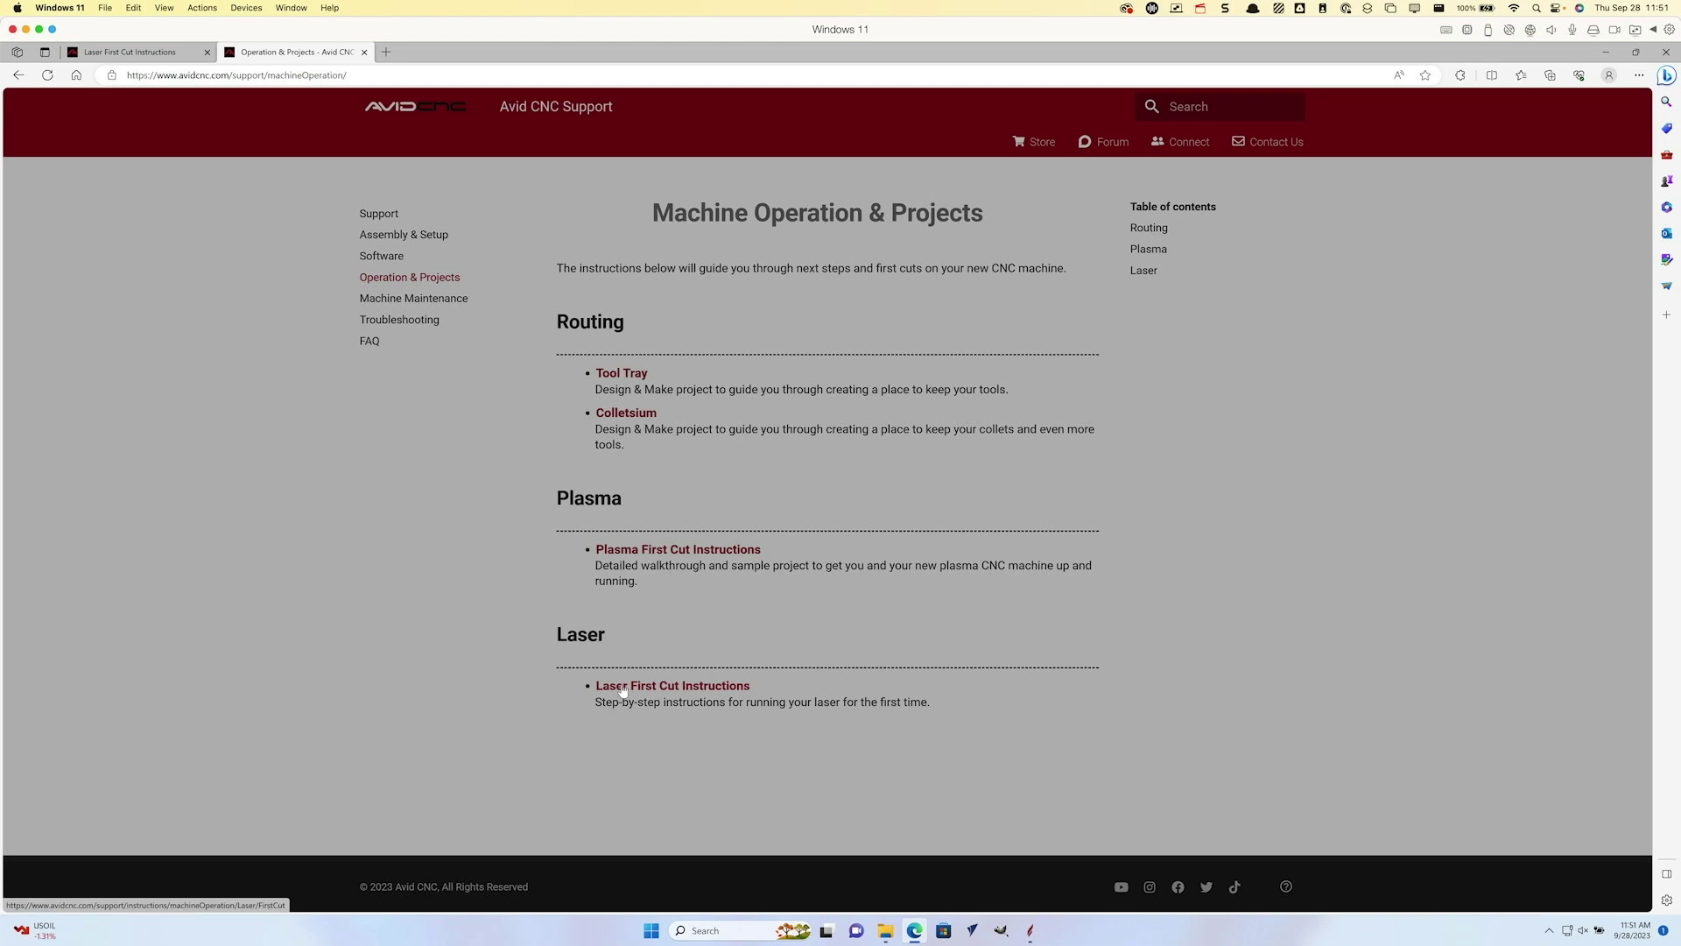
pyautogui.click(623, 687)
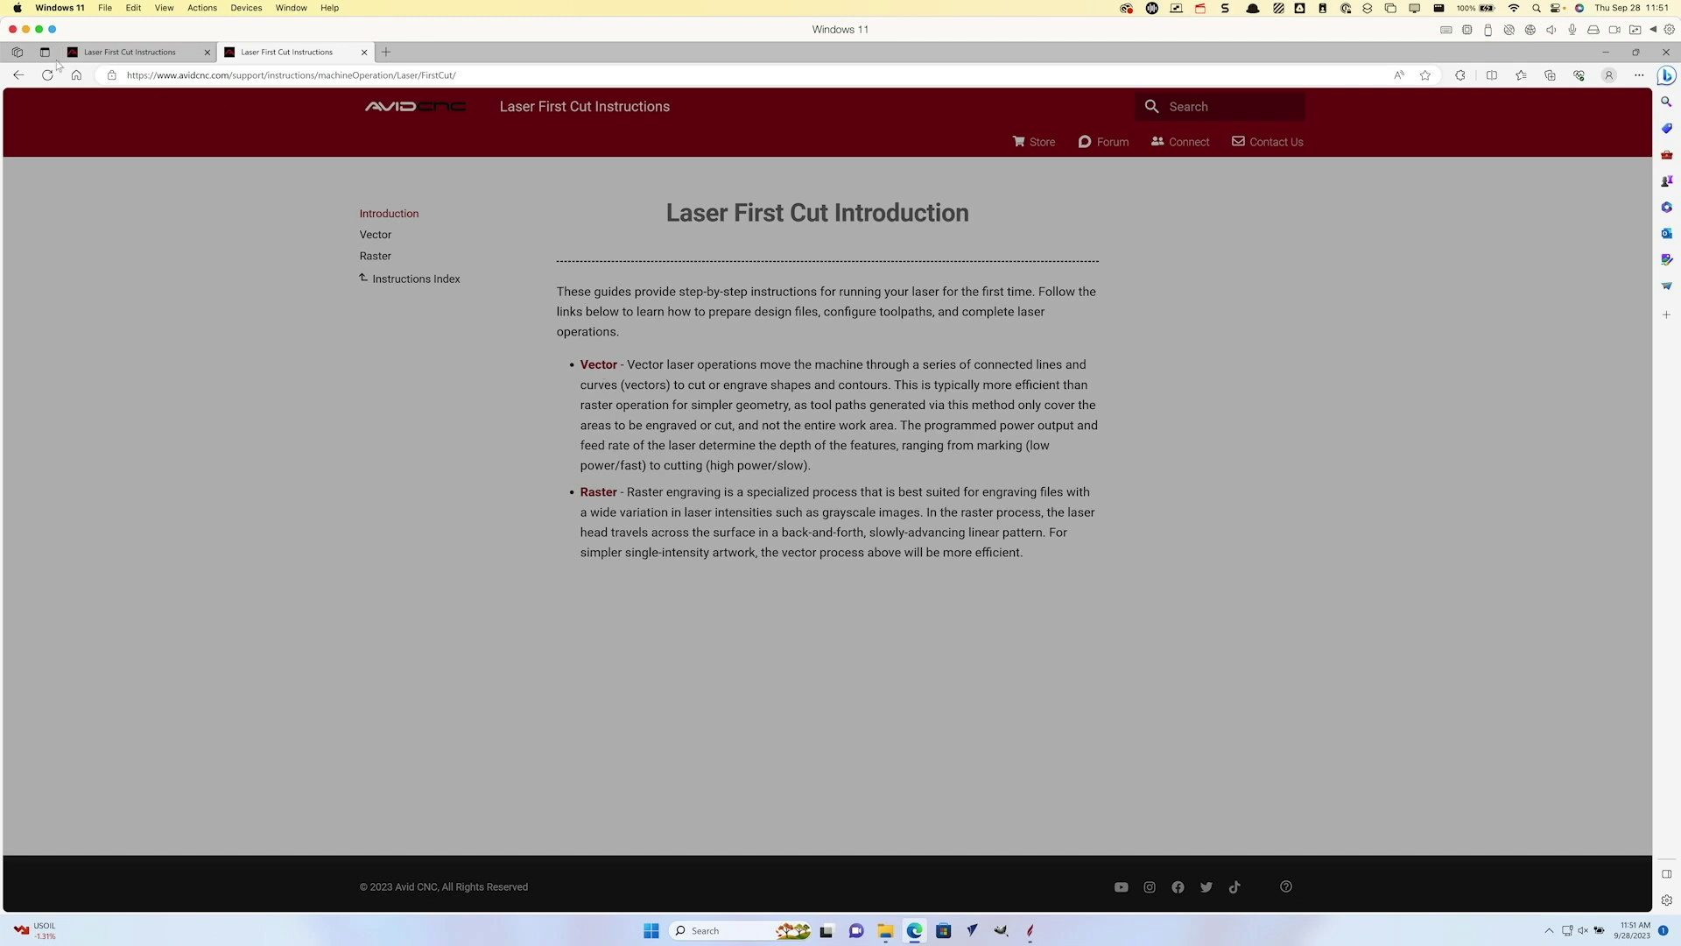
# Step: Return to the Avid CNC home page and open the Community Forum
pyautogui.click(19, 76)
pyautogui.click(20, 75)
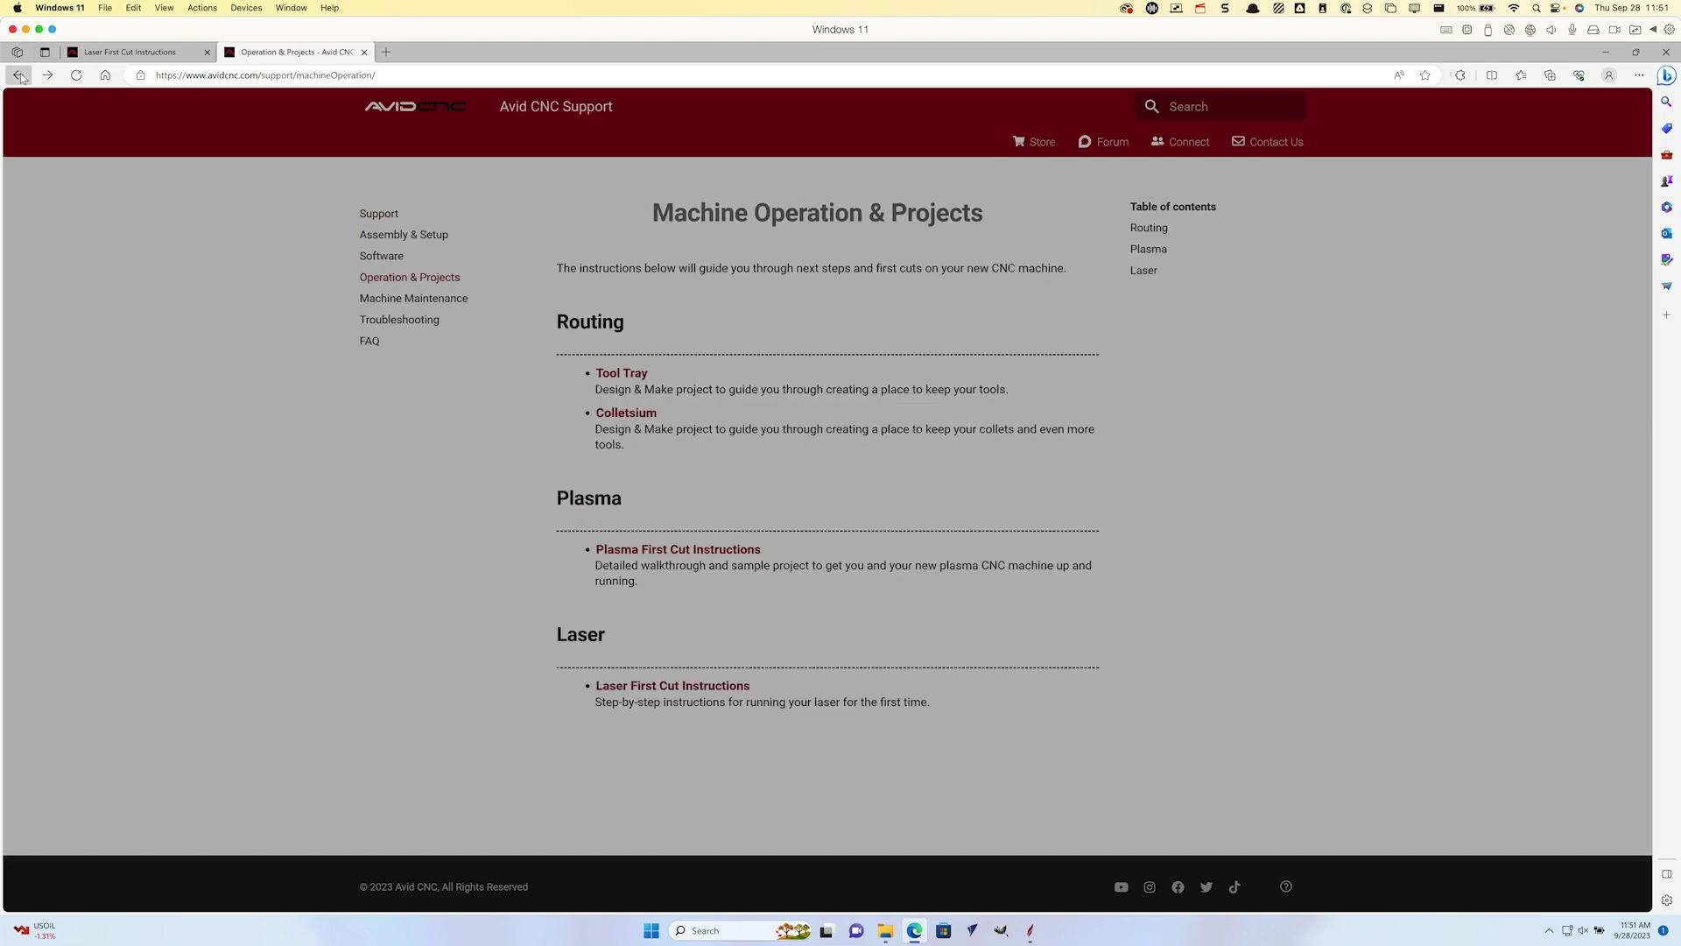
pyautogui.click(19, 75)
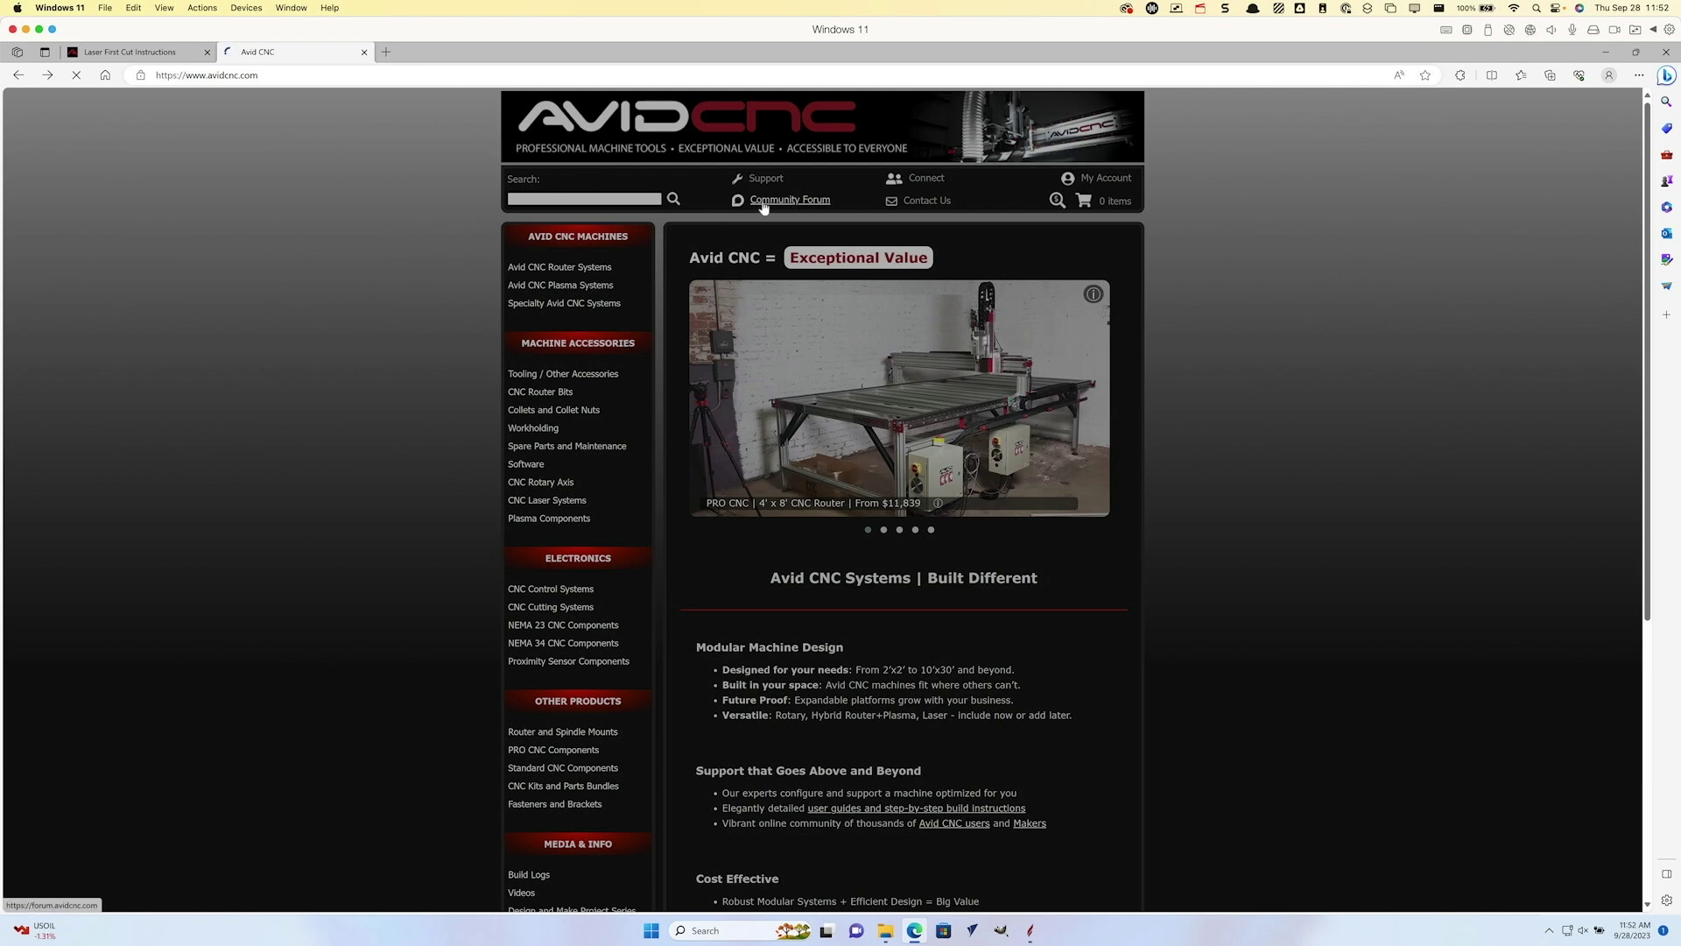
pyautogui.click(763, 201)
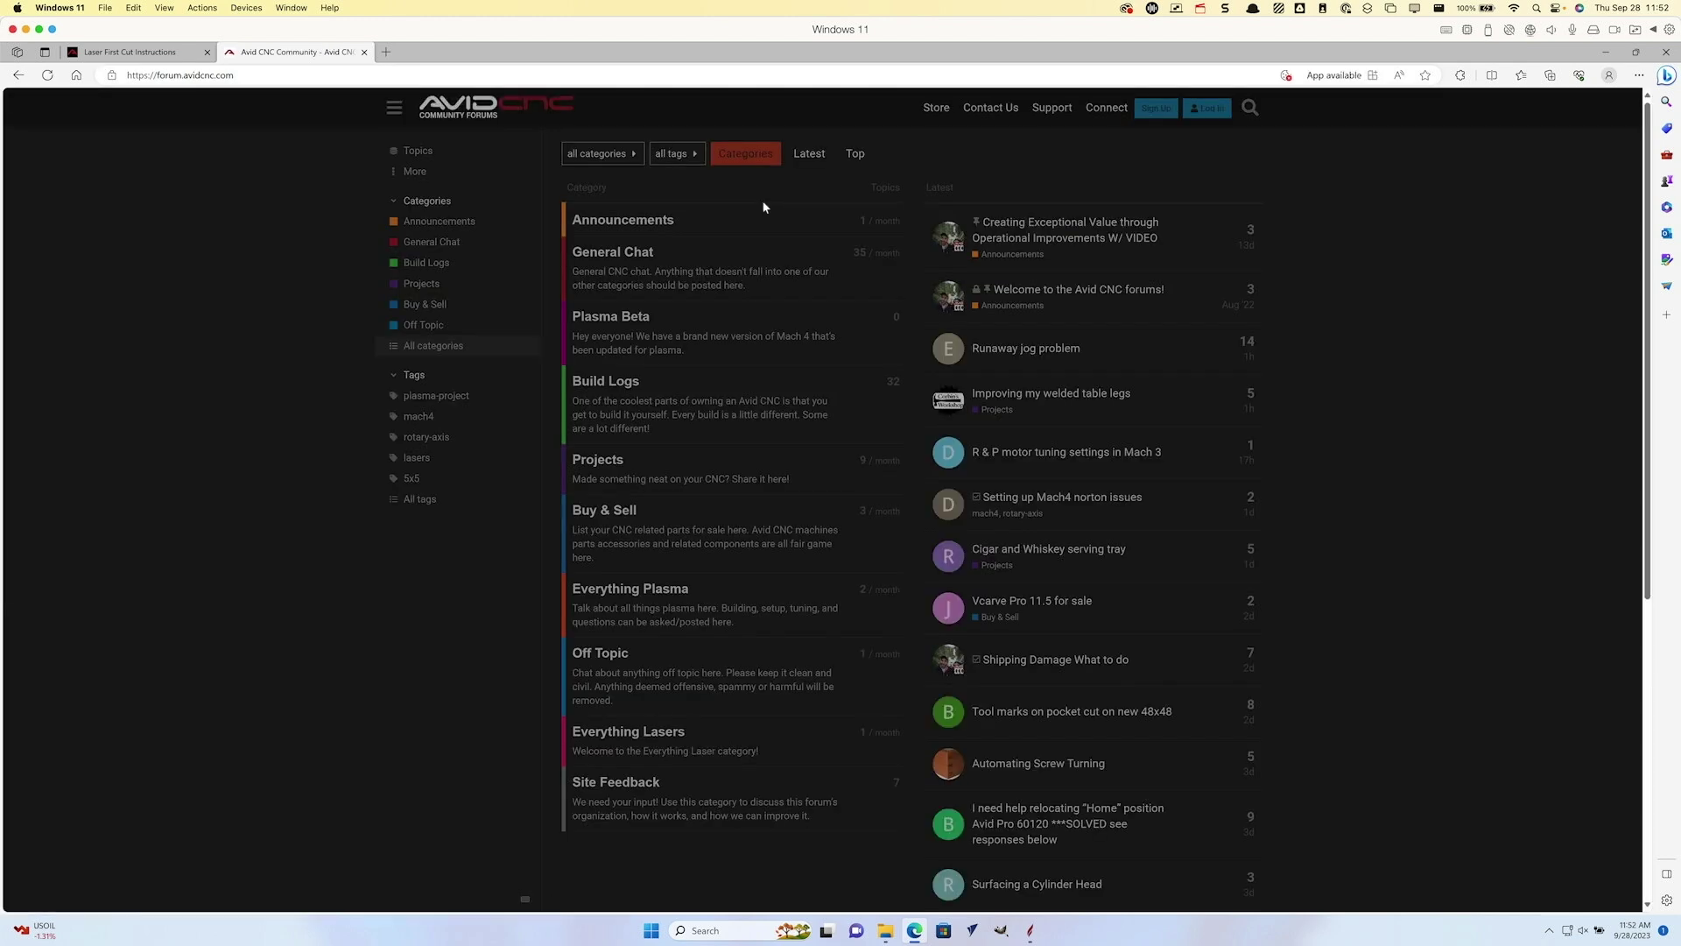